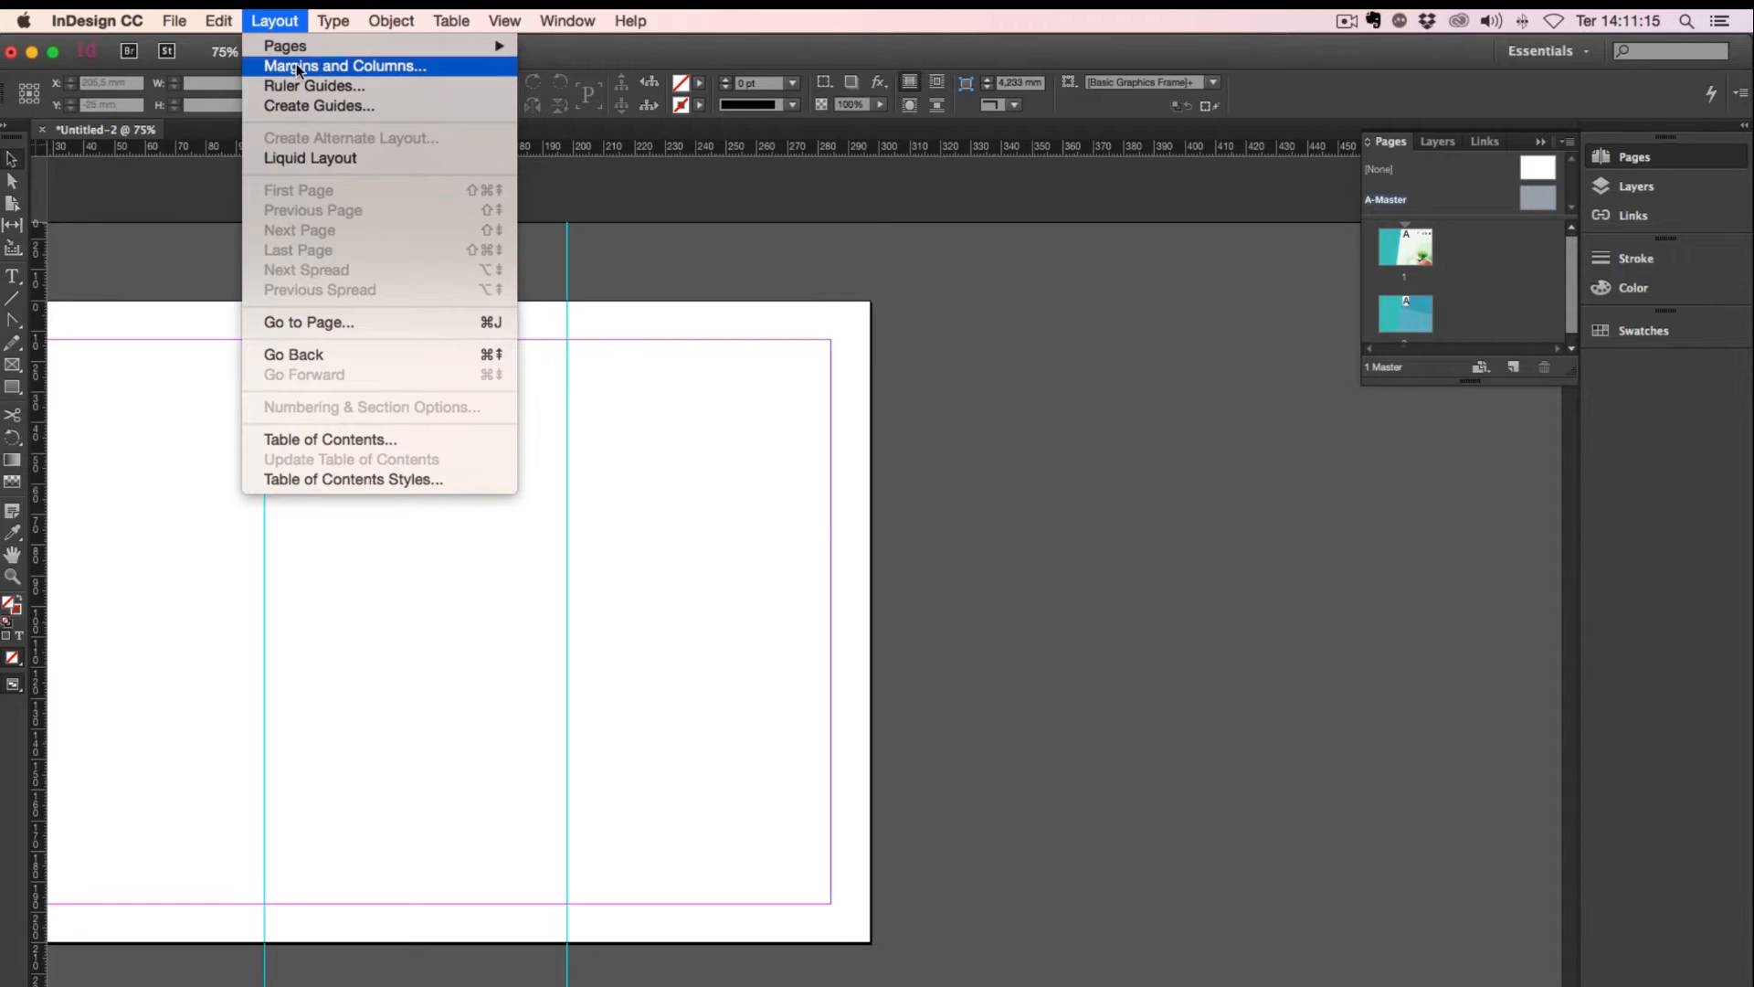
Step: Set all page margins of A-Master to 0
{"action": "type", "text": "0"}
{"action": "key", "text": "Tab"}
{"action": "key", "text": "Tab"}
{"action": "type", "text": "0"}
{"action": "key", "text": "Tab"}
{"action": "type", "text": "0"}
{"action": "key", "text": "Tab"}
{"action": "key", "text": "Return"}
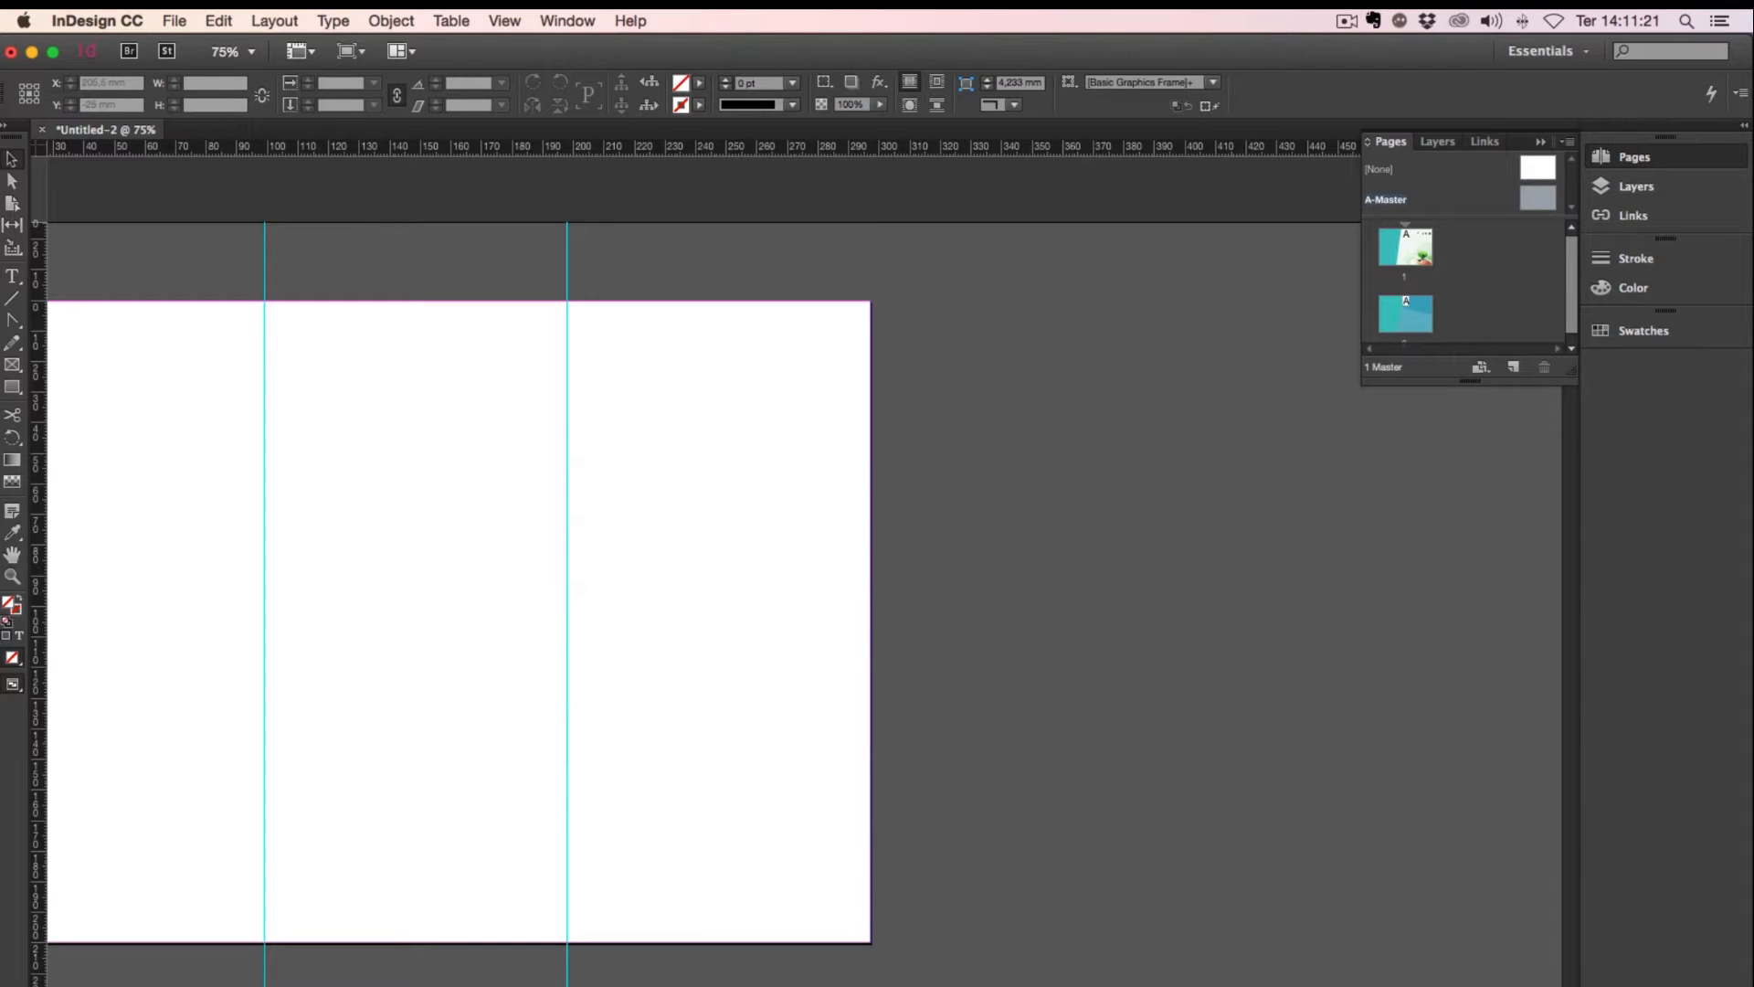
Step: Open page 1, apply A-Master to it, and briefly preview the page without guides
{"action": "double_click", "coordinate": [1405, 266]}
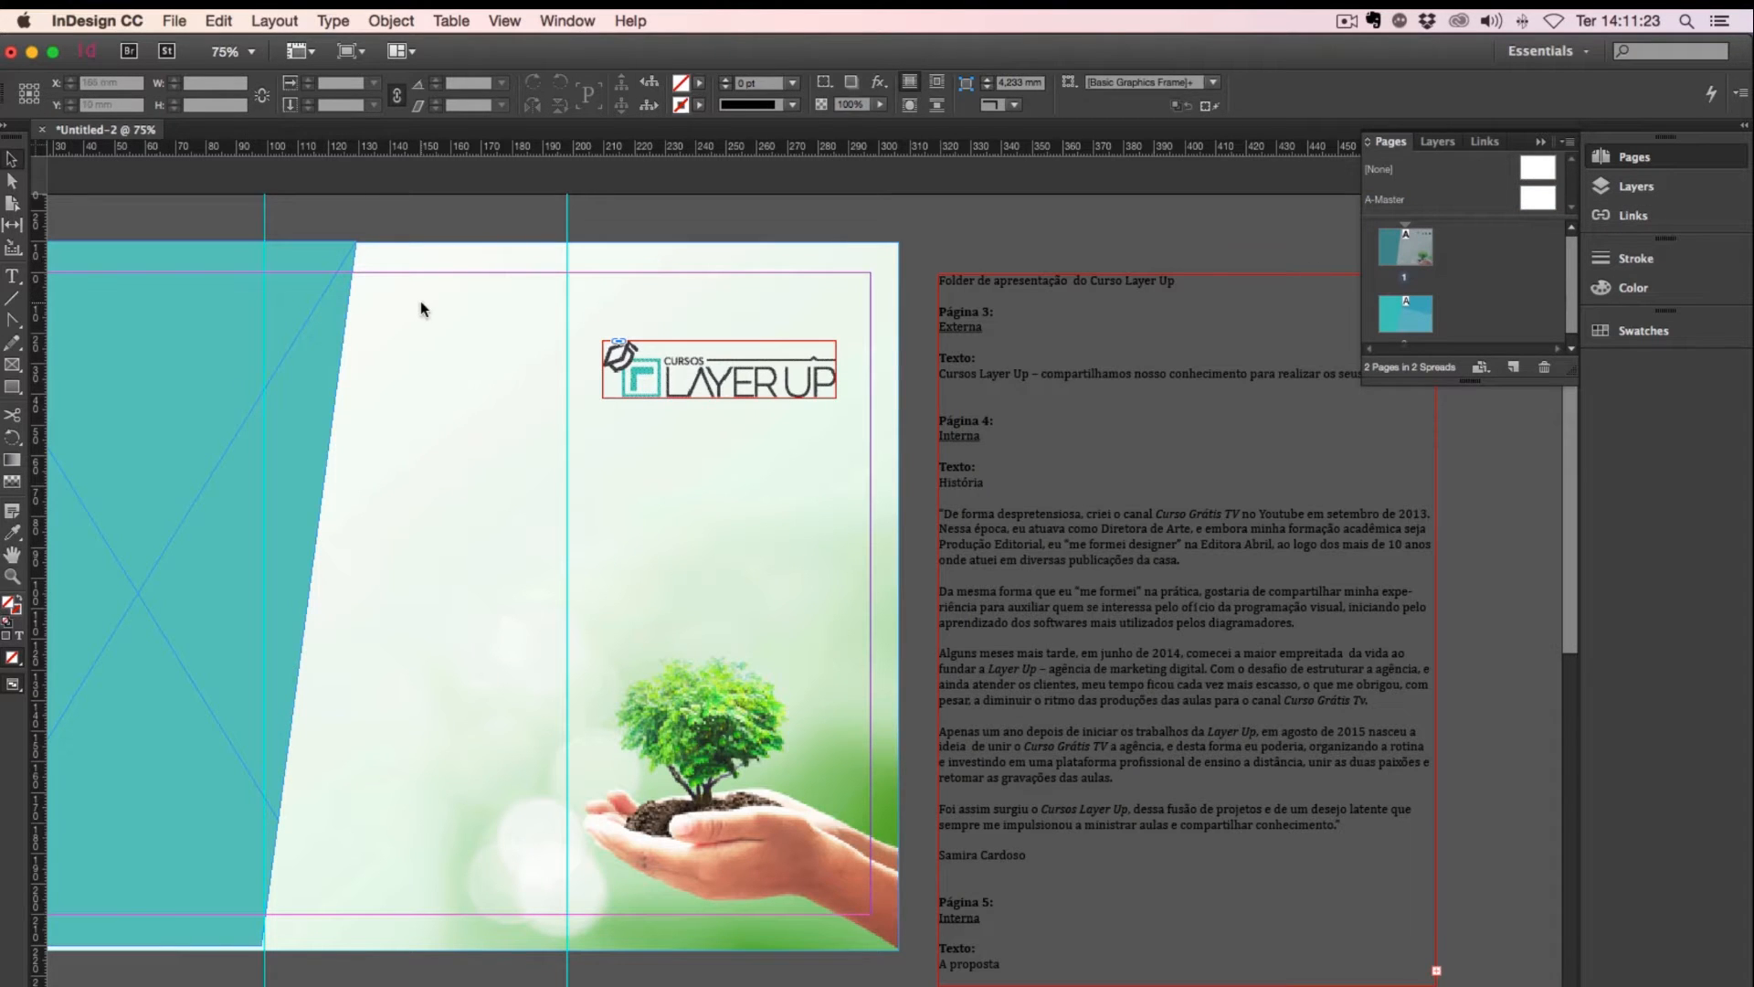
{"action": "left_click_drag", "start_coordinate": [1543, 203], "coordinate": [1405, 246]}
{"action": "key", "text": "w"}
{"action": "key", "text": "w"}
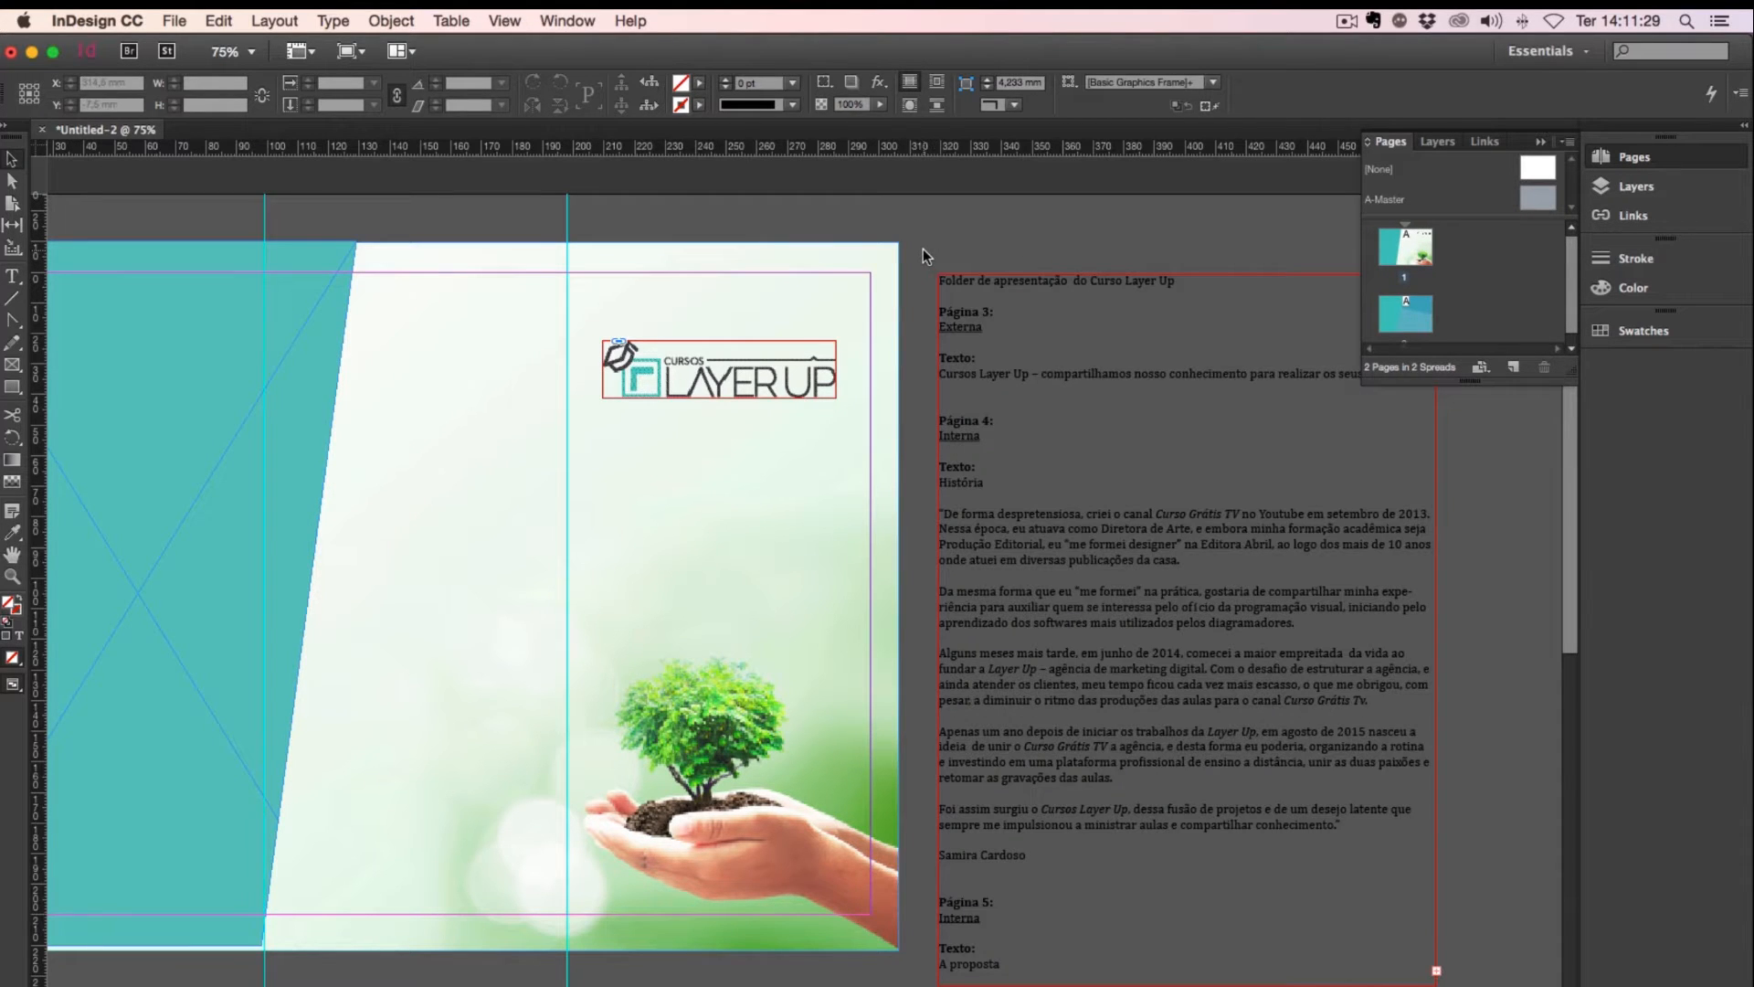
{"action": "scroll", "coordinate": [922, 248], "scroll_direction": "left", "scroll_amount": 2}
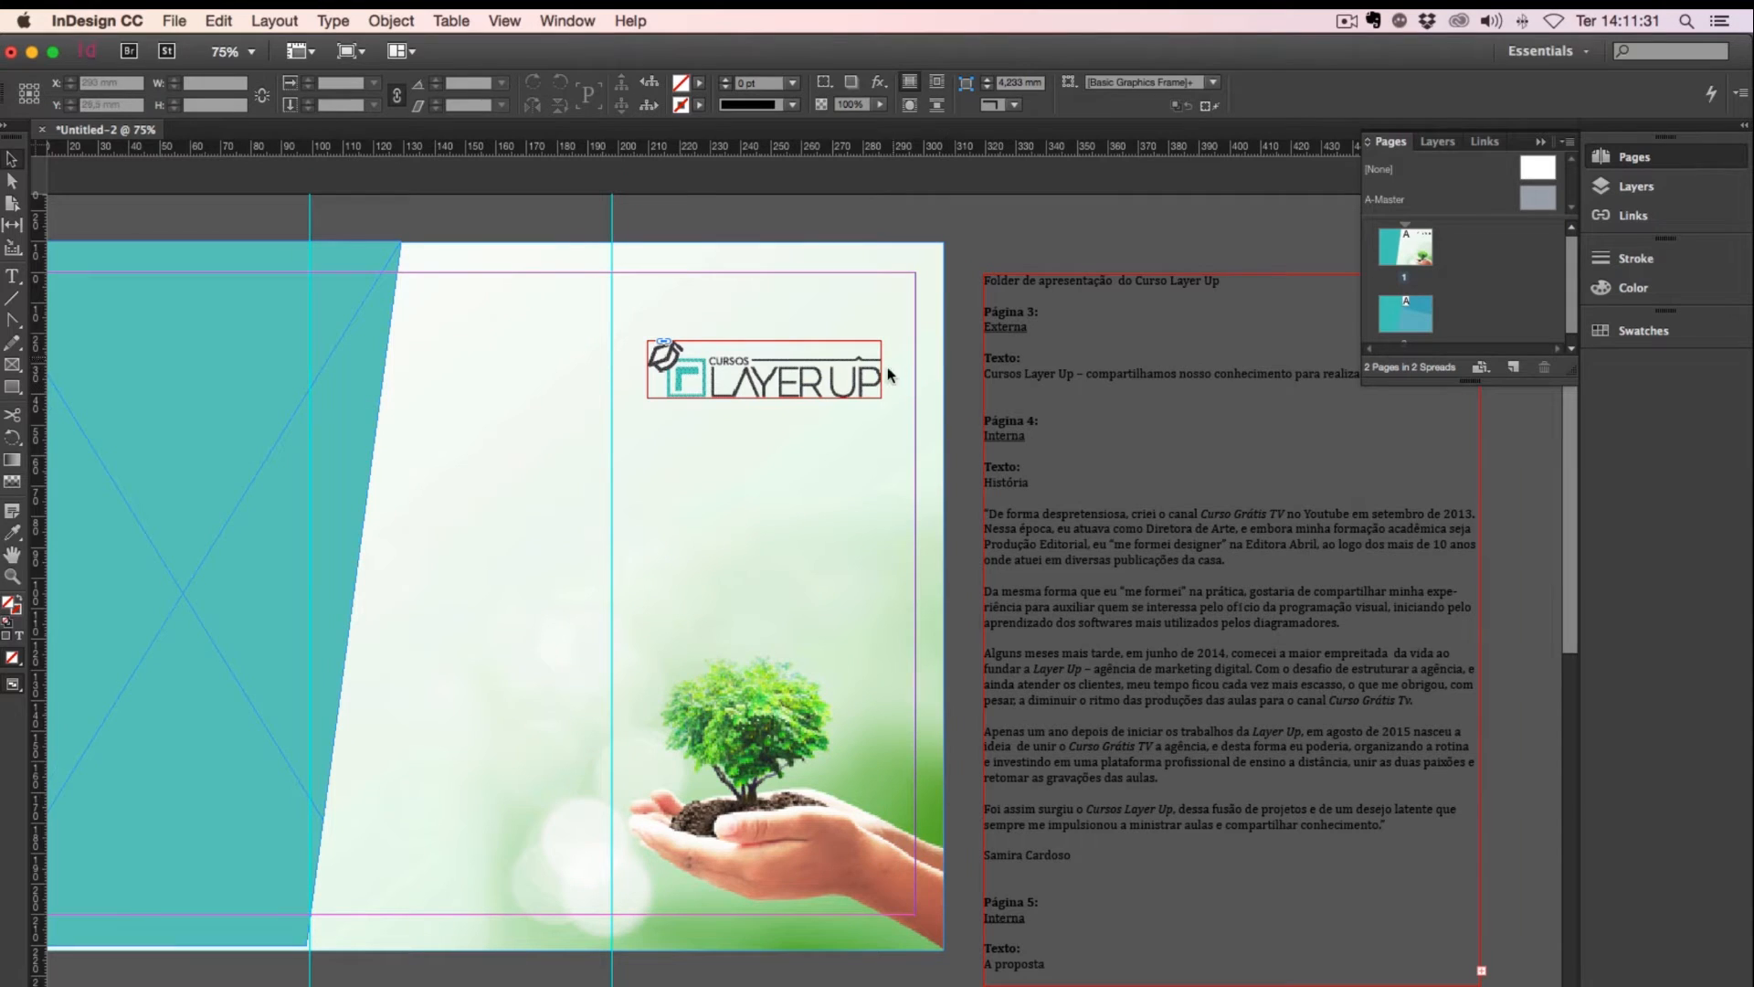
Step: Nudge the Layer Up logo slightly to the right and collapse the Pages panel
{"action": "left_click", "coordinate": [708, 391]}
{"action": "key", "text": "Right"}
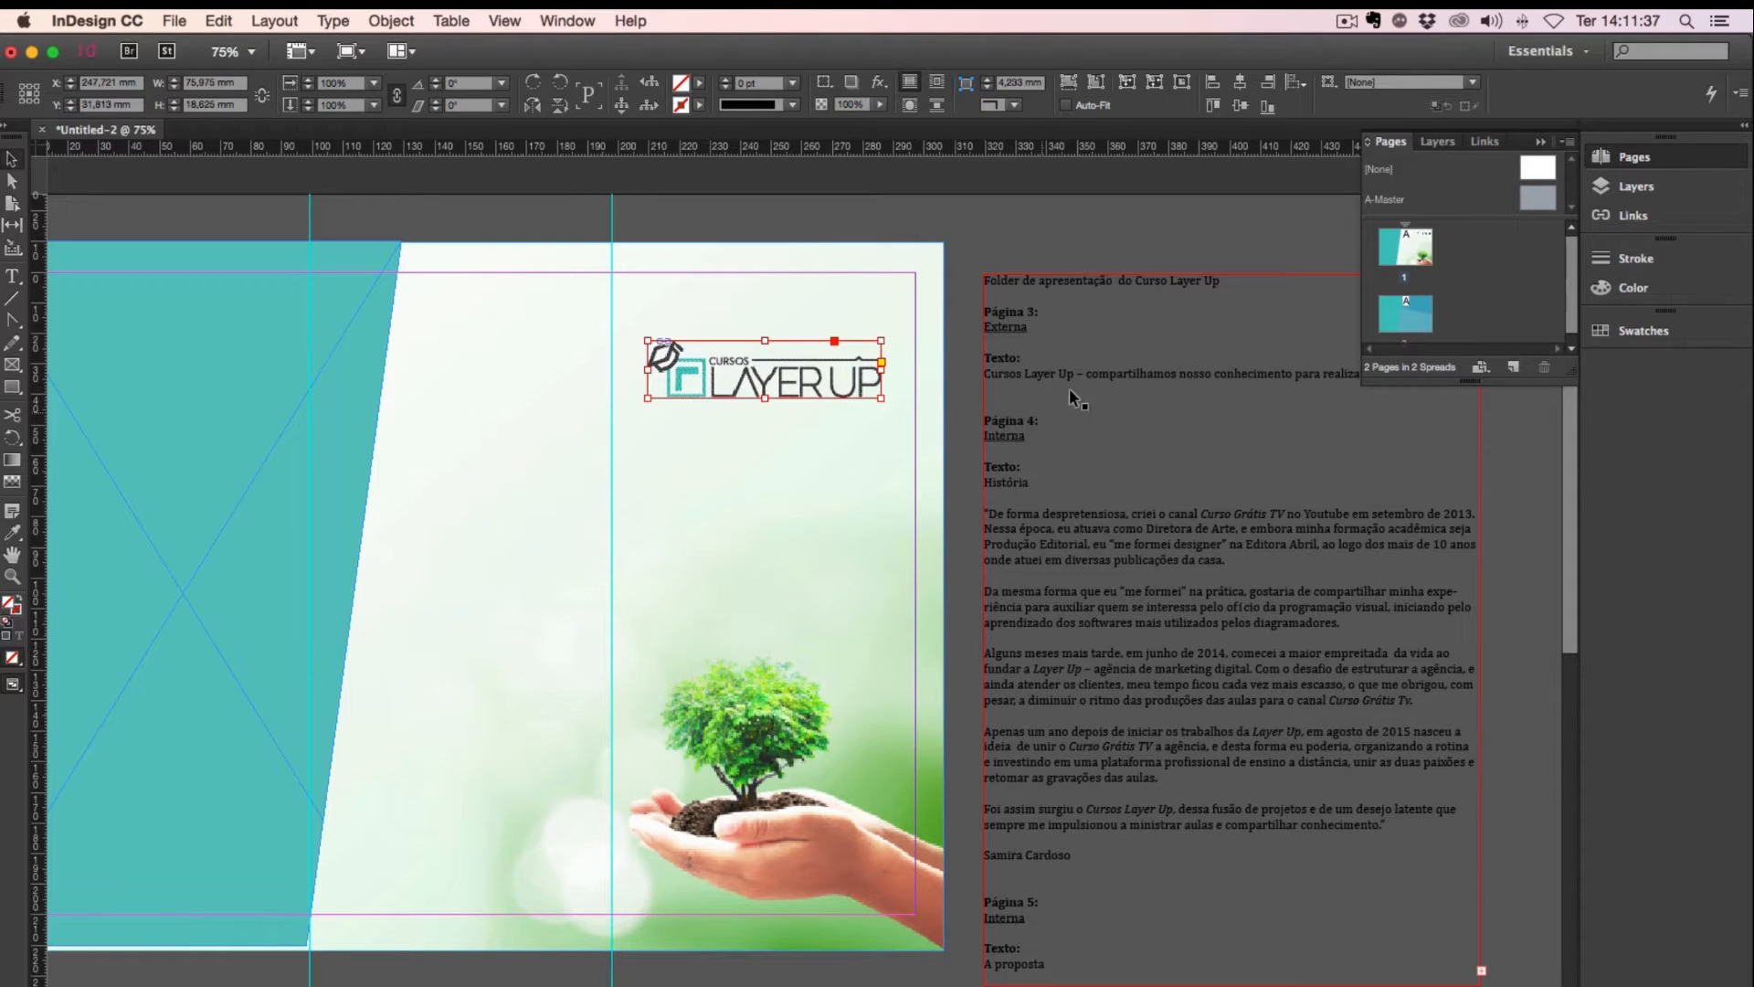
{"action": "left_click", "coordinate": [1542, 143]}
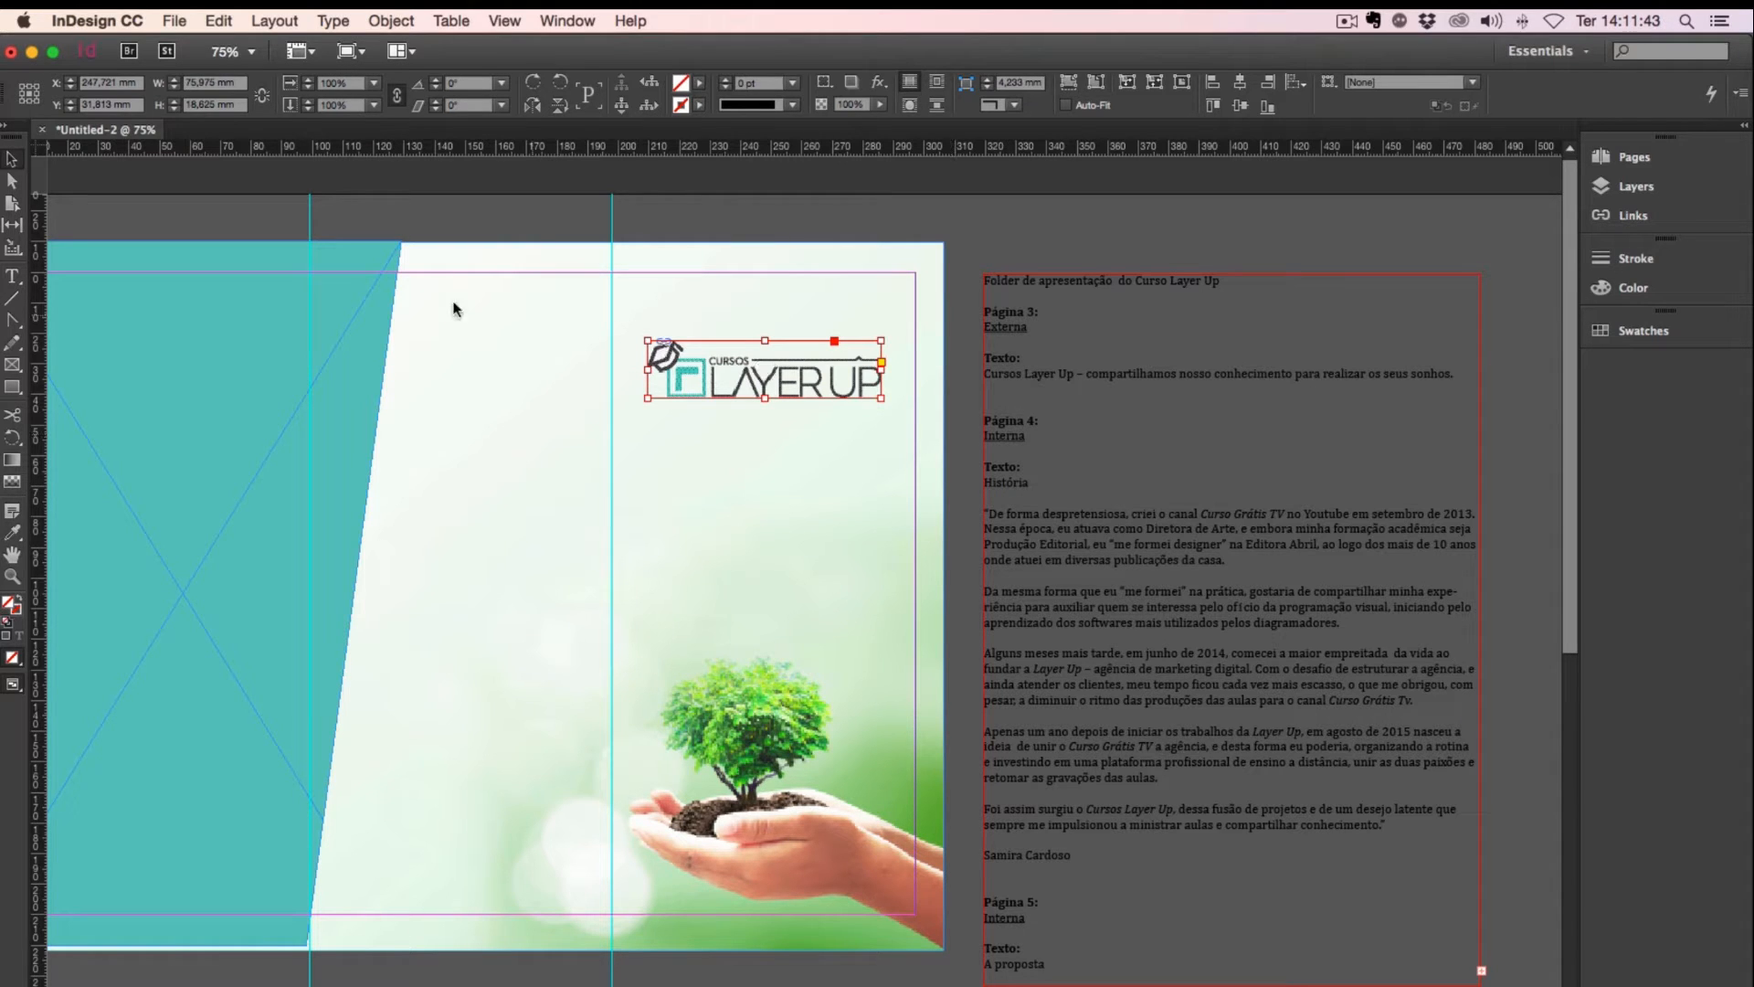
Step: Copy "compartilhamos nosso conhecimento para realizar os seus sonhos." from the reference text into a new frame, about 76 × 35 mm, below the logo
{"action": "left_click", "coordinate": [12, 276]}
{"action": "left_click_drag", "start_coordinate": [1452, 374], "coordinate": [1090, 377]}
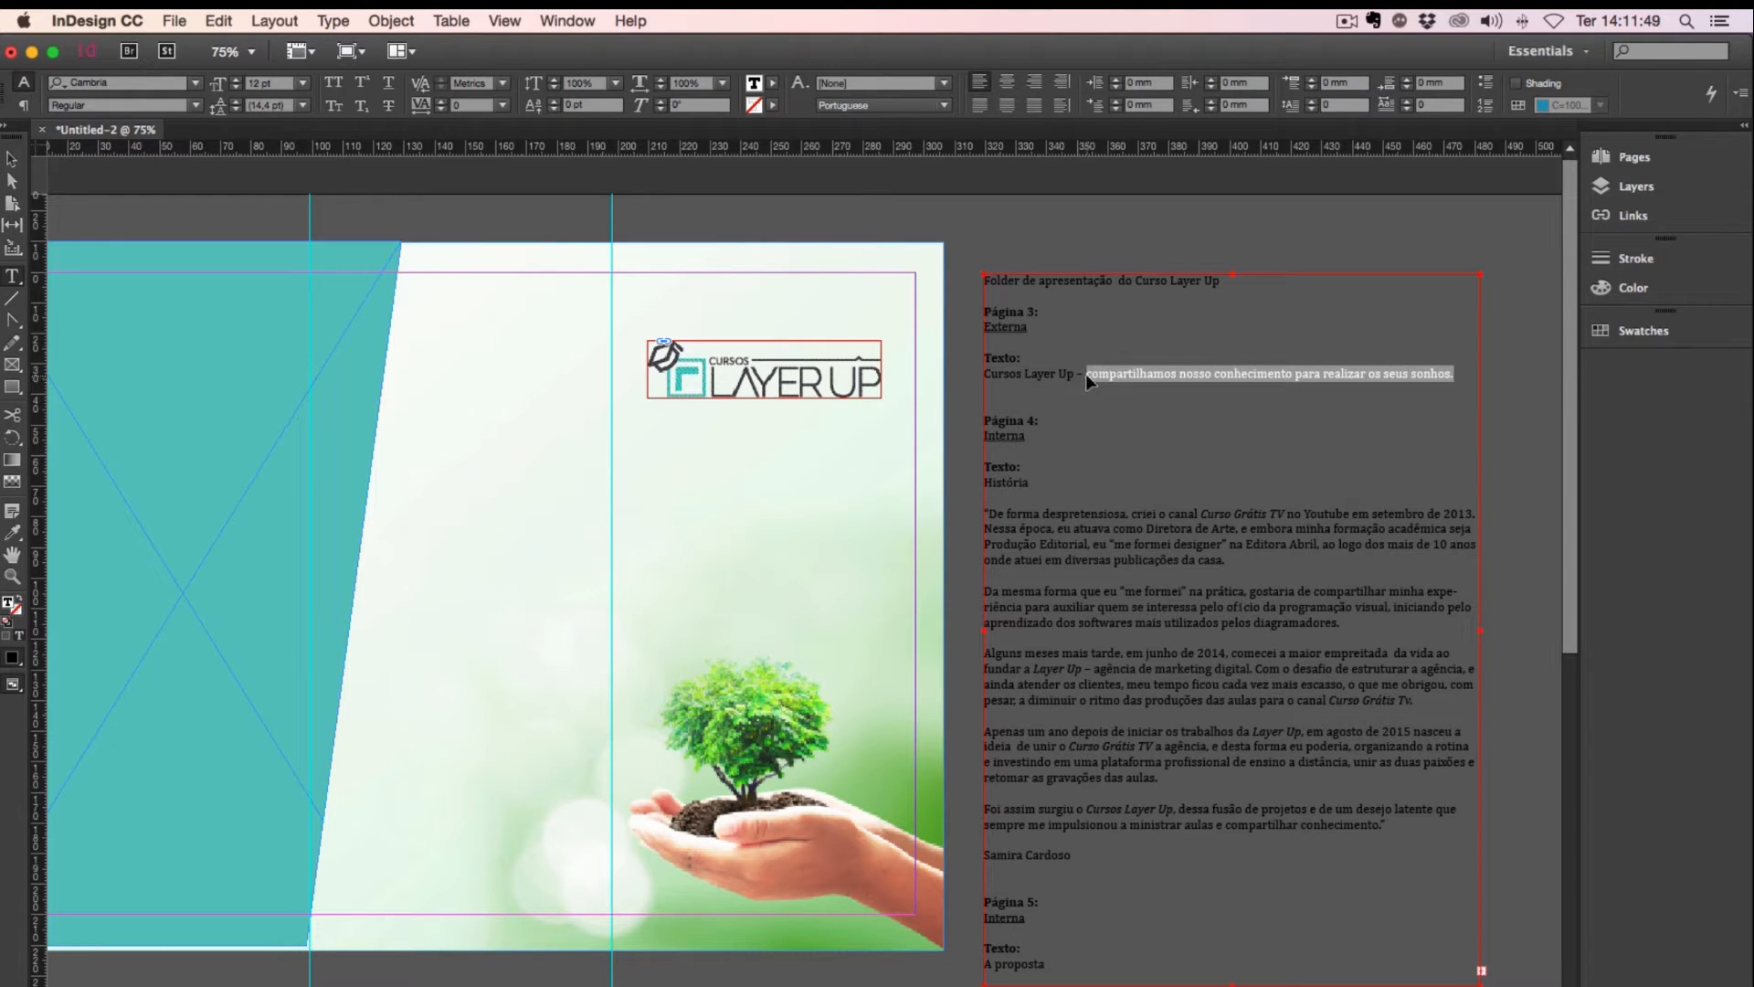
{"action": "mouse_move", "coordinate": [649, 416]}
{"action": "left_mouse_down"}
{"action": "mouse_move", "coordinate": [674, 444]}
{"action": "mouse_move", "coordinate": [881, 523]}
{"action": "left_mouse_up"}
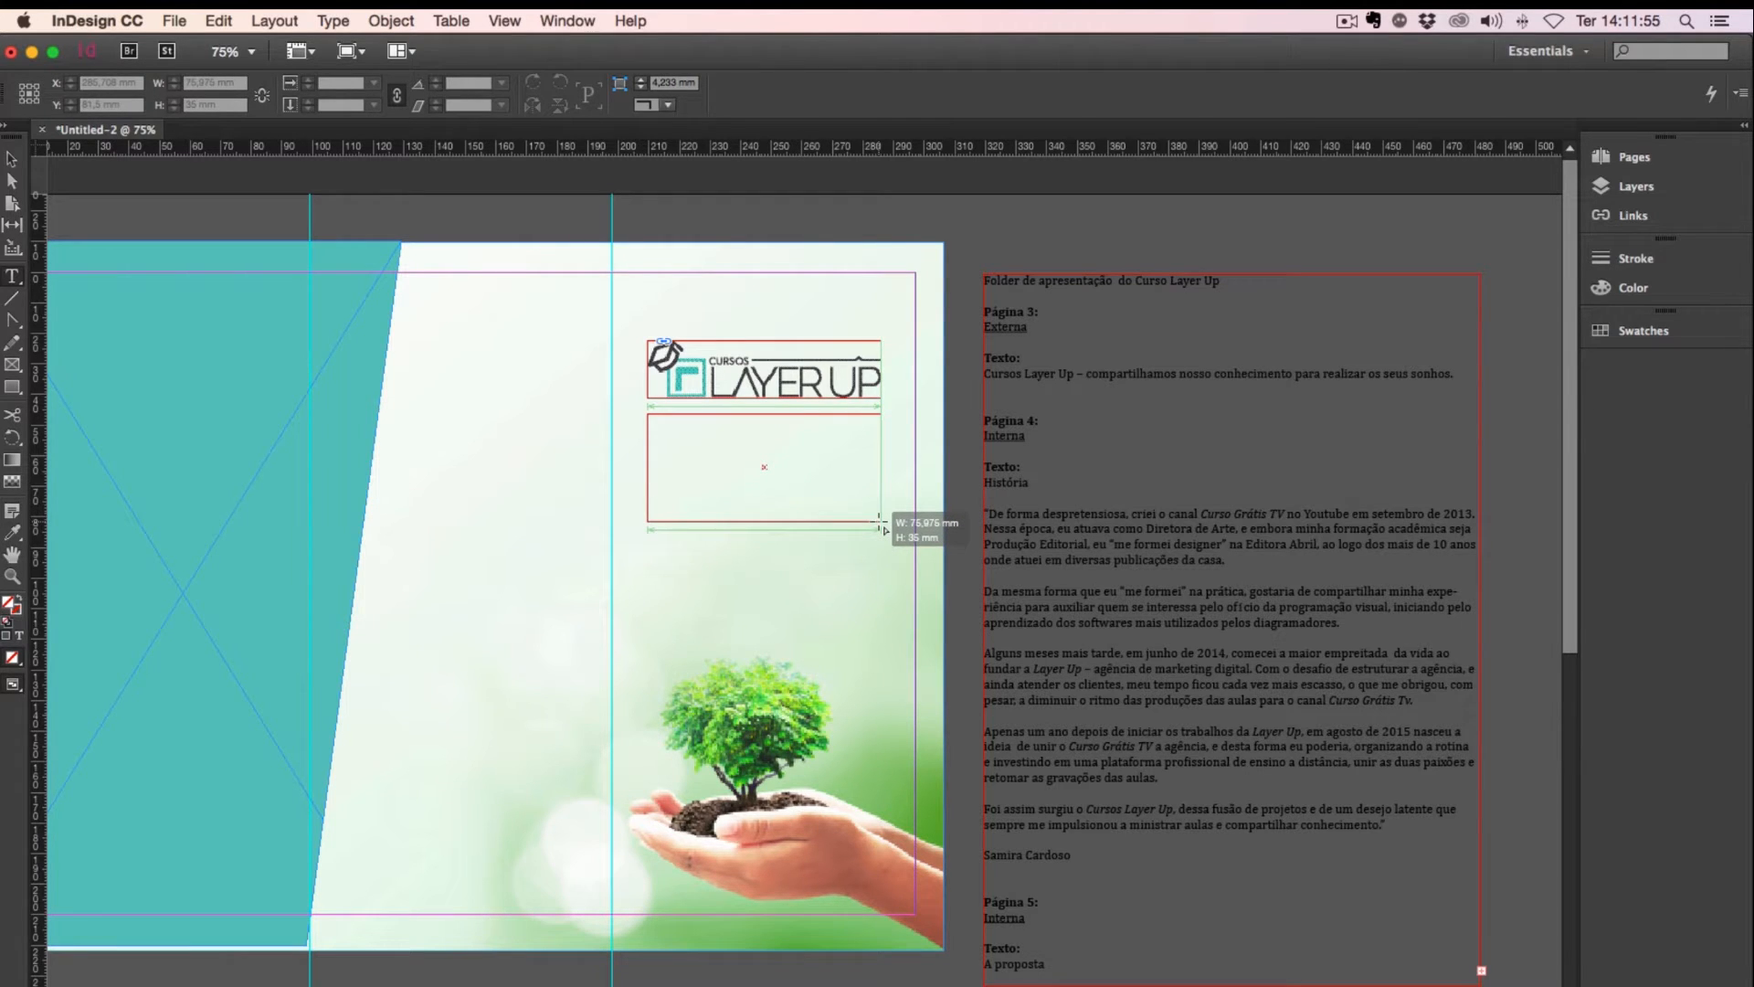
{"action": "left_click_drag", "start_coordinate": [882, 525], "coordinate": [882, 524]}
{"action": "key", "text": "super+v"}
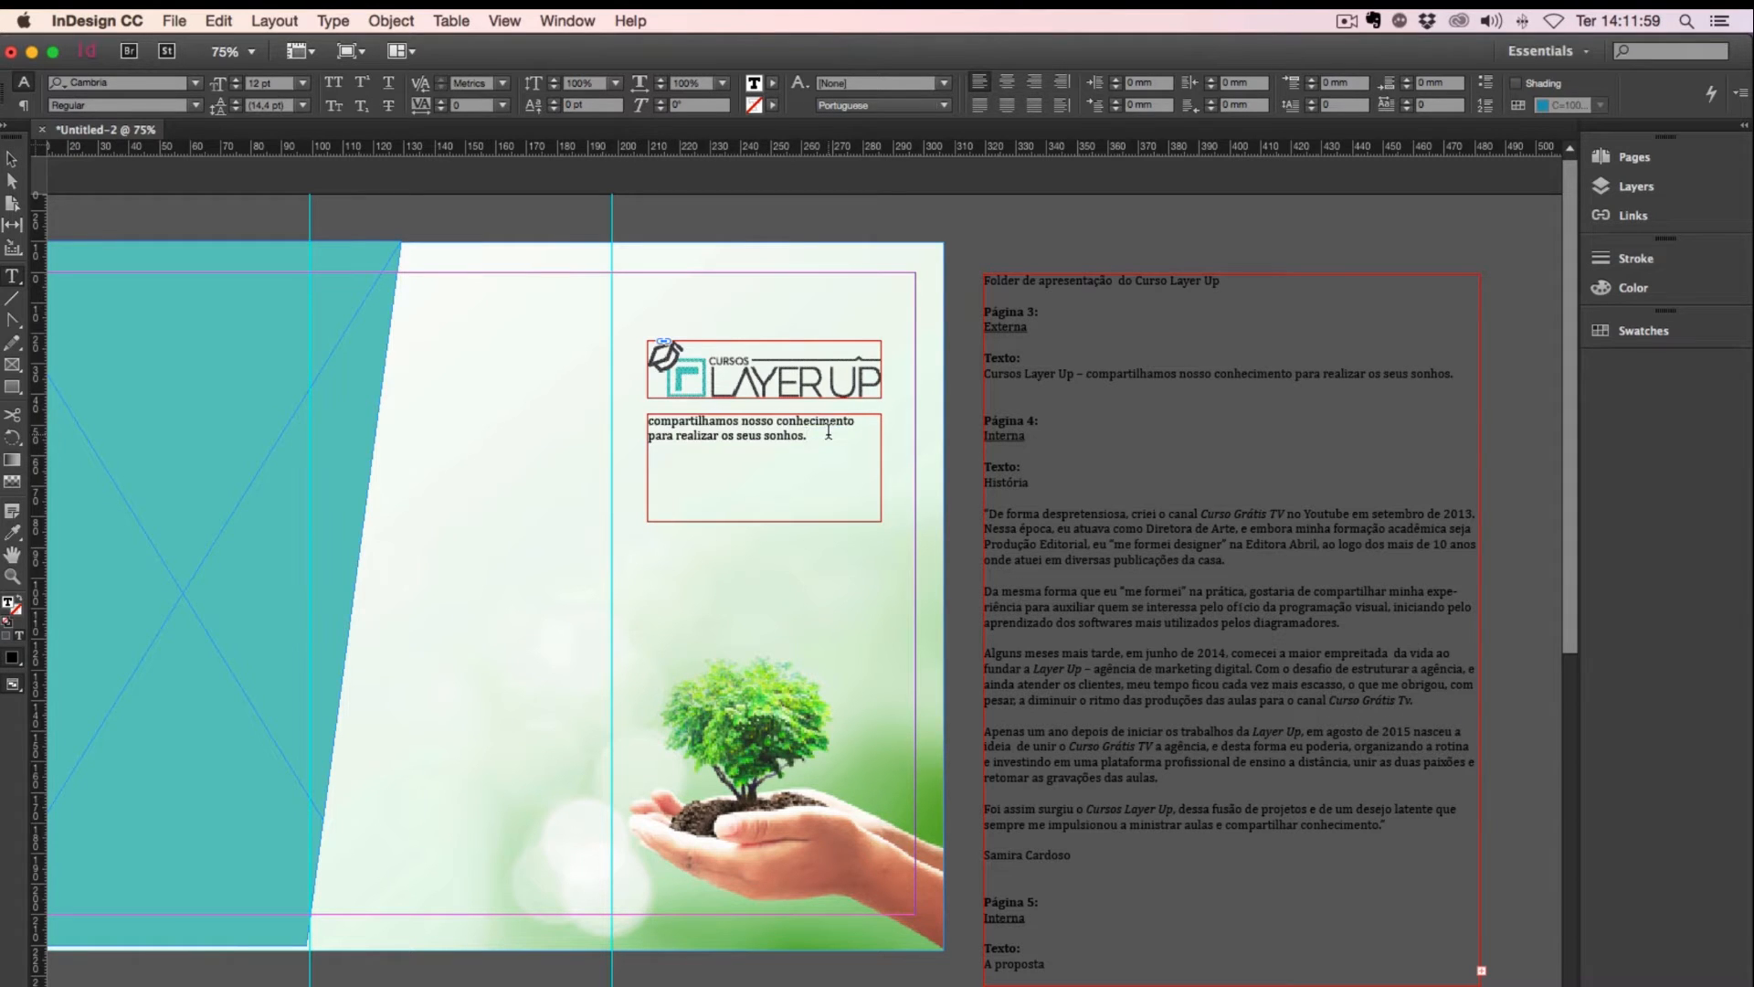
Step: Remove the tagline's final period and set its text in Hurme Geometric Sans at 15 pt
{"action": "left_click_drag", "start_coordinate": [837, 431], "coordinate": [594, 426]}
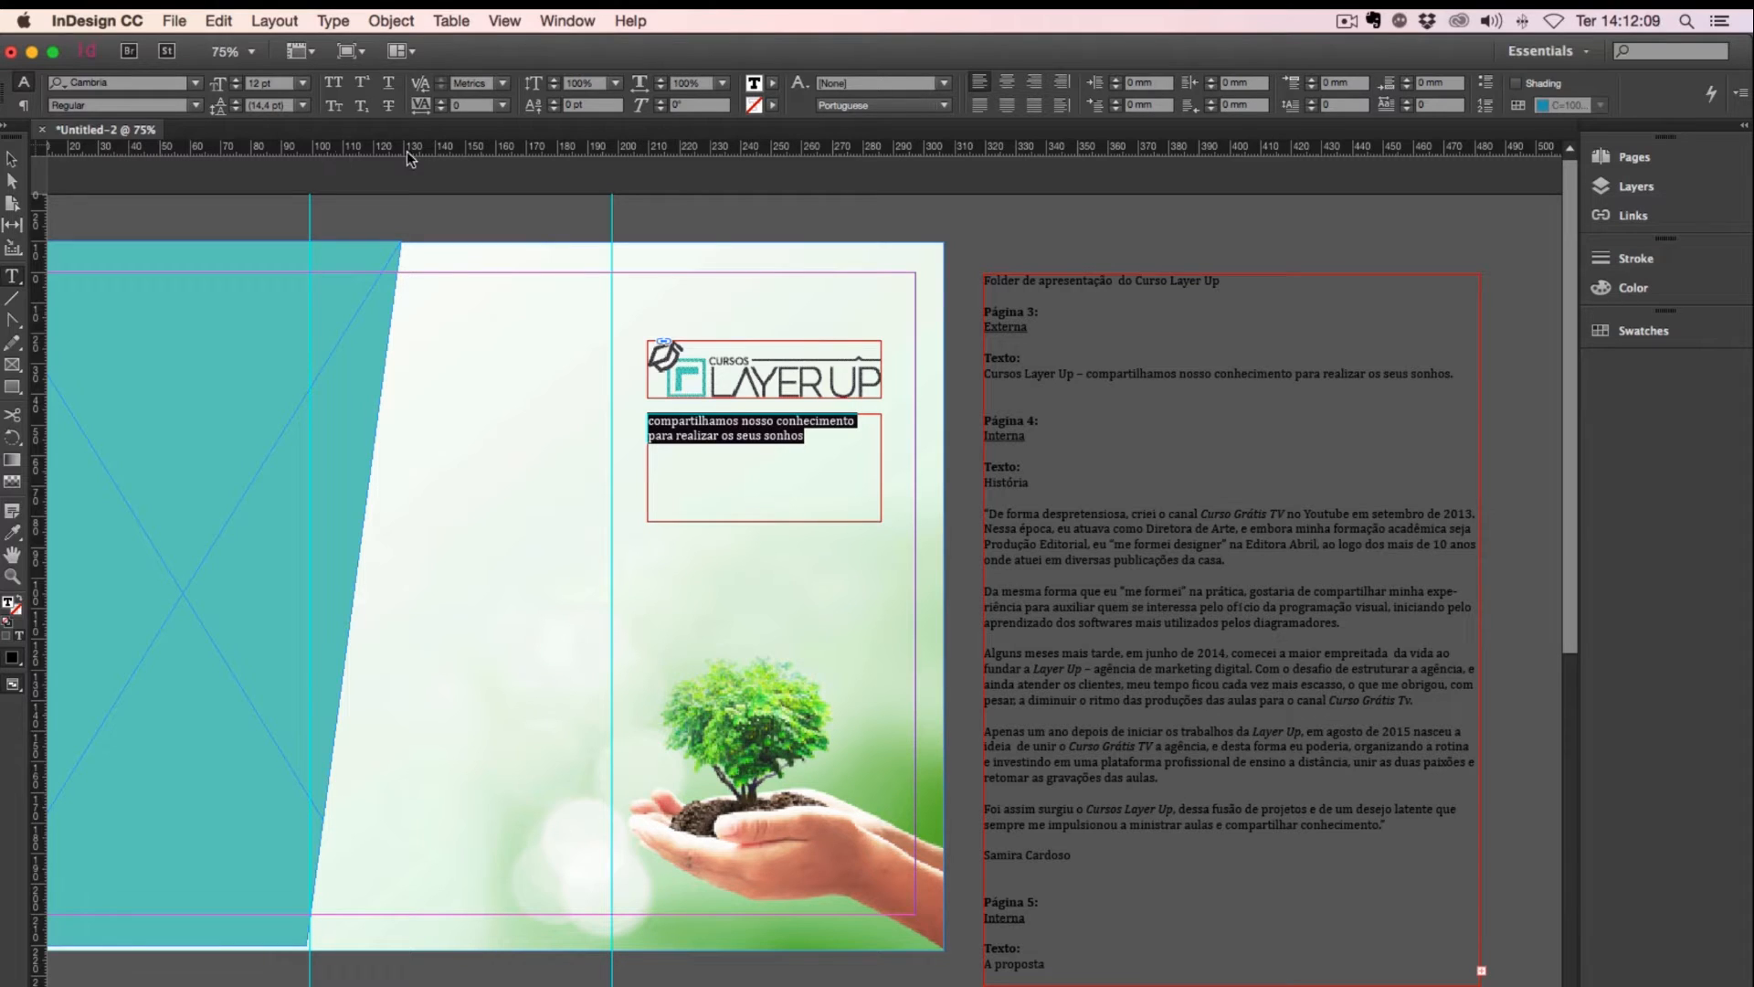
{"action": "left_click", "coordinate": [106, 84]}
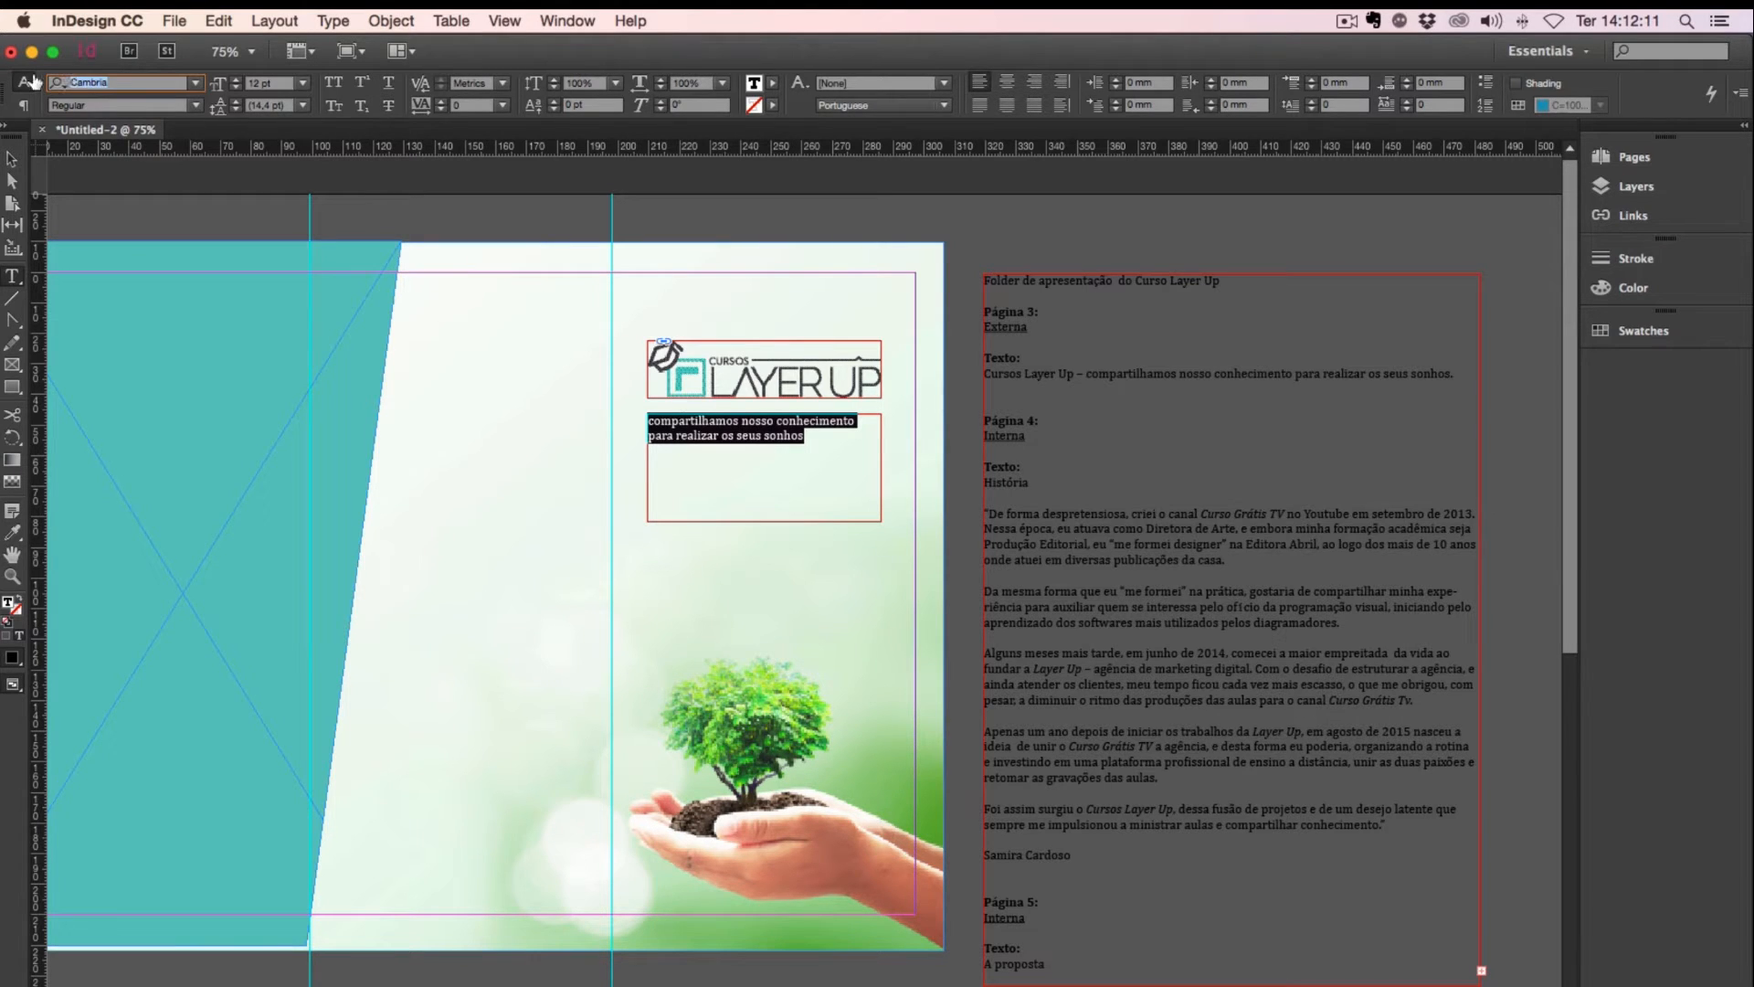
{"action": "type", "text": "Hurme Geometric Sans"}
{"action": "key", "text": "Tab"}
{"action": "left_click", "coordinate": [246, 81]}
{"action": "type", "text": "15"}
{"action": "key", "text": "Tab"}
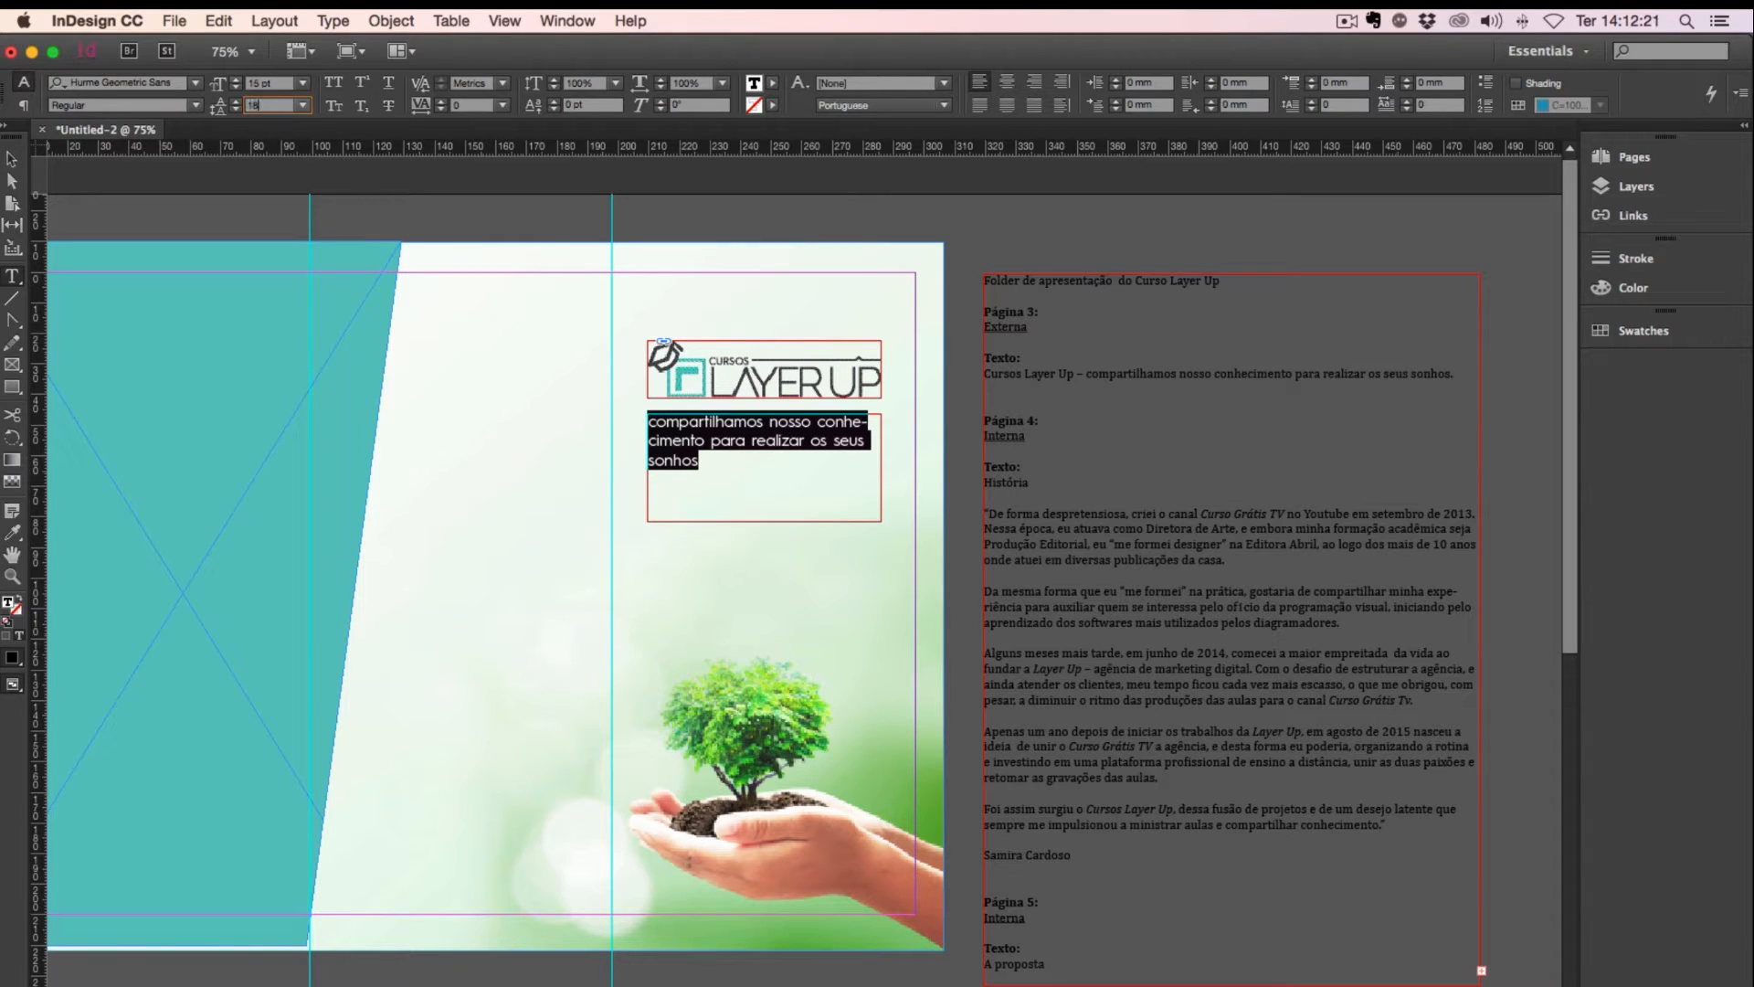
Step: Set the tagline's leading to 18 pt and center its text
{"action": "type", "text": "18"}
{"action": "key", "text": "BackSpace"}
{"action": "type", "text": "5"}
{"action": "key", "text": "Return"}
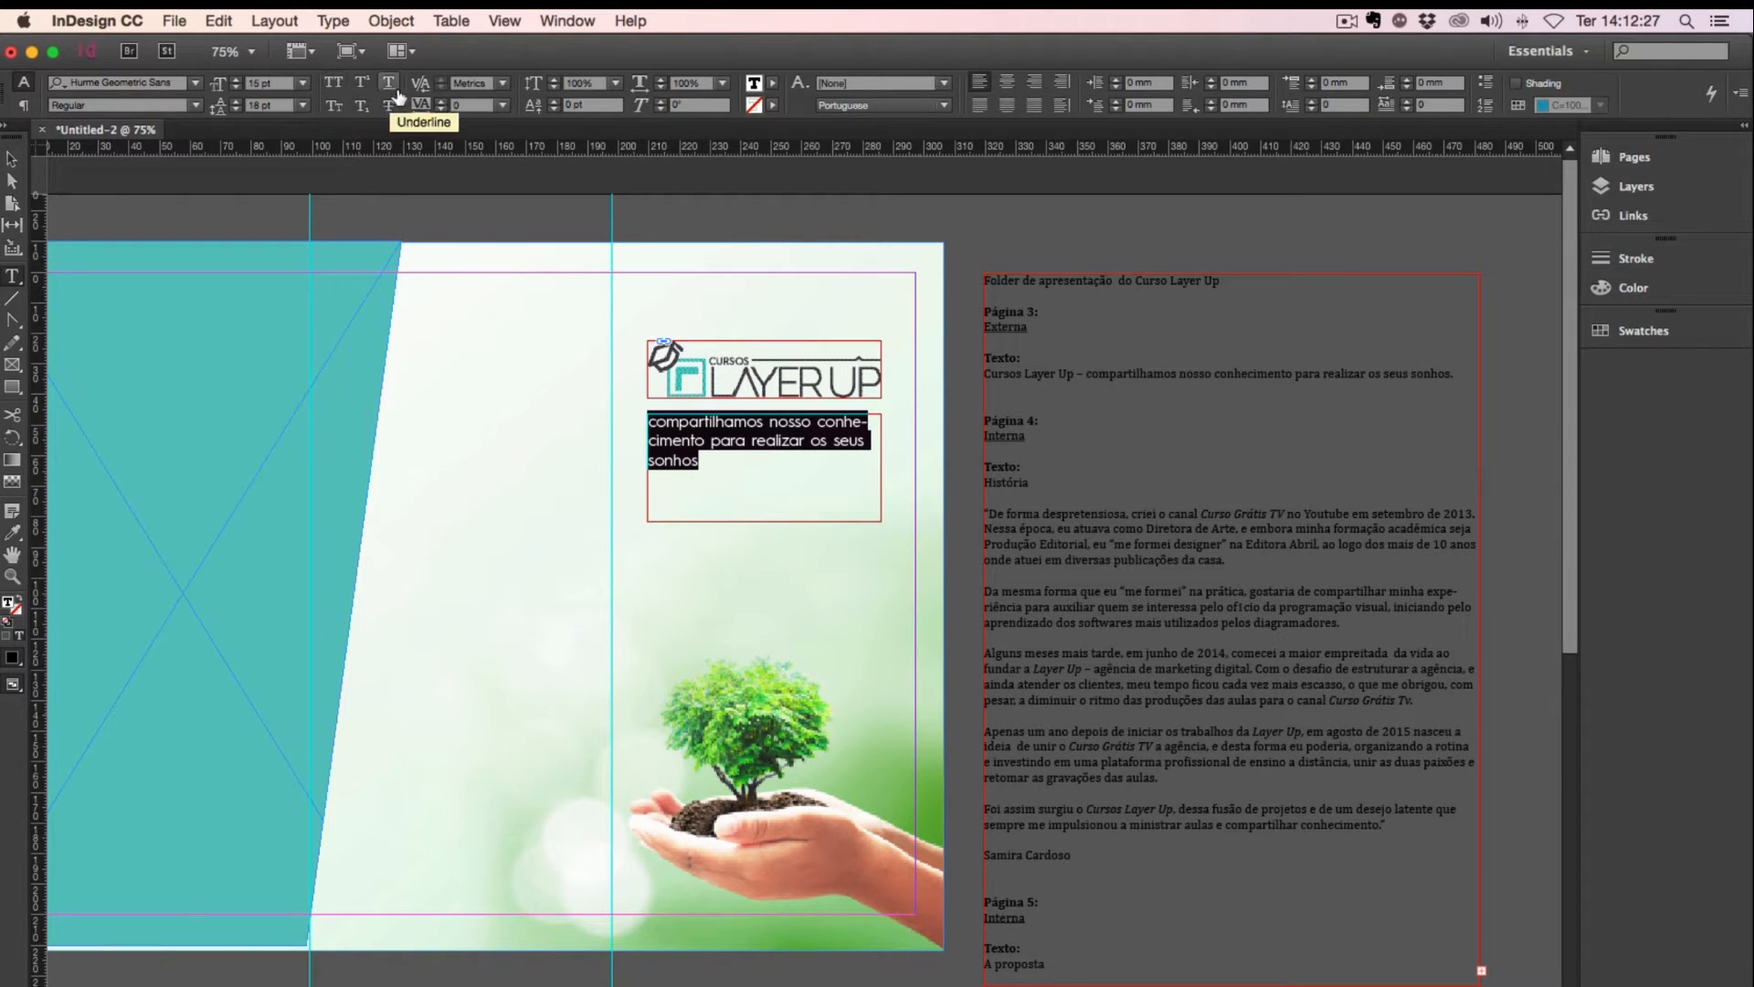
{"action": "left_click", "coordinate": [1008, 81]}
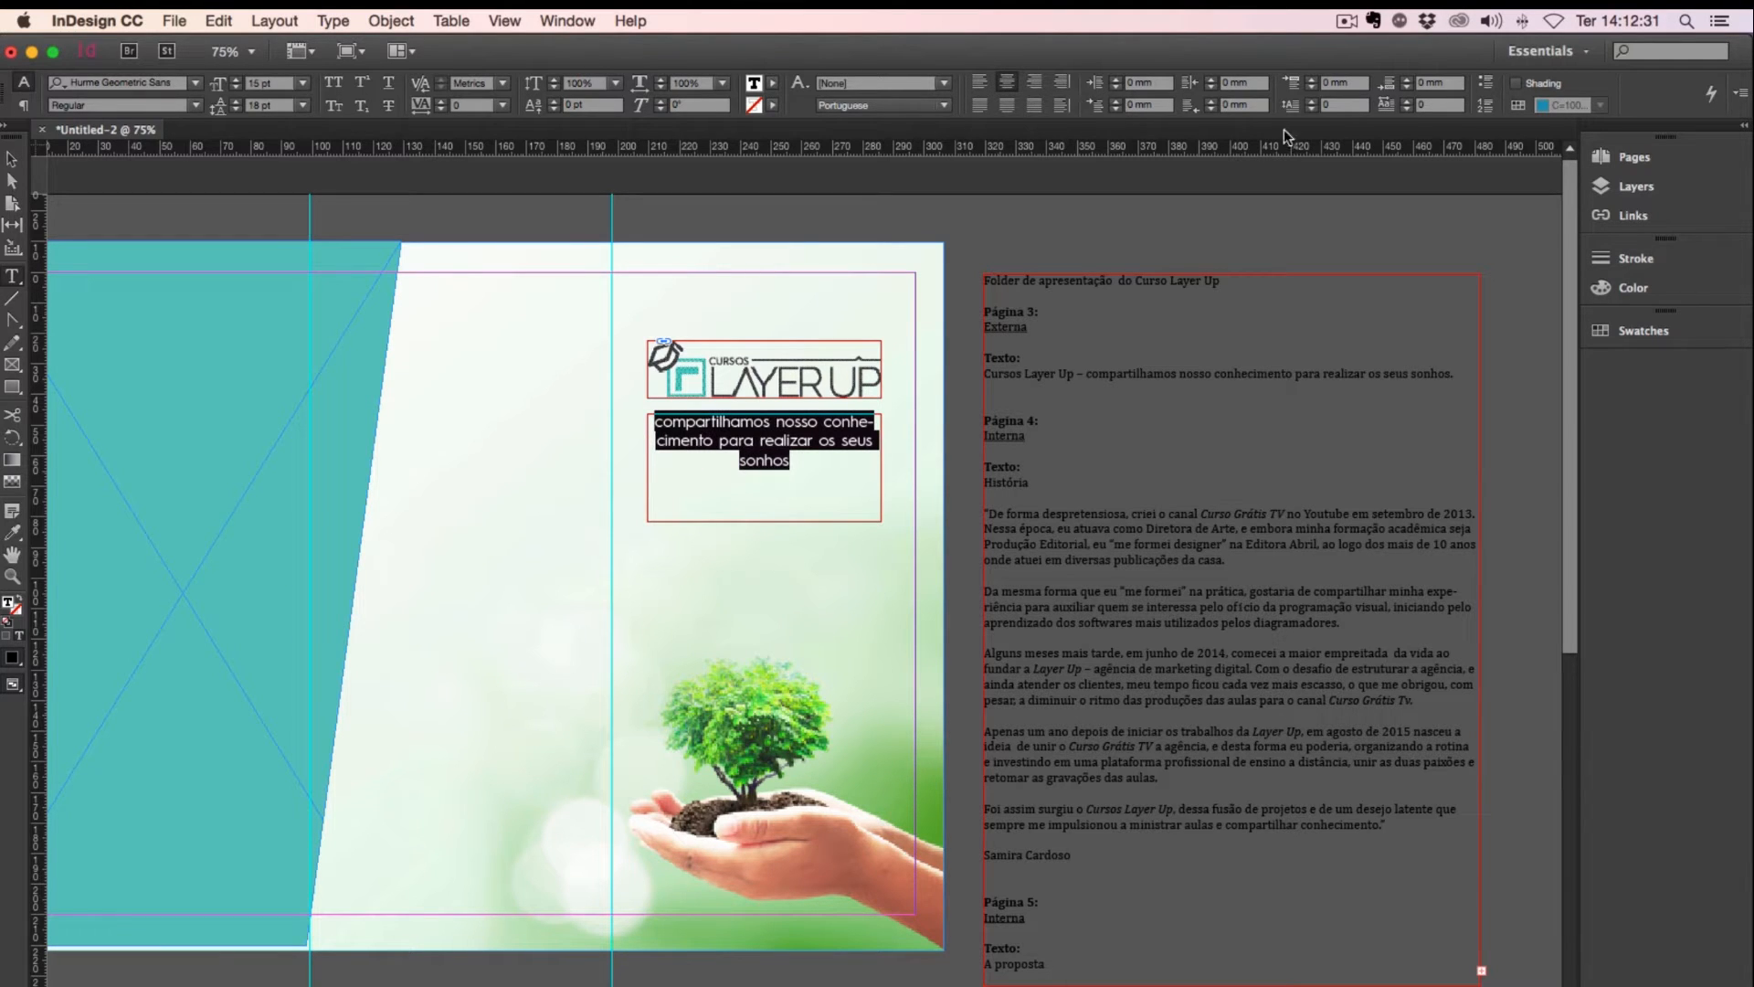
Step: Set the language of all the reference text beside the page to Portuguese: Brazilian
{"action": "left_click", "coordinate": [1172, 630]}
{"action": "triple_click", "coordinate": [1185, 668]}
{"action": "left_click", "coordinate": [1185, 668]}
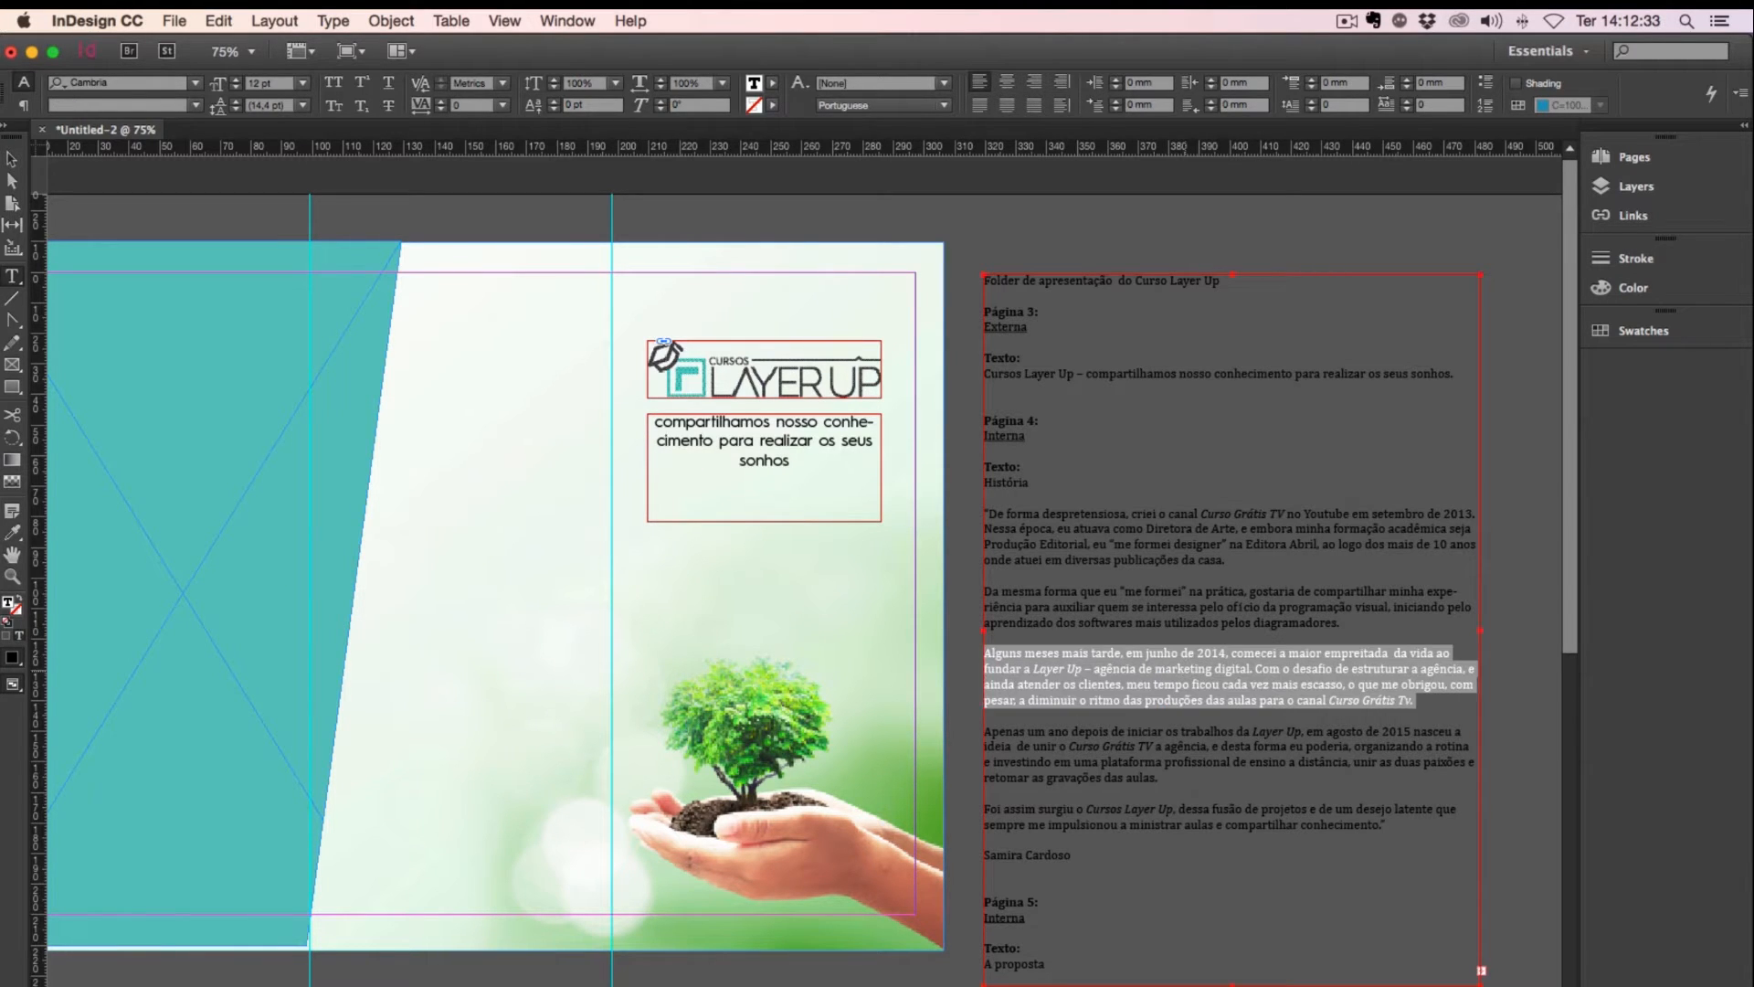
{"action": "left_click", "coordinate": [1185, 668]}
{"action": "left_click", "coordinate": [873, 108]}
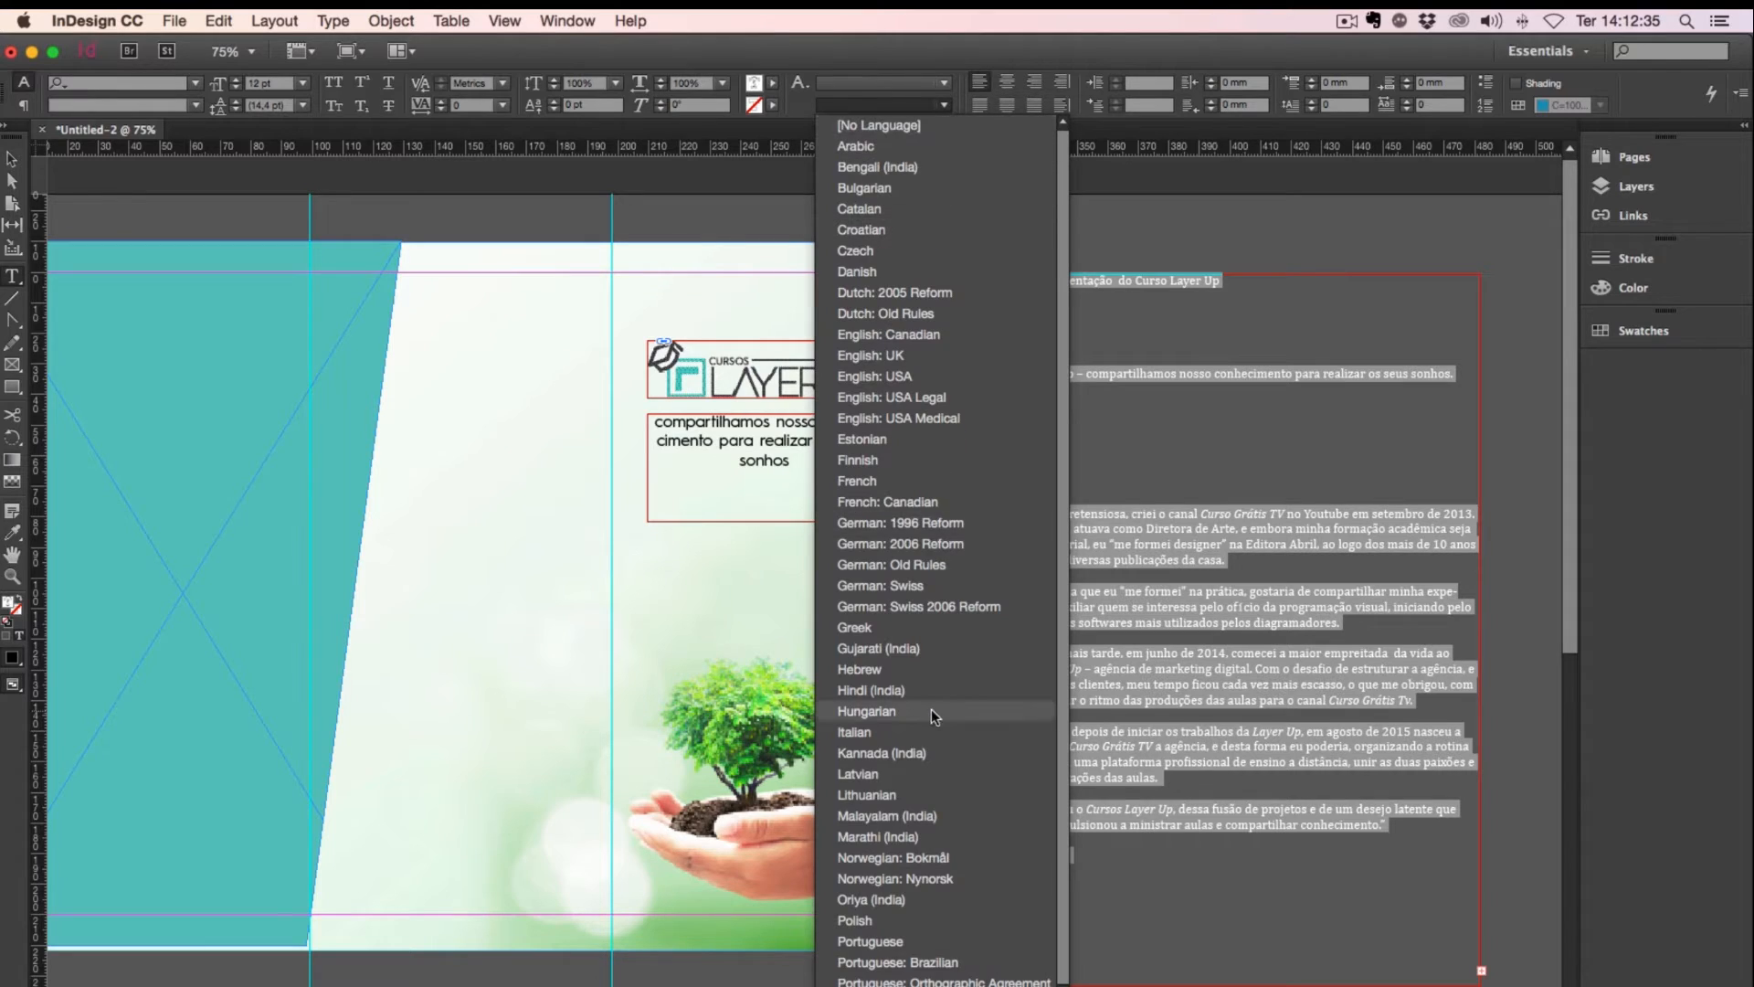
{"action": "scroll", "coordinate": [930, 709], "scroll_direction": "down", "scroll_amount": 3}
{"action": "left_click", "coordinate": [882, 847]}
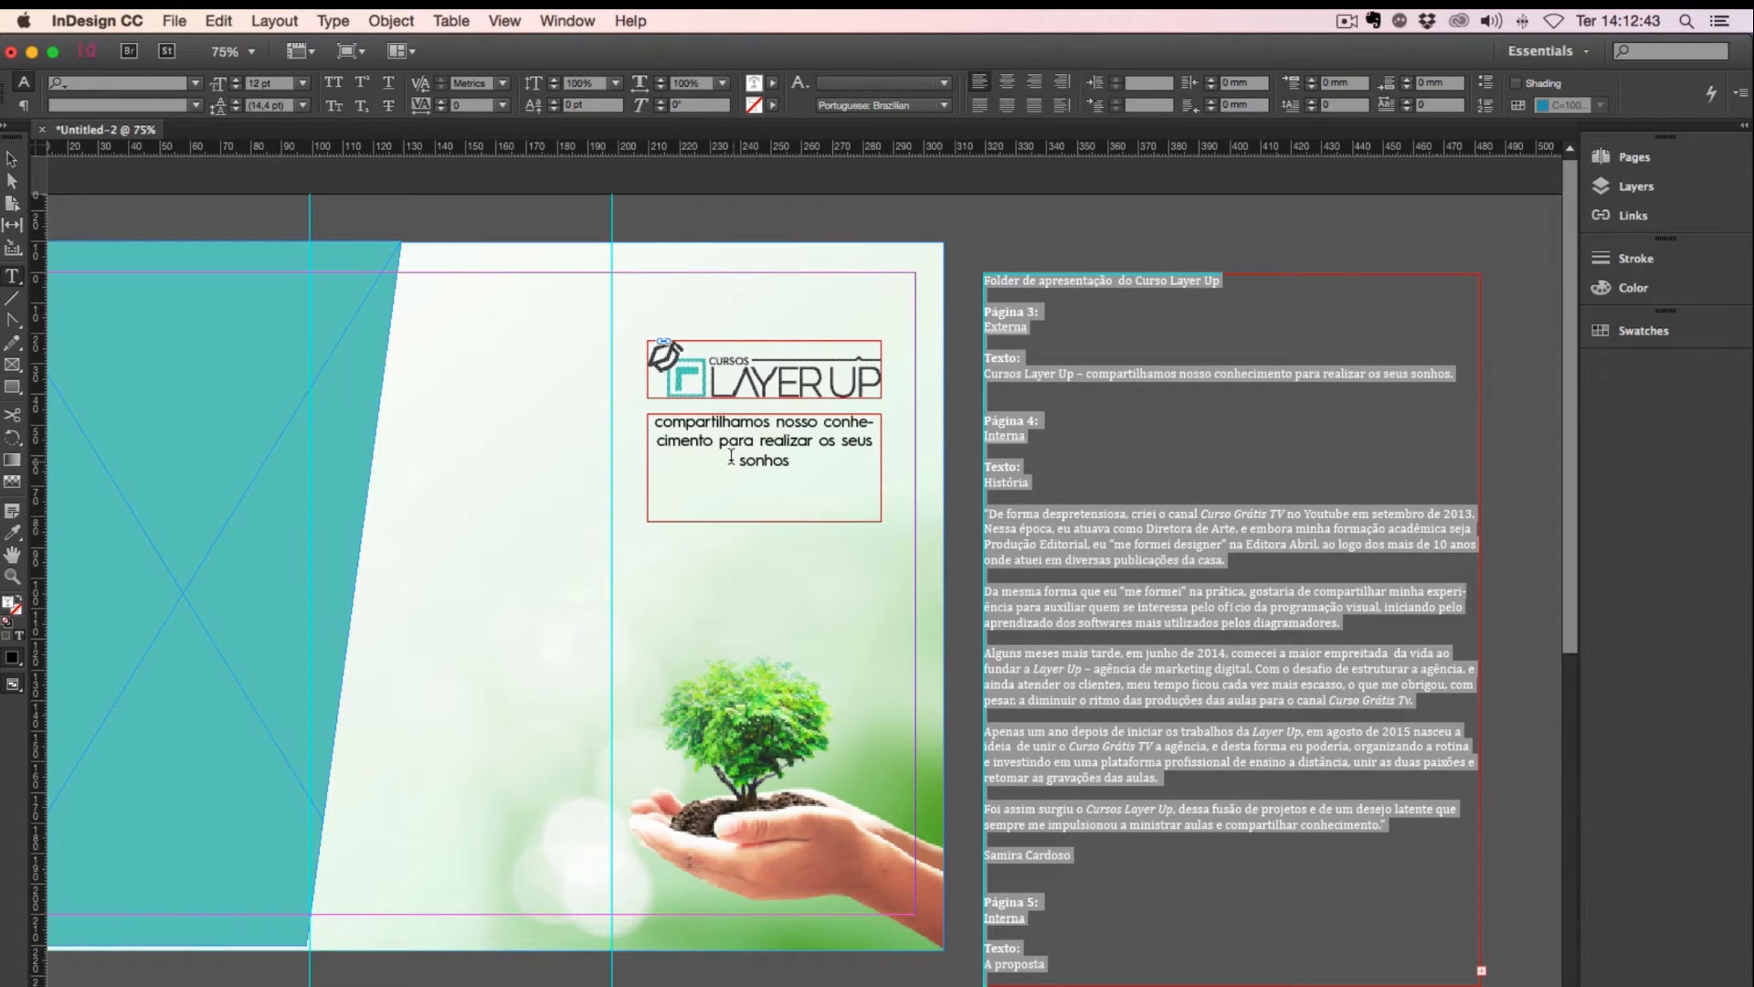
Step: Turn off hyphenation for the tagline and force a line break before "os seus sonhos"
{"action": "left_click", "coordinate": [20, 106]}
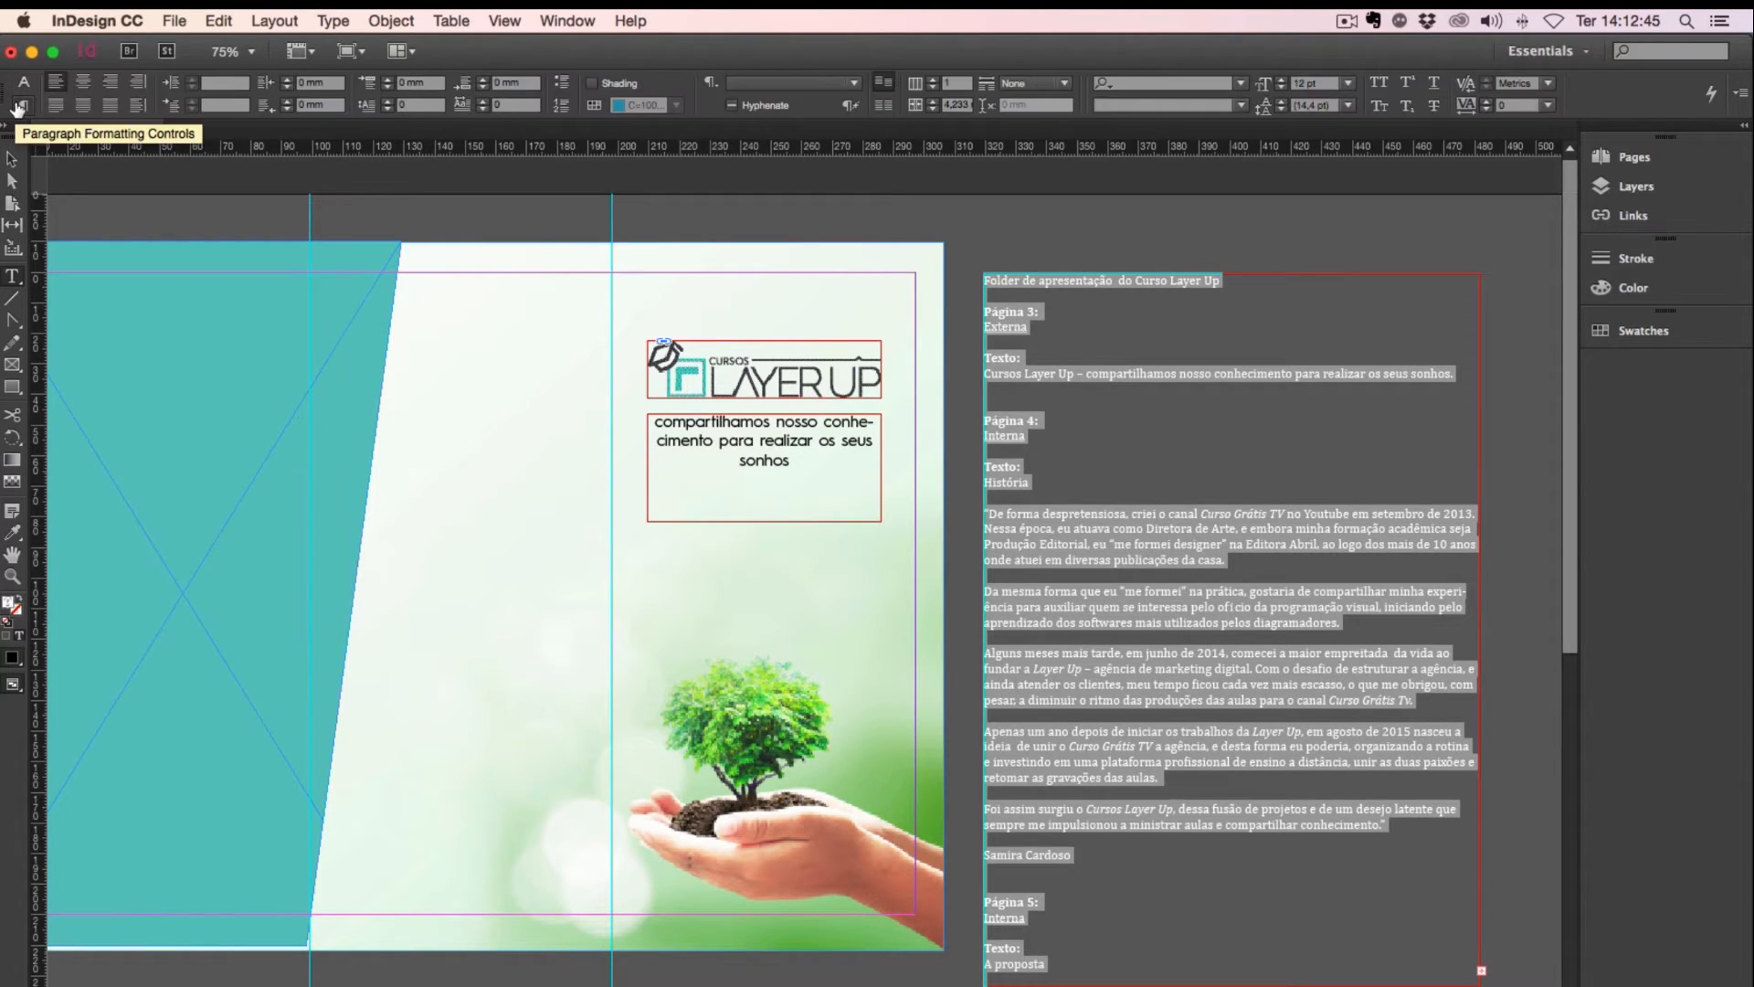
{"action": "left_click", "coordinate": [733, 466]}
{"action": "key", "text": "super+a"}
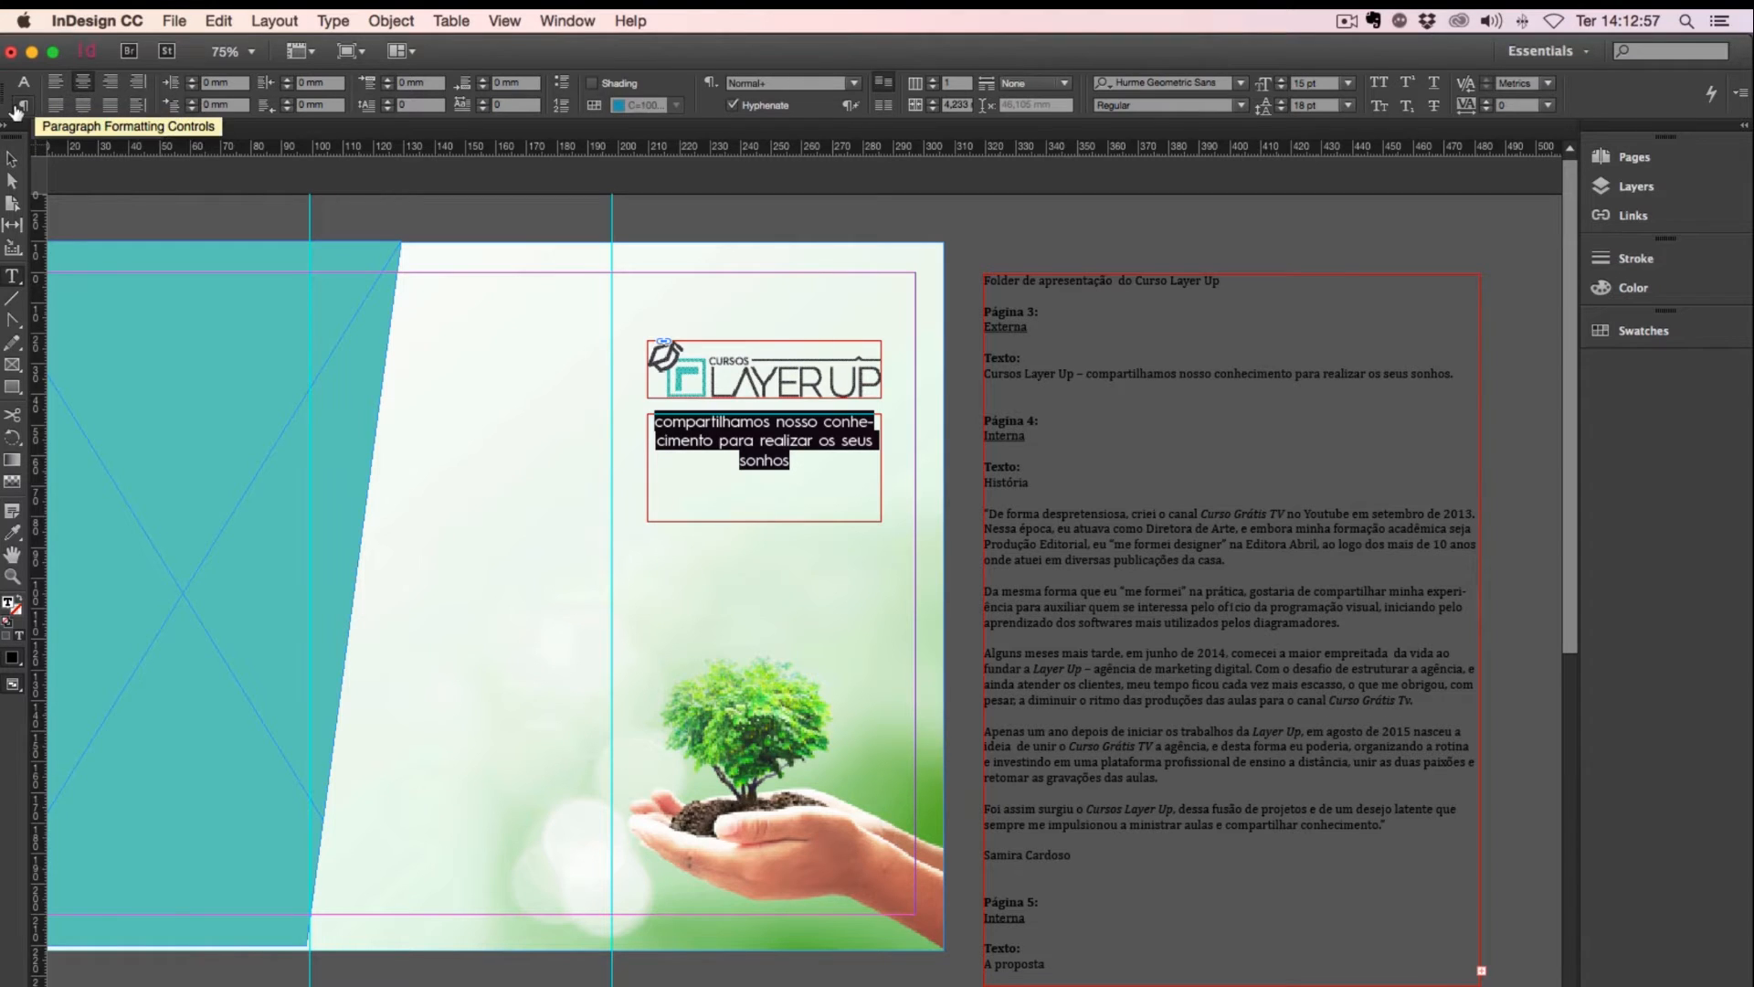
{"action": "left_click", "coordinate": [733, 105]}
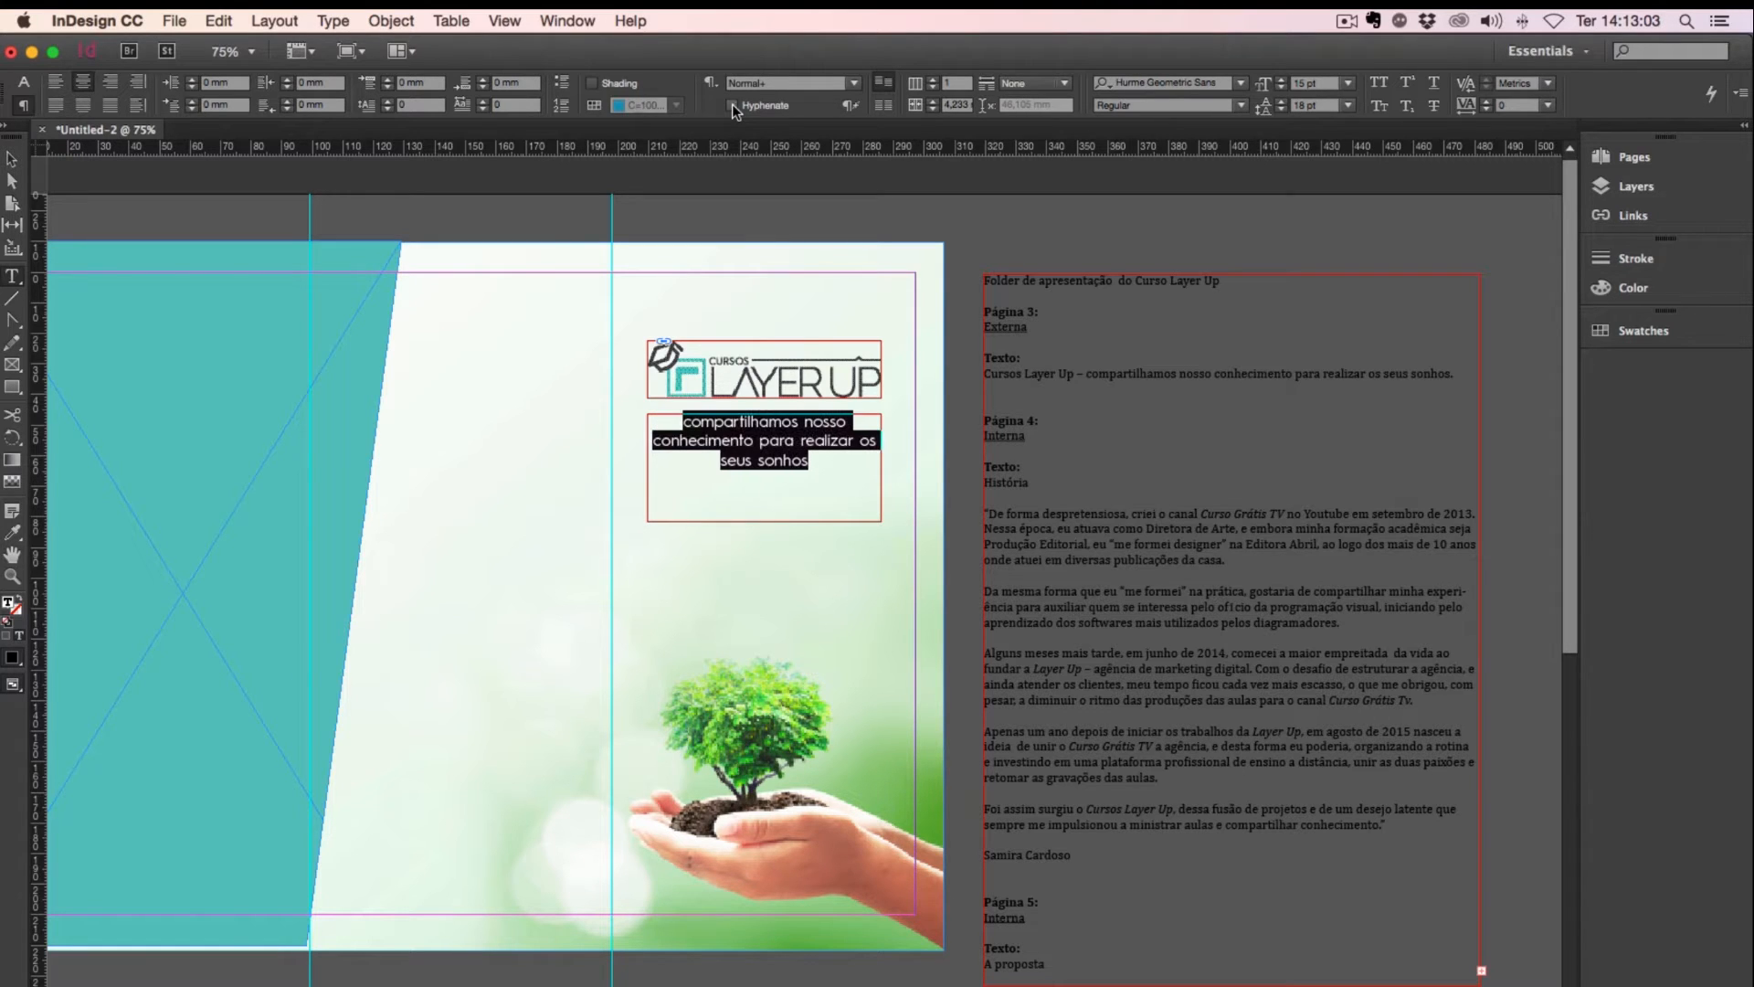
{"action": "left_click", "coordinate": [864, 444]}
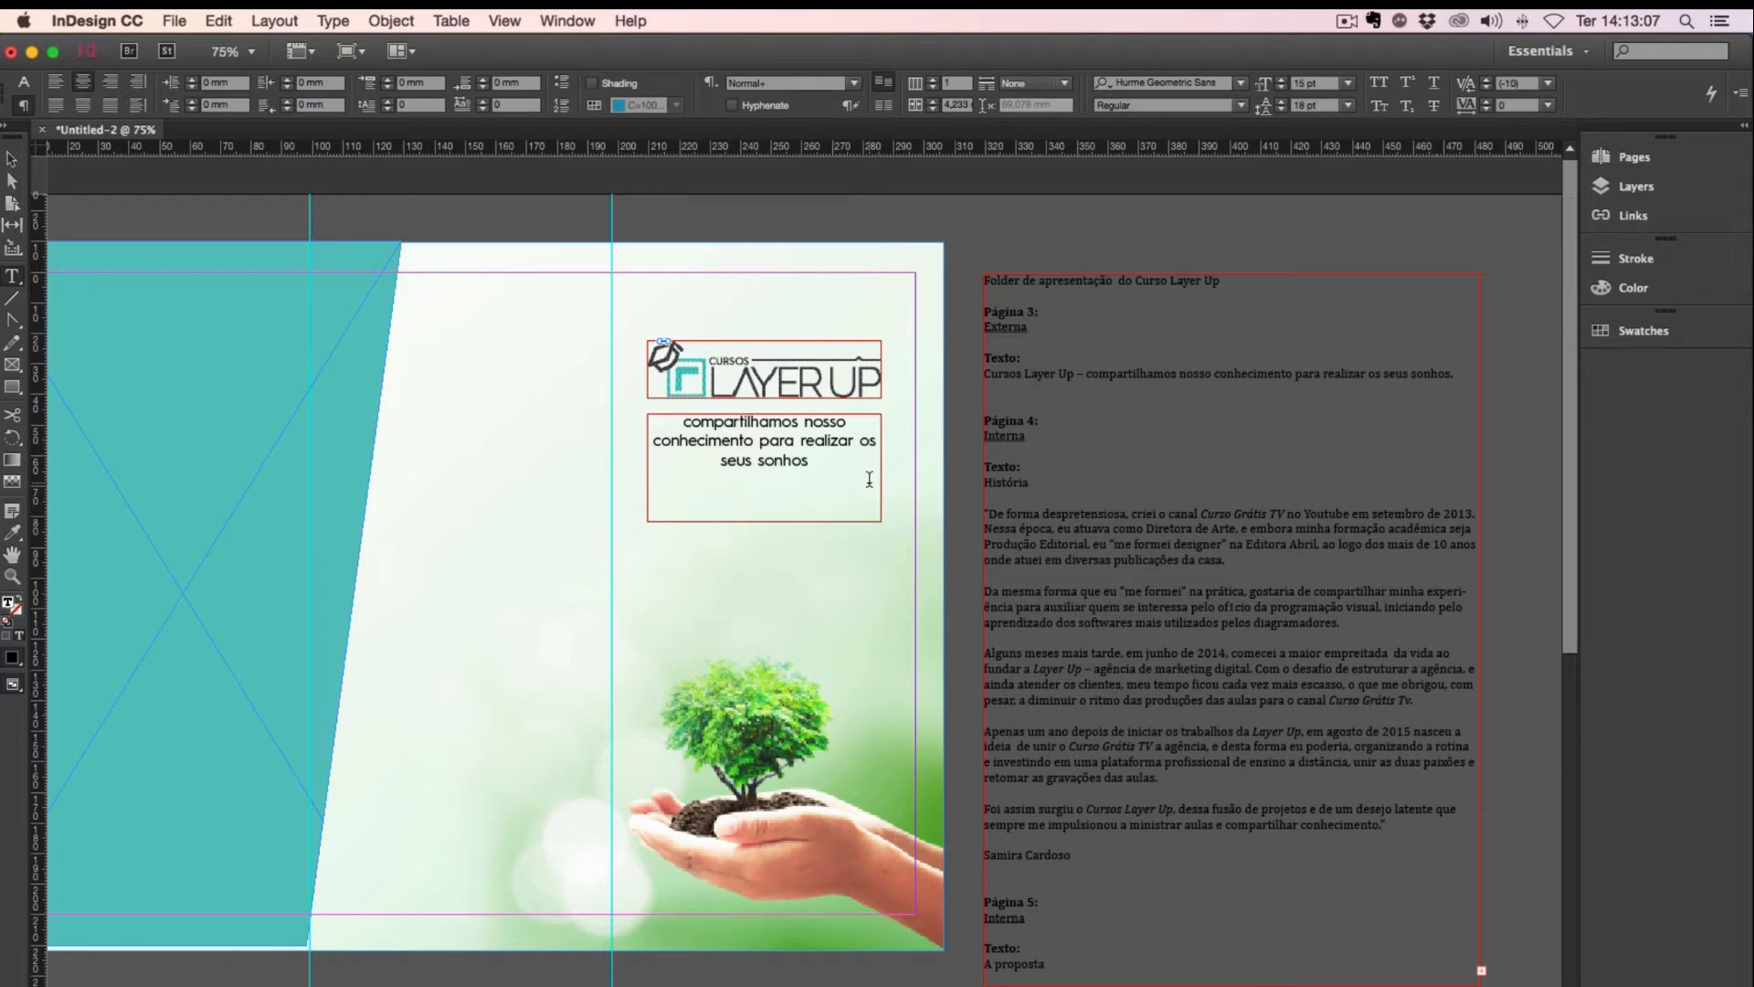
{"action": "key", "text": "shift+Return"}
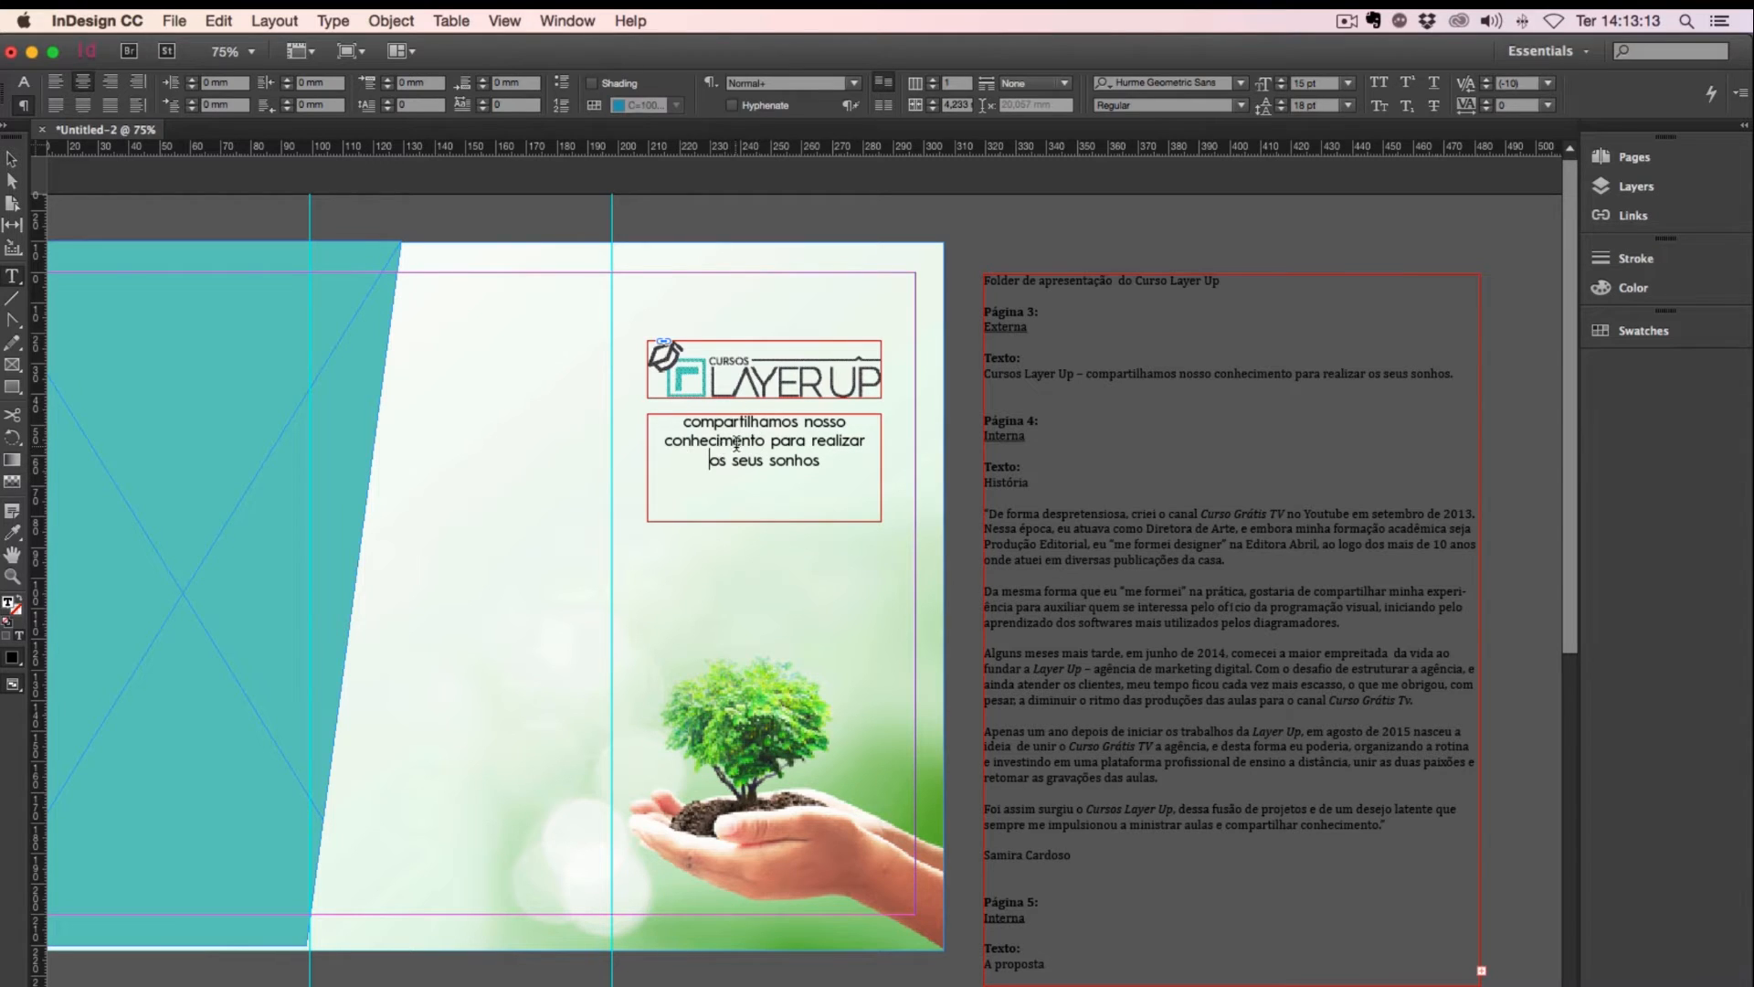
Step: Fit the tagline's text frame to its content
{"action": "left_click", "coordinate": [8, 159]}
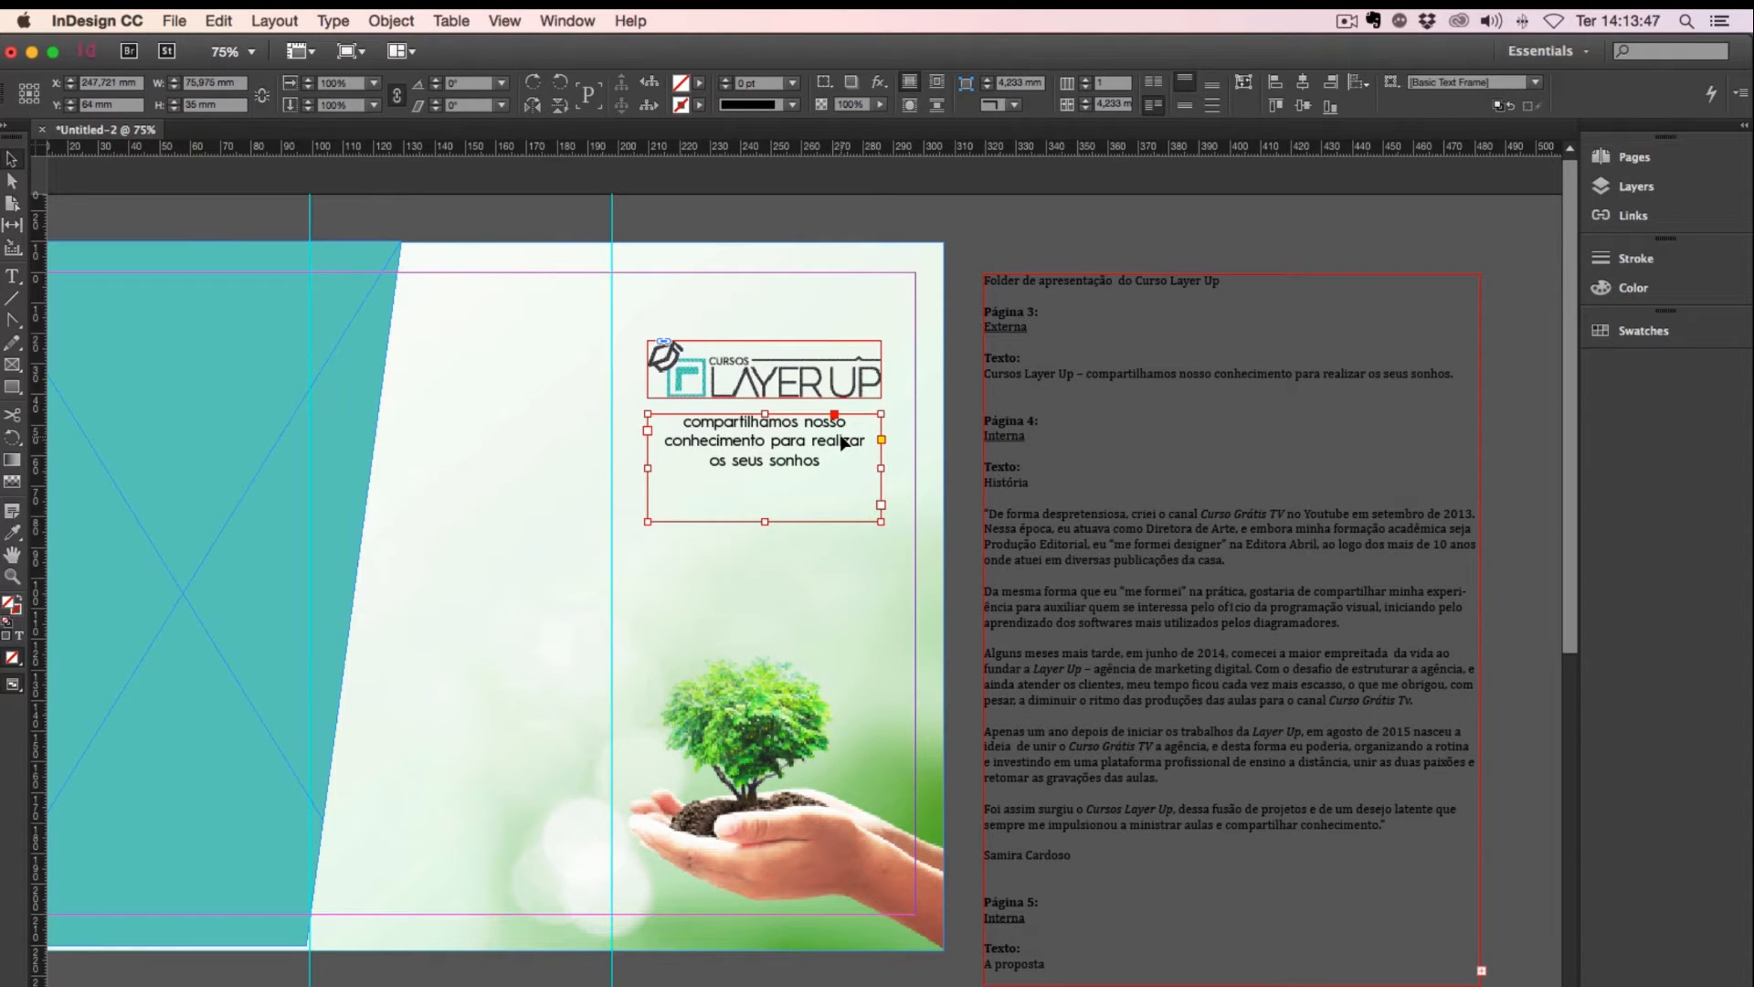
{"action": "key", "text": "super+alt+c"}
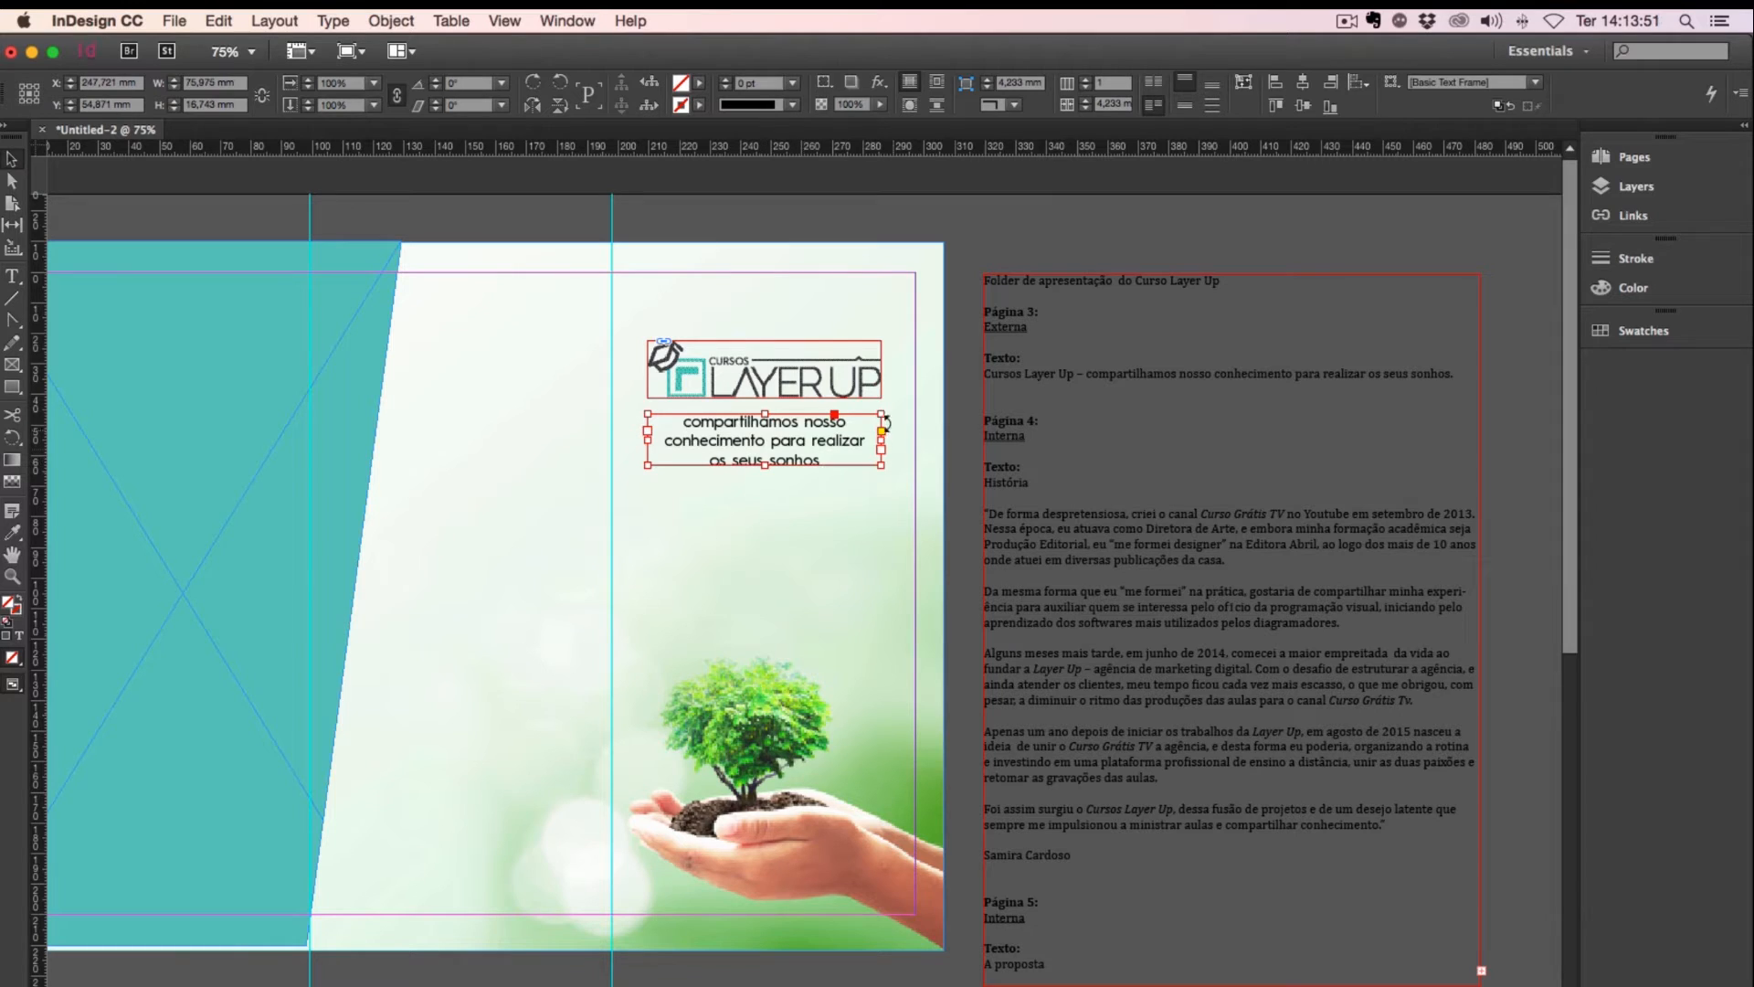
{"action": "mouse_move", "coordinate": [647, 442]}
{"action": "left_mouse_down"}
{"action": "mouse_move", "coordinate": [680, 444]}
{"action": "mouse_move", "coordinate": [647, 442]}
{"action": "left_mouse_up"}
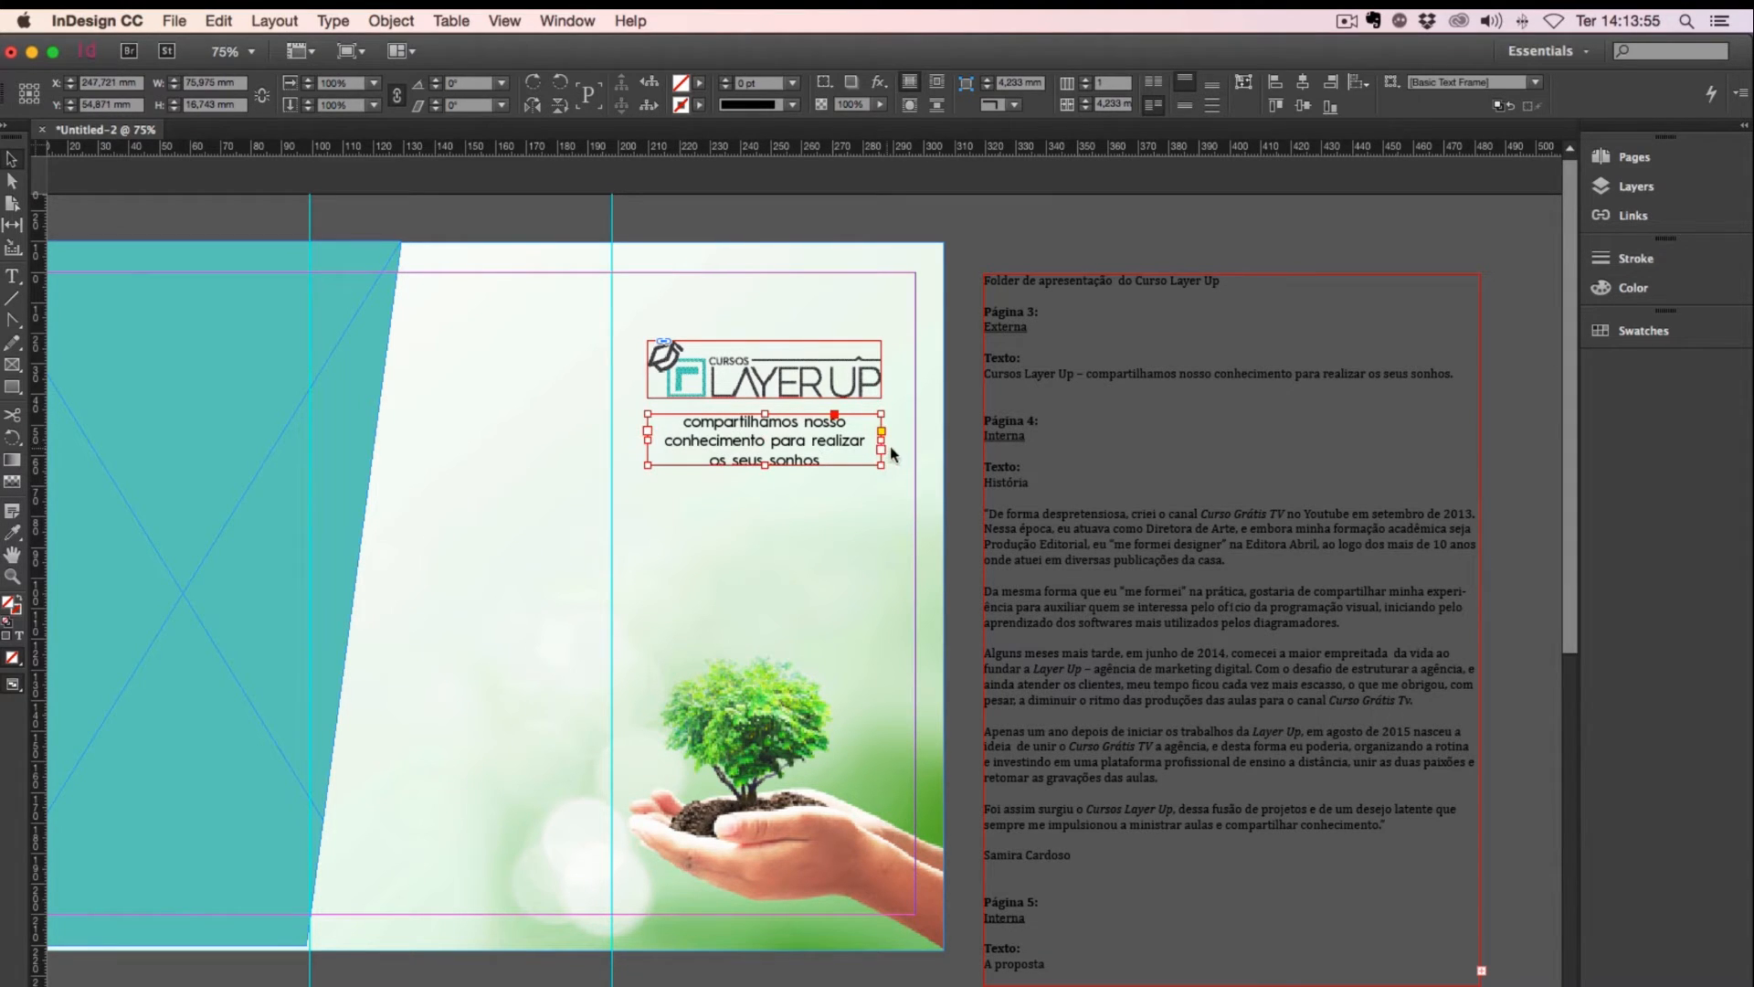
{"action": "mouse_move", "coordinate": [892, 454]}
{"action": "left_mouse_down"}
{"action": "mouse_move", "coordinate": [923, 450]}
{"action": "mouse_move", "coordinate": [883, 448]}
{"action": "left_mouse_up"}
Step: Align the logo and the tagline frame on their horizontal centers
{"action": "left_click_drag", "start_coordinate": [627, 313], "coordinate": [914, 523]}
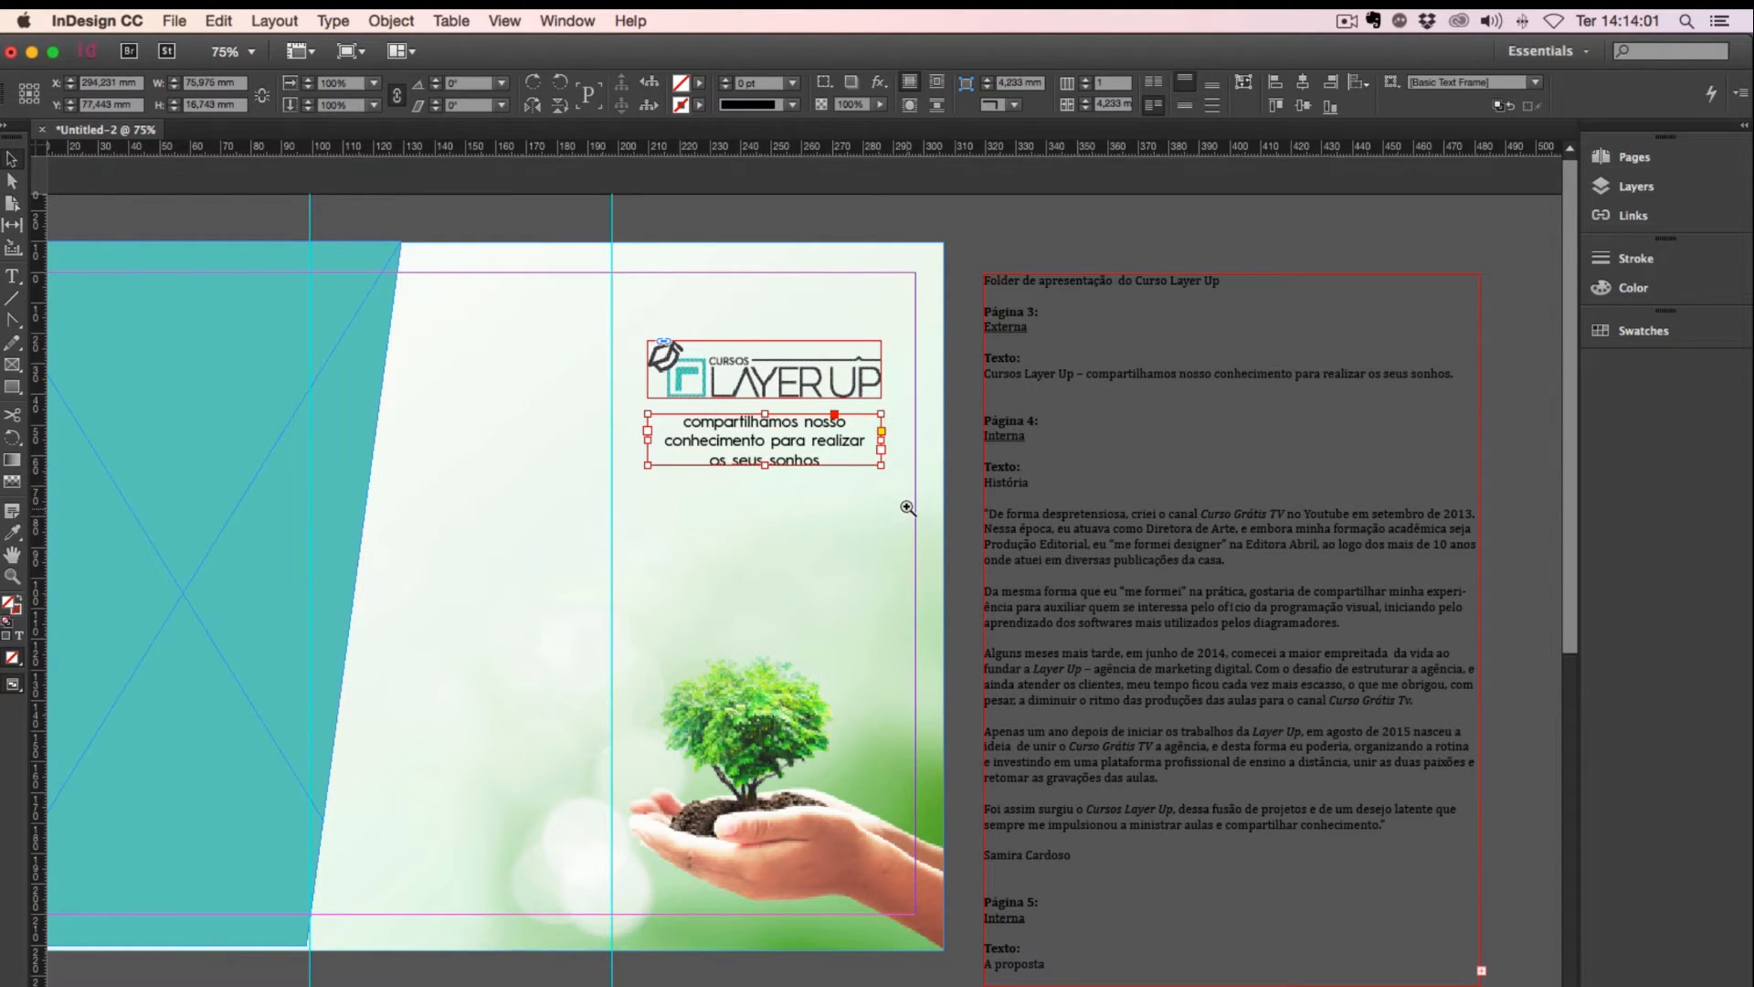
{"action": "scroll", "coordinate": [927, 510], "scroll_direction": "right", "scroll_amount": 2}
{"action": "scroll", "coordinate": [926, 510], "scroll_direction": "down", "scroll_amount": 2}
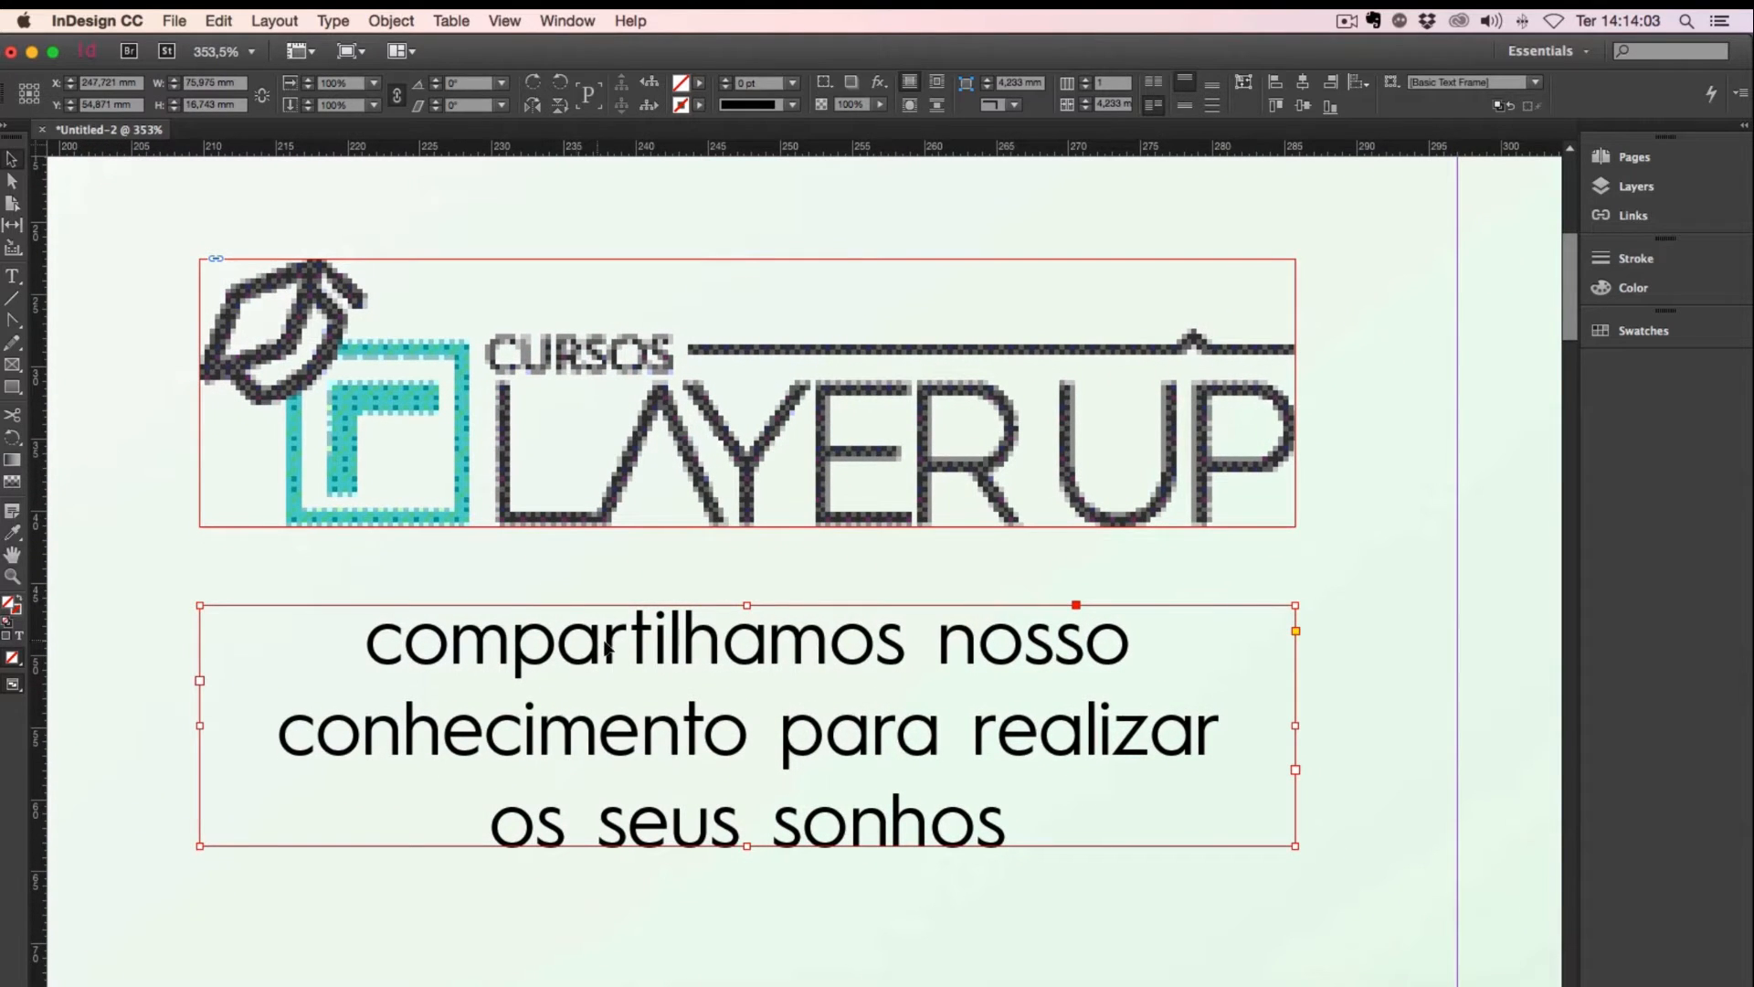
{"action": "left_click", "coordinate": [746, 393], "text": "shift"}
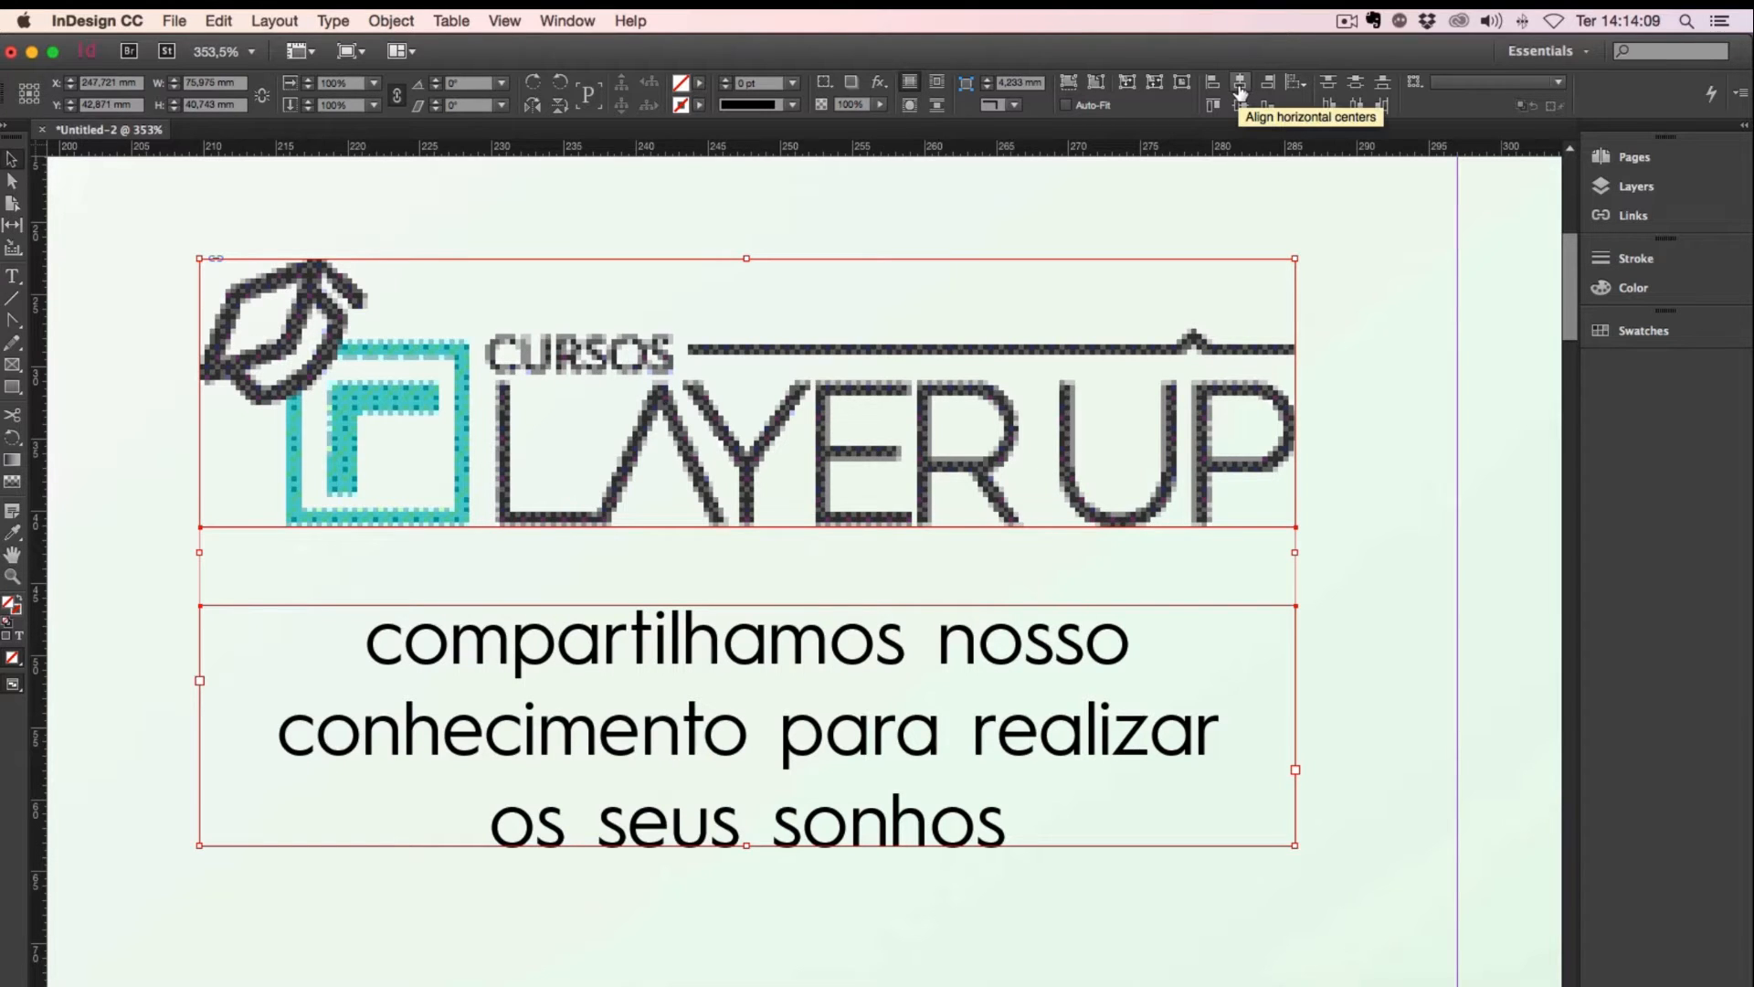
Step: Delete the folder title and the whole "Página 3" section from the reference text
{"action": "left_click", "coordinate": [871, 640], "text": "alt+super"}
{"action": "left_click", "coordinate": [872, 641], "text": "alt+super"}
{"action": "left_click", "coordinate": [873, 642], "text": "alt+super"}
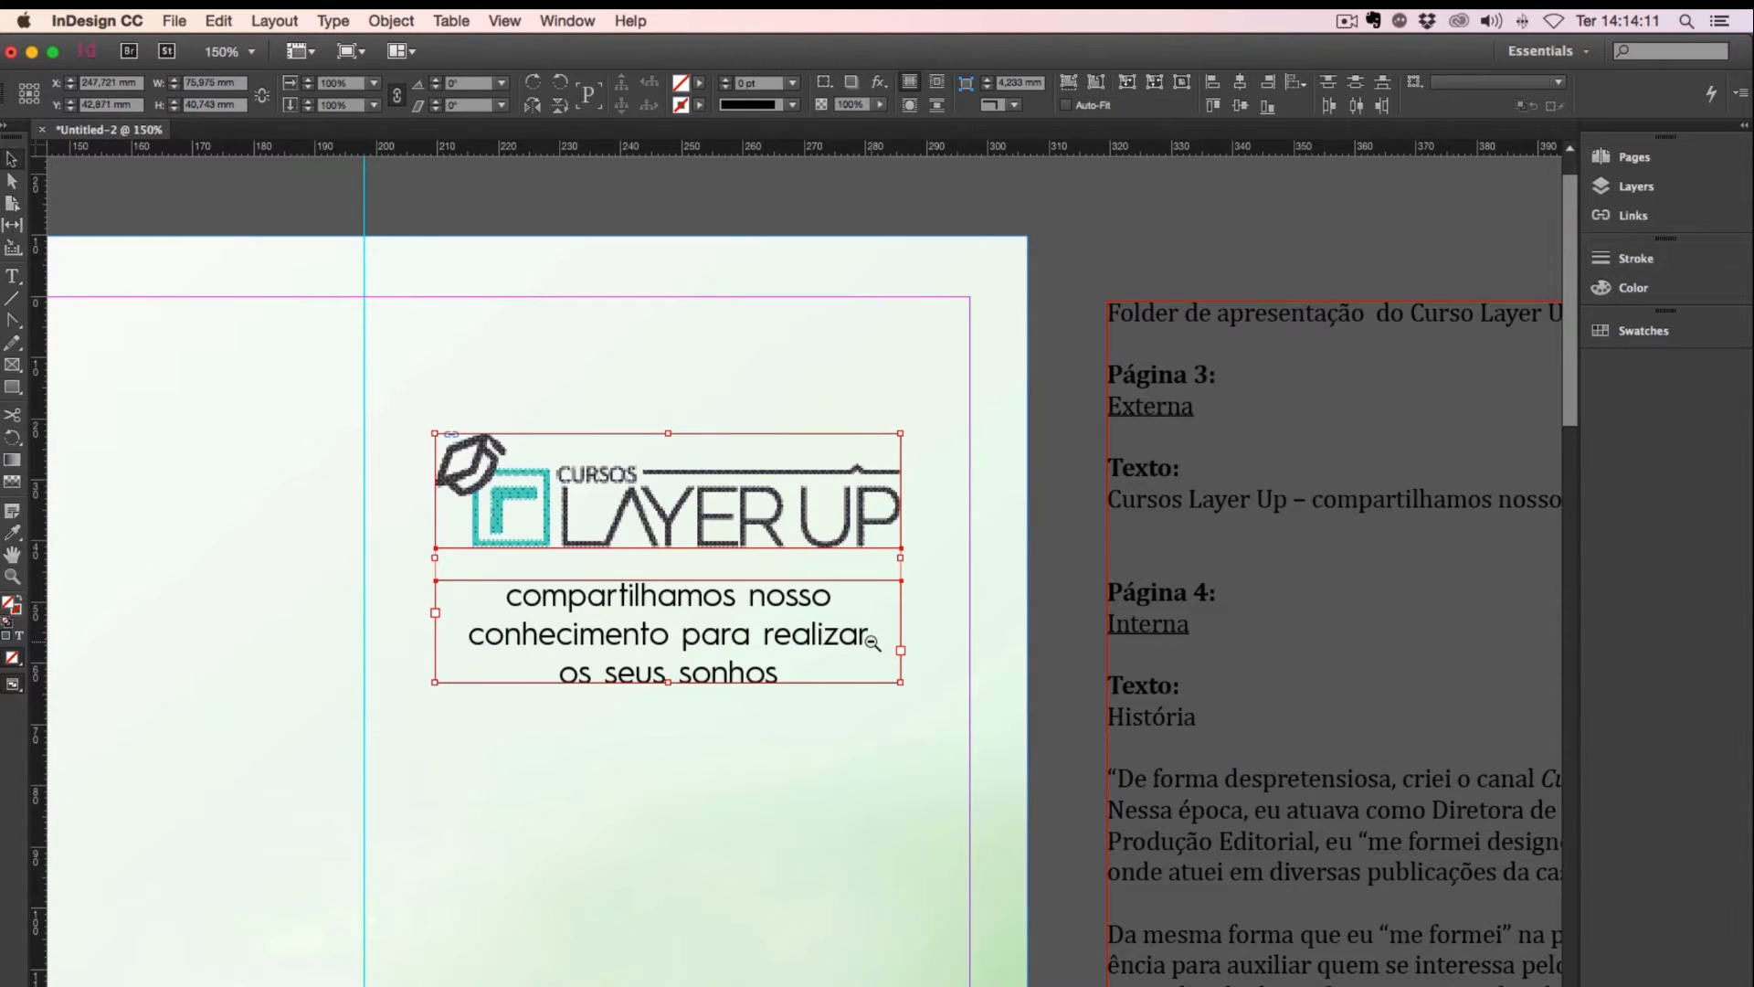
{"action": "left_click_drag", "start_coordinate": [834, 697], "coordinate": [1015, 487]}
{"action": "key", "text": "super+minus"}
{"action": "left_click", "coordinate": [795, 529], "text": "alt+super"}
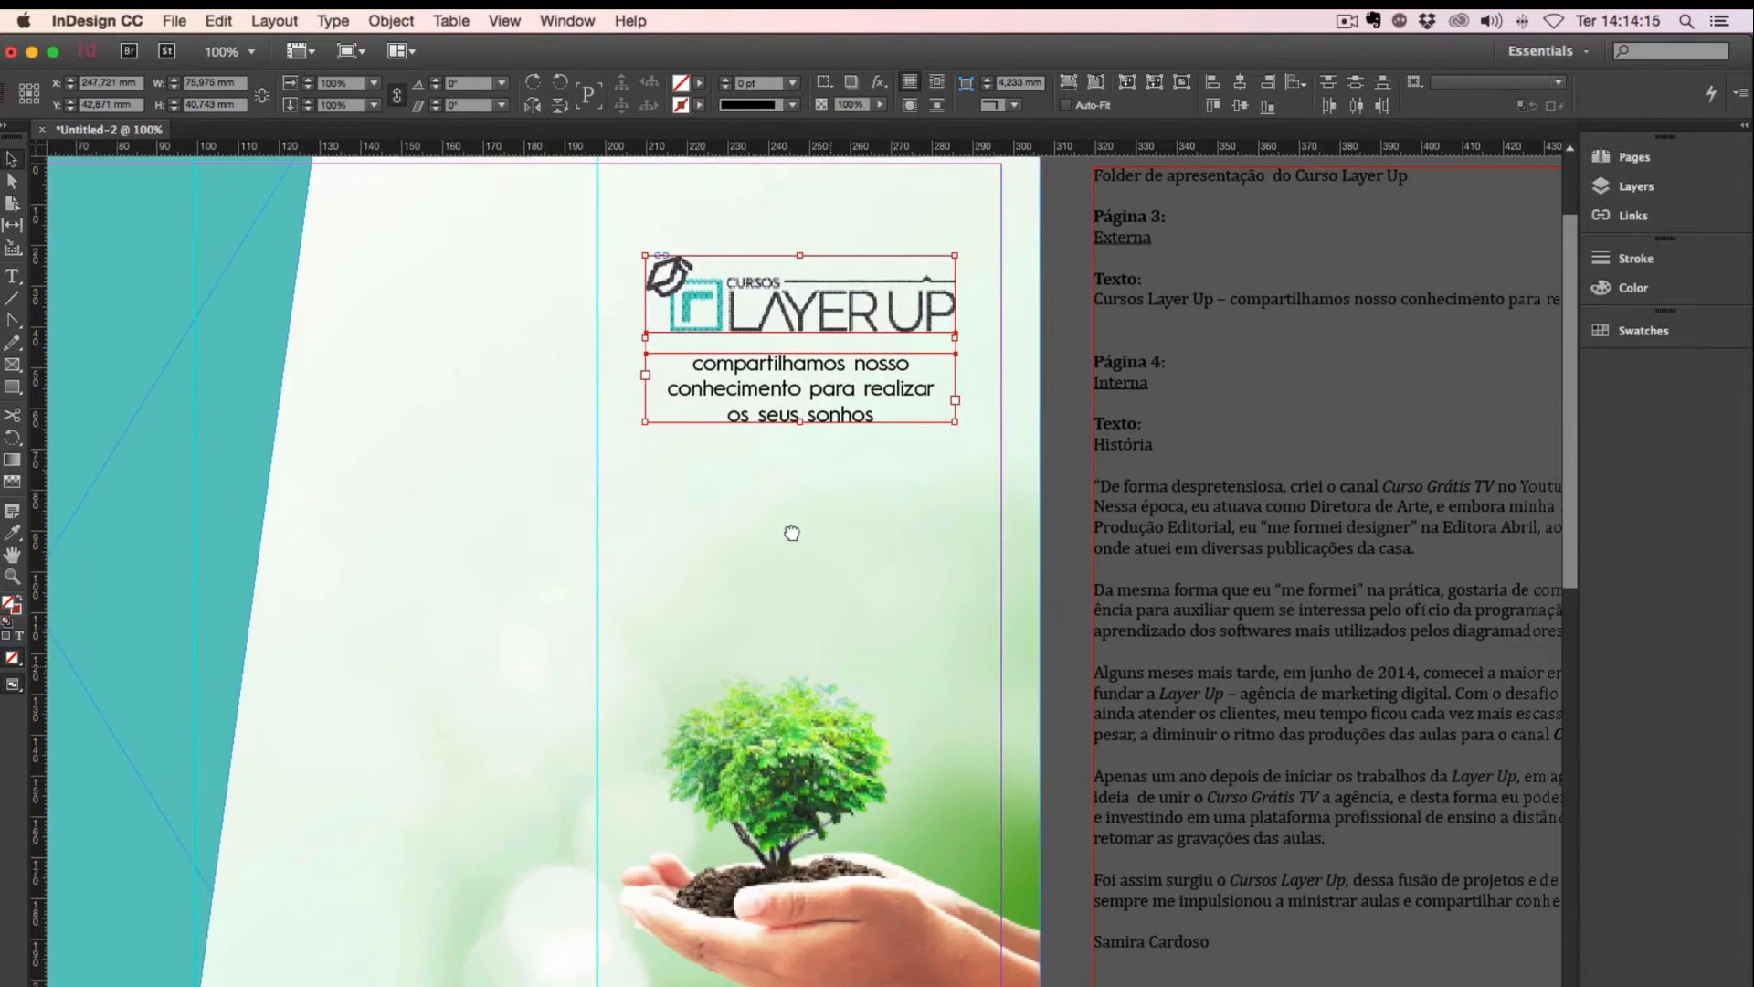
{"action": "left_click", "coordinate": [897, 528], "text": "alt+super"}
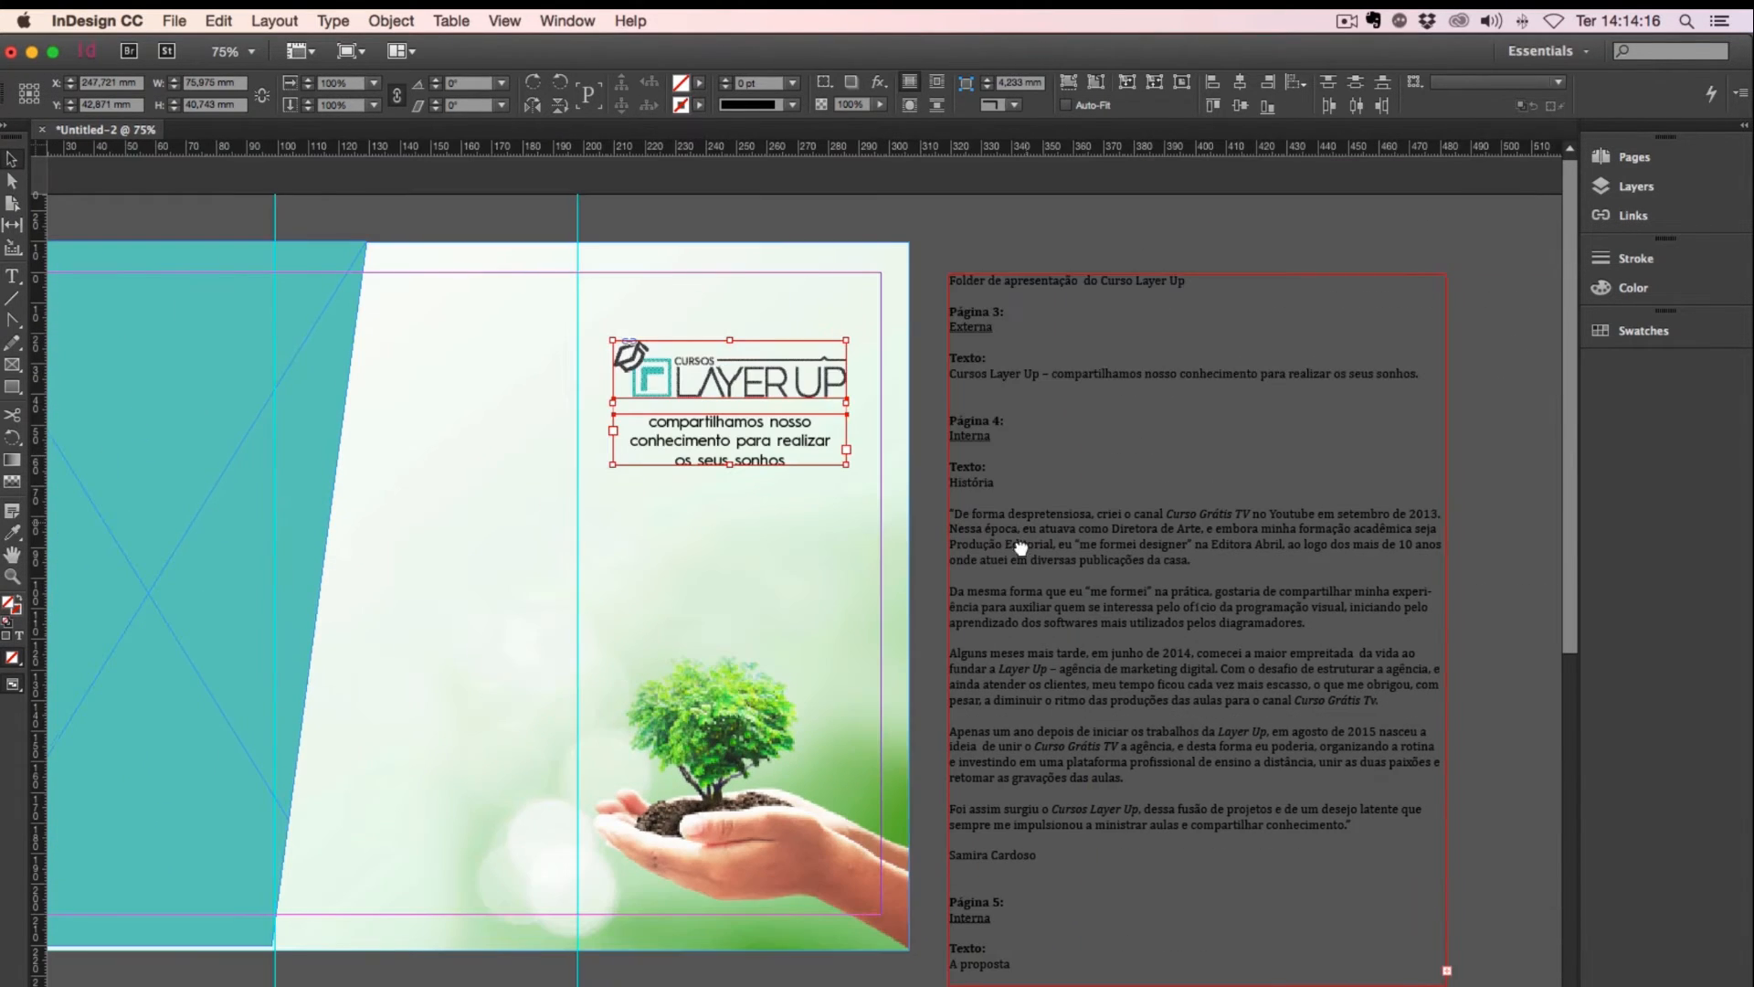
{"action": "left_click", "coordinate": [978, 396]}
{"action": "key", "text": "shift+Up"}
{"action": "key", "text": "shift+Up"}
{"action": "key", "text": "shift+Up"}
{"action": "key", "text": "shift+Up"}
{"action": "key", "text": "shift+Up"}
{"action": "key", "text": "shift+Up"}
{"action": "key", "text": "shift+Up"}
{"action": "key", "text": "shift+Up"}
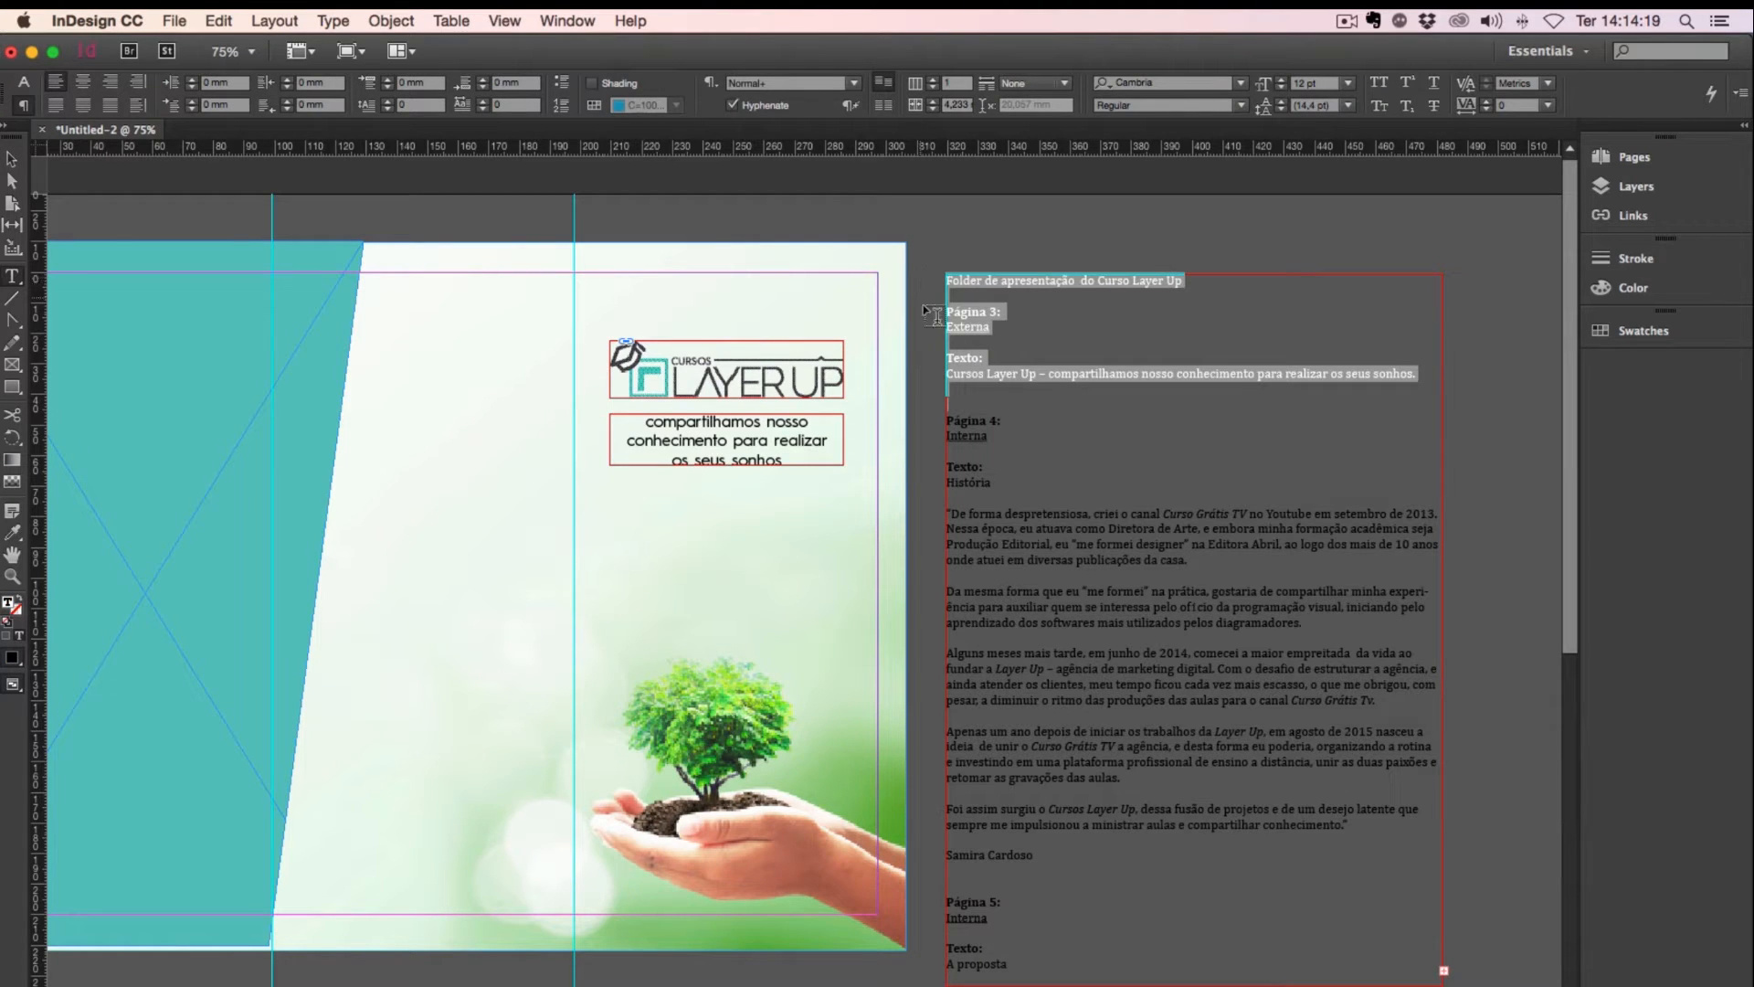
{"action": "key", "text": "BackSpace"}
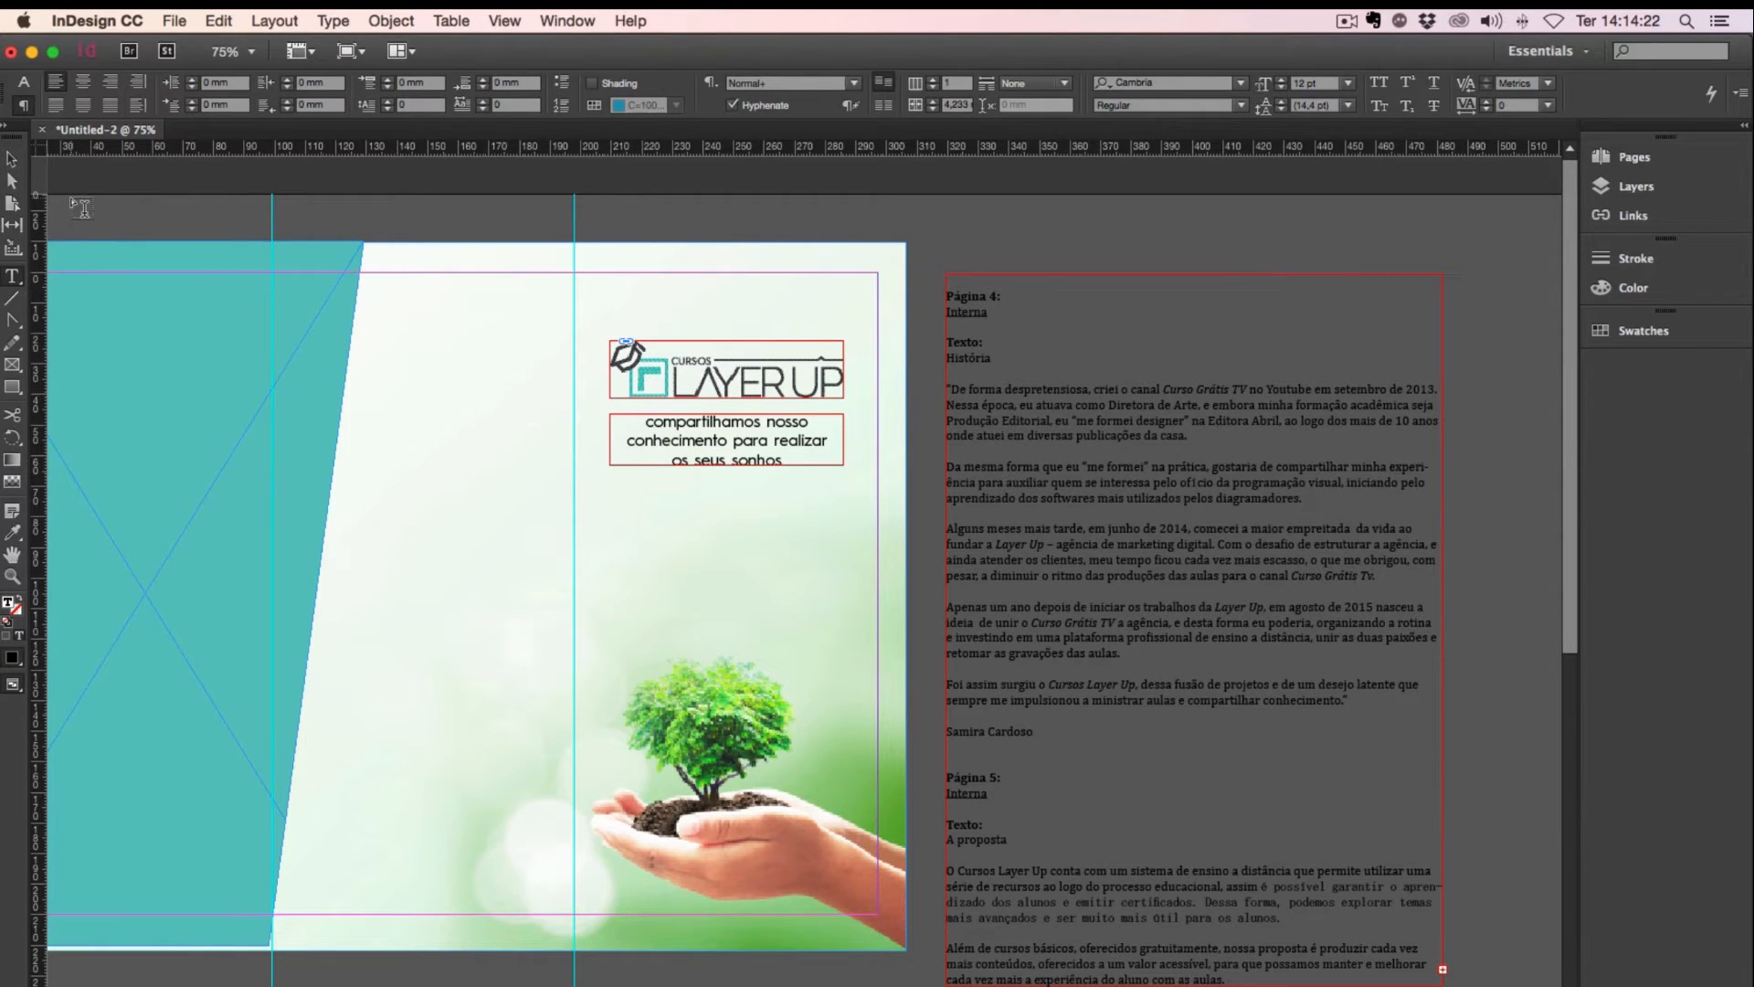
Step: Move the reference text frame from beside the cover onto the pasteboard left of the inner page
{"action": "left_click", "coordinate": [12, 159]}
{"action": "left_click_drag", "start_coordinate": [772, 579], "coordinate": [1173, 327]}
{"action": "left_click_drag", "start_coordinate": [1414, 302], "coordinate": [64, 923]}
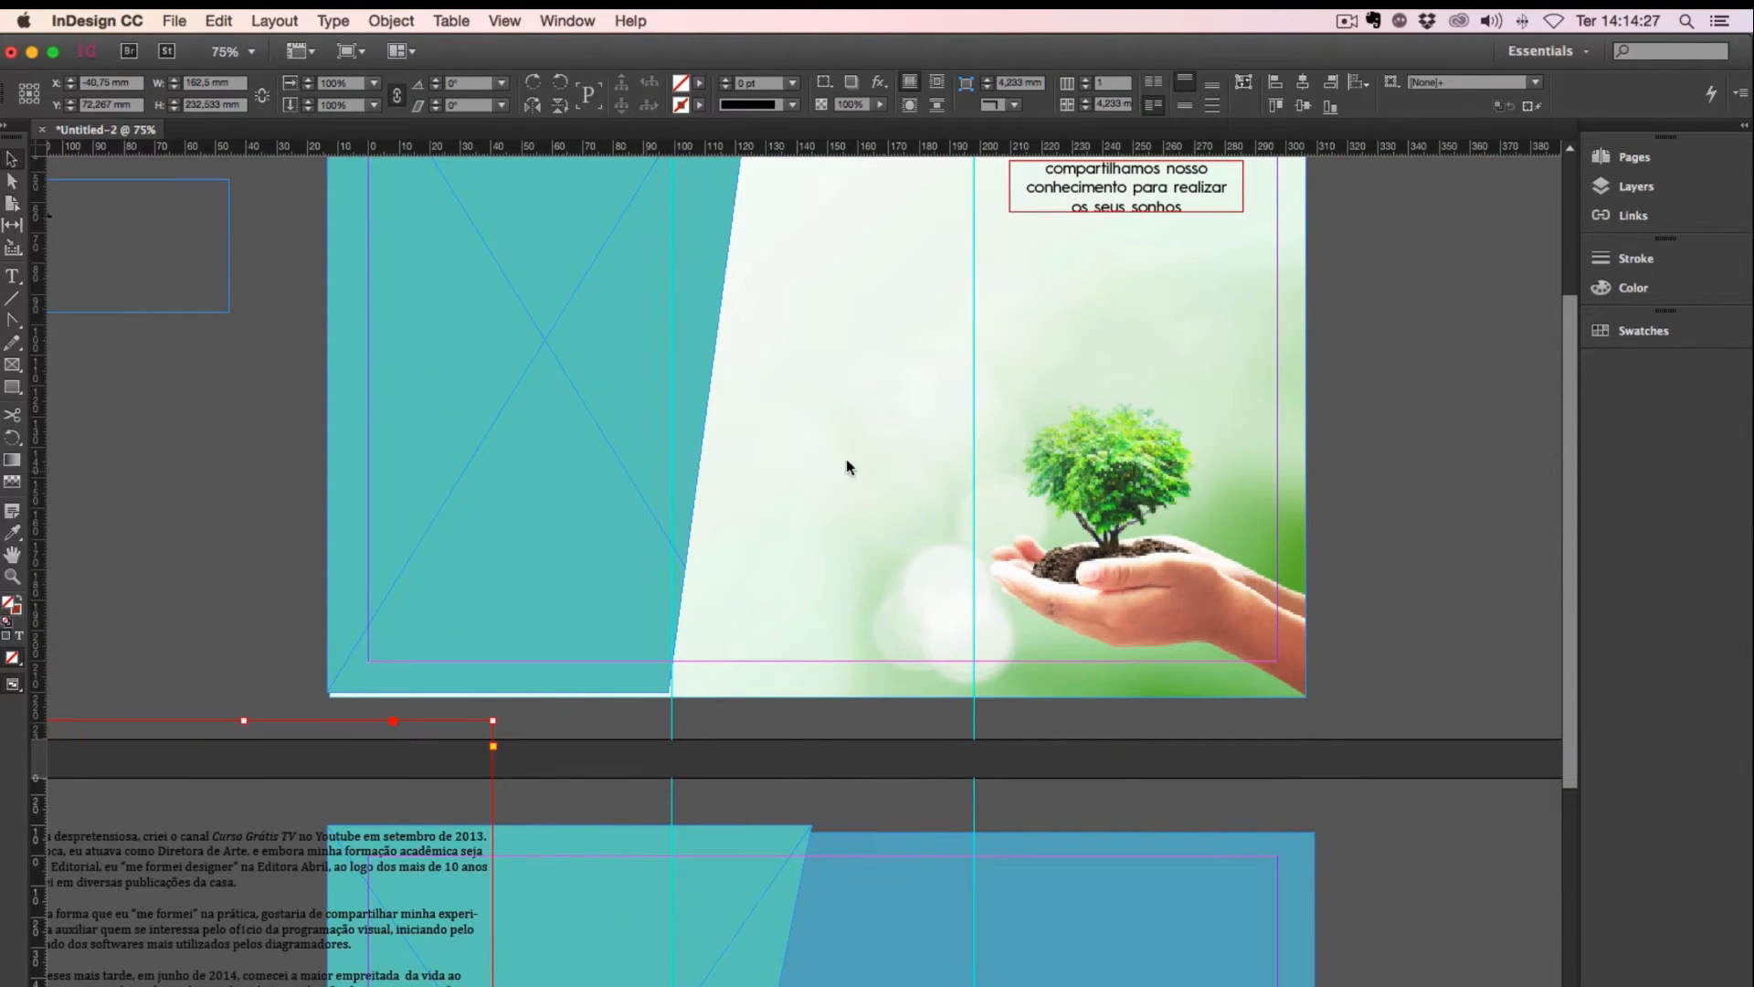
{"action": "left_click_drag", "start_coordinate": [984, 755], "coordinate": [1173, 461]}
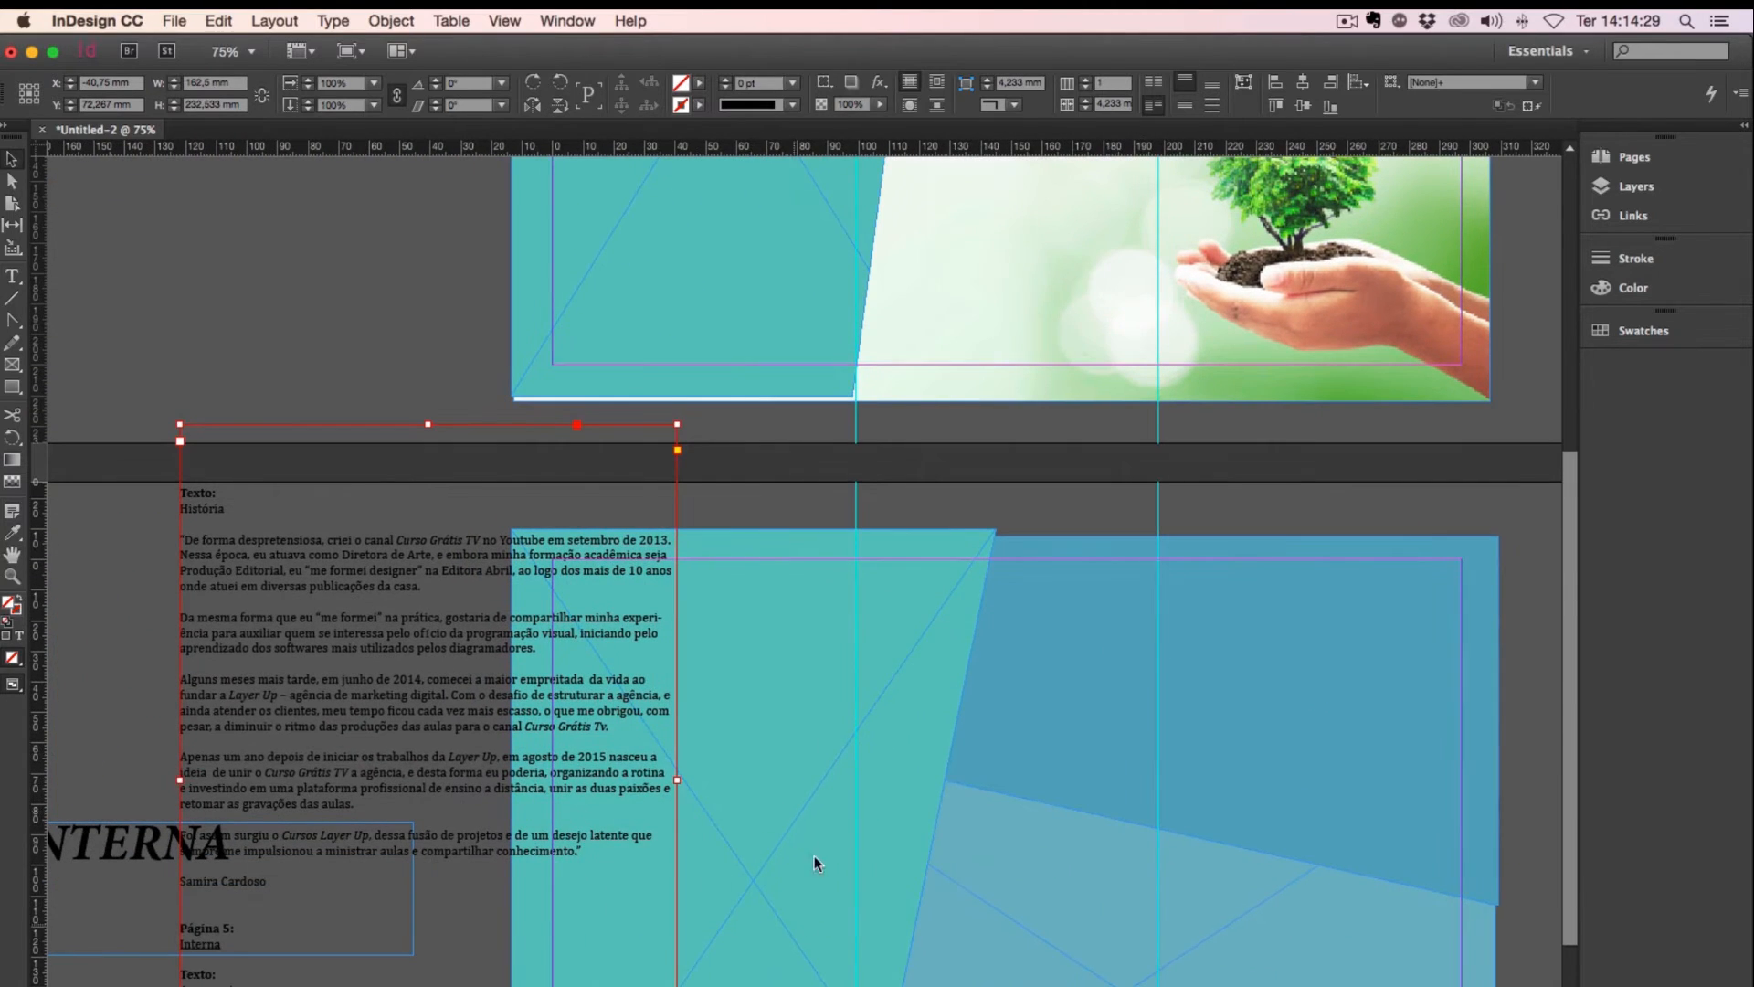
{"action": "left_click_drag", "start_coordinate": [835, 881], "coordinate": [1026, 747]}
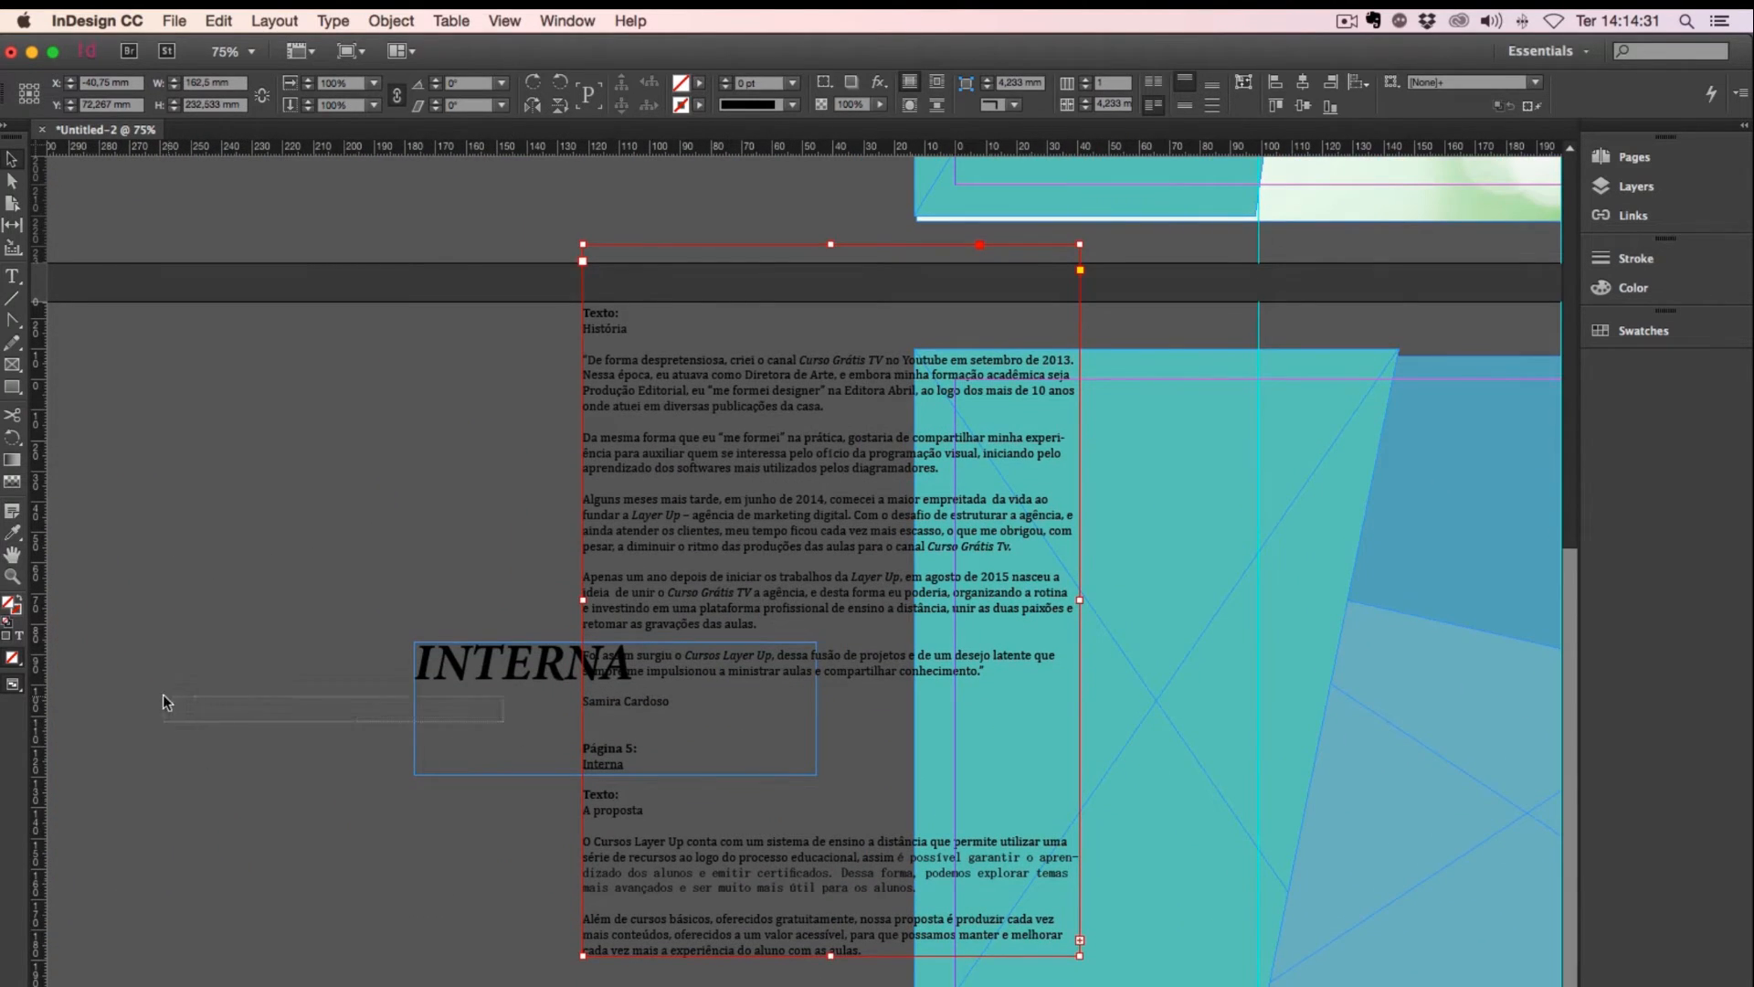
{"action": "left_click", "coordinate": [163, 694]}
{"action": "left_click_drag", "start_coordinate": [760, 609], "coordinate": [621, 634]}
{"action": "left_click_drag", "start_coordinate": [960, 666], "coordinate": [874, 599]}
{"action": "key", "text": "super+equal"}
{"action": "left_click_drag", "start_coordinate": [601, 516], "coordinate": [478, 507]}
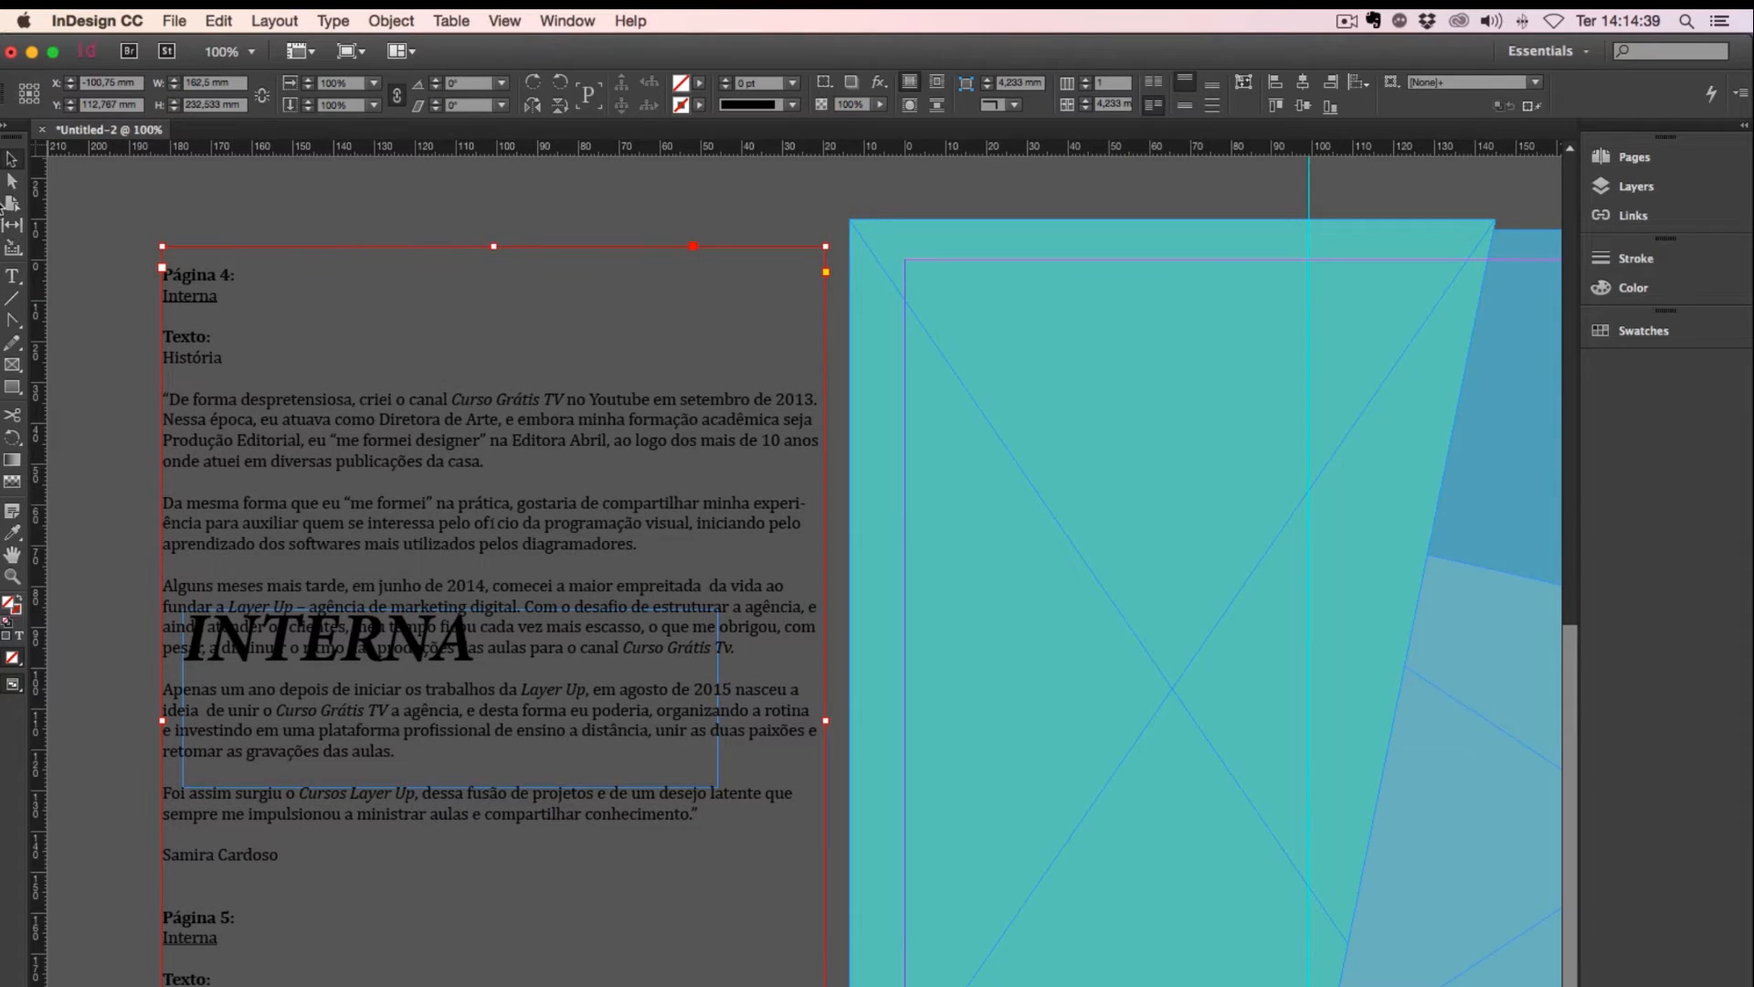
Step: Copy the "História" text of the "Página 4" section, from its title through the signature
{"action": "left_click", "coordinate": [13, 276]}
{"action": "left_click_drag", "start_coordinate": [162, 354], "coordinate": [285, 848]}
{"action": "key", "text": "super+c"}
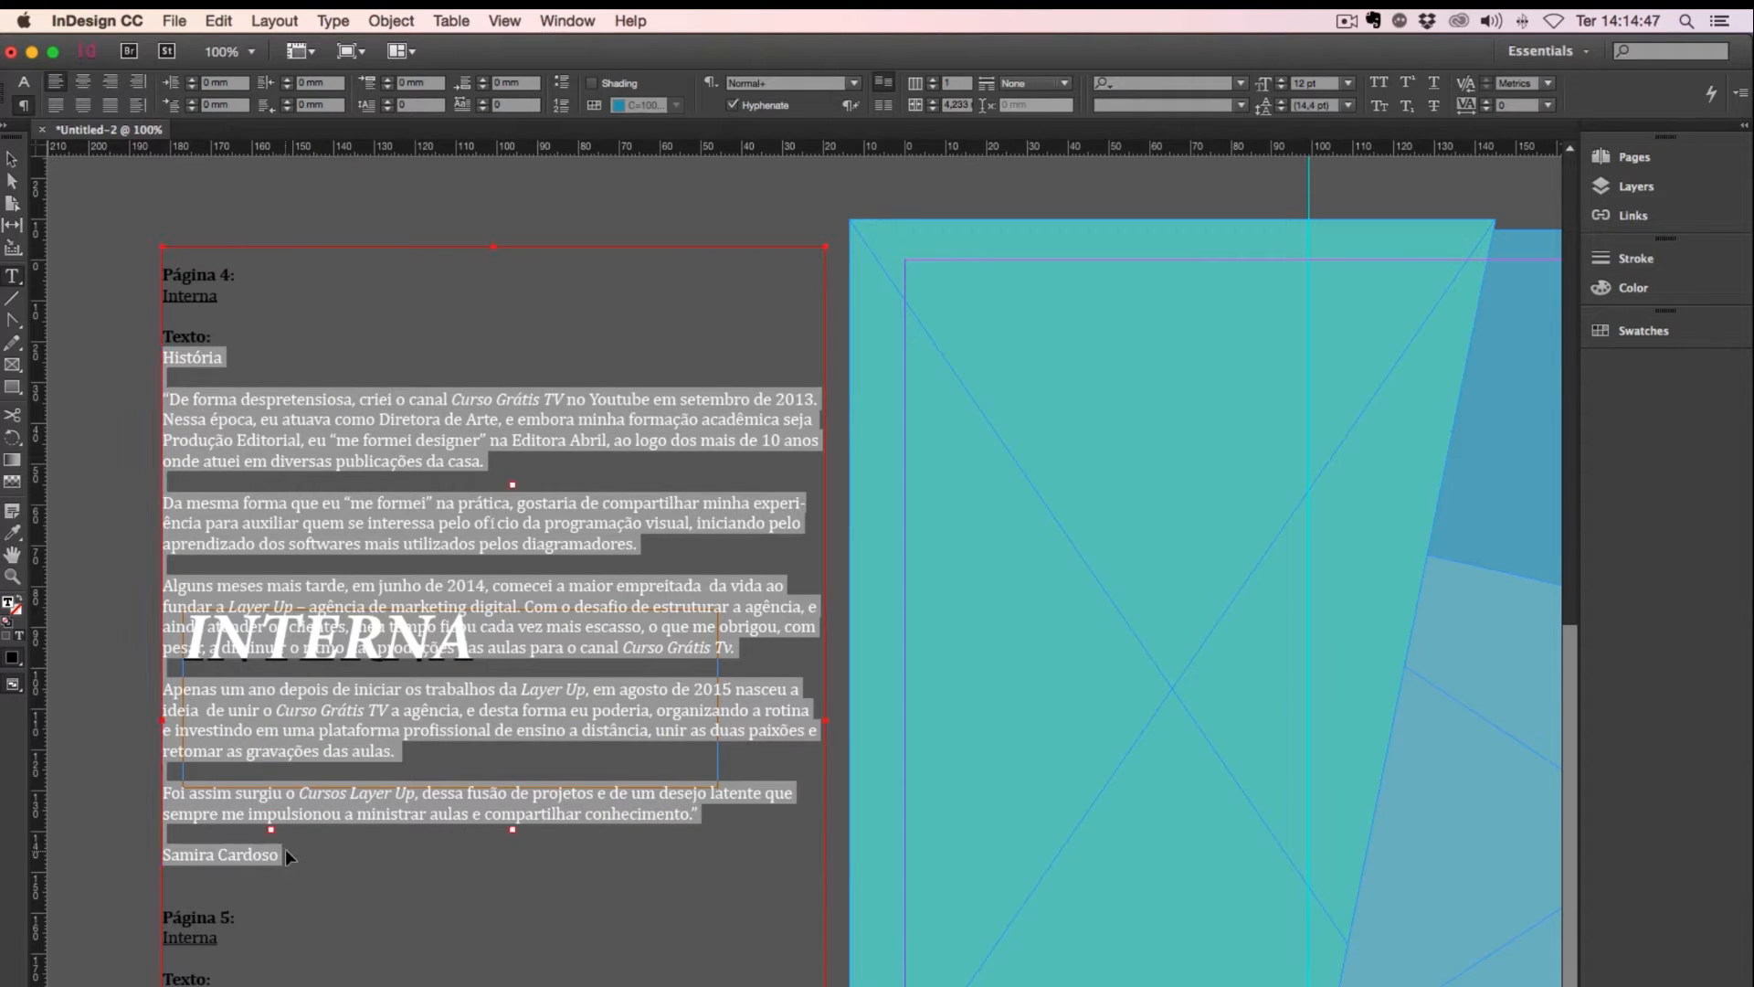
Step: Draw a text frame about 85 × 196 mm on the inner page's green shape and paste the copied text into it
{"action": "scroll", "coordinate": [1096, 484], "scroll_direction": "right", "scroll_amount": 3}
{"action": "scroll", "coordinate": [1096, 484], "scroll_direction": "right", "scroll_amount": 9}
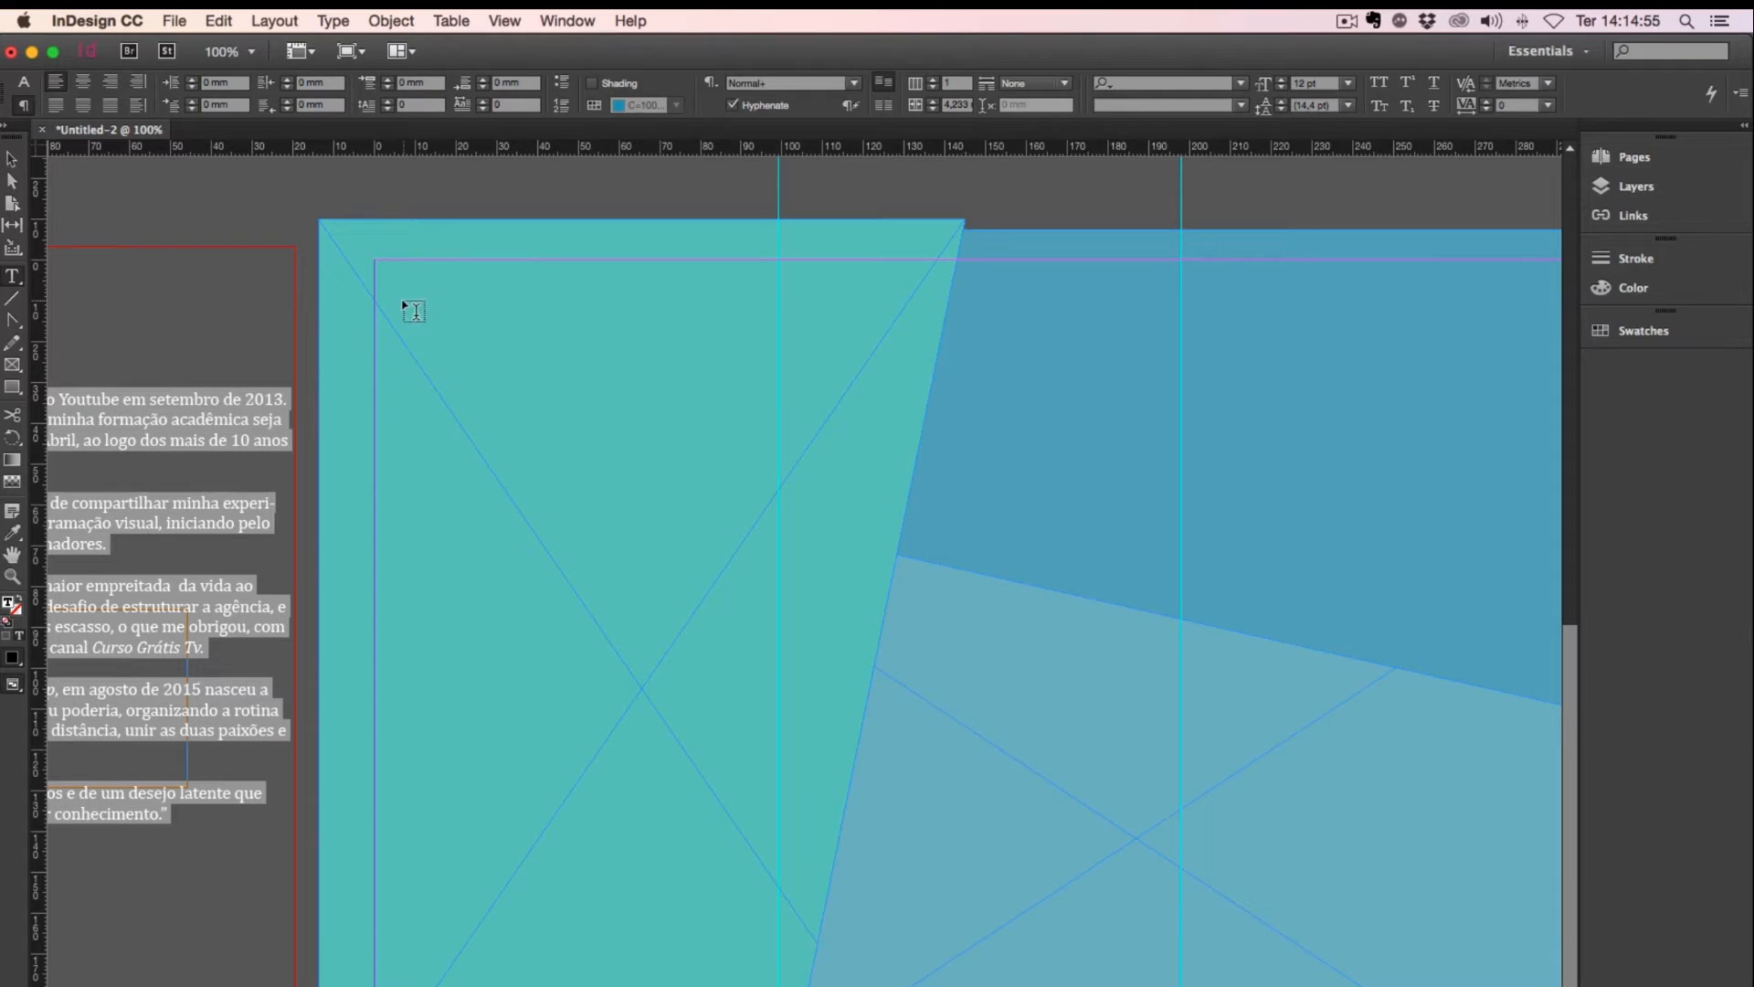
{"action": "left_click_drag", "start_coordinate": [400, 287], "coordinate": [747, 986]}
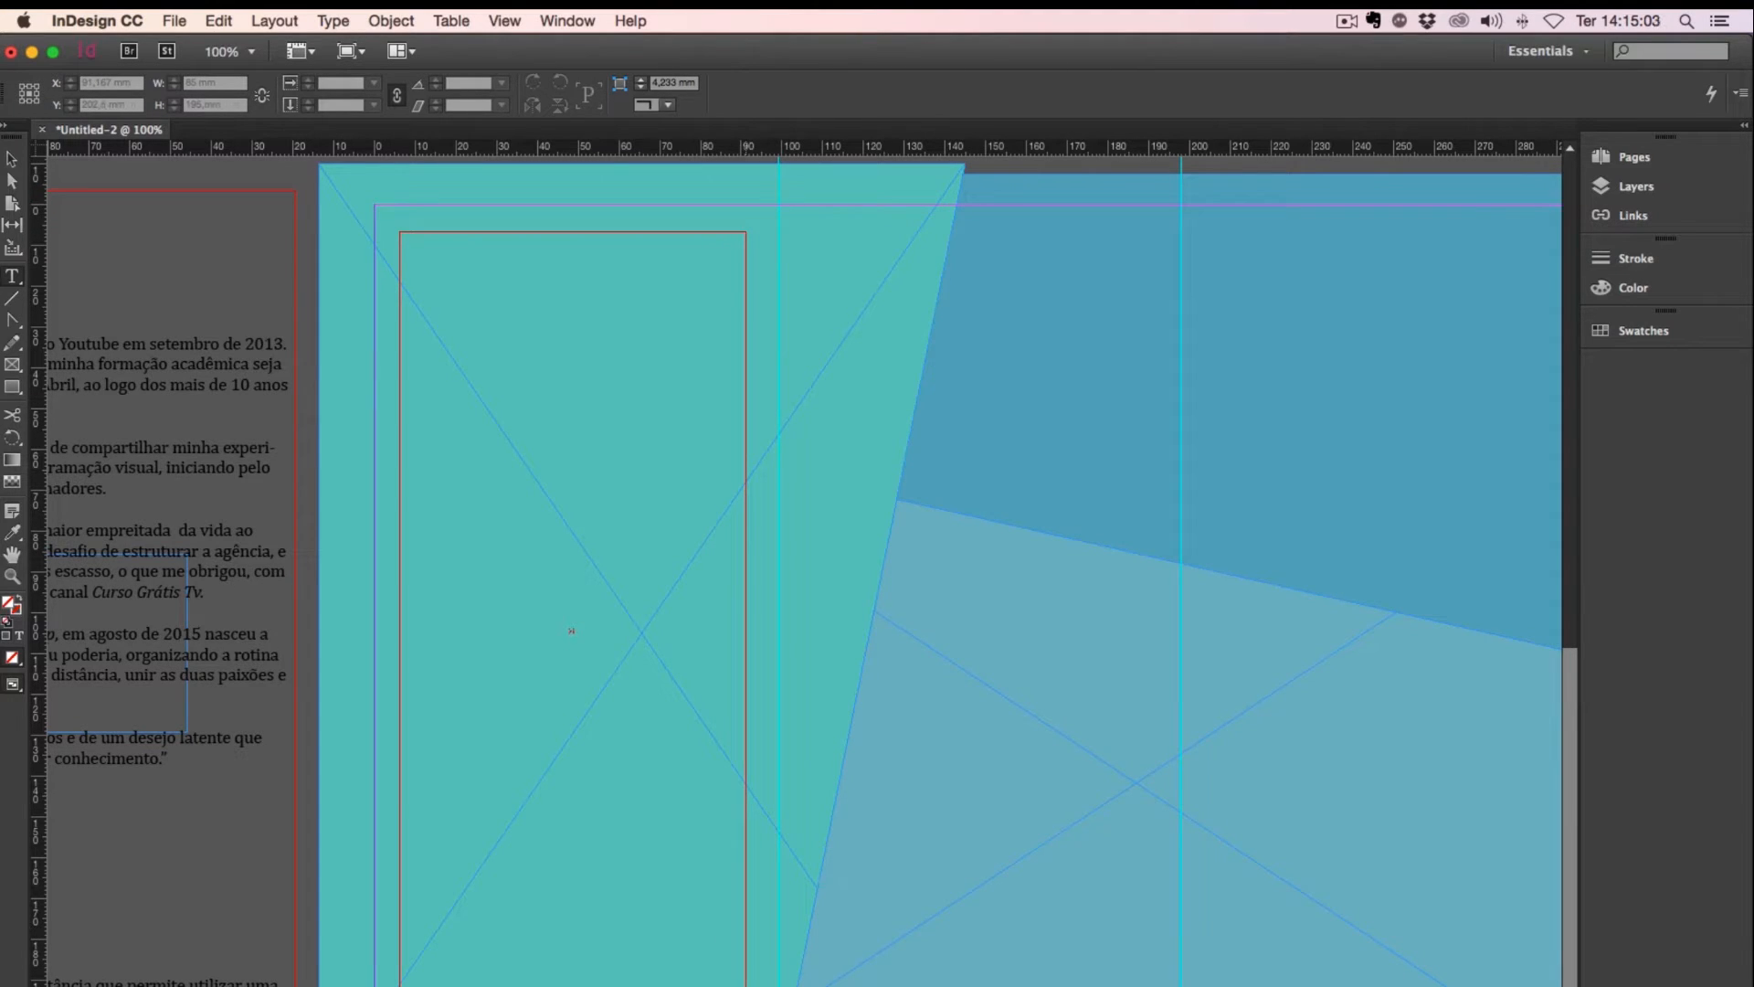
{"action": "left_click", "coordinate": [571, 631]}
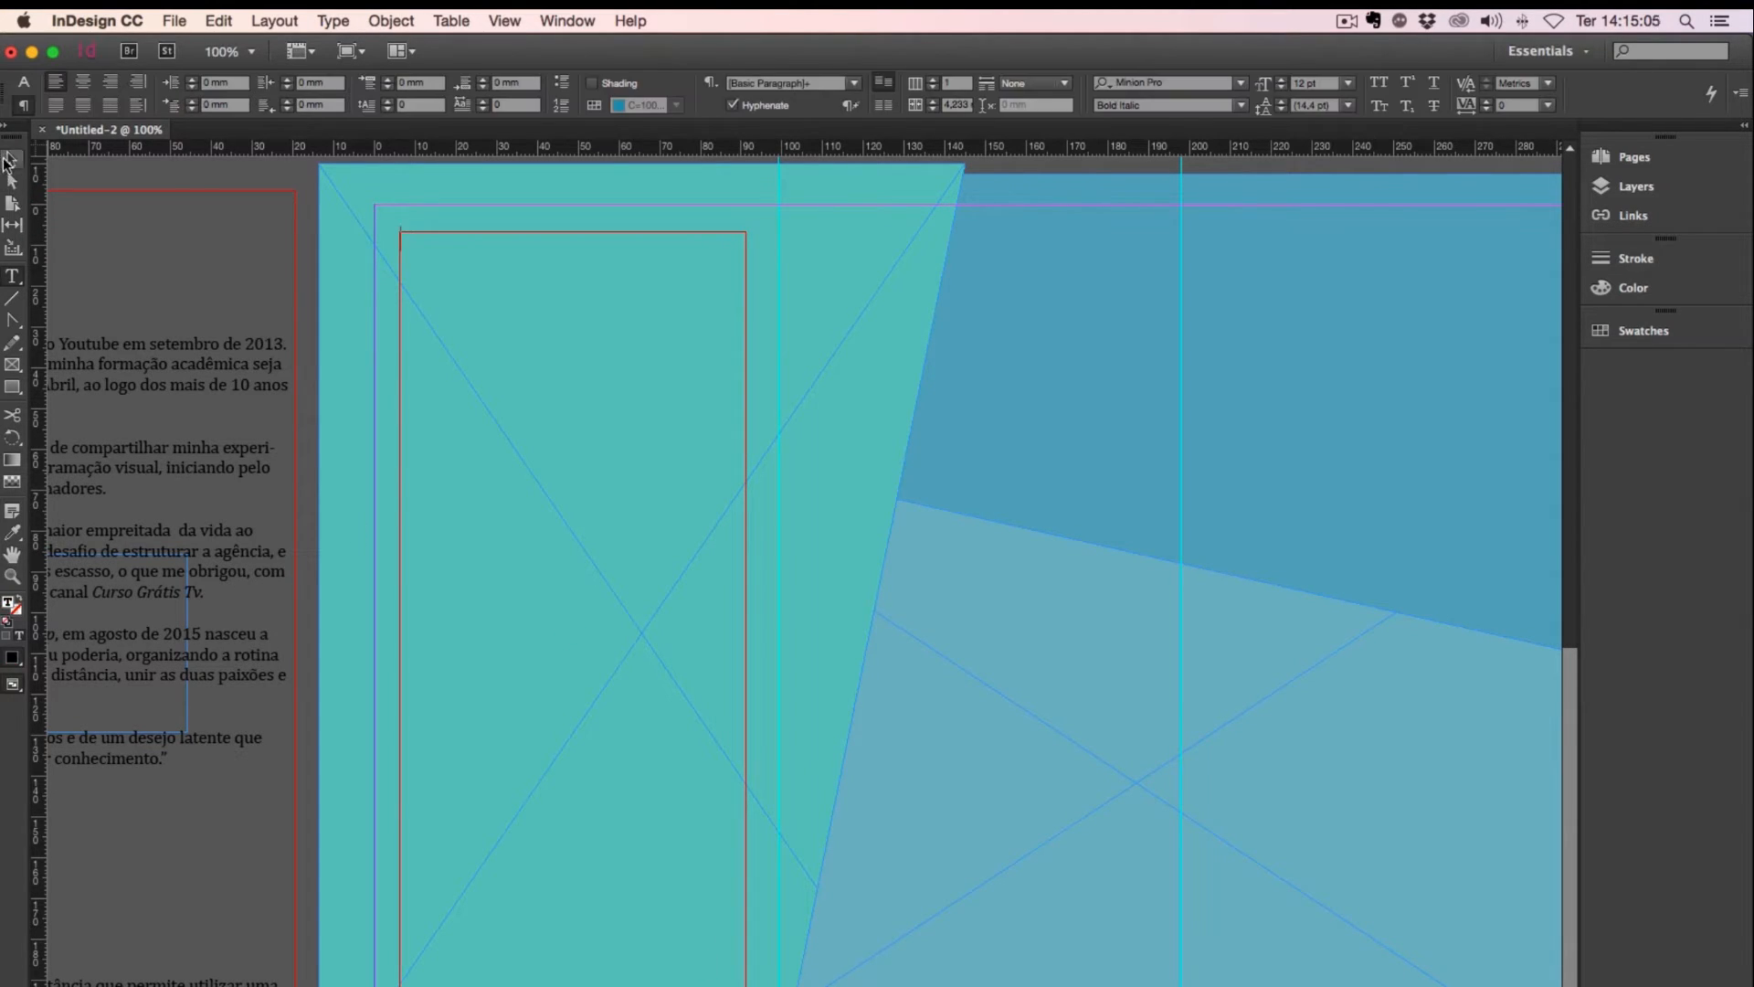
{"action": "key", "text": "super+v"}
{"action": "left_click", "coordinate": [9, 160]}
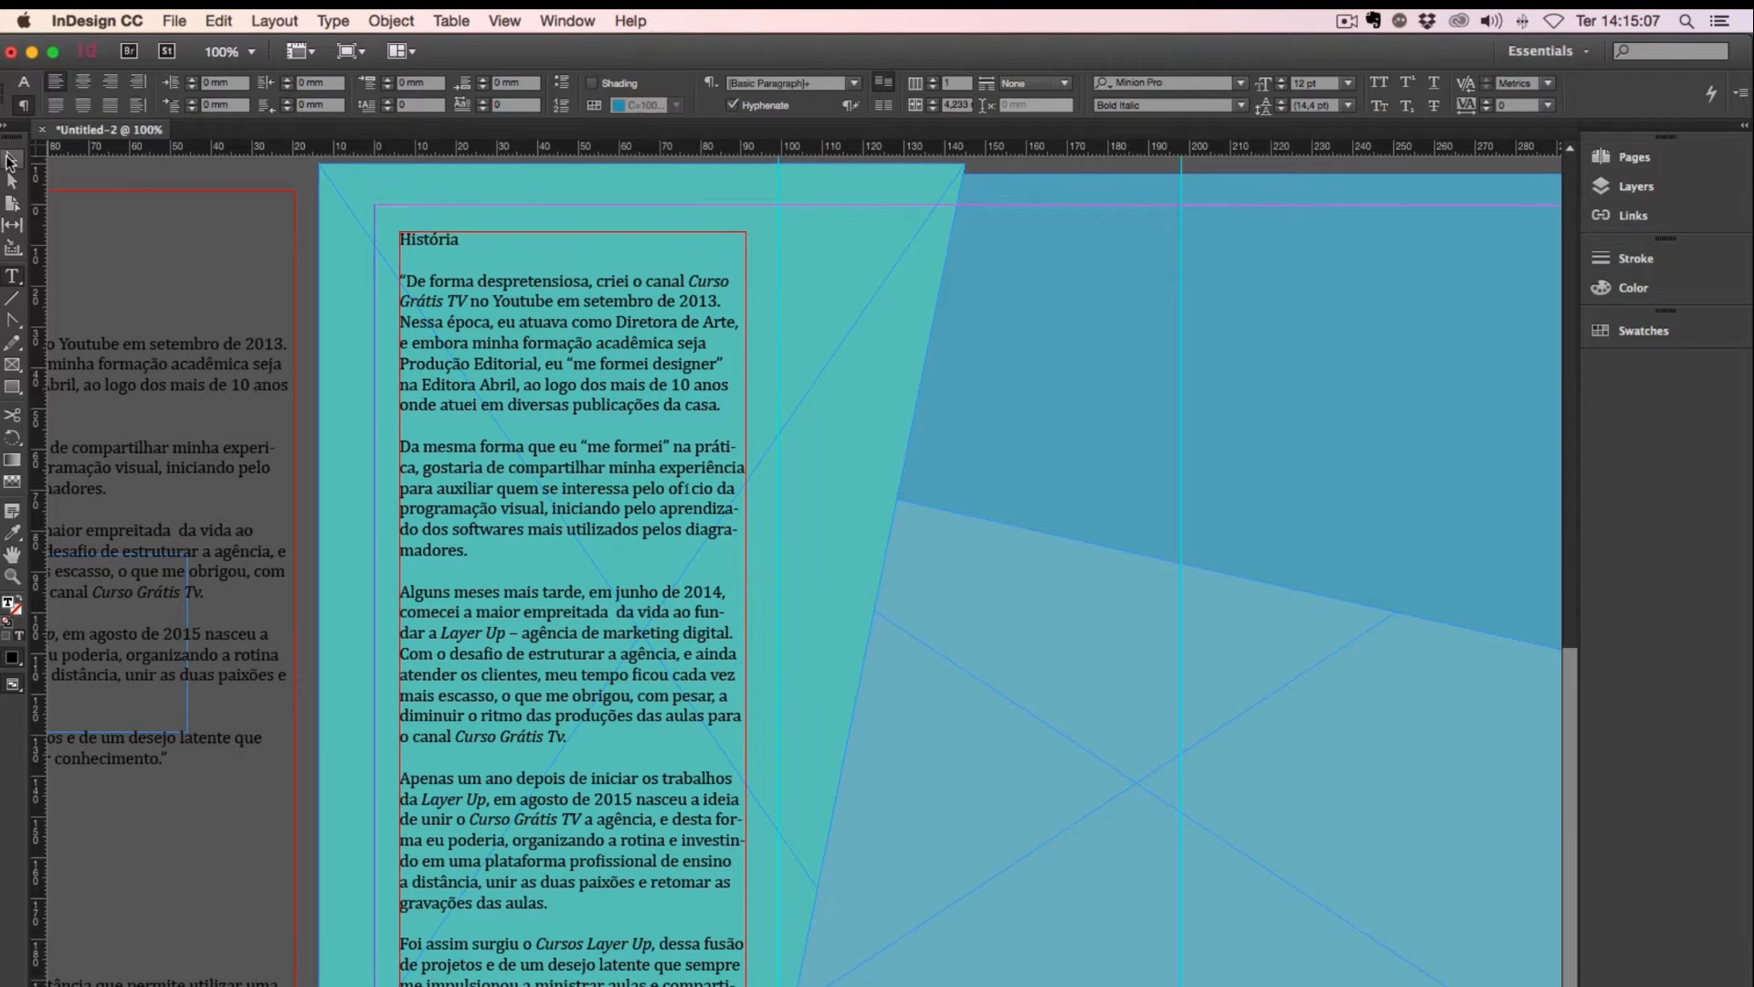
Step: Examine how the História text sits on the inner page with guides and frame edges hidden
{"action": "key", "text": "w"}
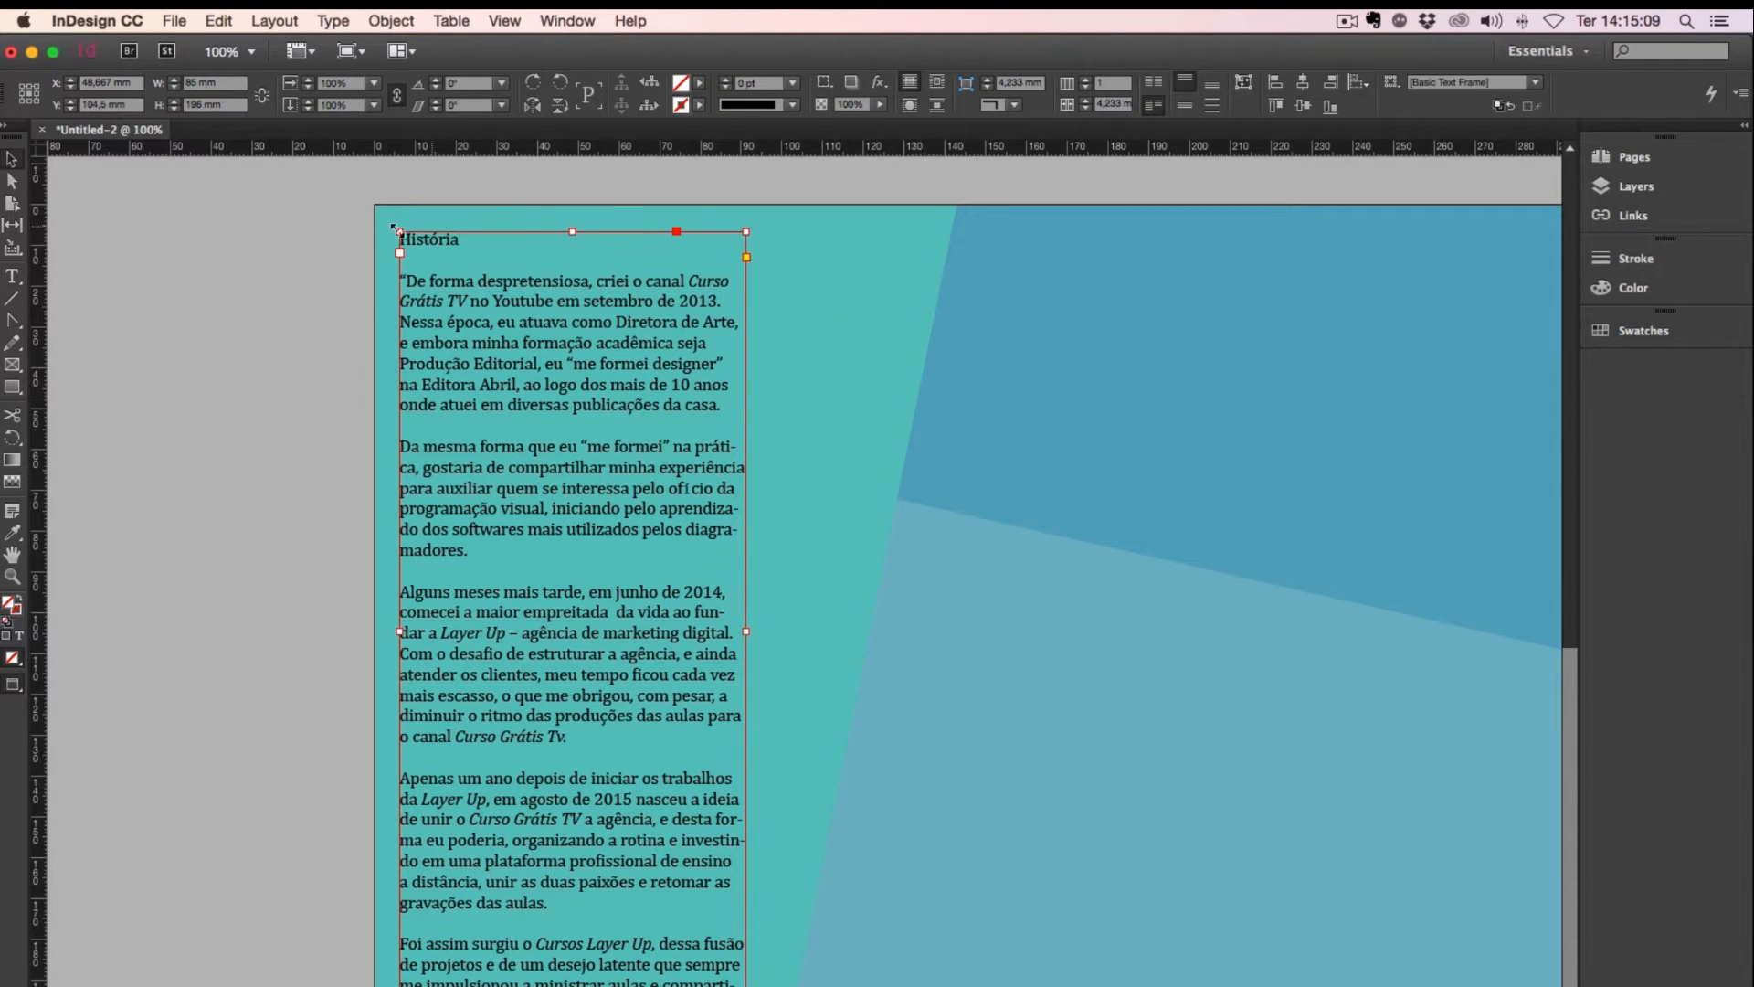
{"action": "left_click", "coordinate": [553, 535], "text": "alt+super"}
{"action": "scroll", "coordinate": [591, 536], "scroll_direction": "right", "scroll_amount": 5}
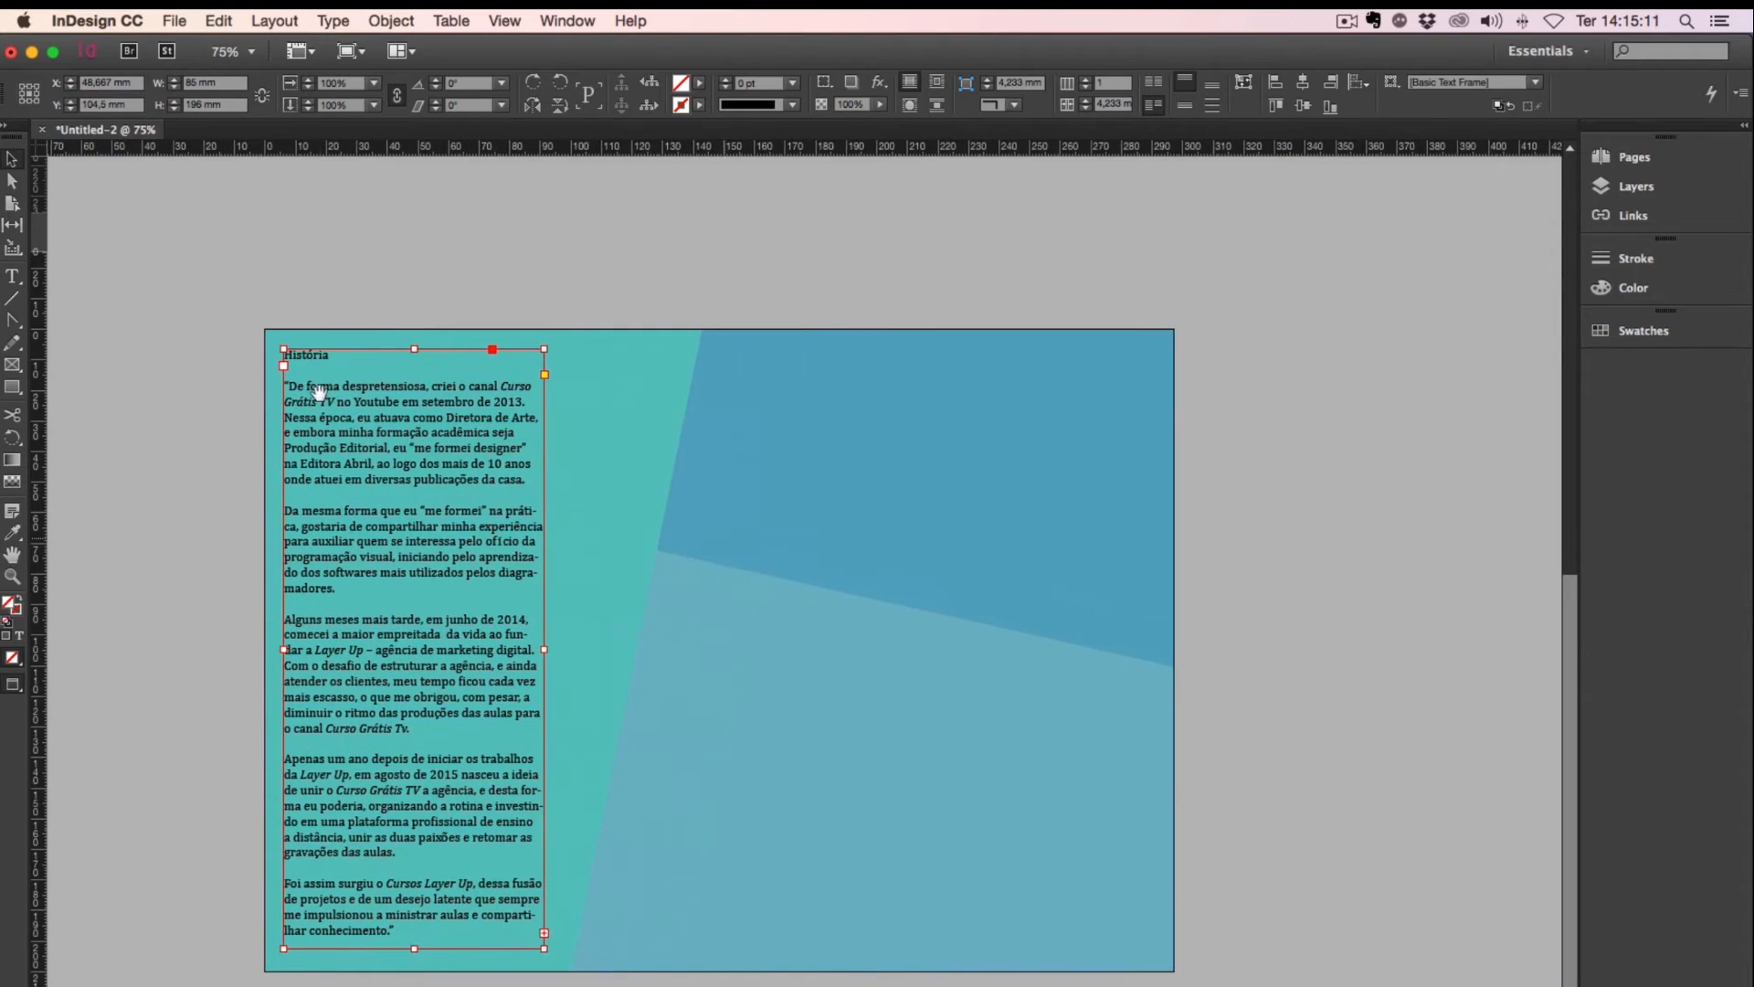
{"action": "key", "text": "w"}
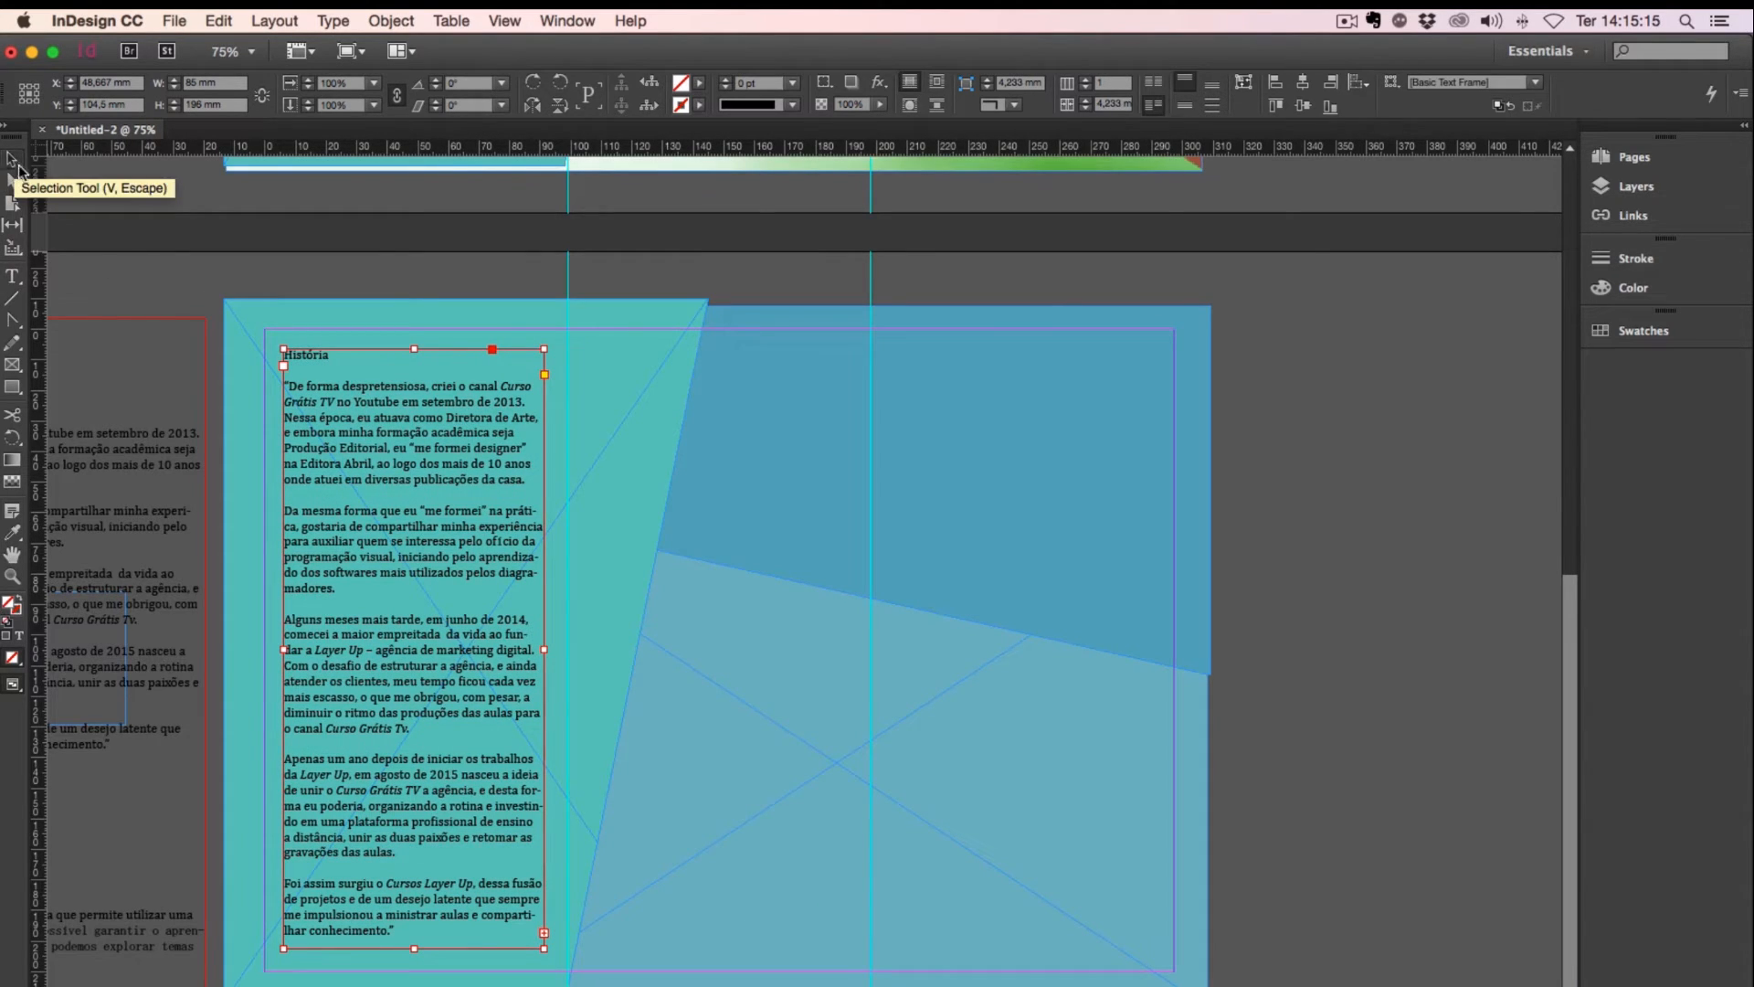
{"action": "key", "text": "w"}
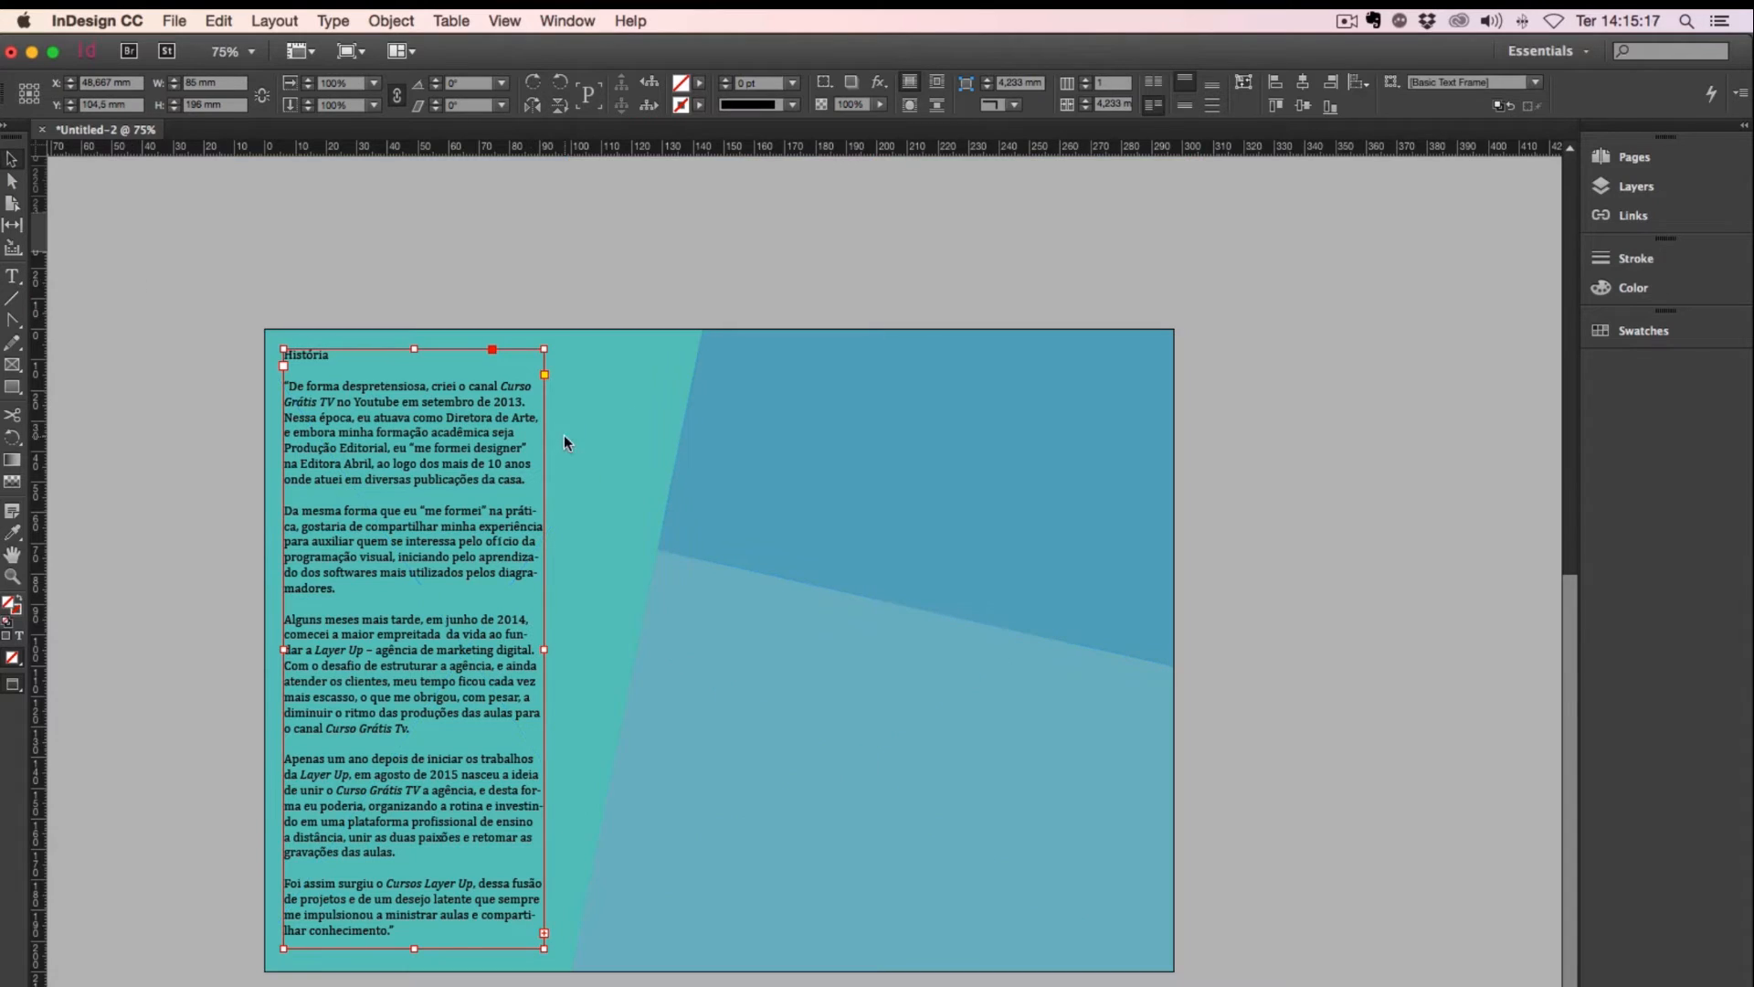
{"action": "scroll", "coordinate": [563, 438], "scroll_direction": "left", "scroll_amount": 3}
{"action": "left_click", "coordinate": [215, 403]}
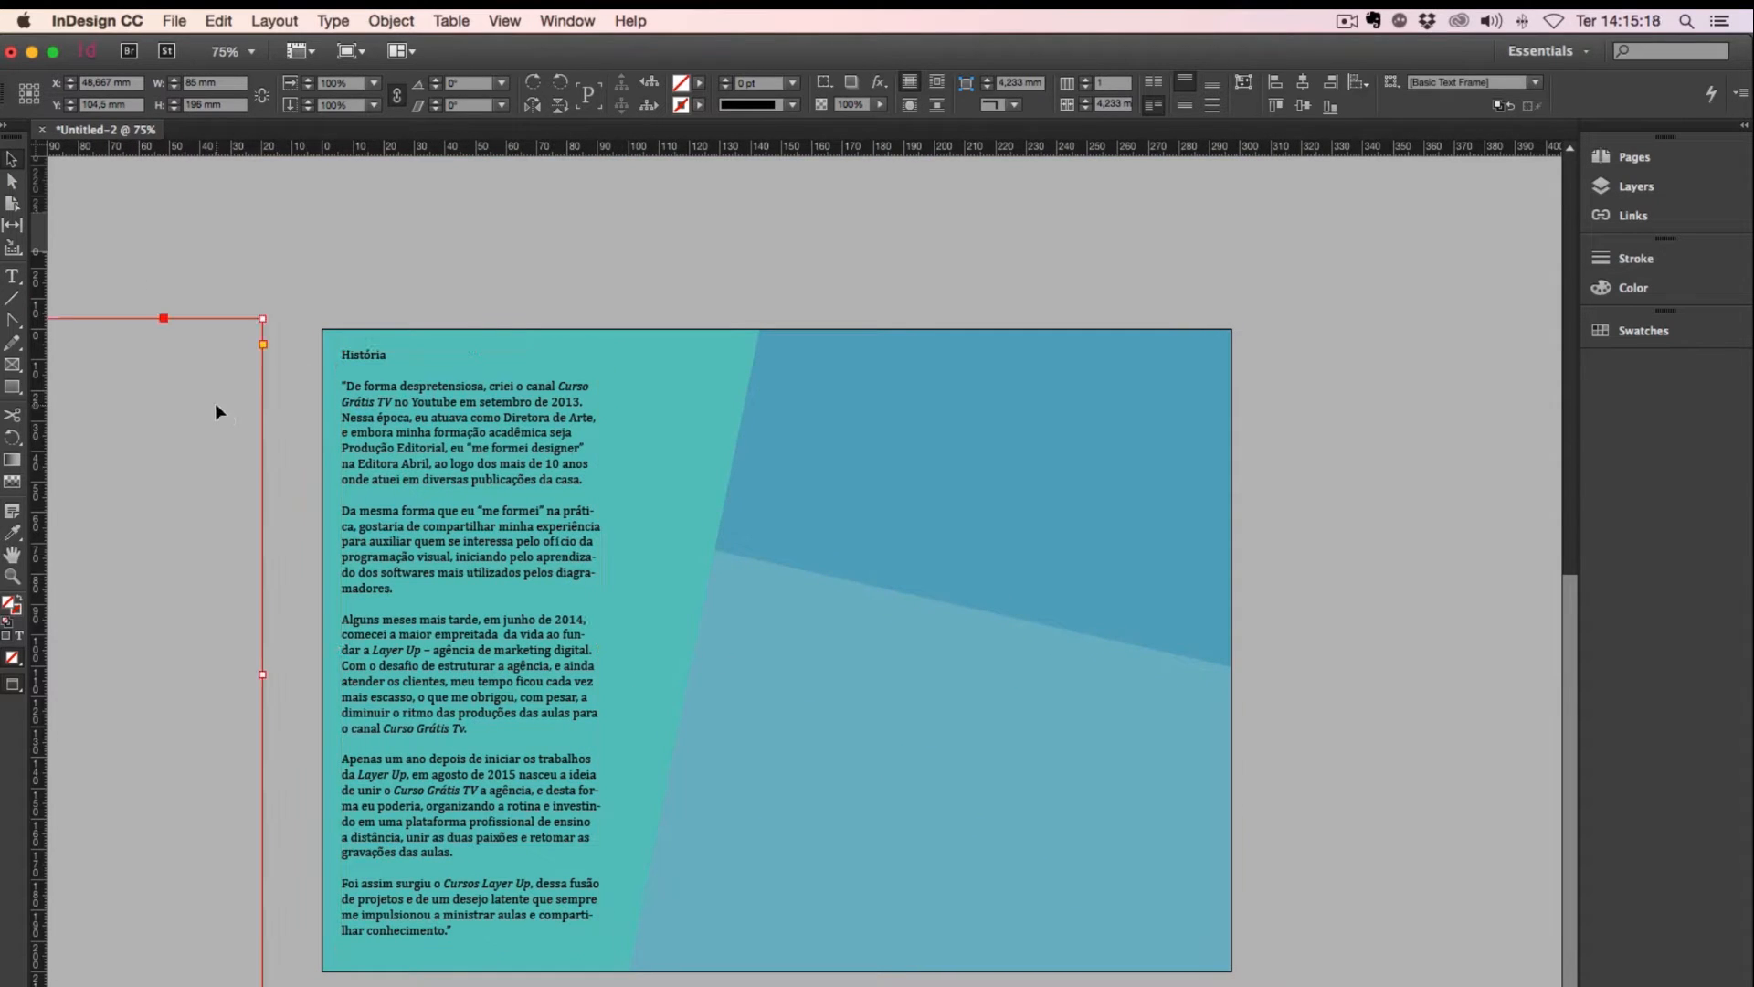
{"action": "left_click", "coordinate": [301, 273]}
{"action": "scroll", "coordinate": [300, 273], "scroll_direction": "left", "scroll_amount": 1}
{"action": "left_click", "coordinate": [467, 419]}
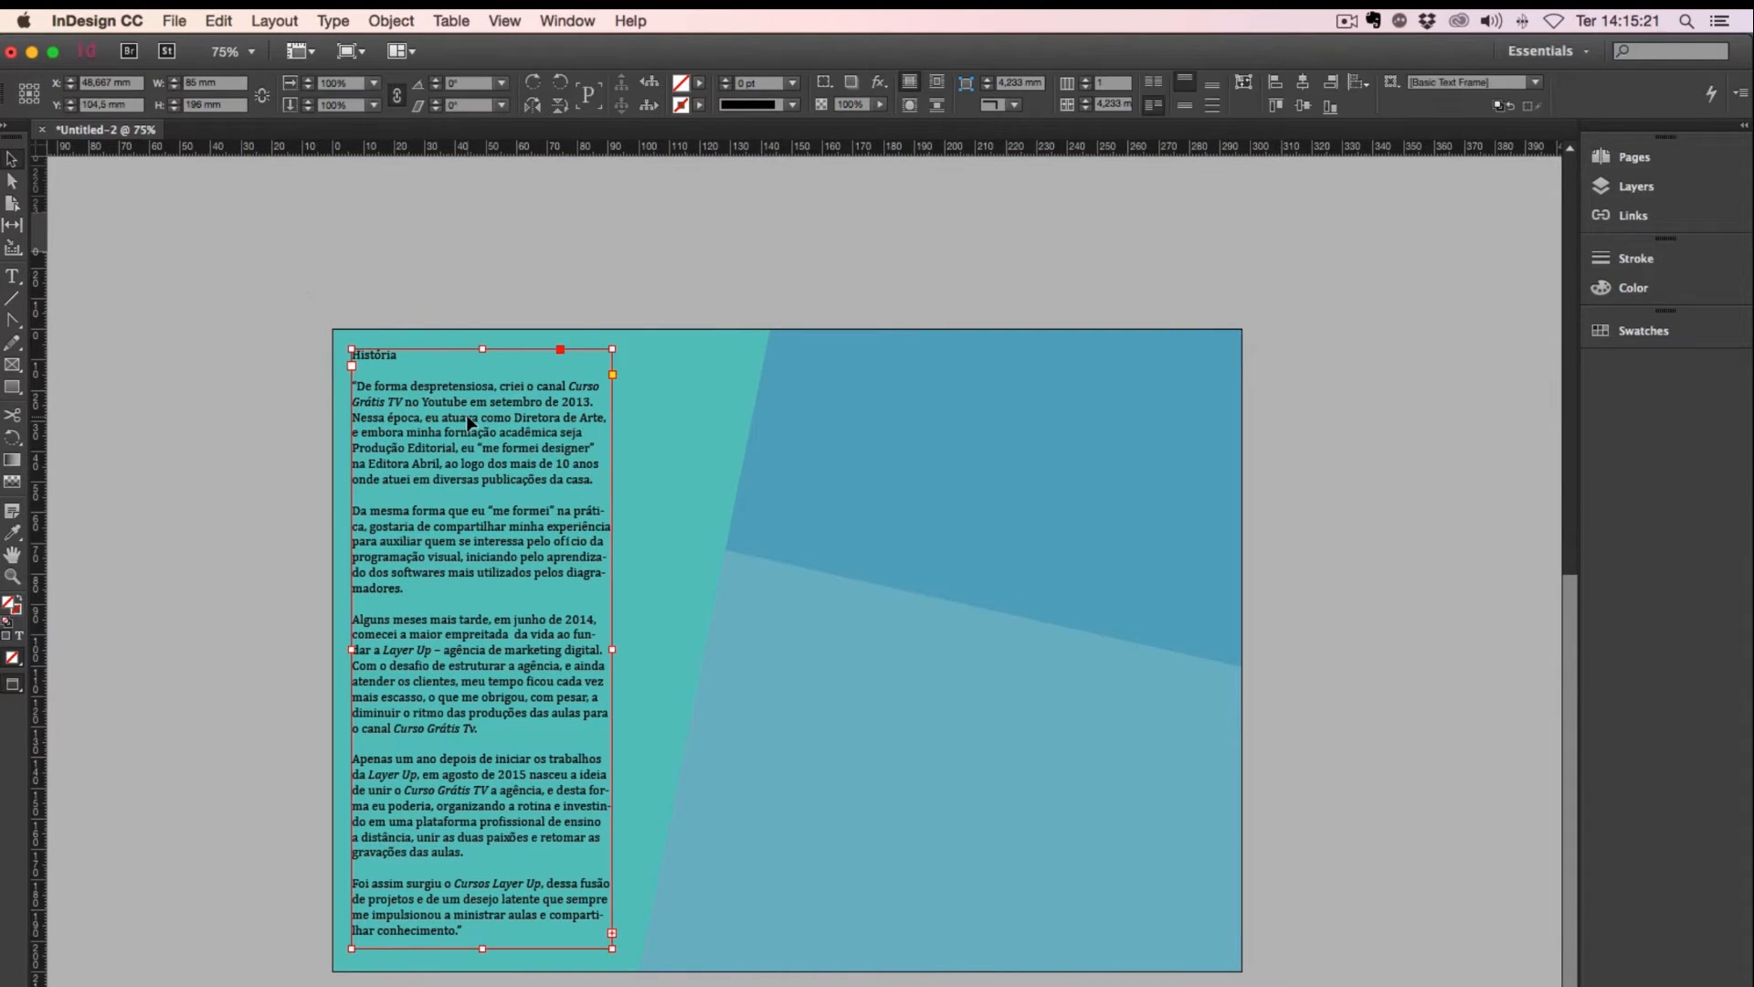
{"action": "key", "text": "w"}
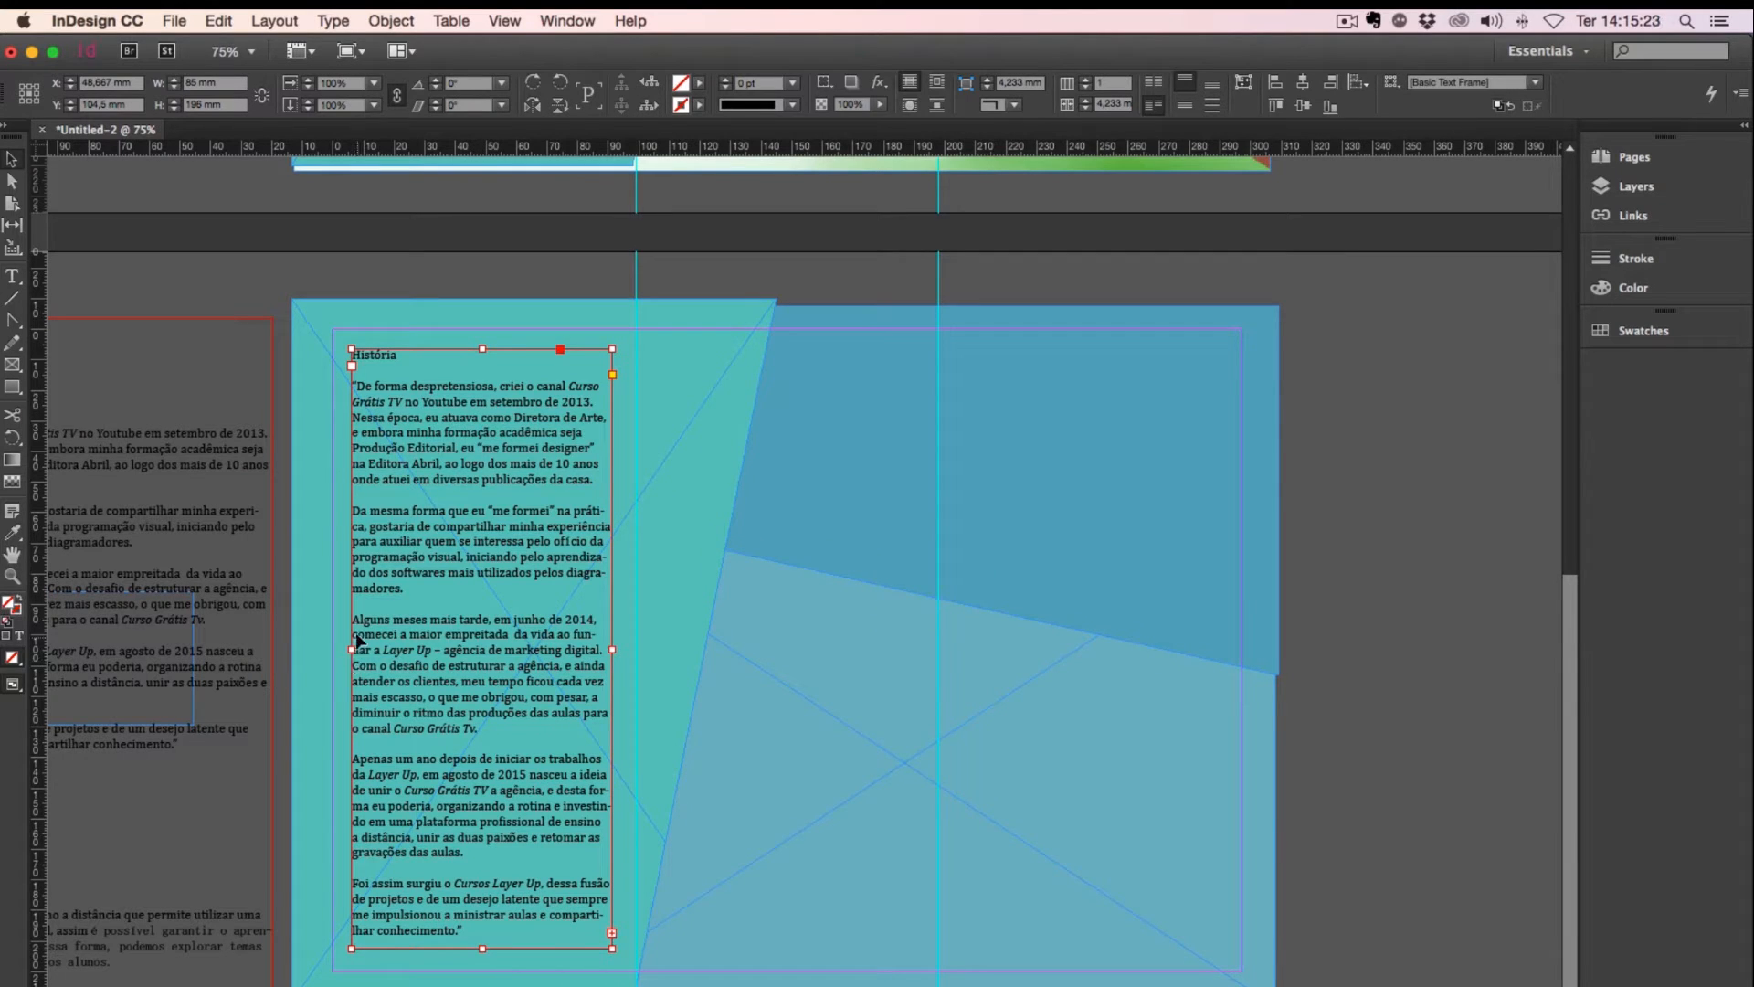
Step: Set all the text in the História frame to the Gloss Text font in Medium Italic
{"action": "double_click", "coordinate": [438, 616]}
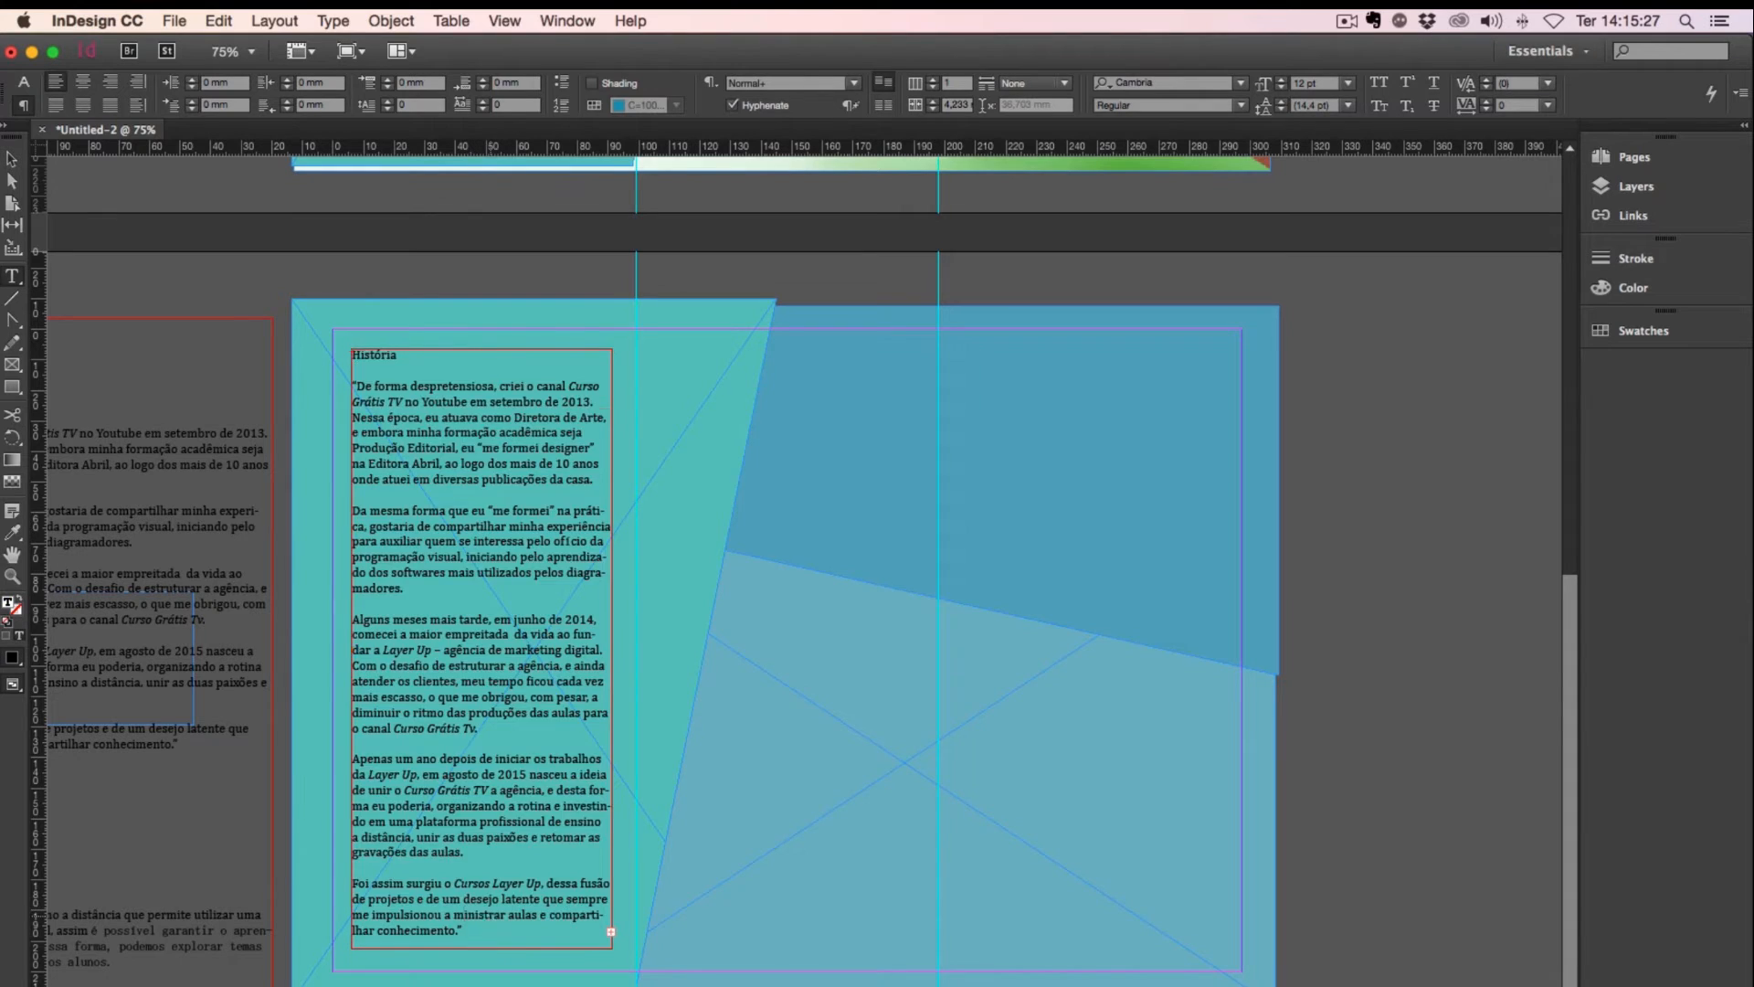
{"action": "key", "text": "super+a"}
{"action": "key", "text": "Escape"}
{"action": "double_click", "coordinate": [501, 656]}
{"action": "key", "text": "super+a"}
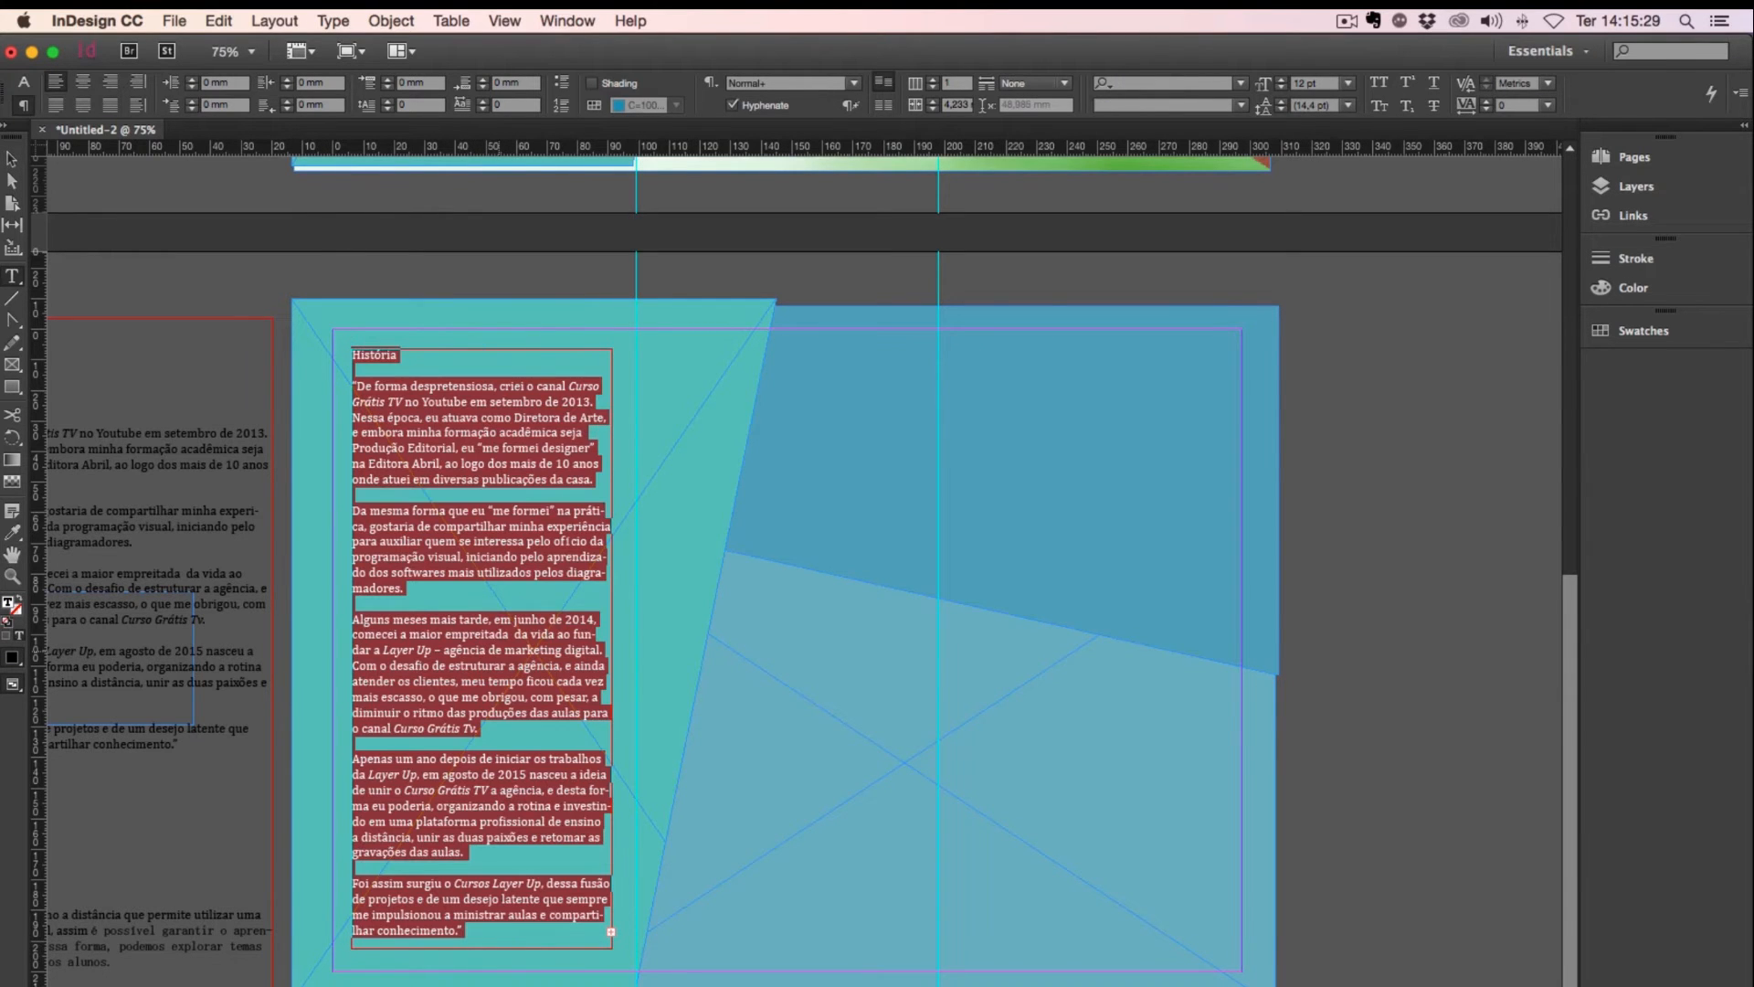
{"action": "left_click", "coordinate": [37, 84]}
{"action": "left_click", "coordinate": [122, 82]}
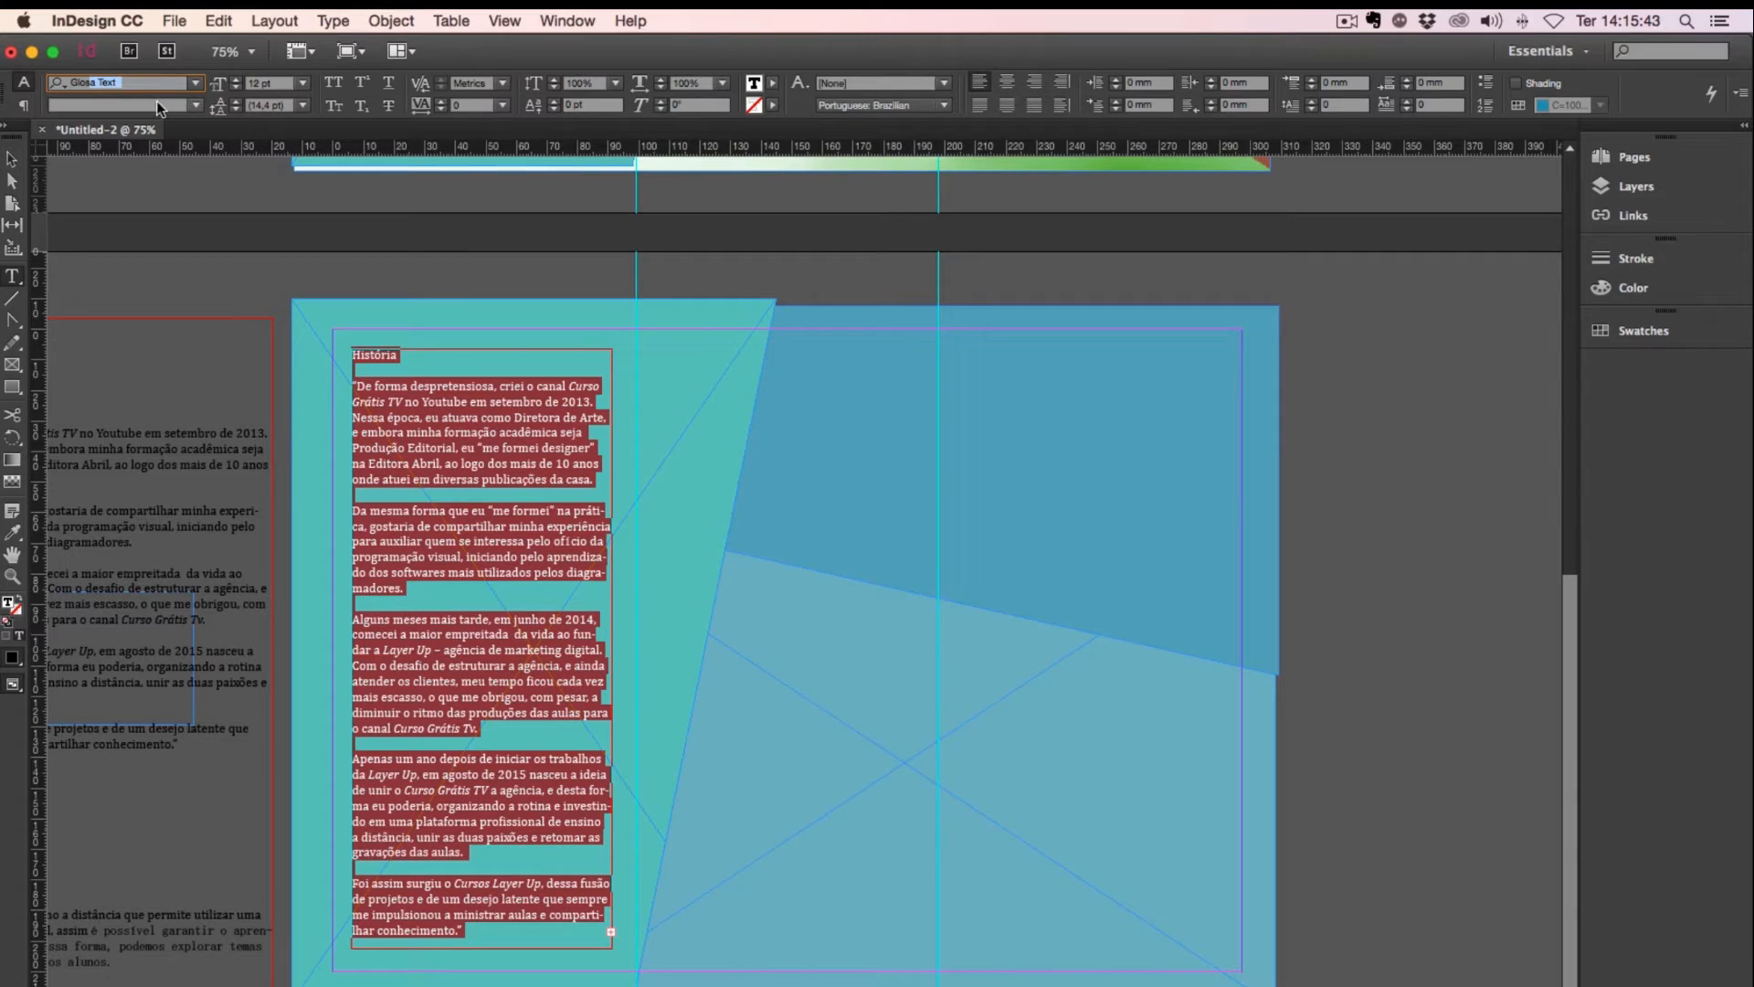
{"action": "key", "text": "Return"}
{"action": "left_click", "coordinate": [194, 105]}
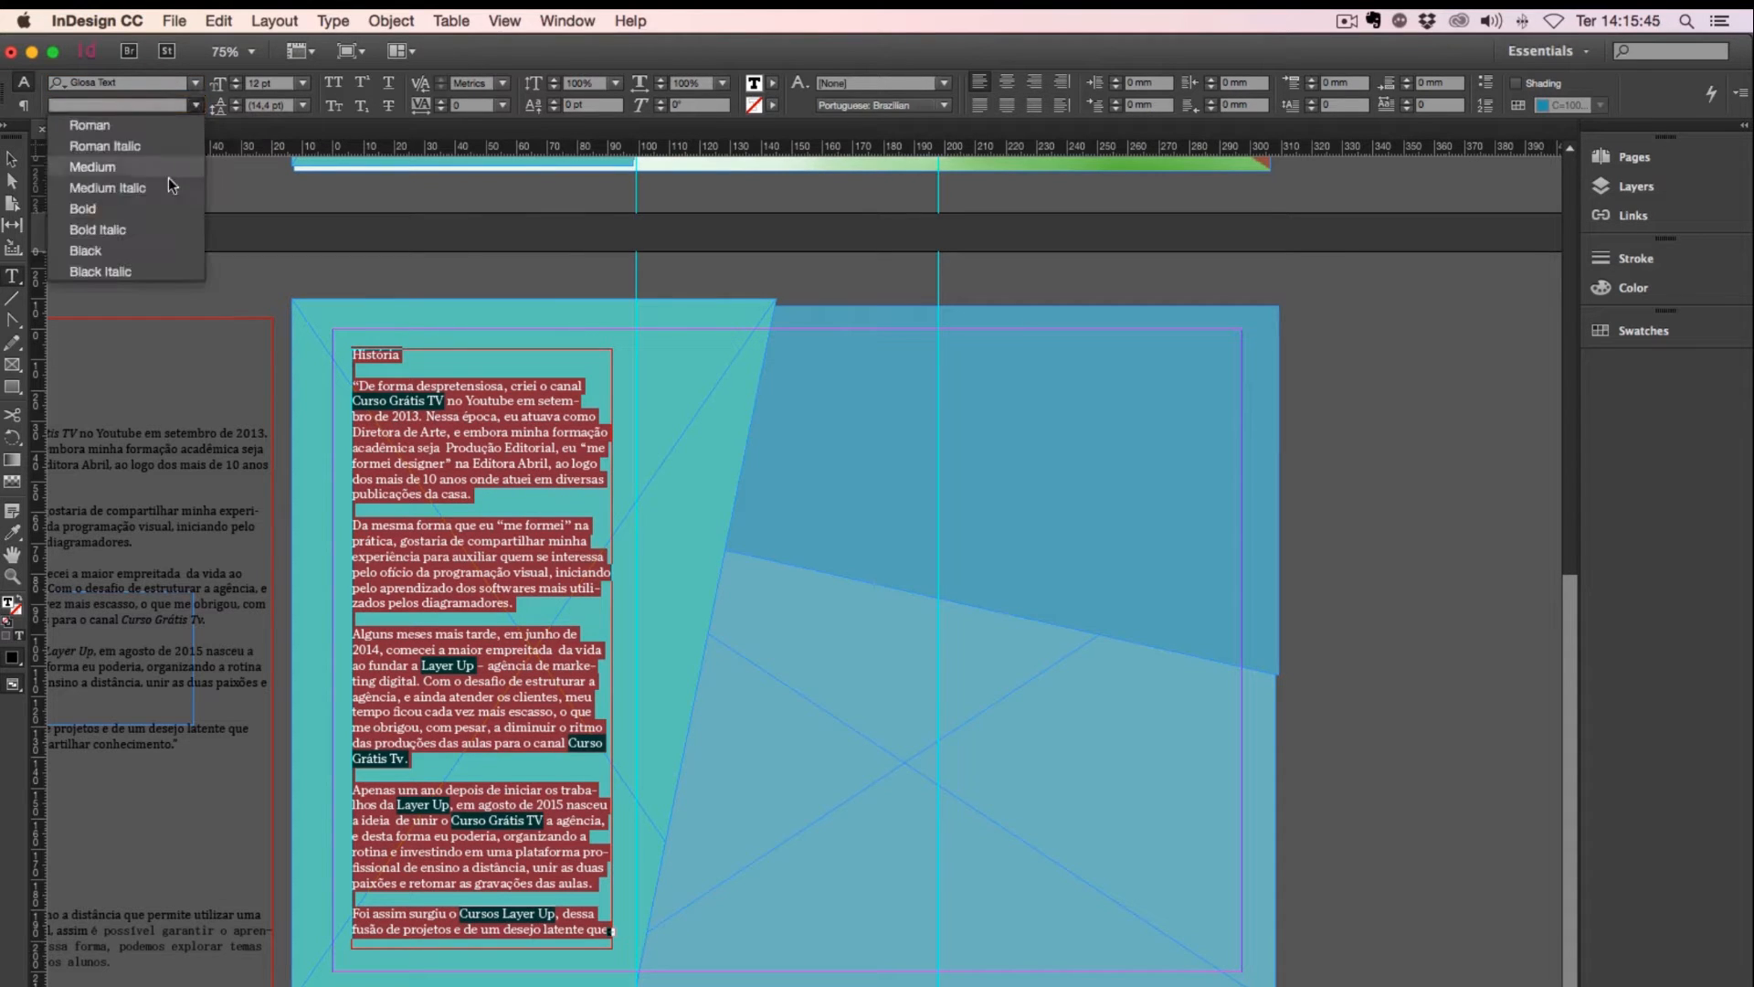
{"action": "left_click", "coordinate": [145, 157]}
{"action": "left_click", "coordinate": [194, 105]}
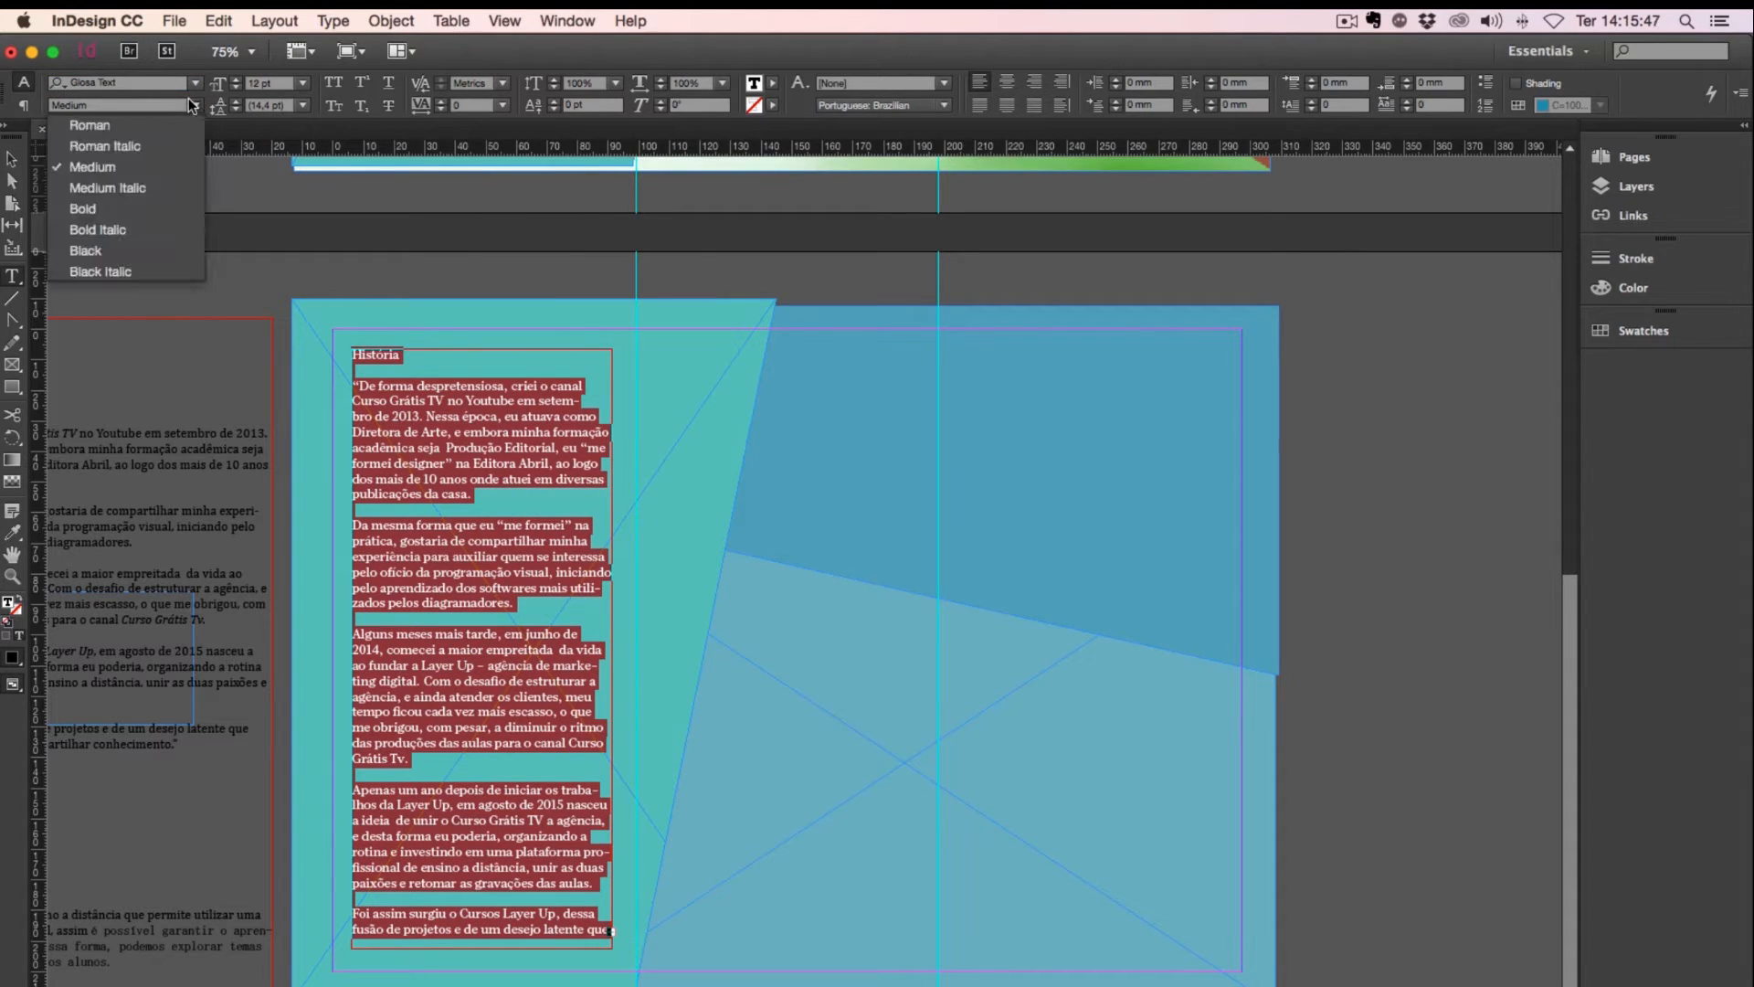
{"action": "left_click", "coordinate": [155, 187]}
Step: Set the História text's font size to 10,5 pt and its leading to 13,5 pt
{"action": "left_click", "coordinate": [260, 85]}
{"action": "type", "text": "10"}
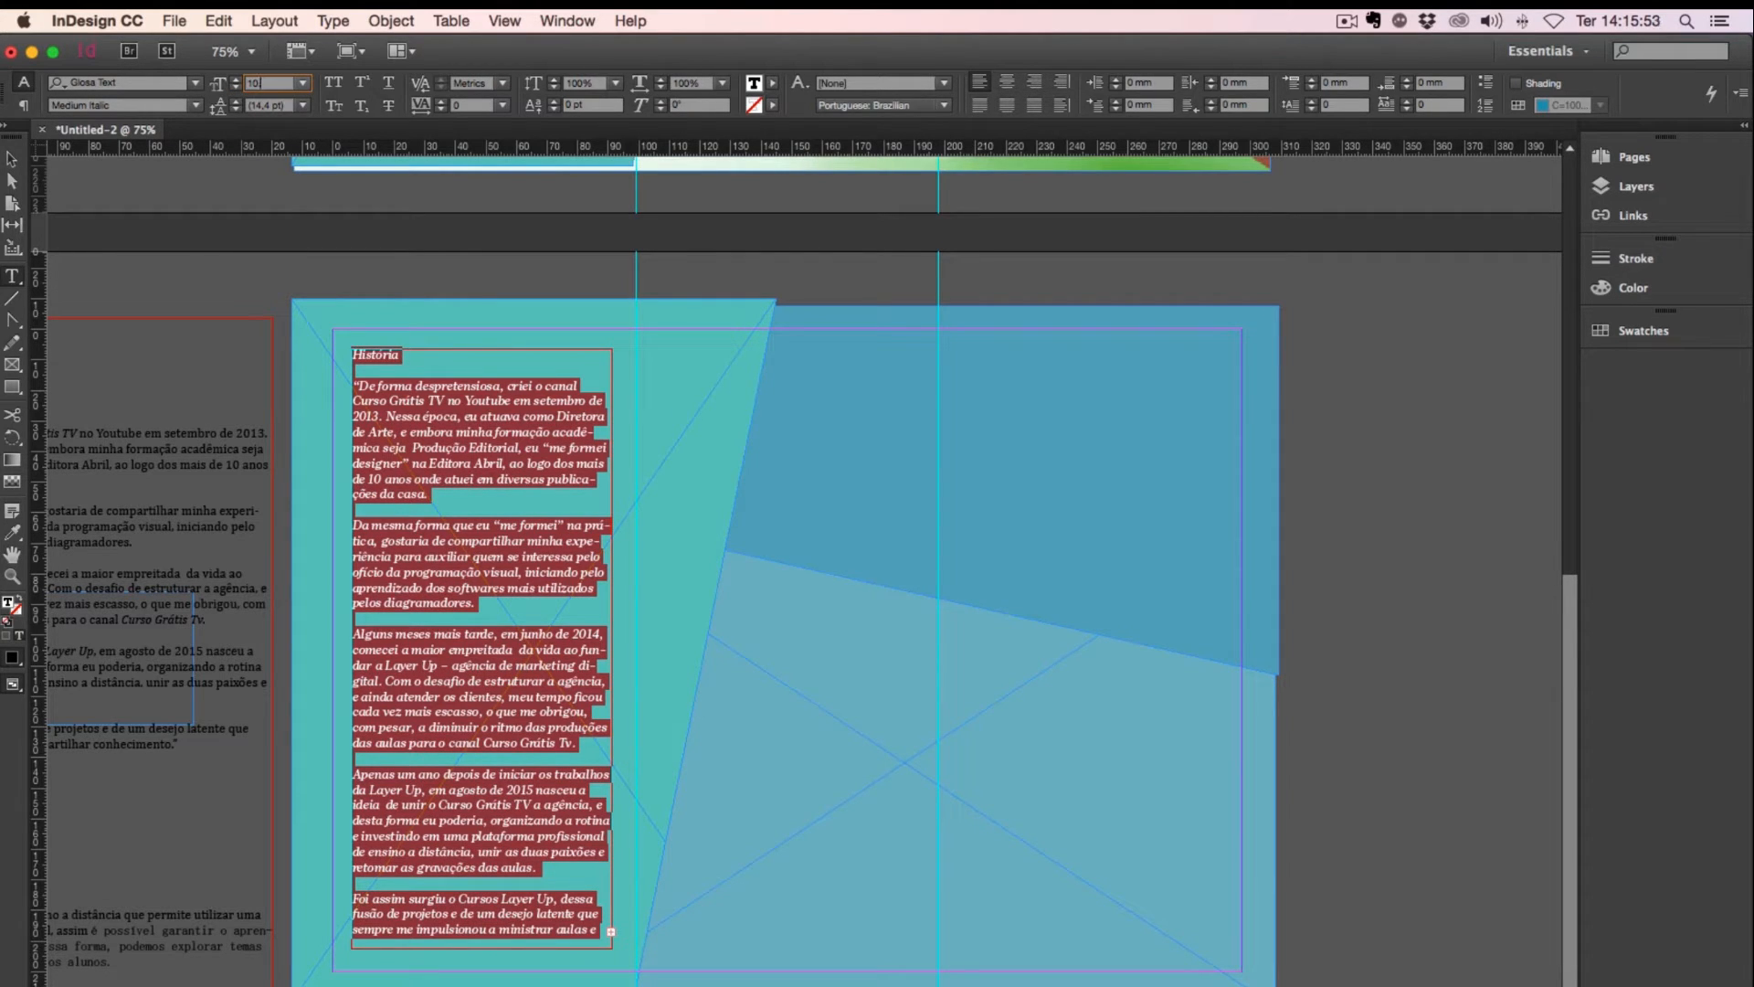
{"action": "type", "text": ",5"}
{"action": "key", "text": "Tab"}
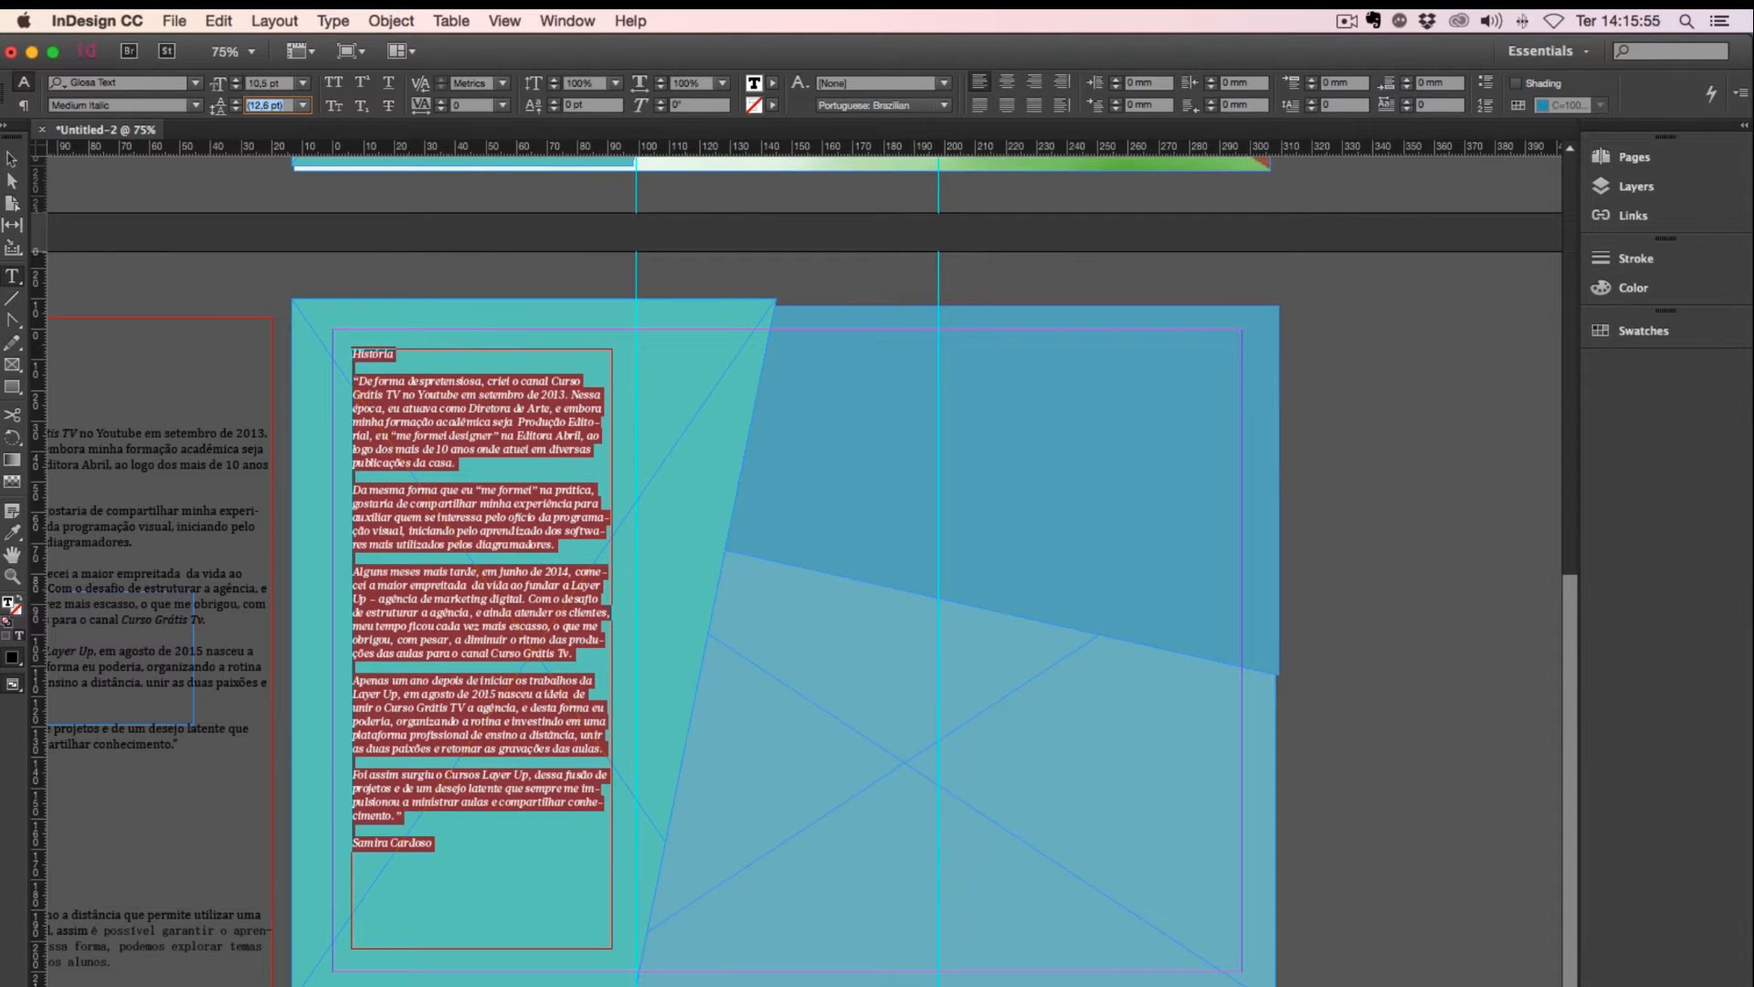
{"action": "type", "text": "13,5"}
{"action": "key", "text": "Return"}
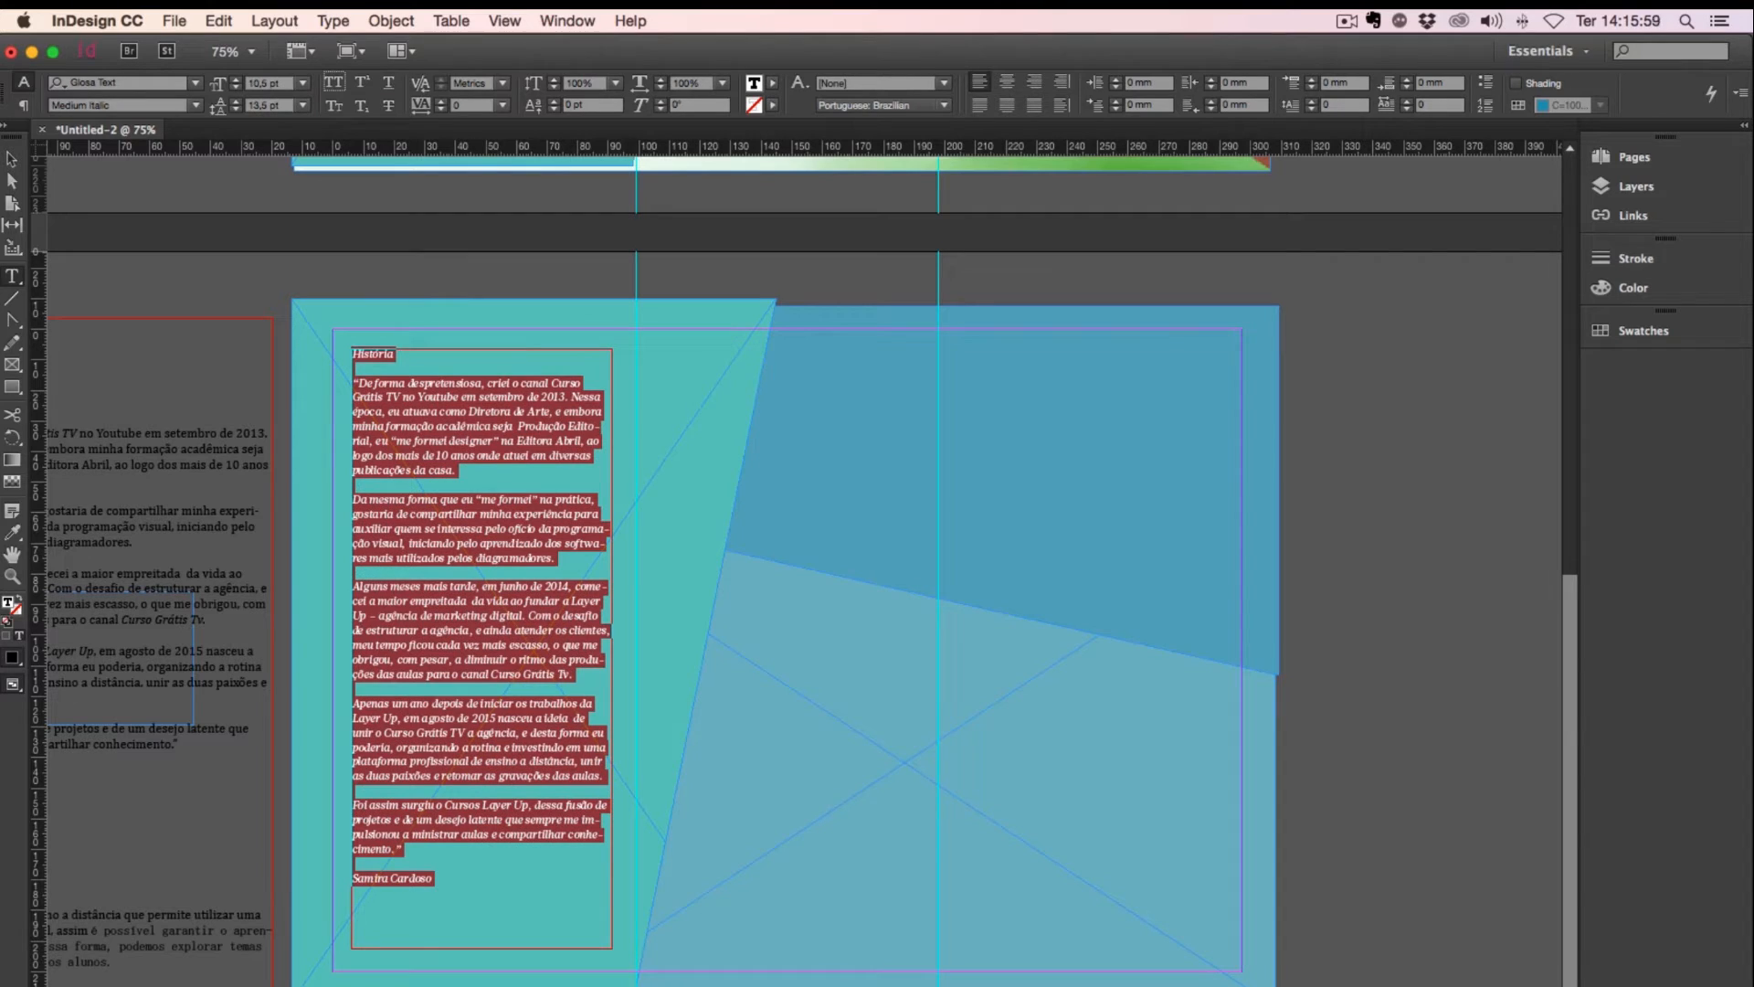
Step: Change the "História" title's font to Hurme Geometric Sans in Bold
{"action": "left_click", "coordinate": [360, 352]}
{"action": "double_click", "coordinate": [361, 352]}
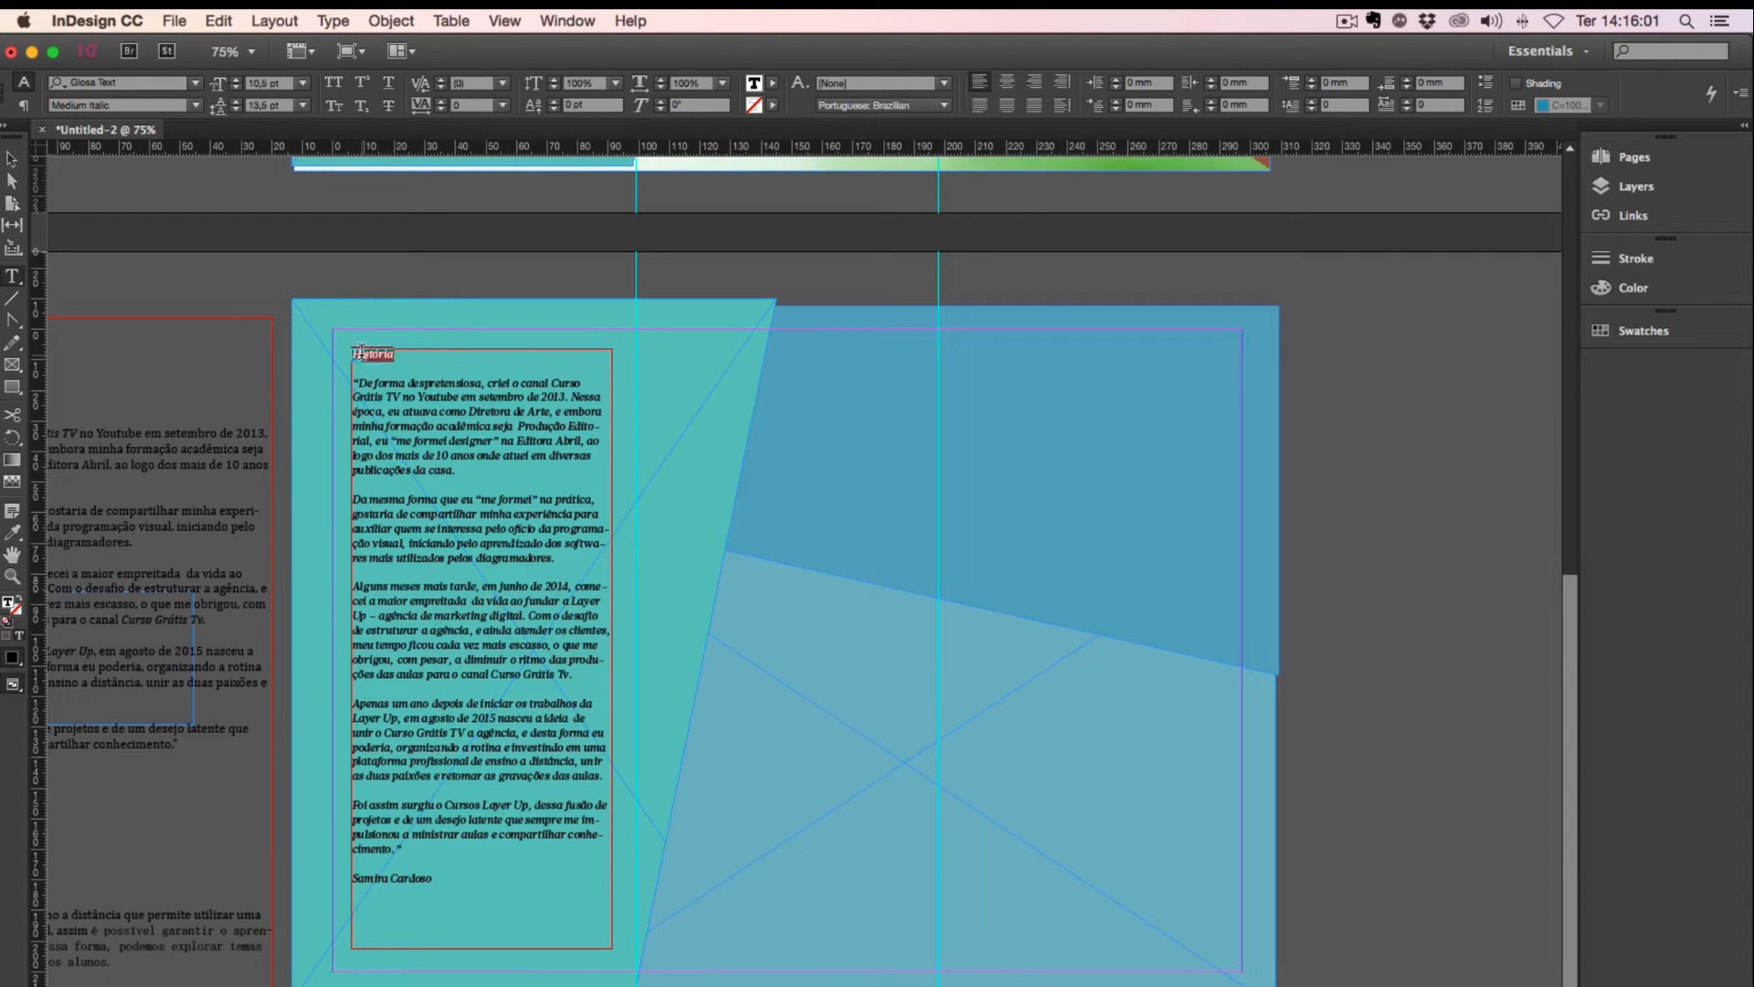
{"action": "left_click", "coordinate": [143, 83]}
{"action": "type", "text": "Hu"}
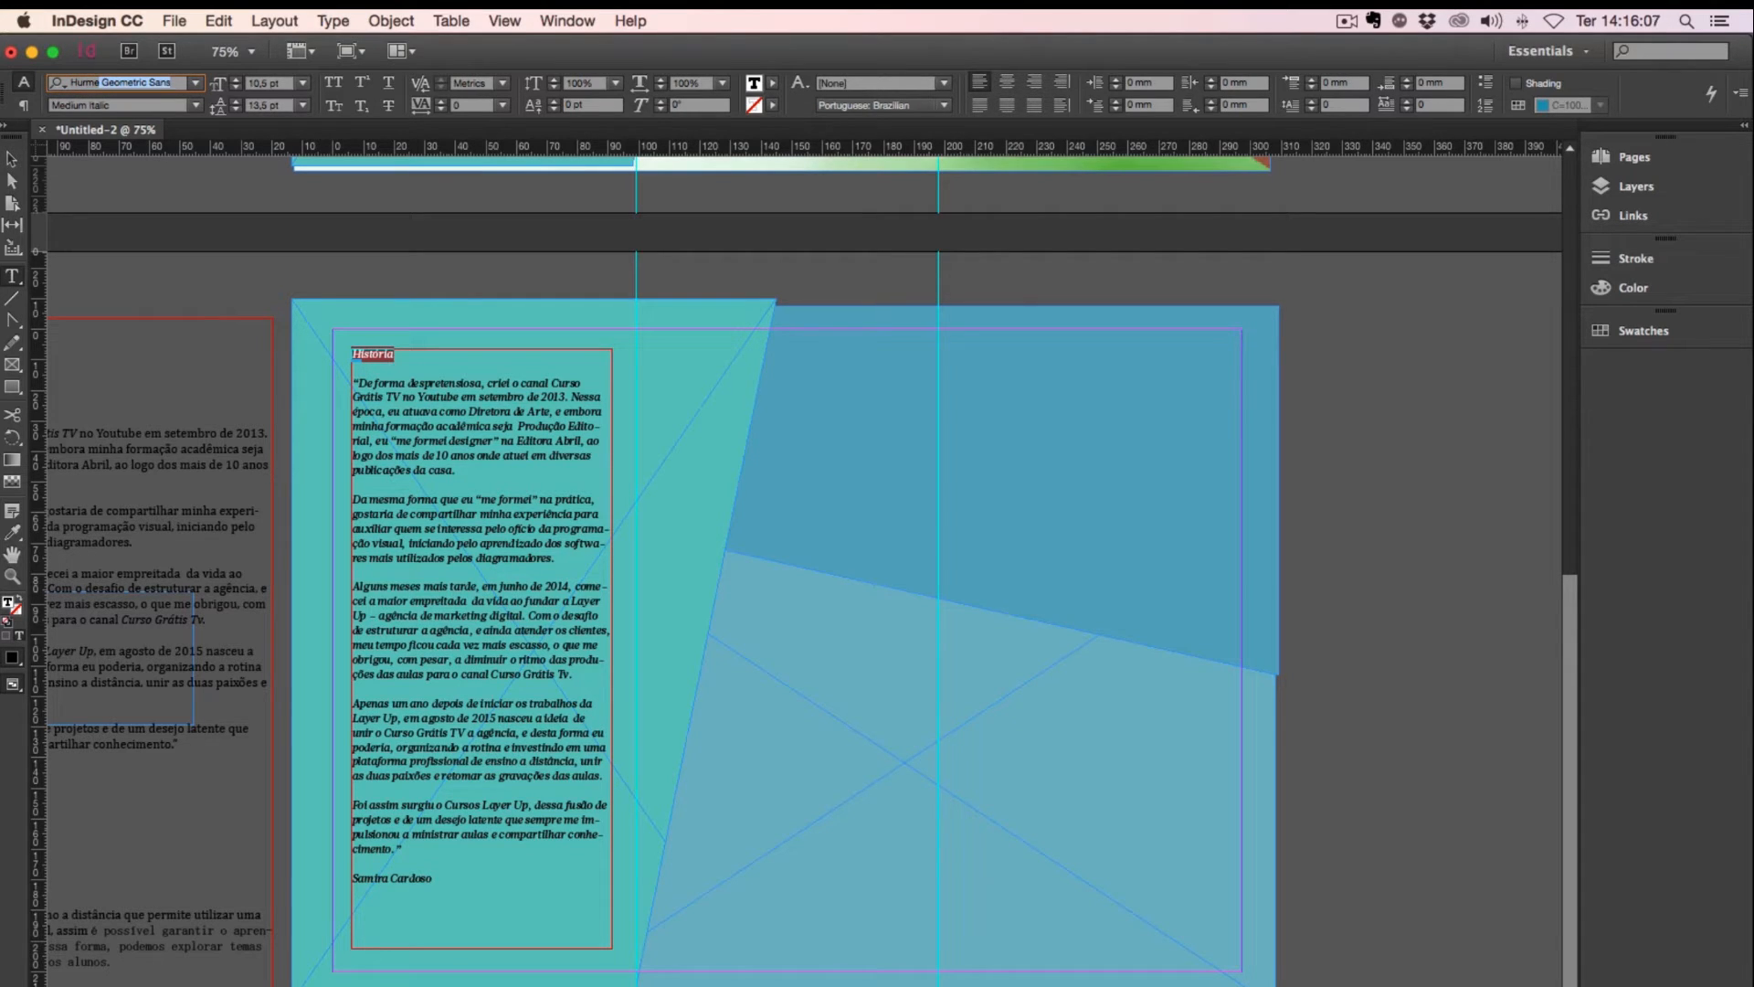
{"action": "type", "text": "rme"}
{"action": "key", "text": "Return"}
{"action": "left_click", "coordinate": [195, 105]}
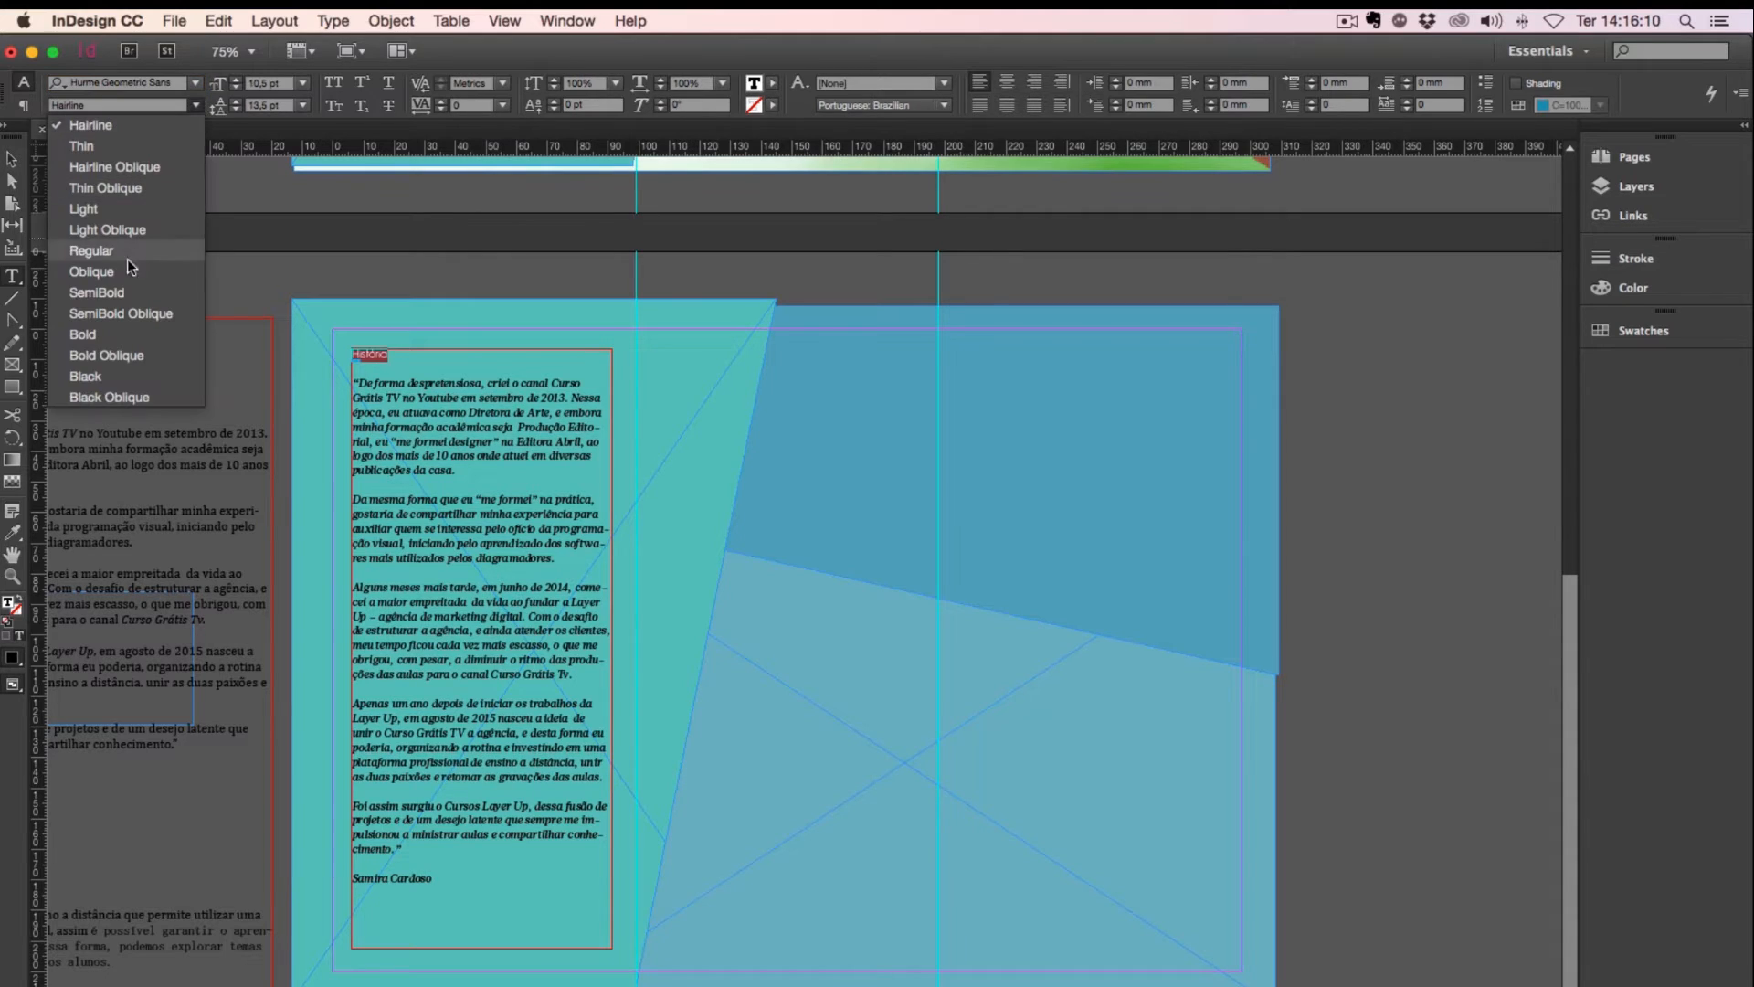
{"action": "left_click", "coordinate": [124, 333]}
Step: Set the "História" title to 21 pt with its own fixed leading, and make it all caps
{"action": "left_click", "coordinate": [219, 84]}
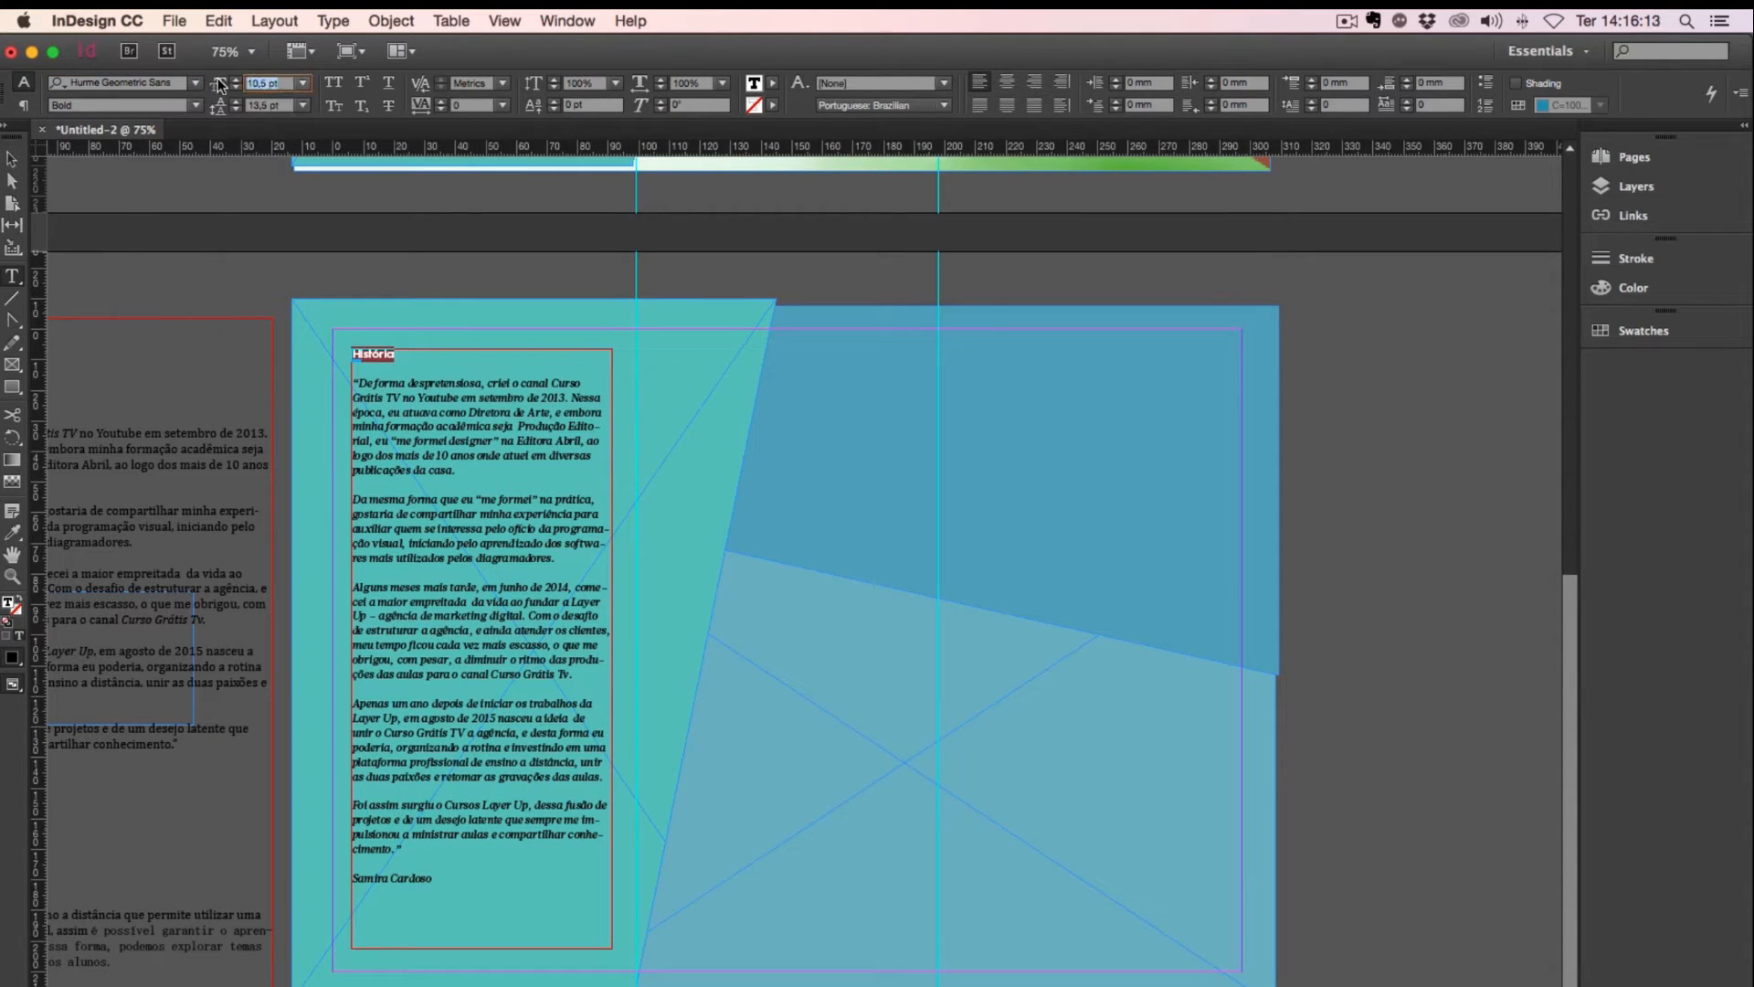
{"action": "type", "text": "21"}
{"action": "key", "text": "Tab"}
{"action": "type", "text": "2"}
{"action": "key", "text": "Return"}
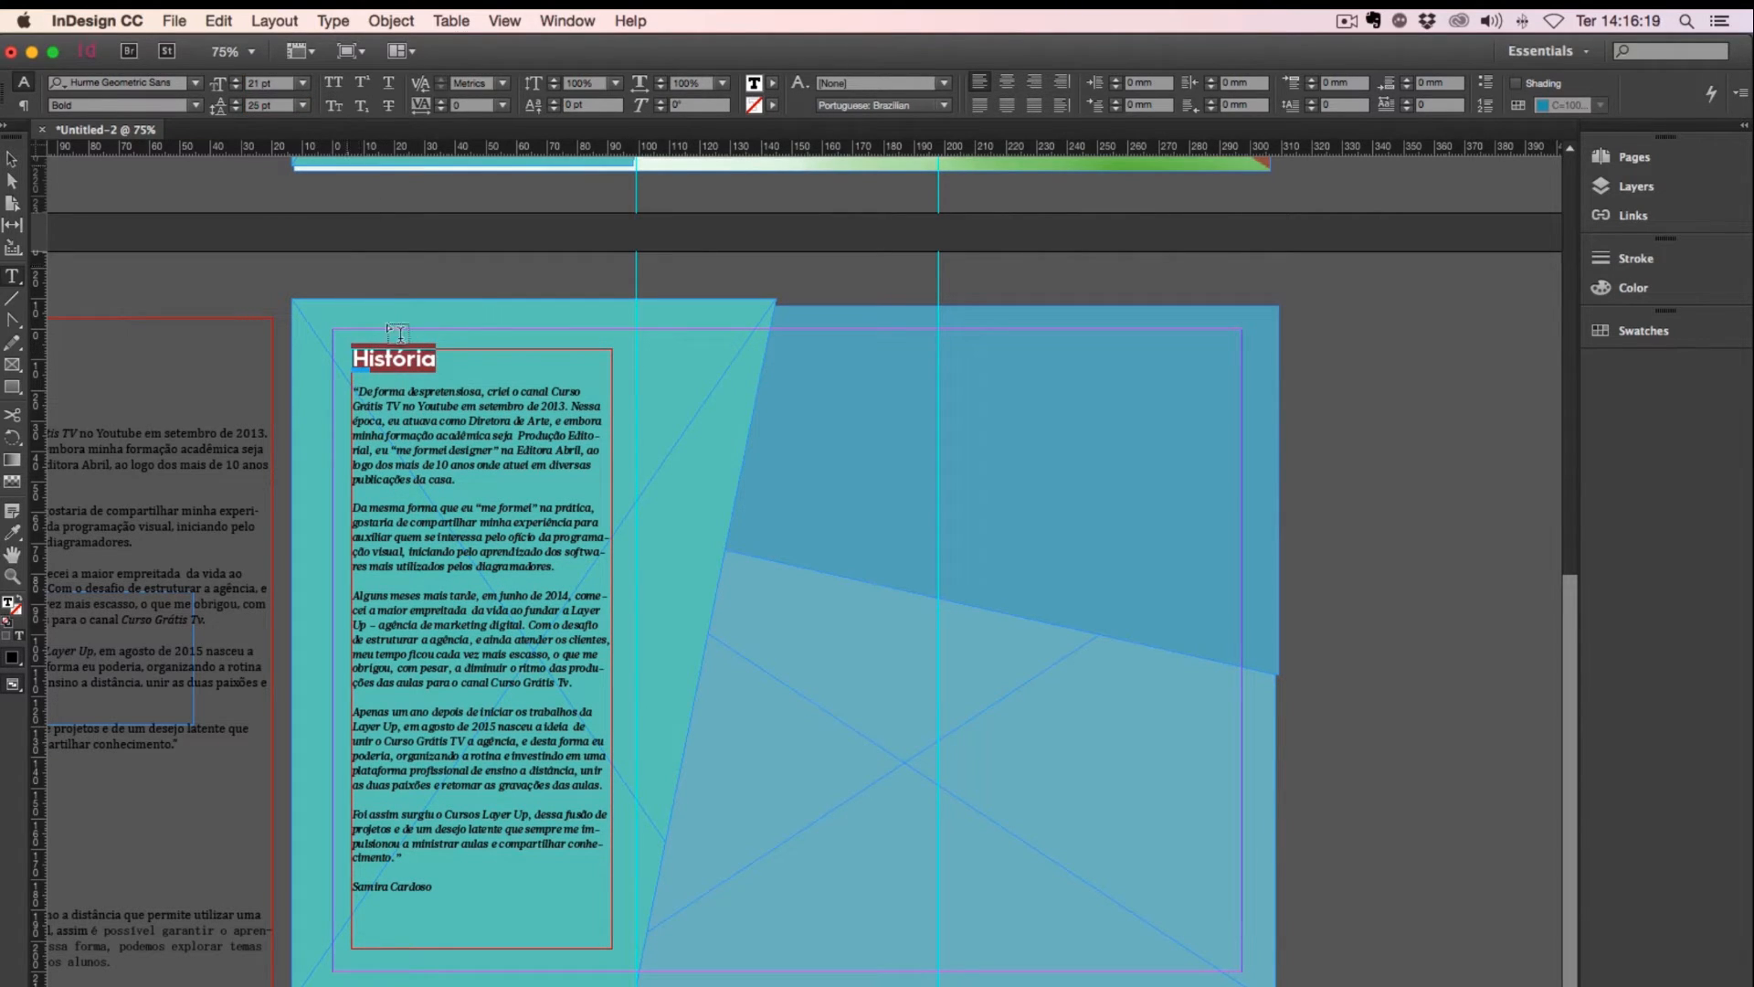
{"action": "left_click", "coordinate": [333, 85]}
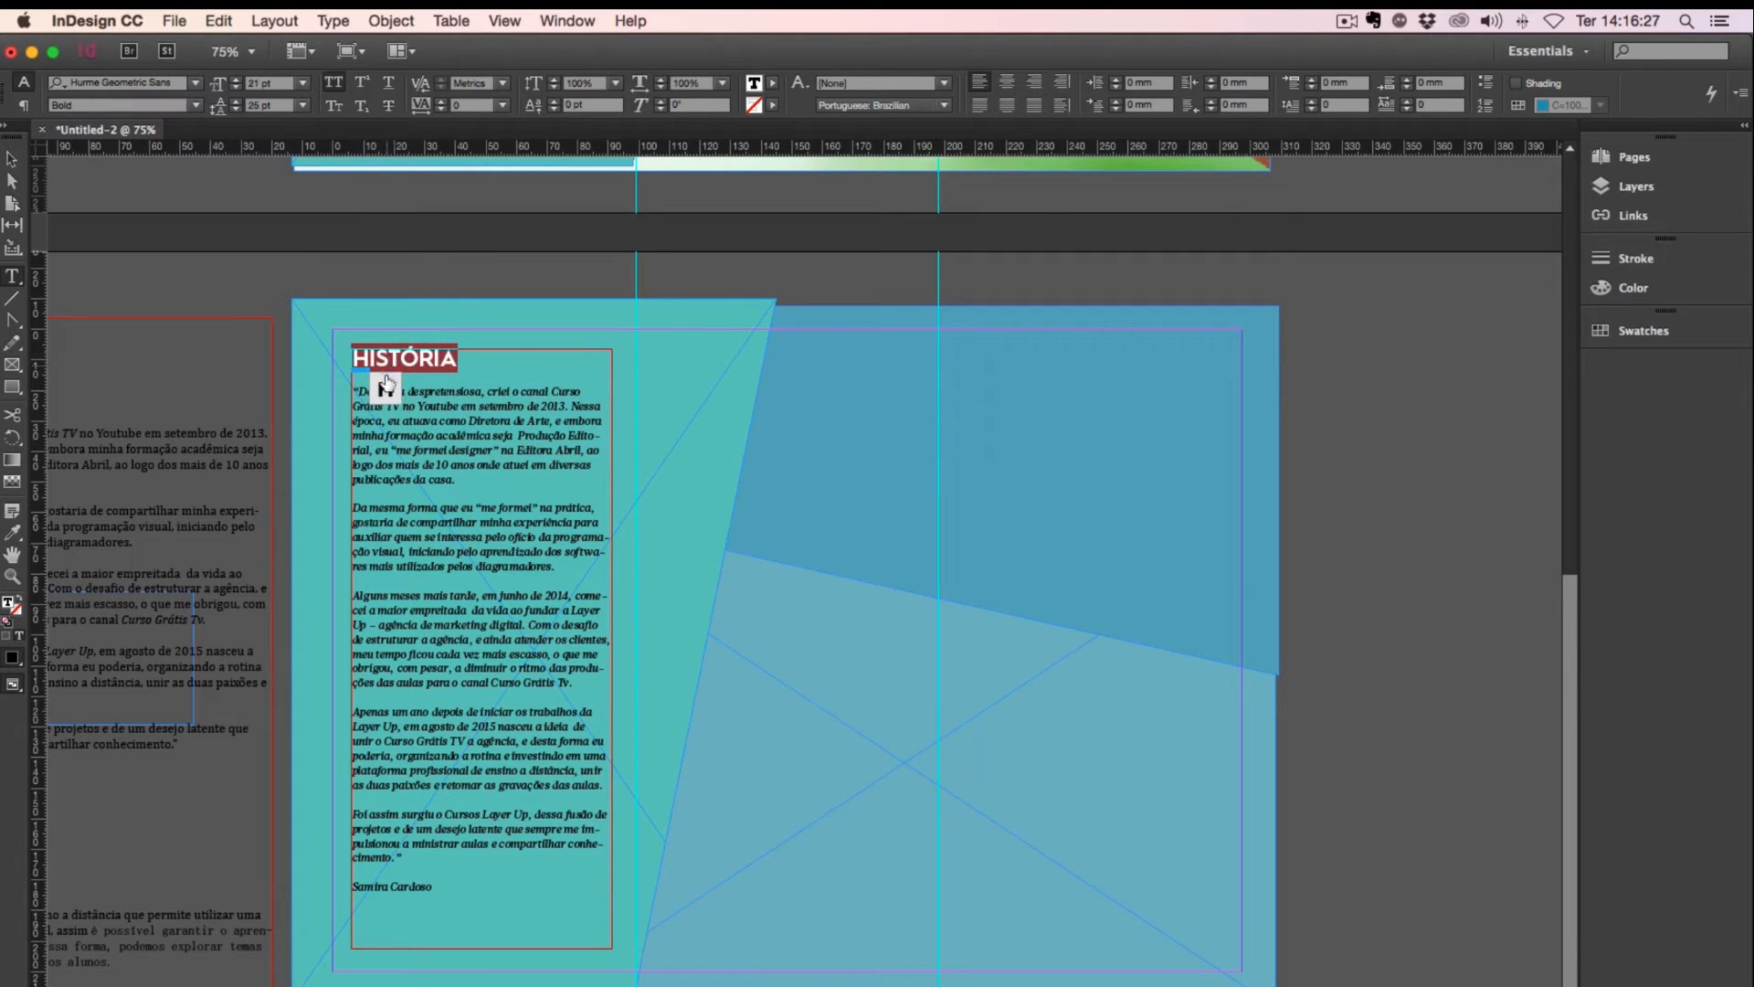
Step: Color all the text in the História frame with the [Paper] swatch
{"action": "left_click", "coordinate": [431, 356]}
{"action": "left_click", "coordinate": [466, 486]}
{"action": "key", "text": "super+a"}
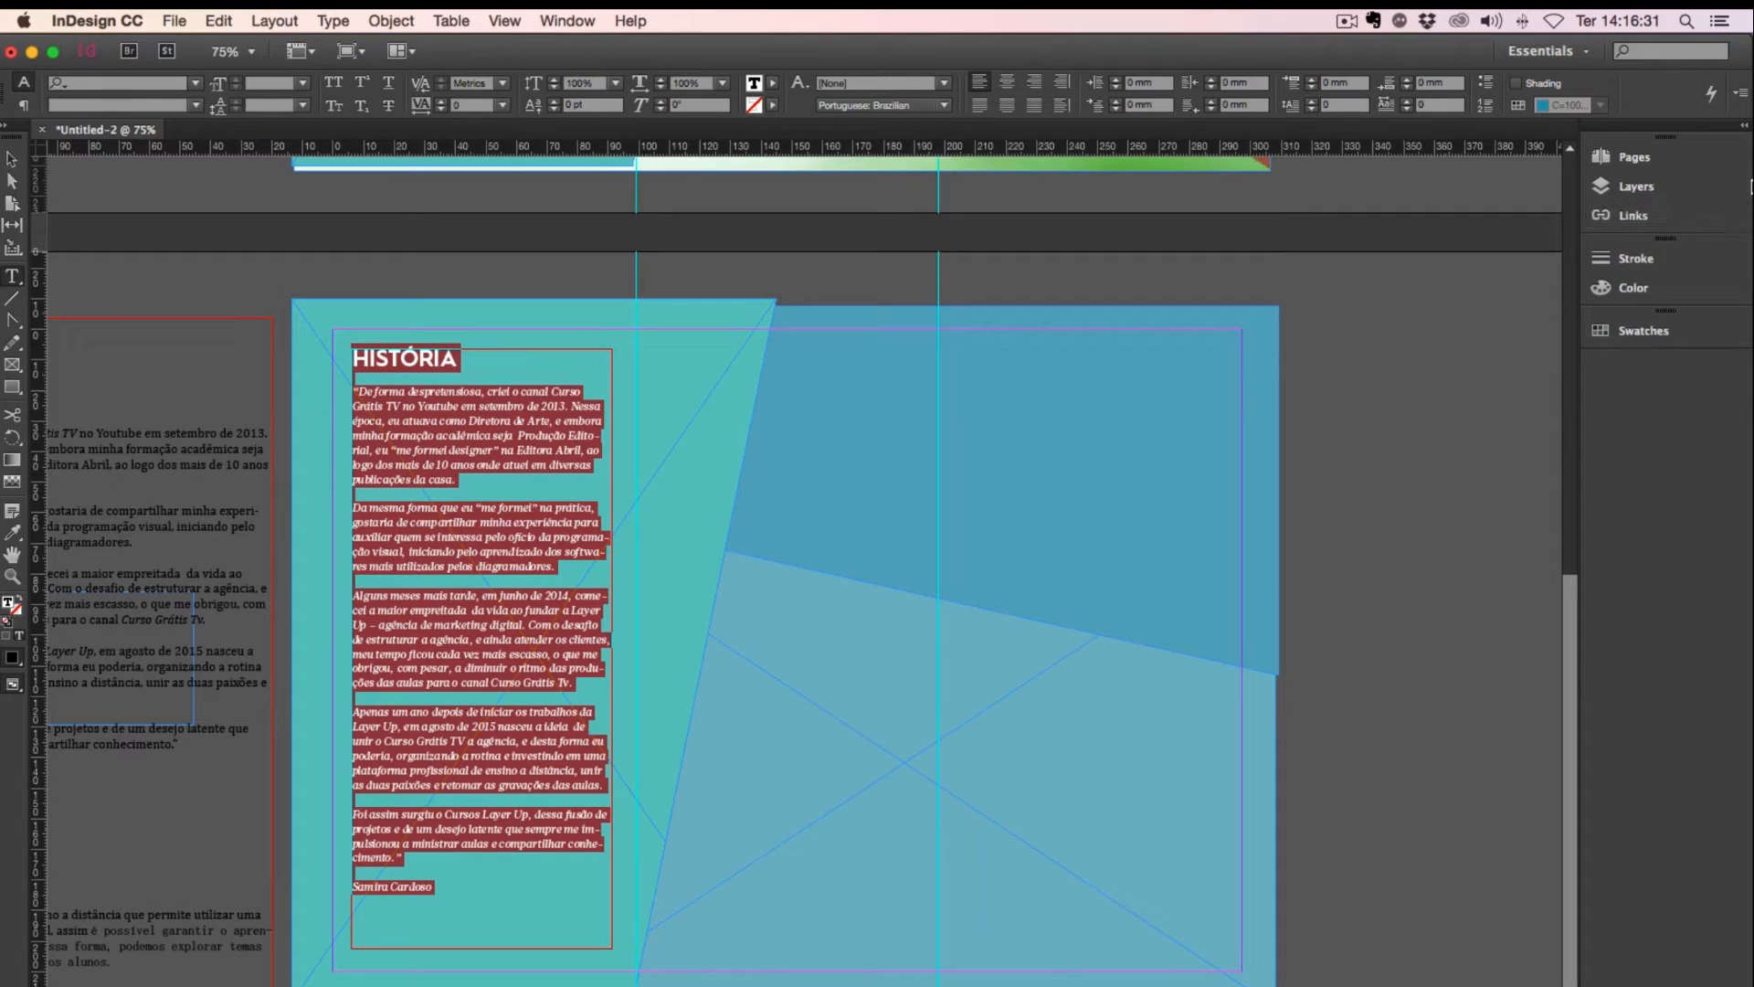
{"action": "left_click", "coordinate": [1623, 331]}
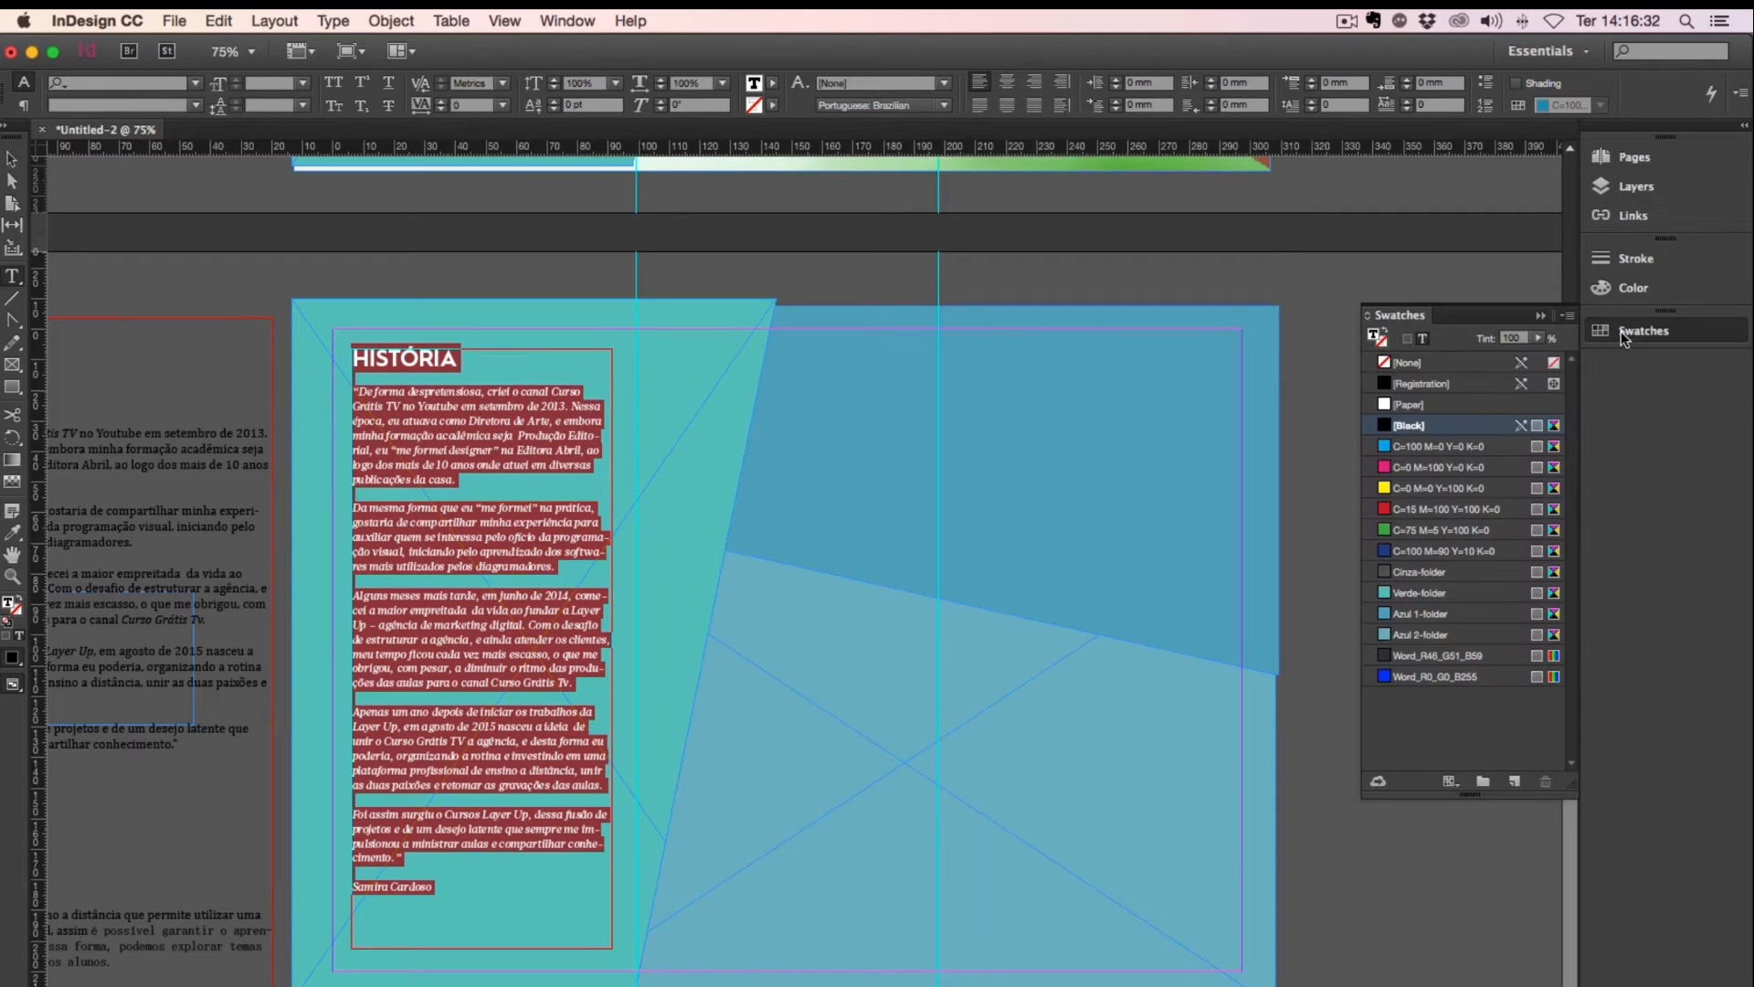
{"action": "left_click", "coordinate": [1407, 405]}
Step: Apply the Verde-folder swatch to the "HISTÓRIA" title text
{"action": "left_click", "coordinate": [438, 361]}
{"action": "double_click", "coordinate": [434, 359]}
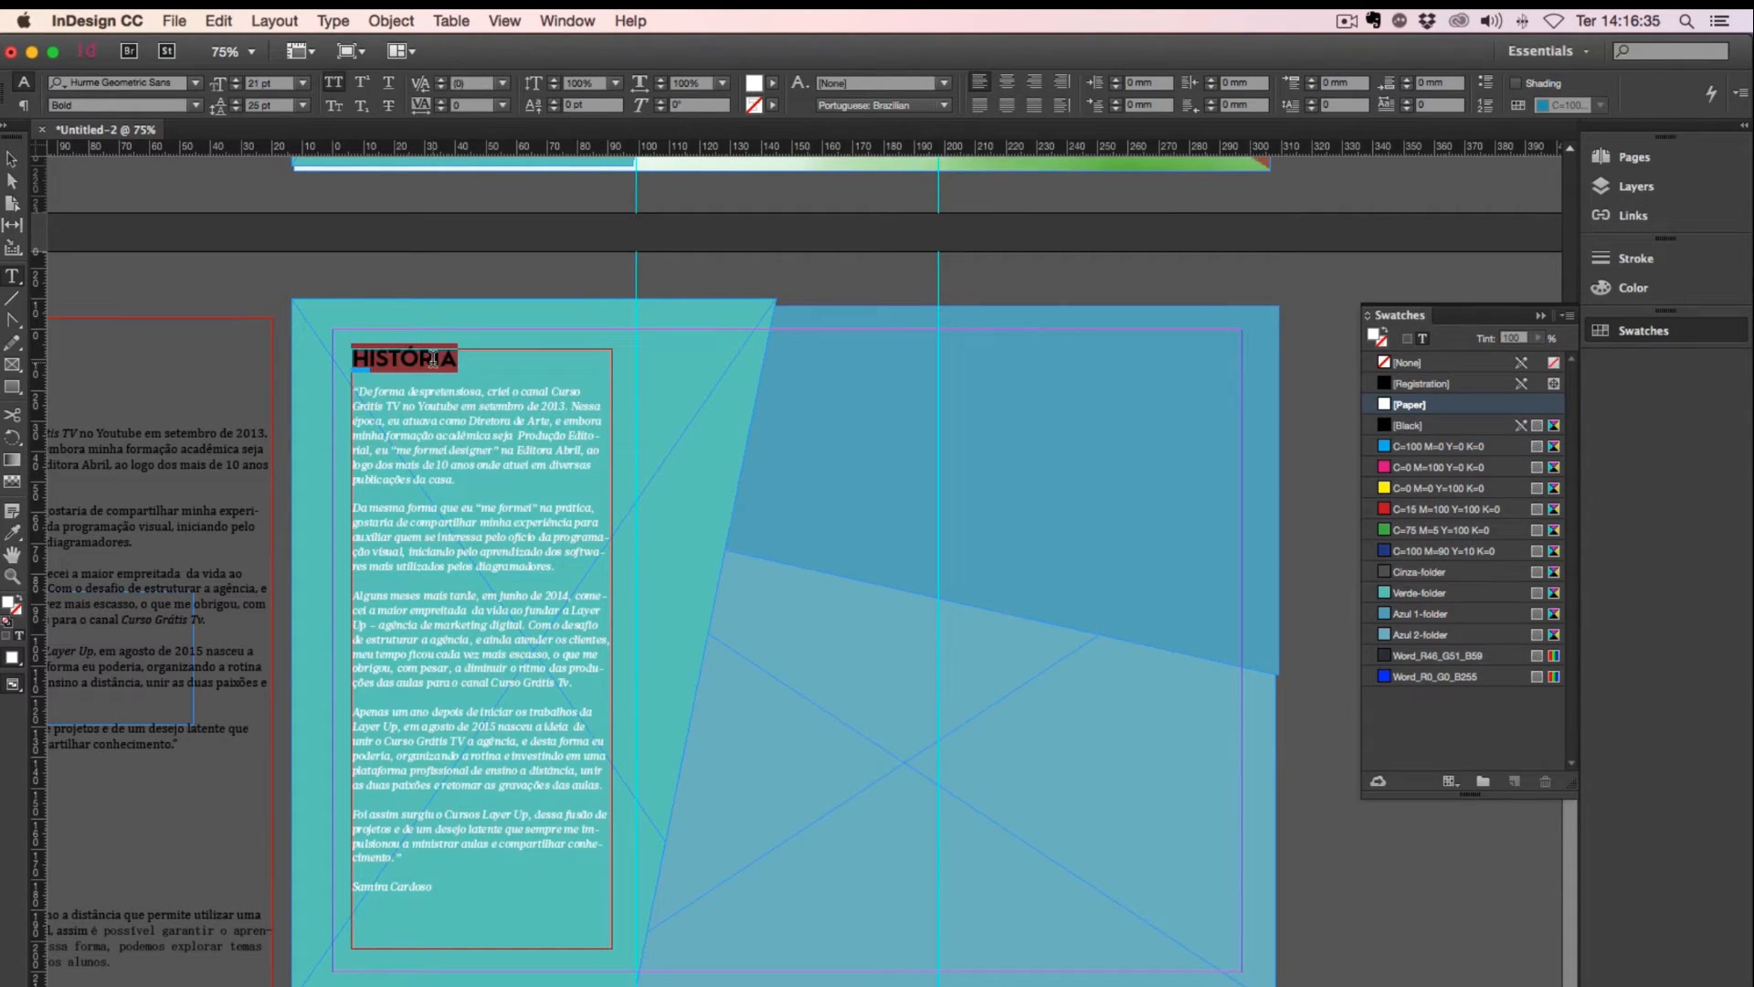
{"action": "left_click", "coordinate": [1427, 596]}
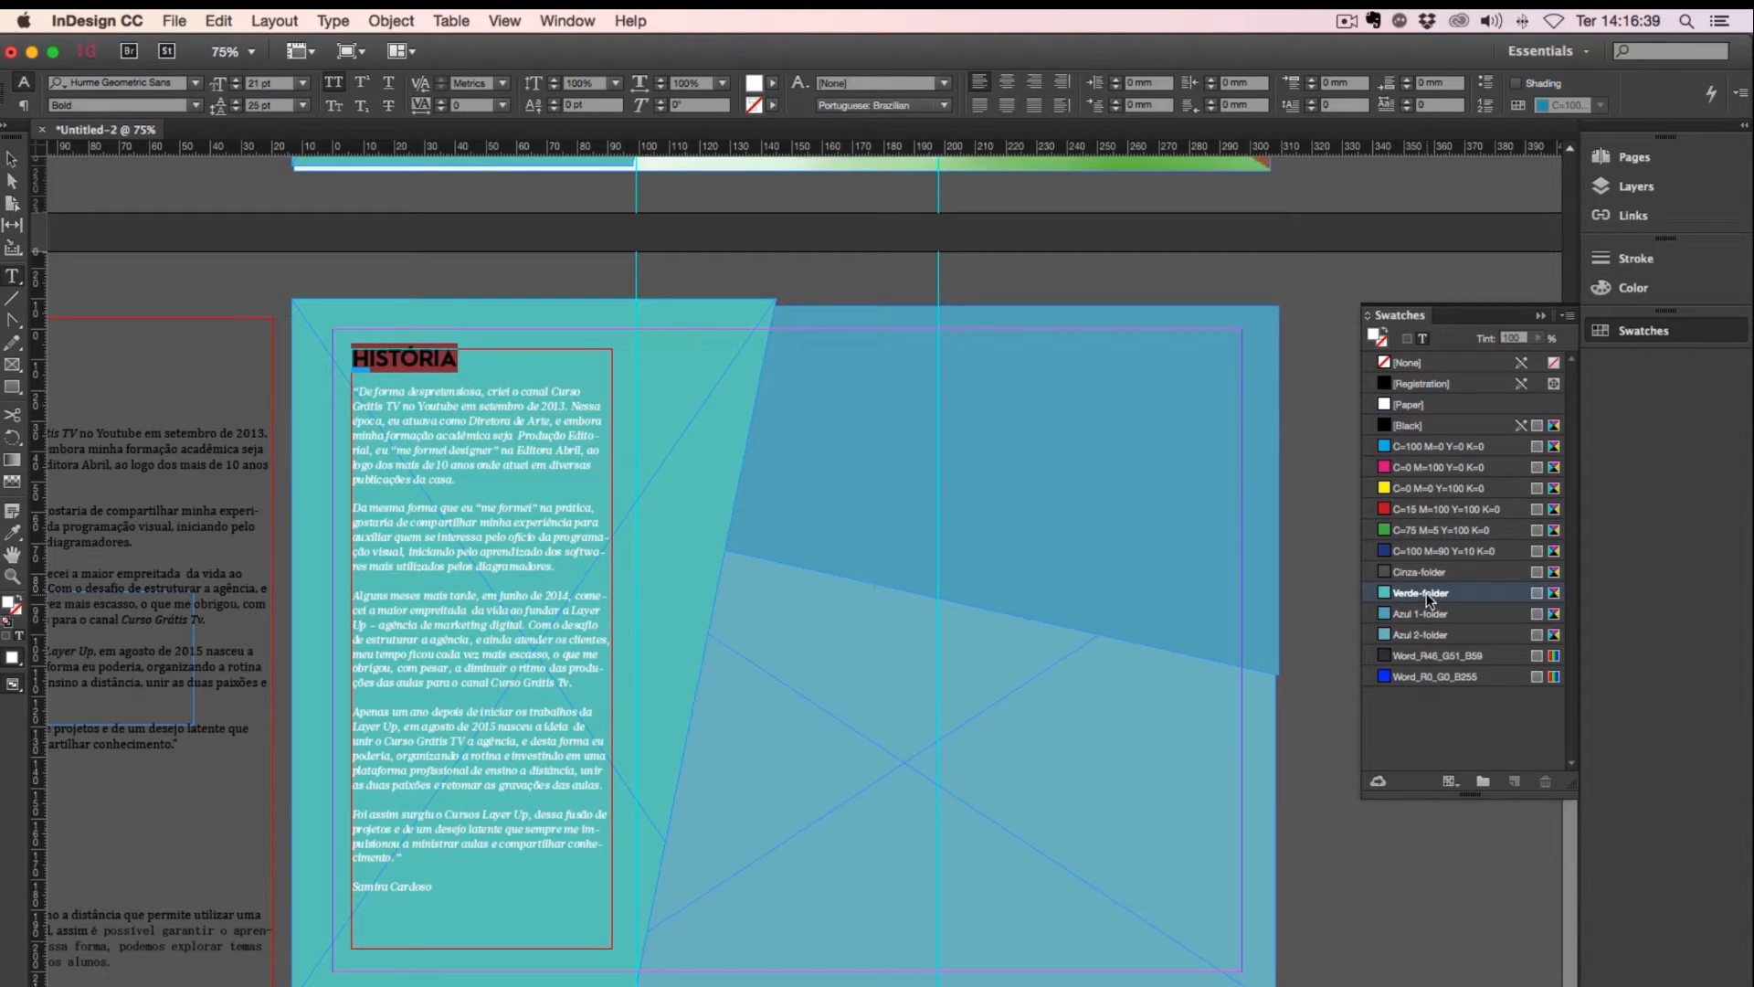
{"action": "left_click", "coordinate": [1421, 592]}
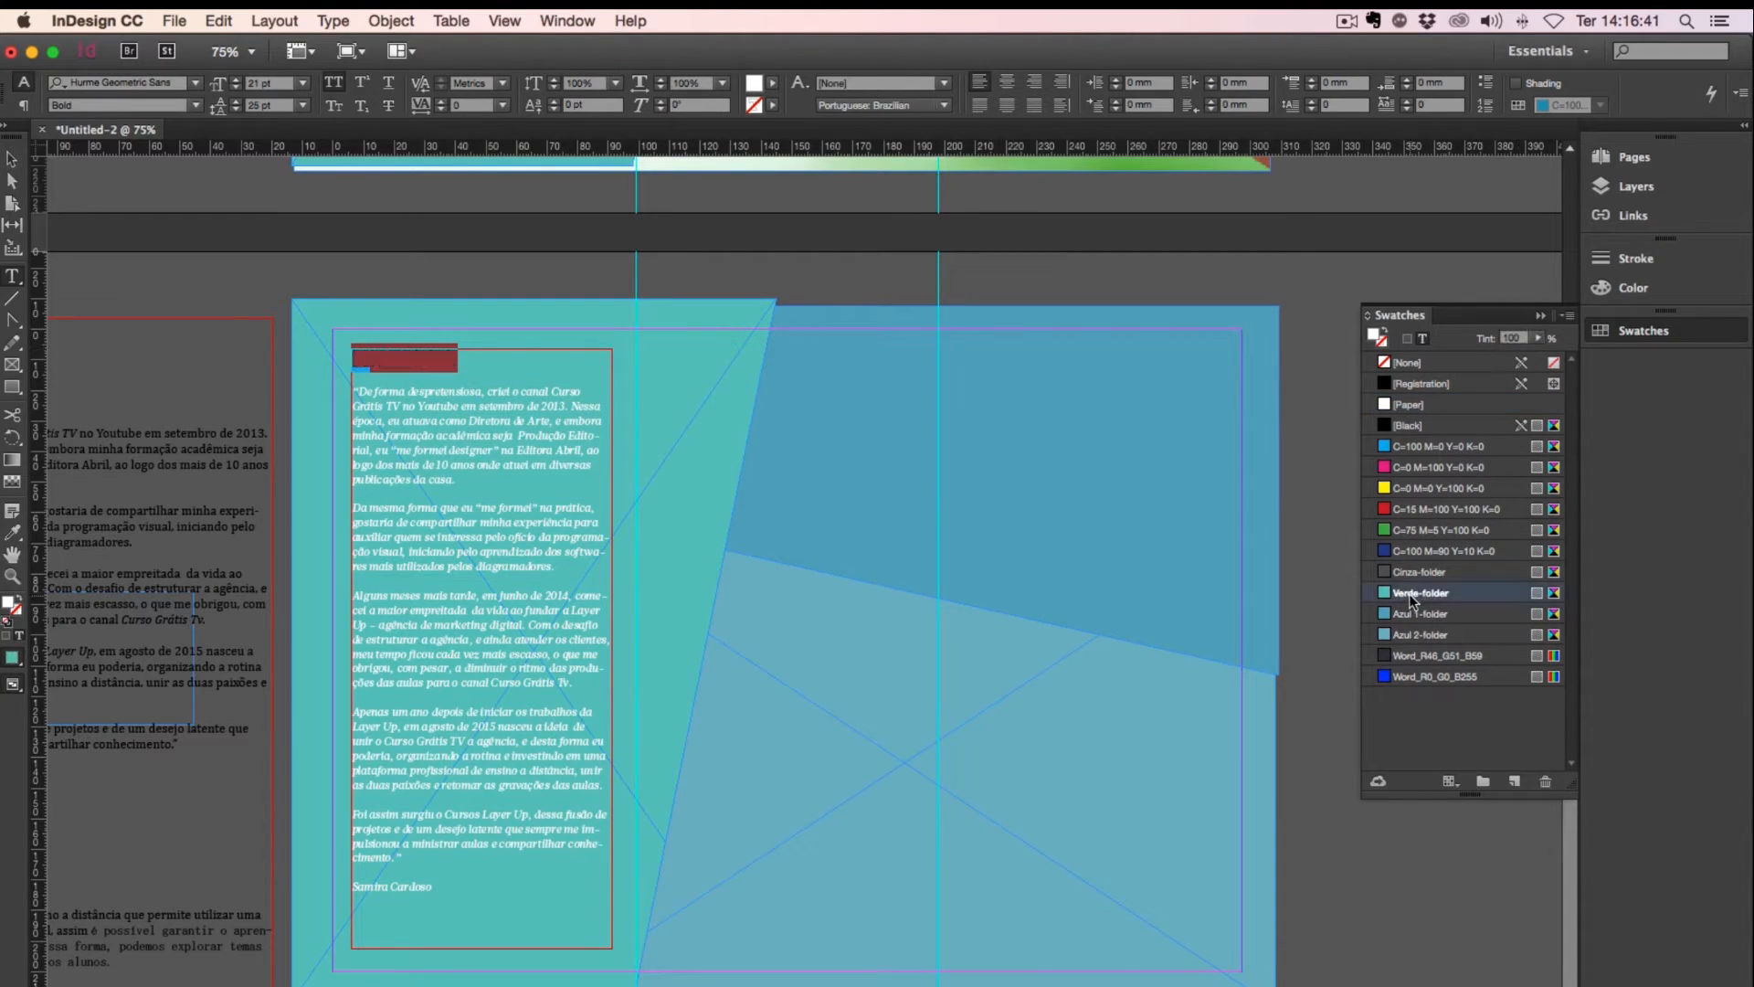
Step: Set the tint of the "HISTÓRIA" title's text color to 50%
{"action": "left_click", "coordinate": [1516, 337]}
{"action": "type", "text": "50"}
{"action": "key", "text": "Return"}
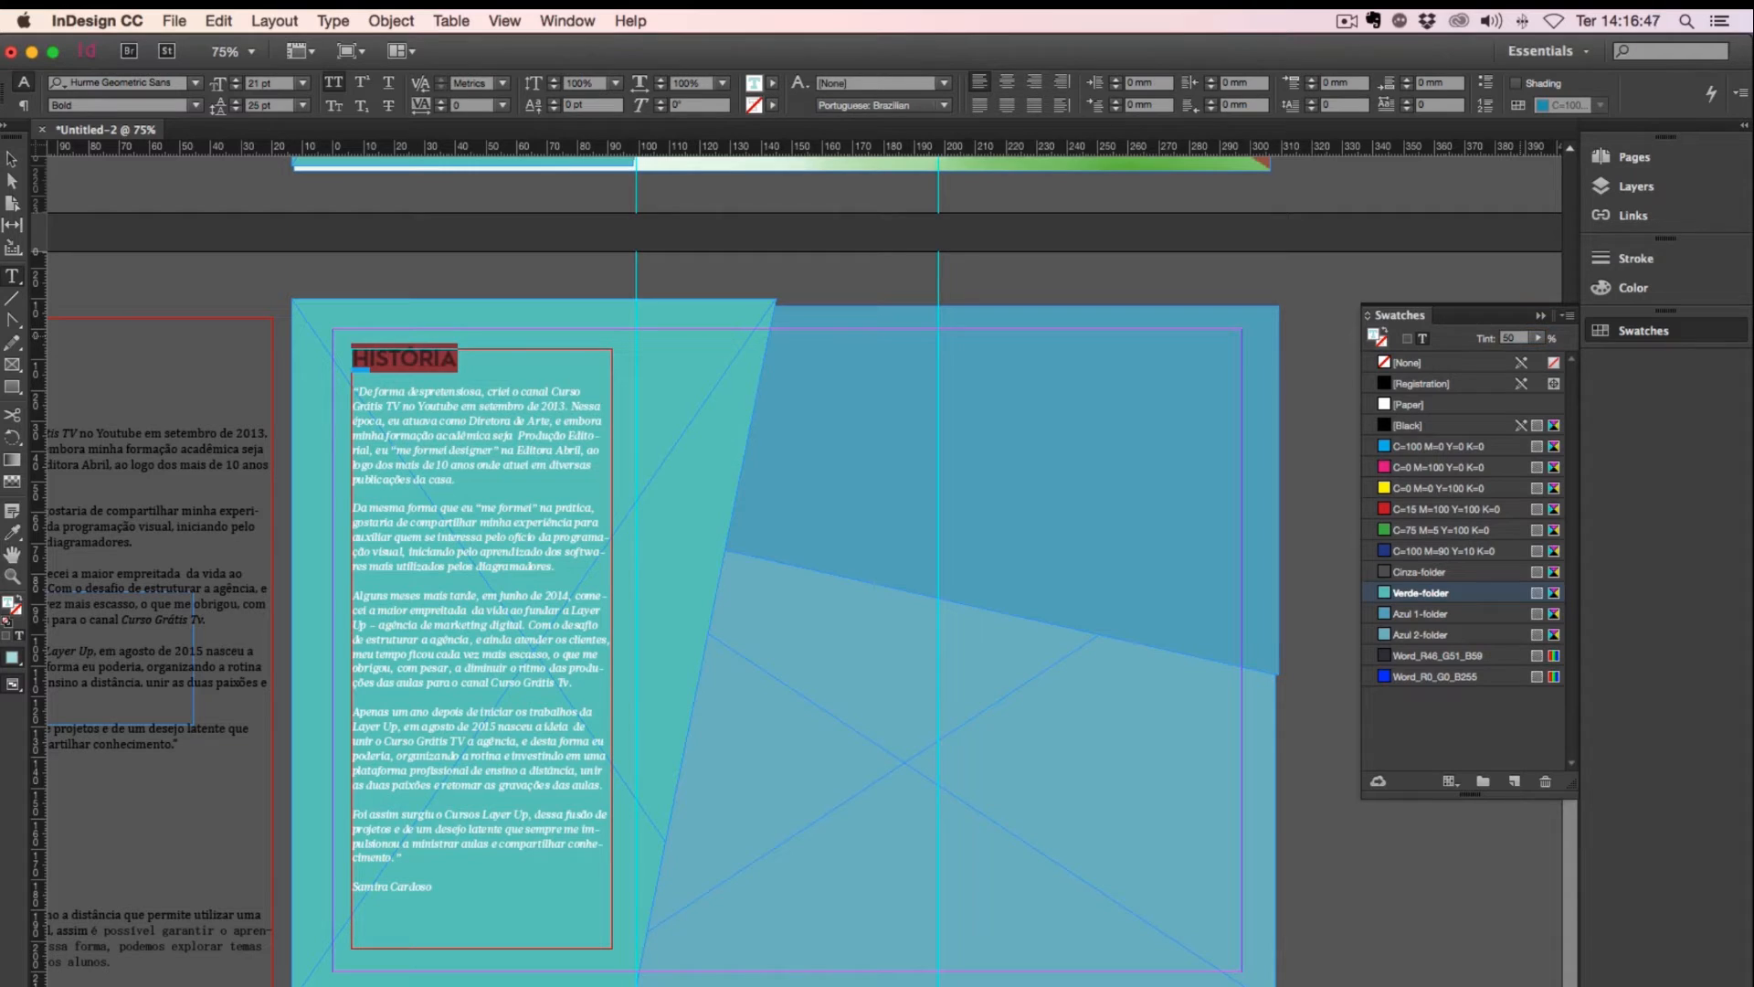
{"action": "left_click", "coordinate": [517, 577]}
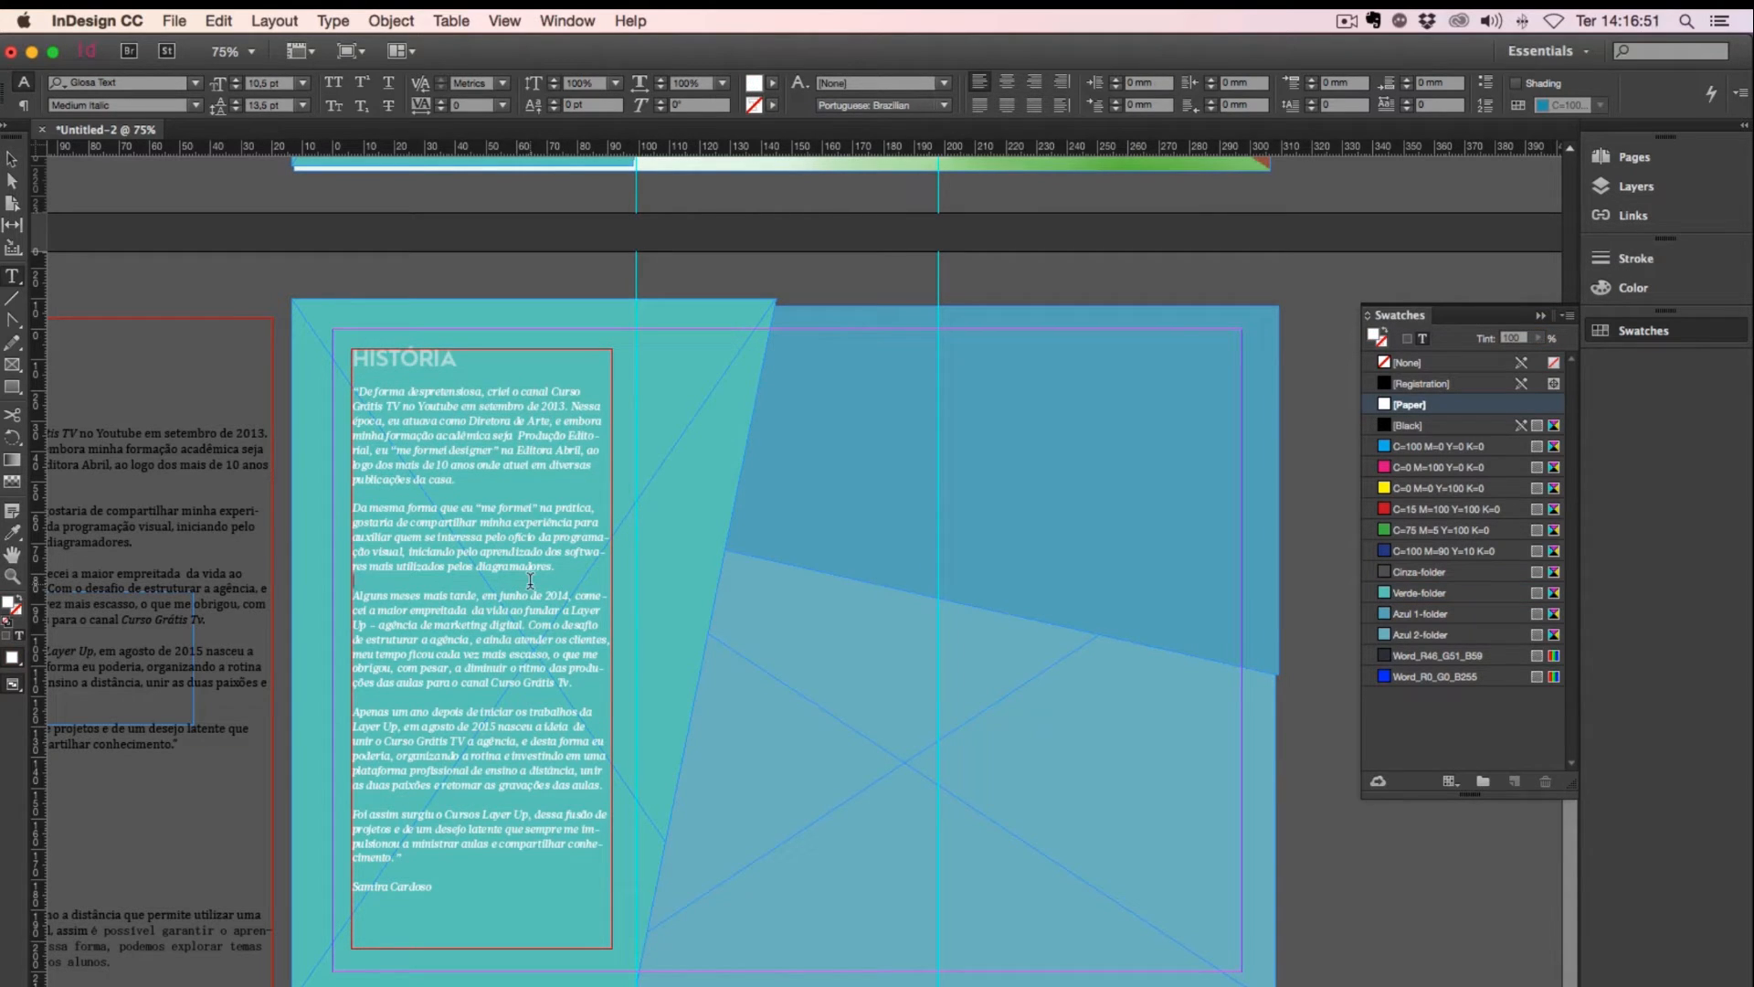
{"action": "double_click", "coordinate": [410, 357]}
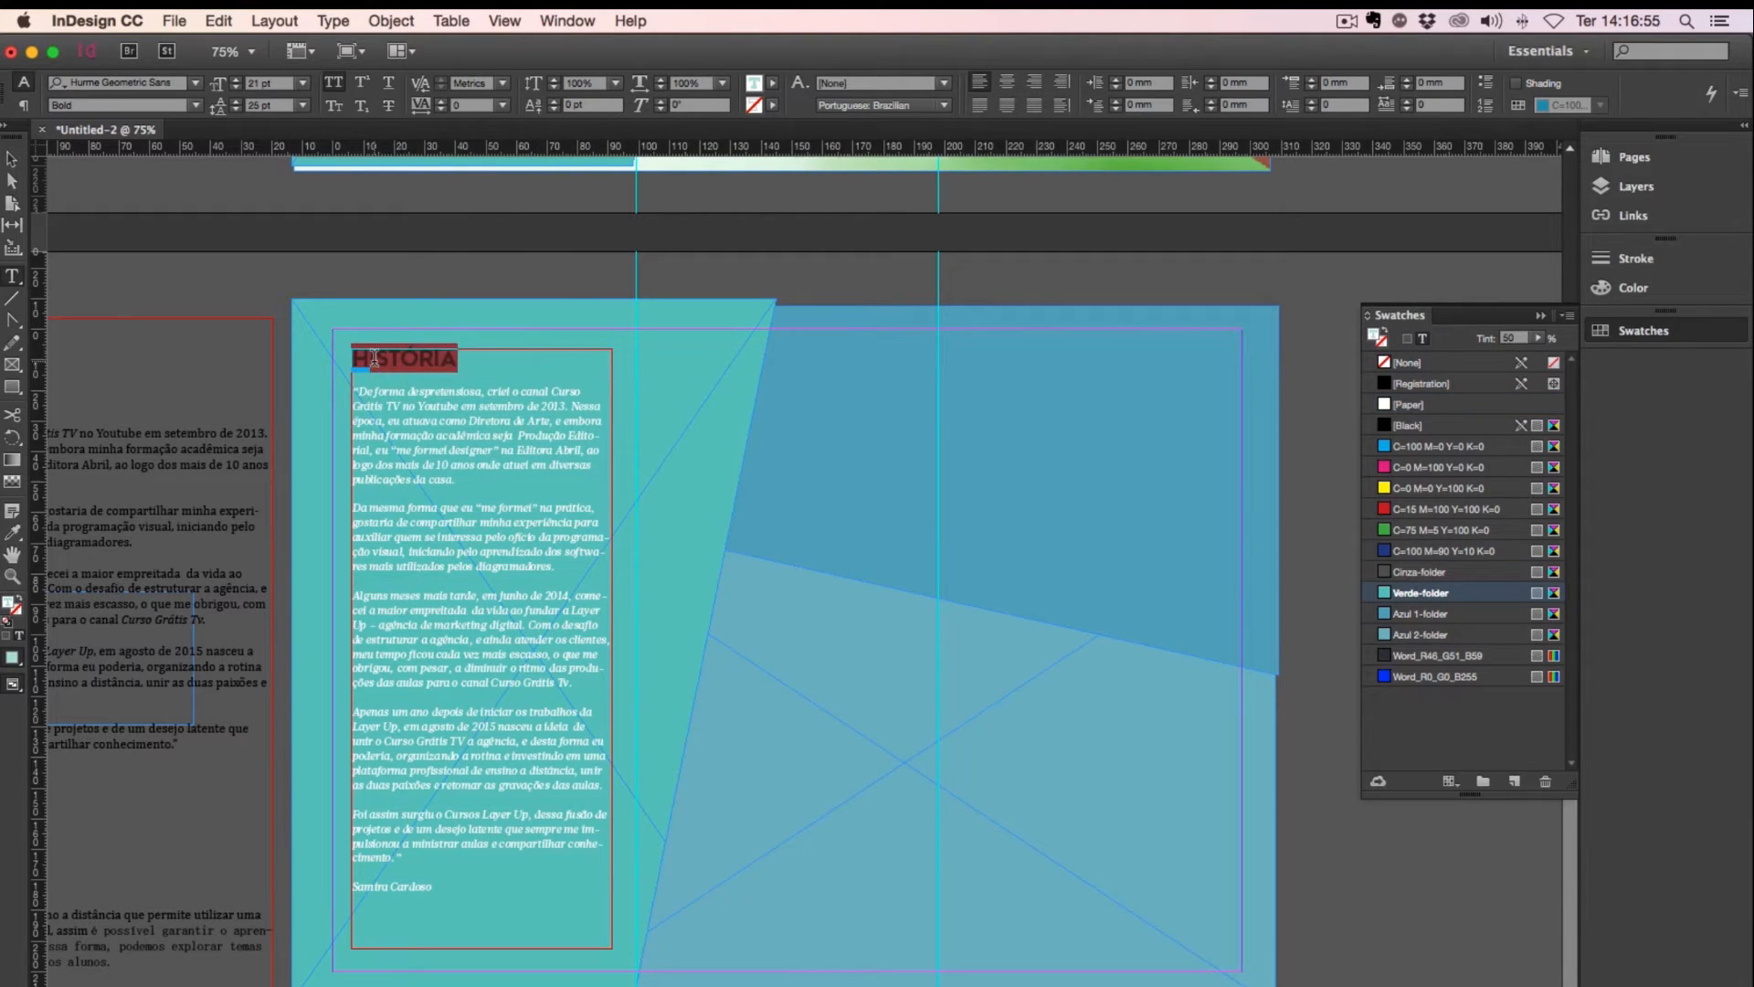
{"action": "left_click", "coordinate": [375, 358]}
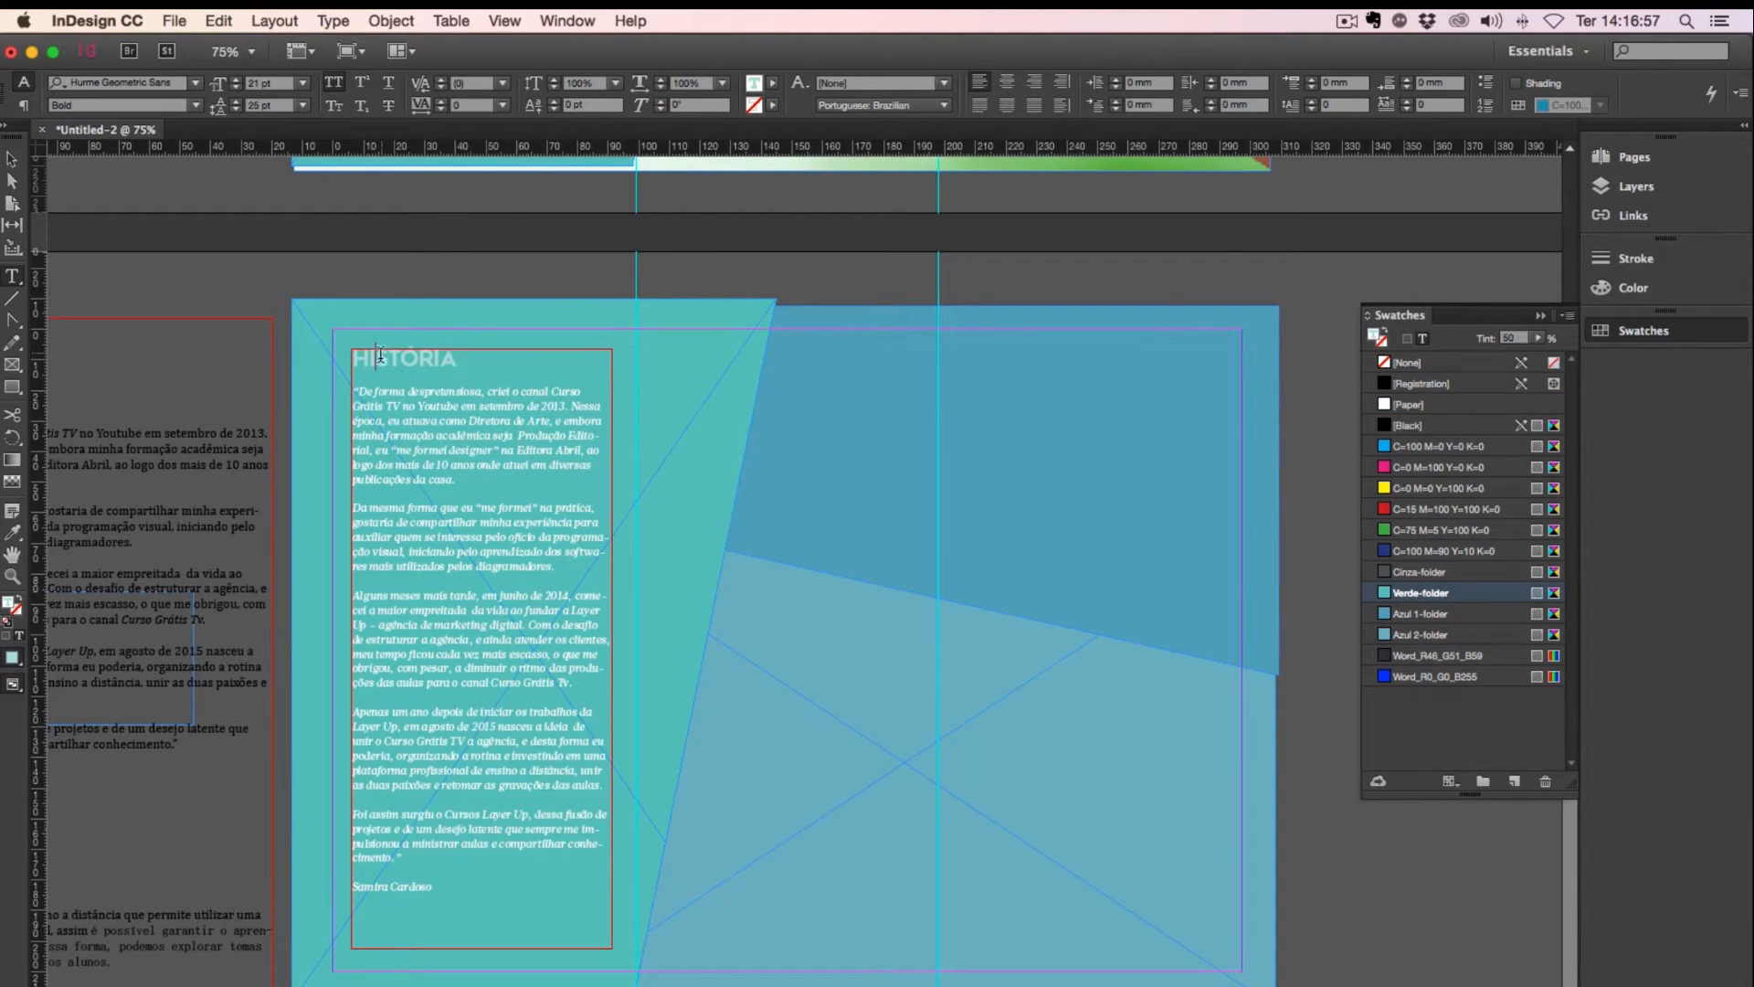
Step: Select the whole "HISTÓRIA" title line, put the swatches away, and display the paragraph styles beside the page
{"action": "double_click", "coordinate": [409, 359]}
{"action": "left_click", "coordinate": [411, 359]}
{"action": "double_click", "coordinate": [411, 358]}
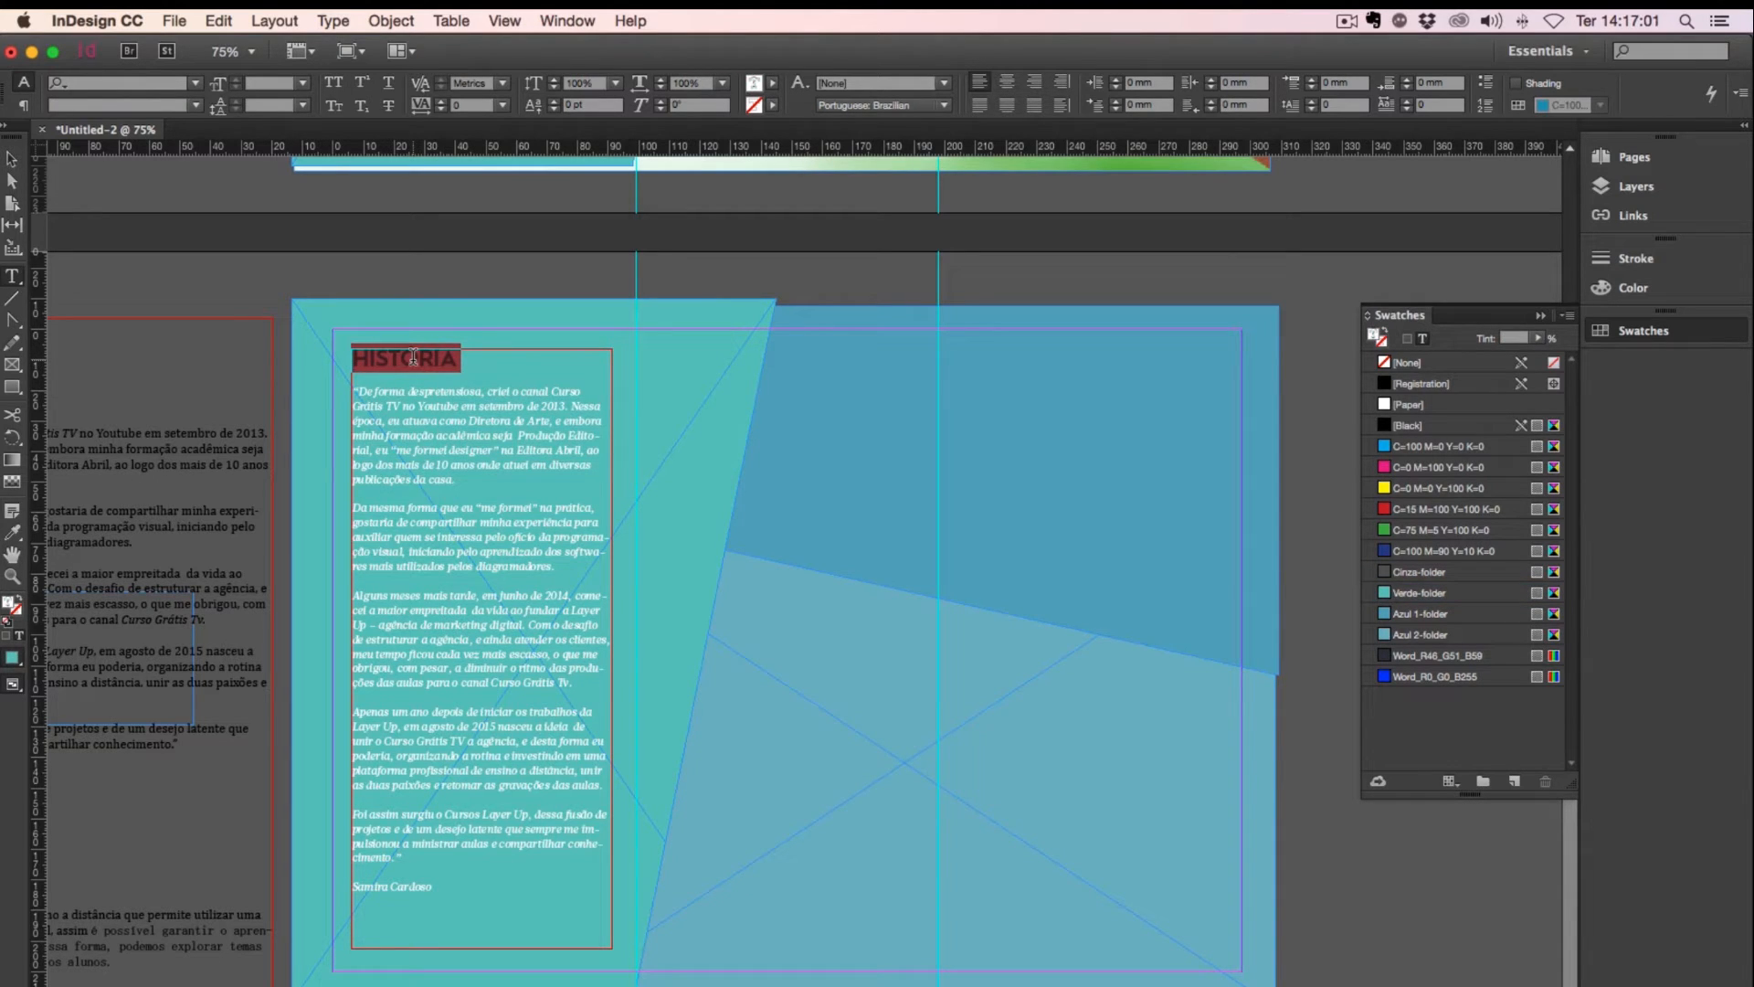
{"action": "left_click", "coordinate": [1542, 315]}
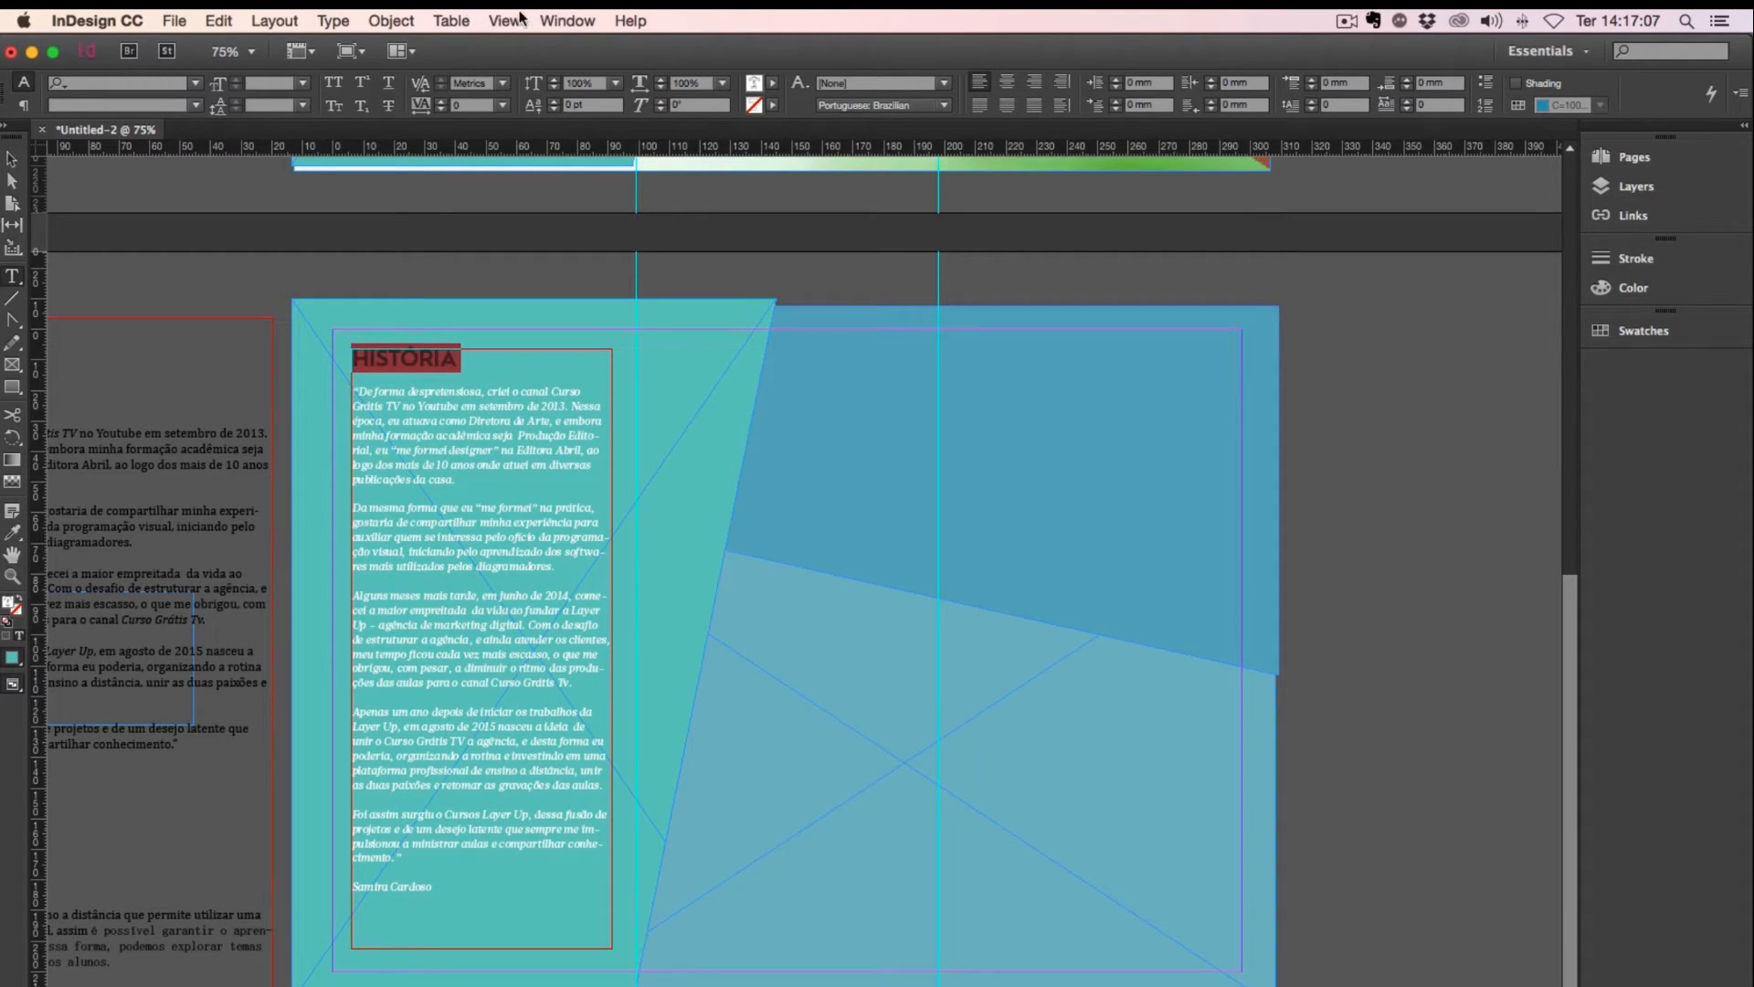
{"action": "left_click", "coordinate": [573, 21]}
{"action": "left_click", "coordinate": [573, 21]}
{"action": "left_click", "coordinate": [573, 22]}
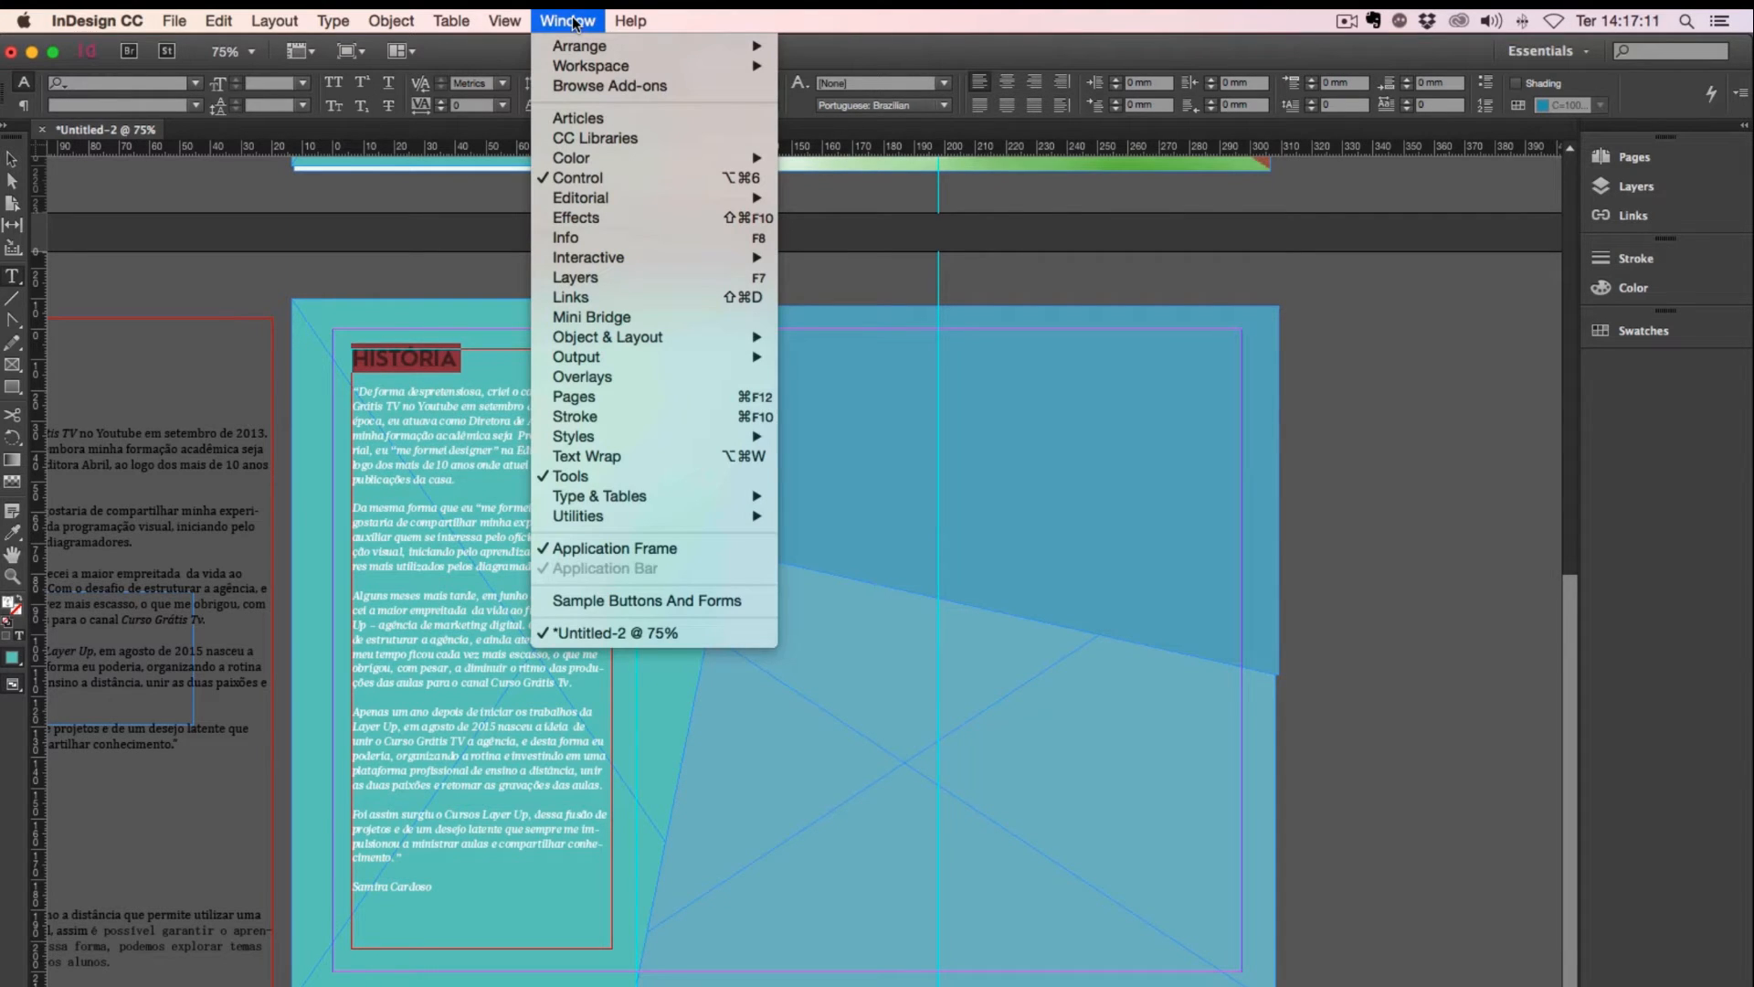
{"action": "mouse_move", "coordinate": [626, 443]}
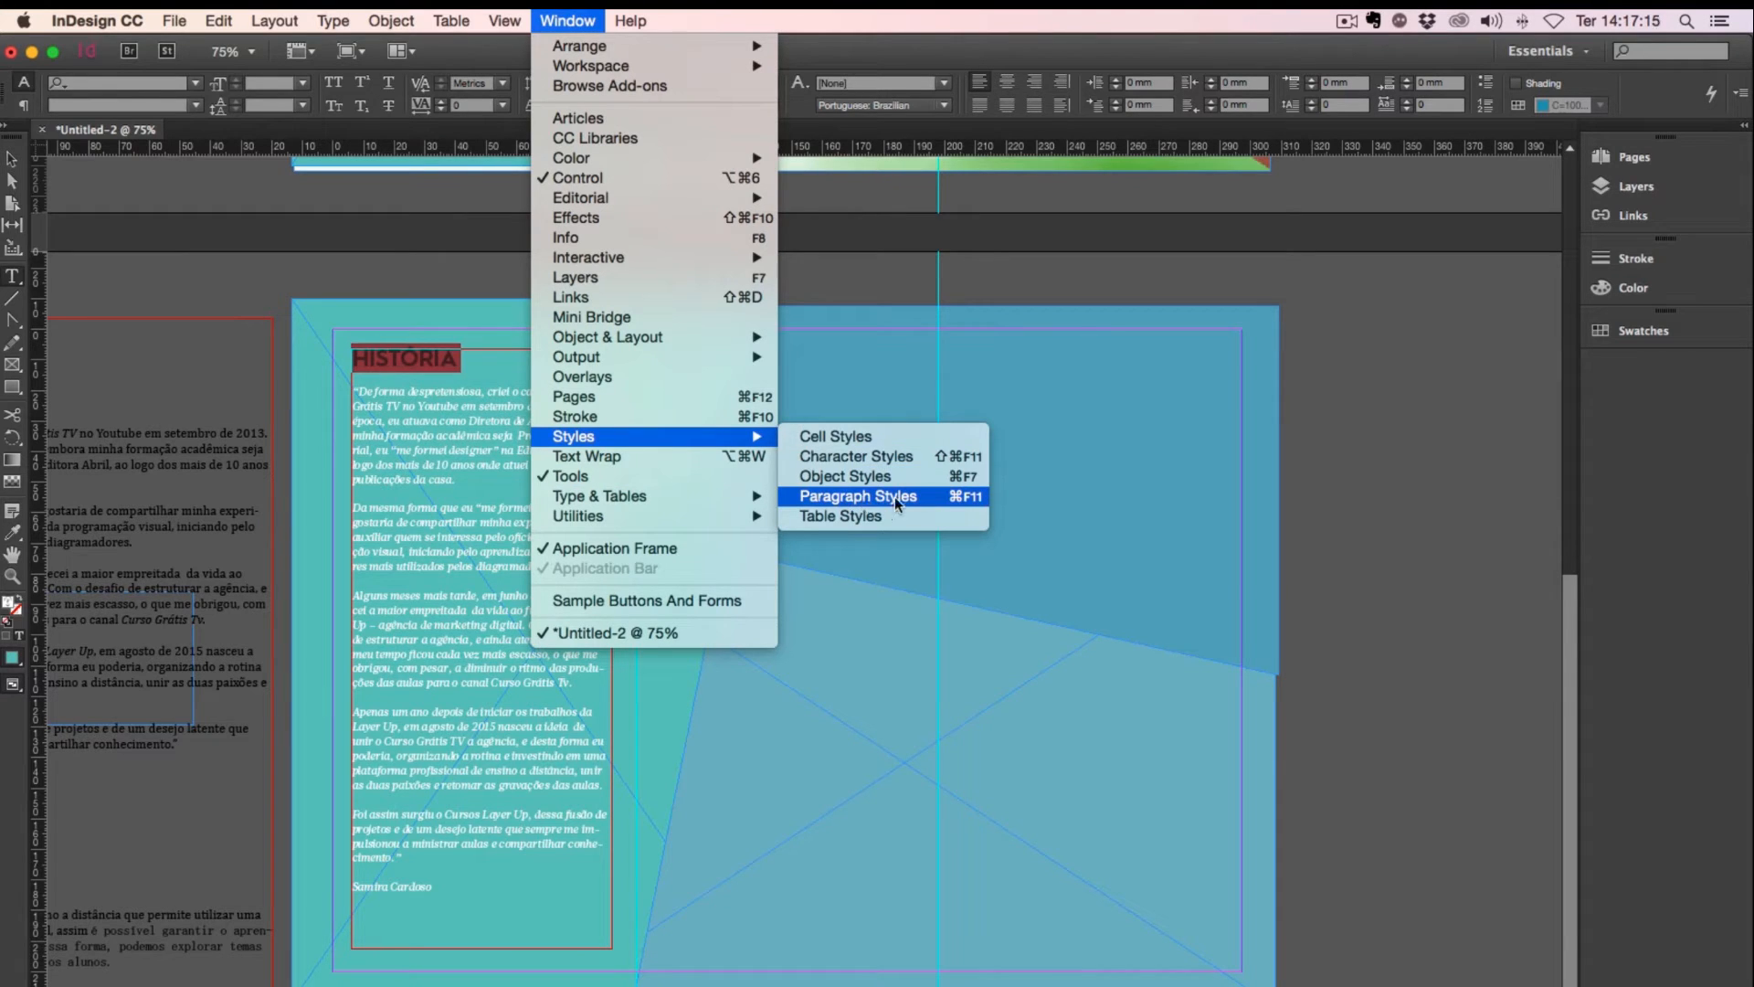
{"action": "left_click", "coordinate": [863, 496]}
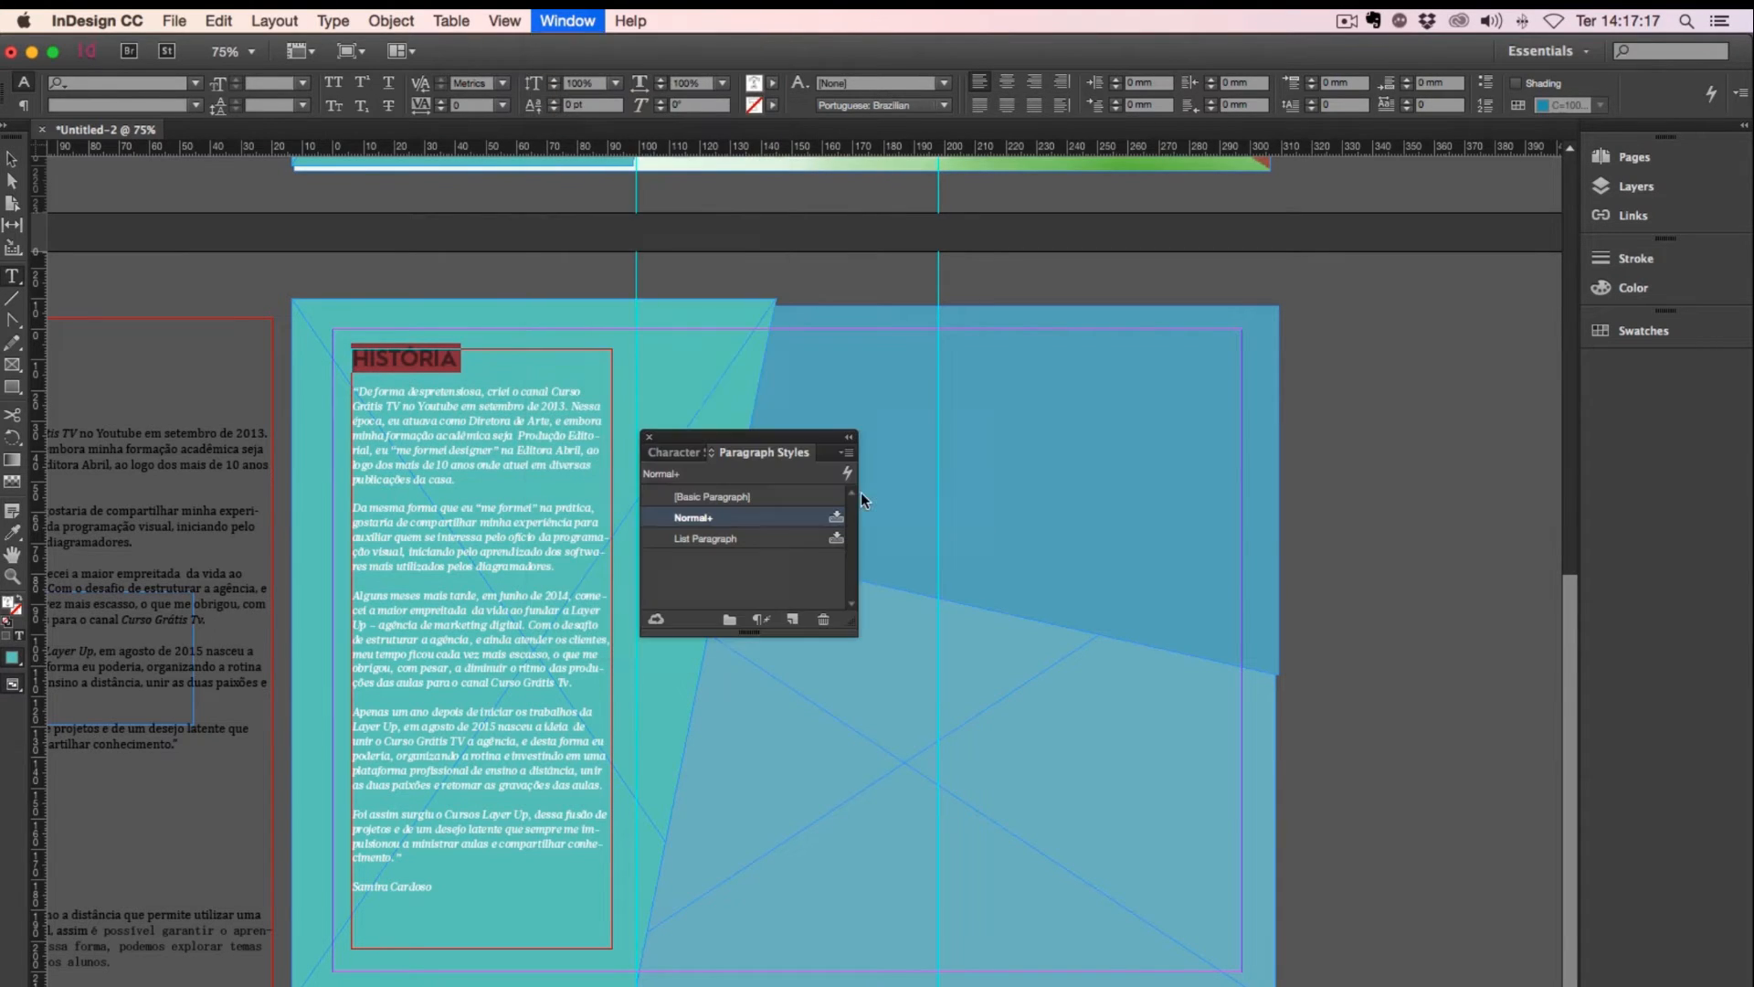
{"action": "left_click_drag", "start_coordinate": [766, 430], "coordinate": [1433, 442]}
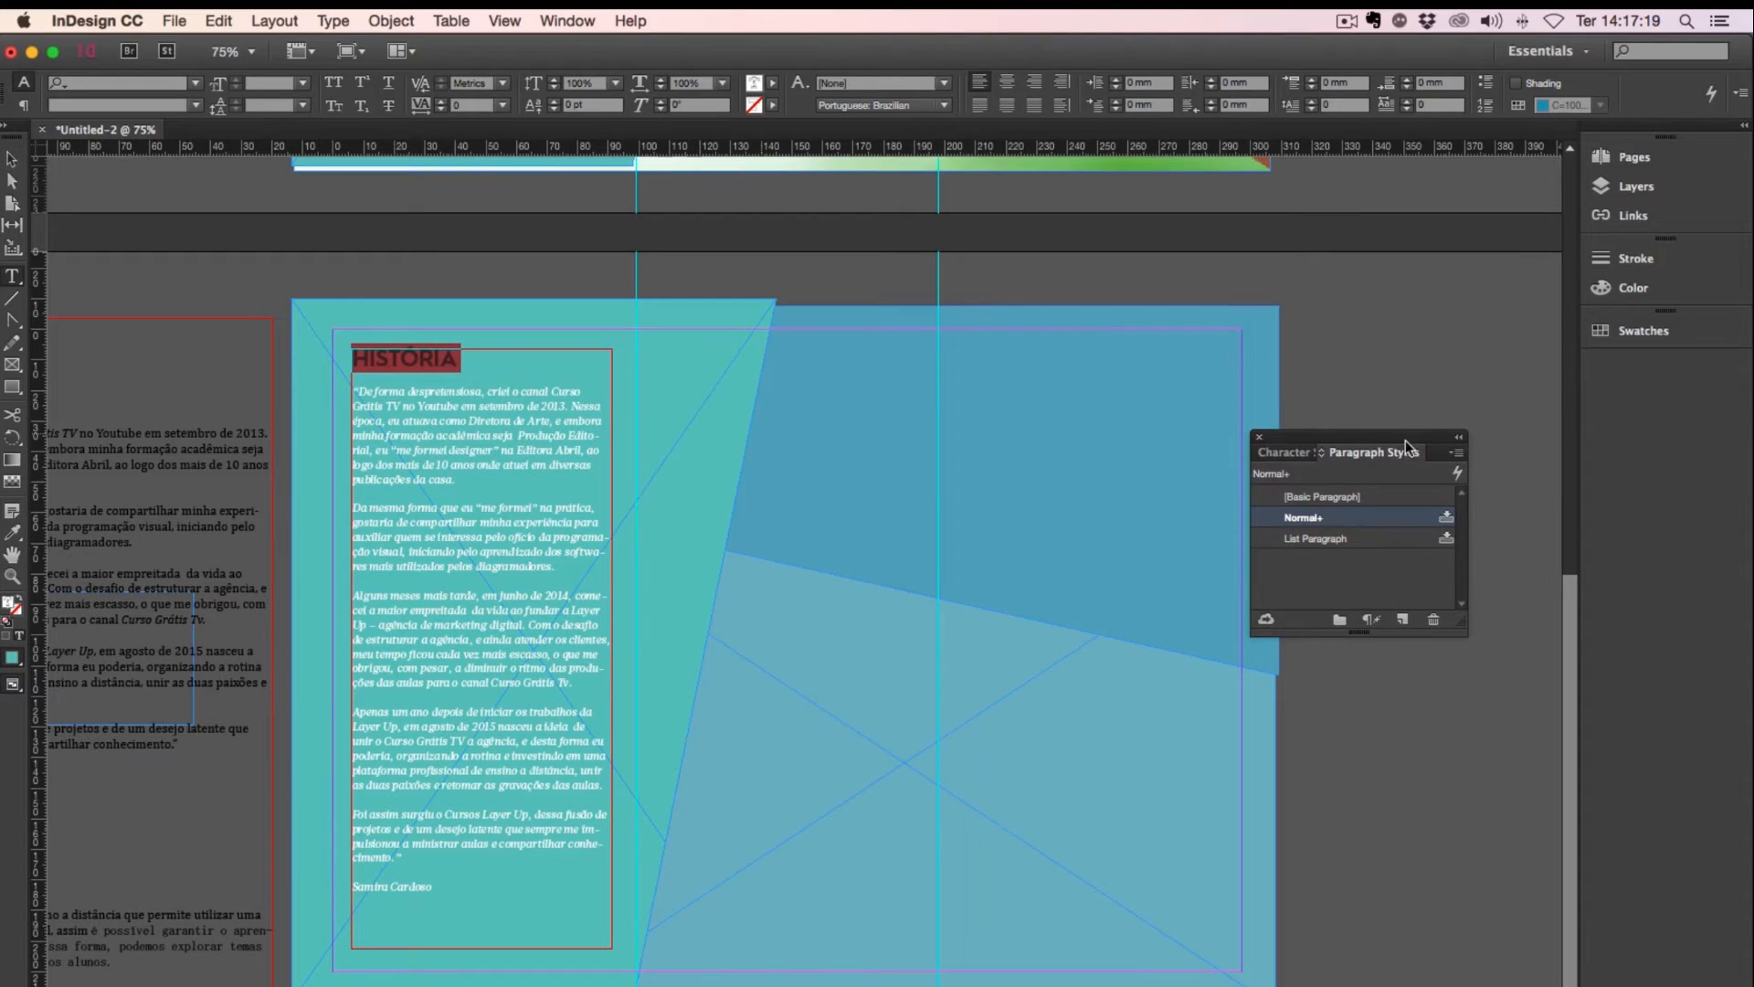
Step: Create a paragraph style named "Titulo pág Interna" from the formatting of the "HISTÓRIA" title
{"action": "left_click", "coordinate": [412, 356]}
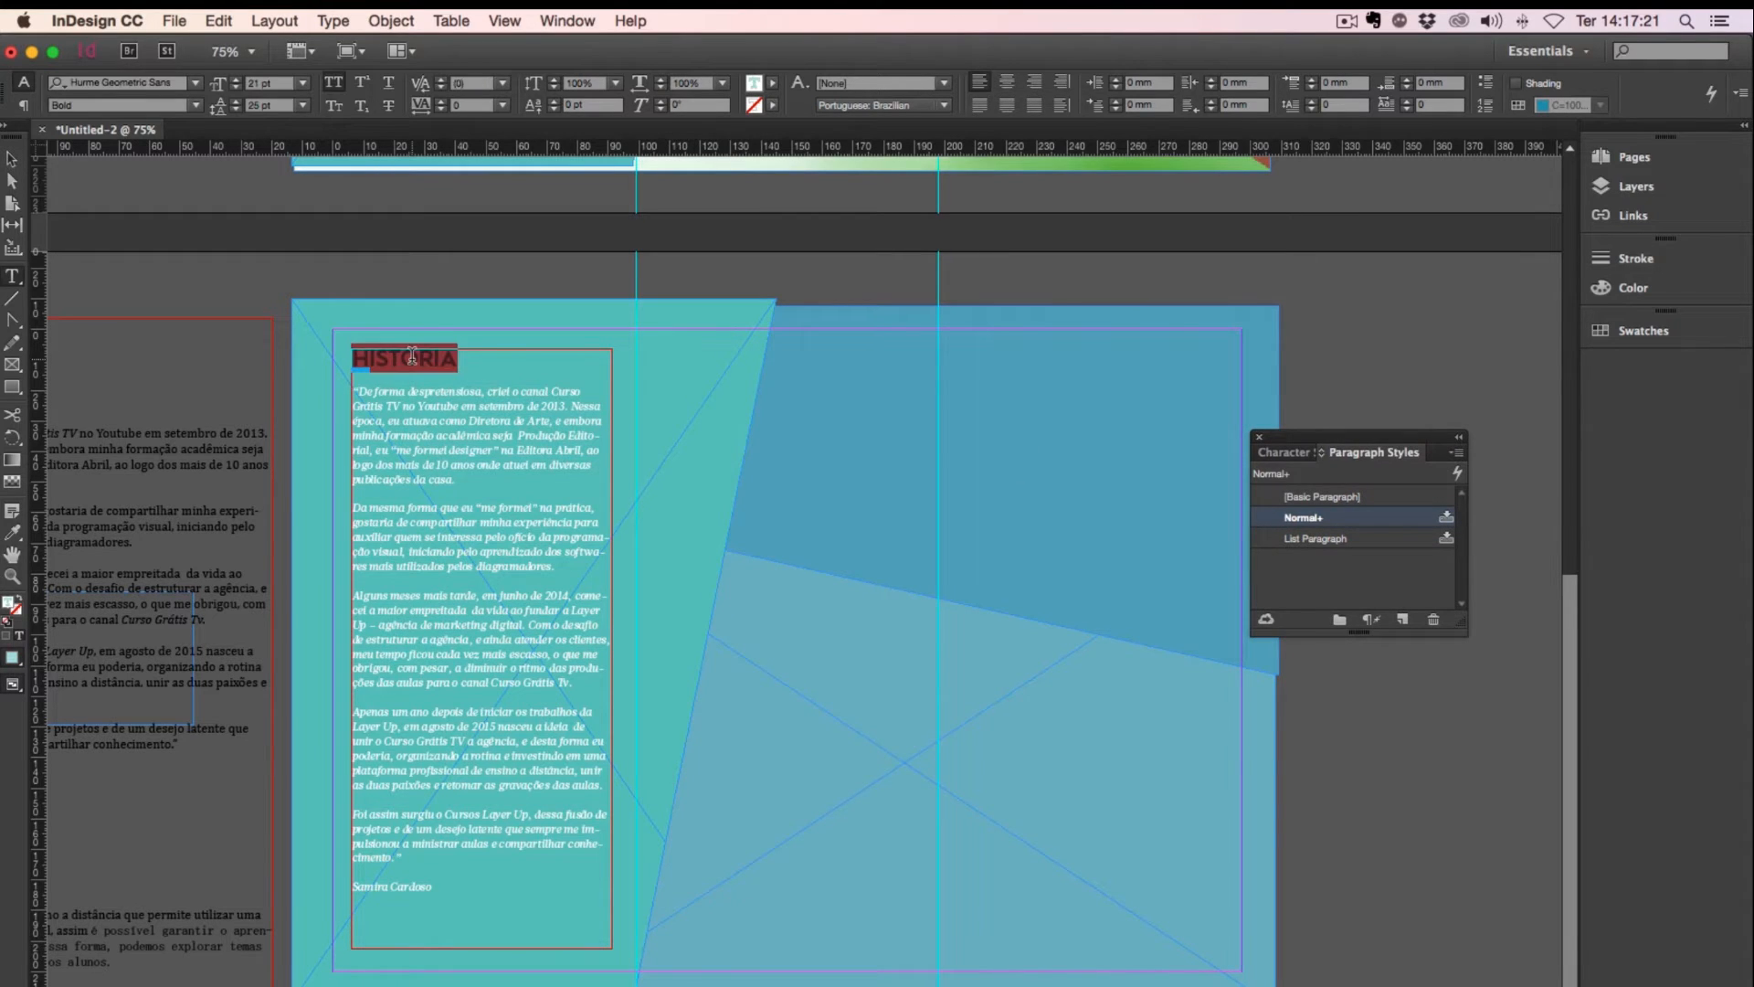
{"action": "left_click", "coordinate": [1457, 453]}
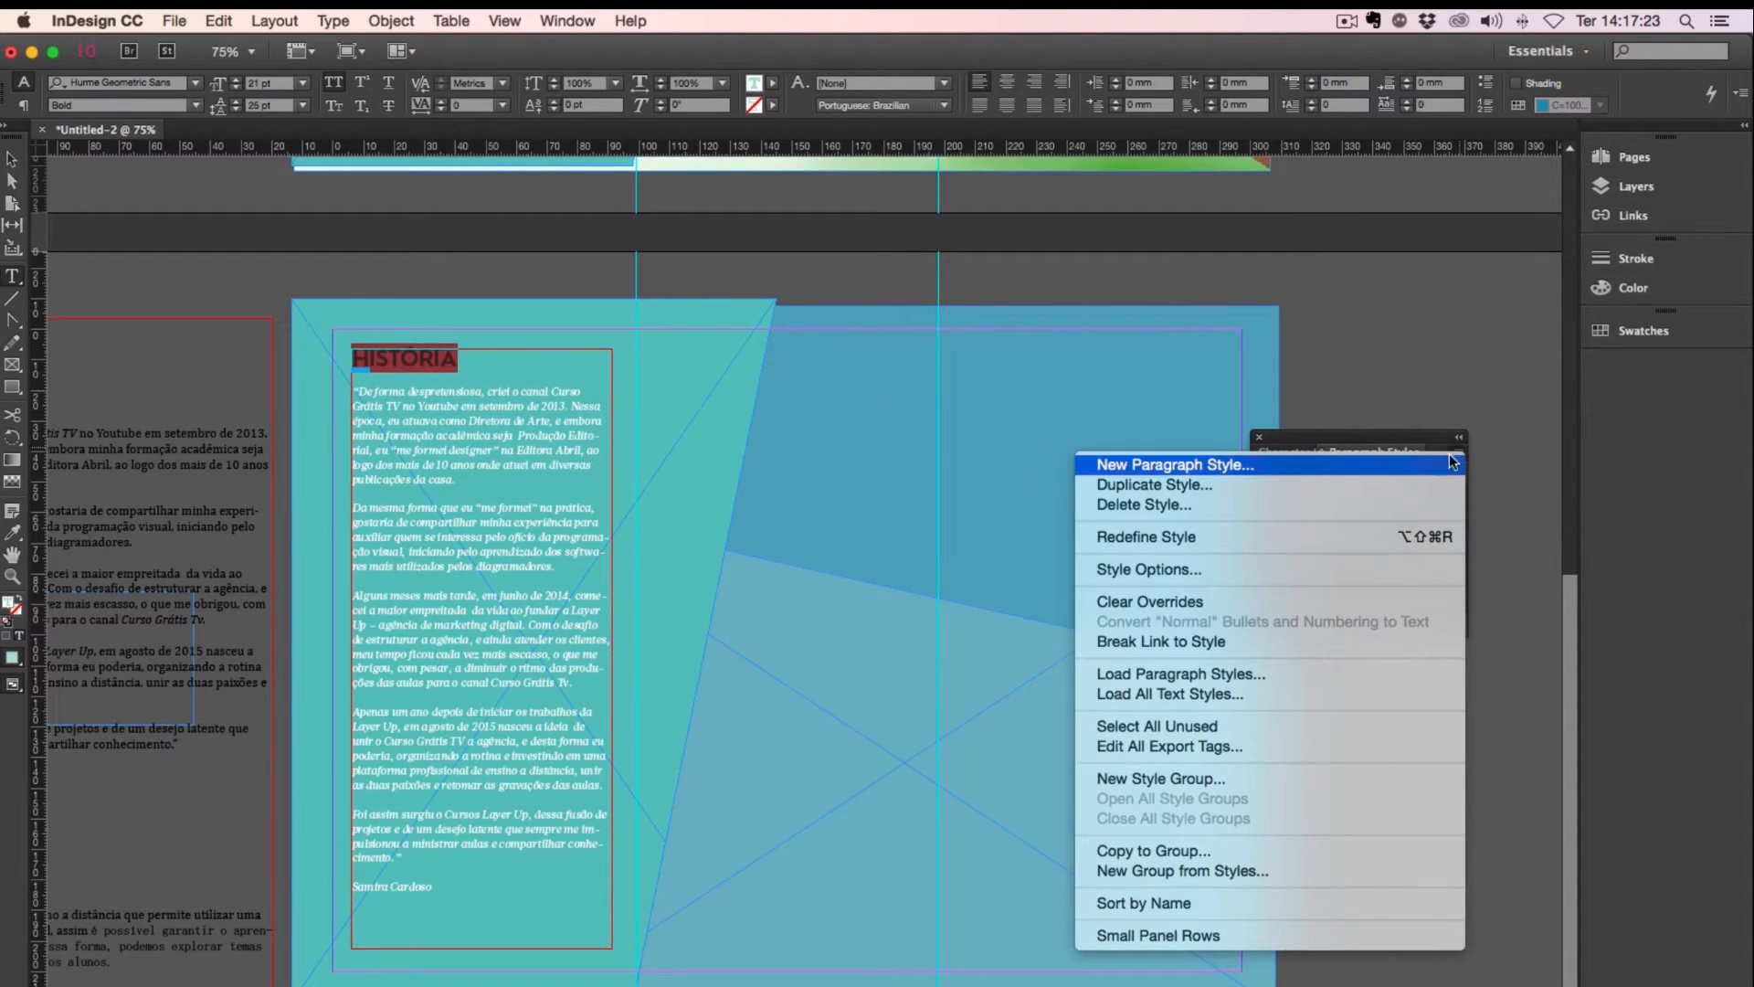
{"action": "left_click", "coordinate": [1208, 466]}
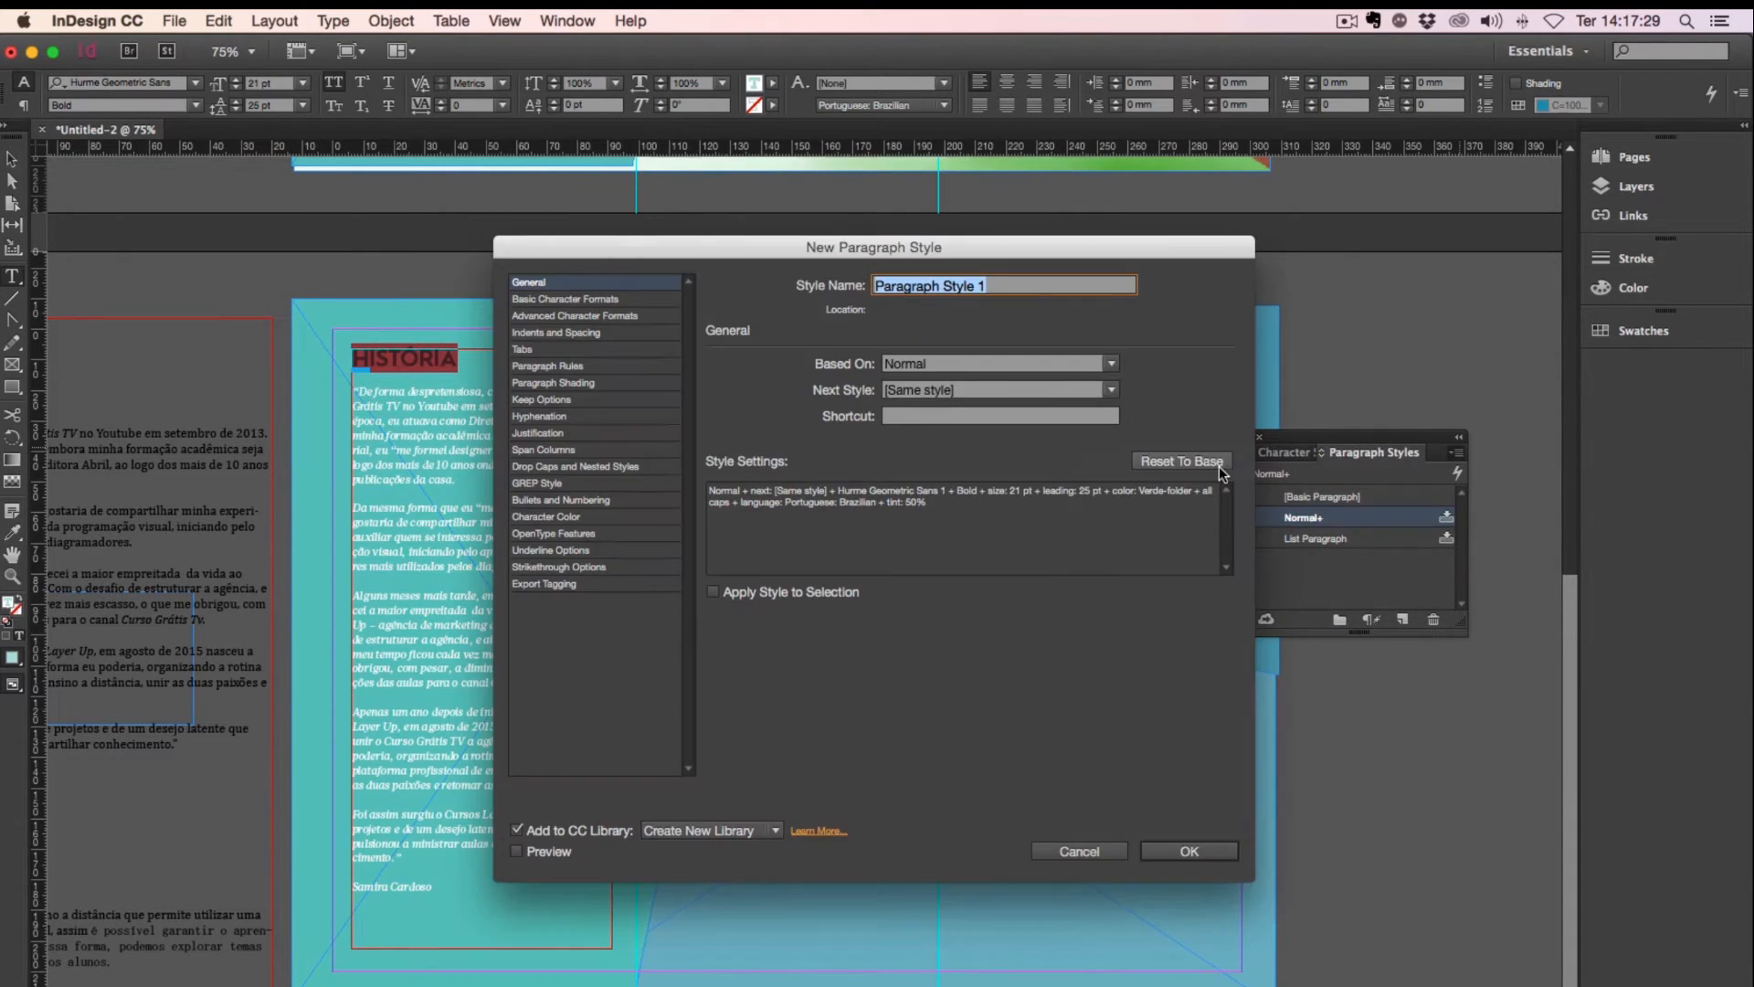
{"action": "left_click_drag", "start_coordinate": [660, 254], "coordinate": [825, 259]}
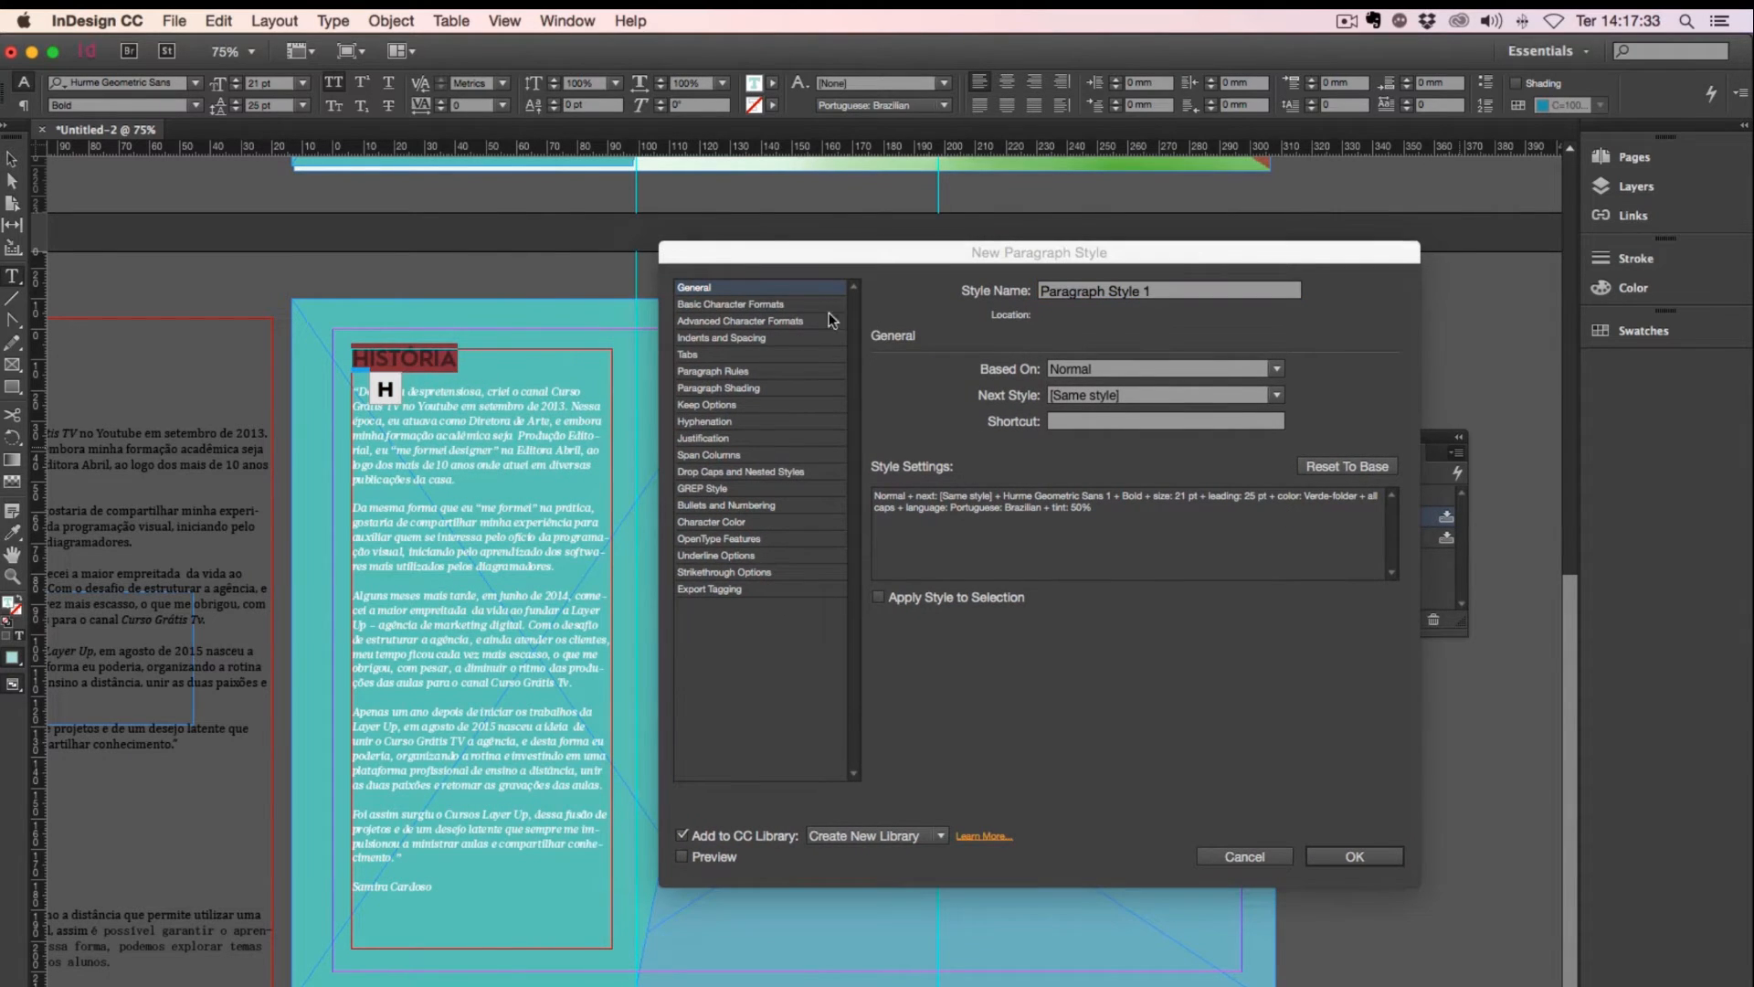
{"action": "left_click", "coordinate": [779, 304]}
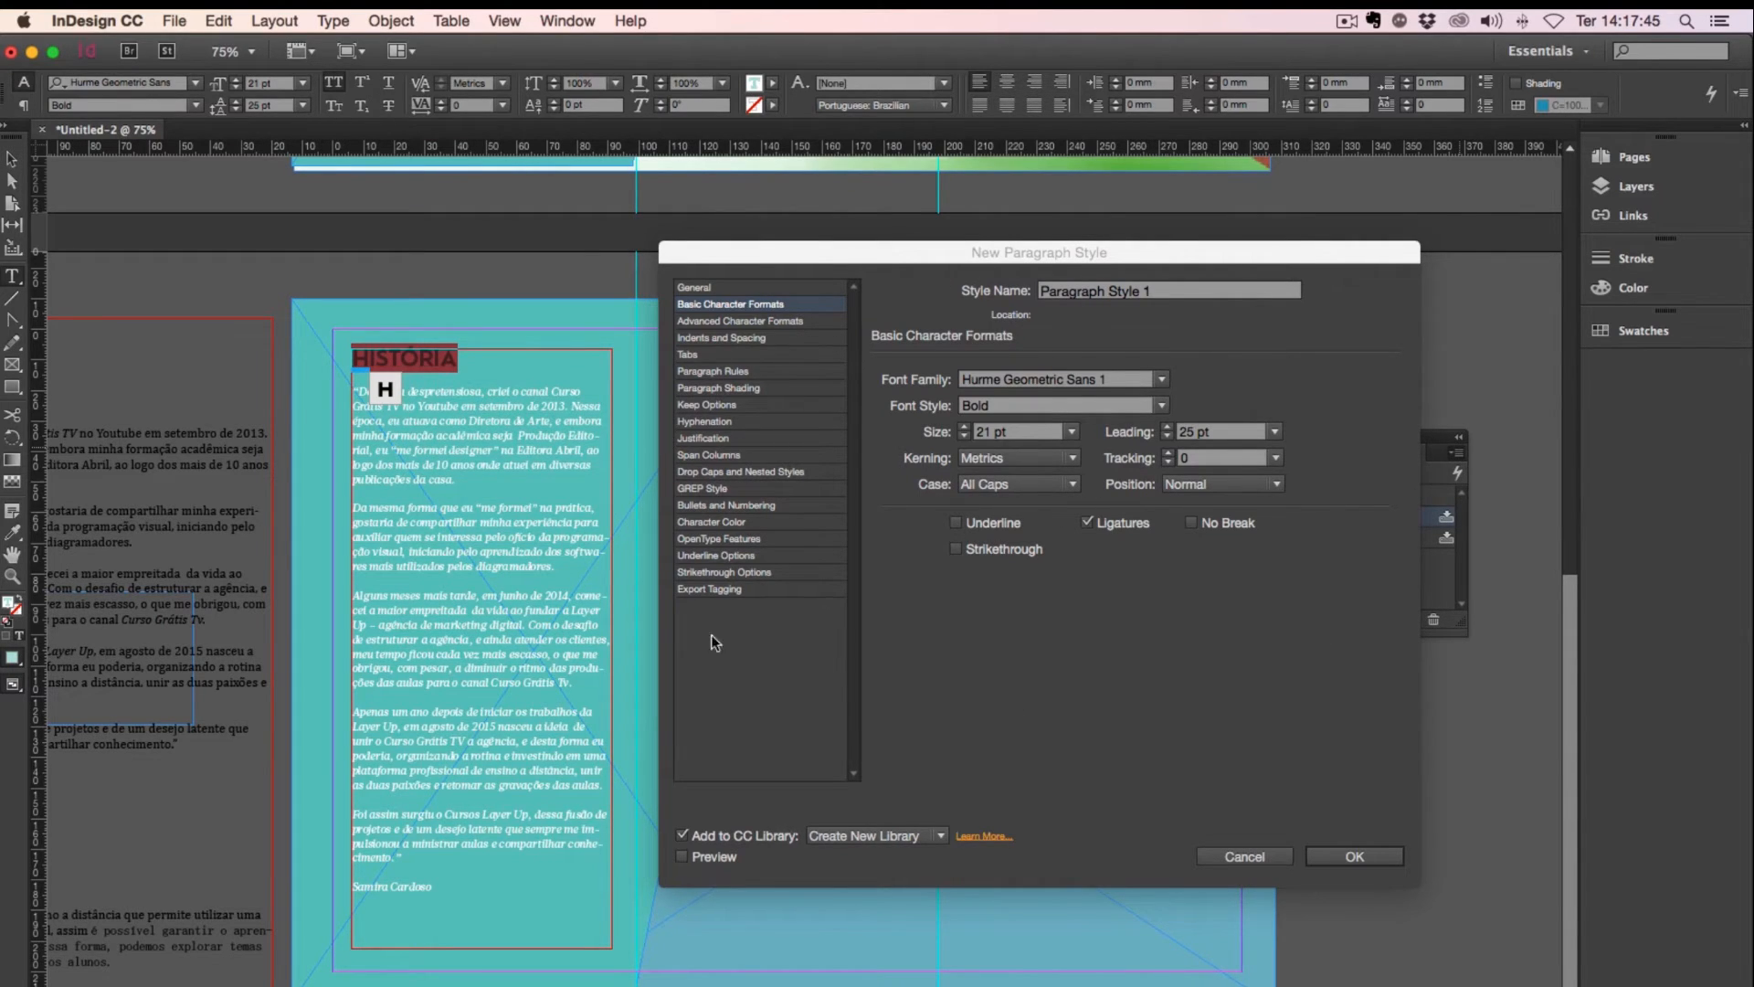
{"action": "left_click", "coordinate": [1161, 292]}
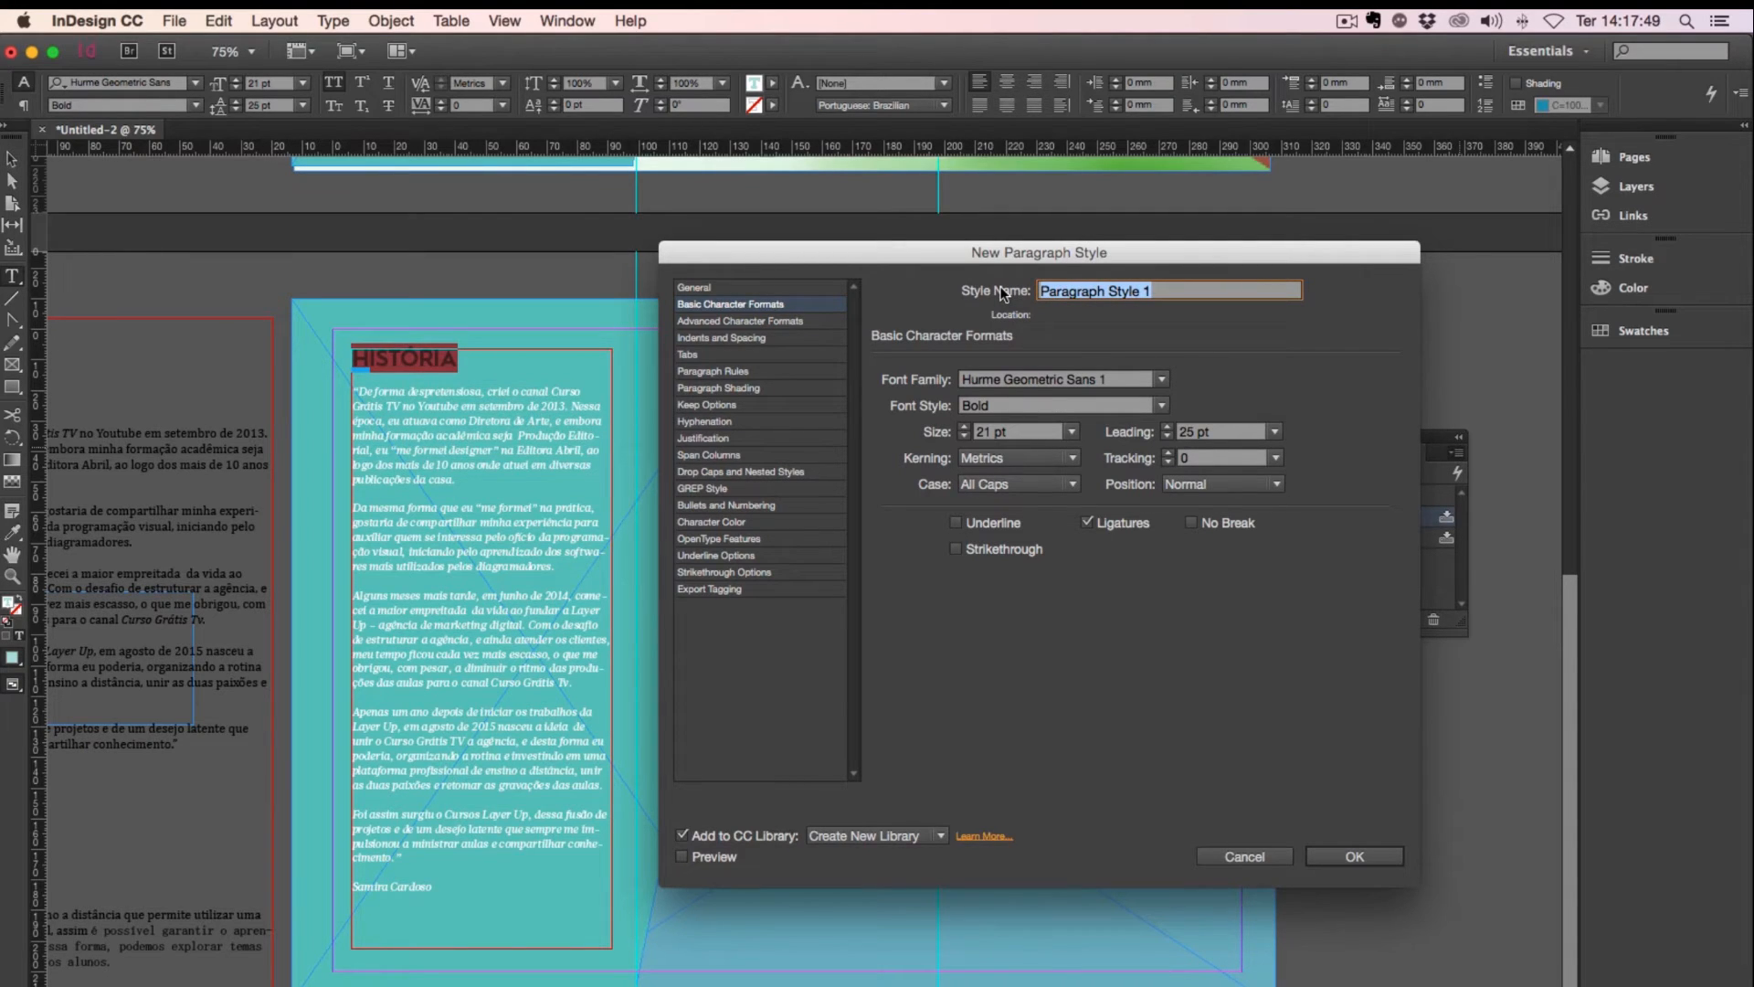
{"action": "type", "text": "Titulo pá"}
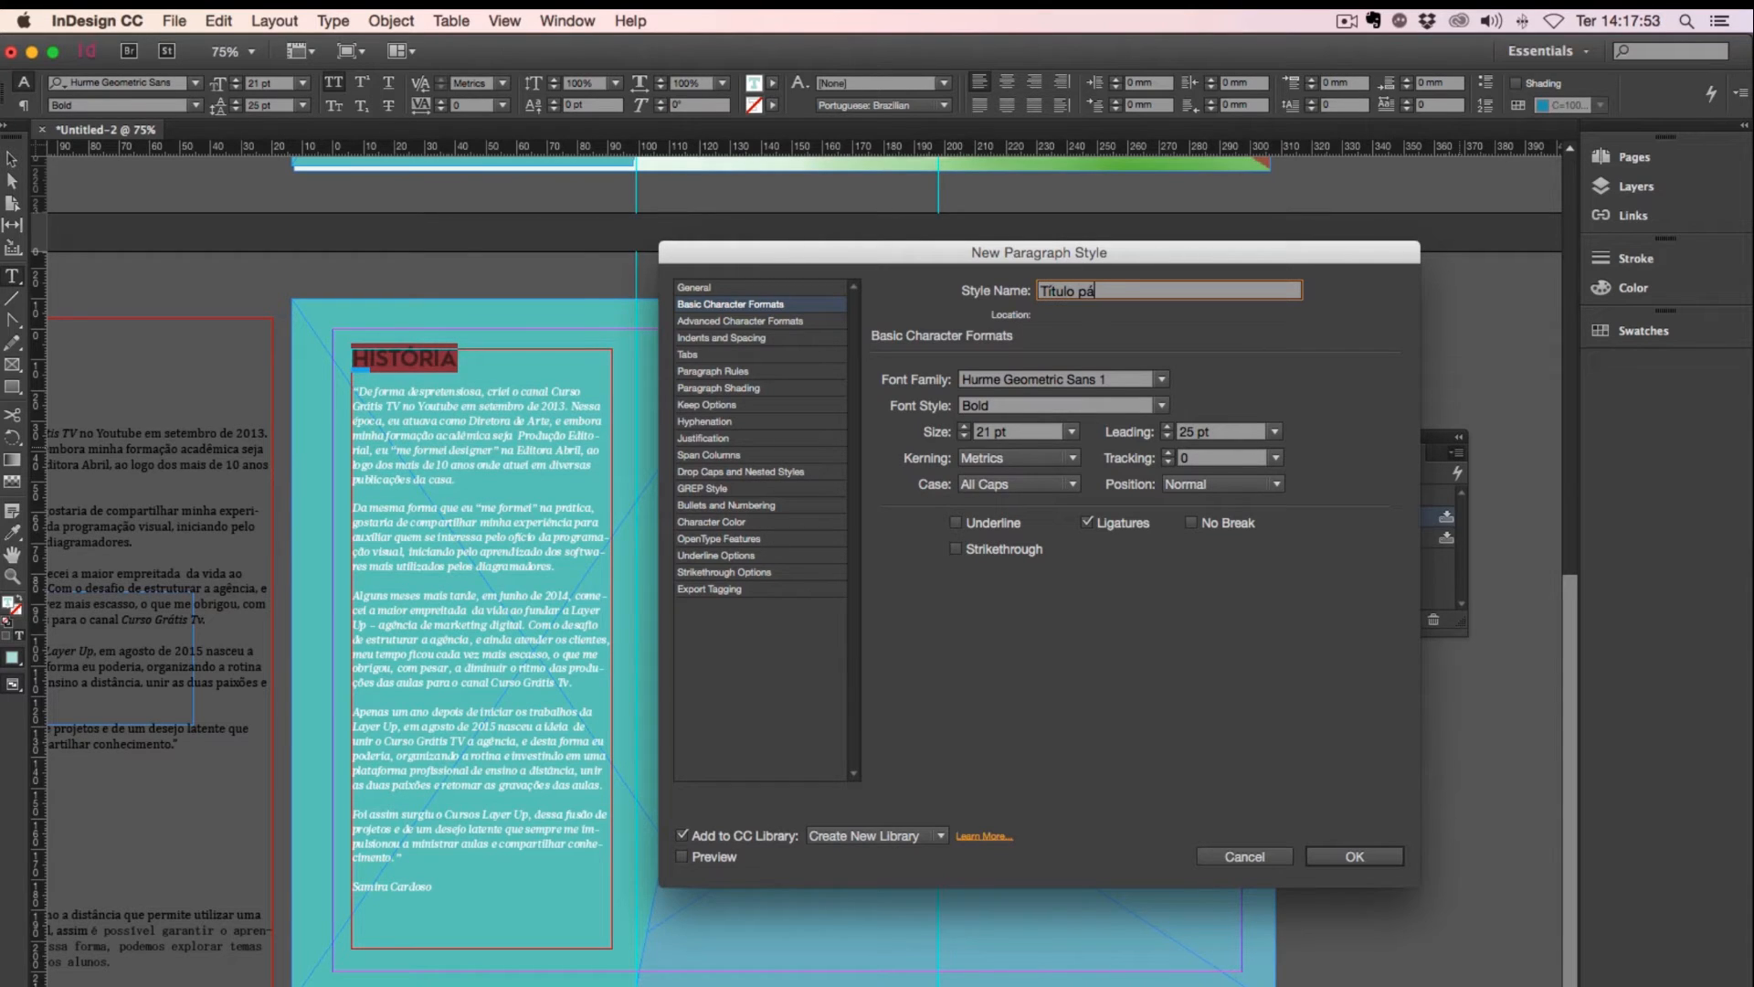
{"action": "type", "text": "g Interna"}
{"action": "left_click", "coordinate": [1375, 857]}
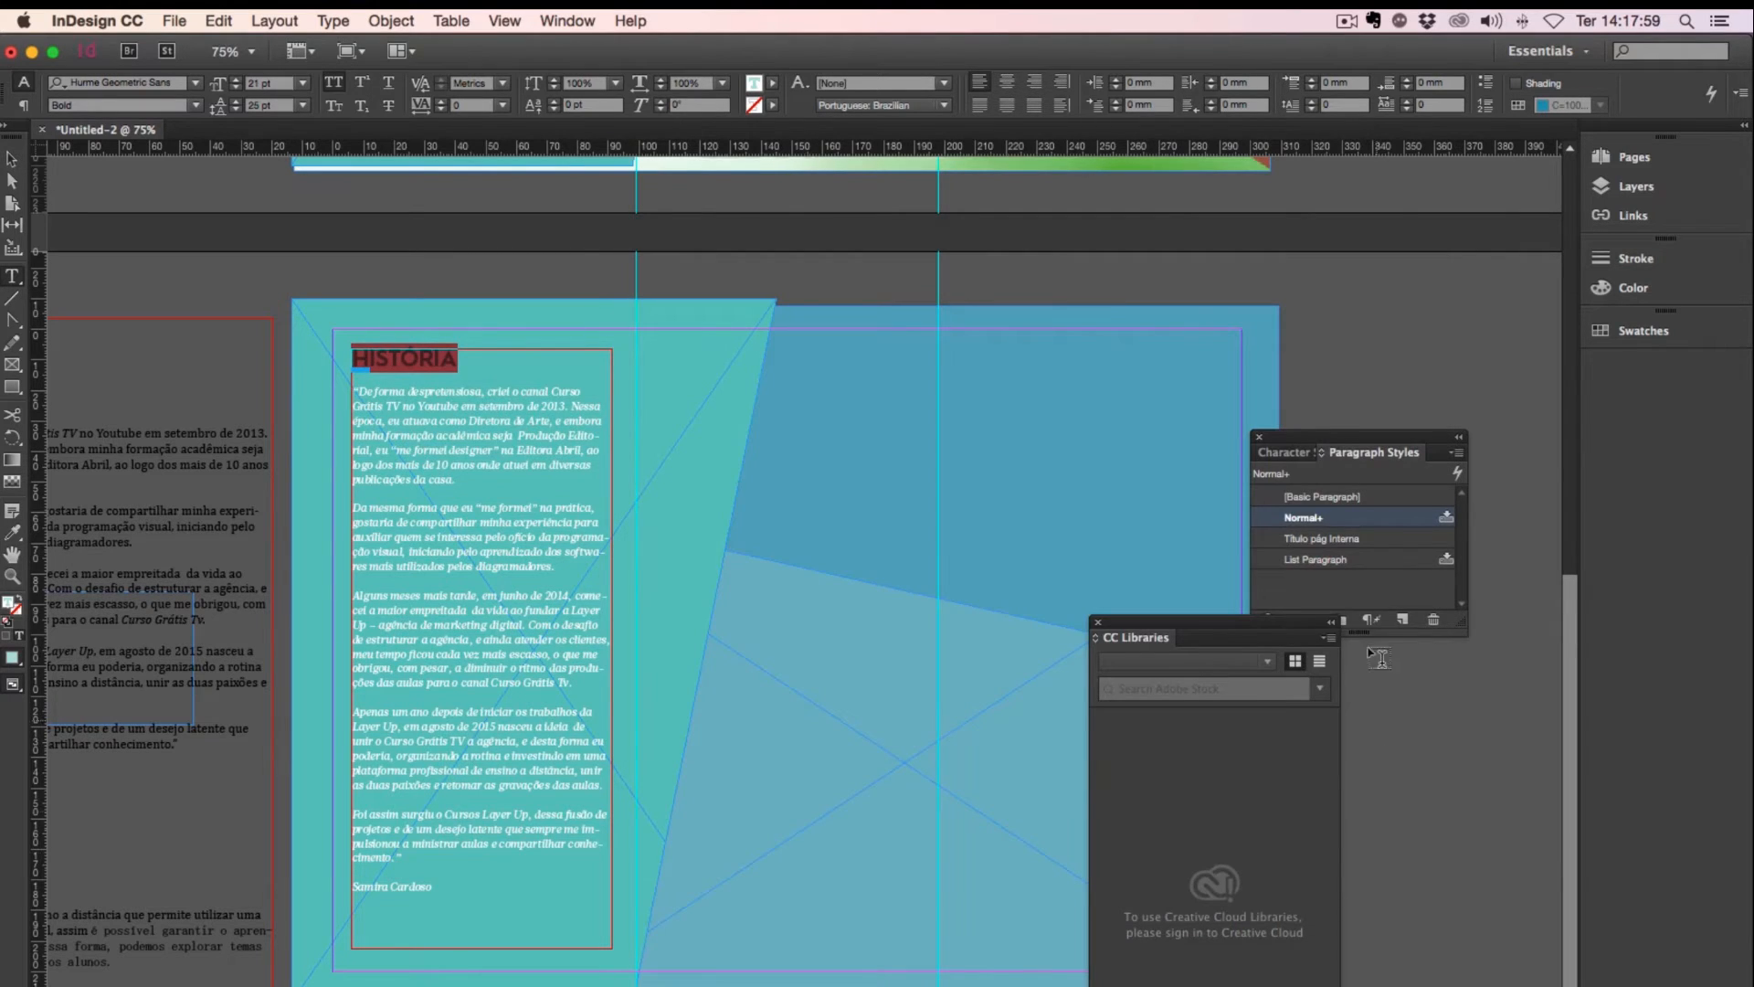
Step: Dock the character and paragraph styles below the swatches and close CC Libraries
{"action": "left_click_drag", "start_coordinate": [1334, 442], "coordinate": [1637, 380]}
{"action": "left_click", "coordinate": [1098, 622]}
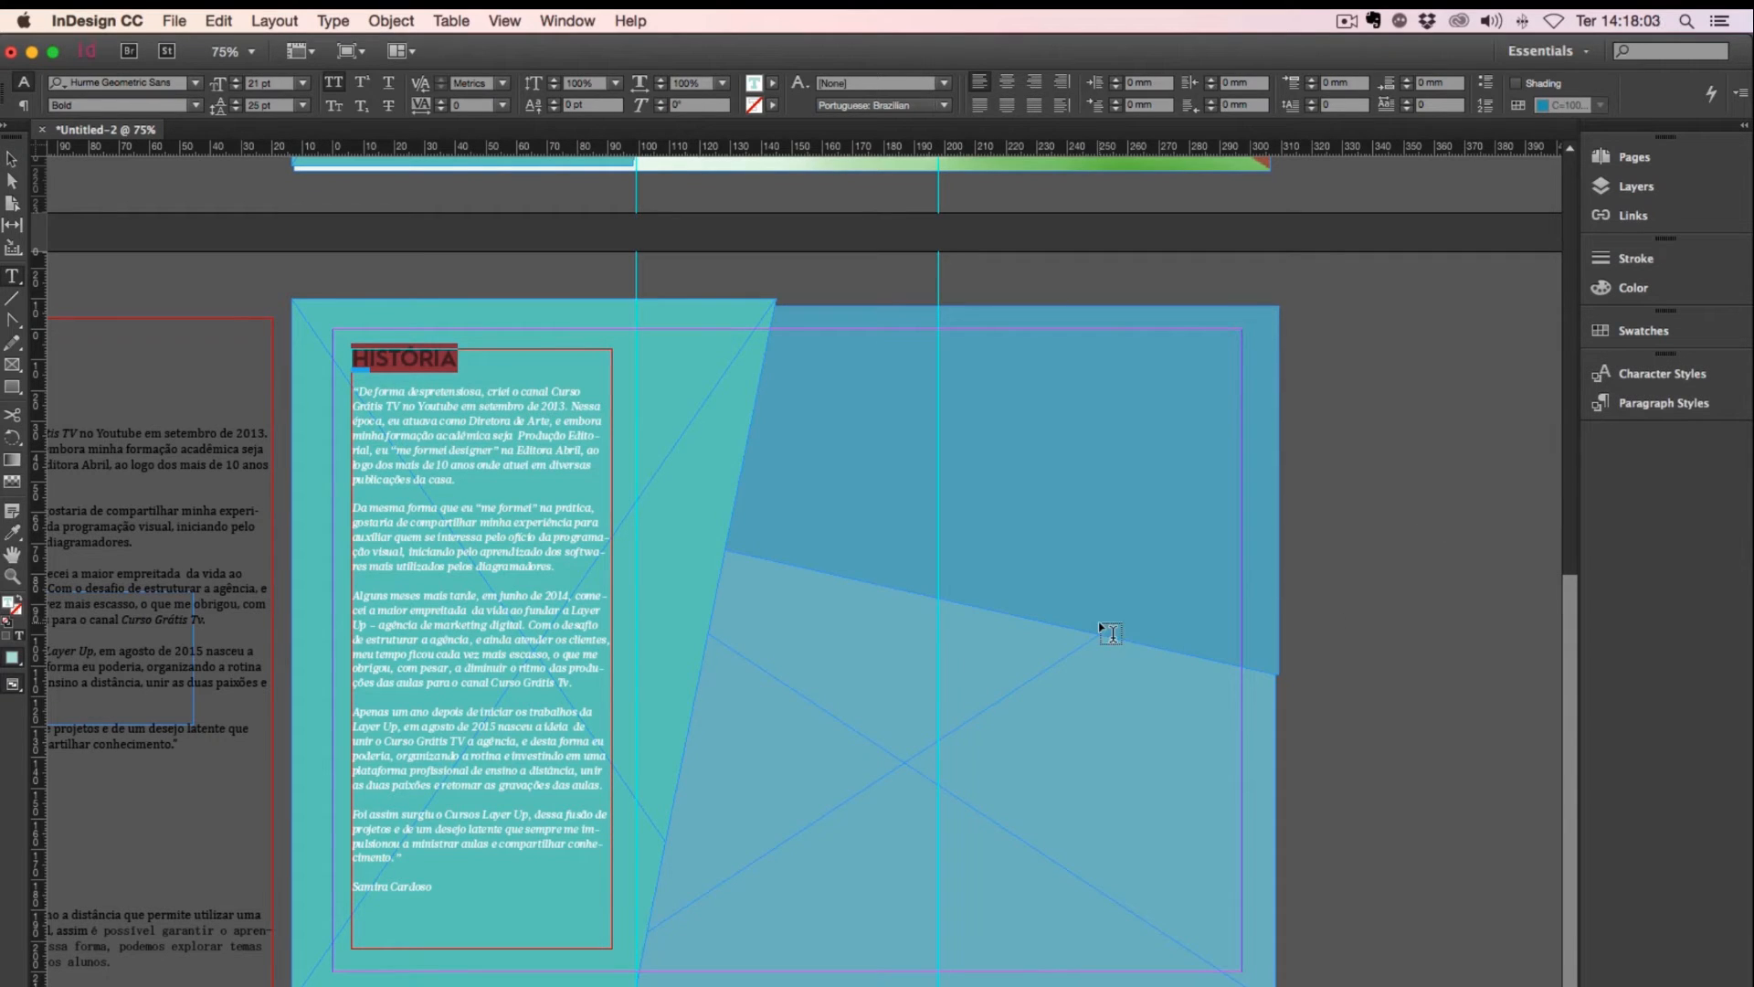
{"action": "left_click", "coordinate": [489, 443]}
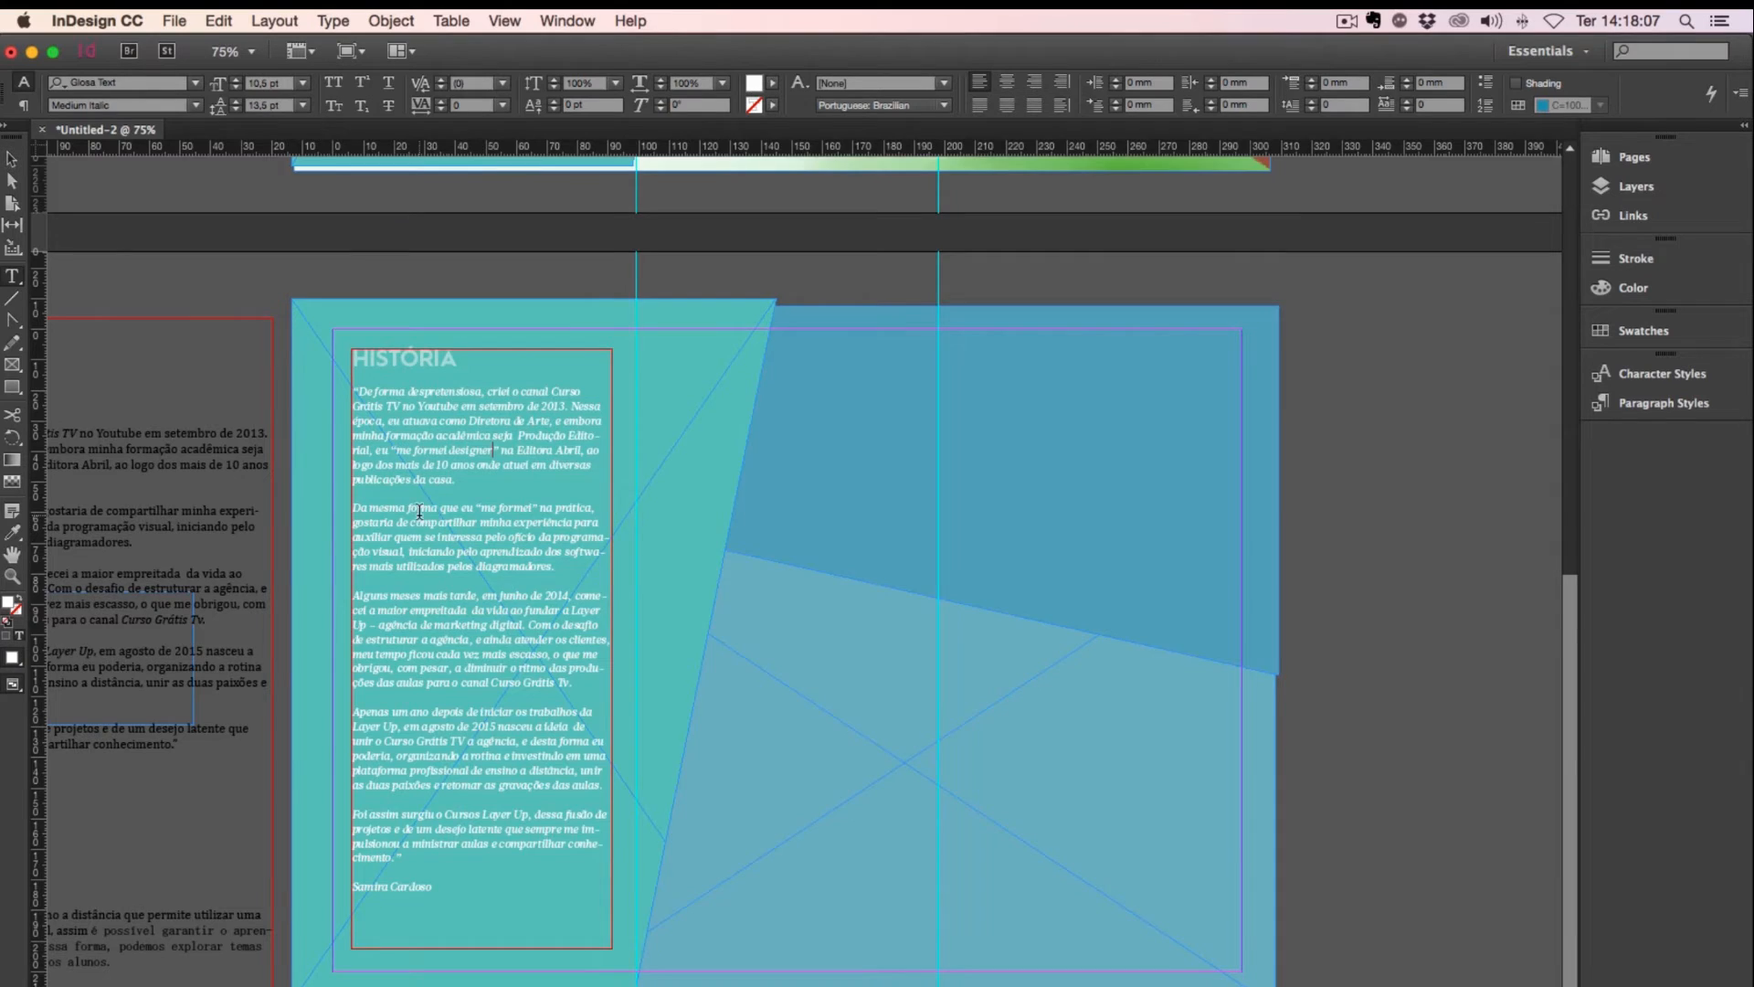
Step: Delete the already placed "Página 4" text and its leftover blank lines from the source text frame on the pasteboard
{"action": "scroll", "coordinate": [418, 510], "scroll_direction": "left", "scroll_amount": 10}
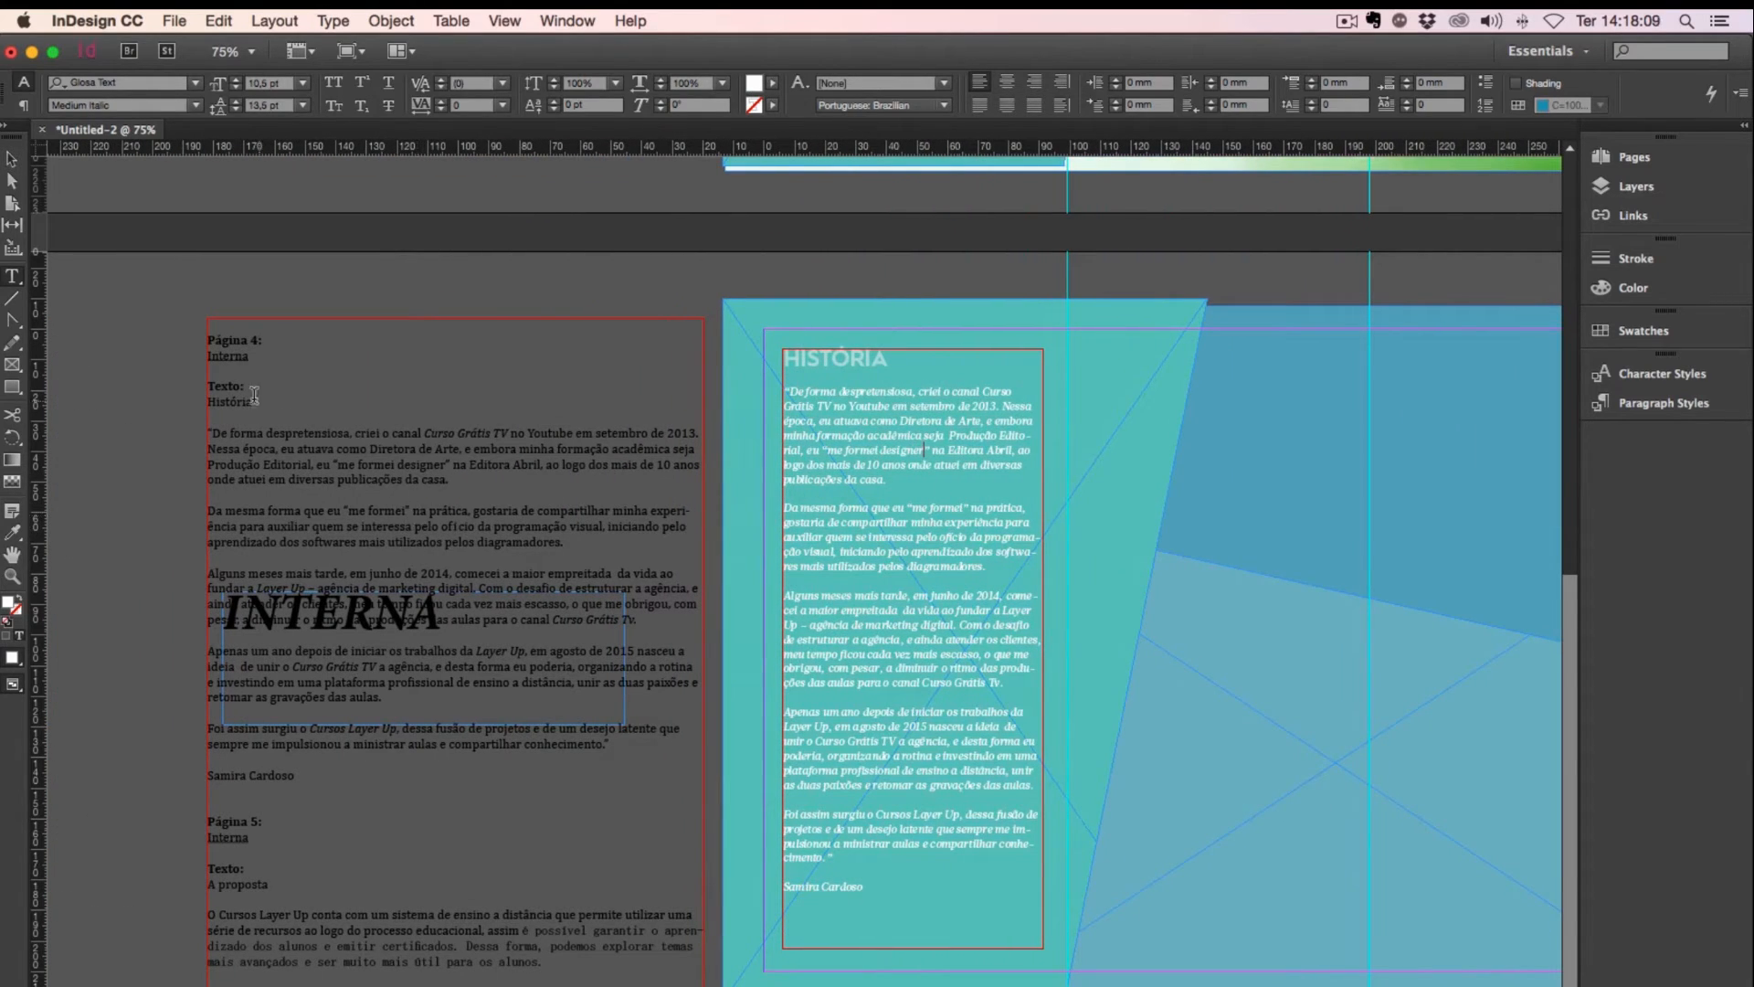
{"action": "left_click_drag", "start_coordinate": [213, 341], "coordinate": [396, 775]}
{"action": "key", "text": "BackSpace"}
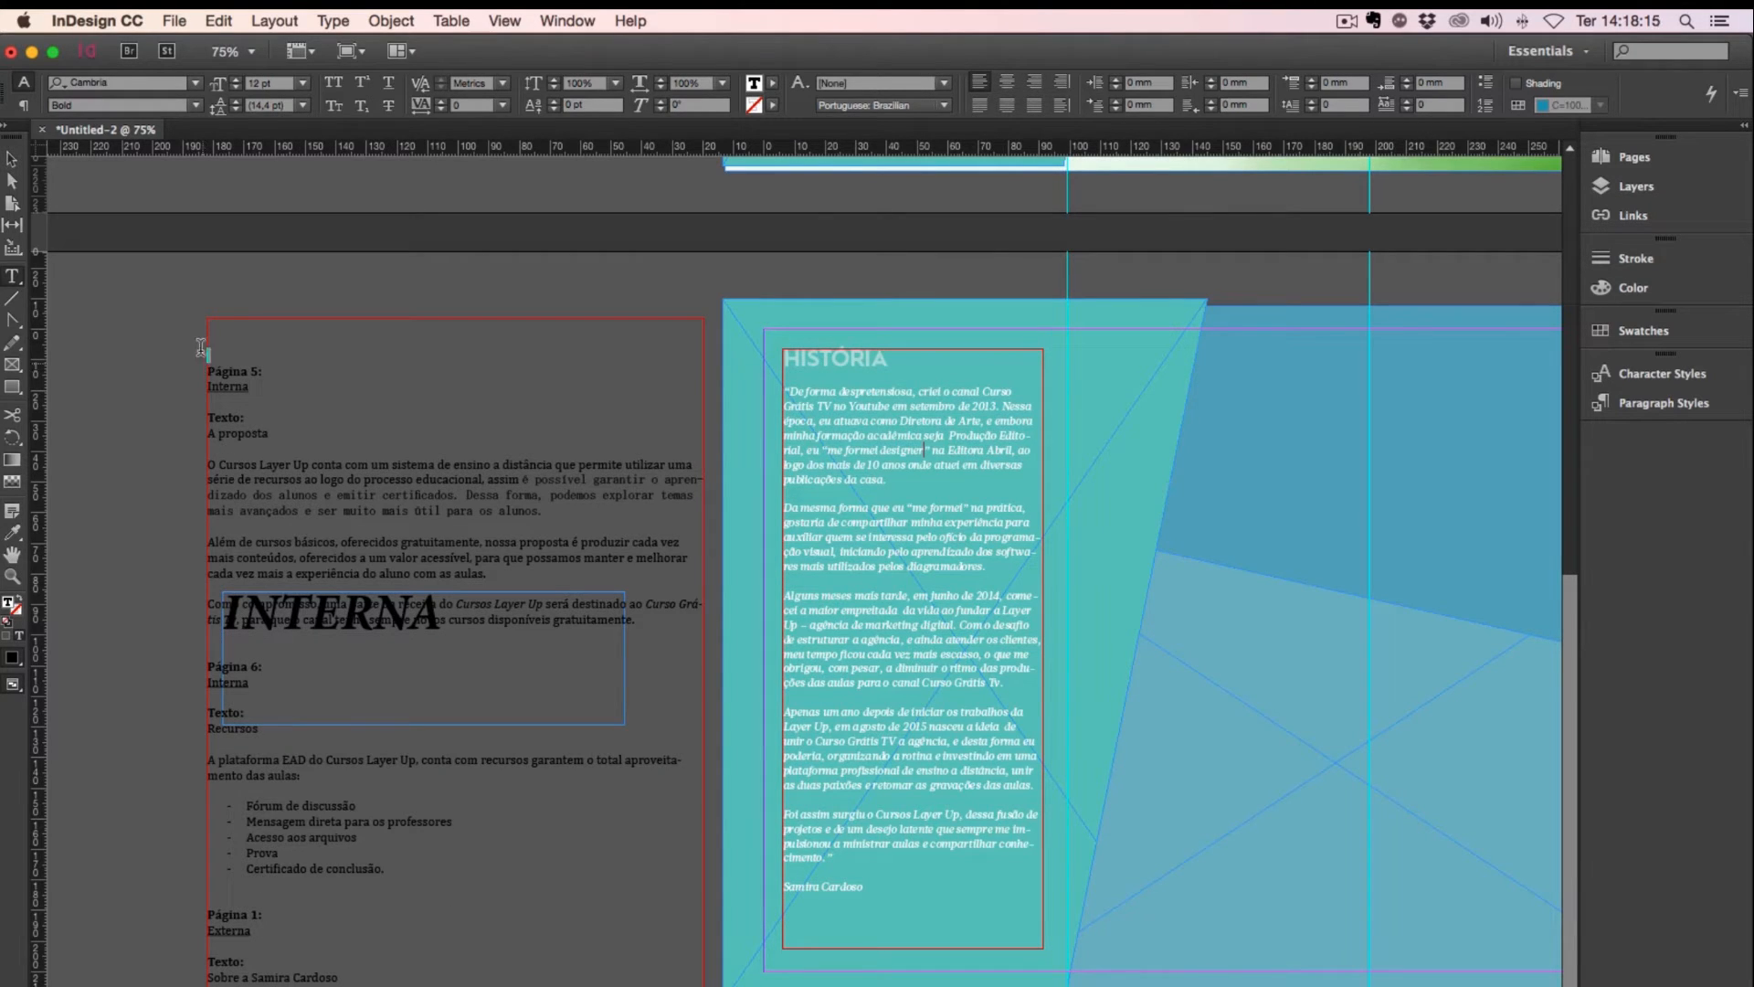
{"action": "key", "text": "Delete"}
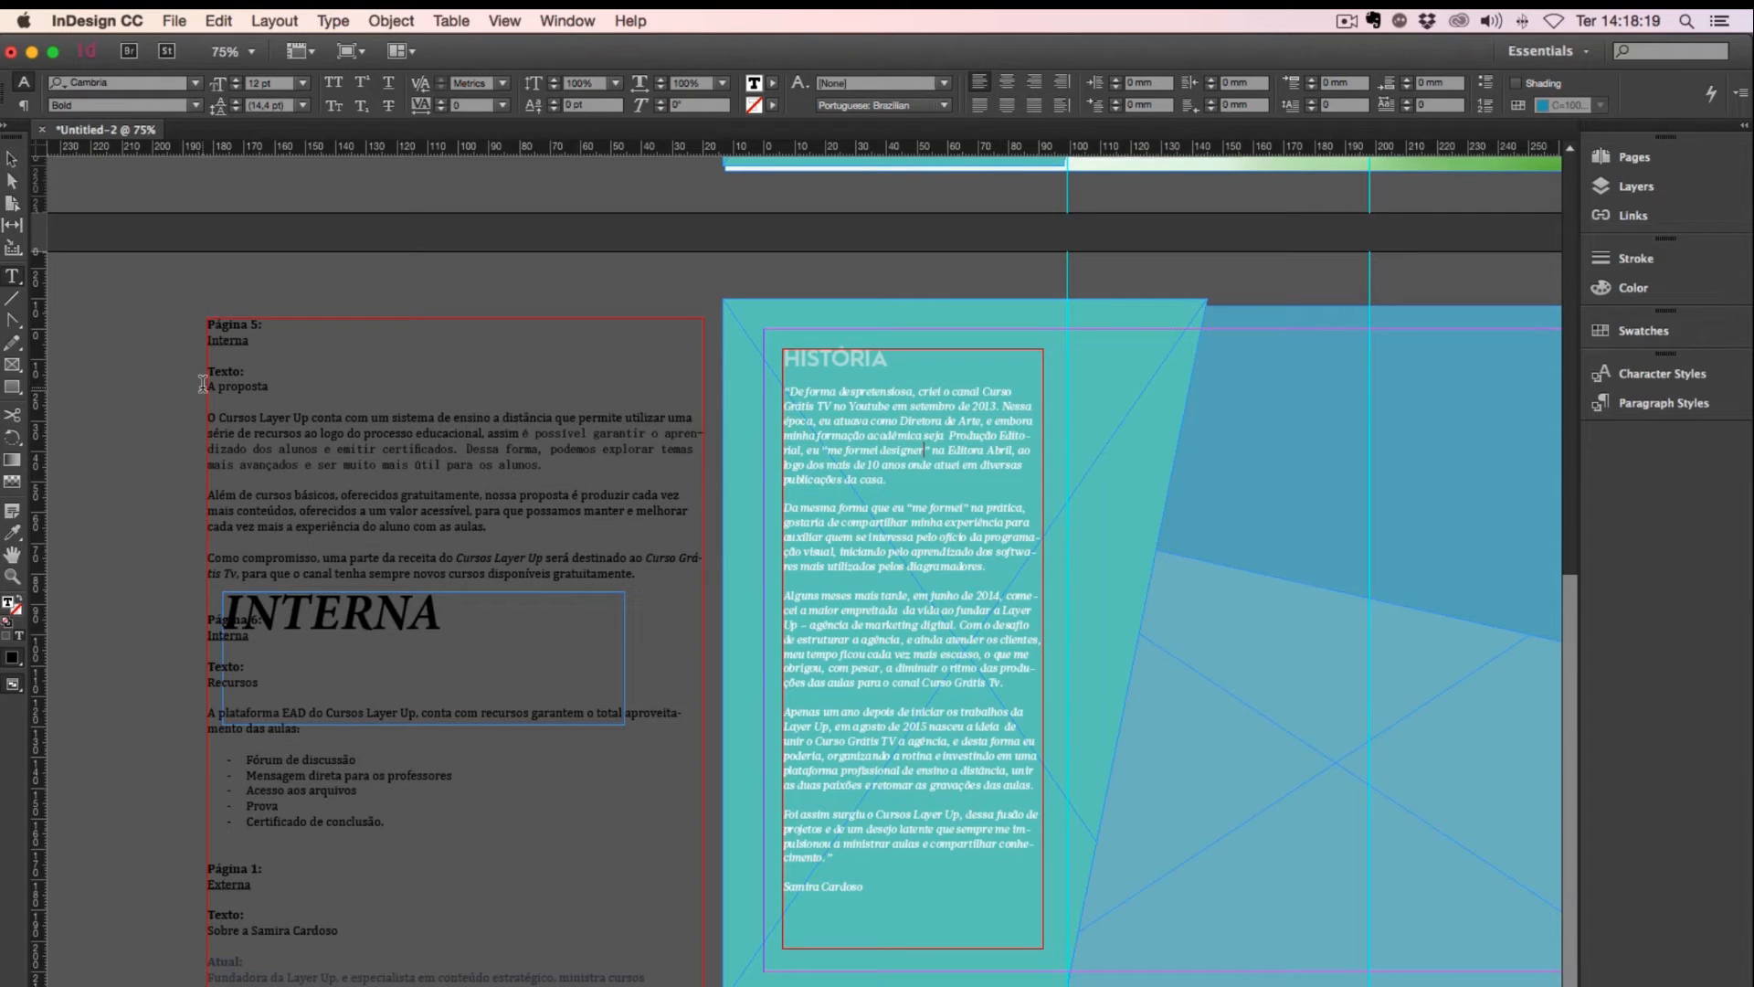
Step: Copy the "A proposta" heading and paragraphs from the source text into a new text frame on the upper dark-blue shape
{"action": "scroll", "coordinate": [205, 382], "scroll_direction": "right", "scroll_amount": 1}
{"action": "scroll", "coordinate": [205, 383], "scroll_direction": "right", "scroll_amount": 5}
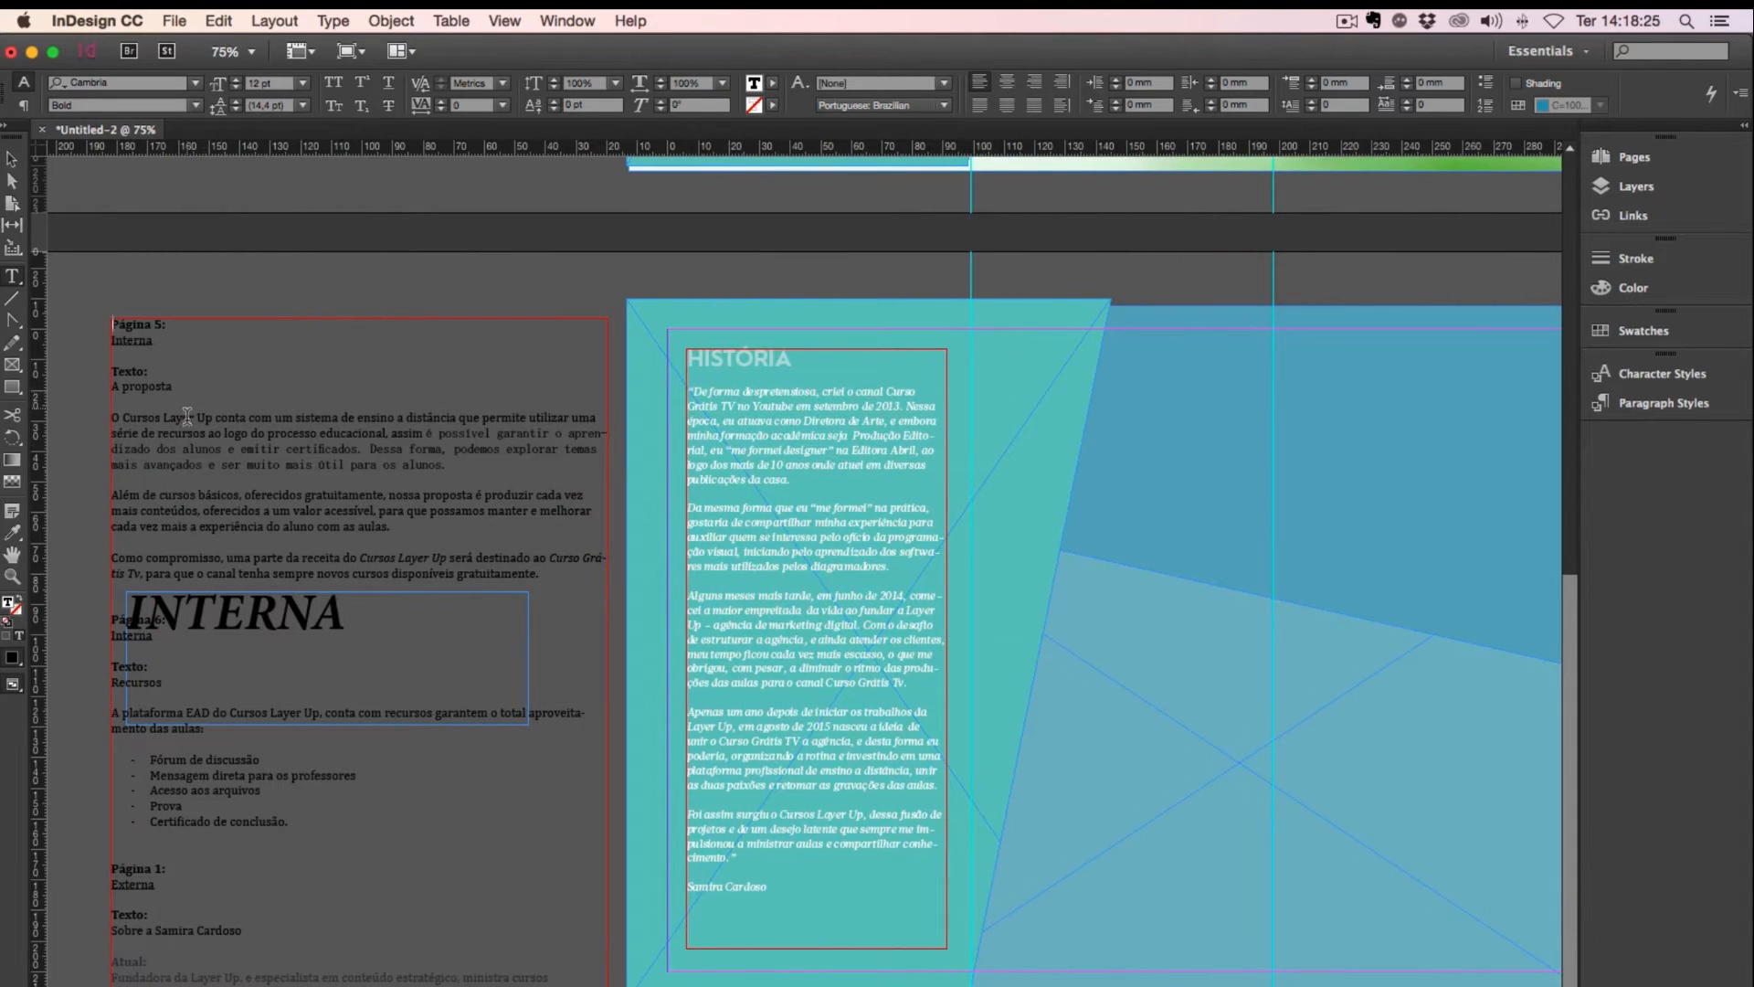
{"action": "left_click_drag", "start_coordinate": [551, 576], "coordinate": [106, 385]}
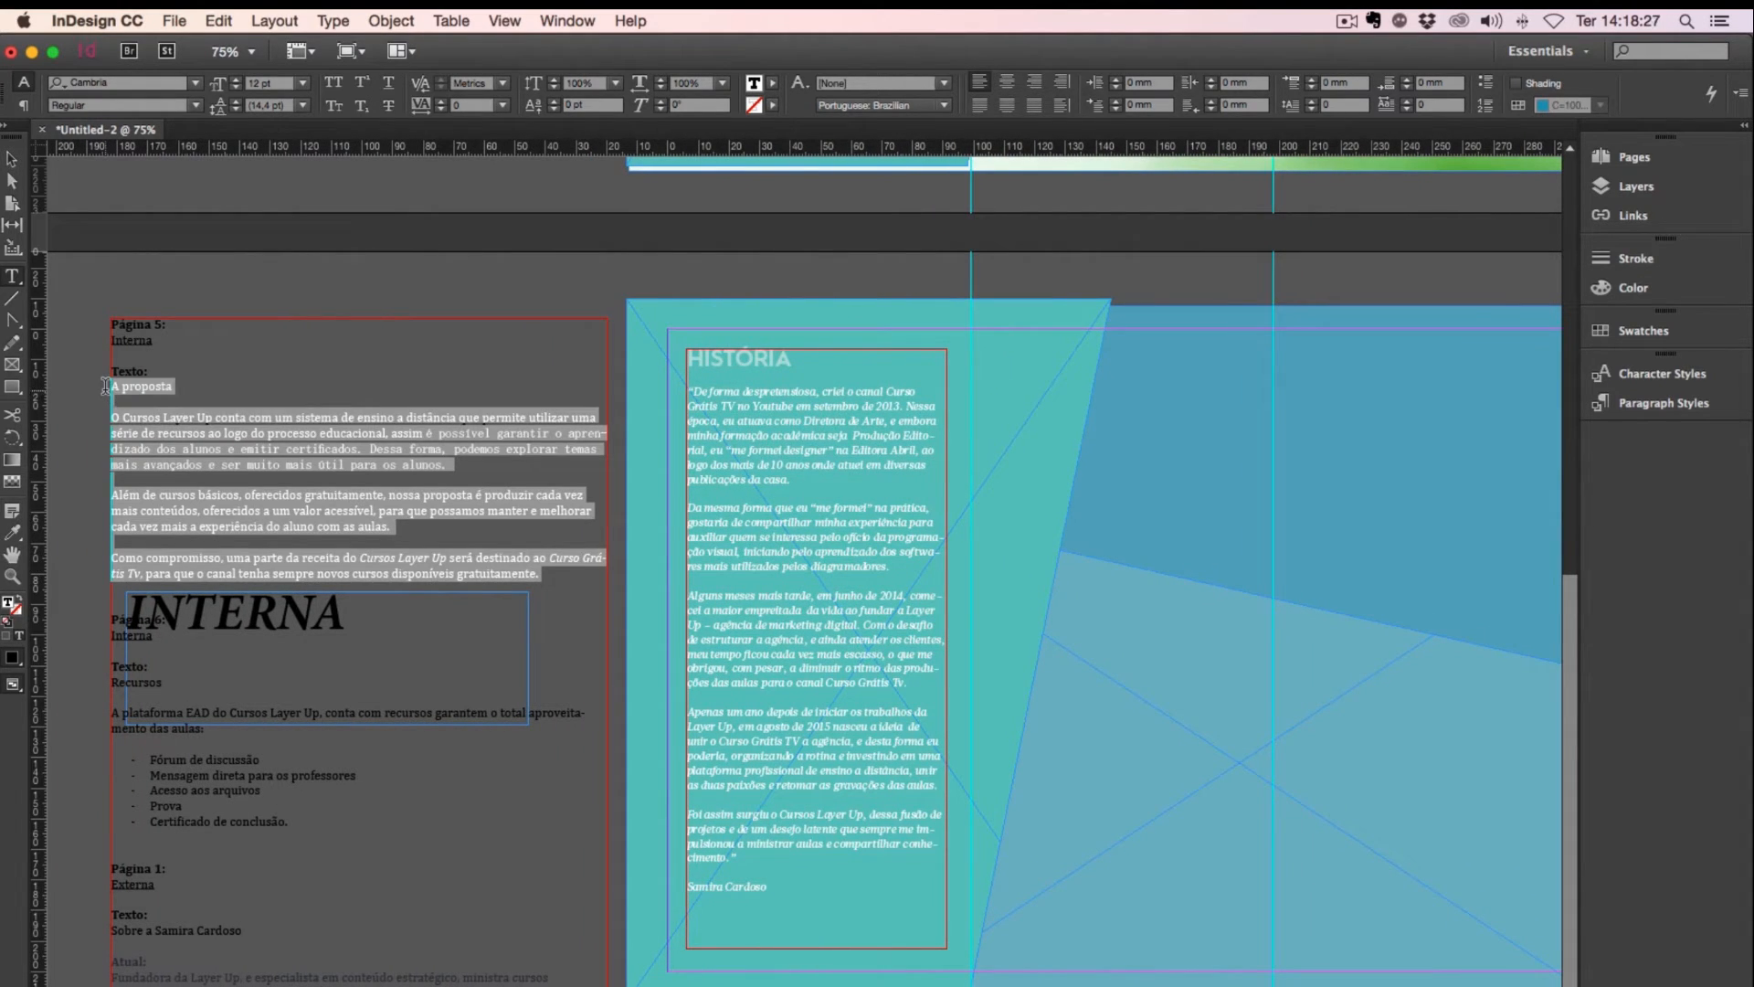
{"action": "scroll", "coordinate": [973, 498], "scroll_direction": "right", "scroll_amount": 7}
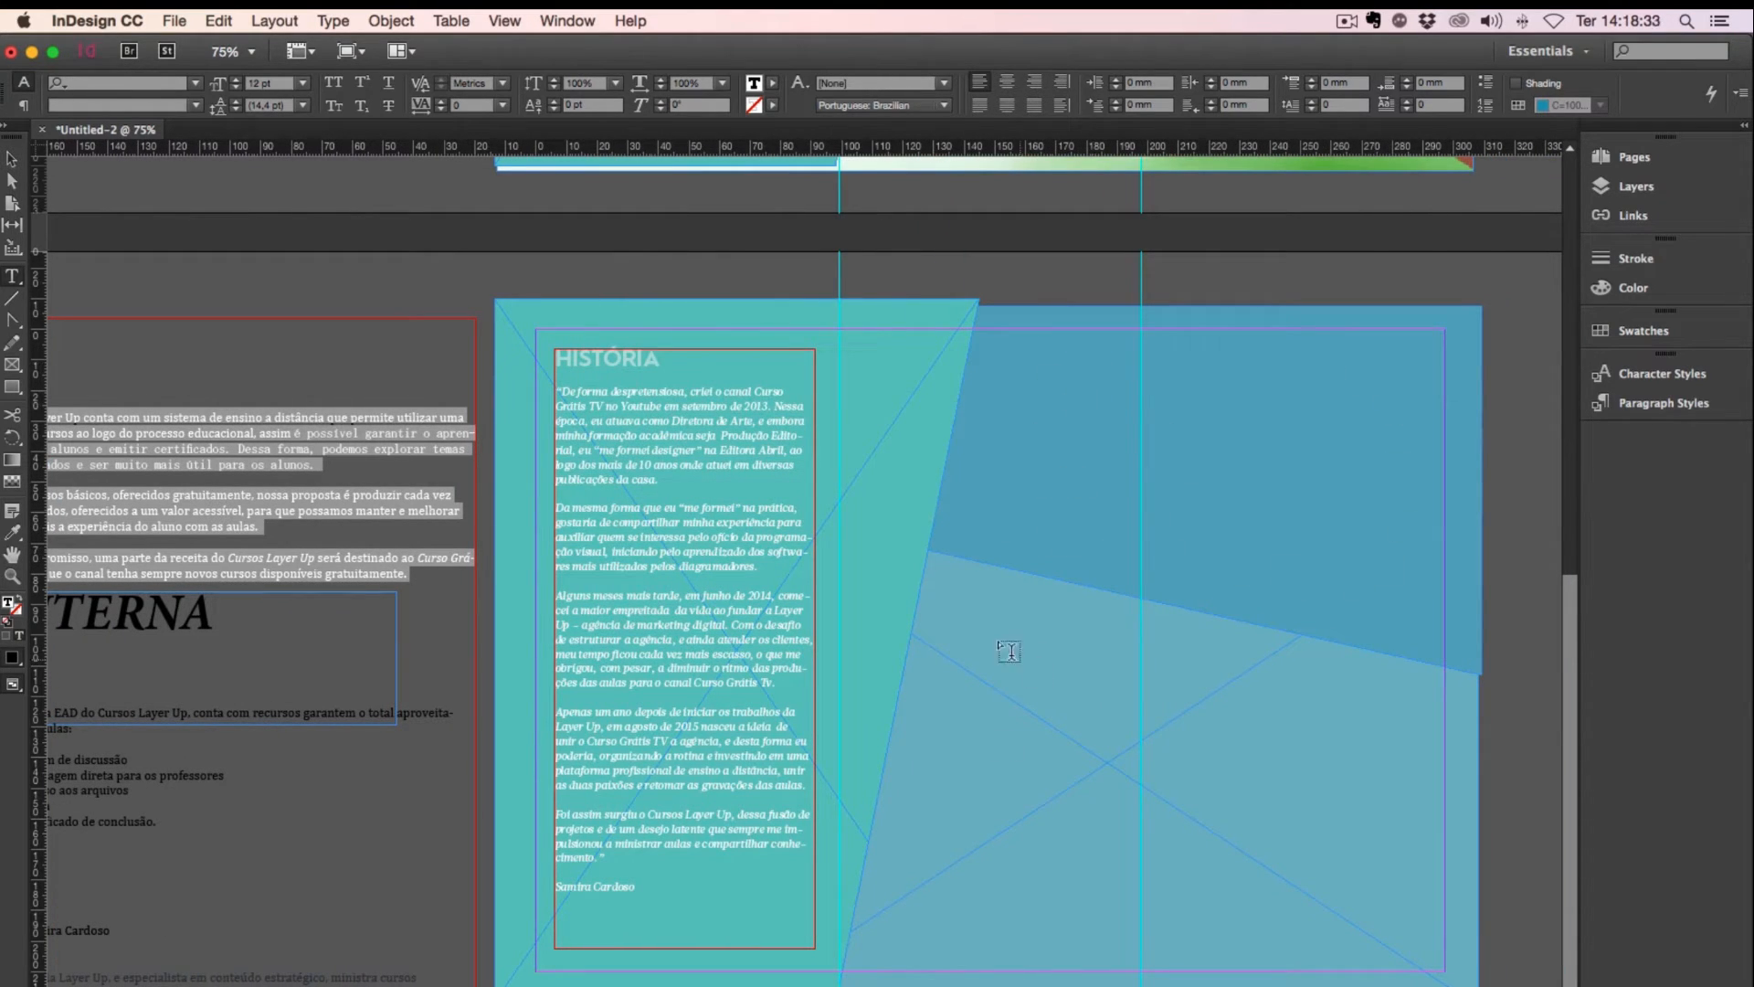
{"action": "scroll", "coordinate": [1139, 691], "scroll_direction": "left", "scroll_amount": 8}
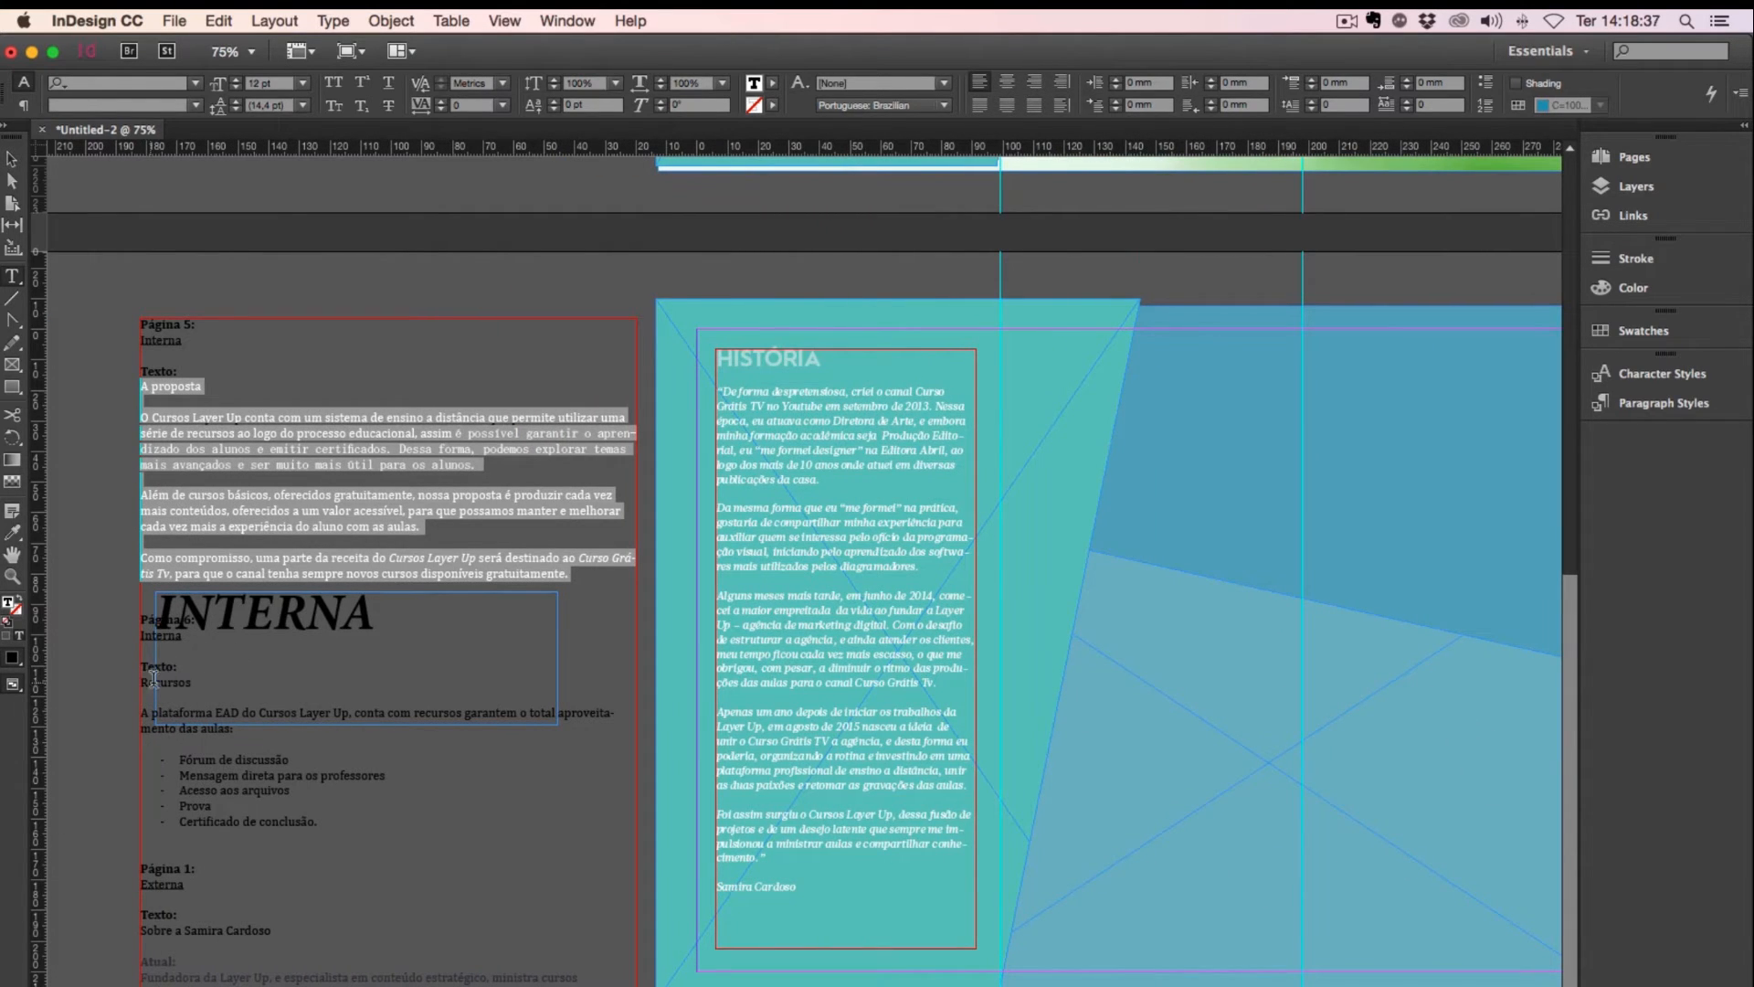
{"action": "scroll", "coordinate": [1028, 419], "scroll_direction": "right", "scroll_amount": 10}
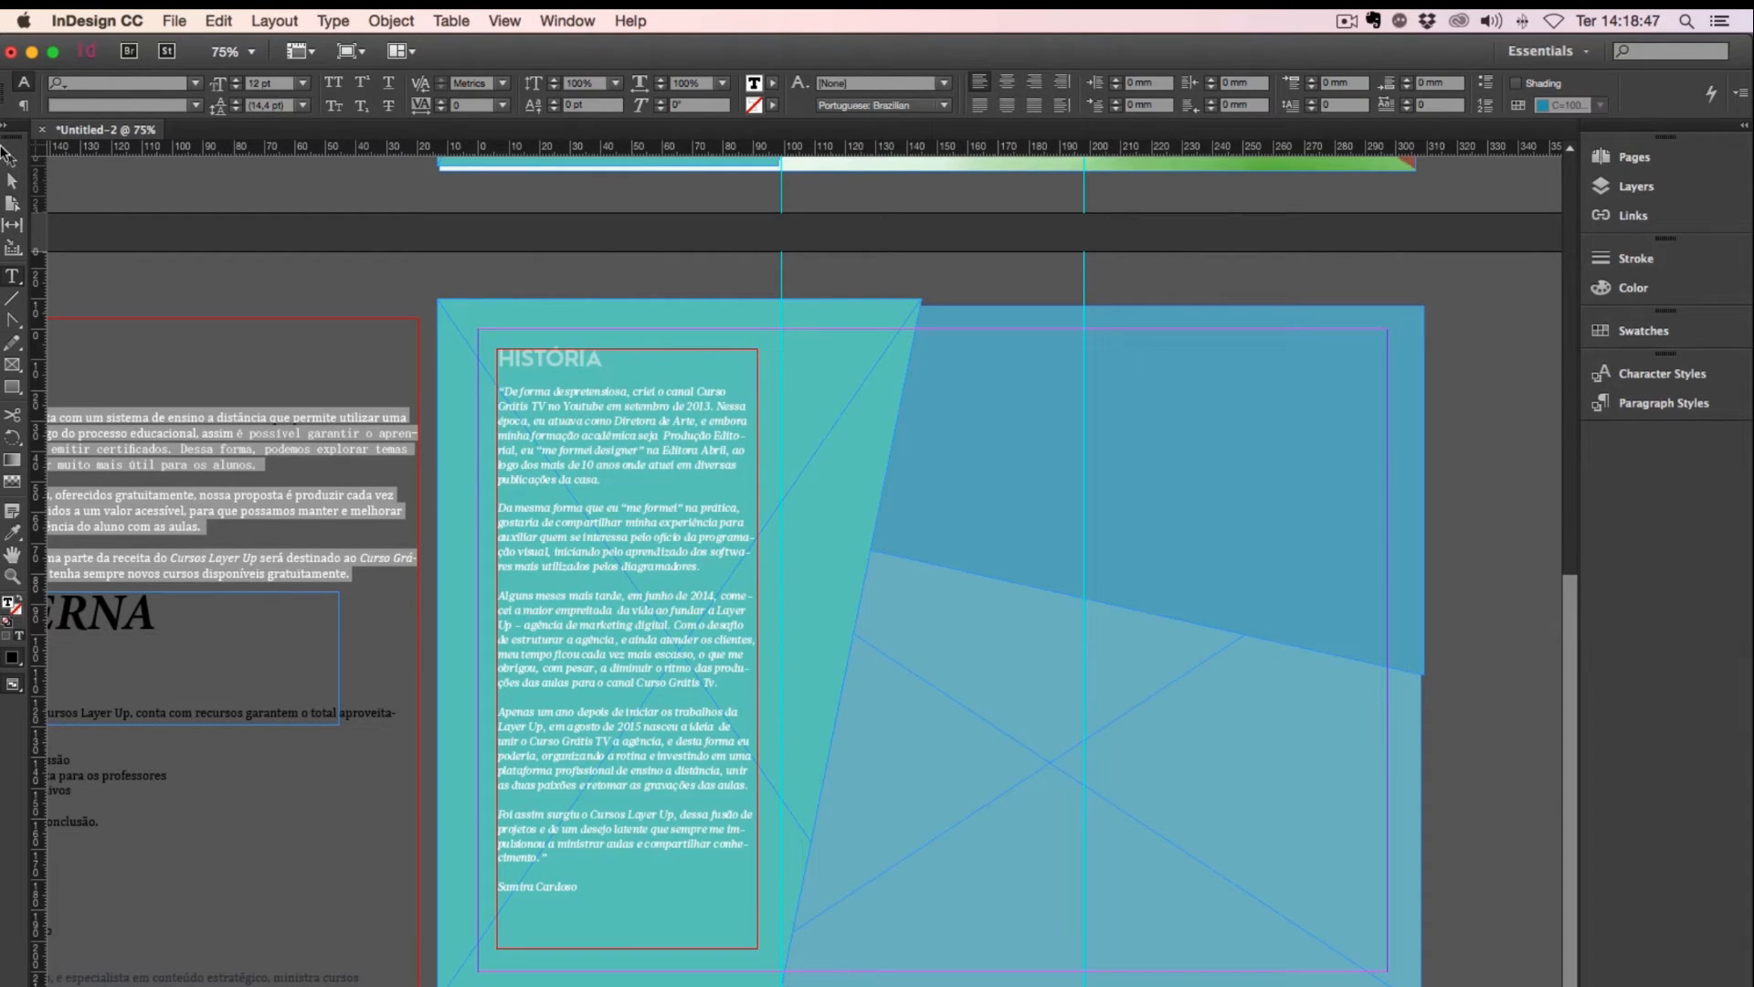
{"action": "left_click_drag", "start_coordinate": [1105, 349], "coordinate": [1363, 585]}
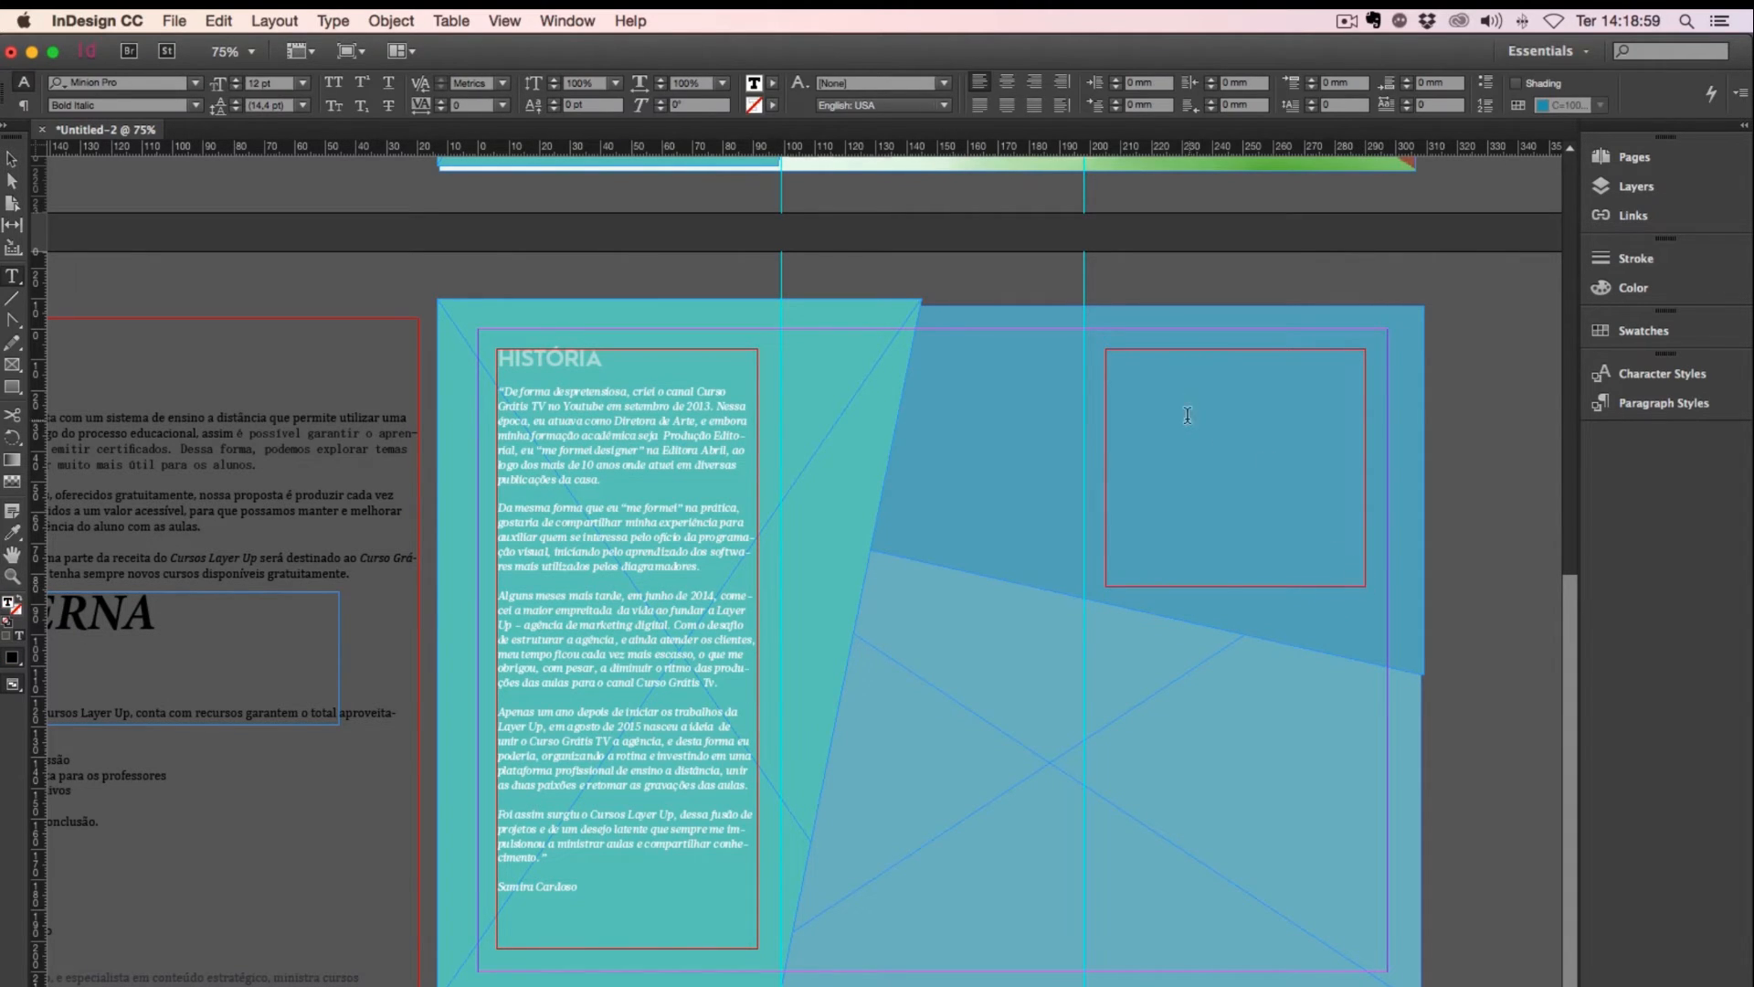
{"action": "key", "text": "super+v"}
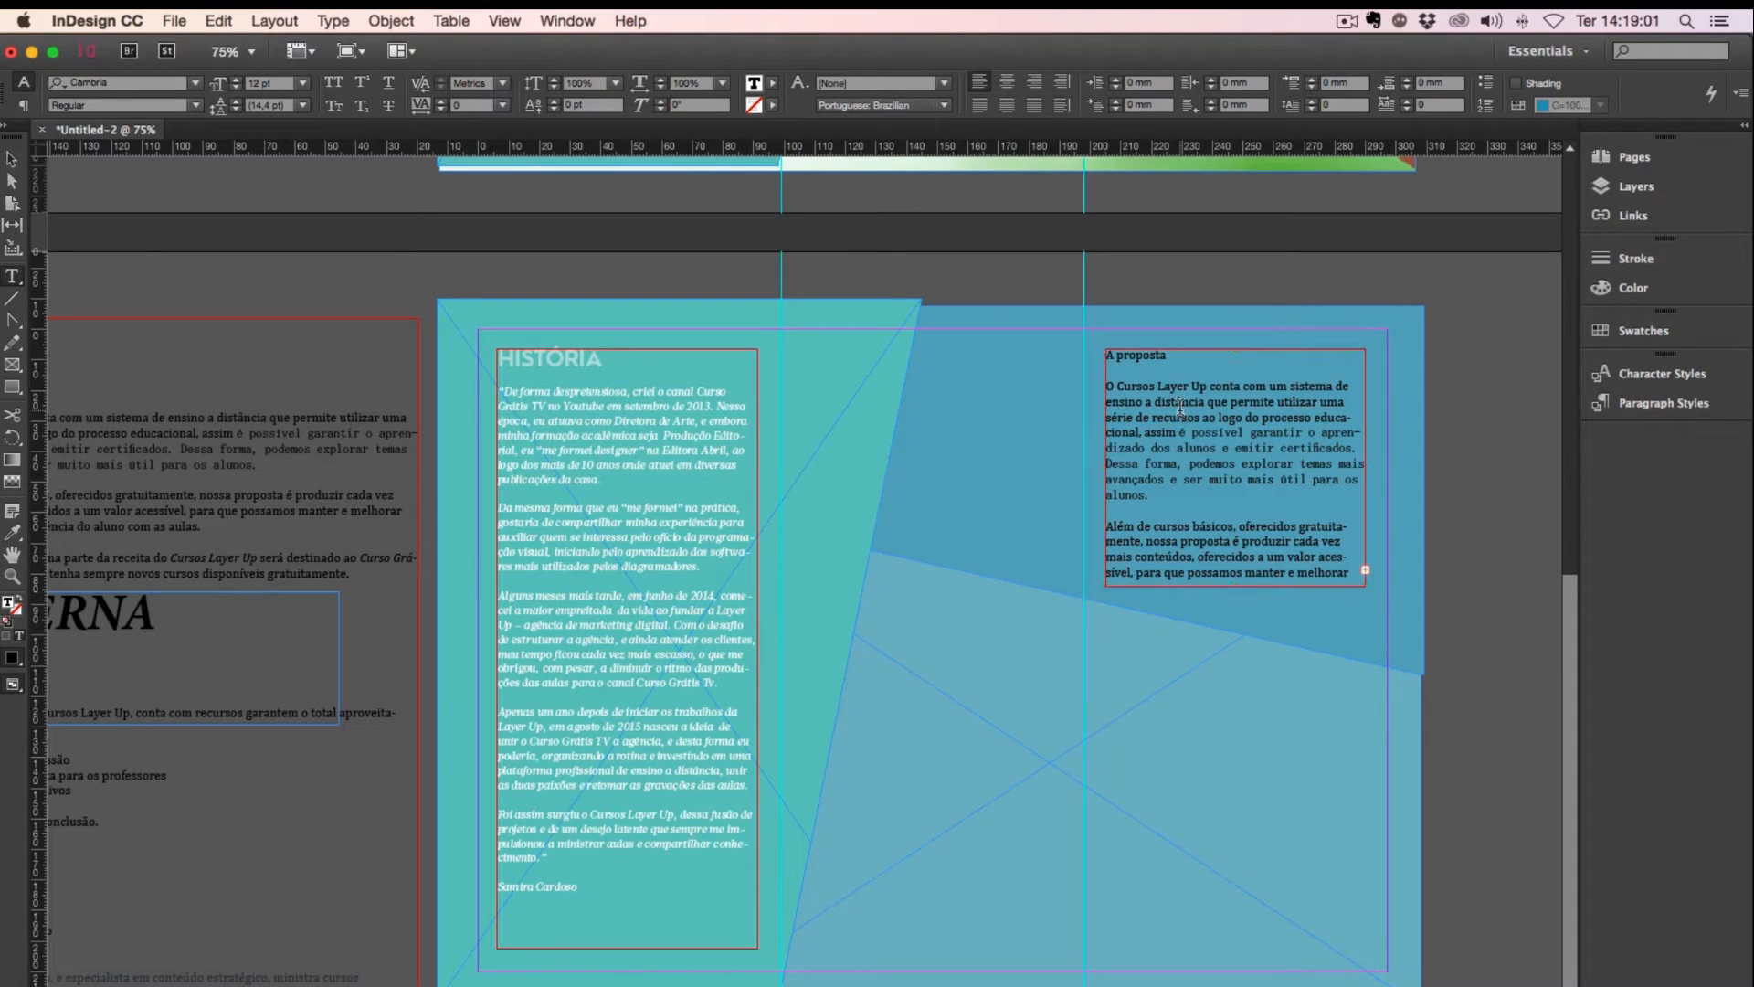
Step: Change all the text in the "A proposta" frame to the Glosa Text font in Medium
{"action": "left_click", "coordinate": [1180, 406]}
{"action": "double_click", "coordinate": [1184, 445]}
{"action": "double_click", "coordinate": [1183, 445]}
{"action": "left_click", "coordinate": [1183, 446]}
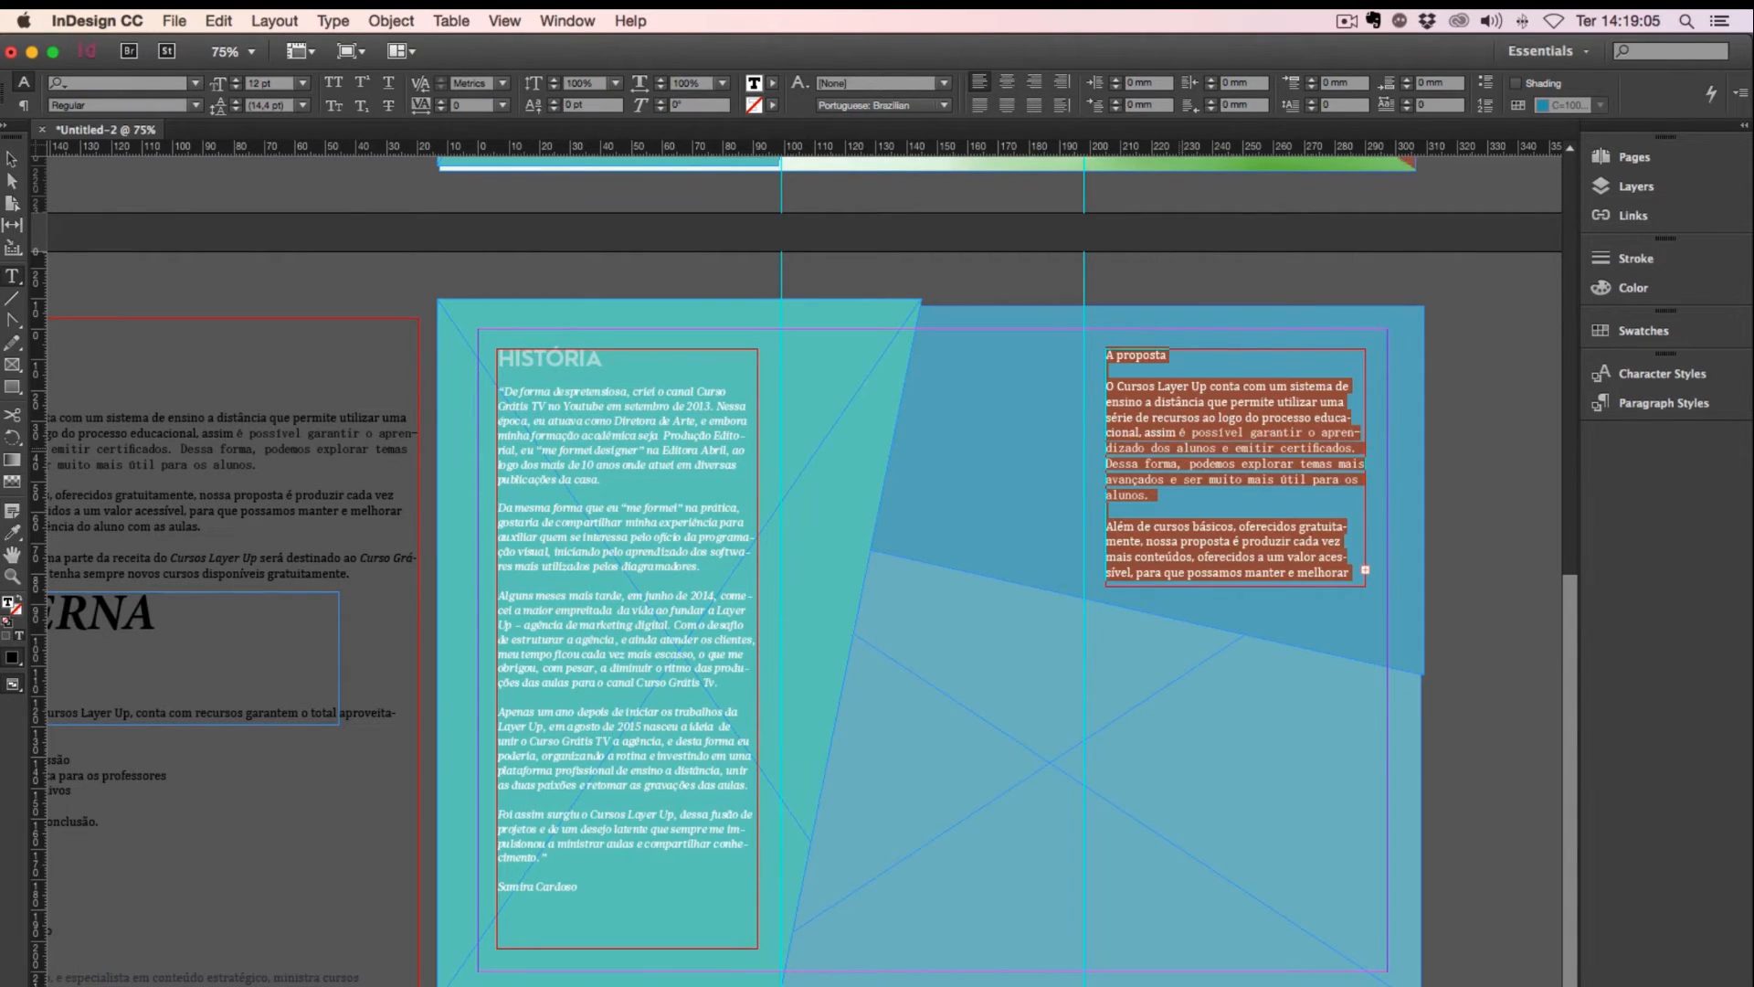
{"action": "left_click", "coordinate": [148, 82]}
{"action": "type", "text": "Glosa Text"}
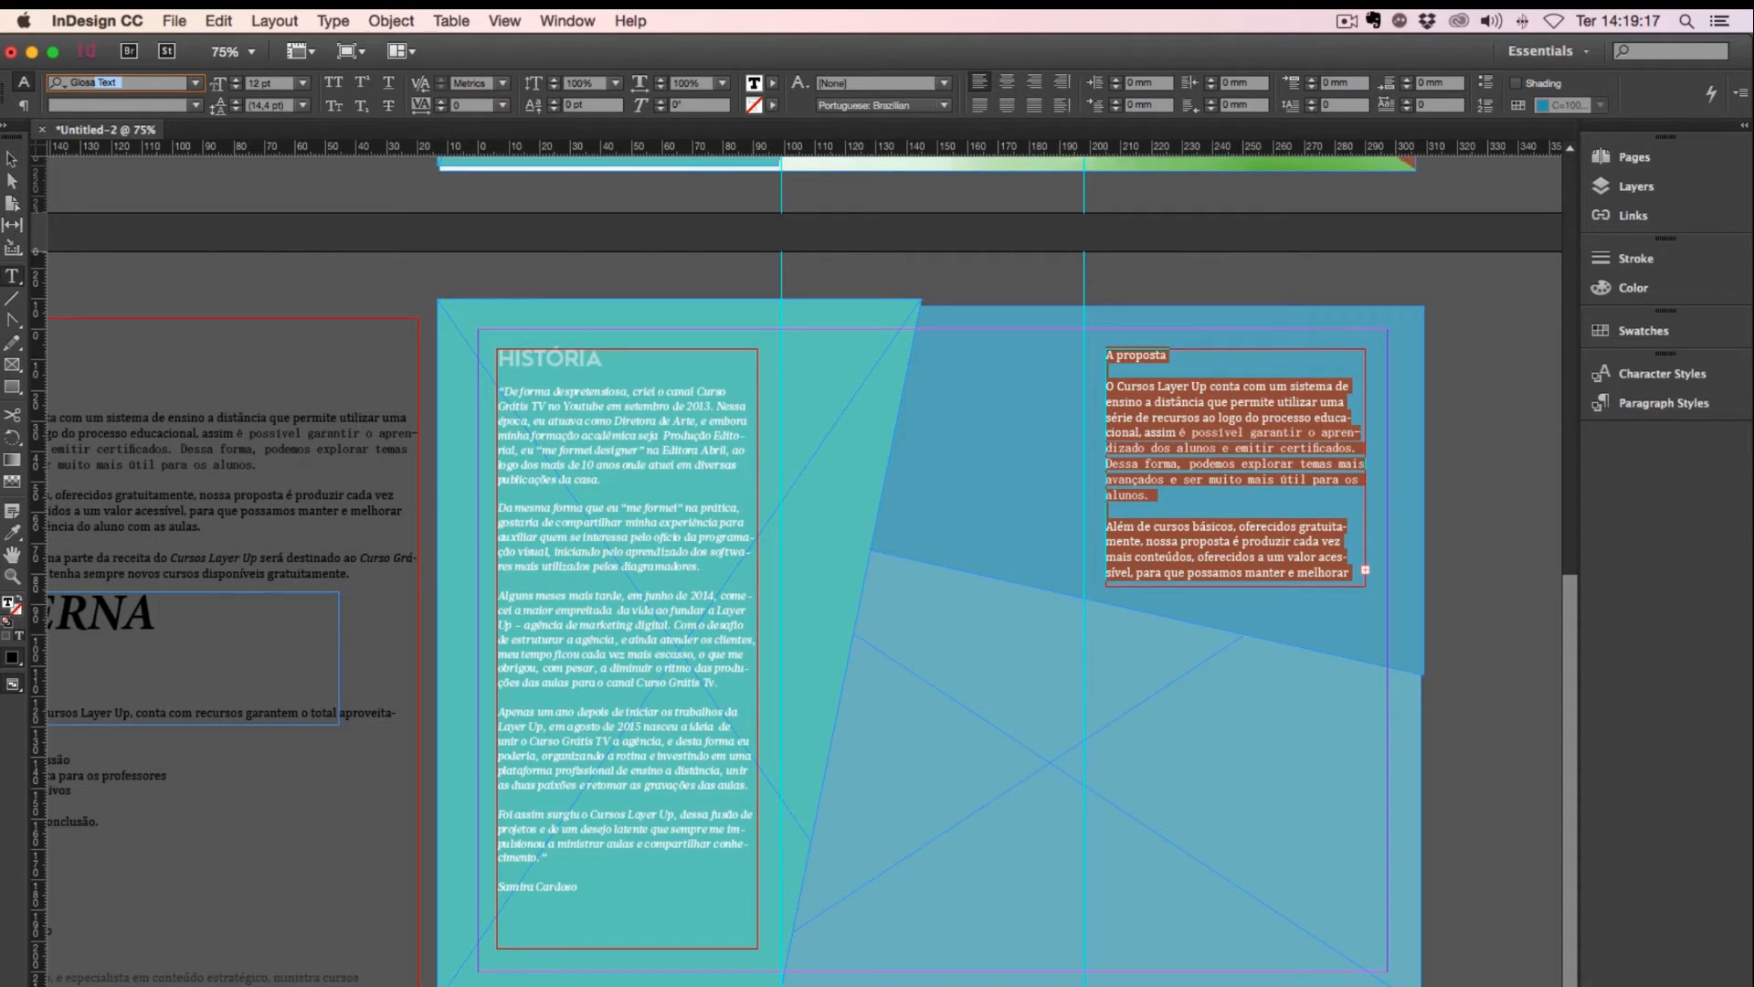
{"action": "left_click", "coordinate": [196, 105]}
{"action": "left_click", "coordinate": [142, 167]}
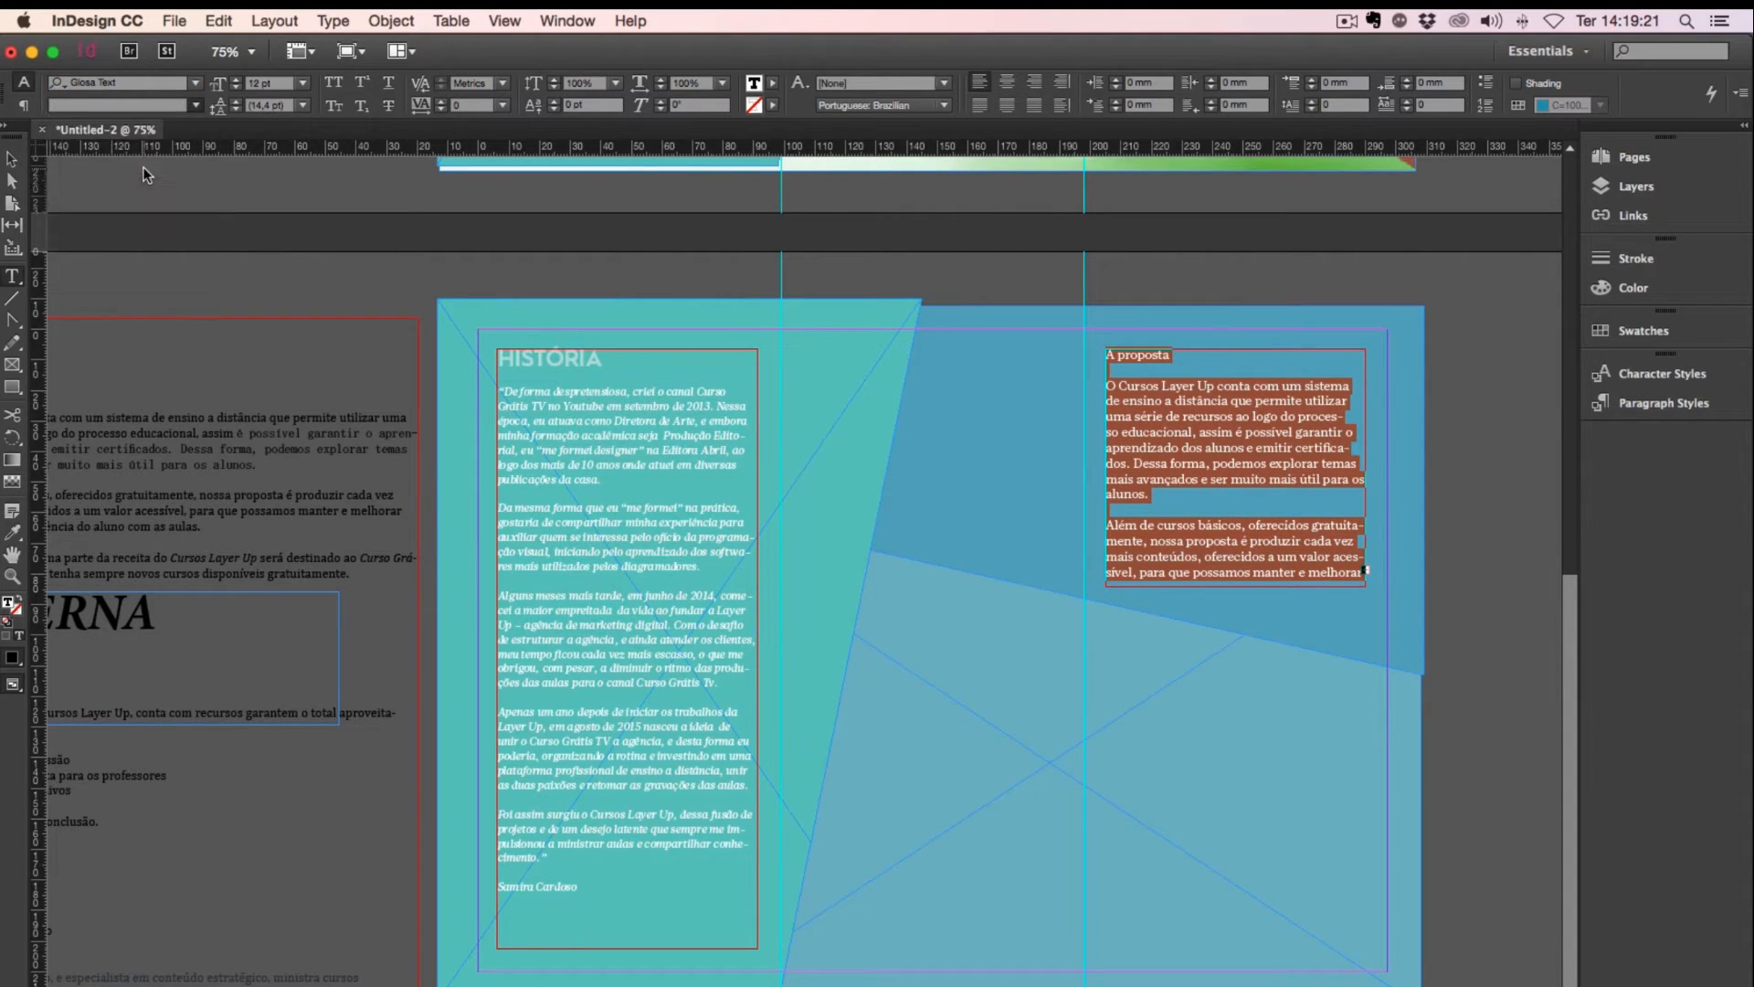
Step: Set the "A proposta" text to 10 pt with 12 pt leading
{"action": "left_click", "coordinate": [222, 84]}
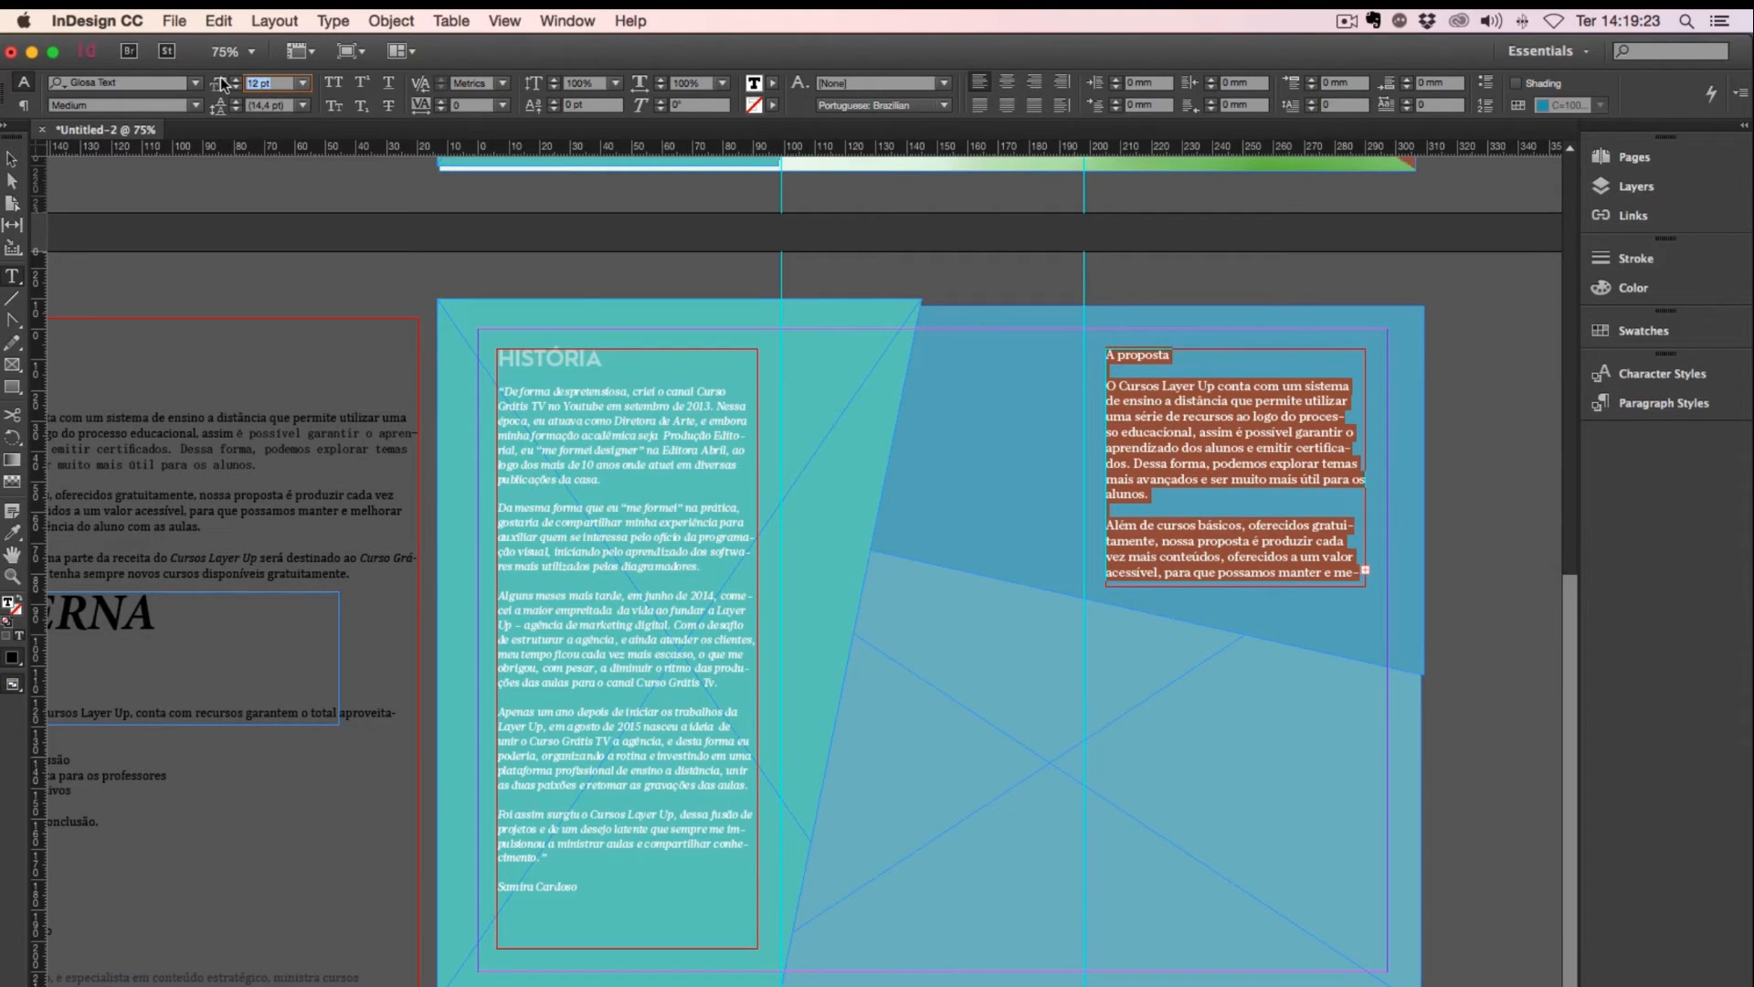
{"action": "type", "text": "10"}
{"action": "key", "text": "Tab"}
{"action": "type", "text": "12"}
{"action": "key", "text": "Return"}
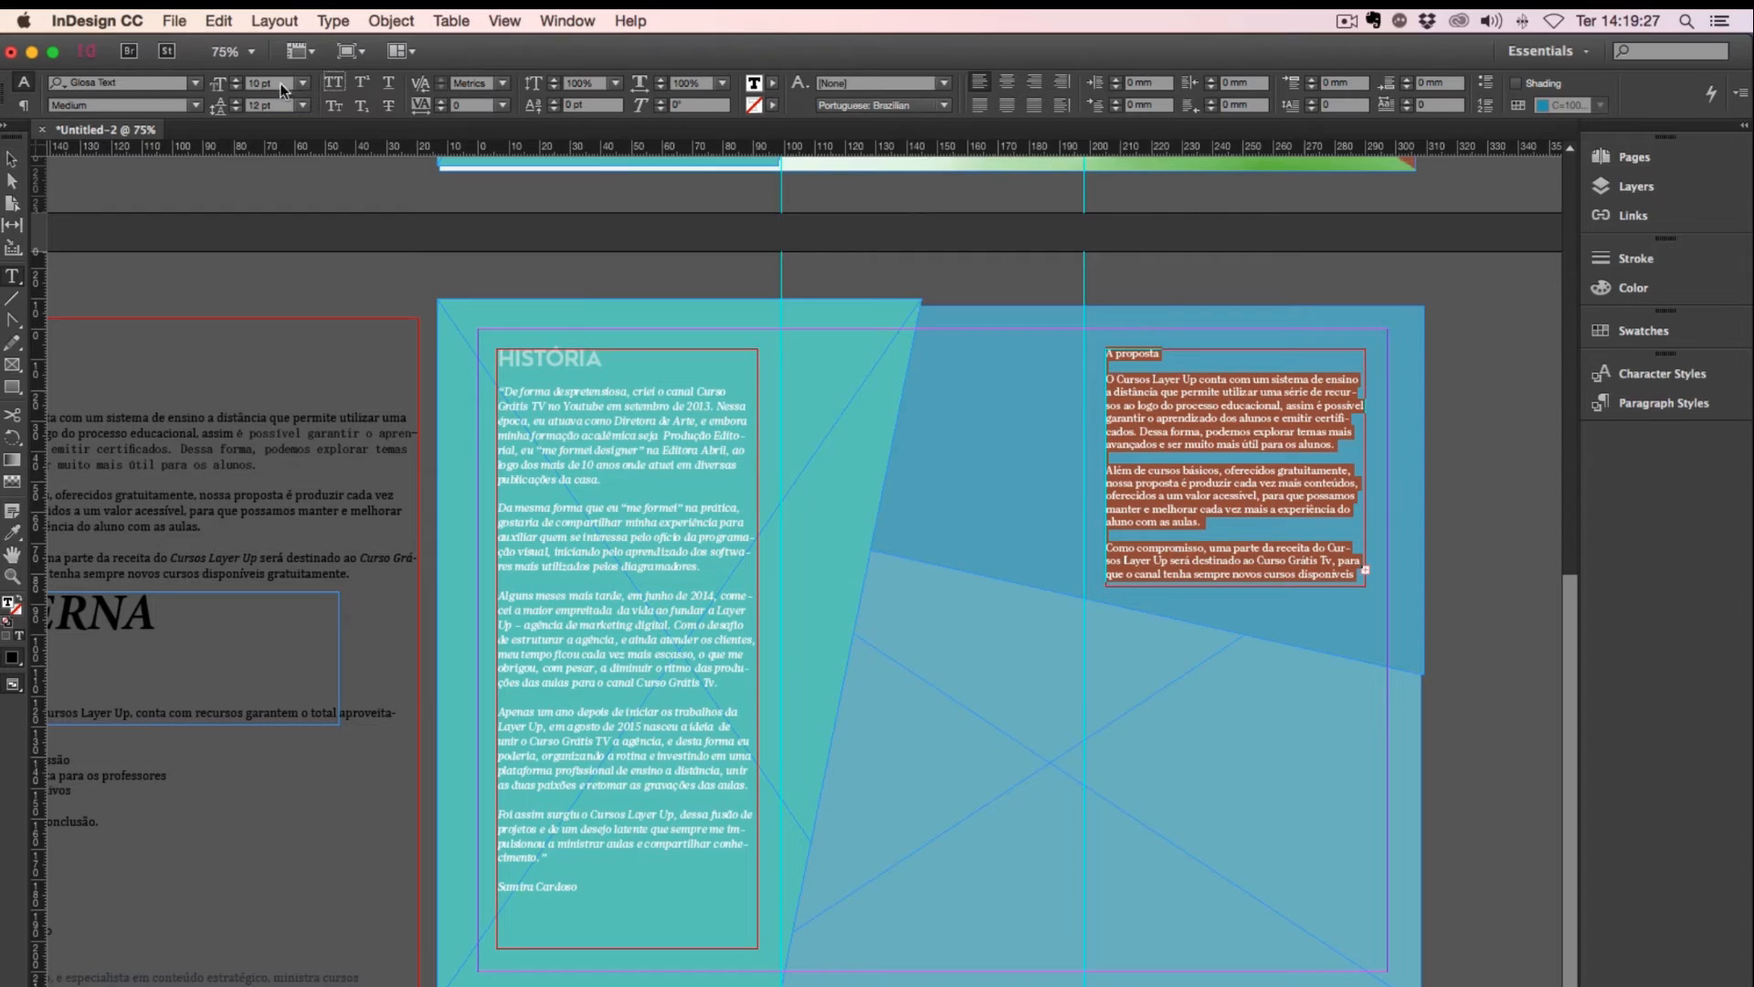
Step: Colour all the text in the "A proposta" frame with the [Paper] swatch
{"action": "left_click", "coordinate": [1655, 331]}
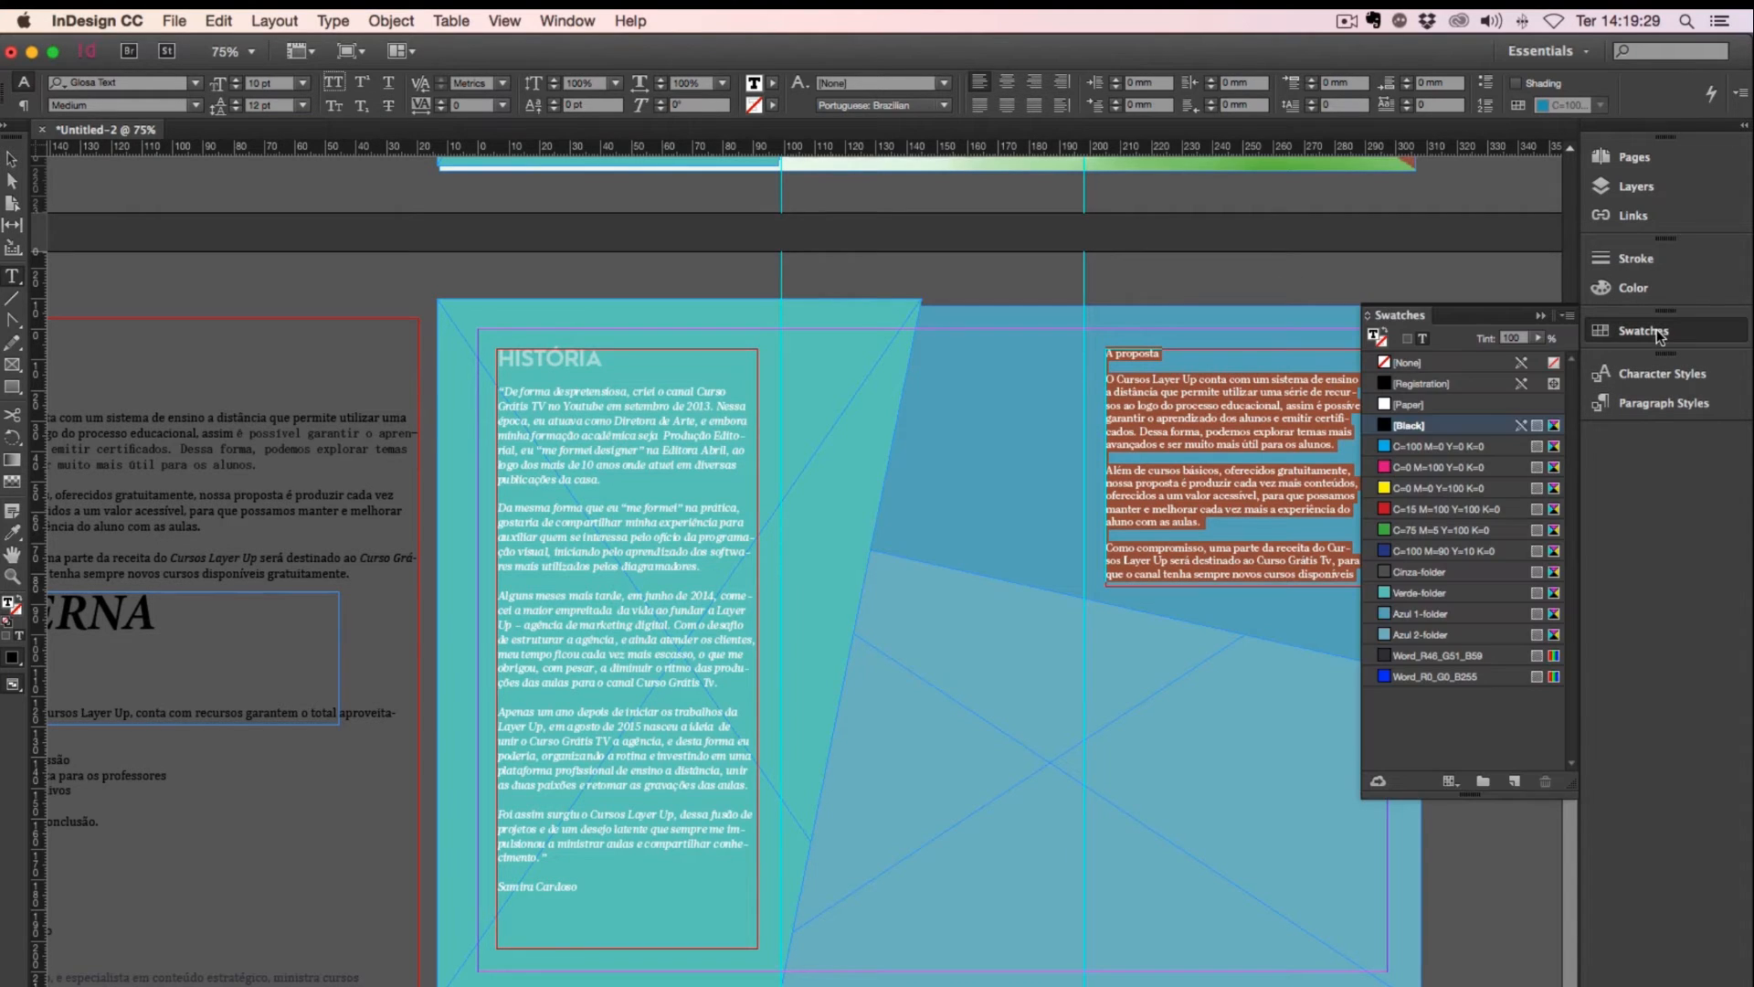
{"action": "left_click", "coordinate": [1418, 402]}
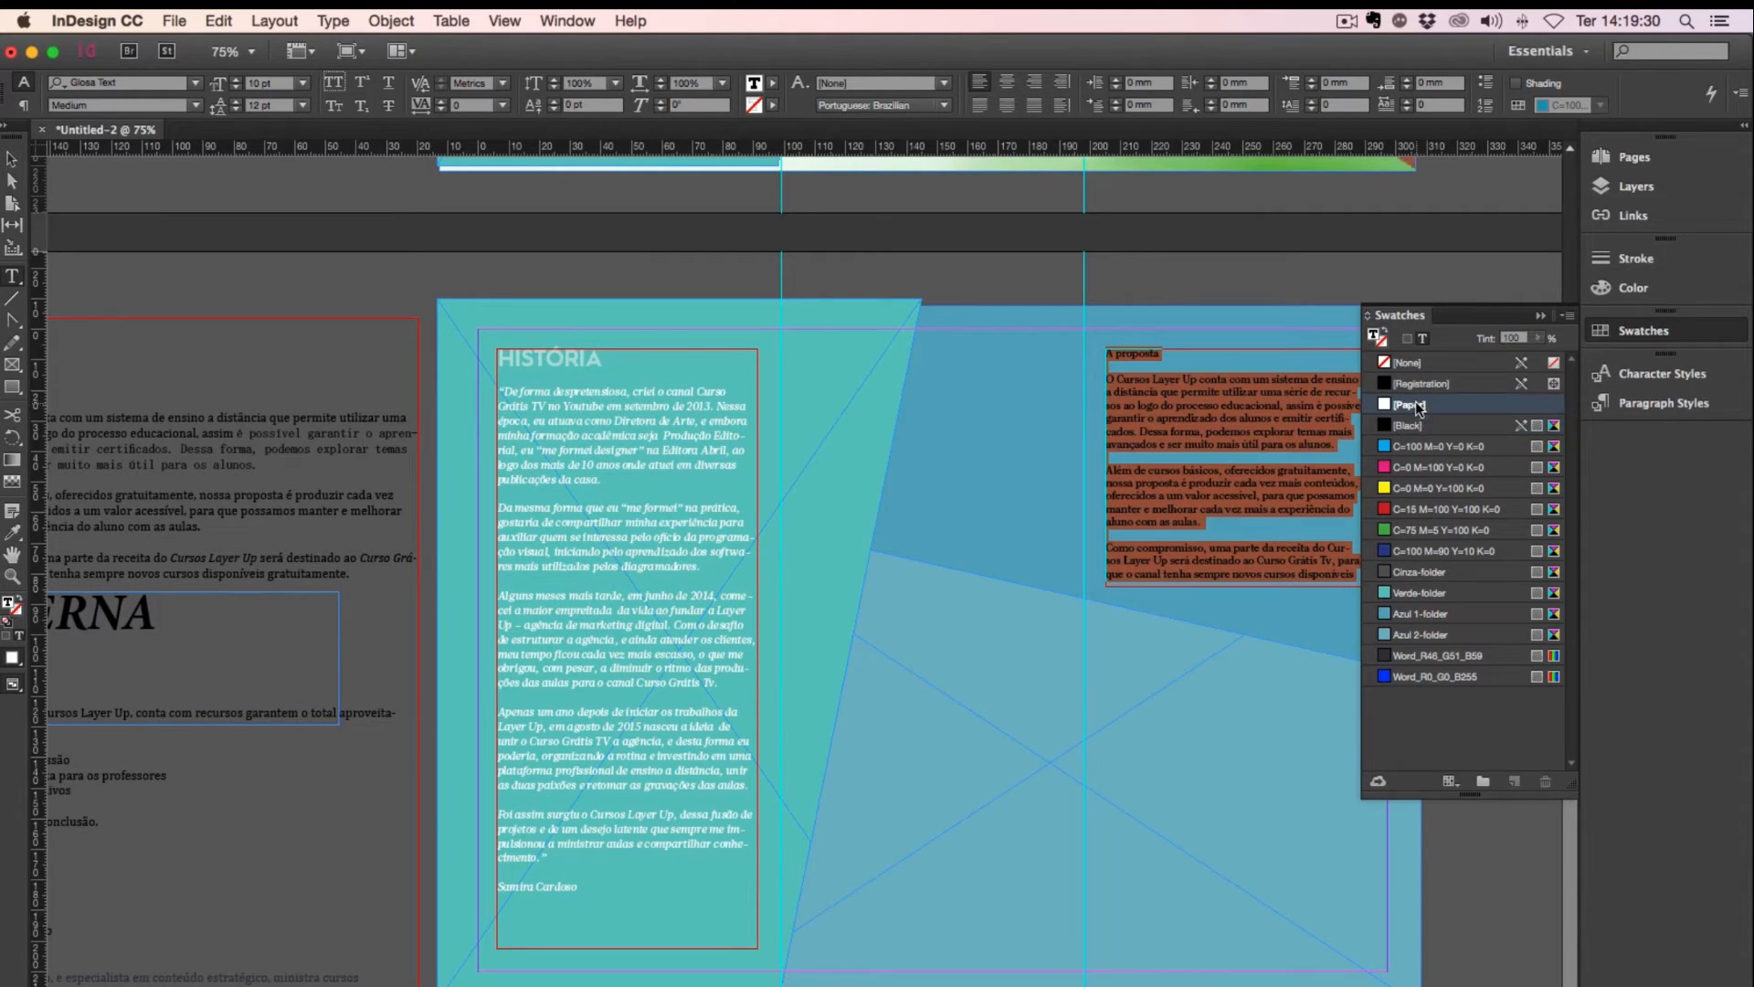
{"action": "left_click", "coordinate": [1540, 314]}
Step: Apply the "Título pág Interna" paragraph style to the "A proposta" heading
{"action": "triple_click", "coordinate": [1133, 353]}
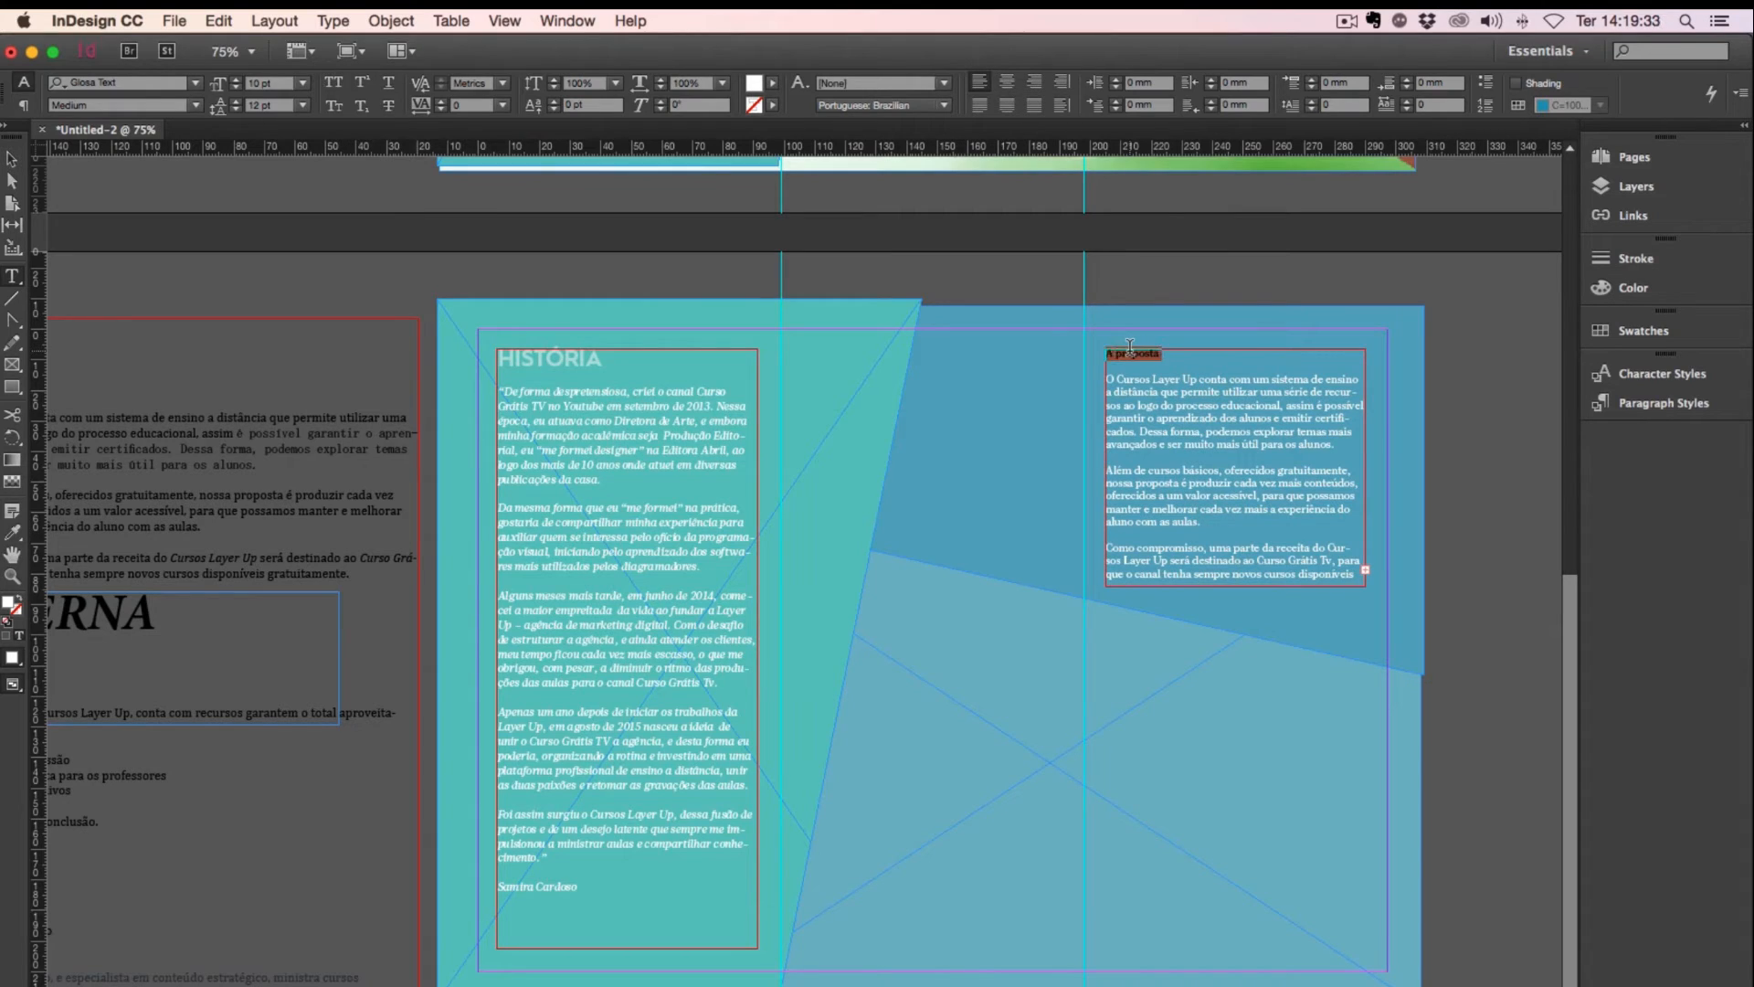
{"action": "left_click", "coordinate": [1685, 406]}
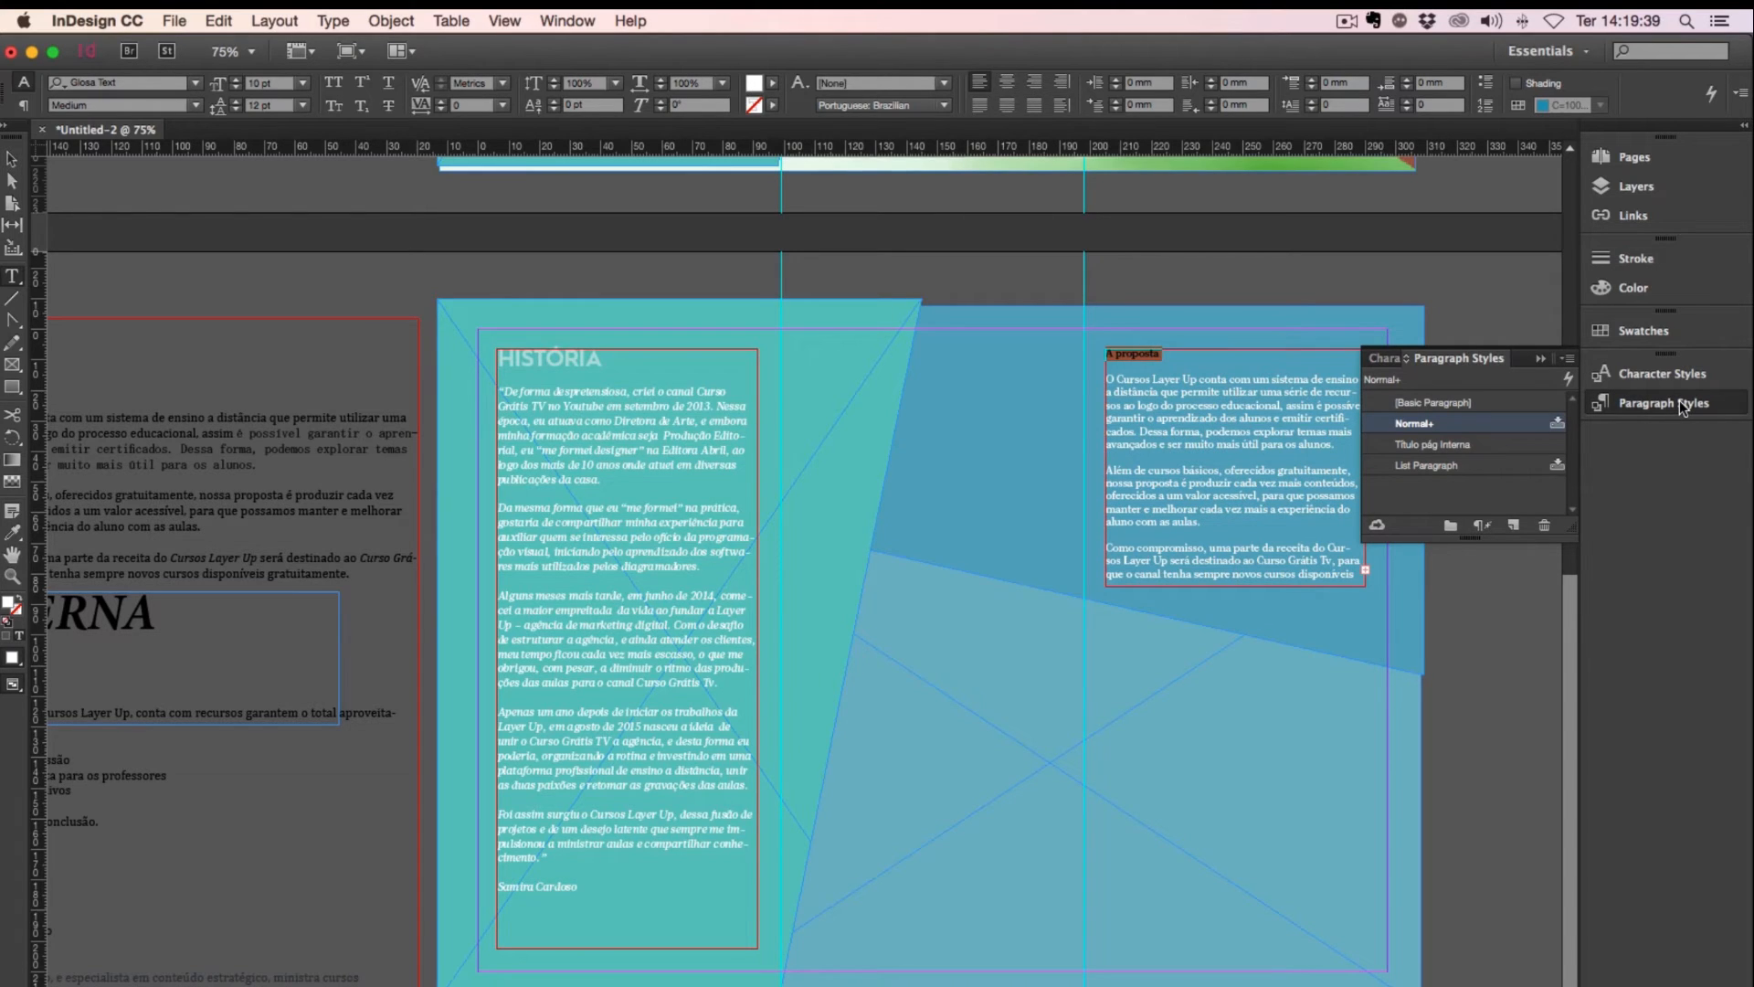
{"action": "left_click", "coordinate": [1447, 448]}
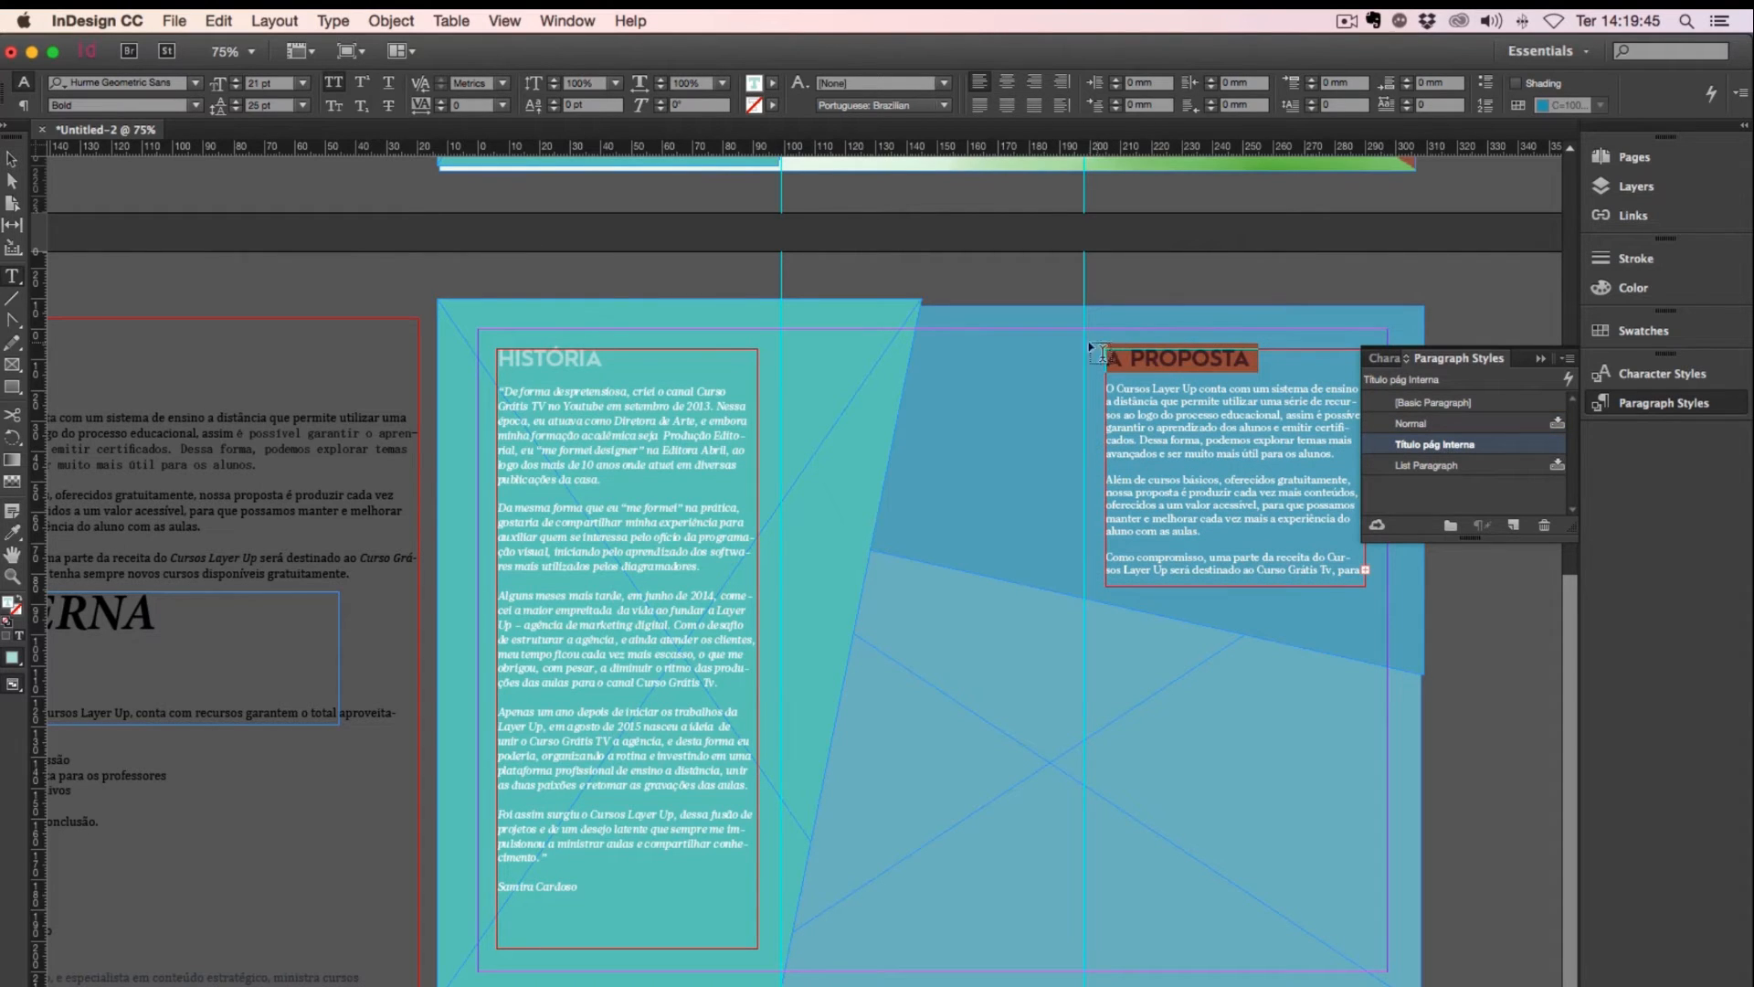
{"action": "left_click", "coordinate": [1541, 358]}
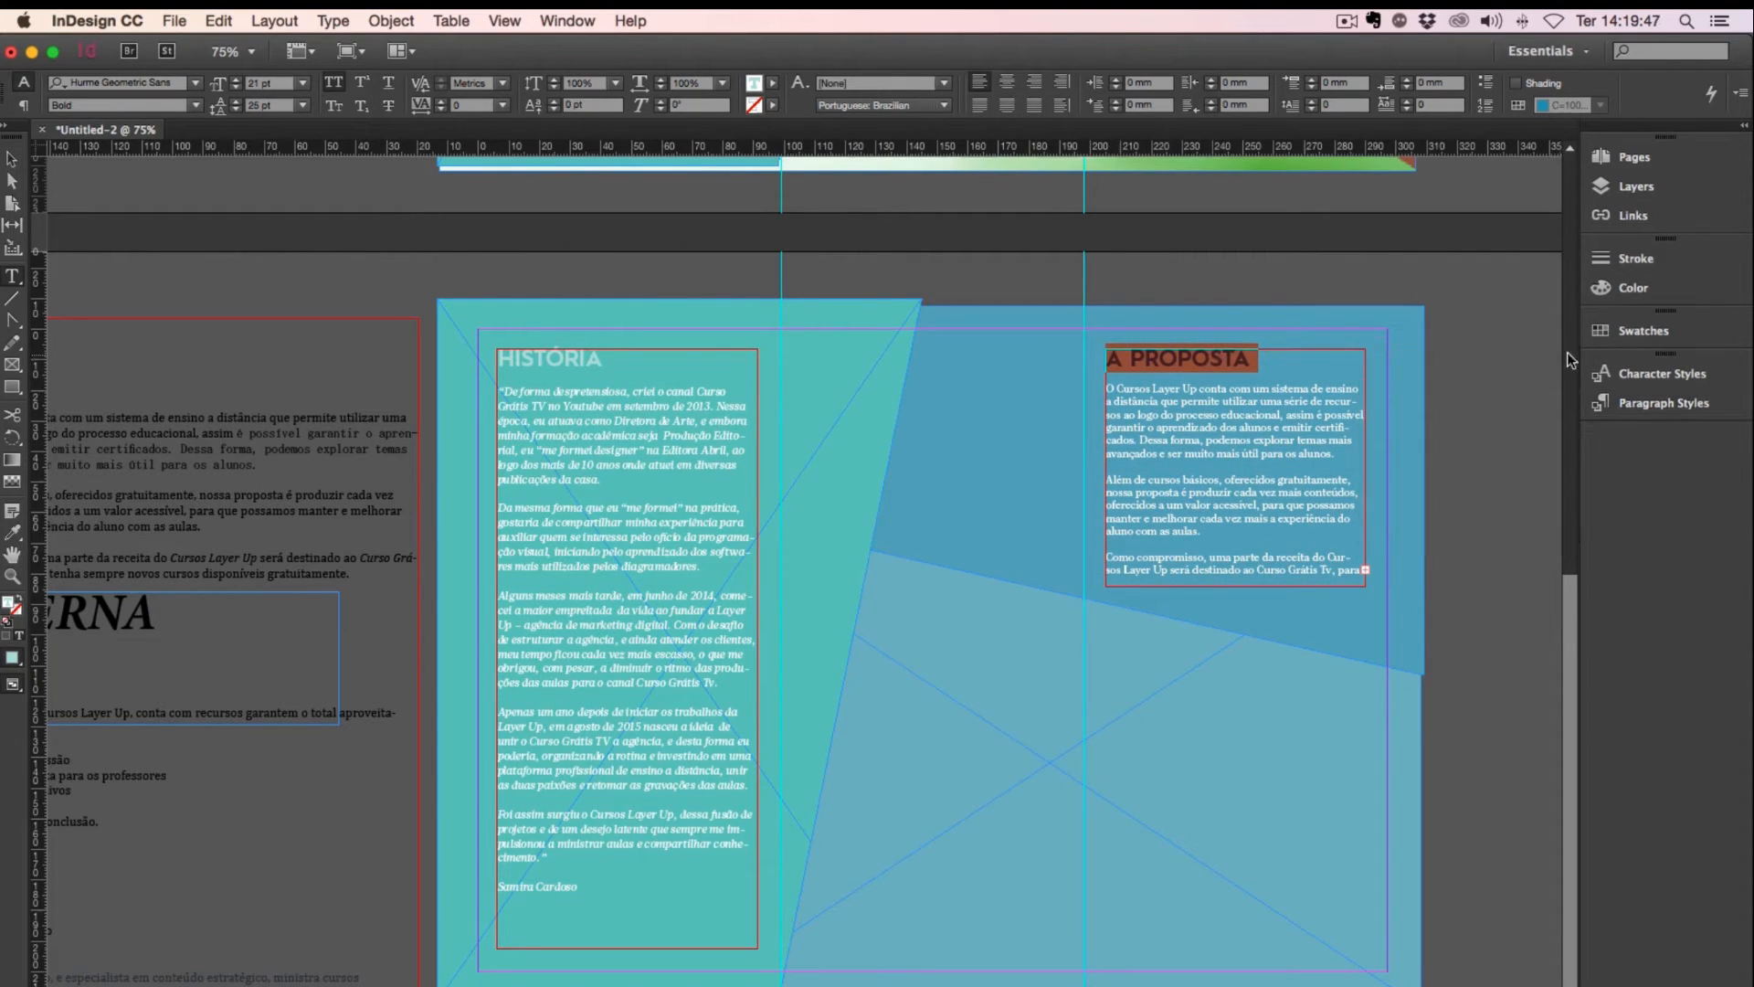
Step: Recolour the "A proposta" heading with the Azul 1-folder swatch
{"action": "left_click", "coordinate": [1628, 333]}
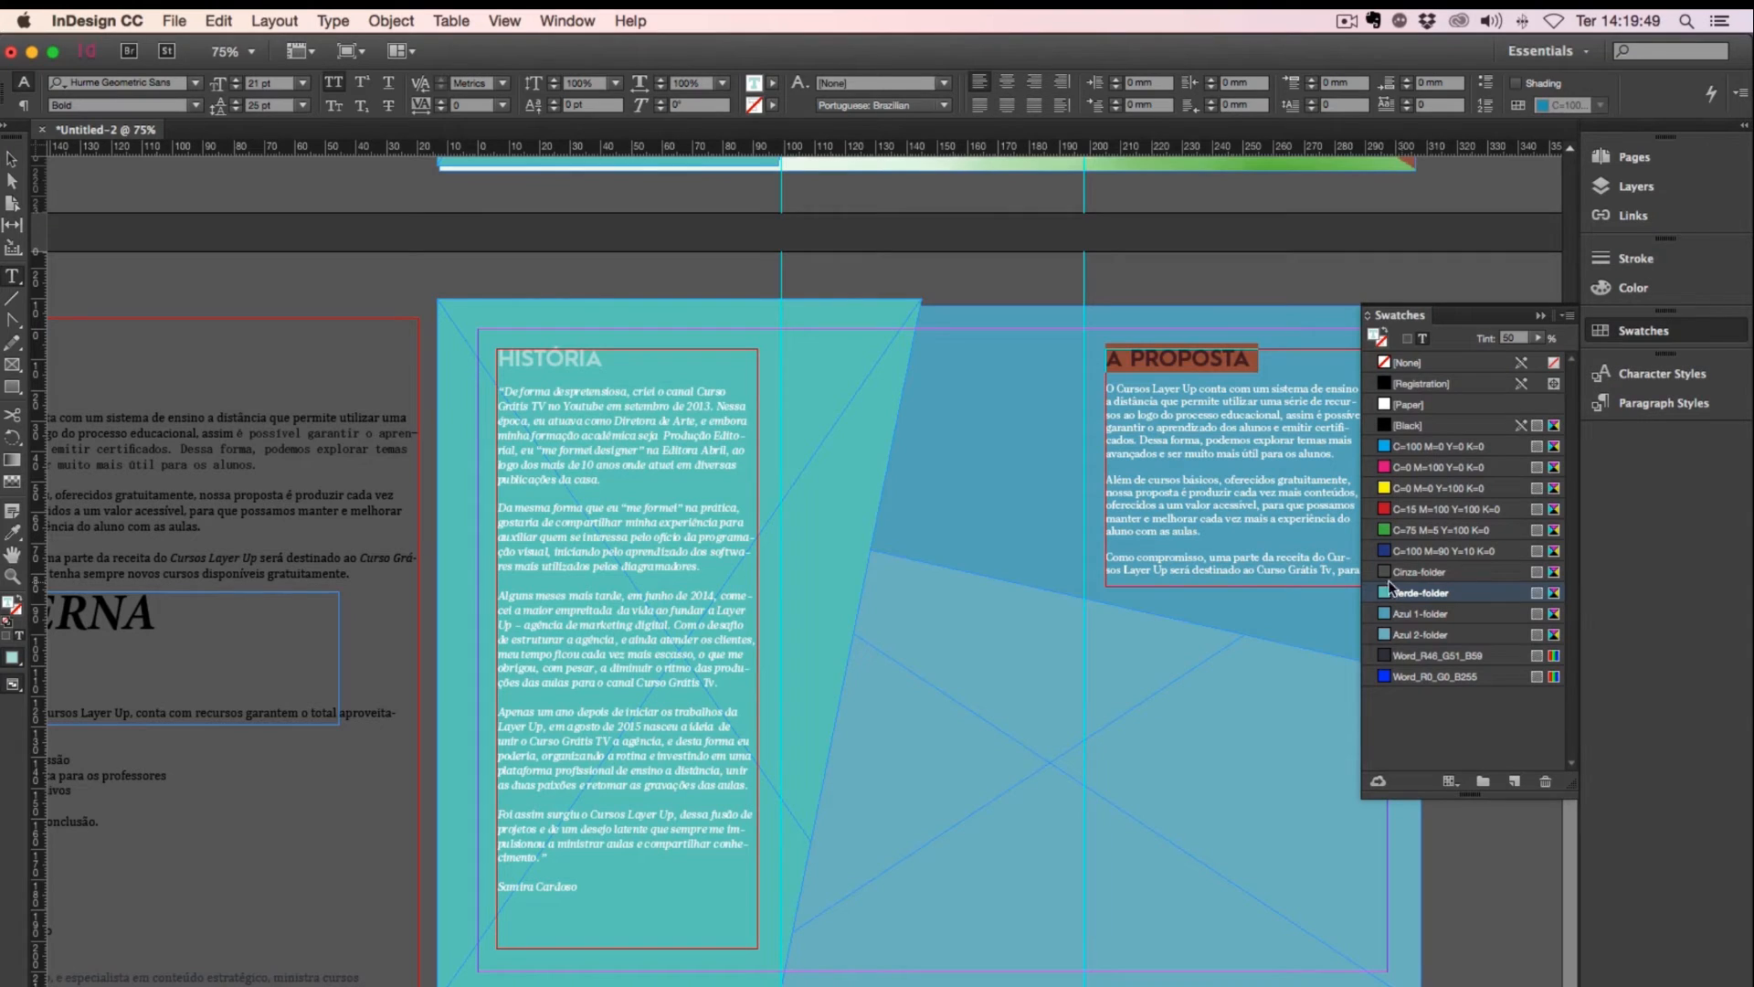
{"action": "left_click", "coordinate": [1431, 617]}
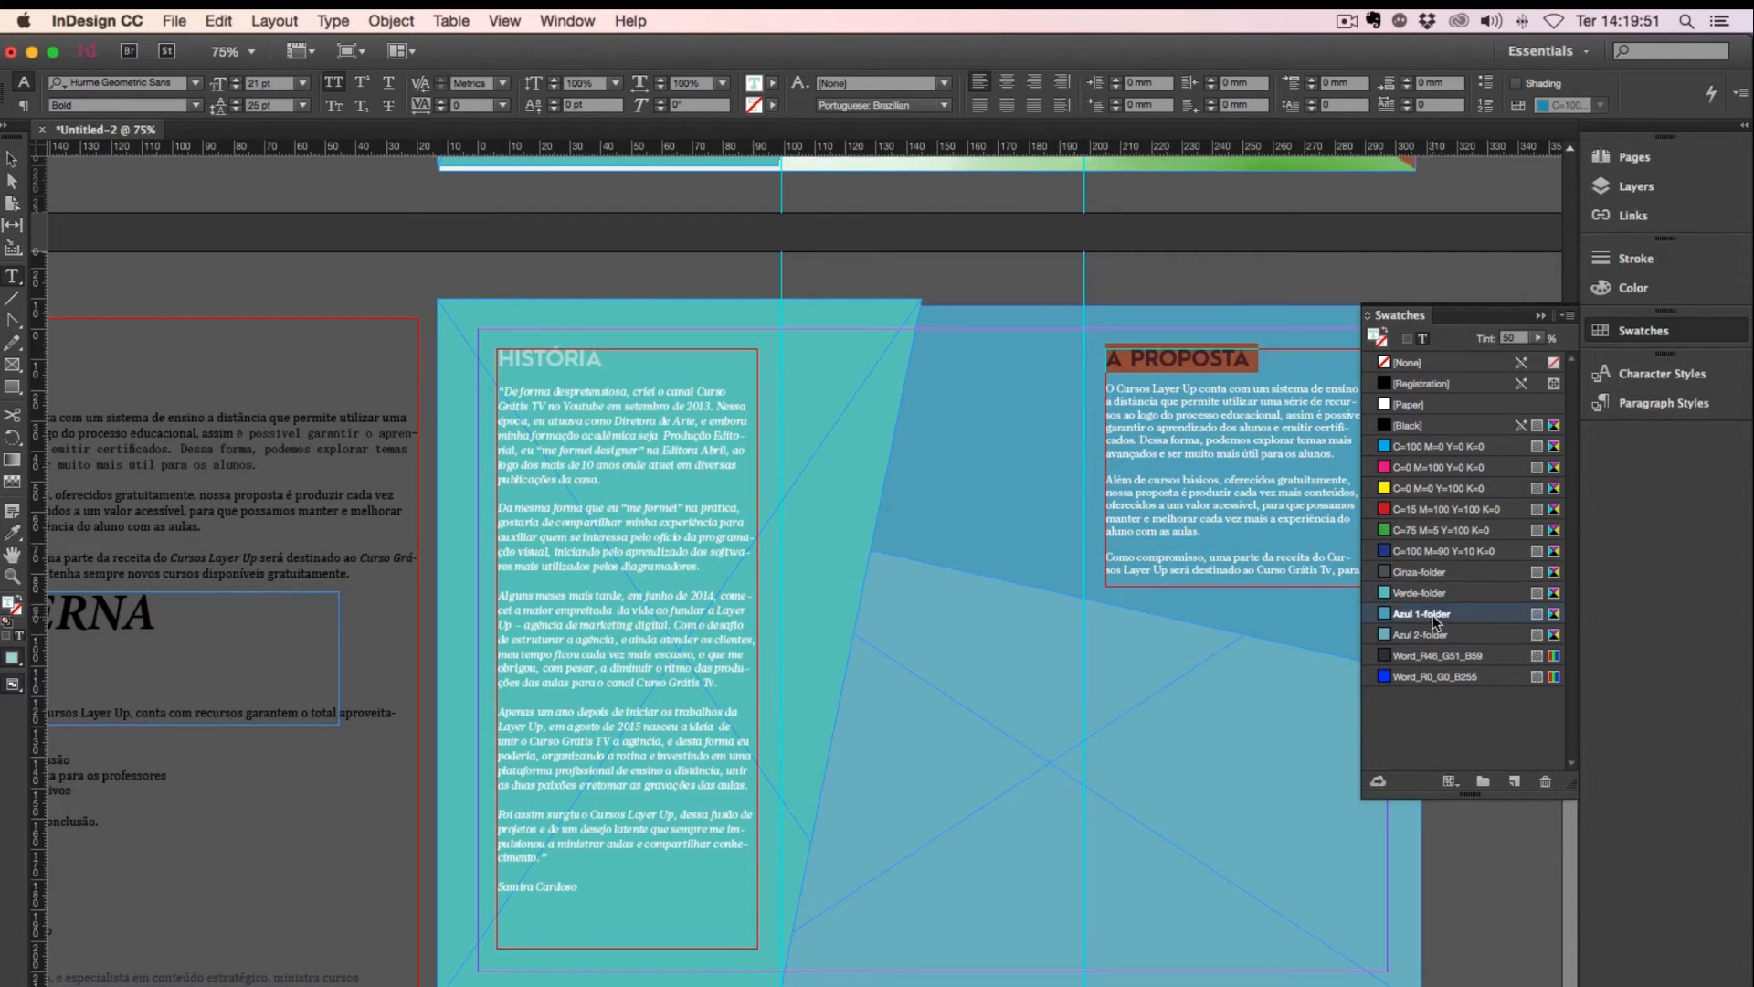
{"action": "left_click", "coordinate": [1542, 313]}
Step: Extend the "A proposta" text frame downward to about 81.5 mm high and deselect it
{"action": "left_click", "coordinate": [1292, 448]}
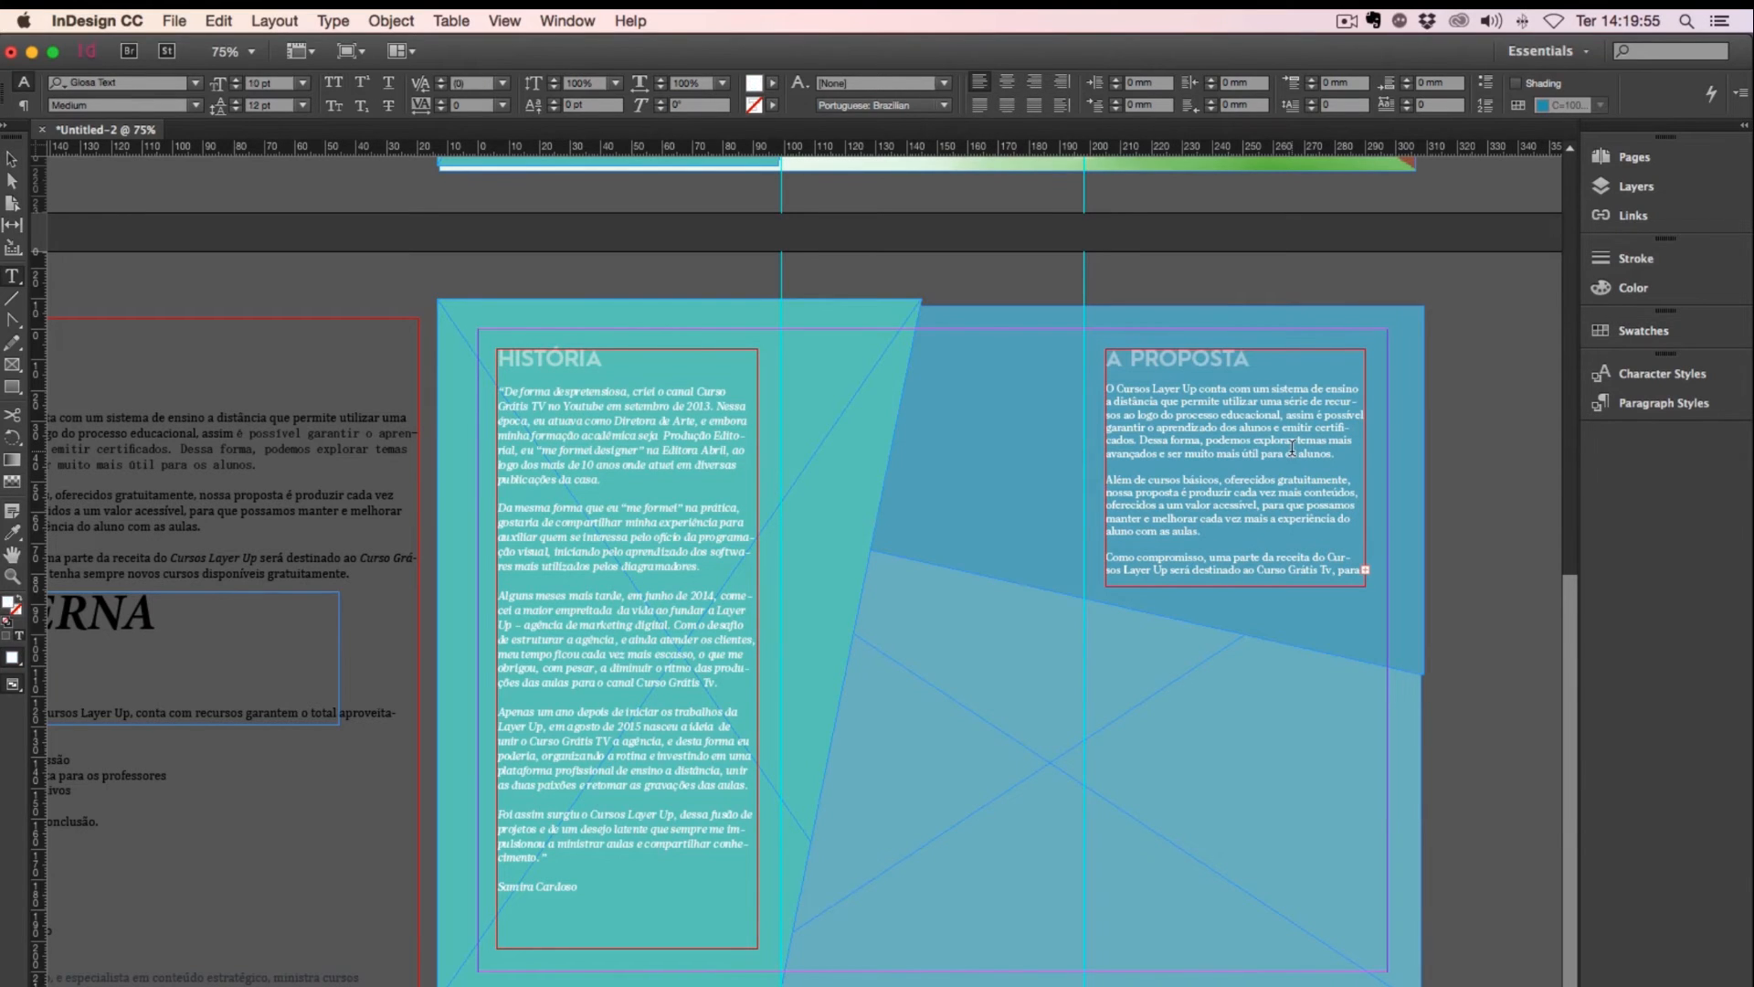
{"action": "key", "text": "Escape"}
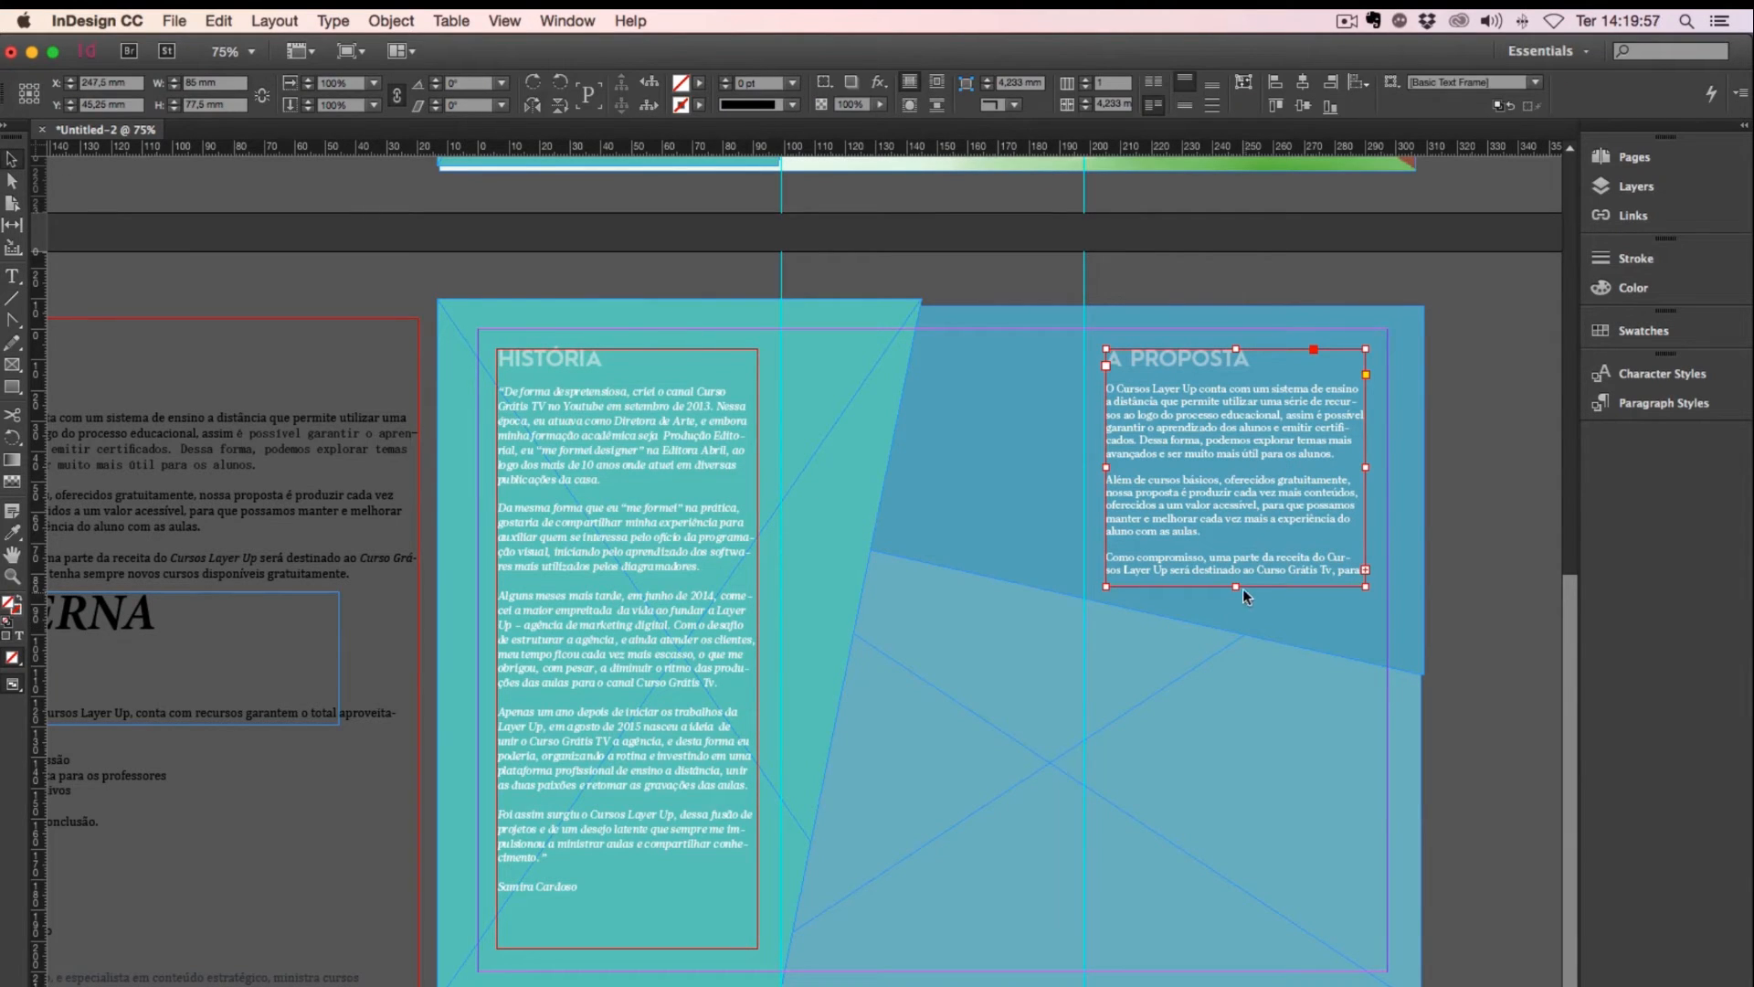
{"action": "left_click_drag", "start_coordinate": [1236, 585], "coordinate": [1236, 597]}
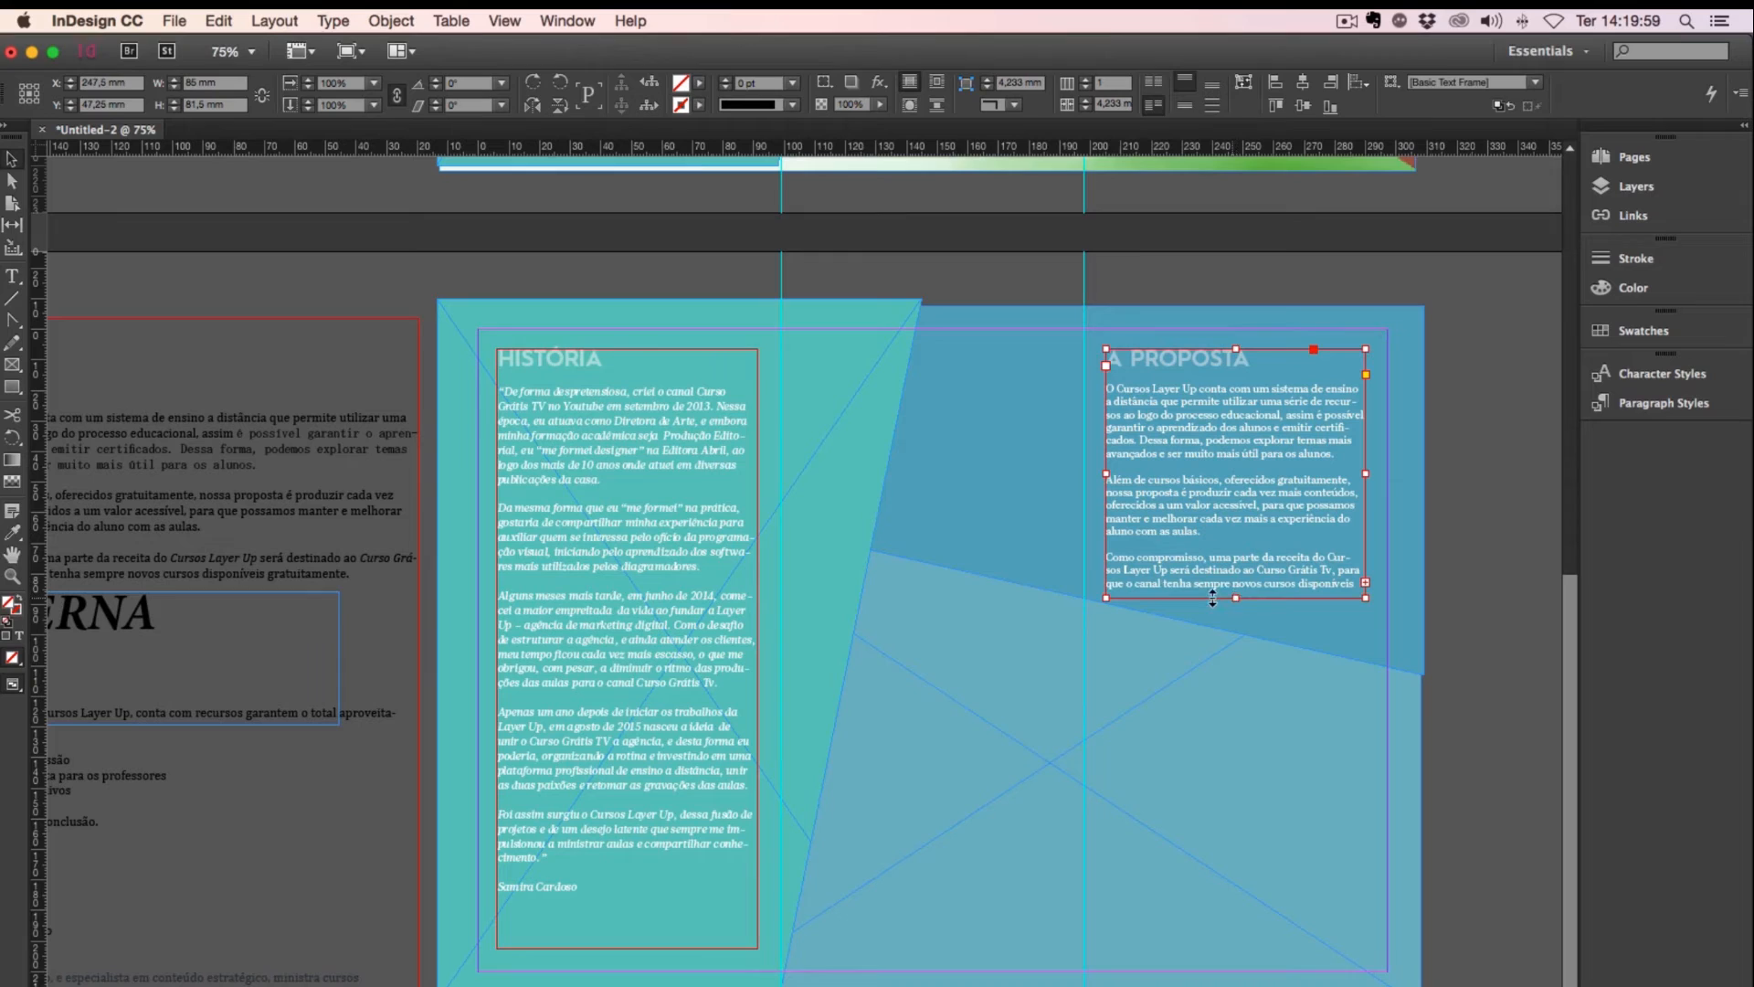
{"action": "left_click", "coordinate": [978, 552]}
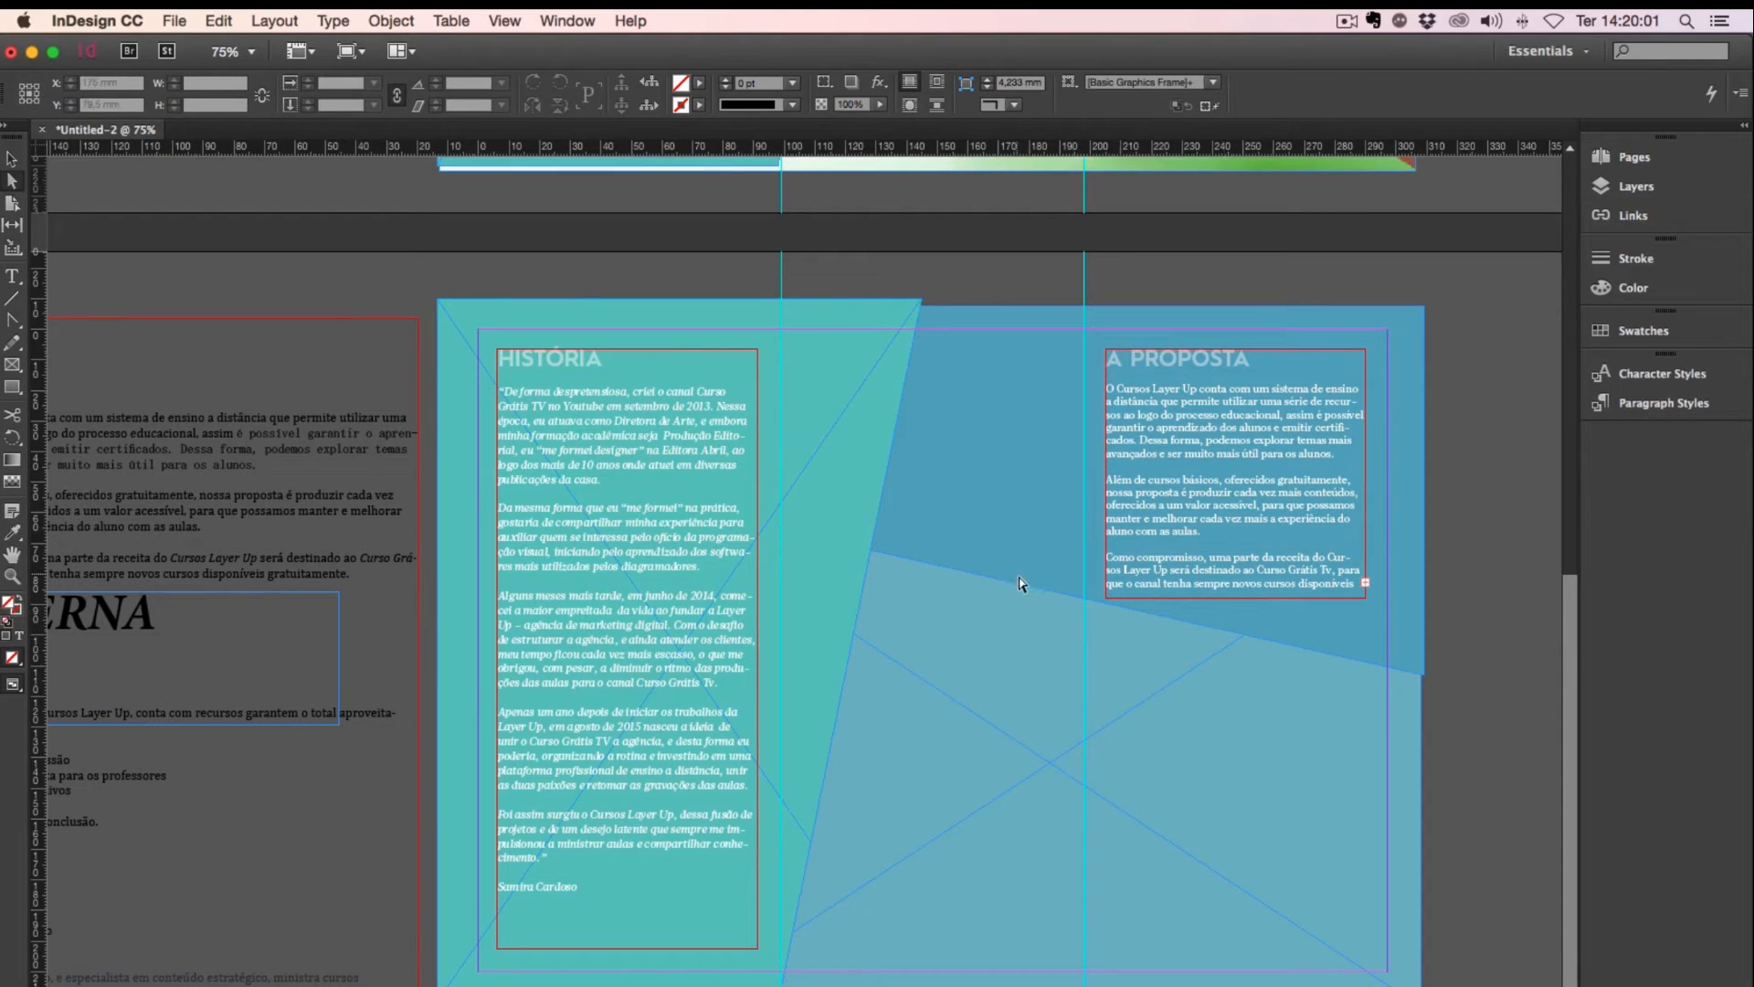
Step: Switch the screen mode to Preview to view the spread without guides and frame edges
{"action": "key", "text": "v"}
{"action": "key", "text": "w"}
{"action": "key", "text": "w"}
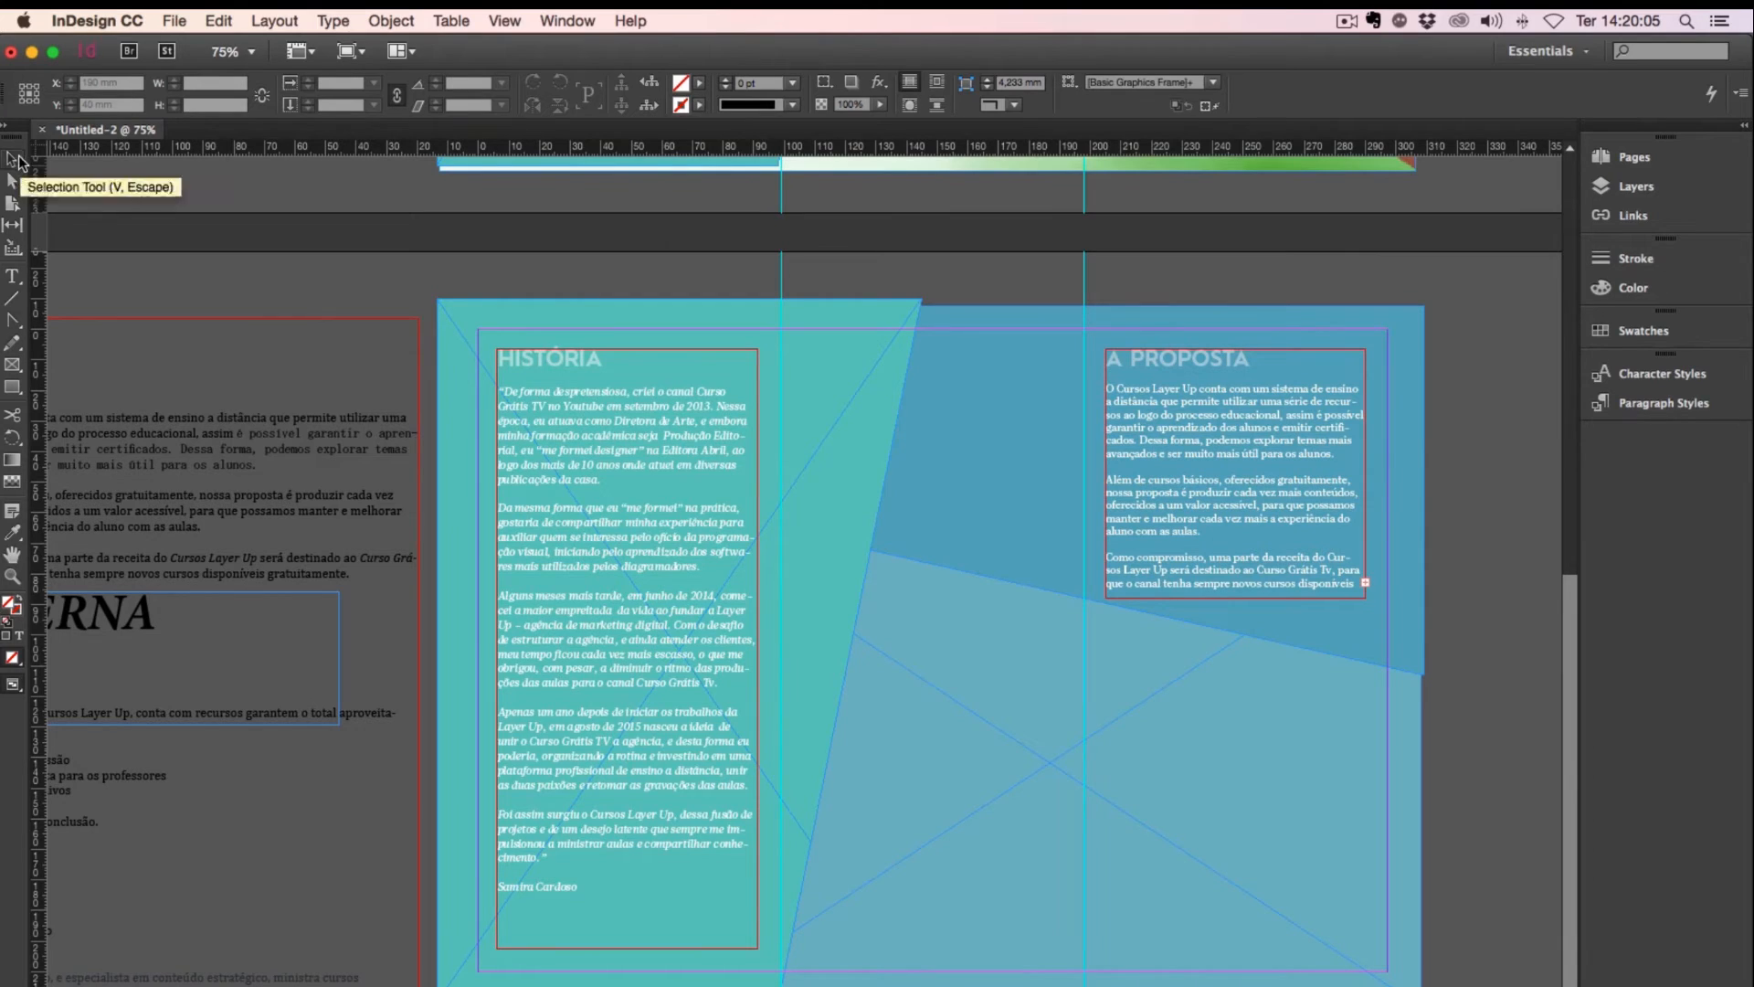
{"action": "left_click", "coordinate": [19, 685]}
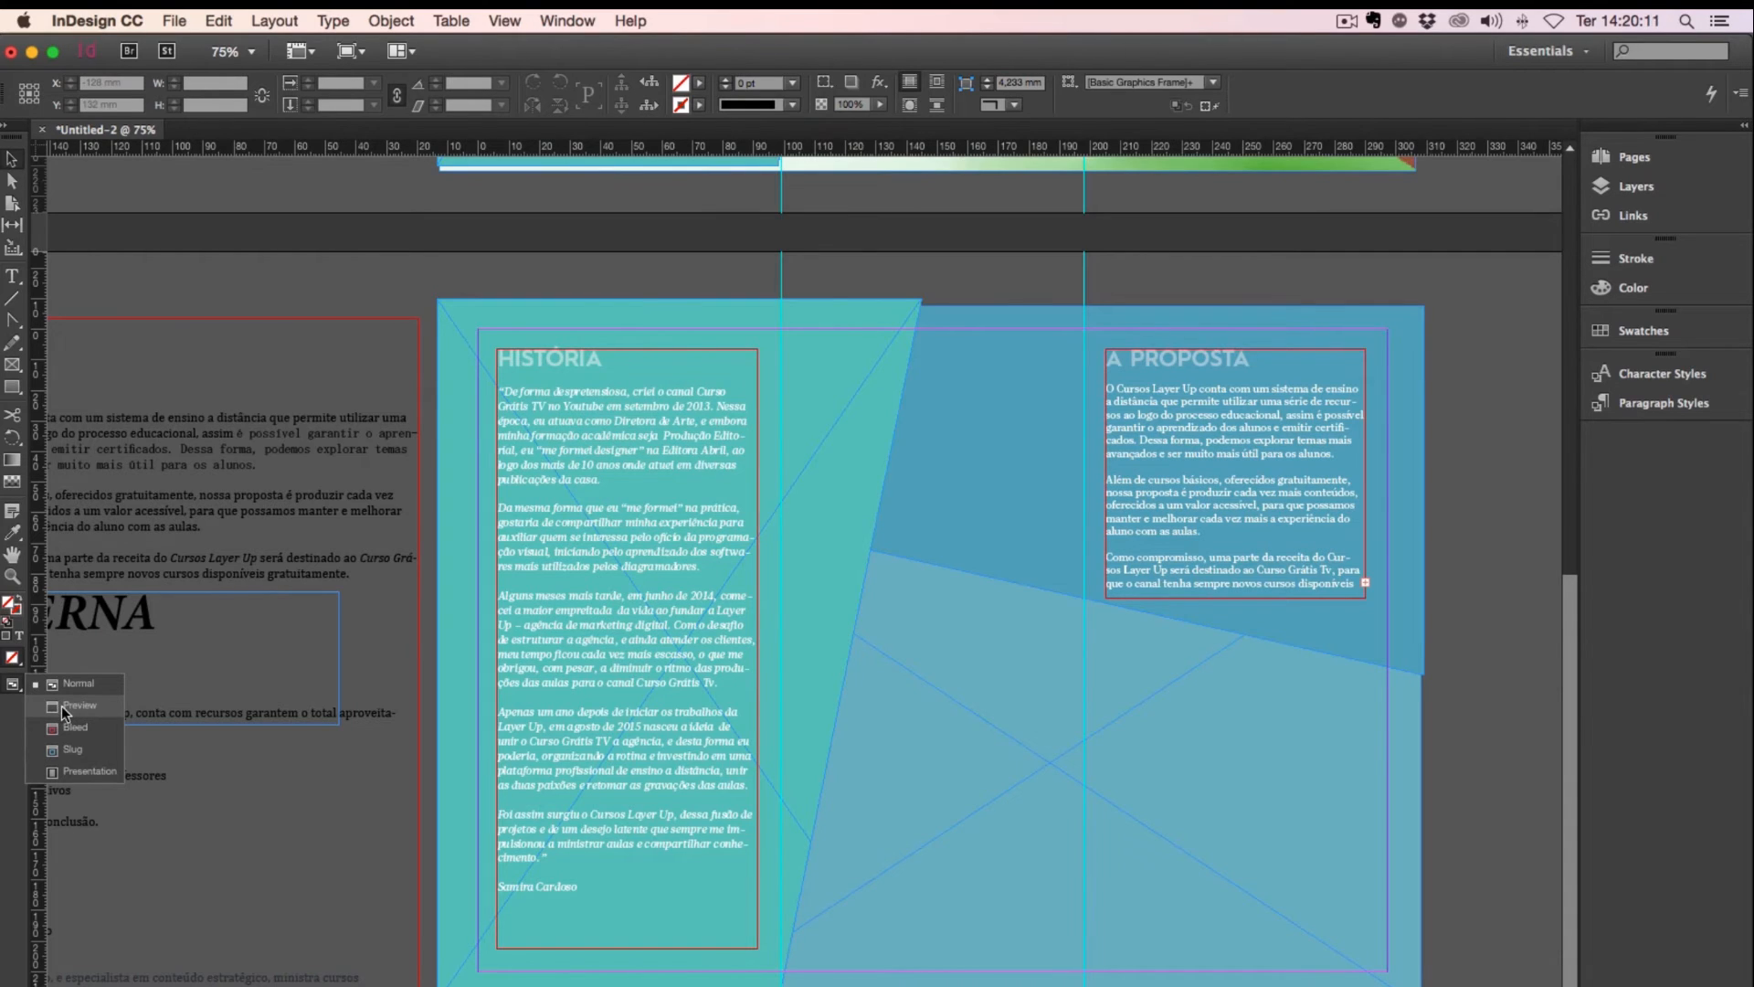
{"action": "left_click", "coordinate": [63, 705]}
Step: Stretch the "A proposta" text frame downward to about 127.5 mm high and check its text up close
{"action": "left_click", "coordinate": [1297, 462]}
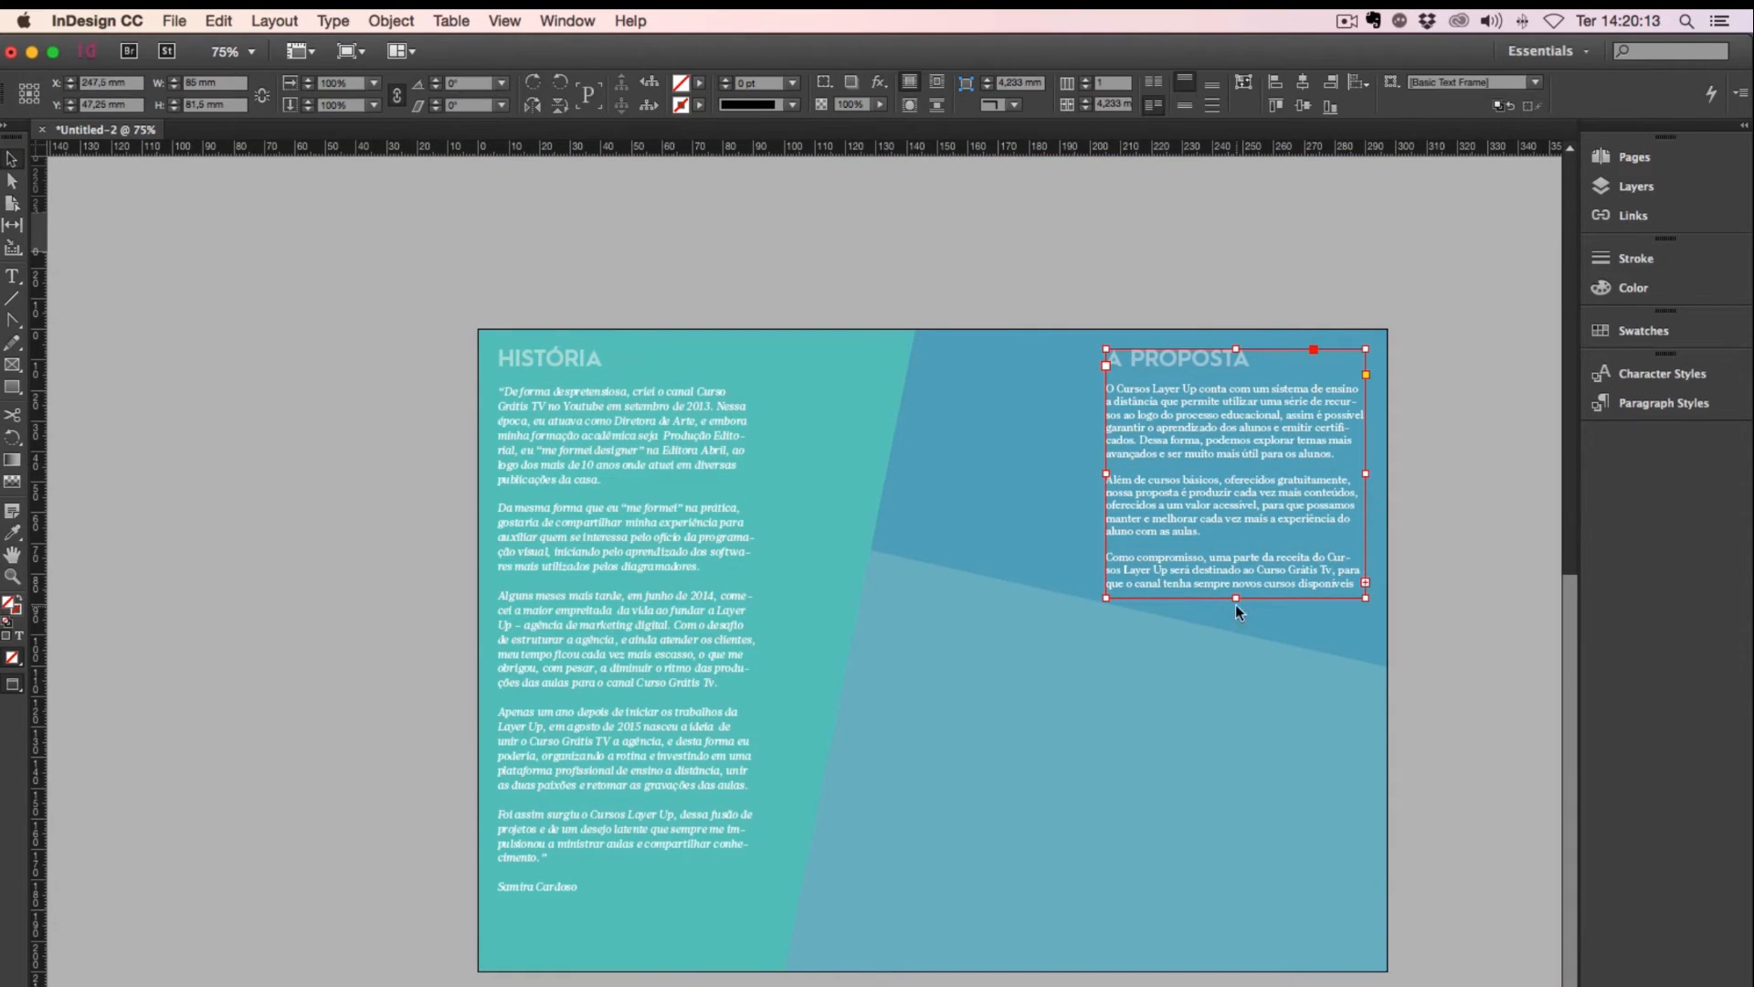
{"action": "left_click_drag", "start_coordinate": [1235, 599], "coordinate": [1208, 731]}
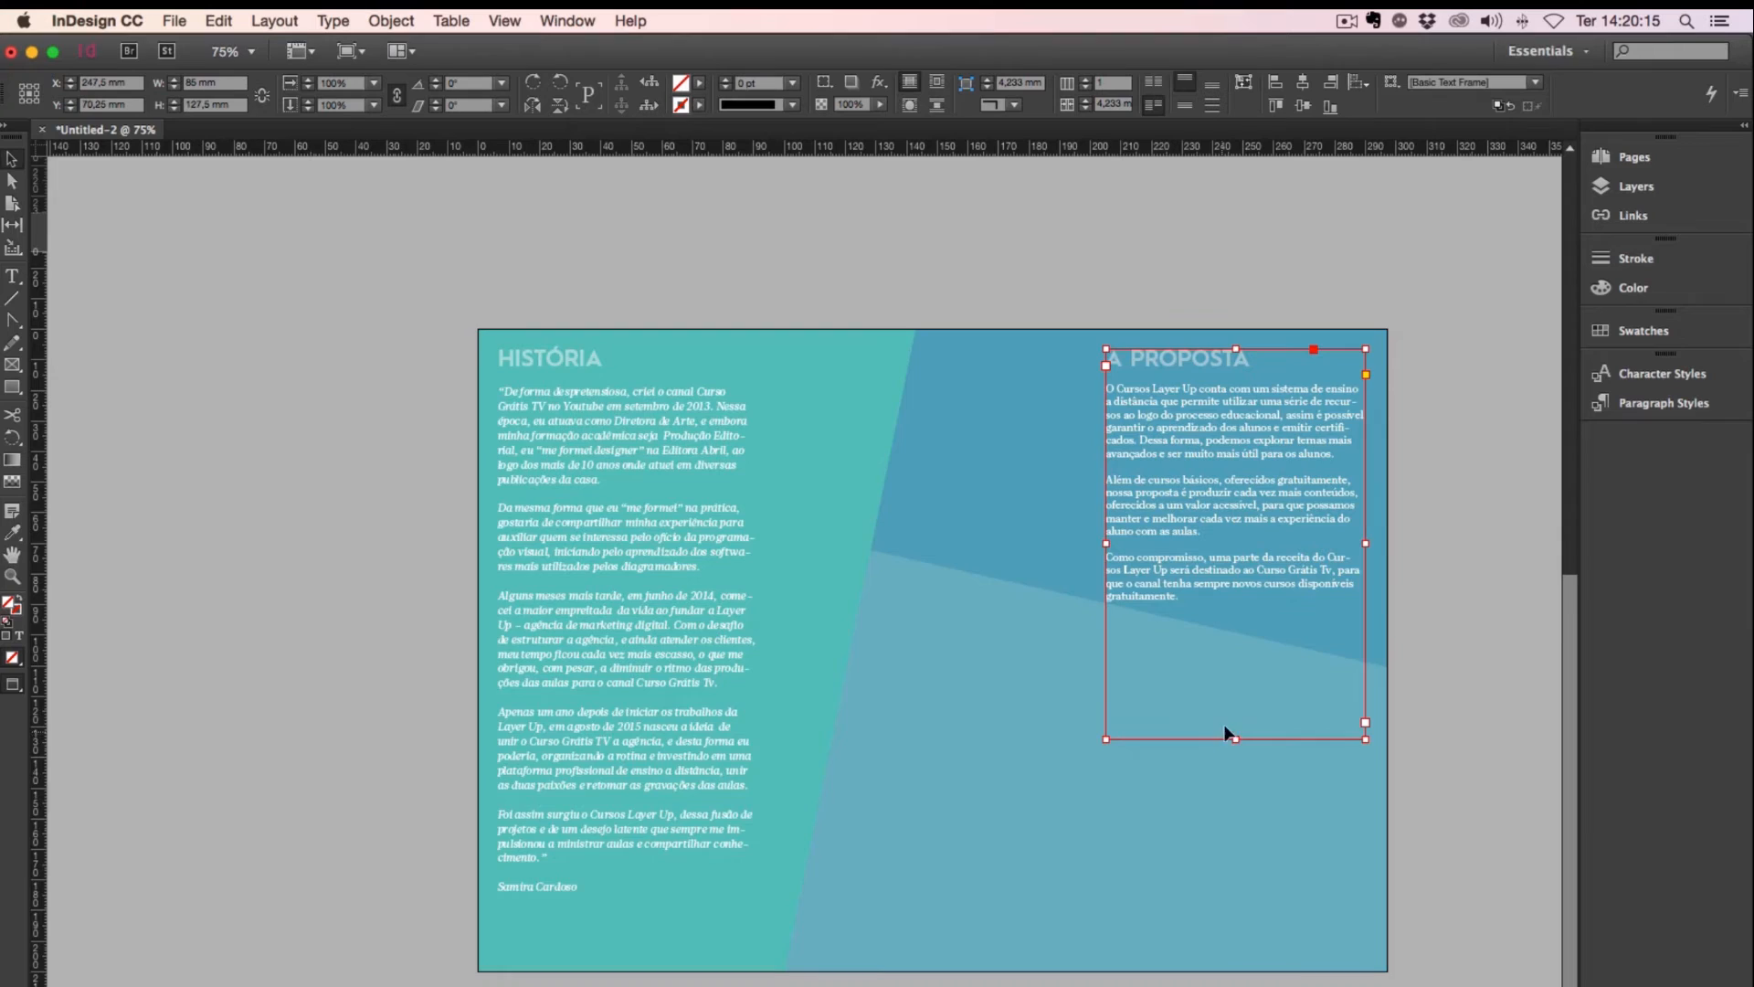
{"action": "left_click", "coordinate": [1229, 609], "text": "super"}
{"action": "left_click_drag", "start_coordinate": [825, 577], "coordinate": [842, 730]}
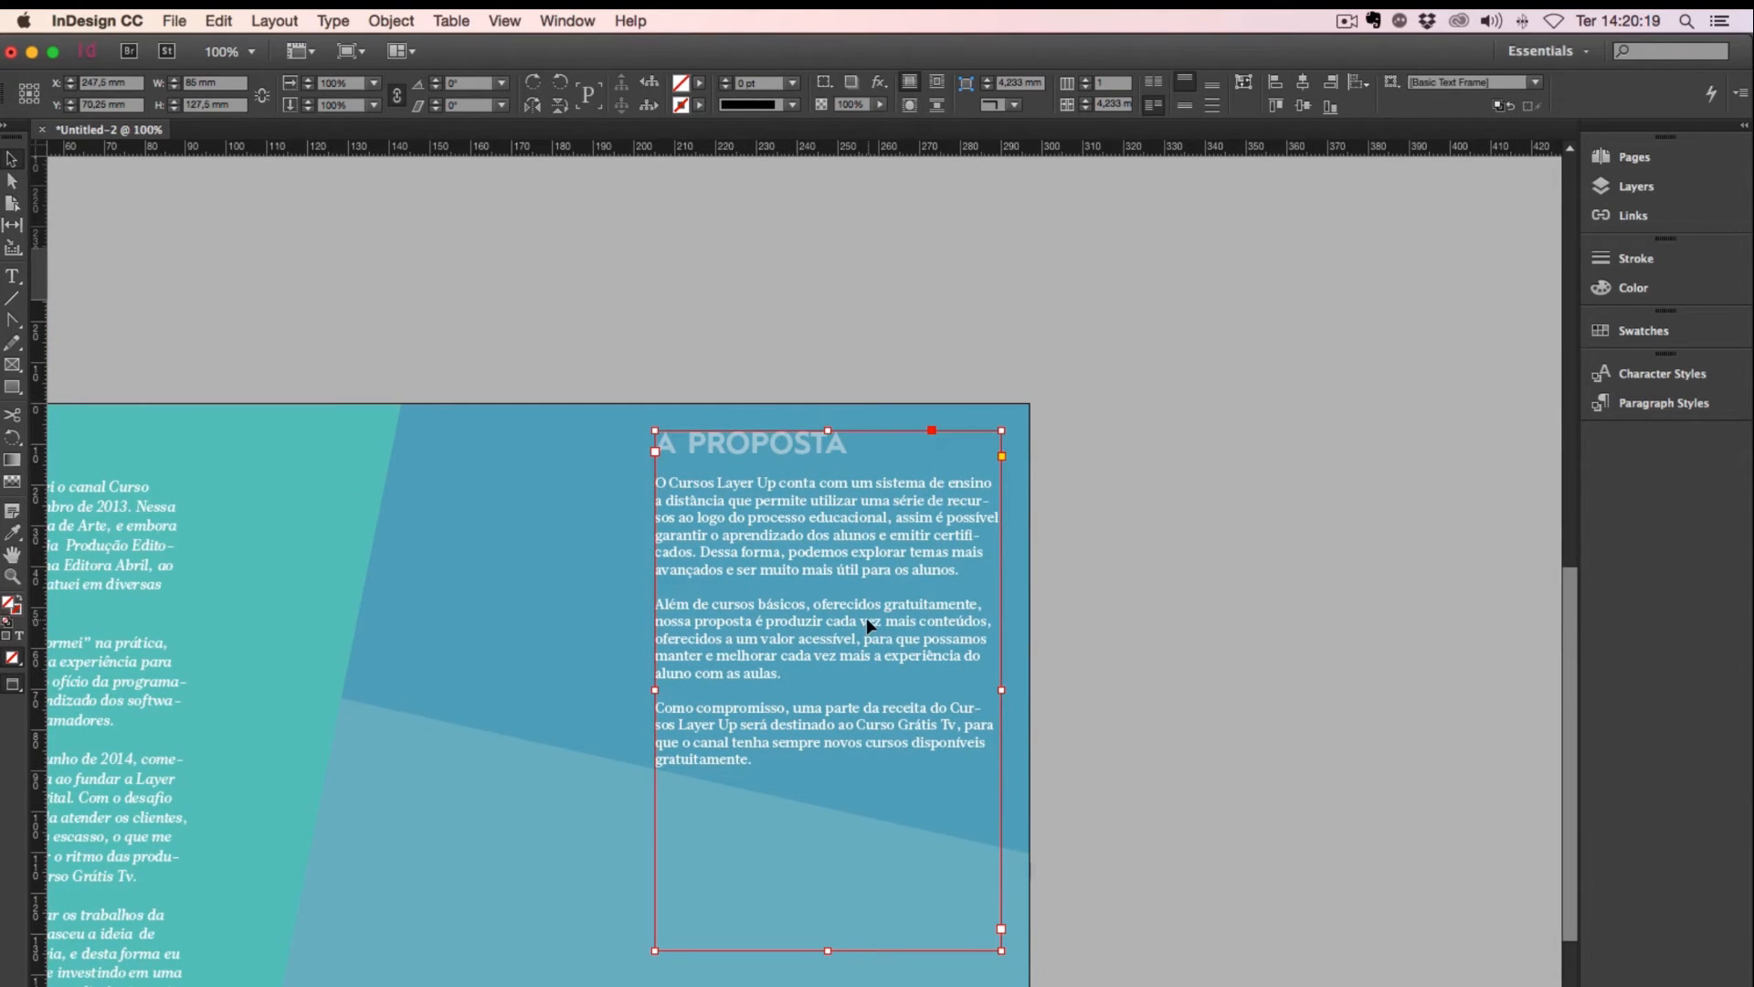
{"action": "double_click", "coordinate": [820, 724]}
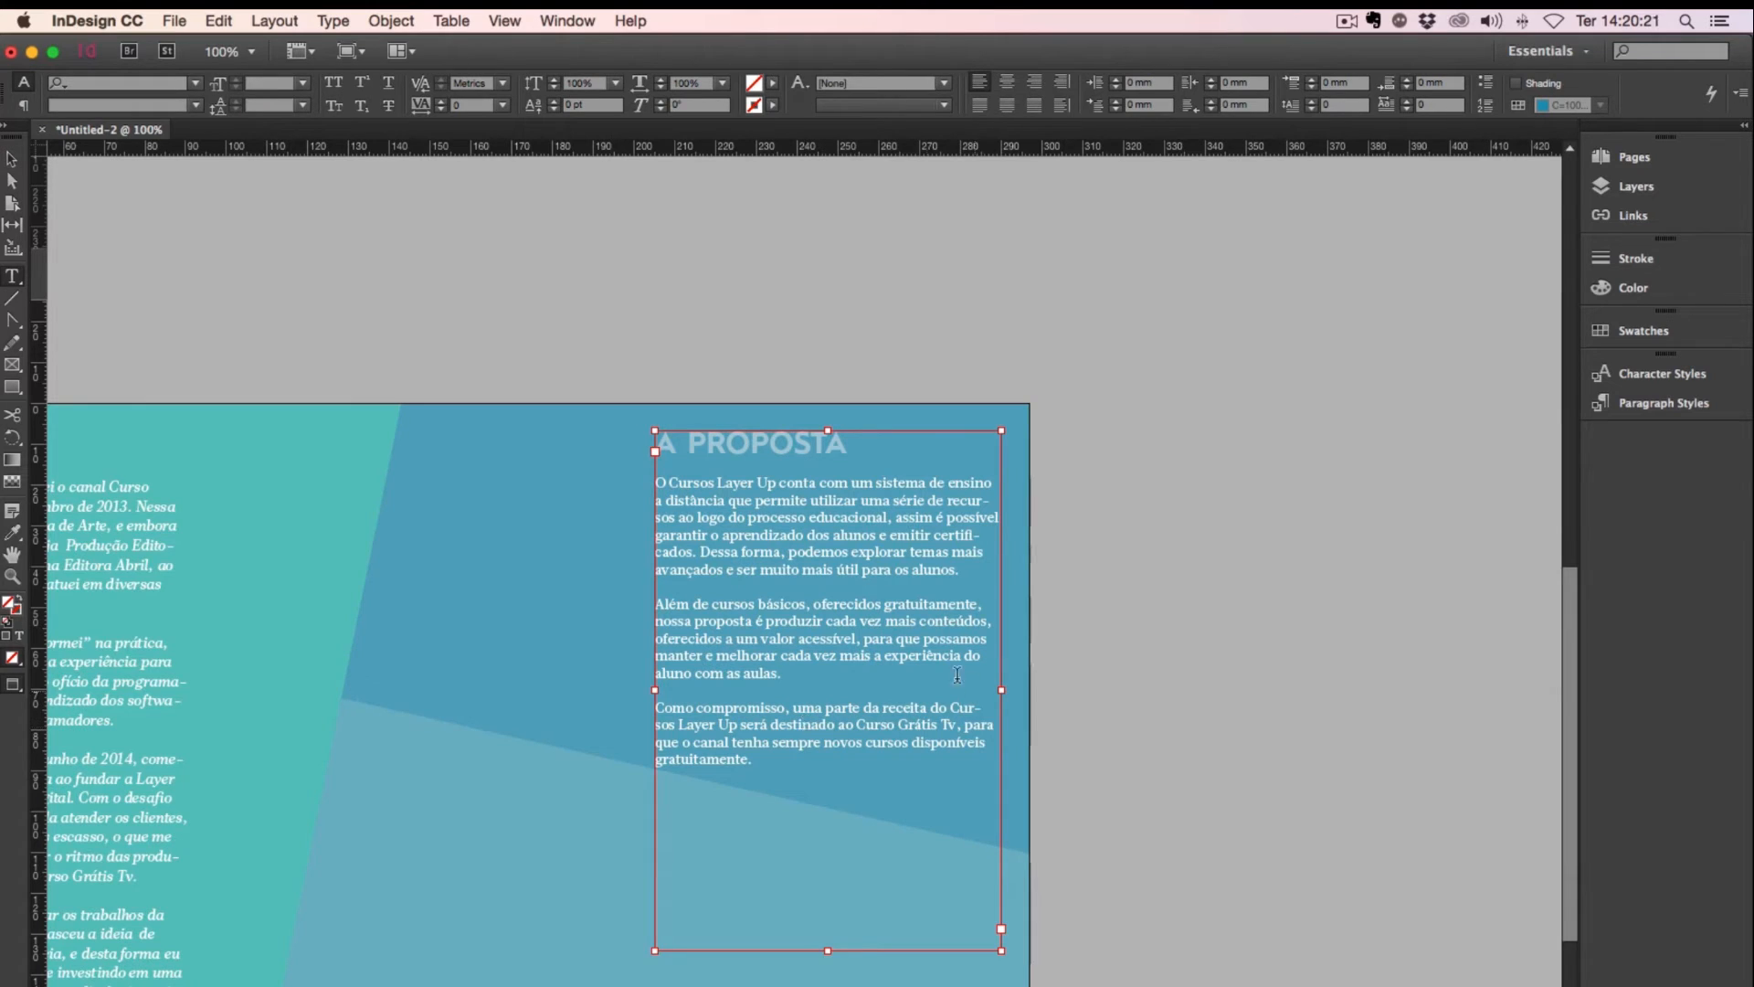
{"action": "key", "text": "Escape"}
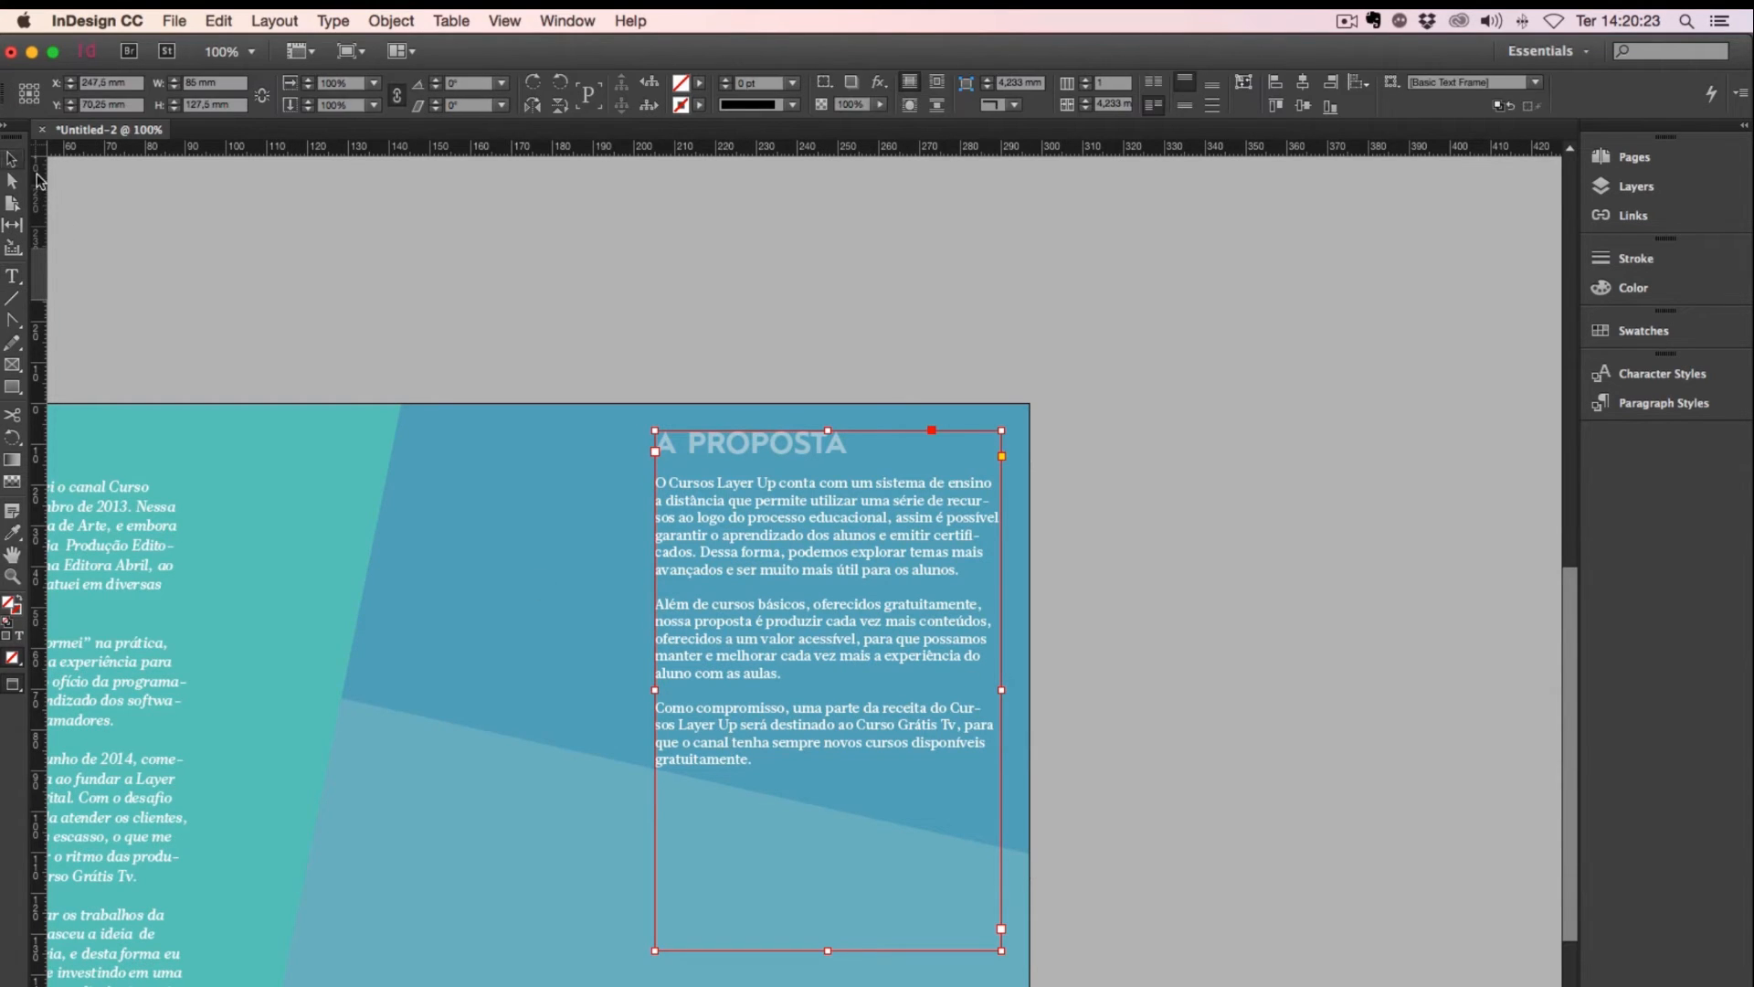
{"action": "left_click", "coordinate": [523, 713]}
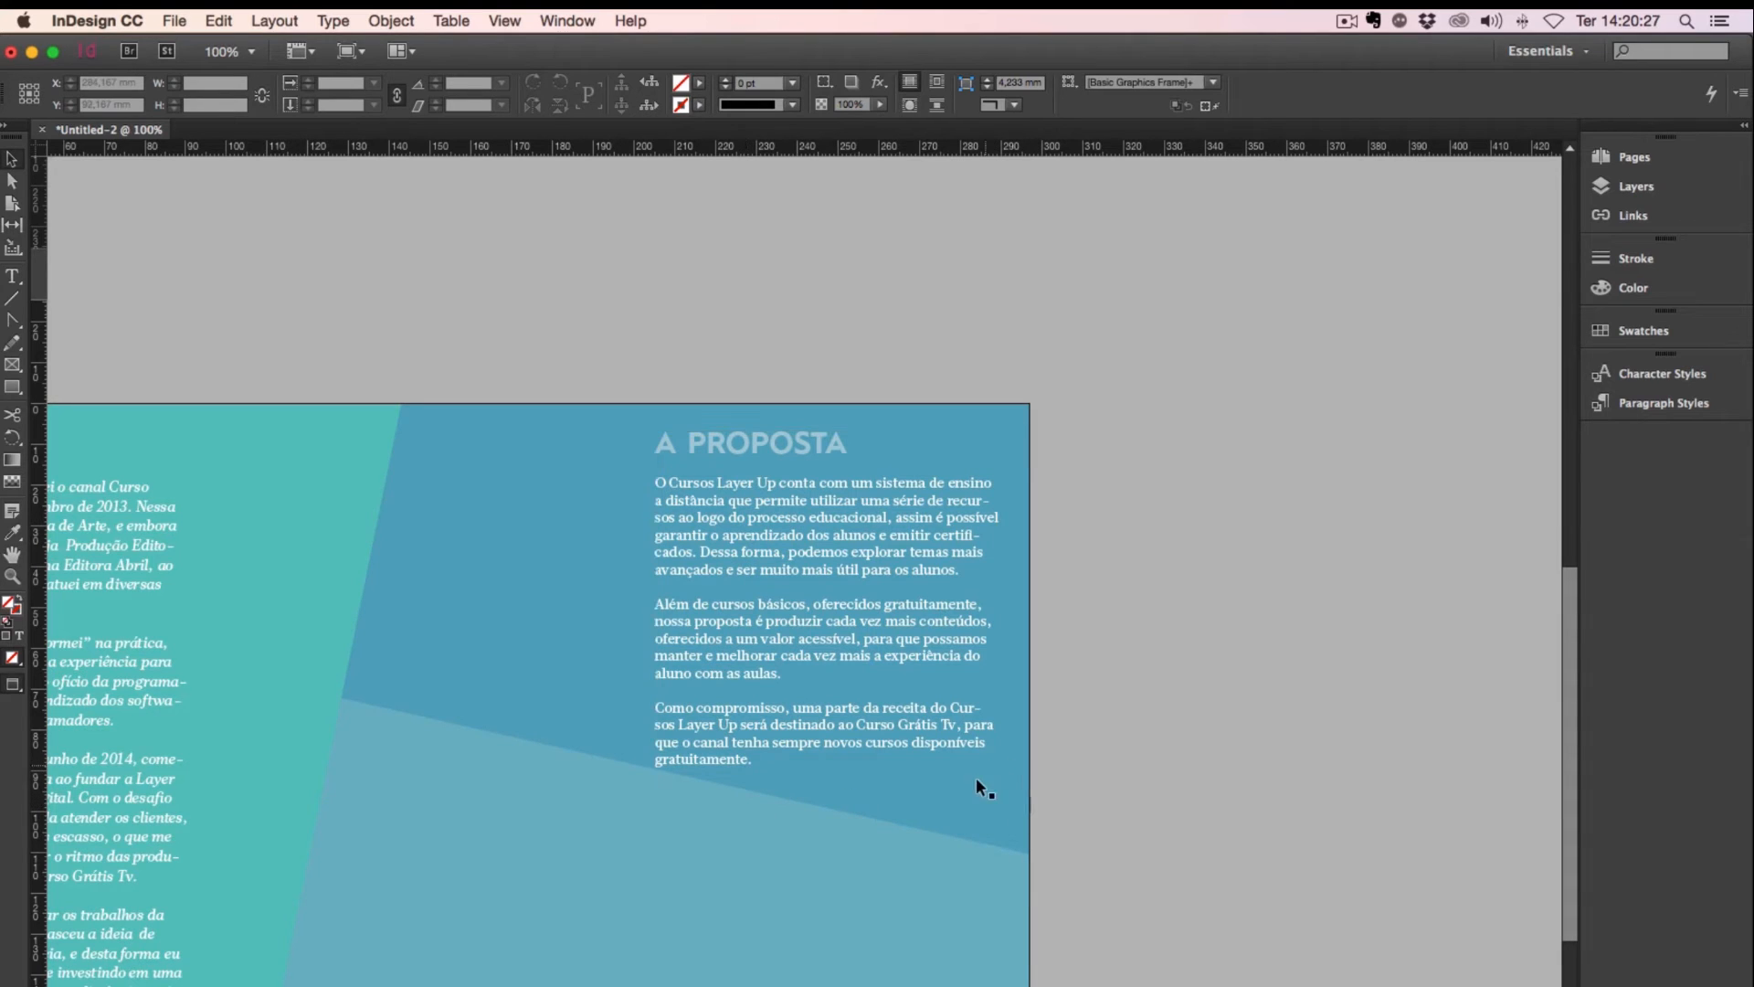
Step: Fit the "A proposta" text frame to its content
{"action": "scroll", "coordinate": [976, 777], "scroll_direction": "left", "scroll_amount": 5}
{"action": "scroll", "coordinate": [976, 777], "scroll_direction": "down", "scroll_amount": 3}
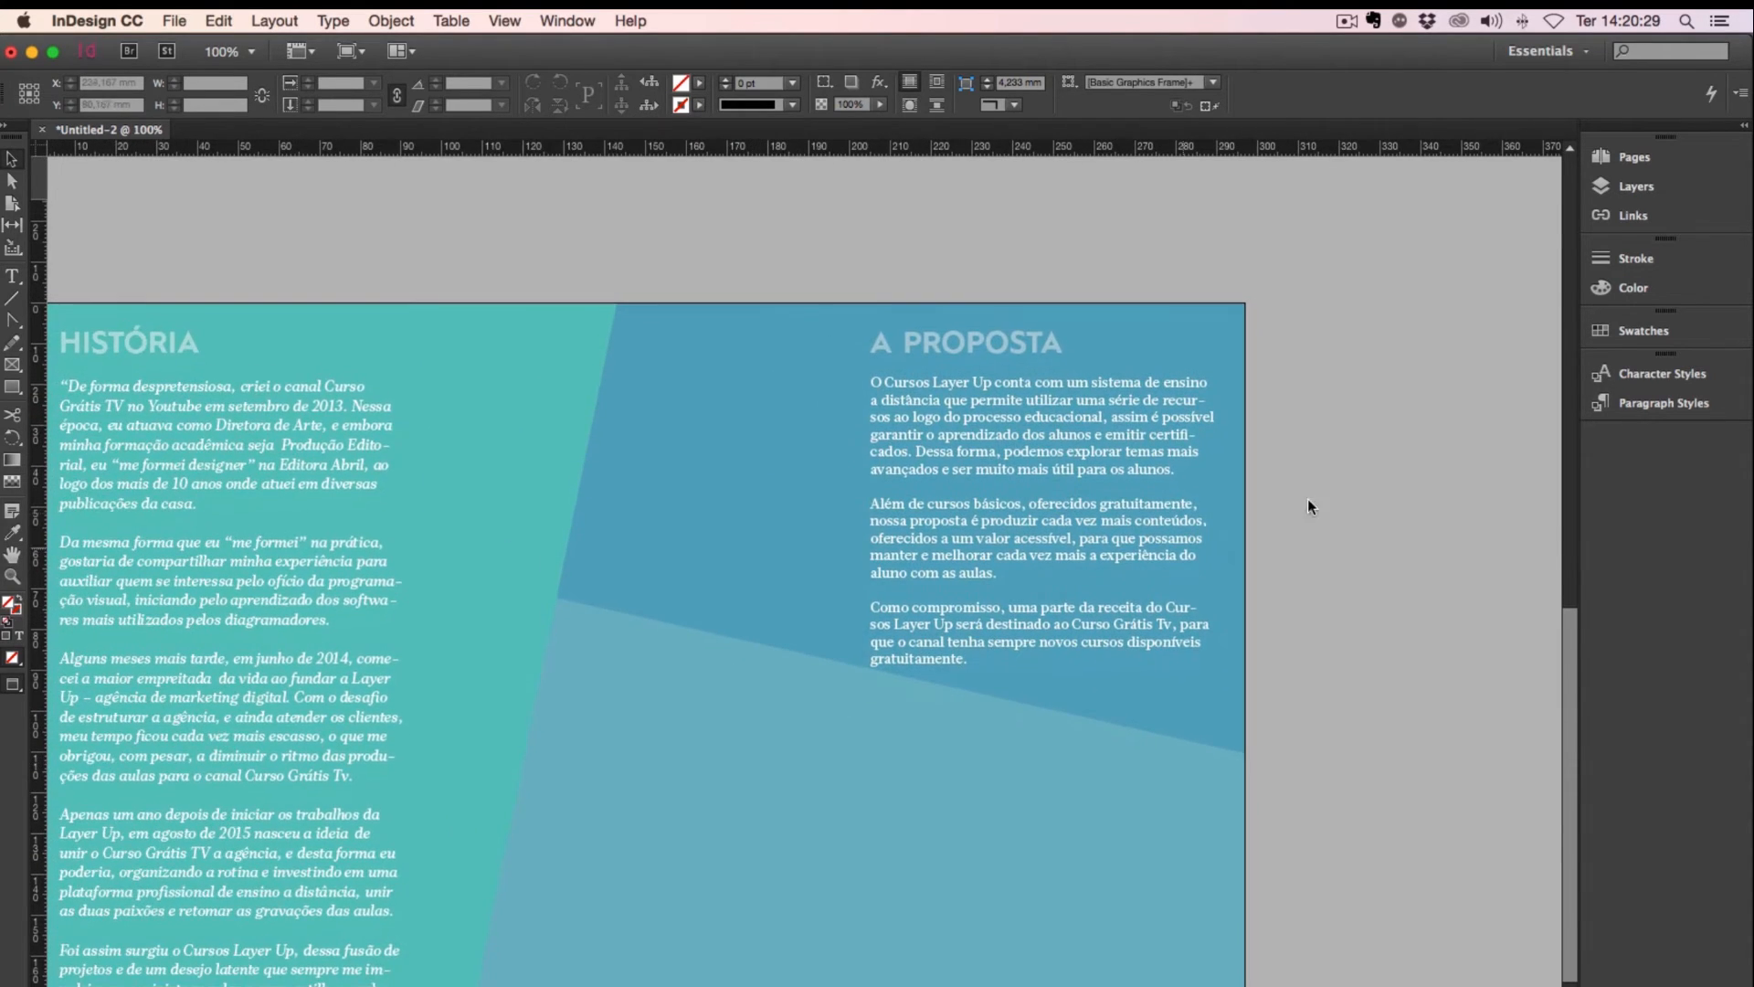
{"action": "left_click", "coordinate": [1033, 583]}
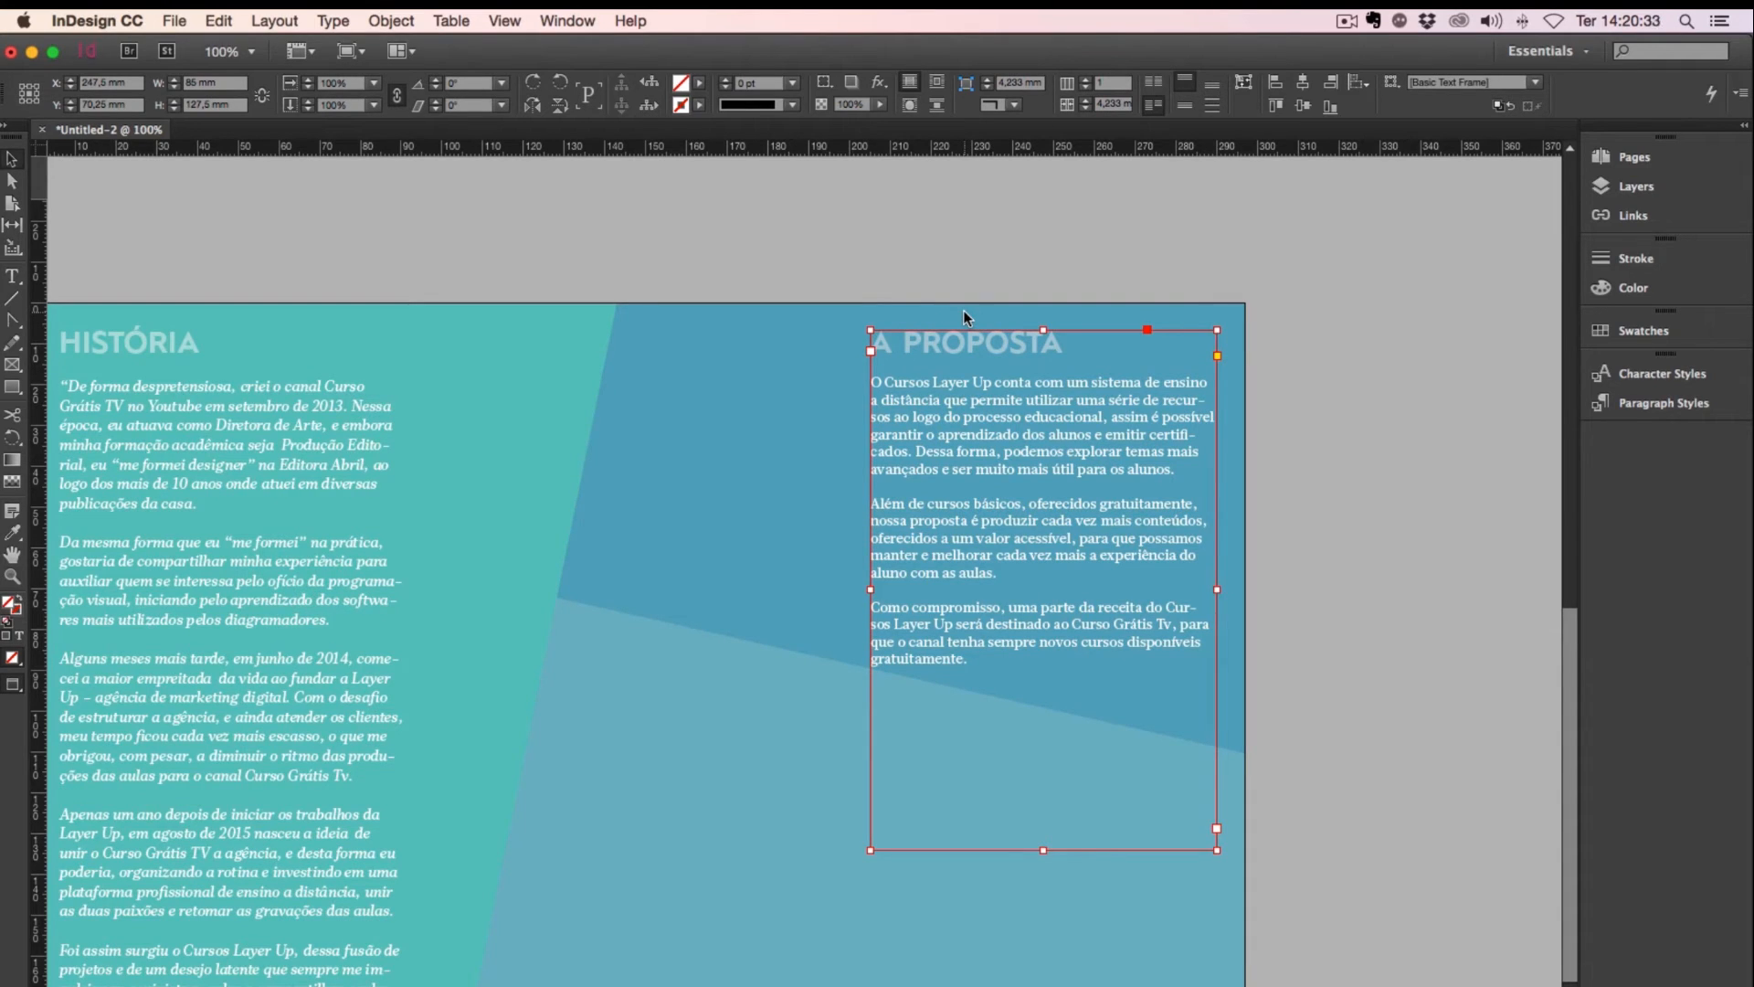
{"action": "key", "text": "super+alt+c"}
Step: Justify the História body paragraphs with the last line aligned left, leaving out the heading and signature
{"action": "left_click_drag", "start_coordinate": [469, 508], "coordinate": [744, 515]}
{"action": "key", "text": "super+minus"}
{"action": "scroll", "coordinate": [743, 515], "scroll_direction": "right", "scroll_amount": 5}
{"action": "scroll", "coordinate": [744, 514], "scroll_direction": "down", "scroll_amount": 3}
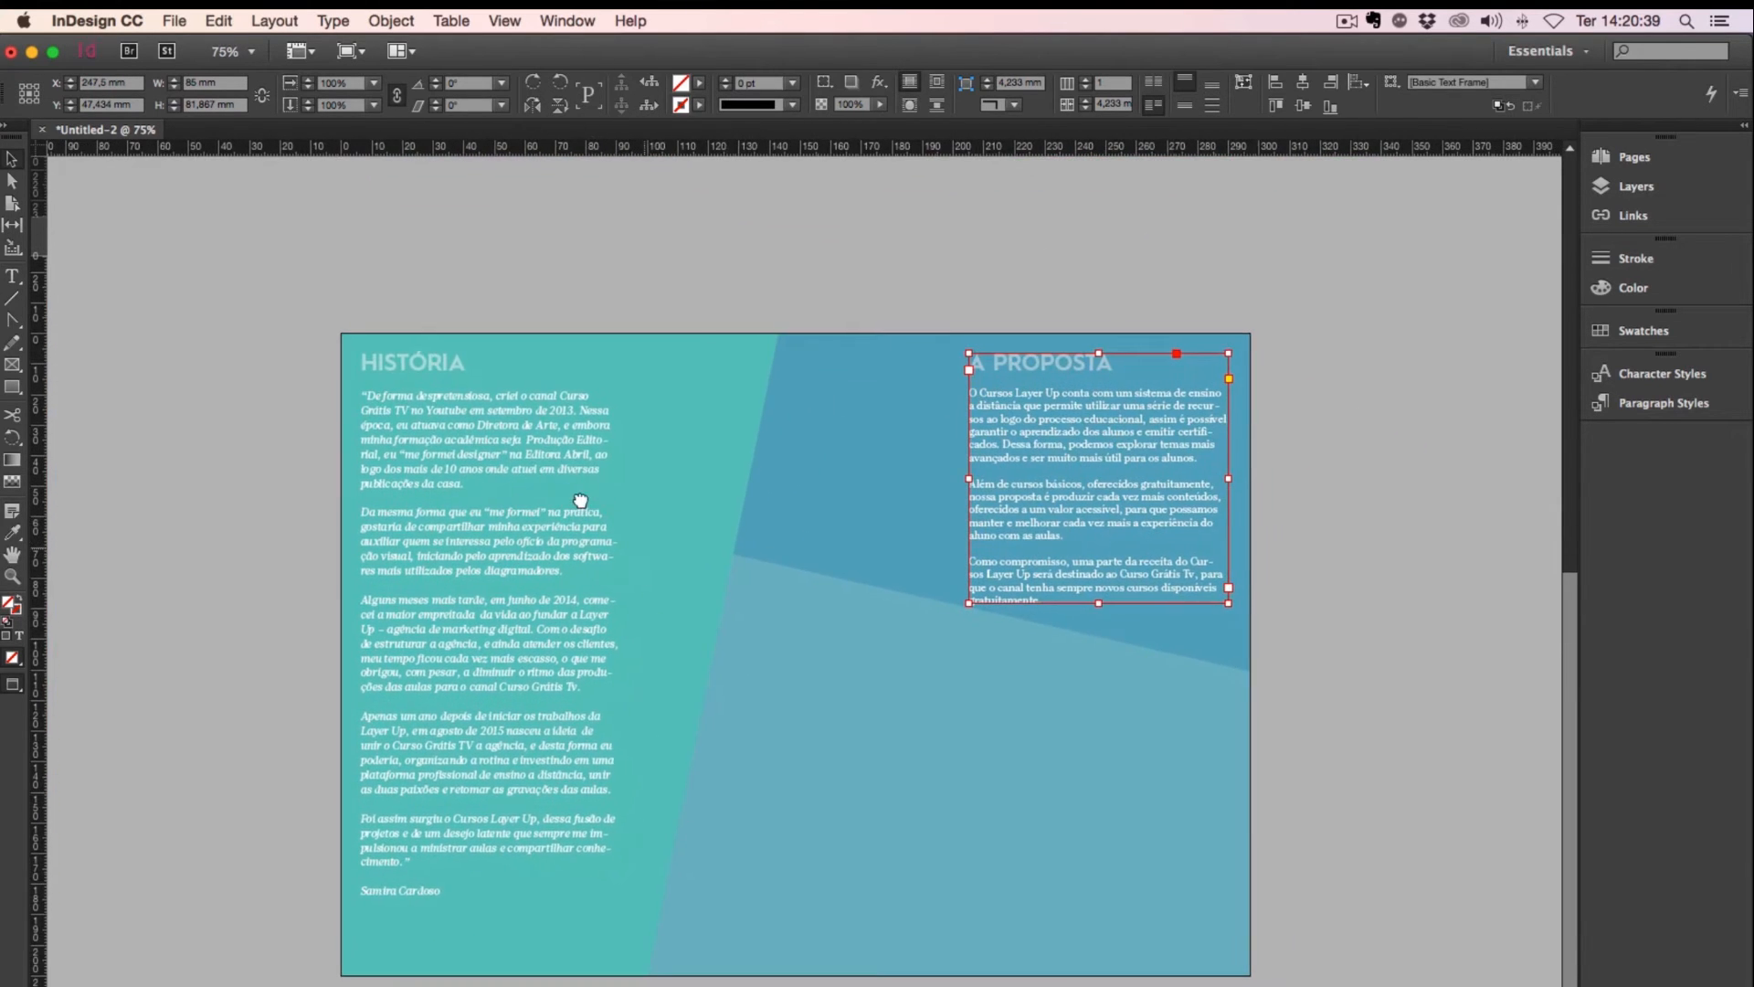
{"action": "left_click", "coordinate": [561, 528]}
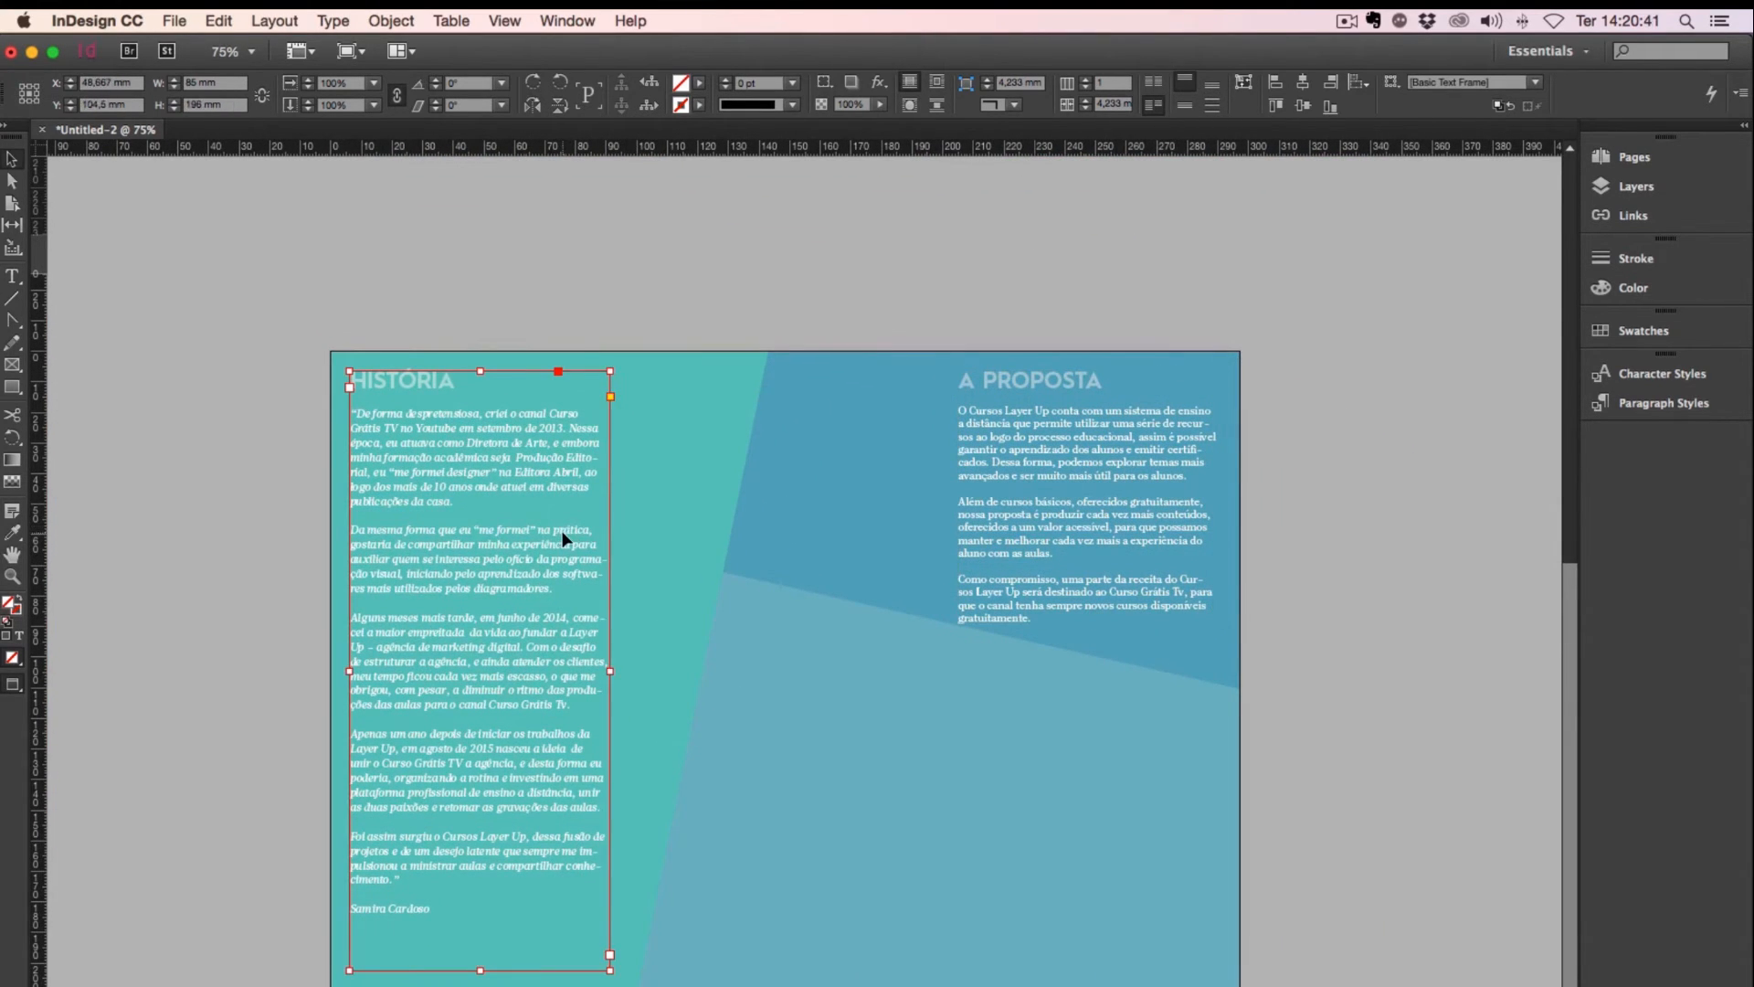
{"action": "key", "text": "t"}
{"action": "left_click_drag", "start_coordinate": [418, 875], "coordinate": [311, 413]}
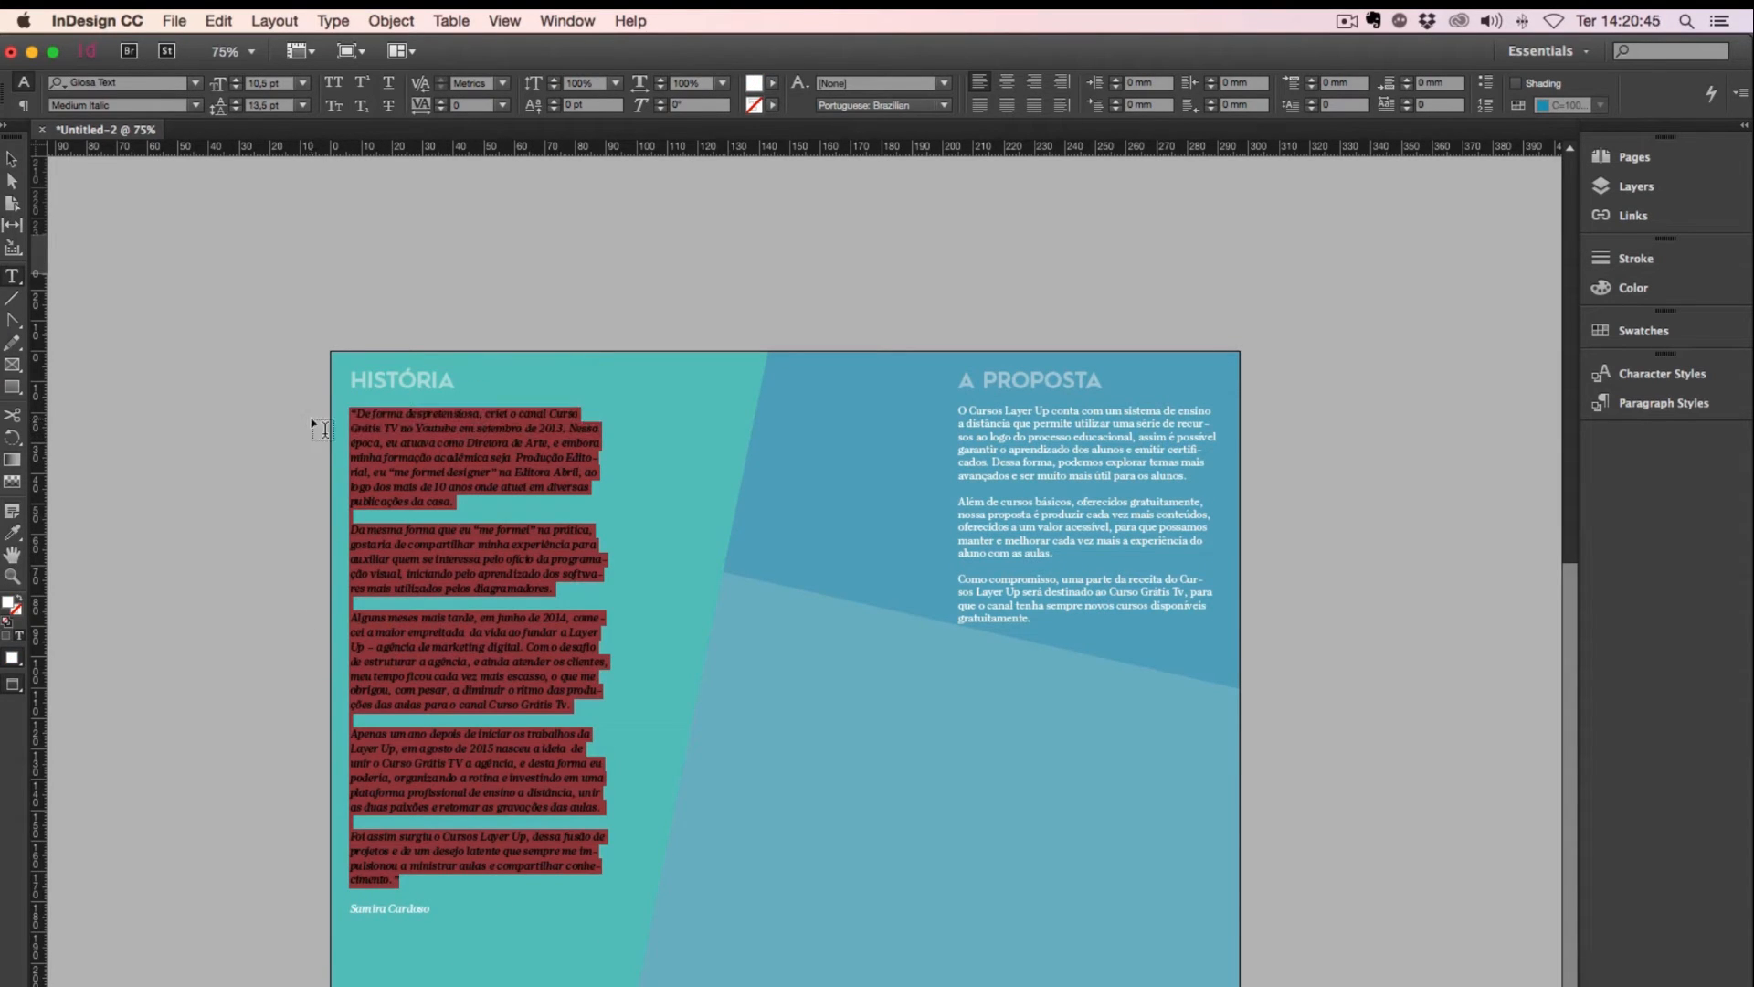
{"action": "left_click", "coordinate": [980, 107]}
{"action": "left_click", "coordinate": [561, 665]}
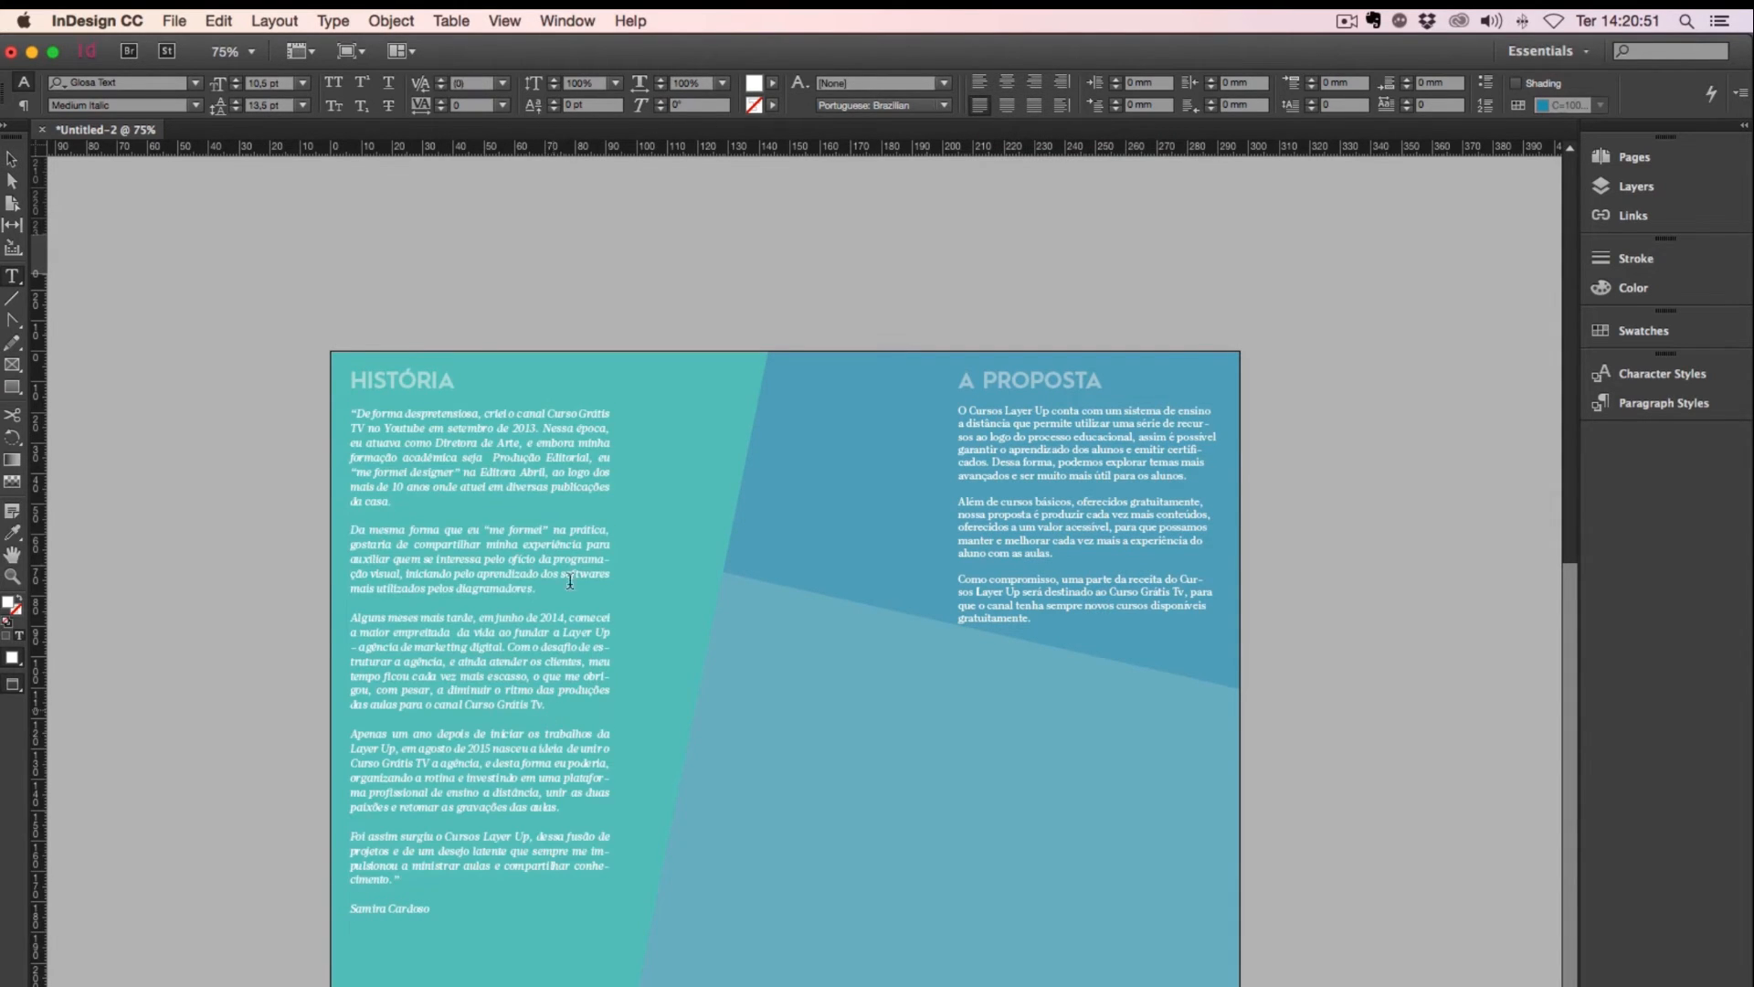
Step: Justify the "A proposta" body paragraphs with the last line aligned left
{"action": "triple_click", "coordinate": [1042, 614]}
{"action": "left_click_drag", "start_coordinate": [940, 517], "coordinate": [913, 402]}
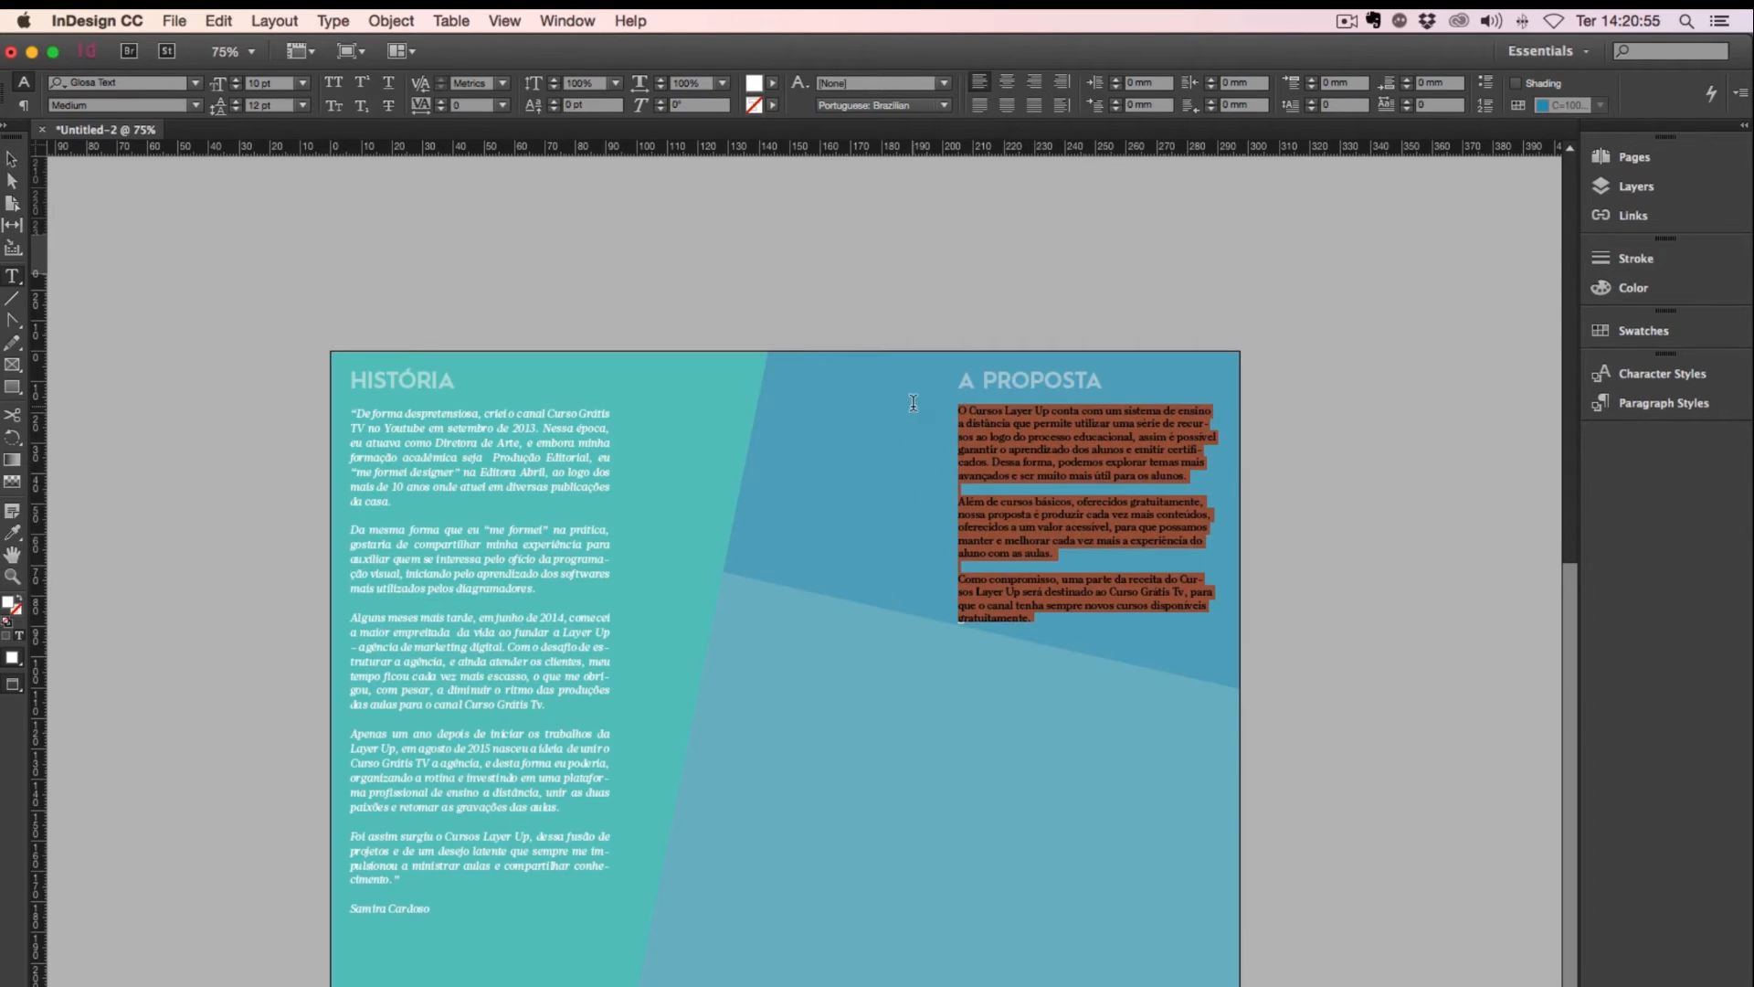
{"action": "left_click", "coordinate": [980, 107]}
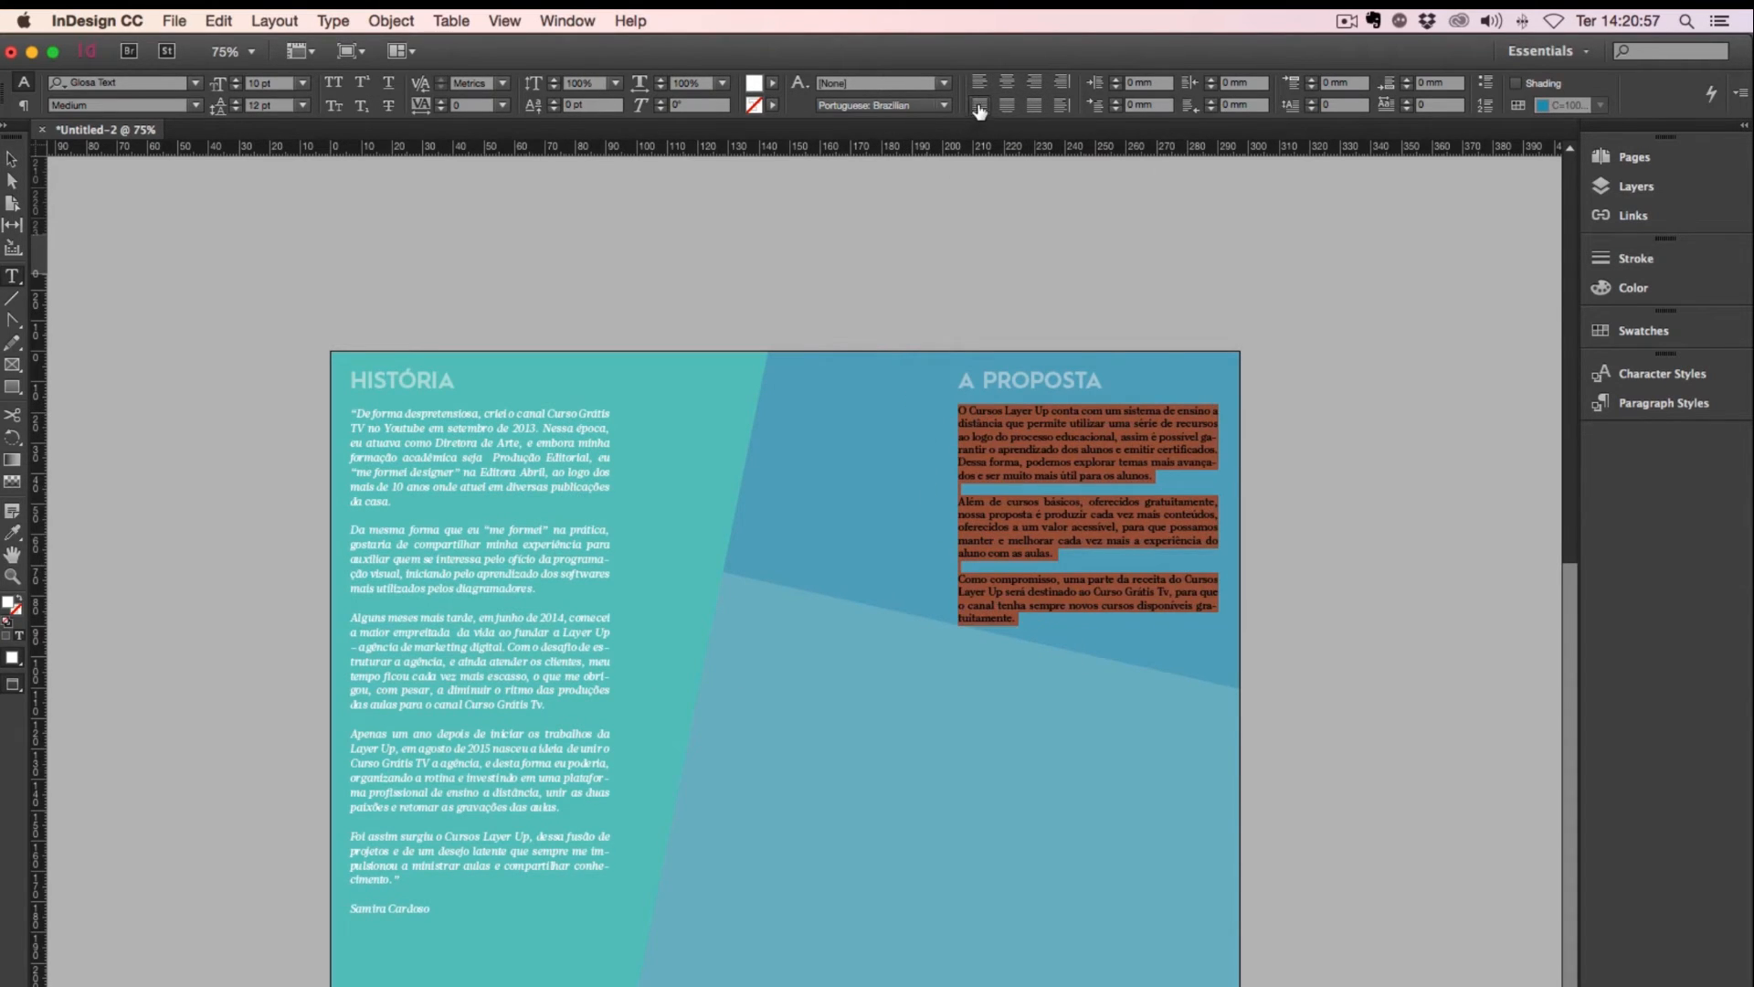
Step: Set the tracking of the last "A proposta" paragraph, starting "Como compromisso", to -40
{"action": "double_click", "coordinate": [1120, 589]}
{"action": "left_click", "coordinate": [1120, 590]}
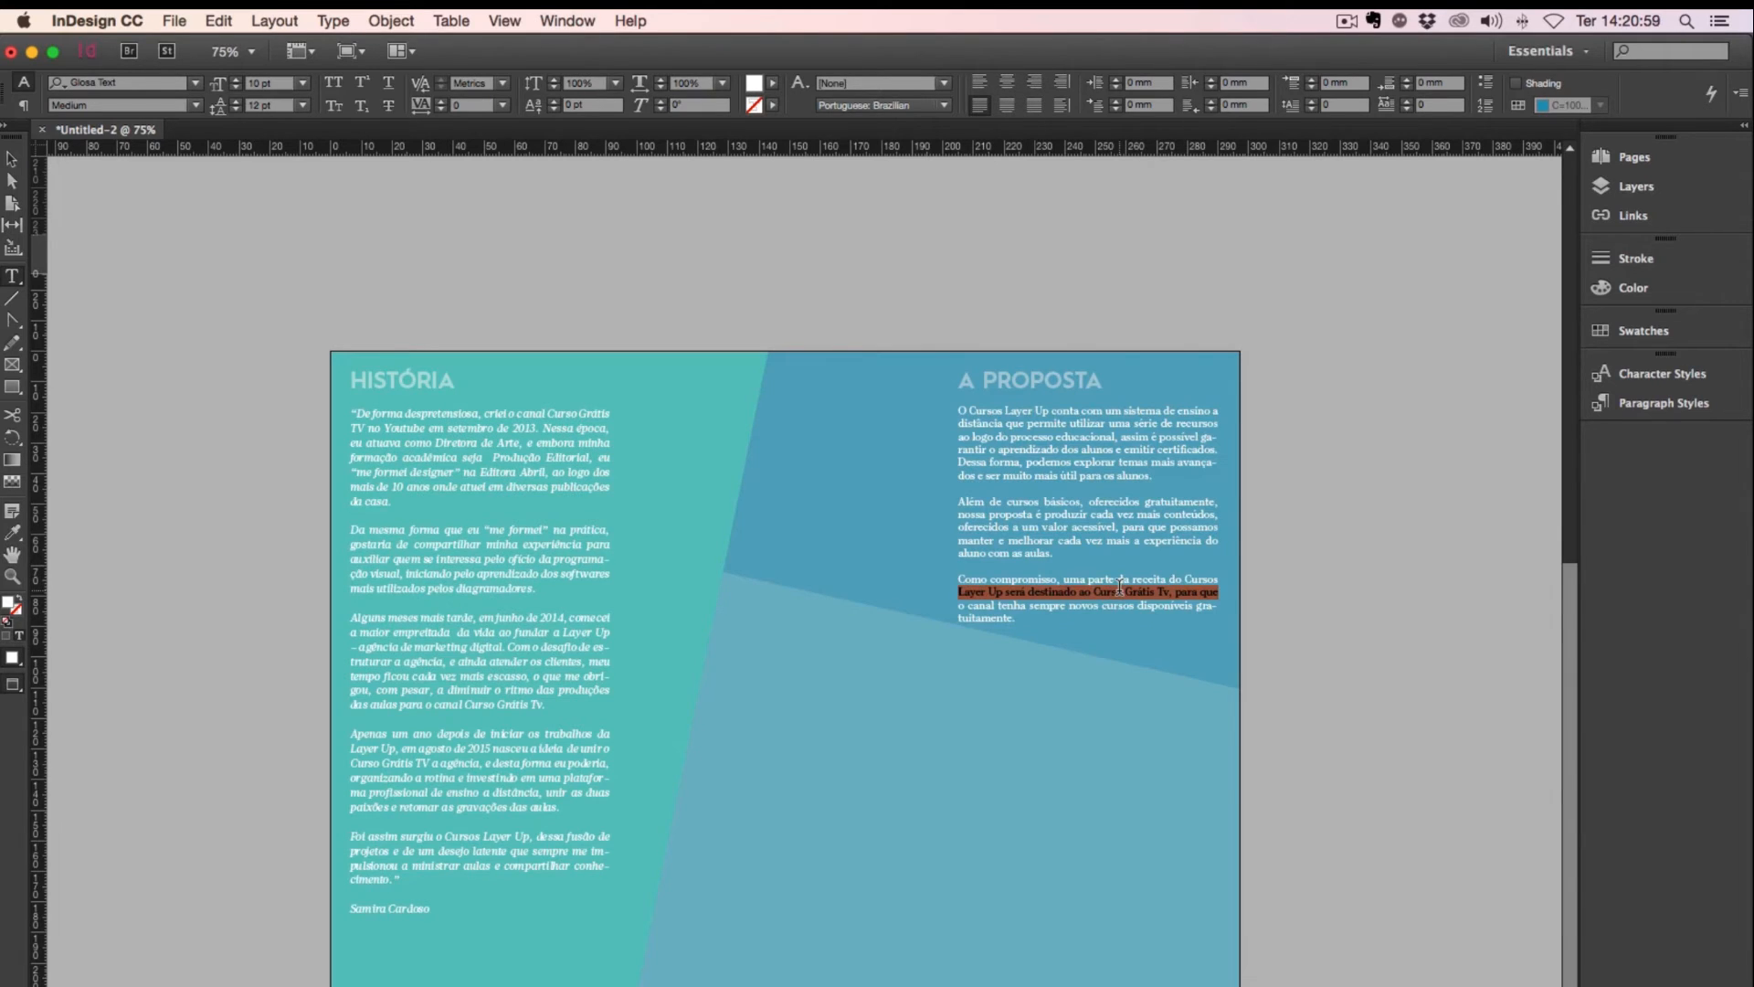
{"action": "left_click", "coordinate": [1120, 589]}
{"action": "key", "text": "super+equal"}
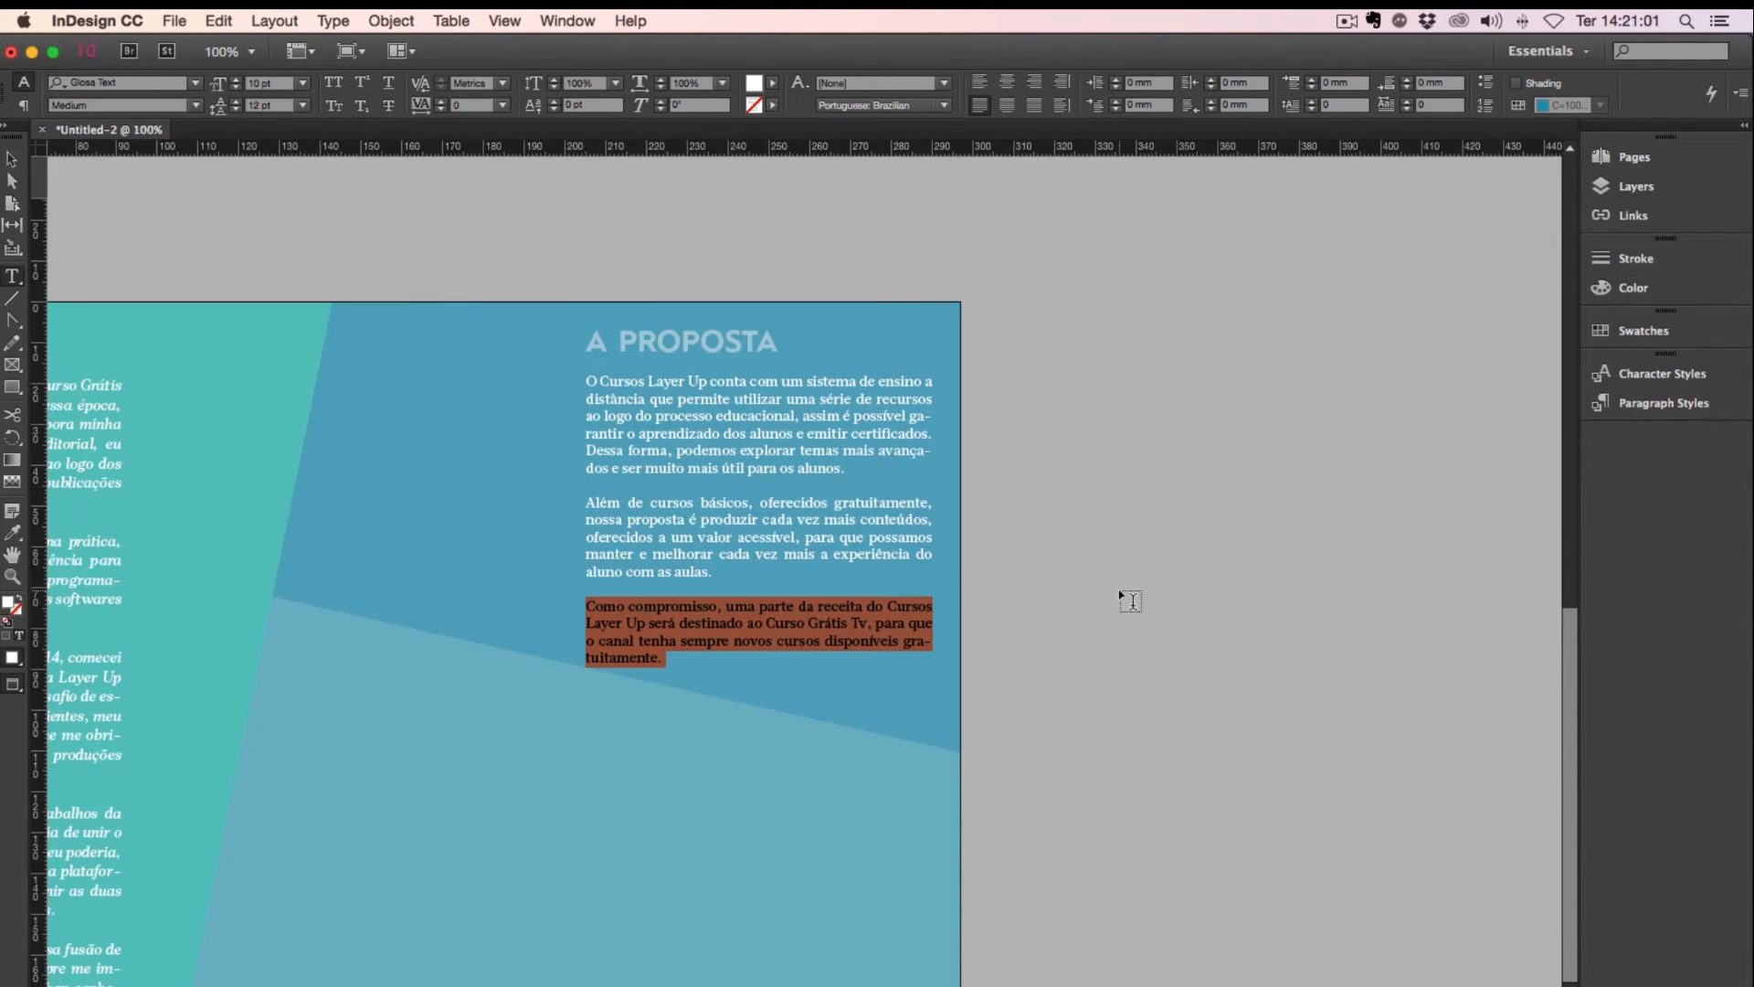
{"action": "triple_click", "coordinate": [765, 618]}
{"action": "left_click", "coordinate": [766, 609]}
{"action": "left_click", "coordinate": [442, 108]}
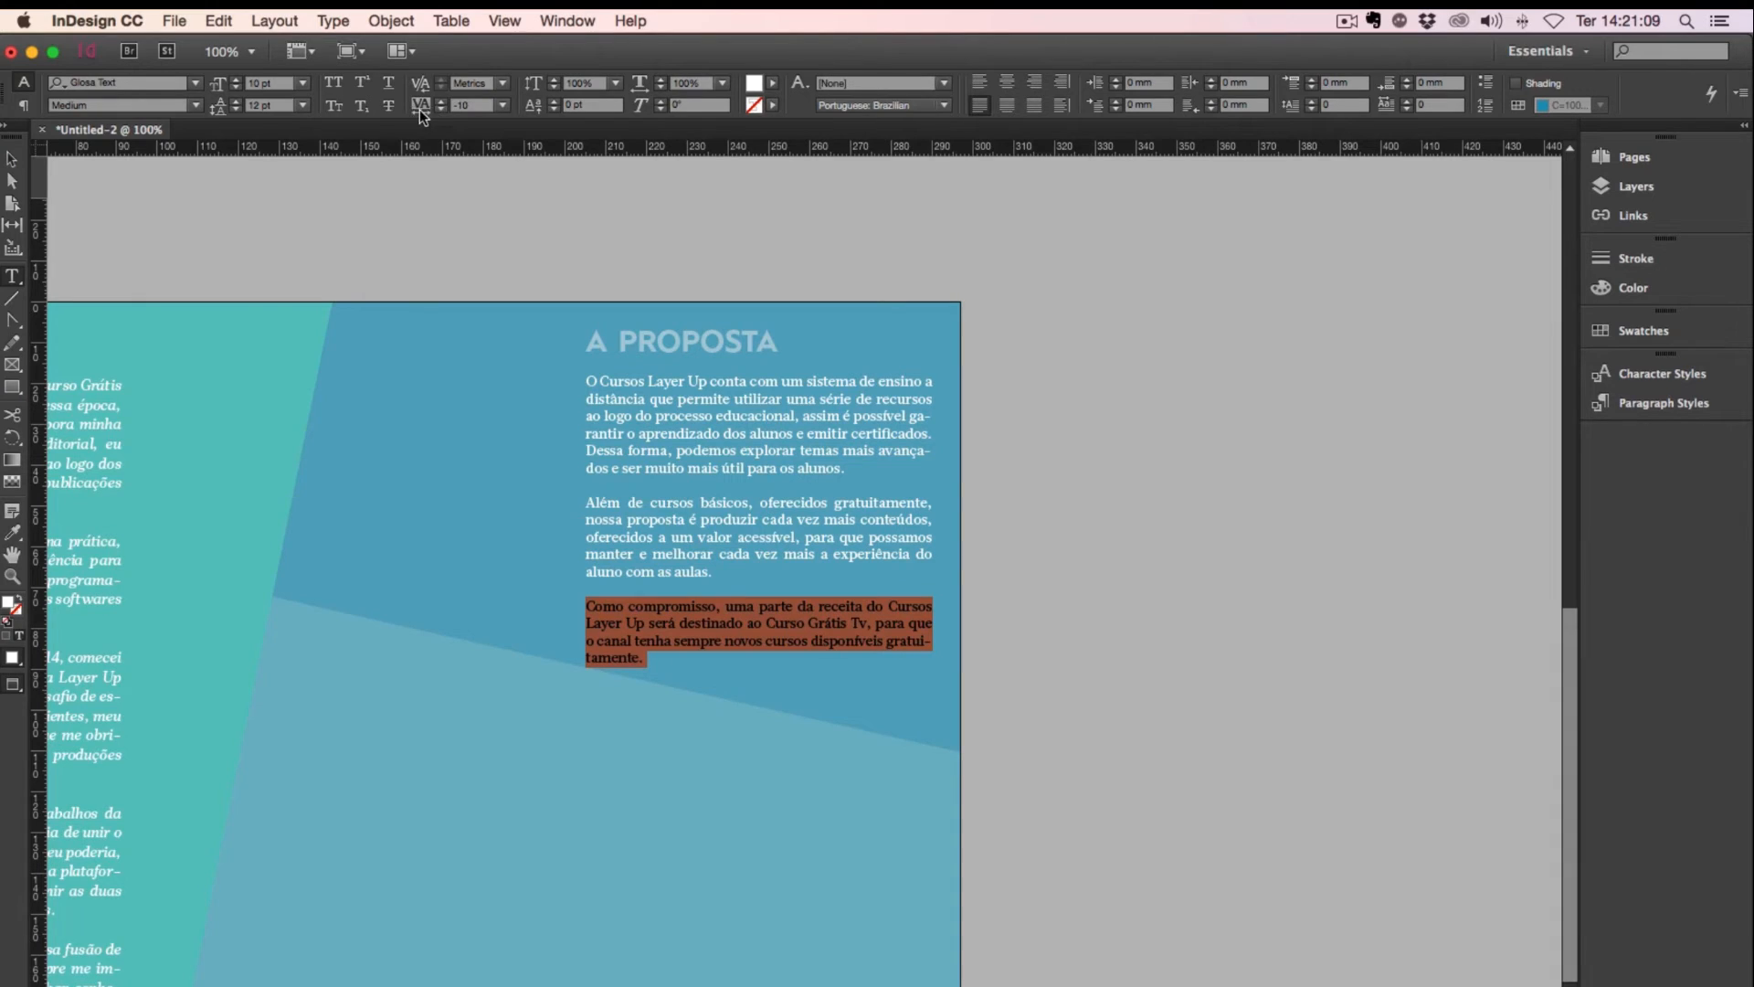
{"action": "left_click", "coordinate": [442, 108]}
{"action": "left_click", "coordinate": [442, 108]}
{"action": "left_click", "coordinate": [442, 108]}
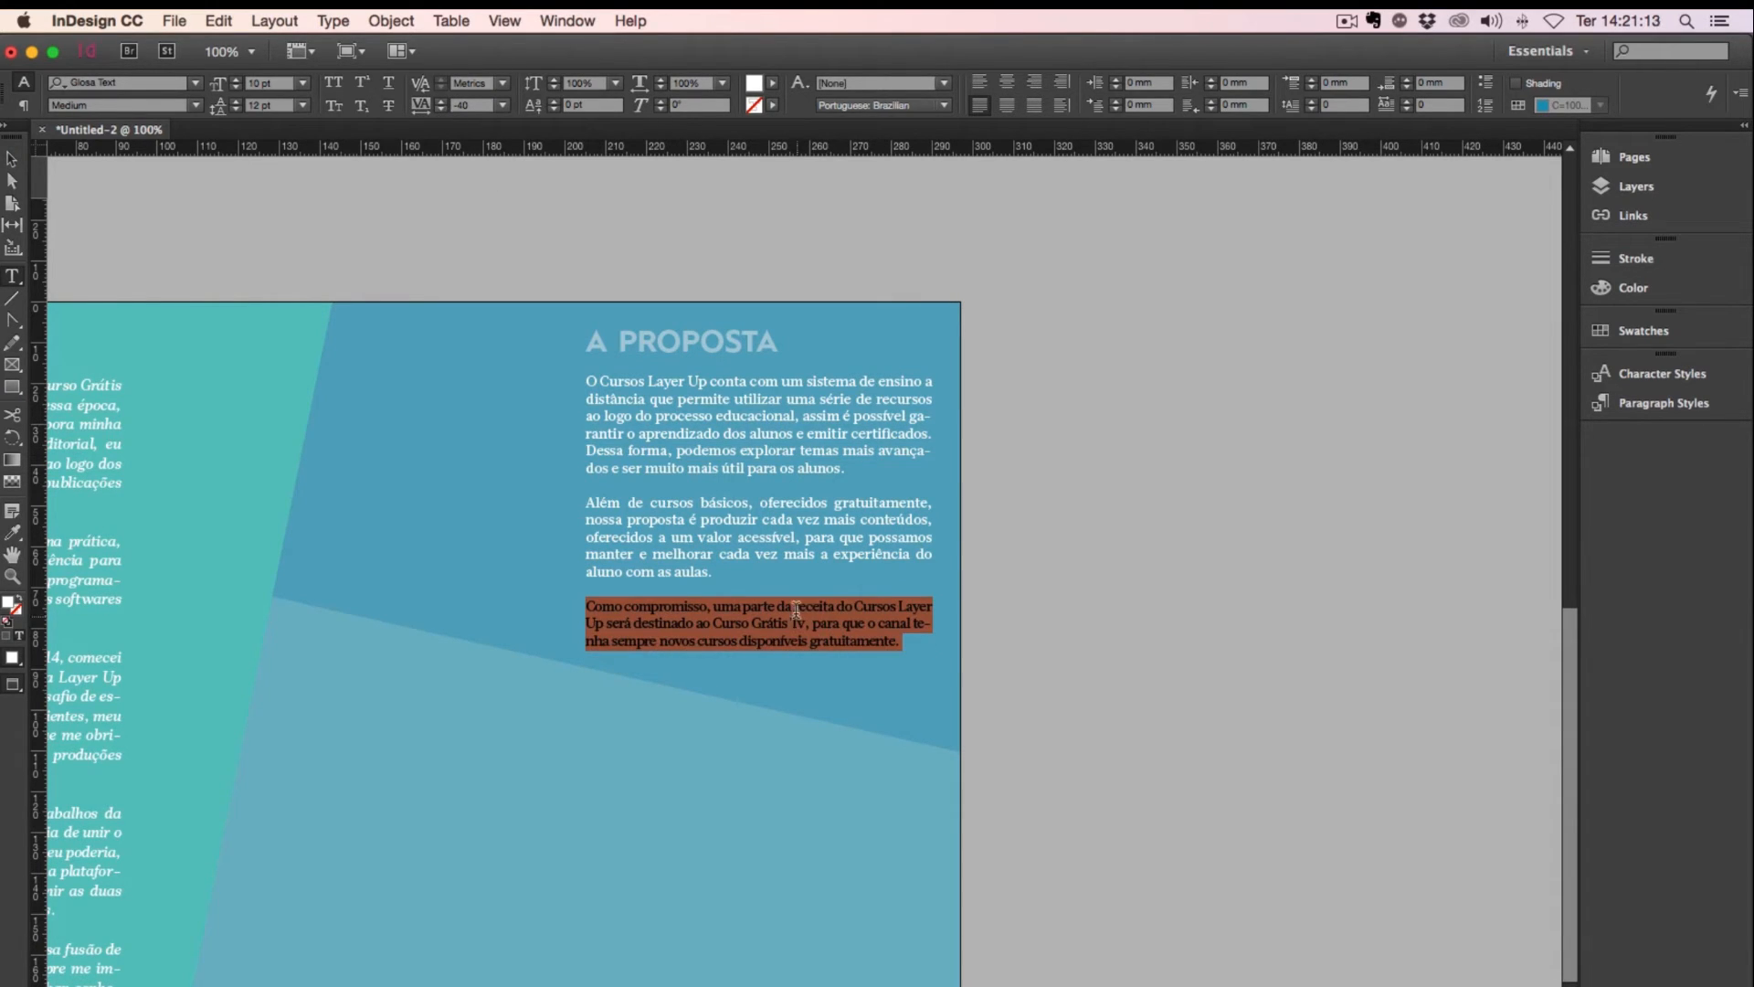
{"action": "left_click", "coordinate": [783, 610]}
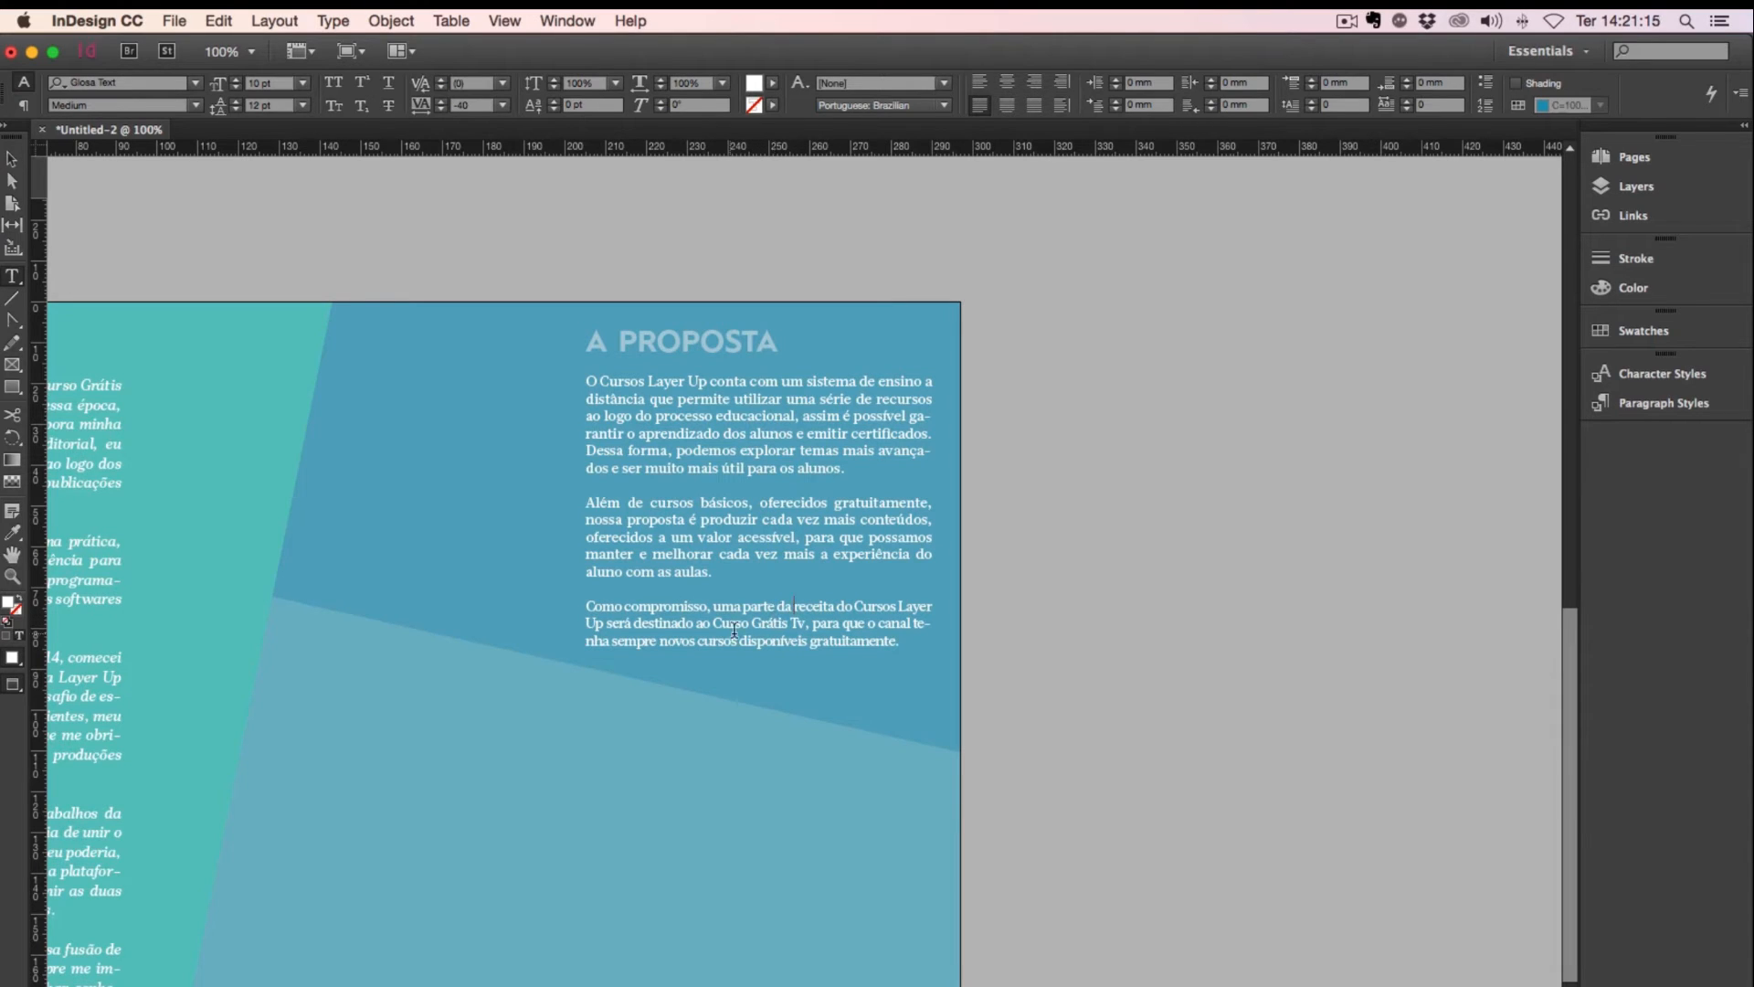
{"action": "scroll", "coordinate": [853, 629], "scroll_direction": "left", "scroll_amount": 10}
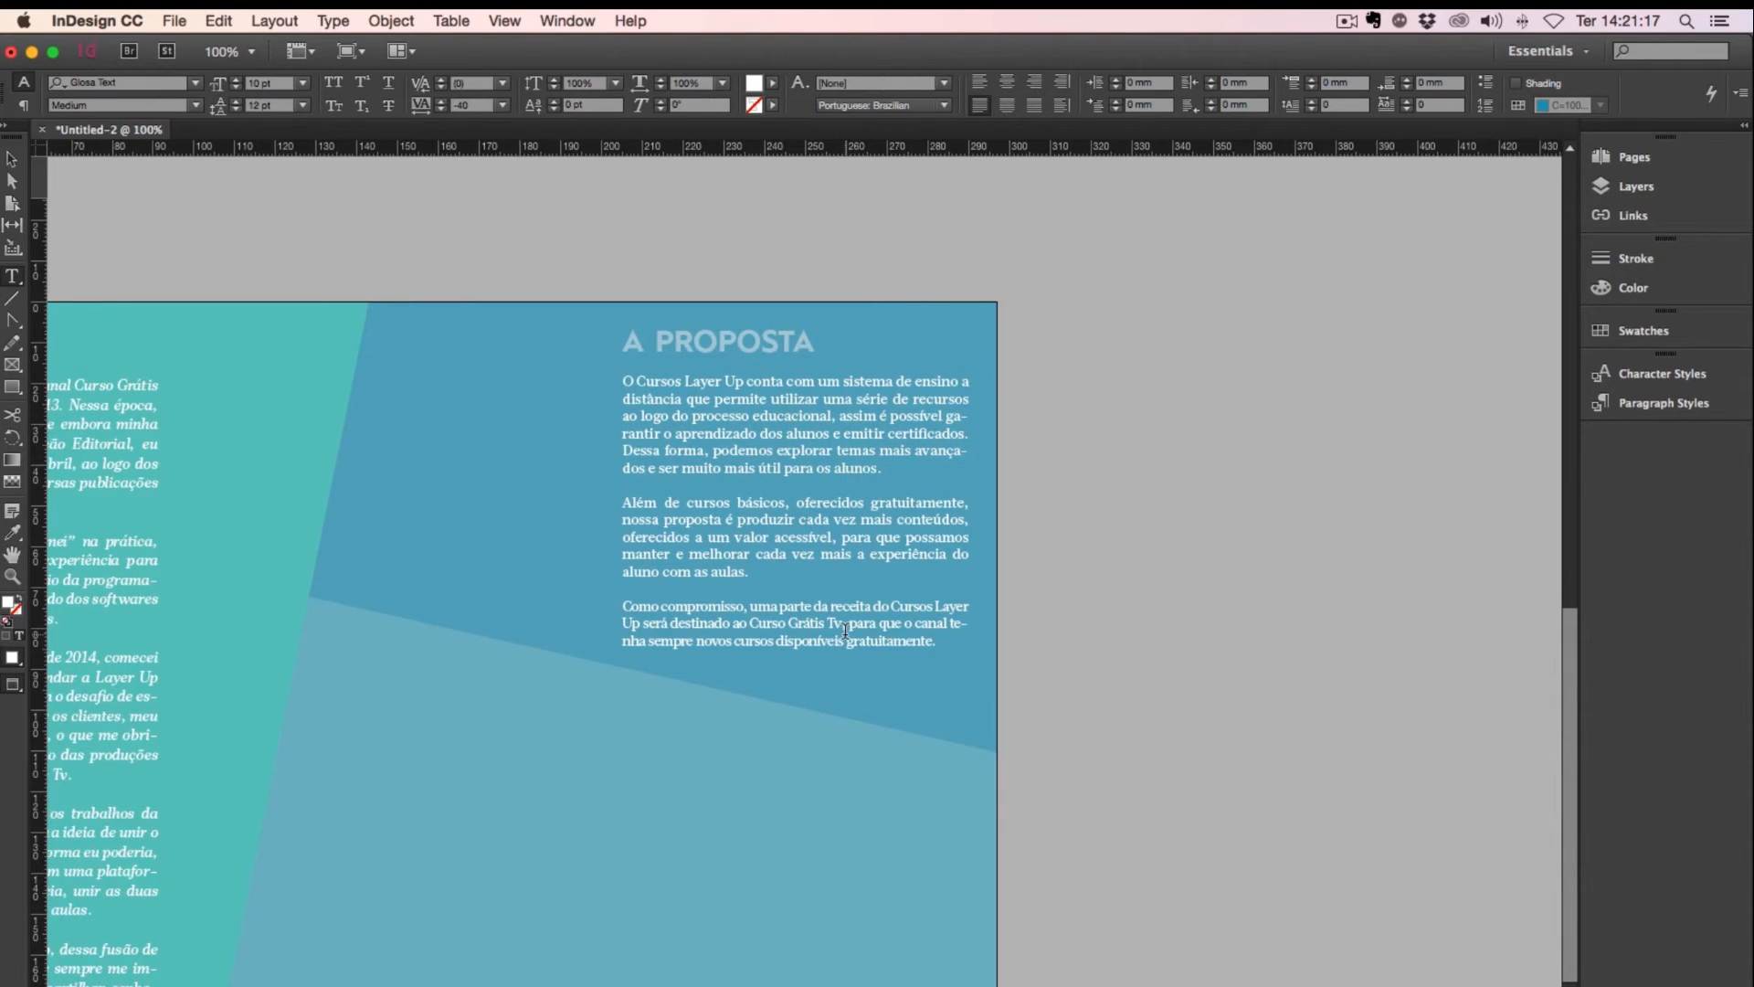
{"action": "scroll", "coordinate": [964, 495], "scroll_direction": "left", "scroll_amount": 2}
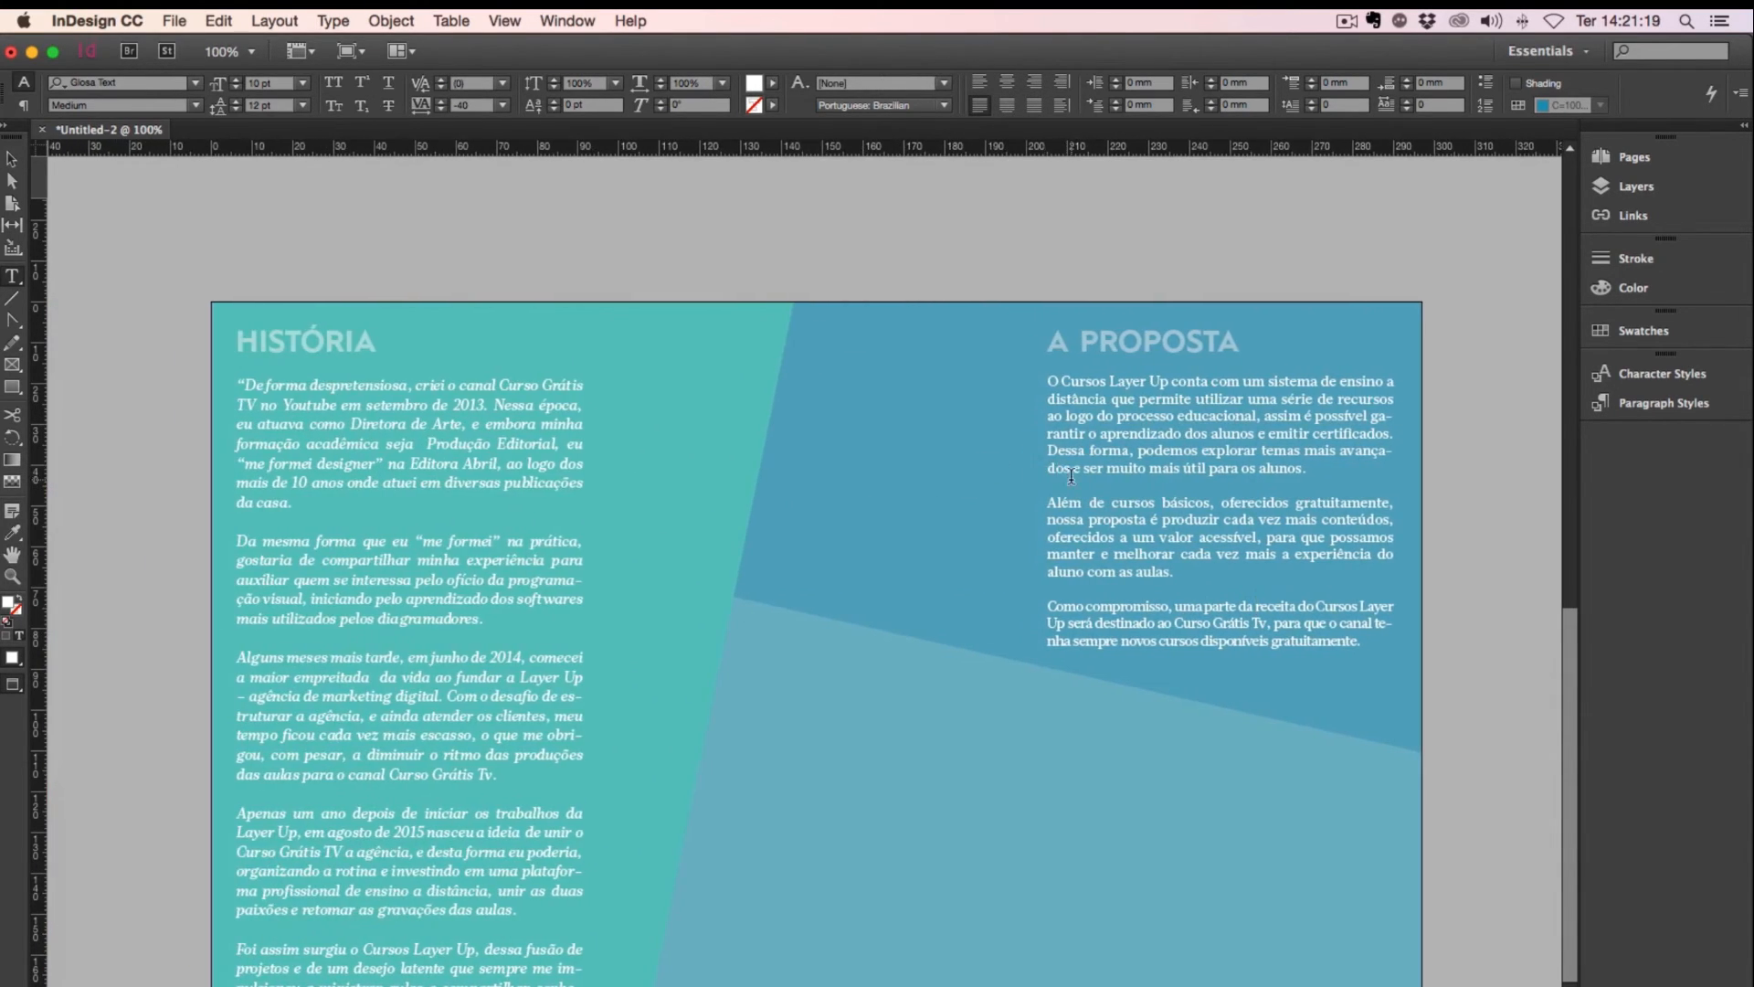
Step: Delete the blank lines between the História body paragraphs, keeping the one above the signature
{"action": "left_click", "coordinate": [1069, 589]}
{"action": "left_click", "coordinate": [272, 521]}
{"action": "scroll", "coordinate": [272, 525], "scroll_direction": "down", "scroll_amount": 3}
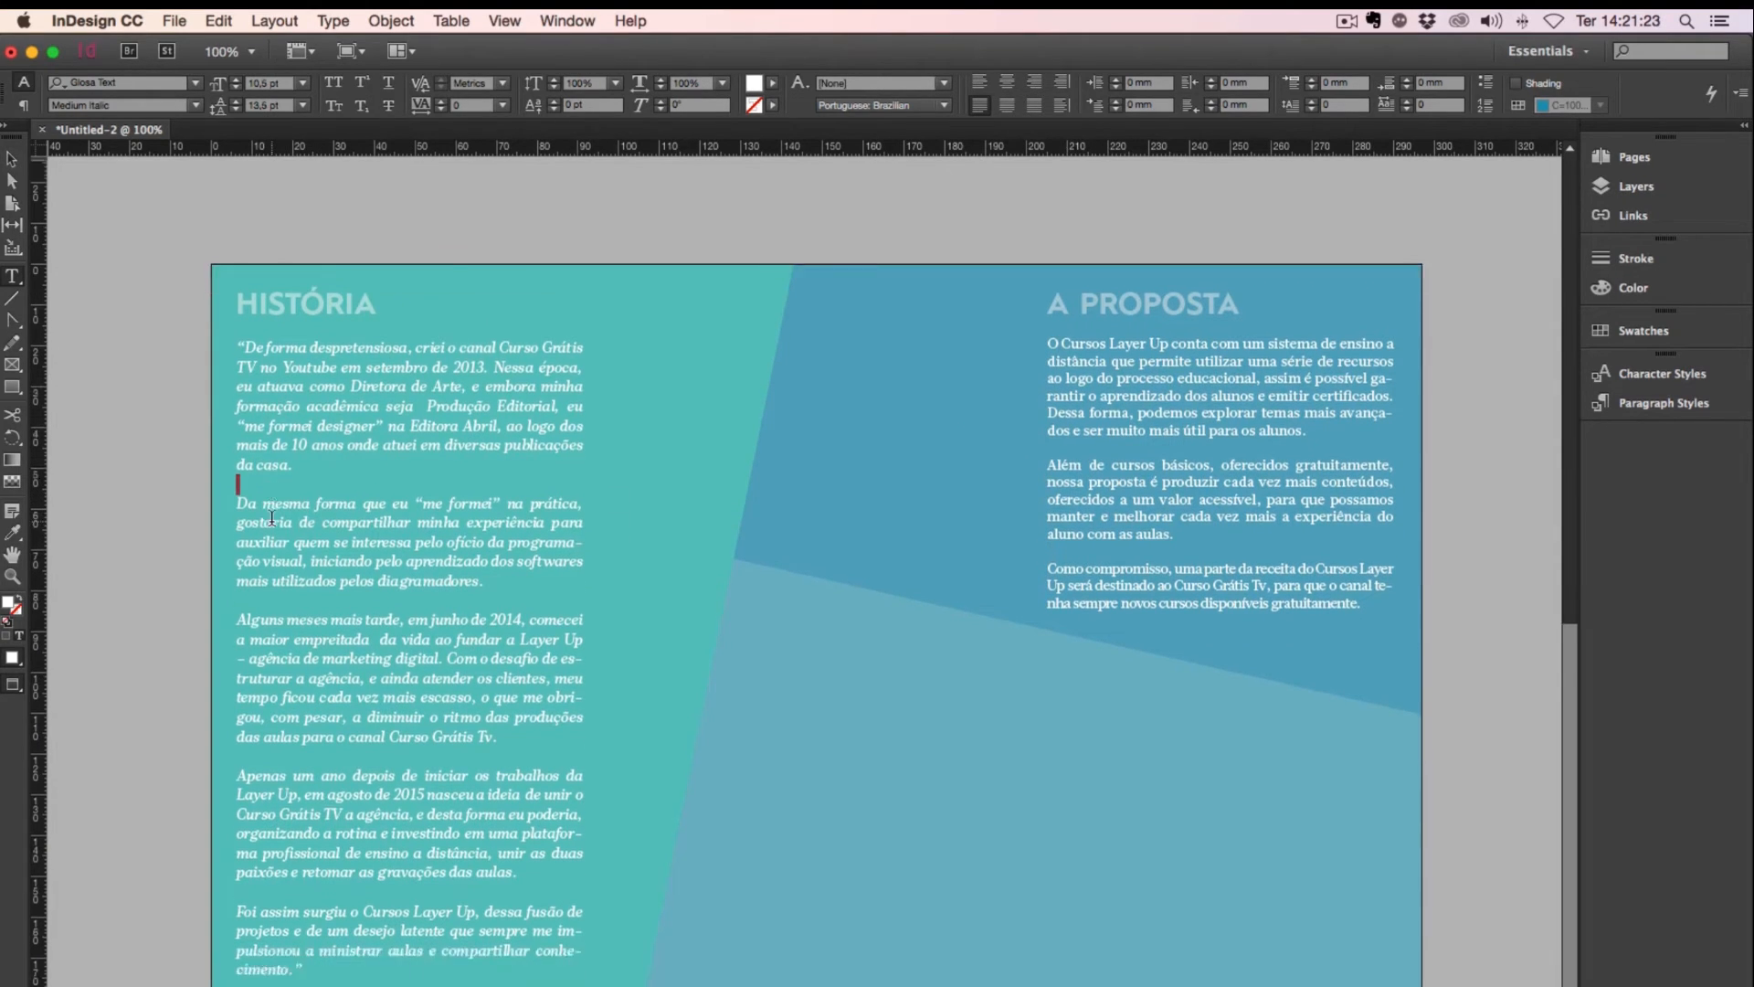
{"action": "key", "text": "XF86AudioRaiseVolume"}
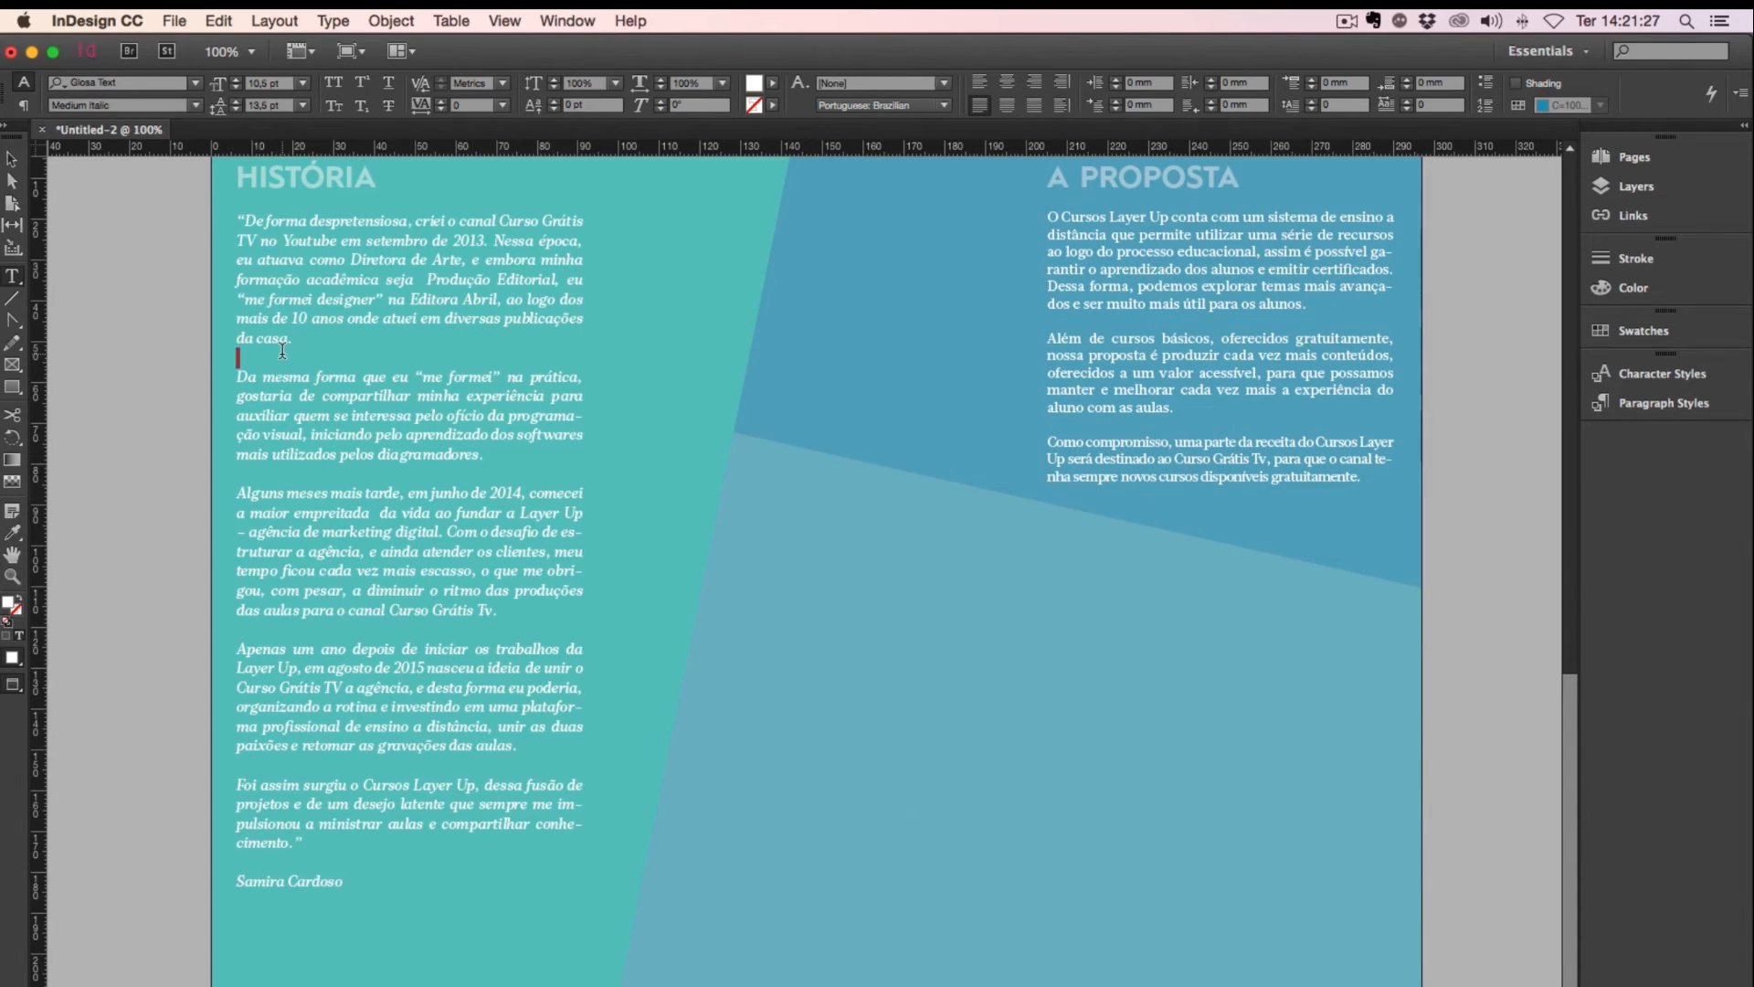
{"action": "key", "text": "BackSpace"}
{"action": "key", "text": "Delete"}
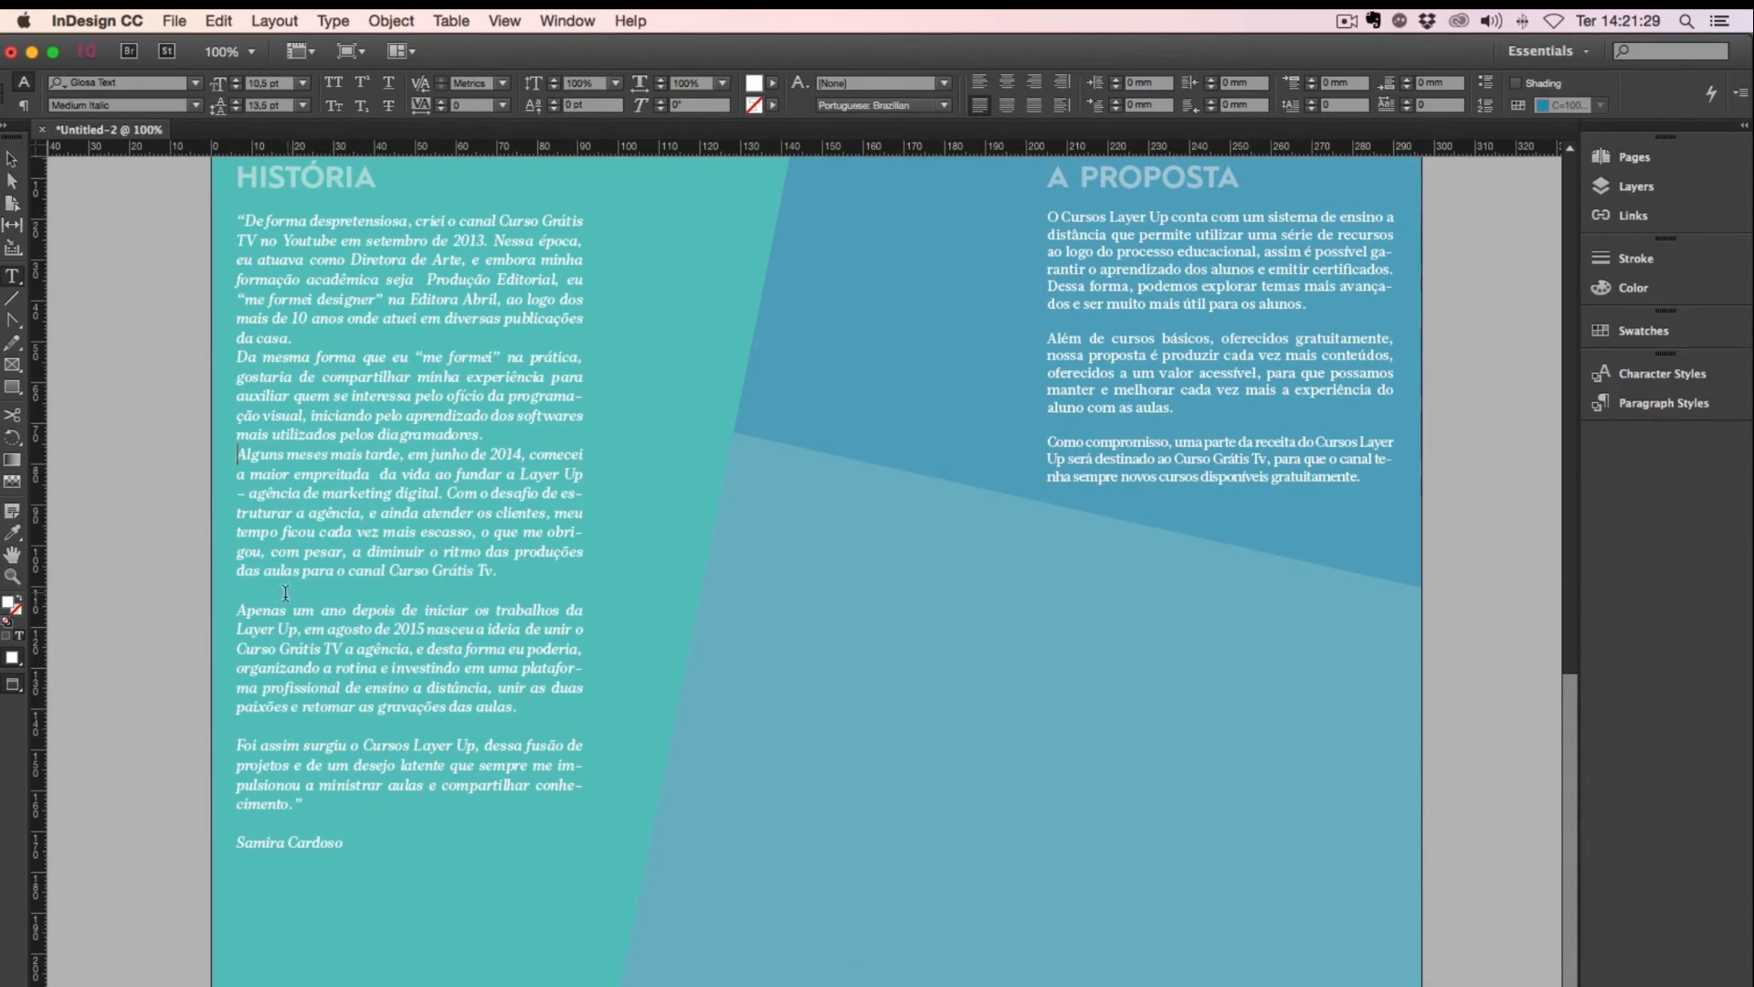
{"action": "left_click", "coordinate": [281, 597]}
{"action": "key", "text": "Delete"}
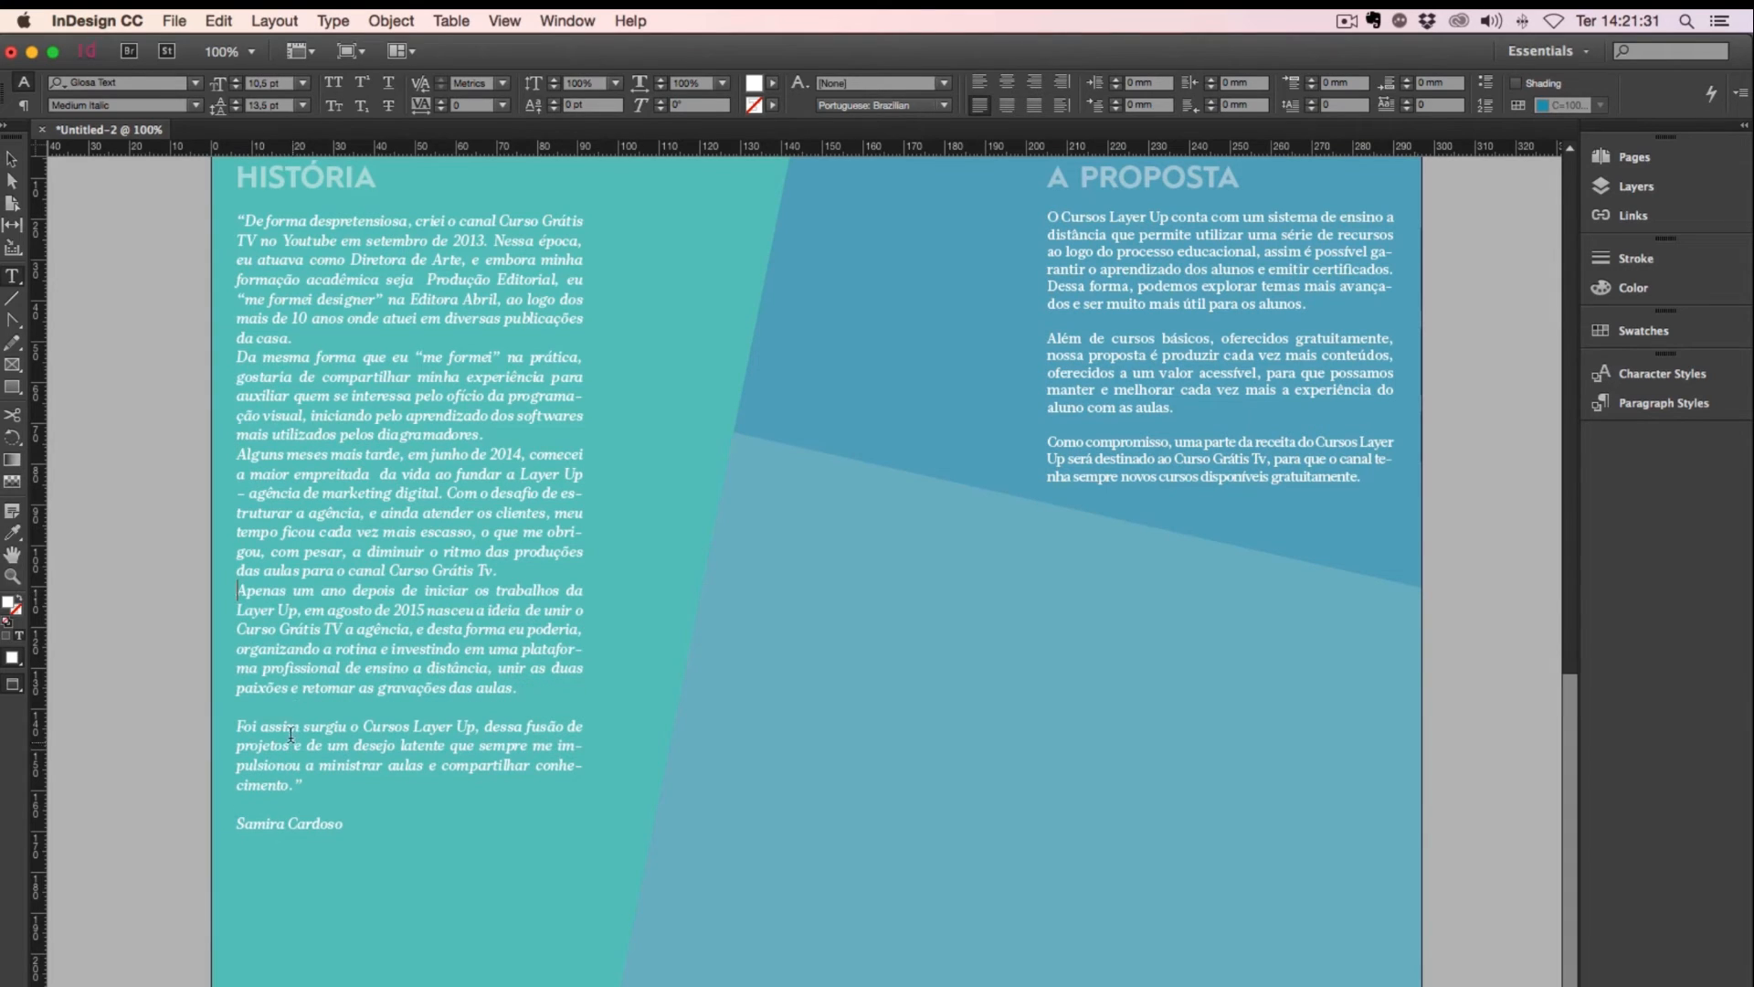
{"action": "key", "text": "Delete"}
Step: Set the space after to 2 mm for all the História body paragraphs
{"action": "scroll", "coordinate": [286, 709], "scroll_direction": "up", "scroll_amount": 5}
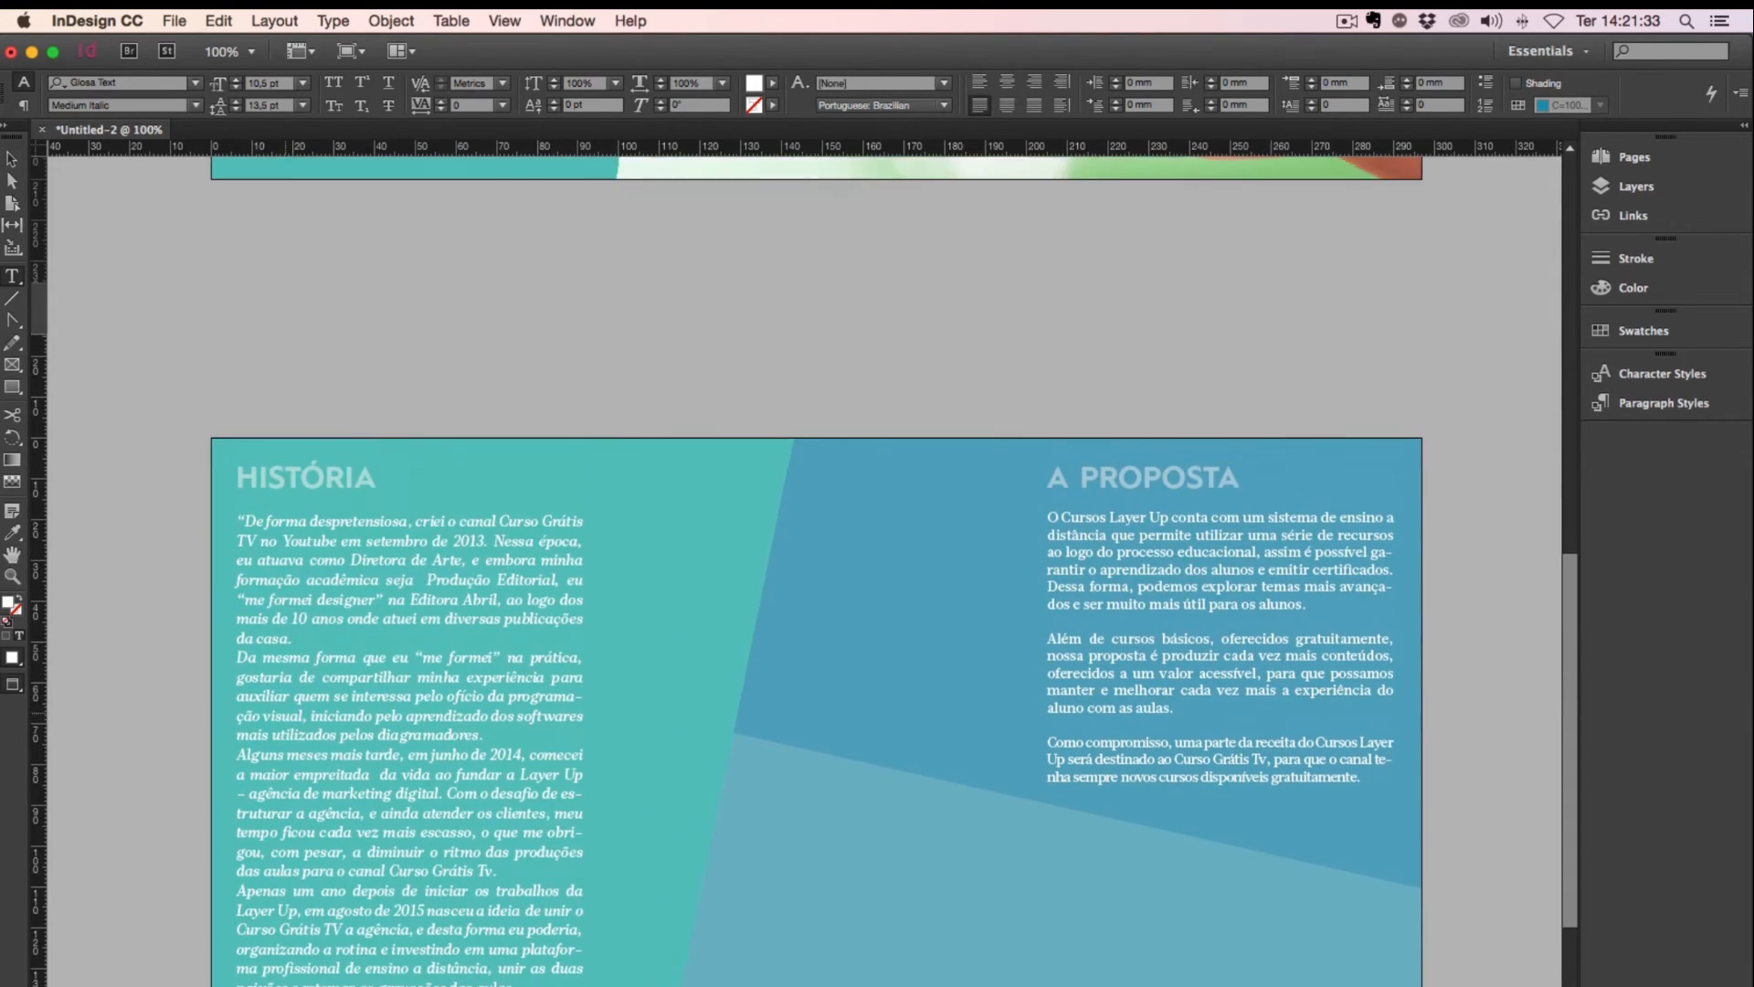
{"action": "scroll", "coordinate": [302, 878], "scroll_direction": "down", "scroll_amount": 1}
{"action": "left_click_drag", "start_coordinate": [327, 957], "coordinate": [214, 397]}
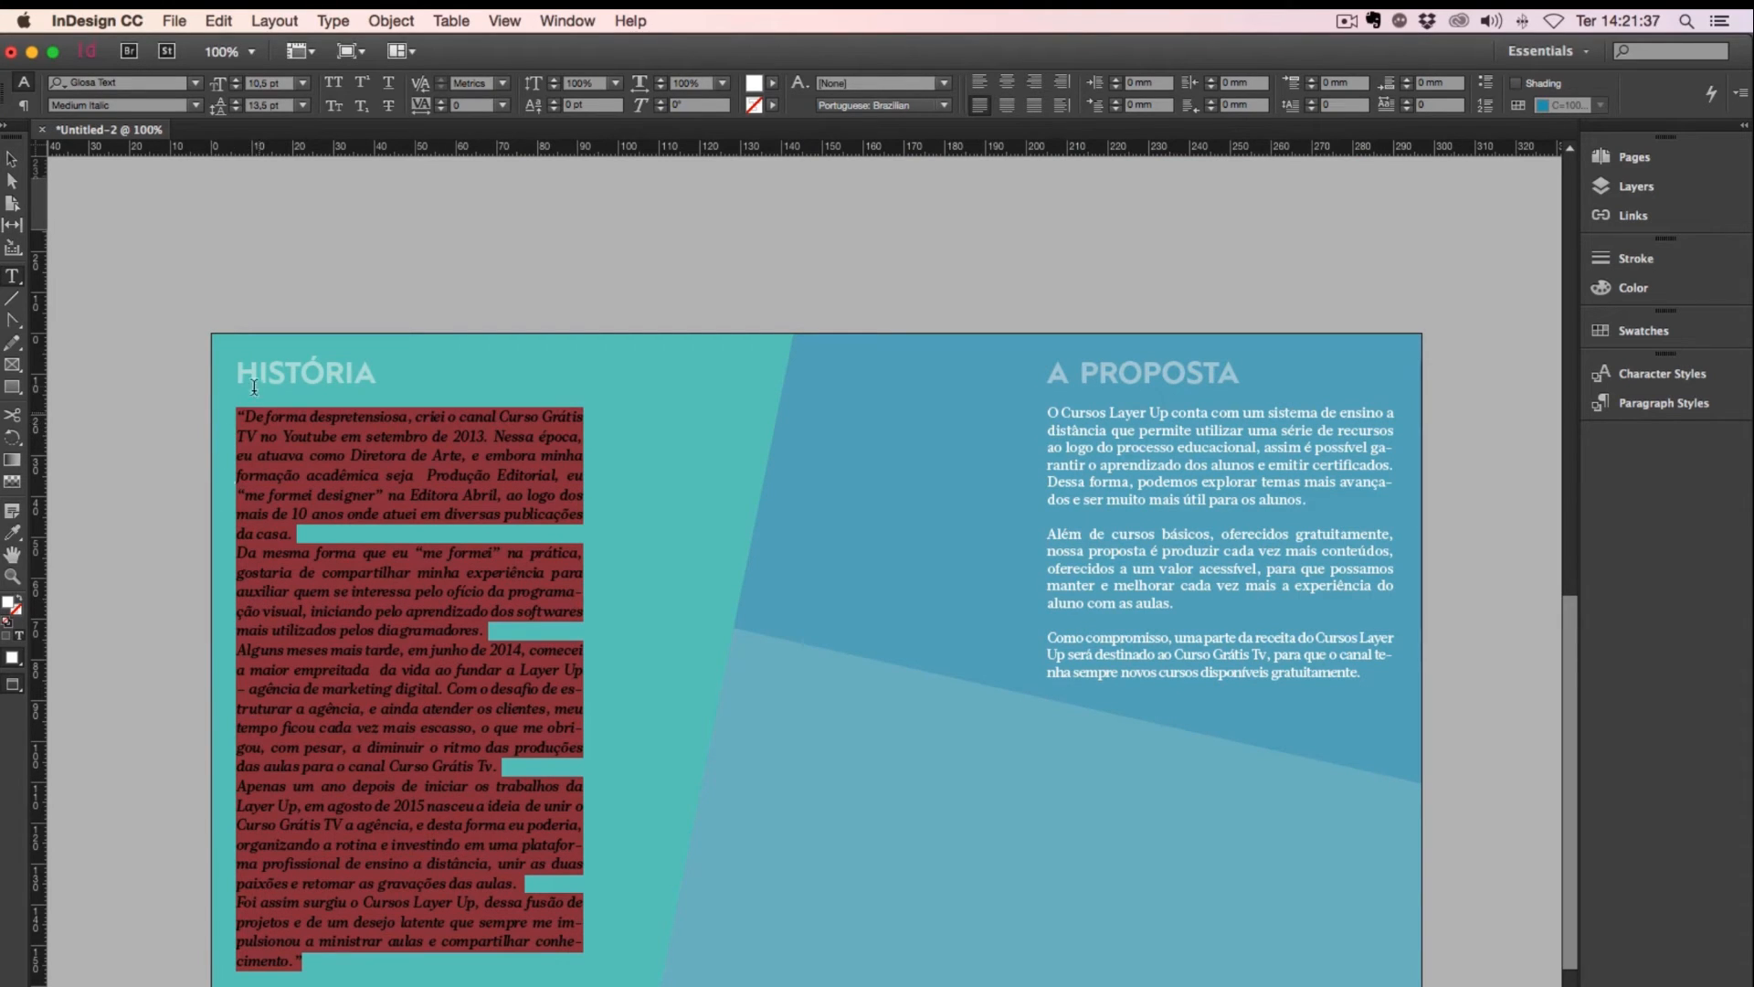
{"action": "left_click", "coordinate": [23, 107]}
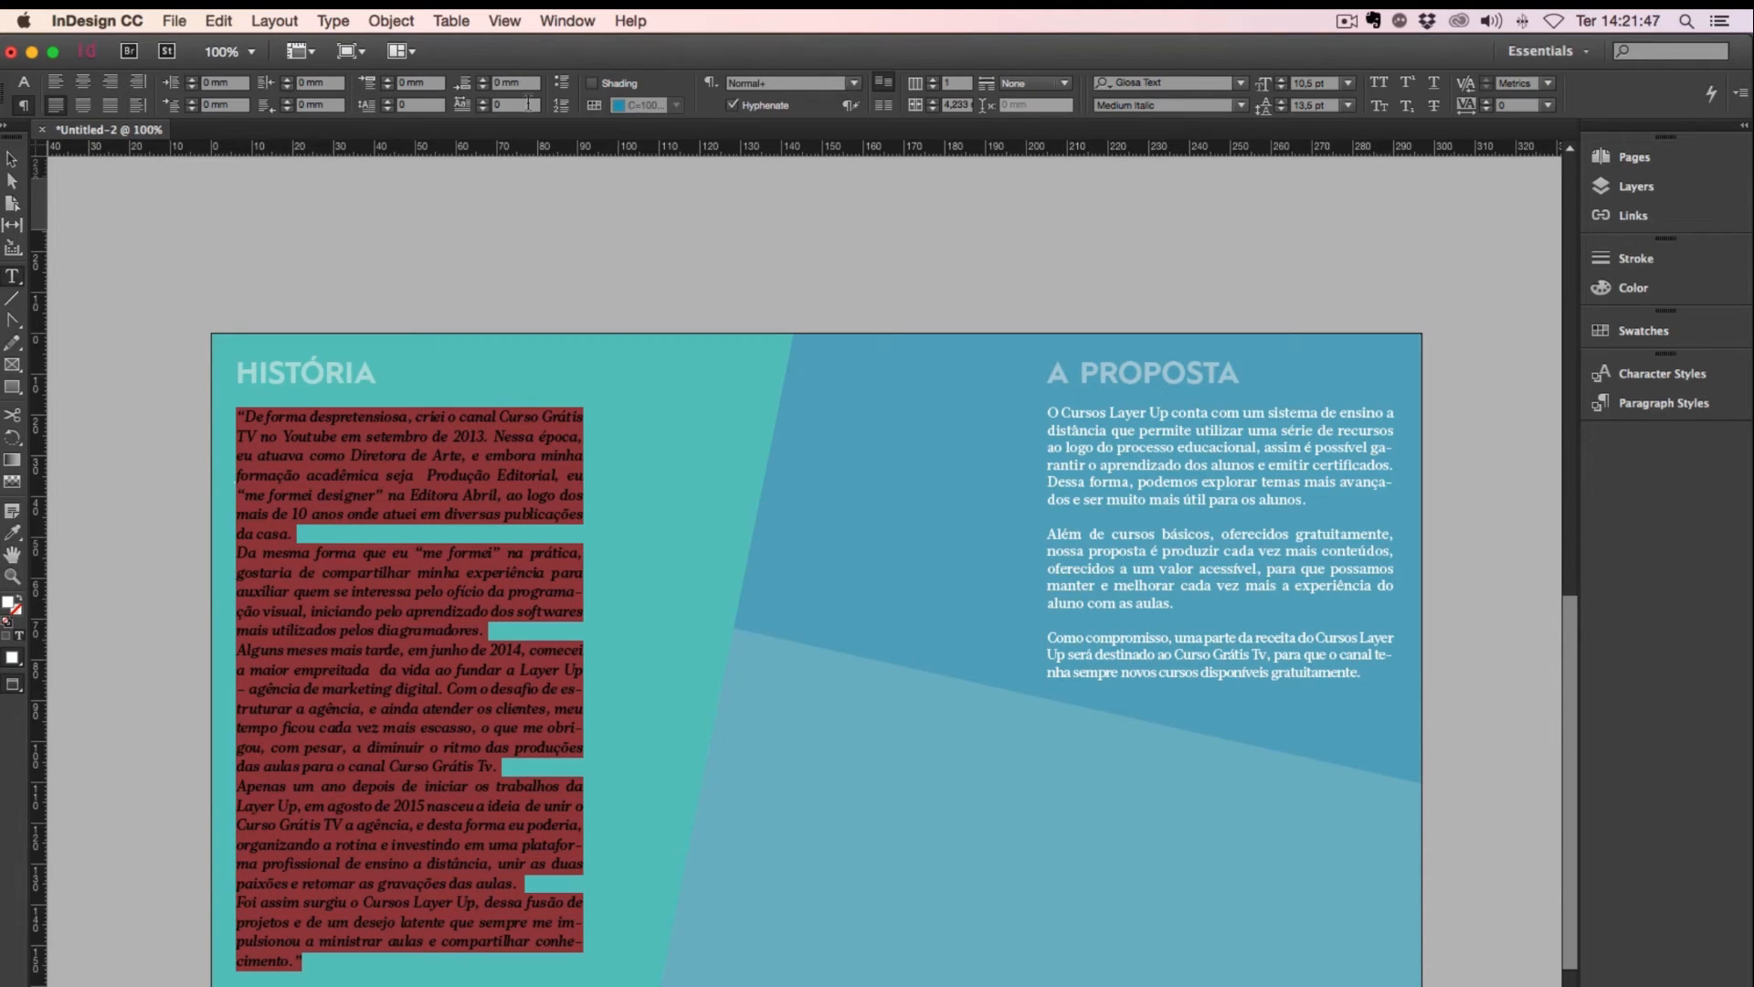
{"action": "left_click", "coordinate": [485, 78]}
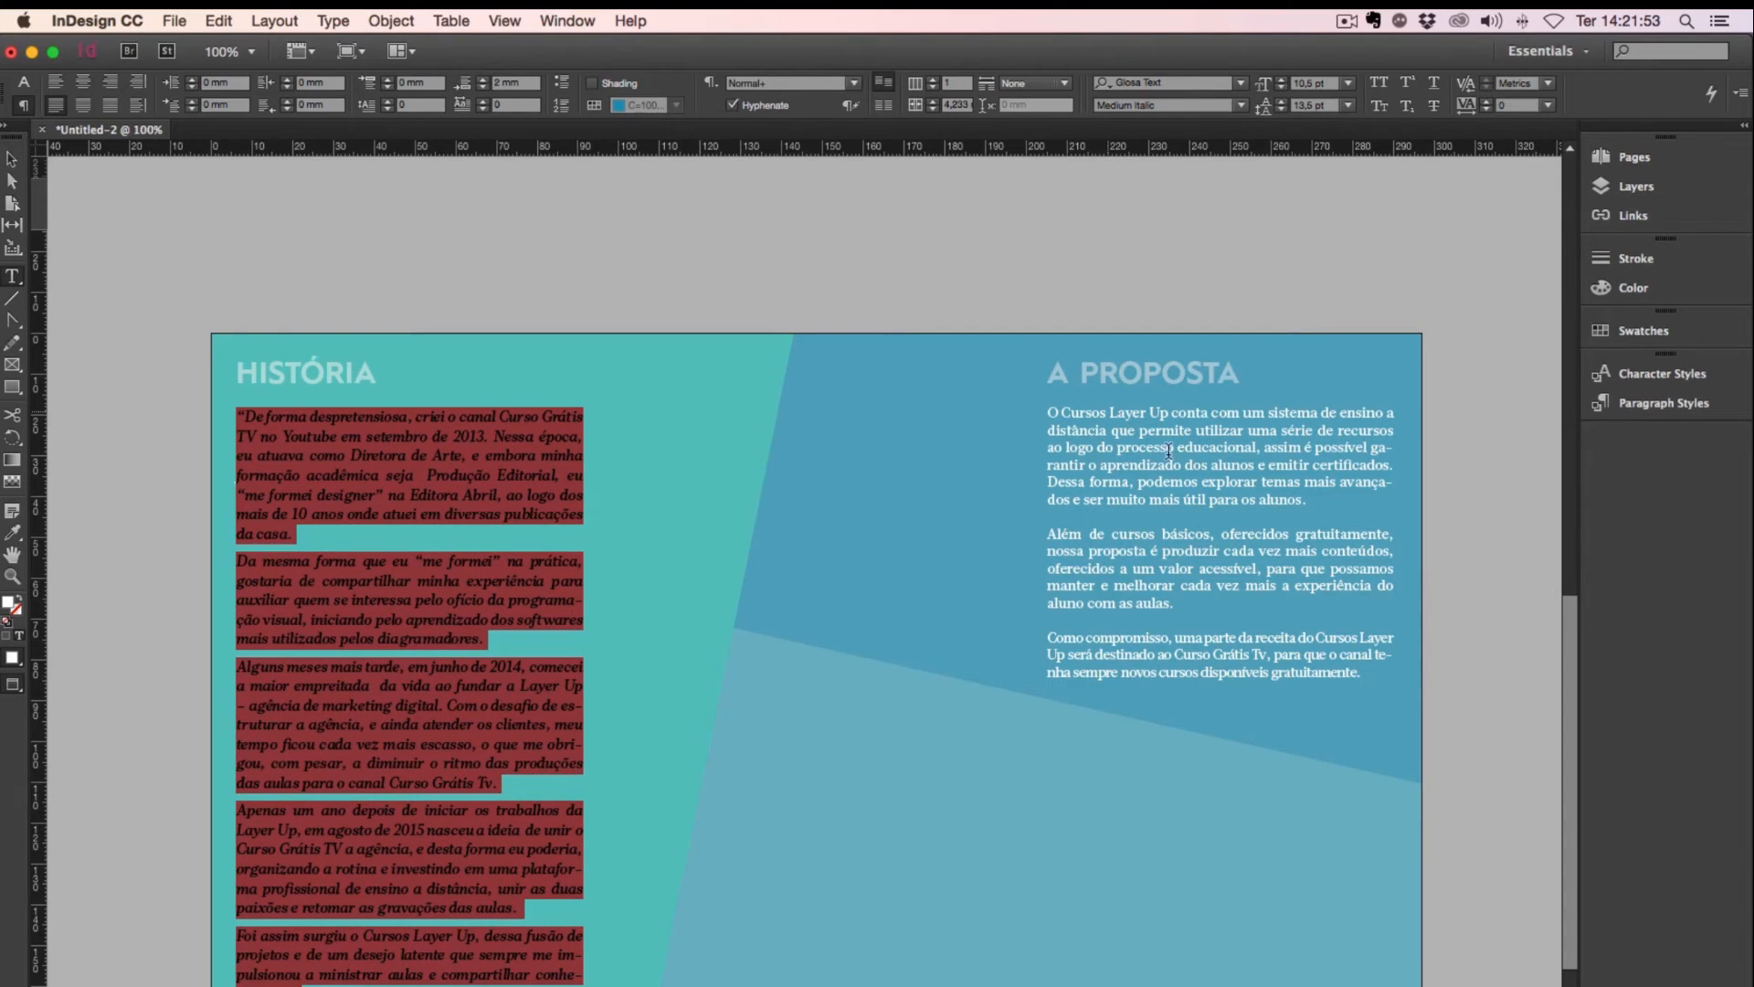
{"action": "left_click", "coordinate": [480, 560]}
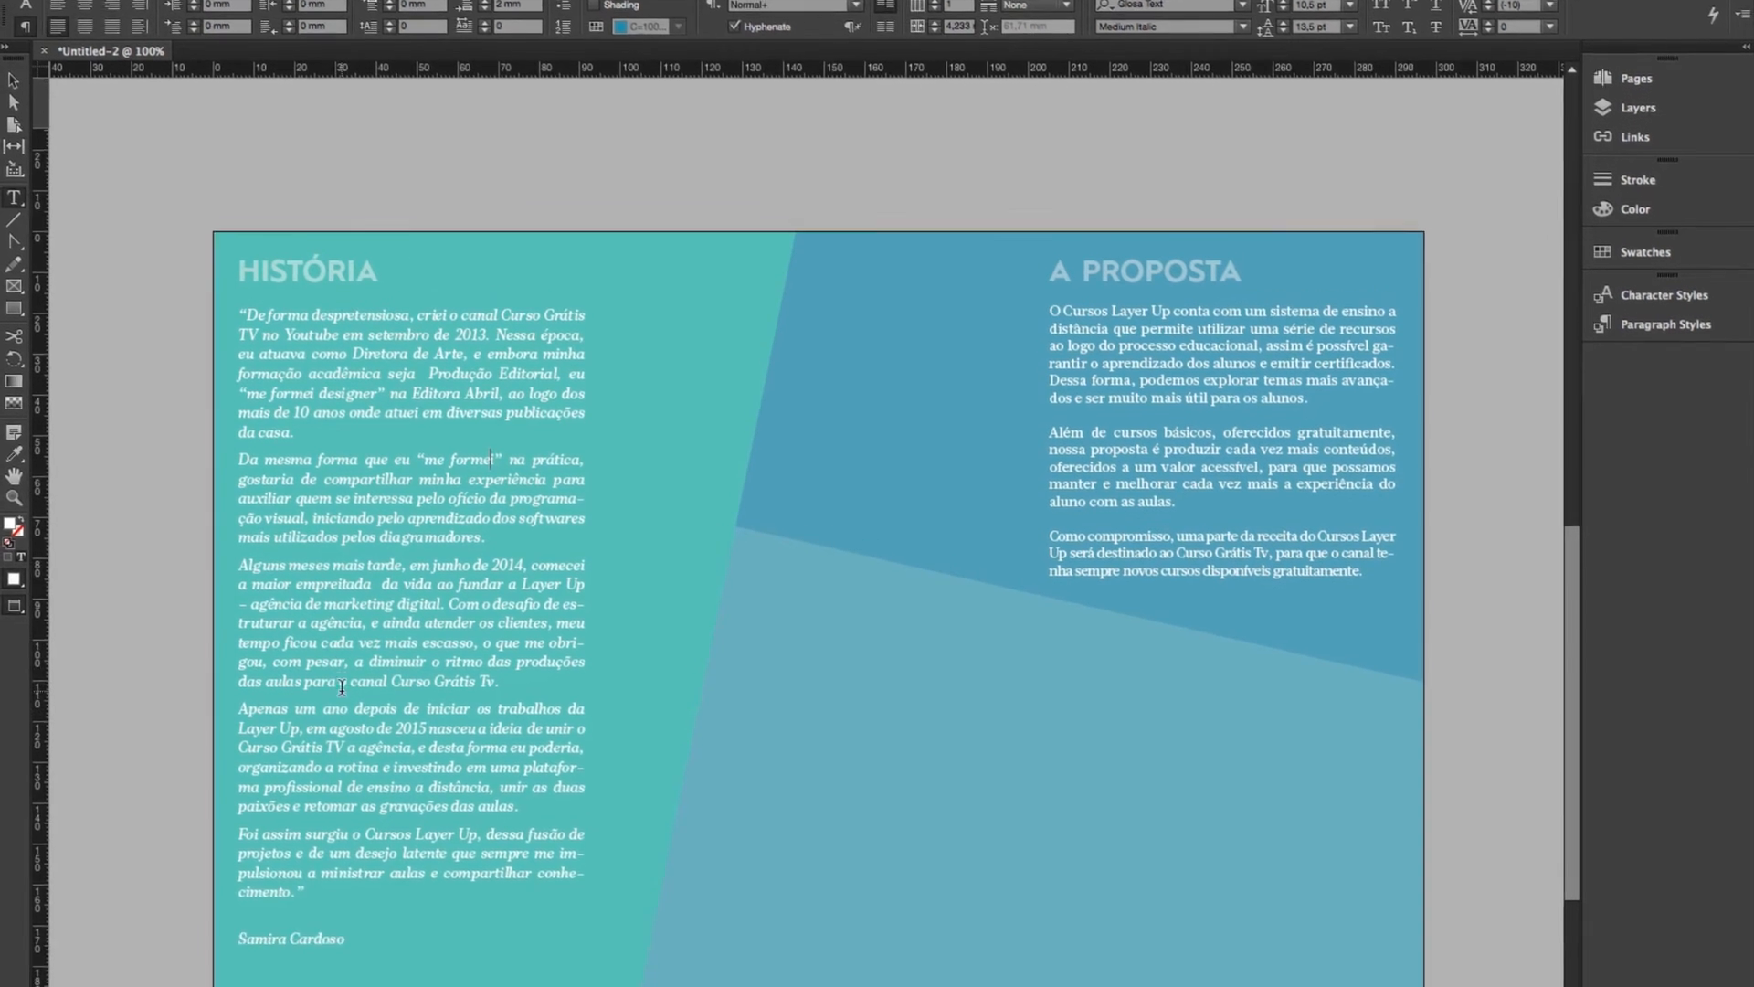
Step: Align the signature line at the end of the História text to the right
{"action": "scroll", "coordinate": [324, 822], "scroll_direction": "down", "scroll_amount": 1}
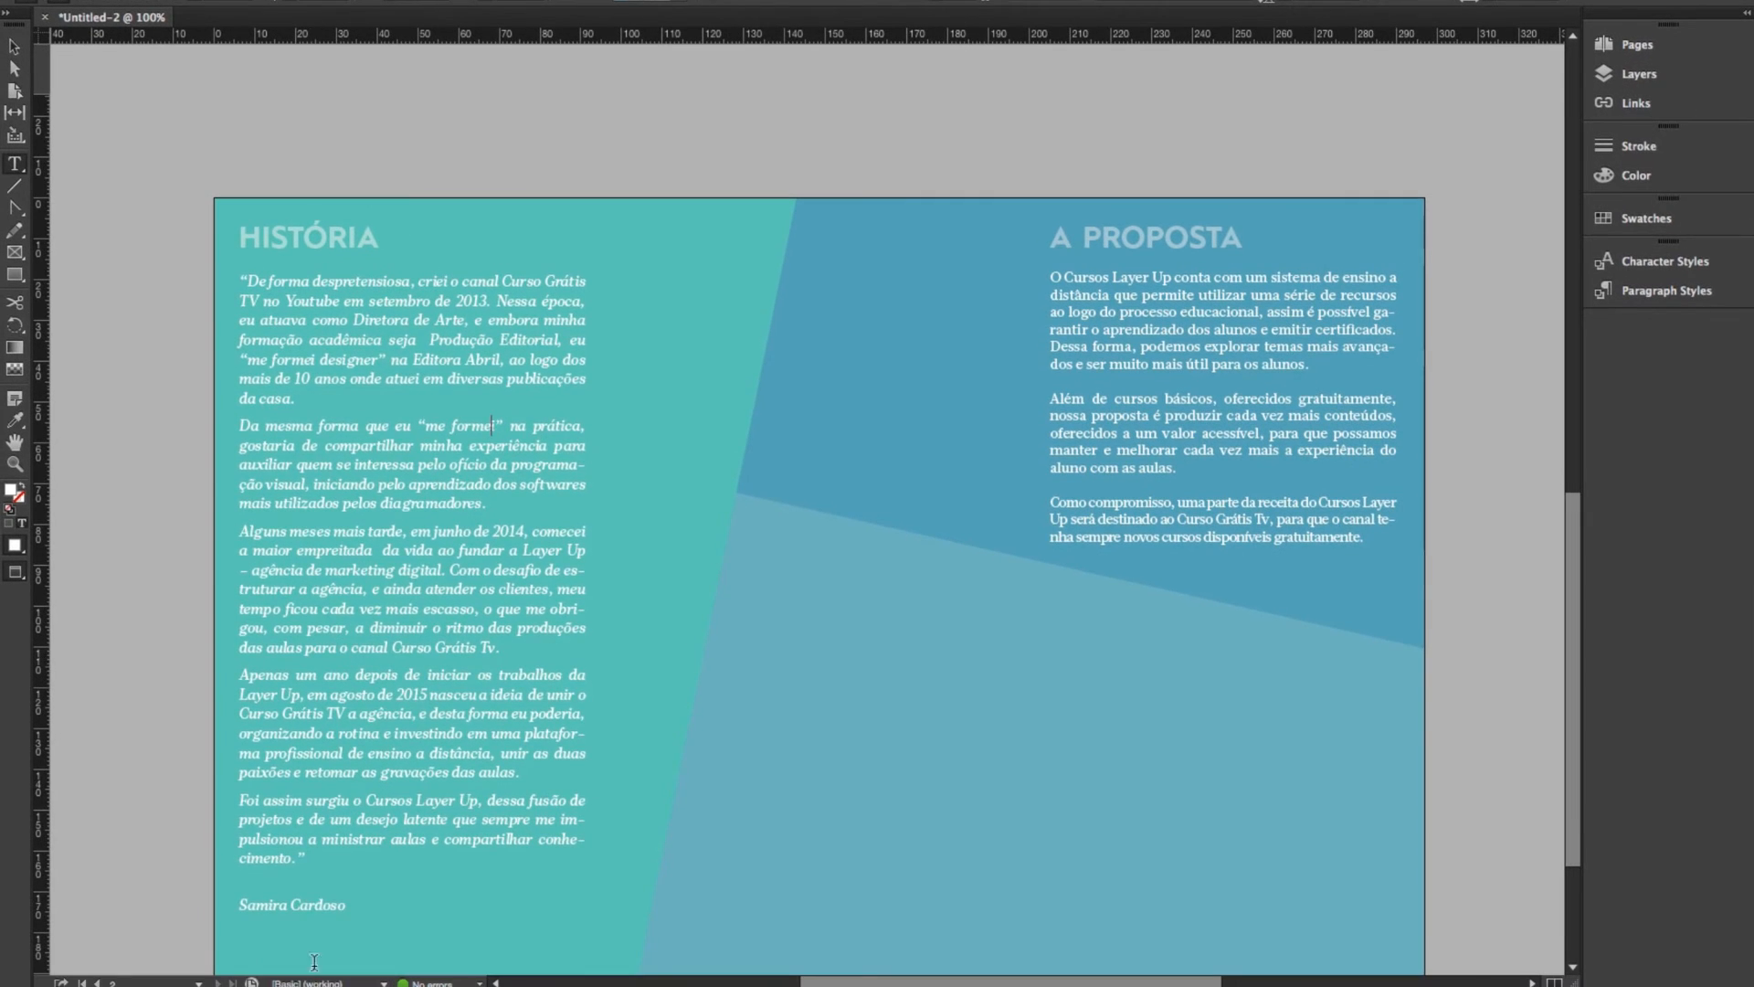
{"action": "triple_click", "coordinate": [314, 903]}
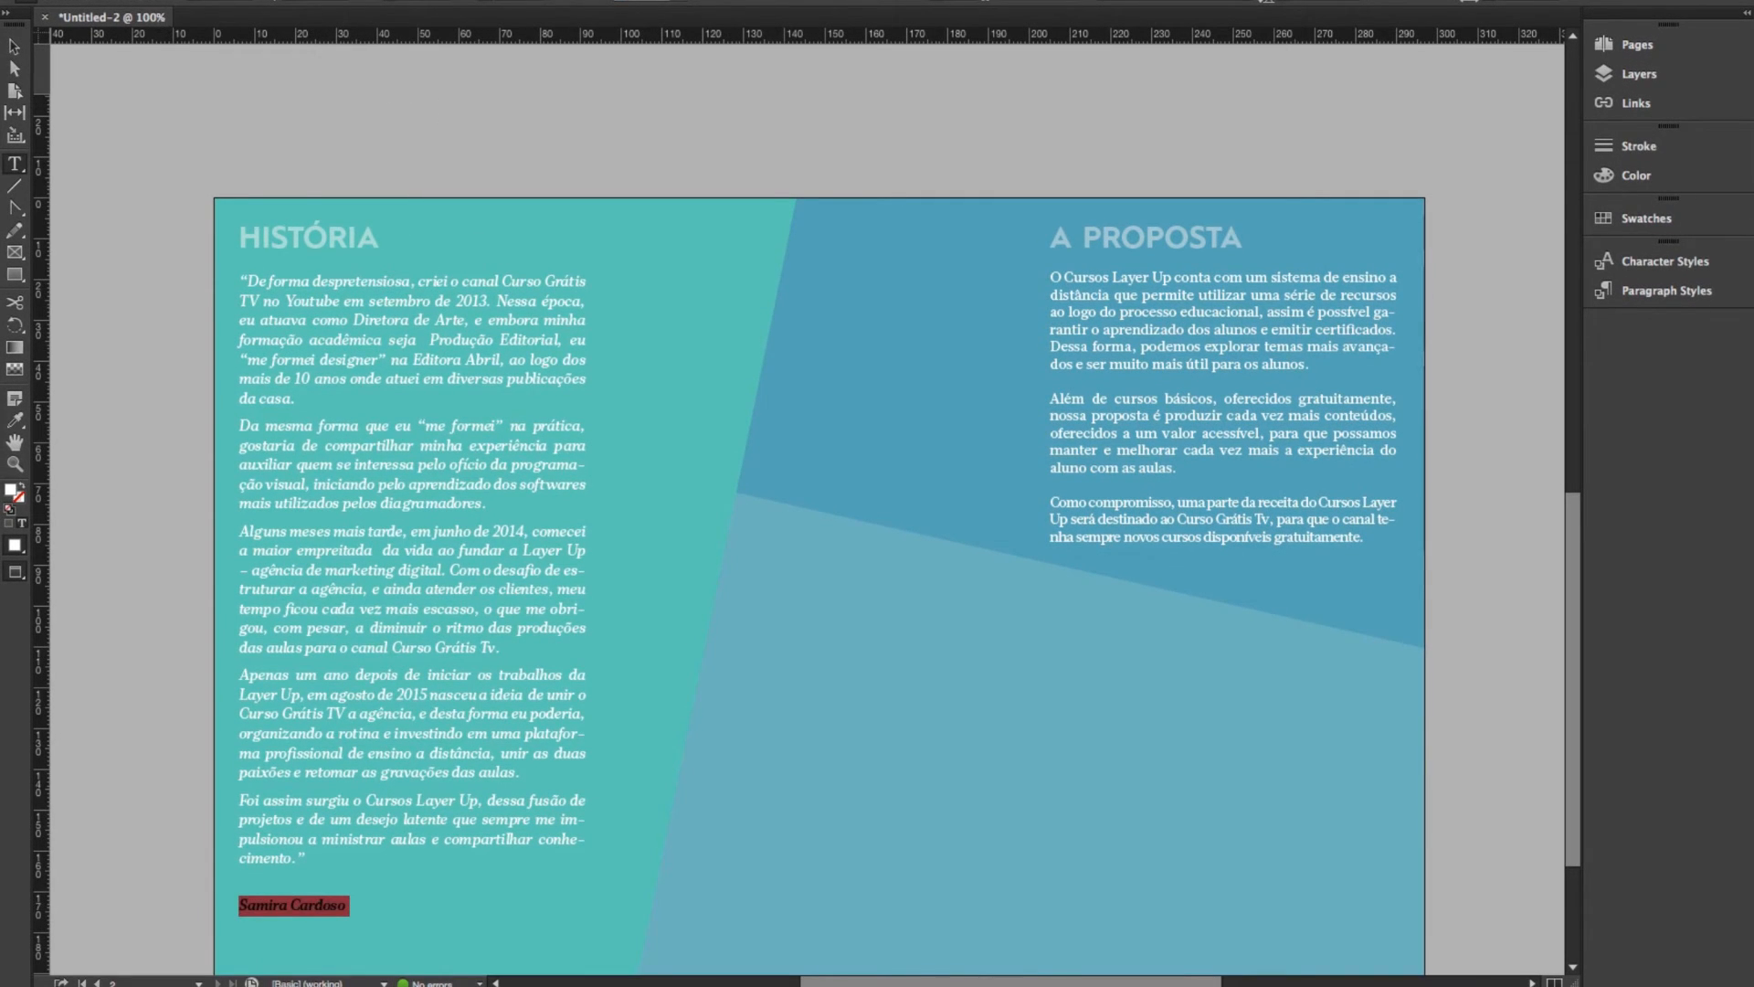
{"action": "key", "text": "ctrl+shift+r"}
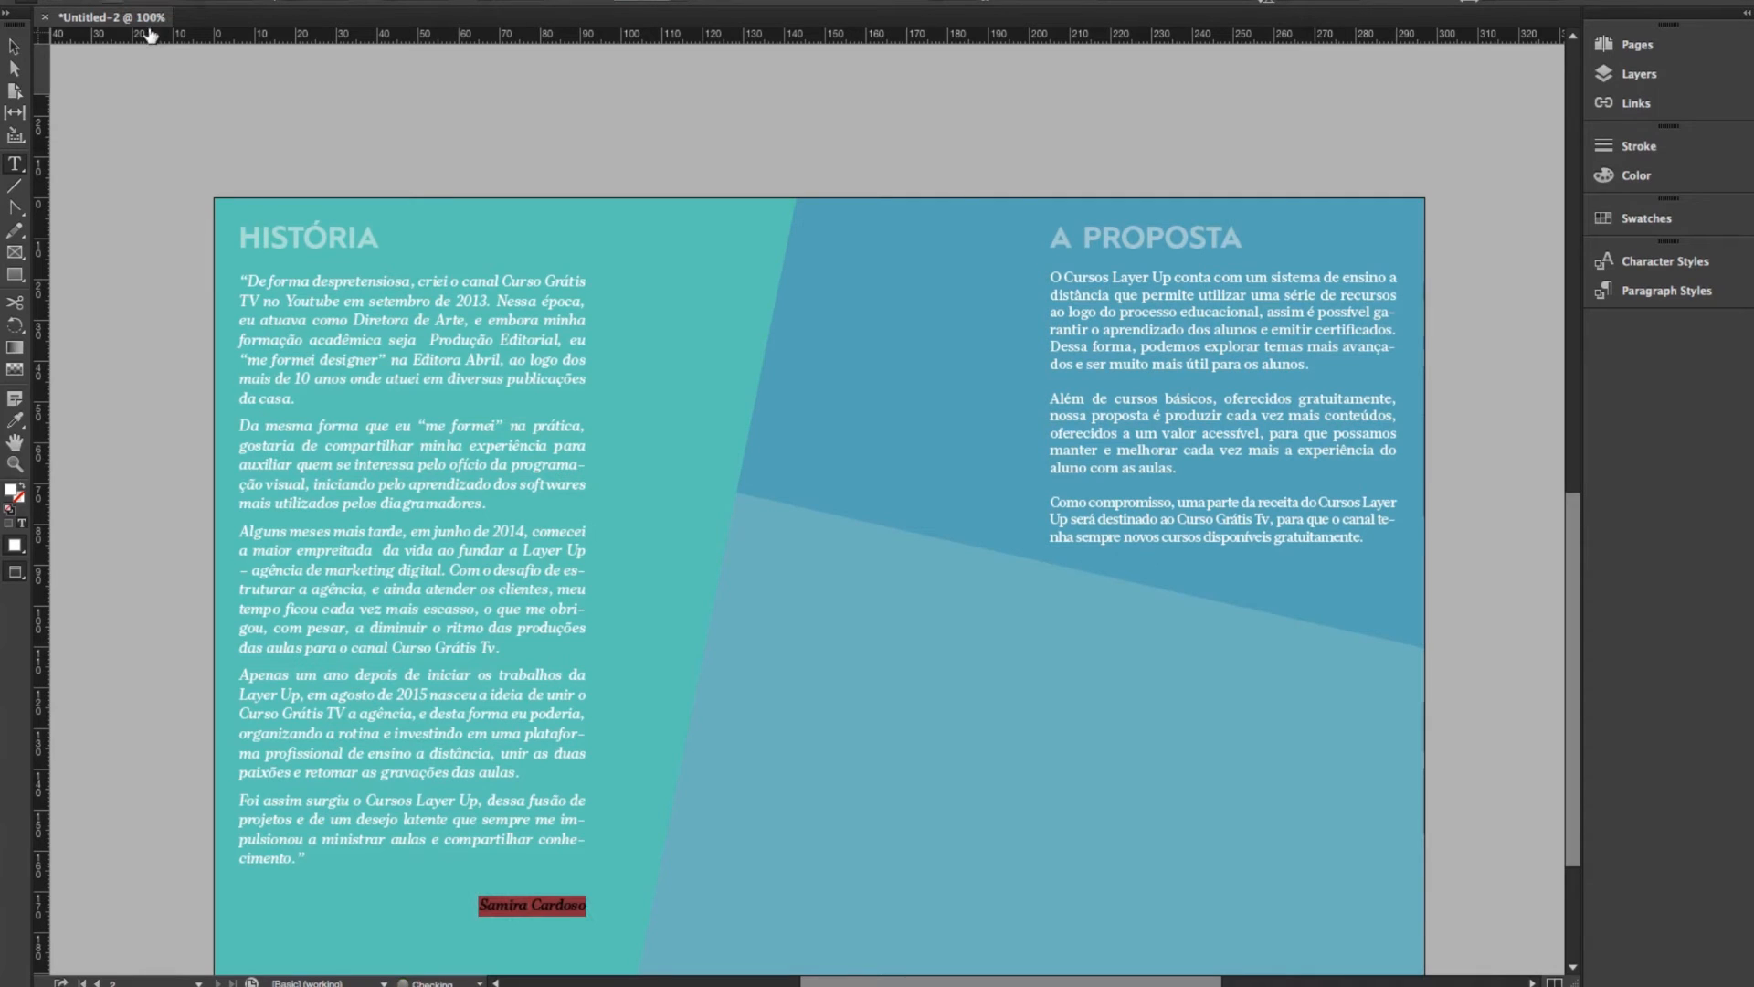
{"action": "left_click", "coordinate": [456, 549]}
Step: Delete the blank lines between the three "A proposta" body paragraphs
{"action": "double_click", "coordinate": [1265, 330]}
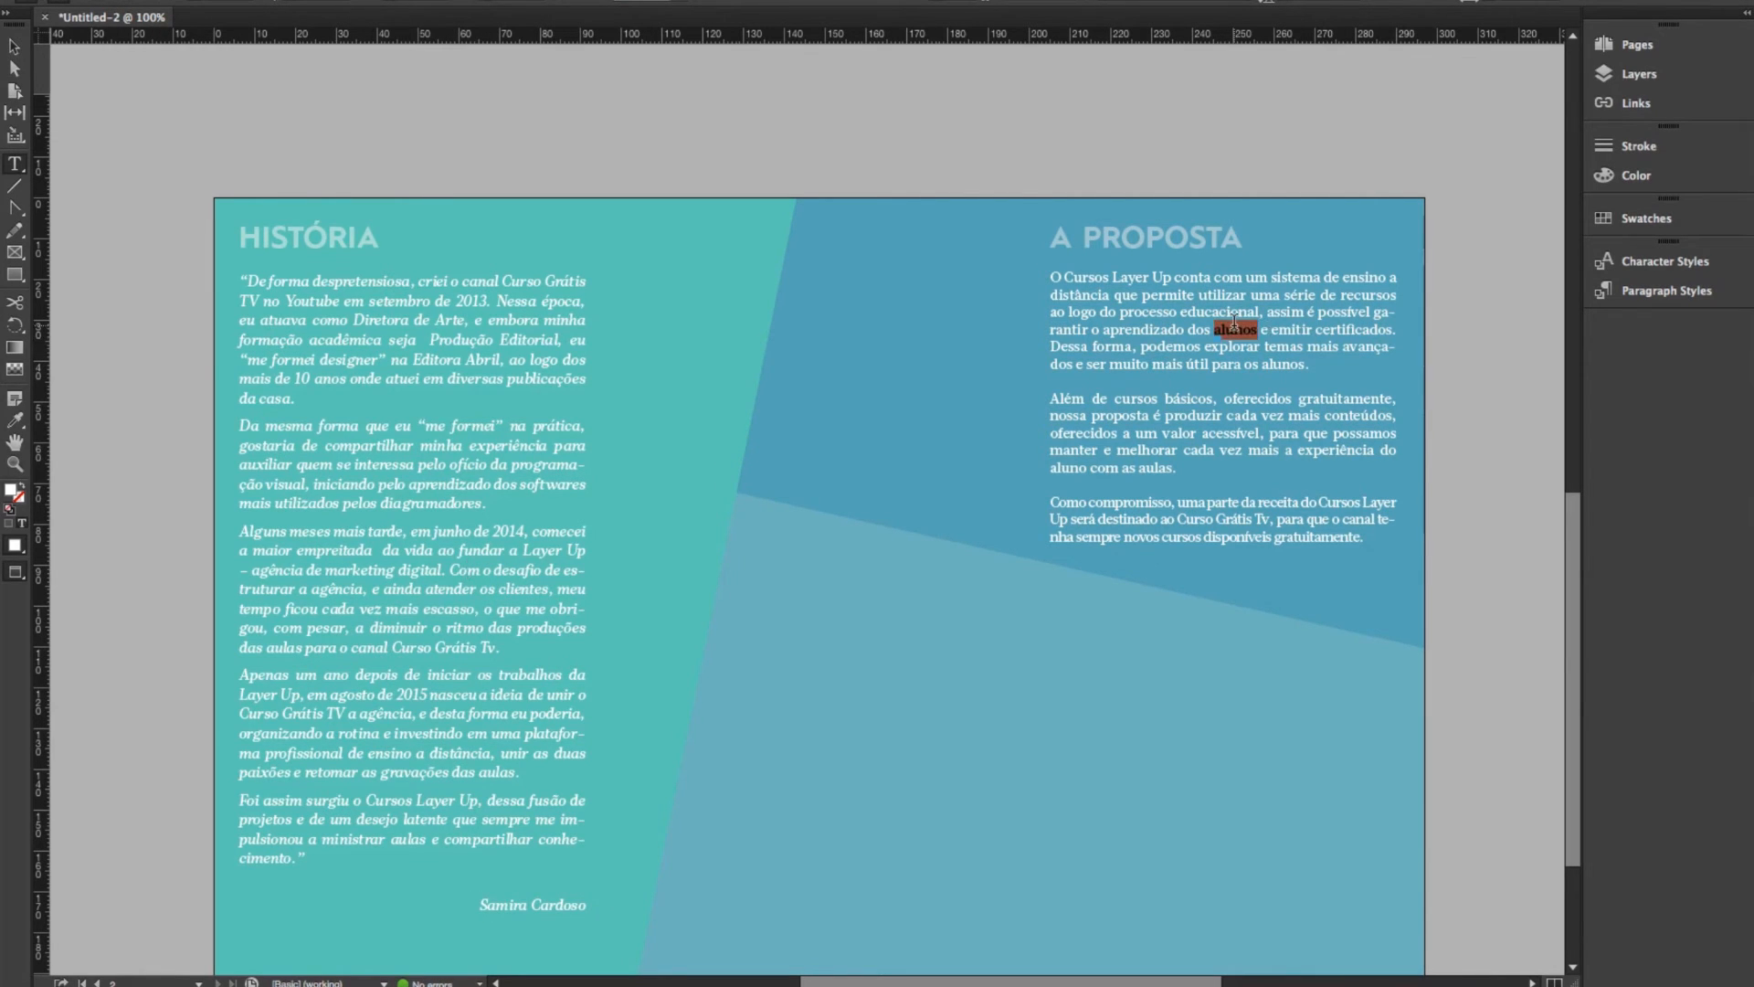
{"action": "double_click", "coordinate": [1264, 330]}
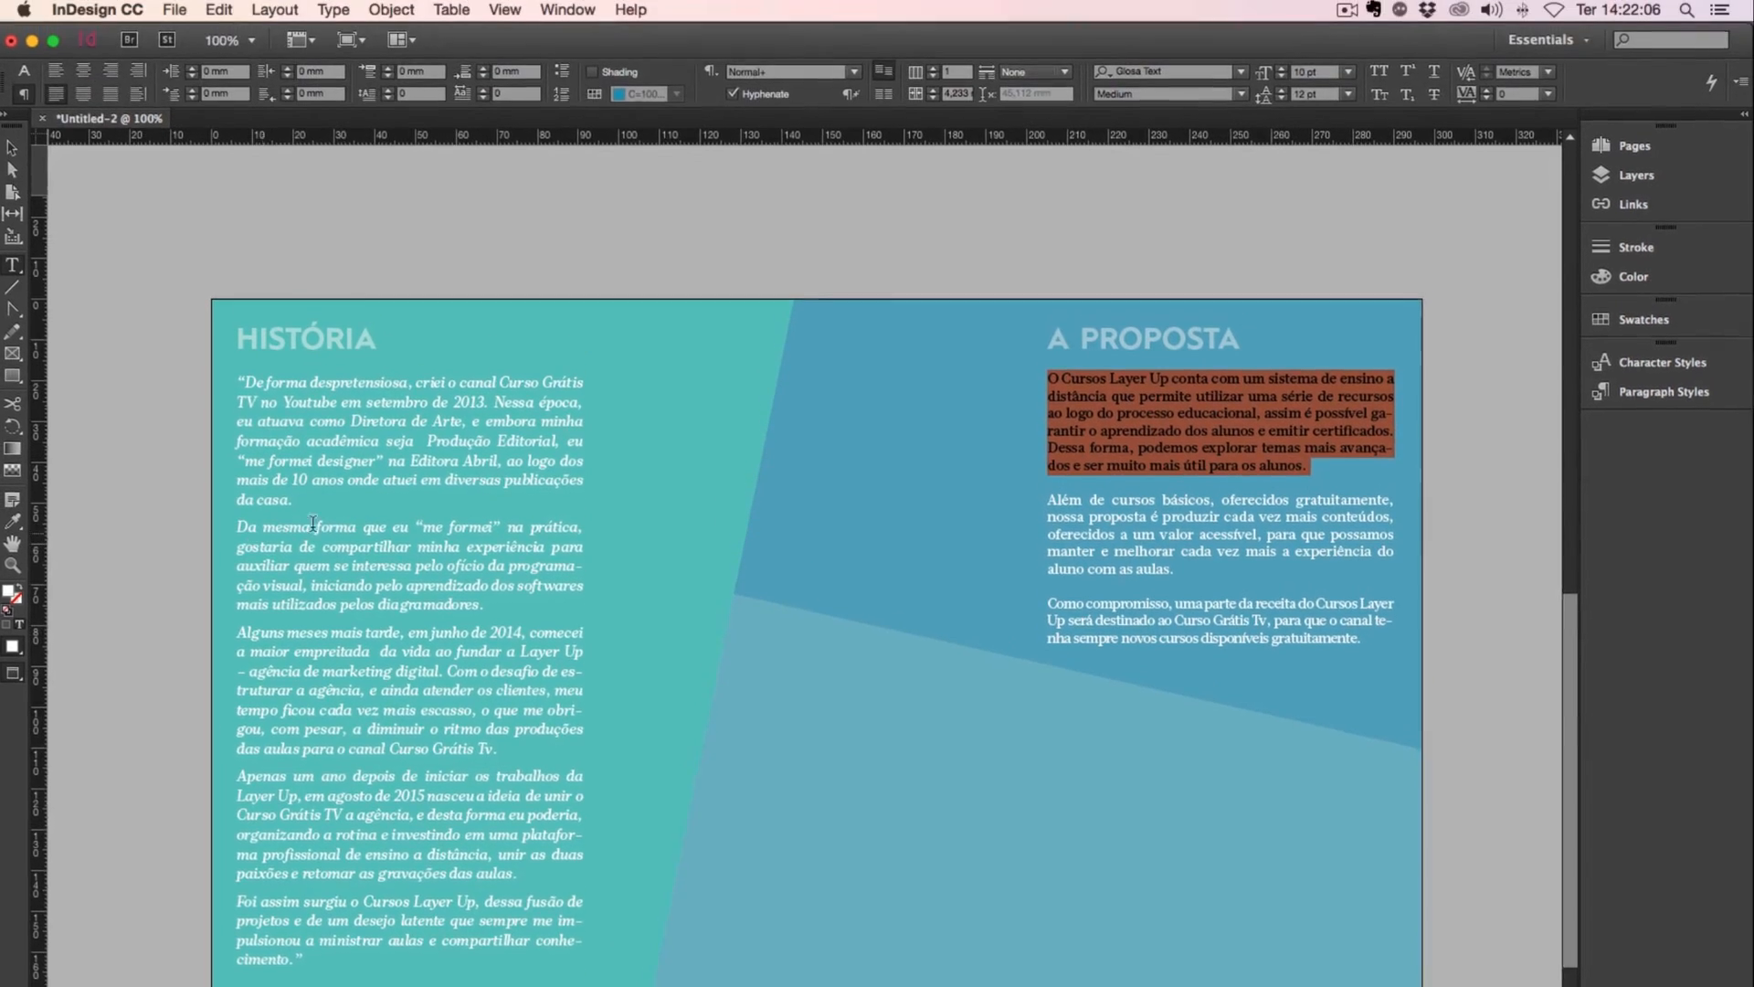
{"action": "left_click_drag", "start_coordinate": [385, 361], "coordinate": [411, 424]}
{"action": "left_click_drag", "start_coordinate": [1370, 650], "coordinate": [994, 380]}
{"action": "left_click", "coordinate": [1122, 494]}
{"action": "key", "text": "Delete"}
{"action": "key", "text": "Delete"}
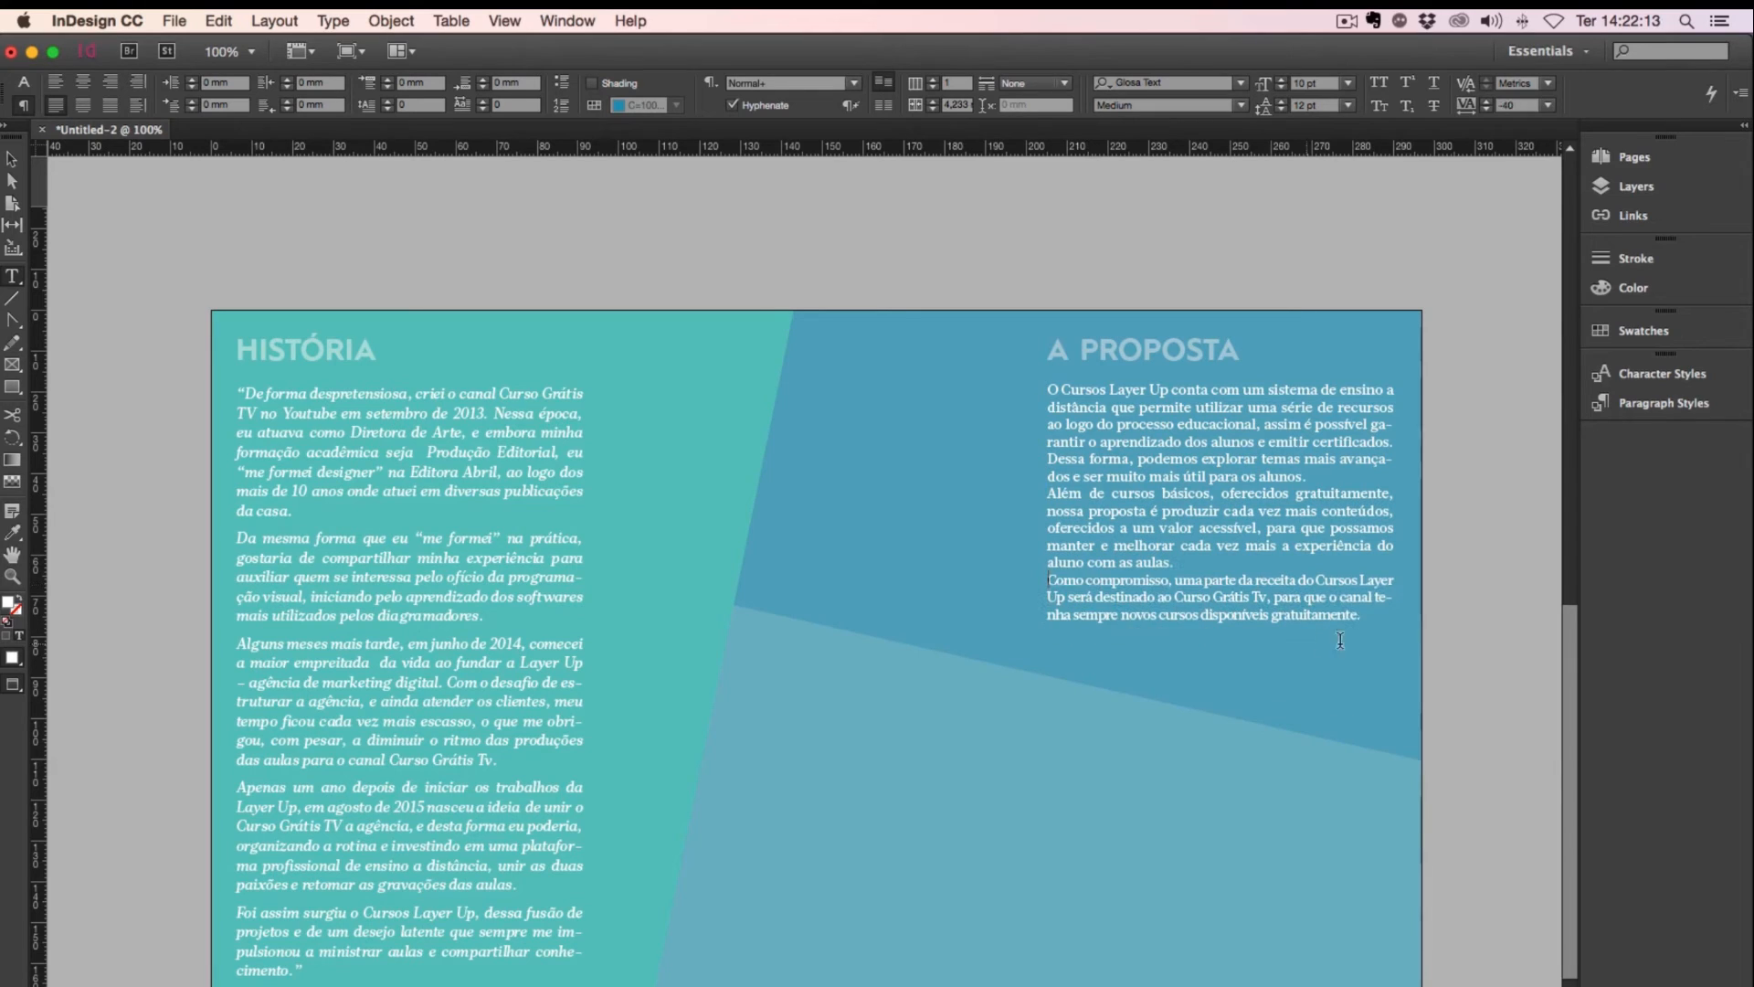
Step: Set the space after to 2 mm for the three "A proposta" body paragraphs
{"action": "left_click_drag", "start_coordinate": [1363, 618], "coordinate": [1003, 384]}
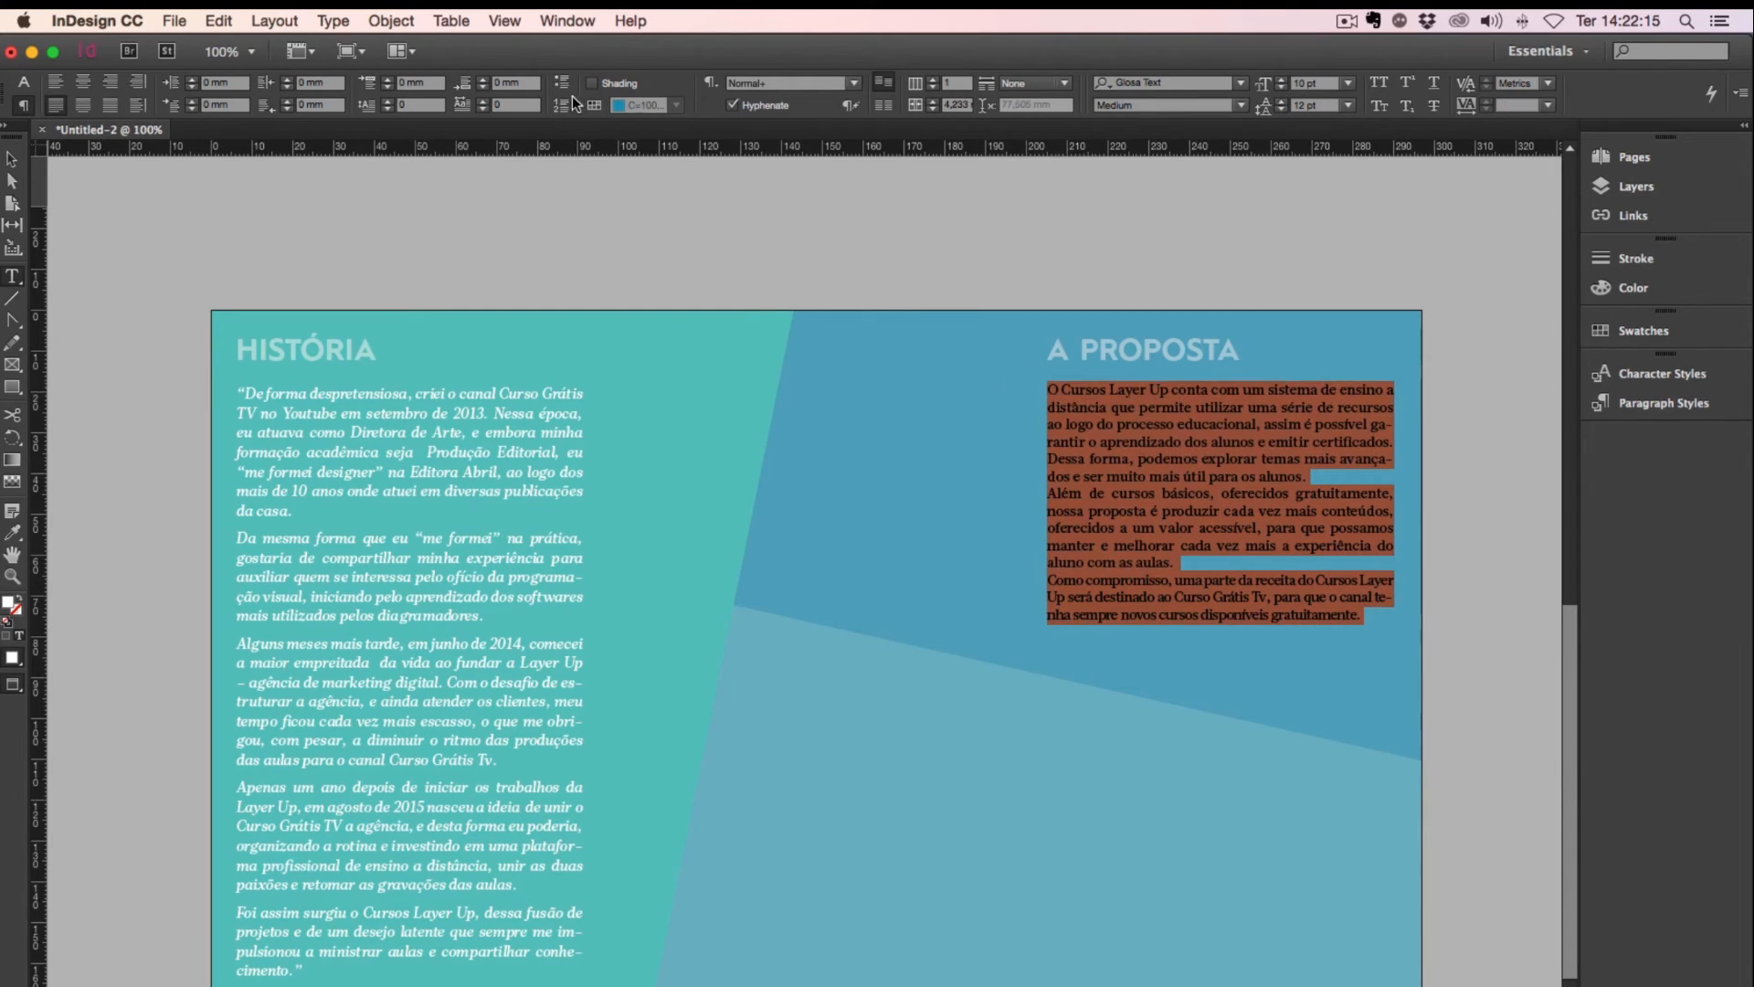
{"action": "left_click", "coordinate": [484, 80]}
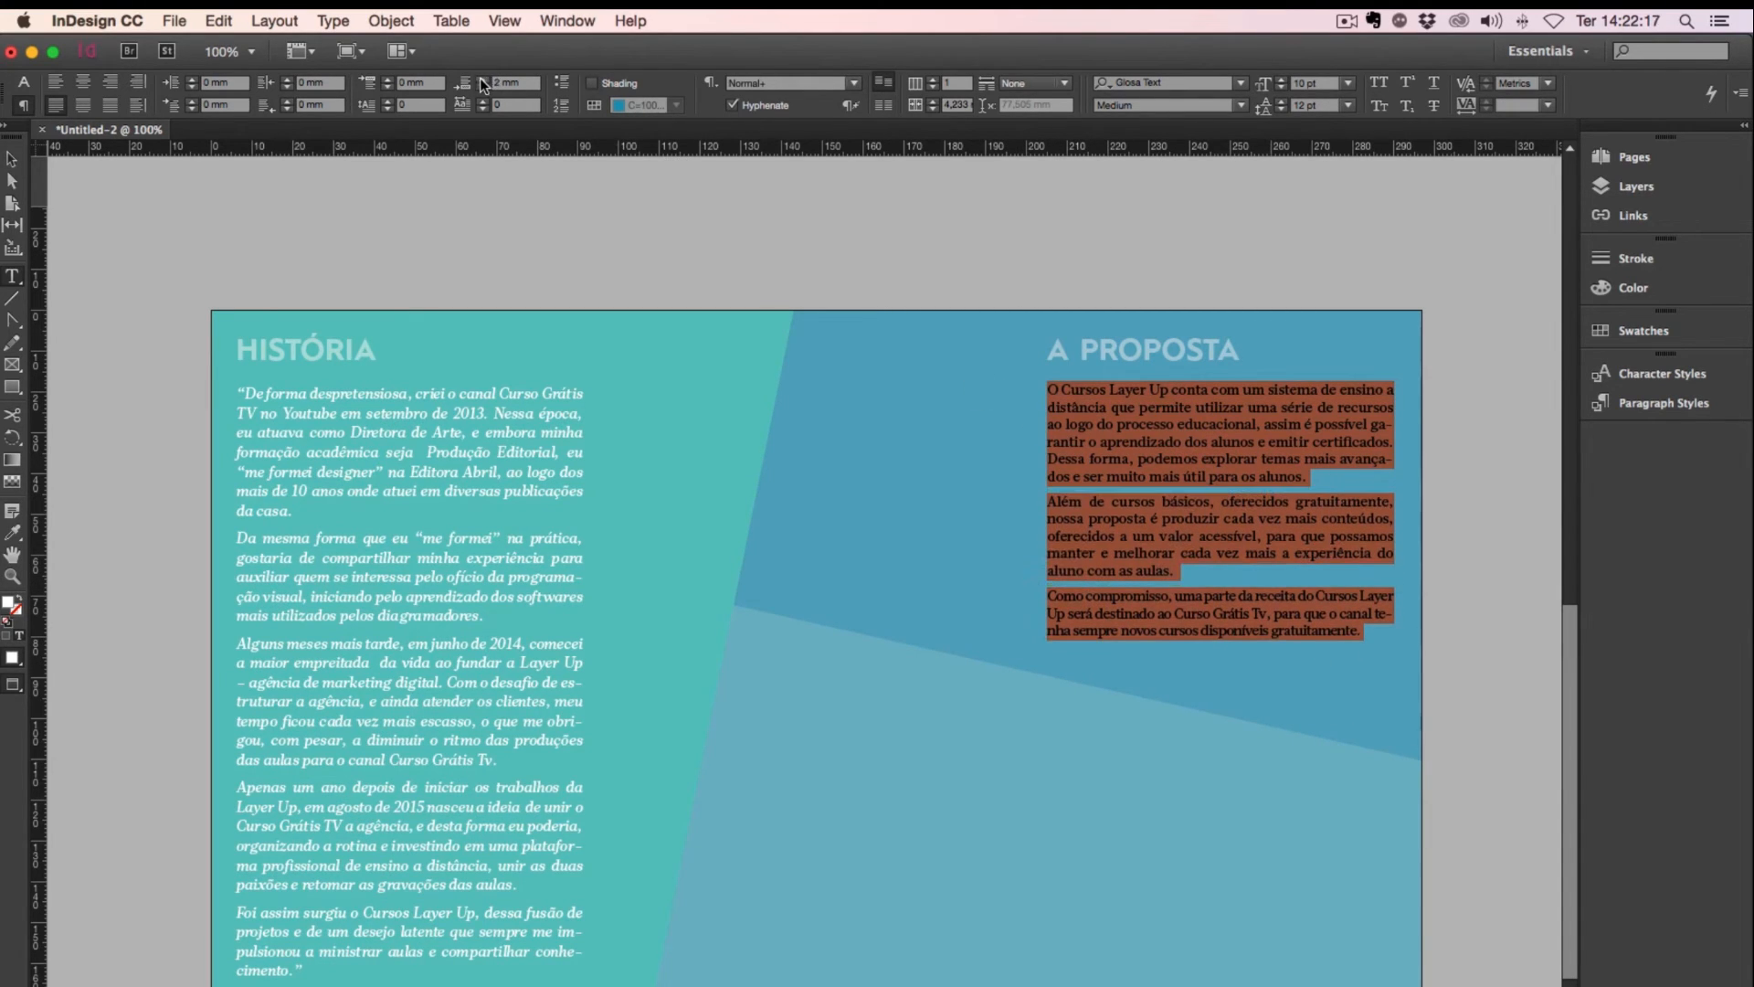
{"action": "left_click", "coordinate": [1229, 555]}
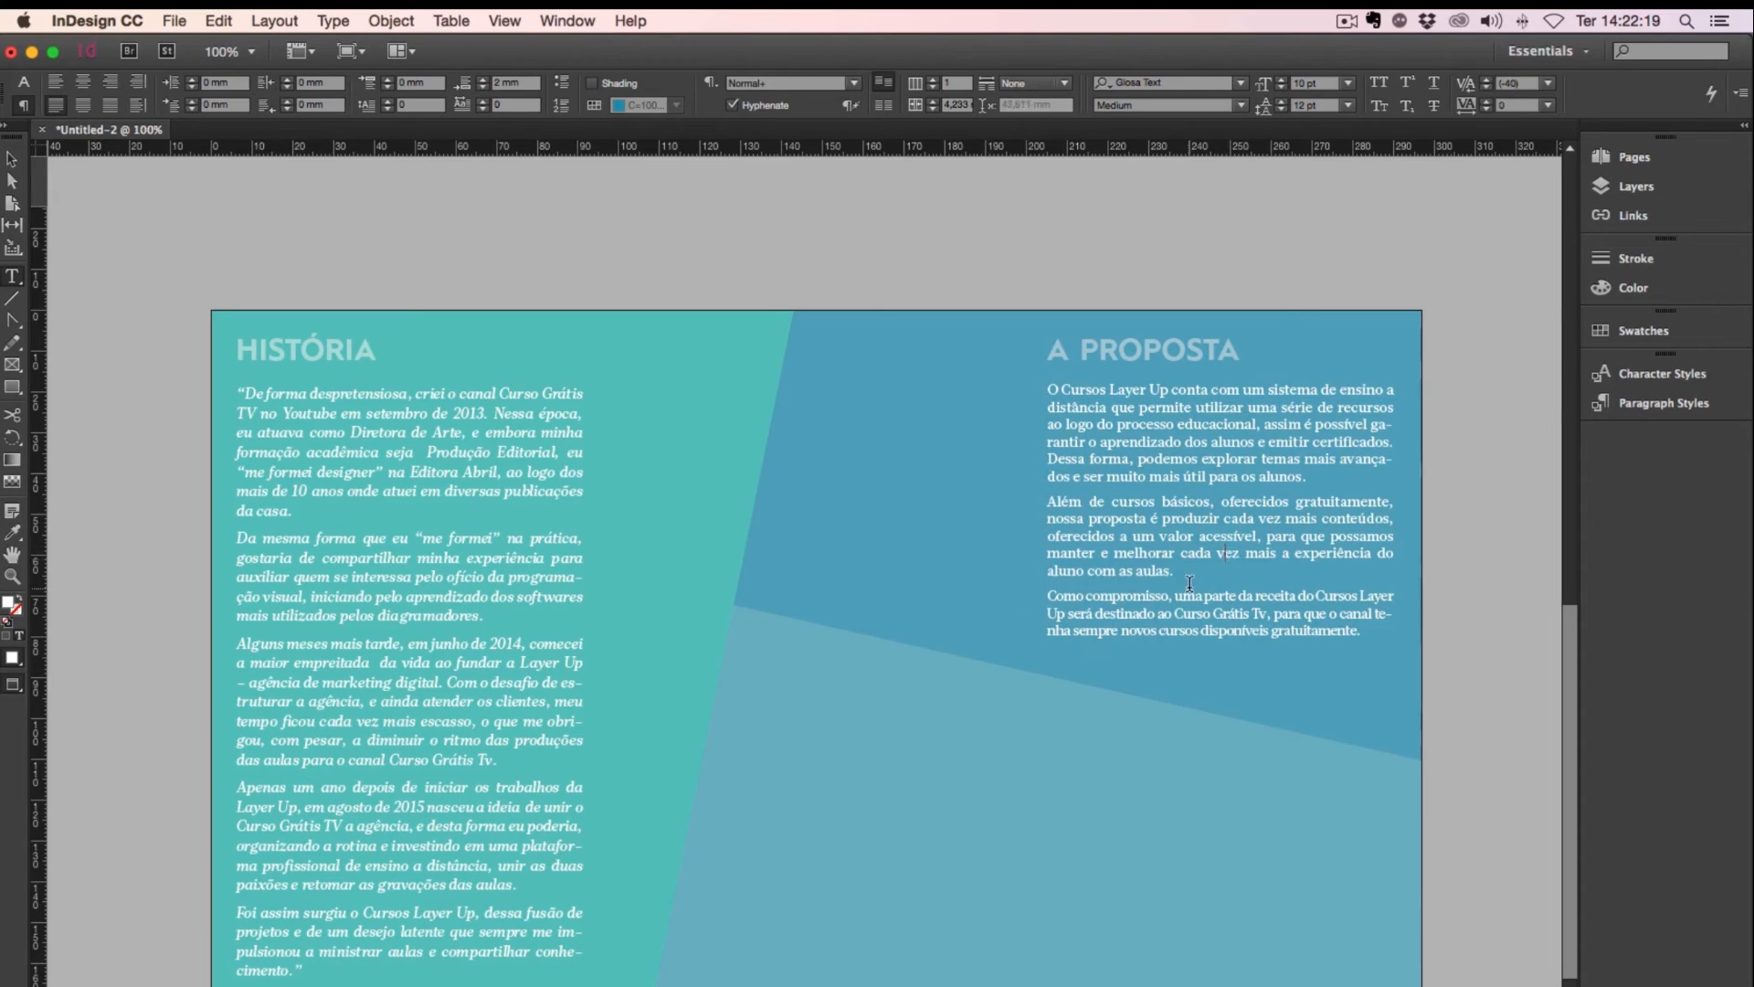
Step: Examine the paragraph spacing of the História and "A proposta" columns across the inner spread
{"action": "left_click", "coordinate": [11, 159]}
{"action": "left_click", "coordinate": [1328, 577]}
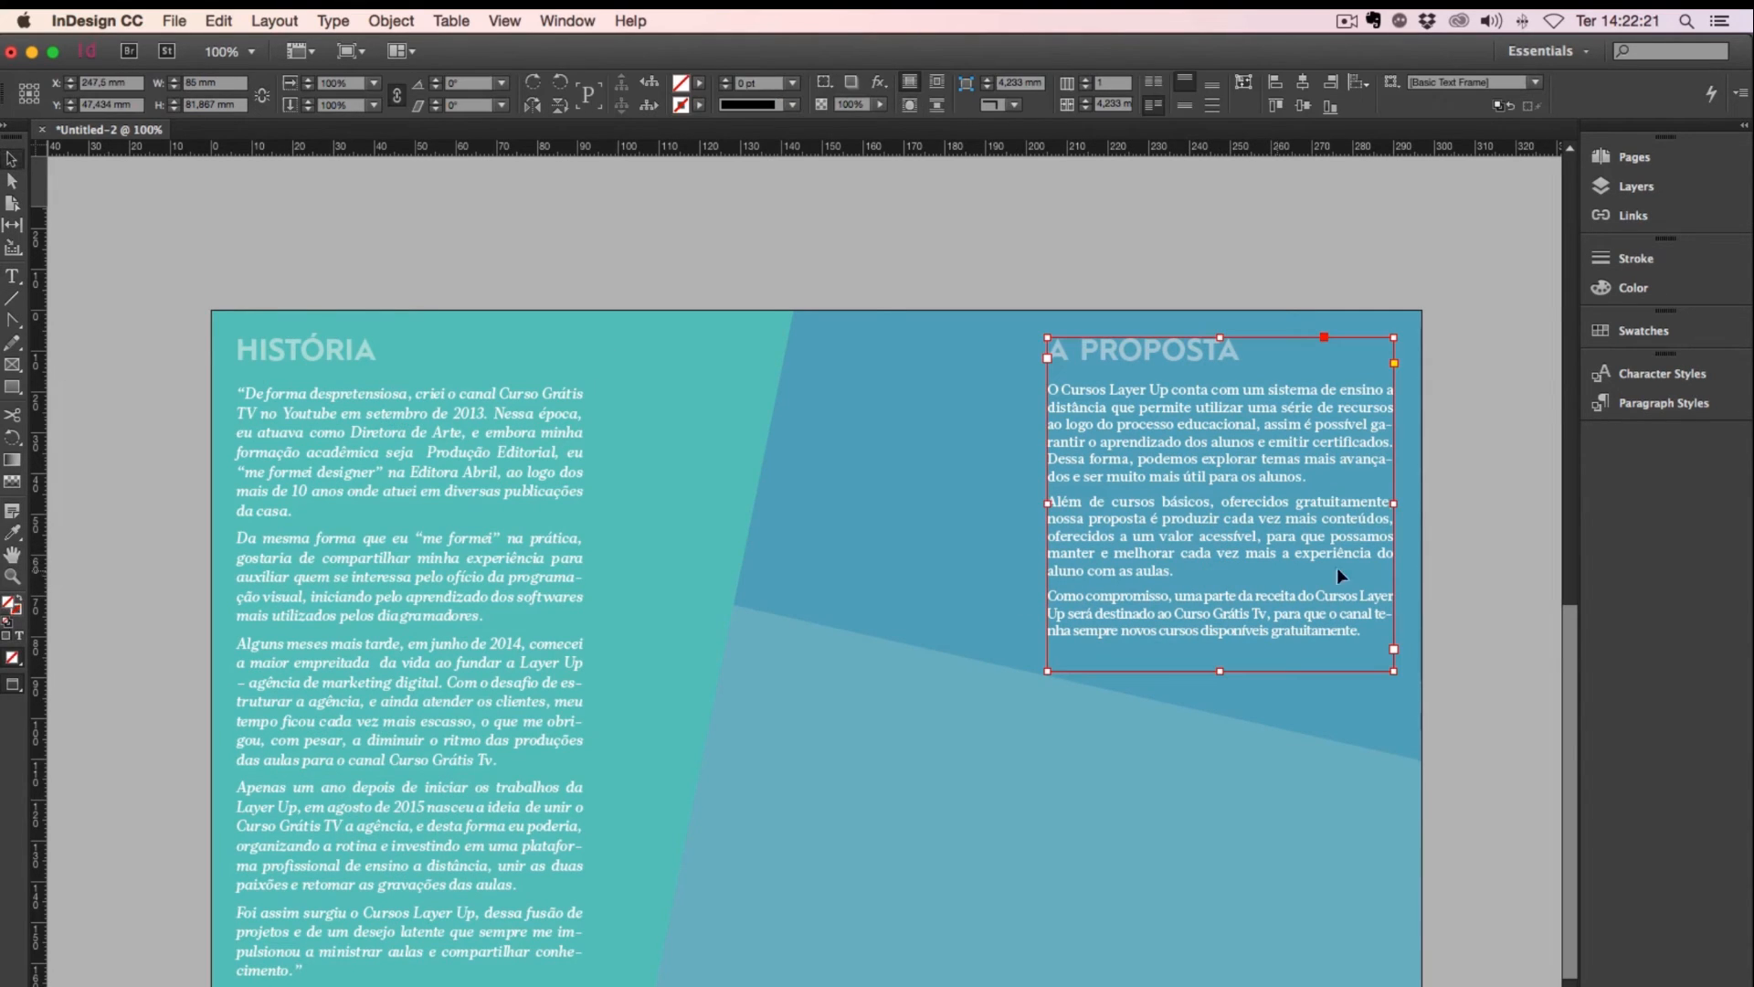
{"action": "left_click", "coordinate": [1476, 548]}
{"action": "scroll", "coordinate": [1069, 590], "scroll_direction": "down", "scroll_amount": 5}
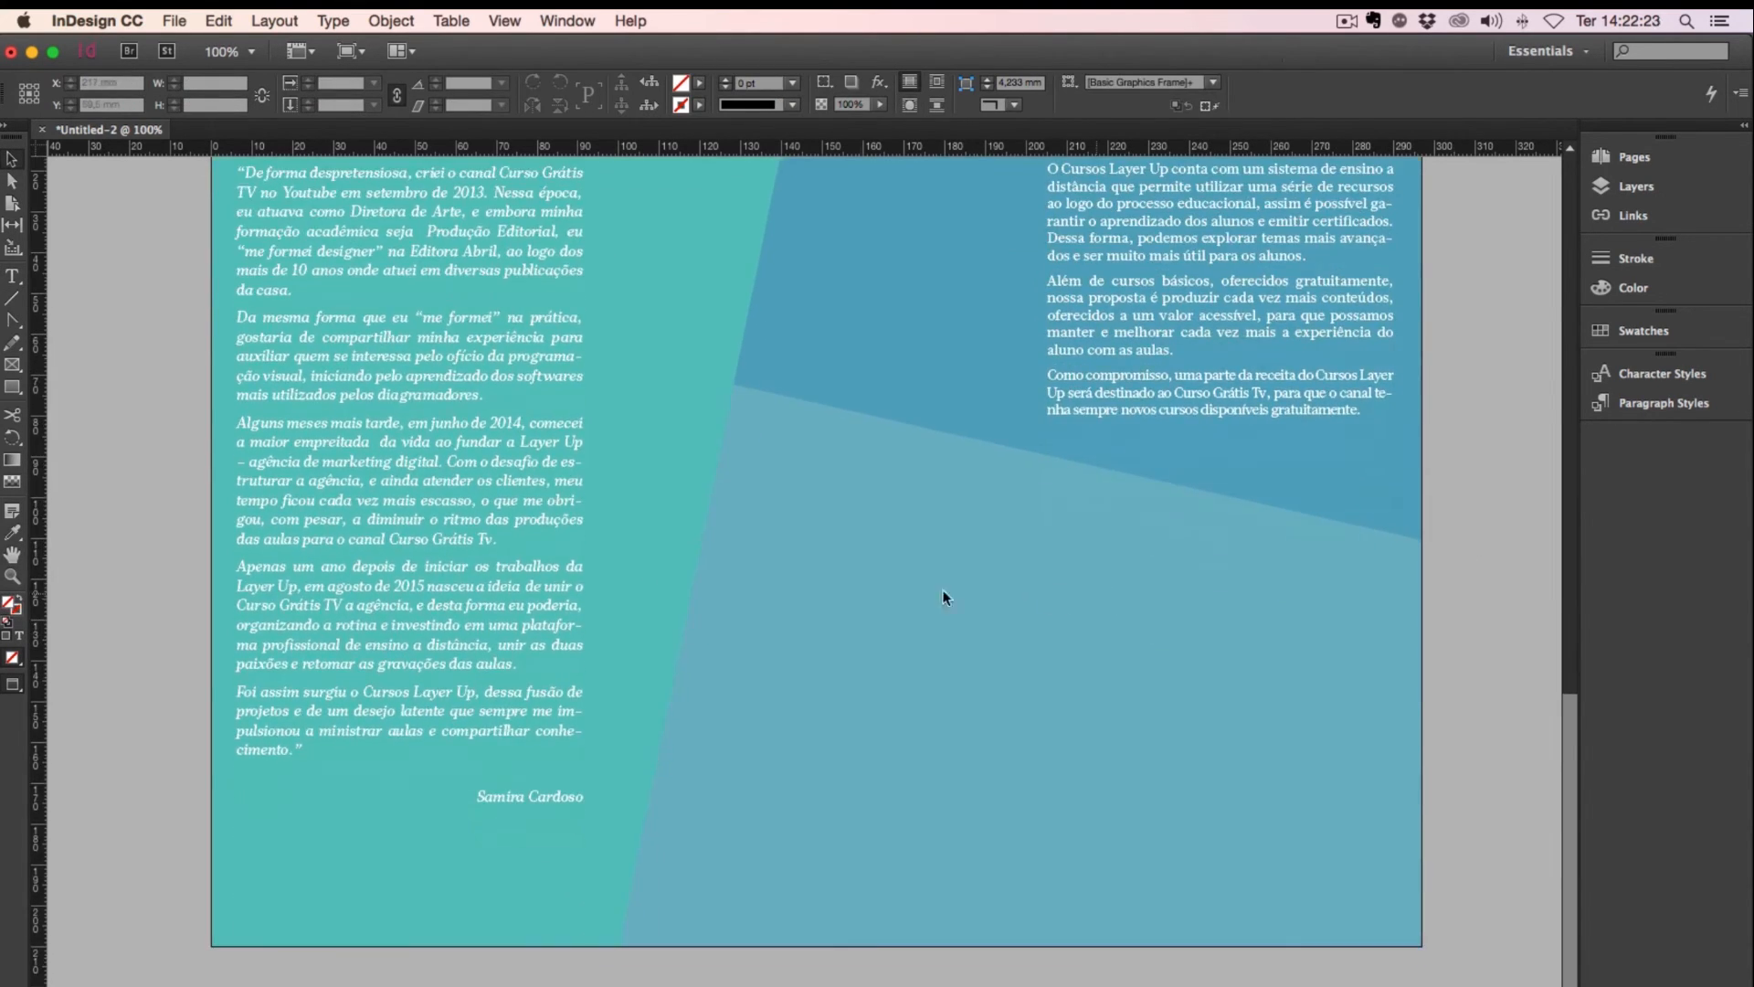
{"action": "scroll", "coordinate": [680, 551], "scroll_direction": "up", "scroll_amount": 4}
{"action": "scroll", "coordinate": [680, 552], "scroll_direction": "right", "scroll_amount": 2}
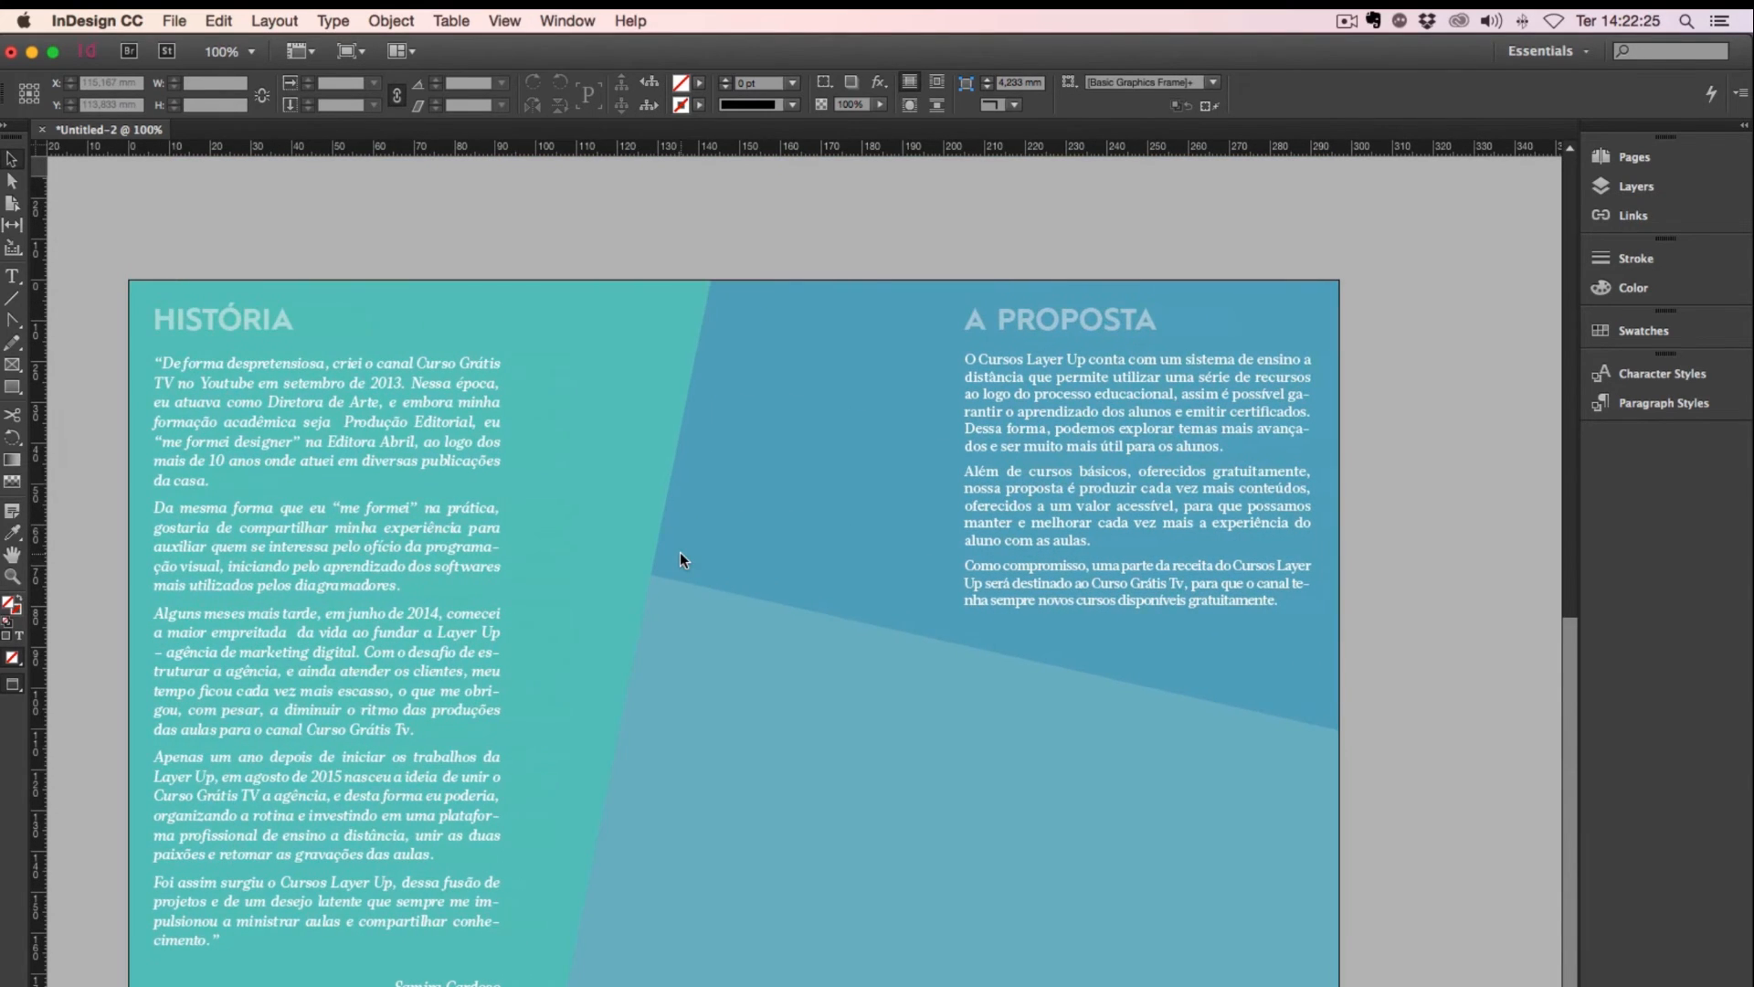
{"action": "scroll", "coordinate": [529, 544], "scroll_direction": "down", "scroll_amount": 4}
{"action": "scroll", "coordinate": [792, 605], "scroll_direction": "right", "scroll_amount": 2}
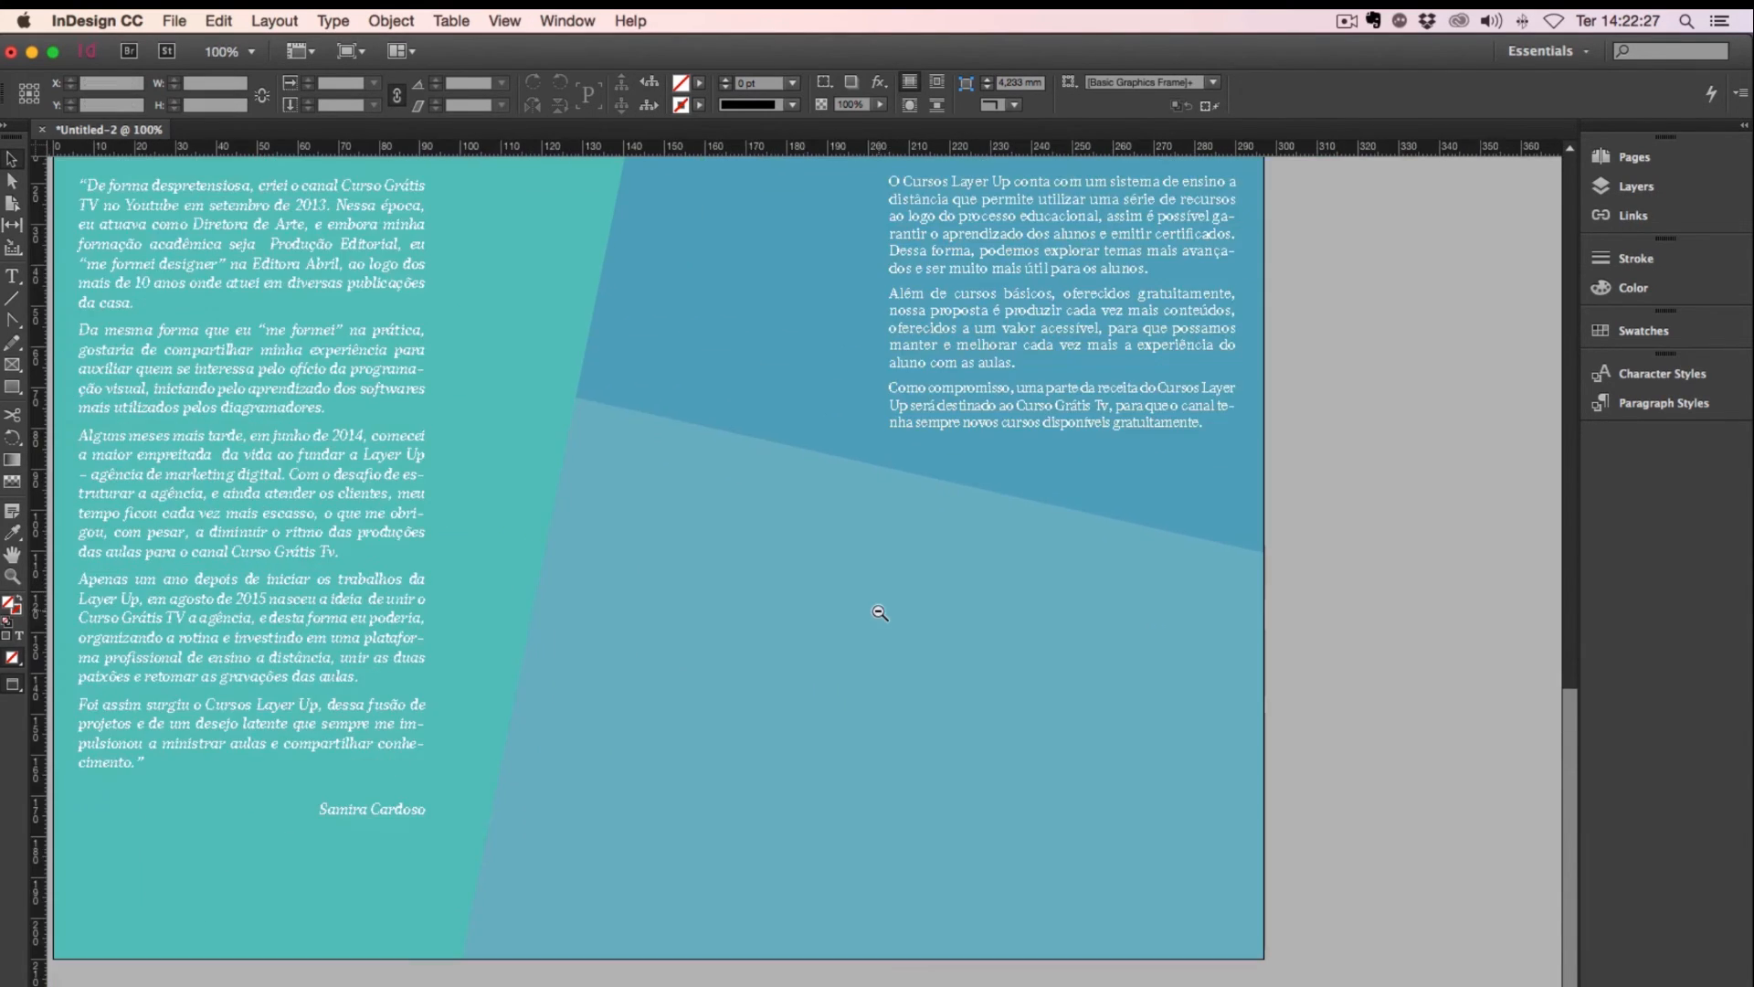
Step: Leave preview mode and move the source text frame to the pasteboard on the right of the inner spread, clear of the artwork
{"action": "left_click", "coordinate": [791, 605], "text": "alt"}
{"action": "key", "text": "w"}
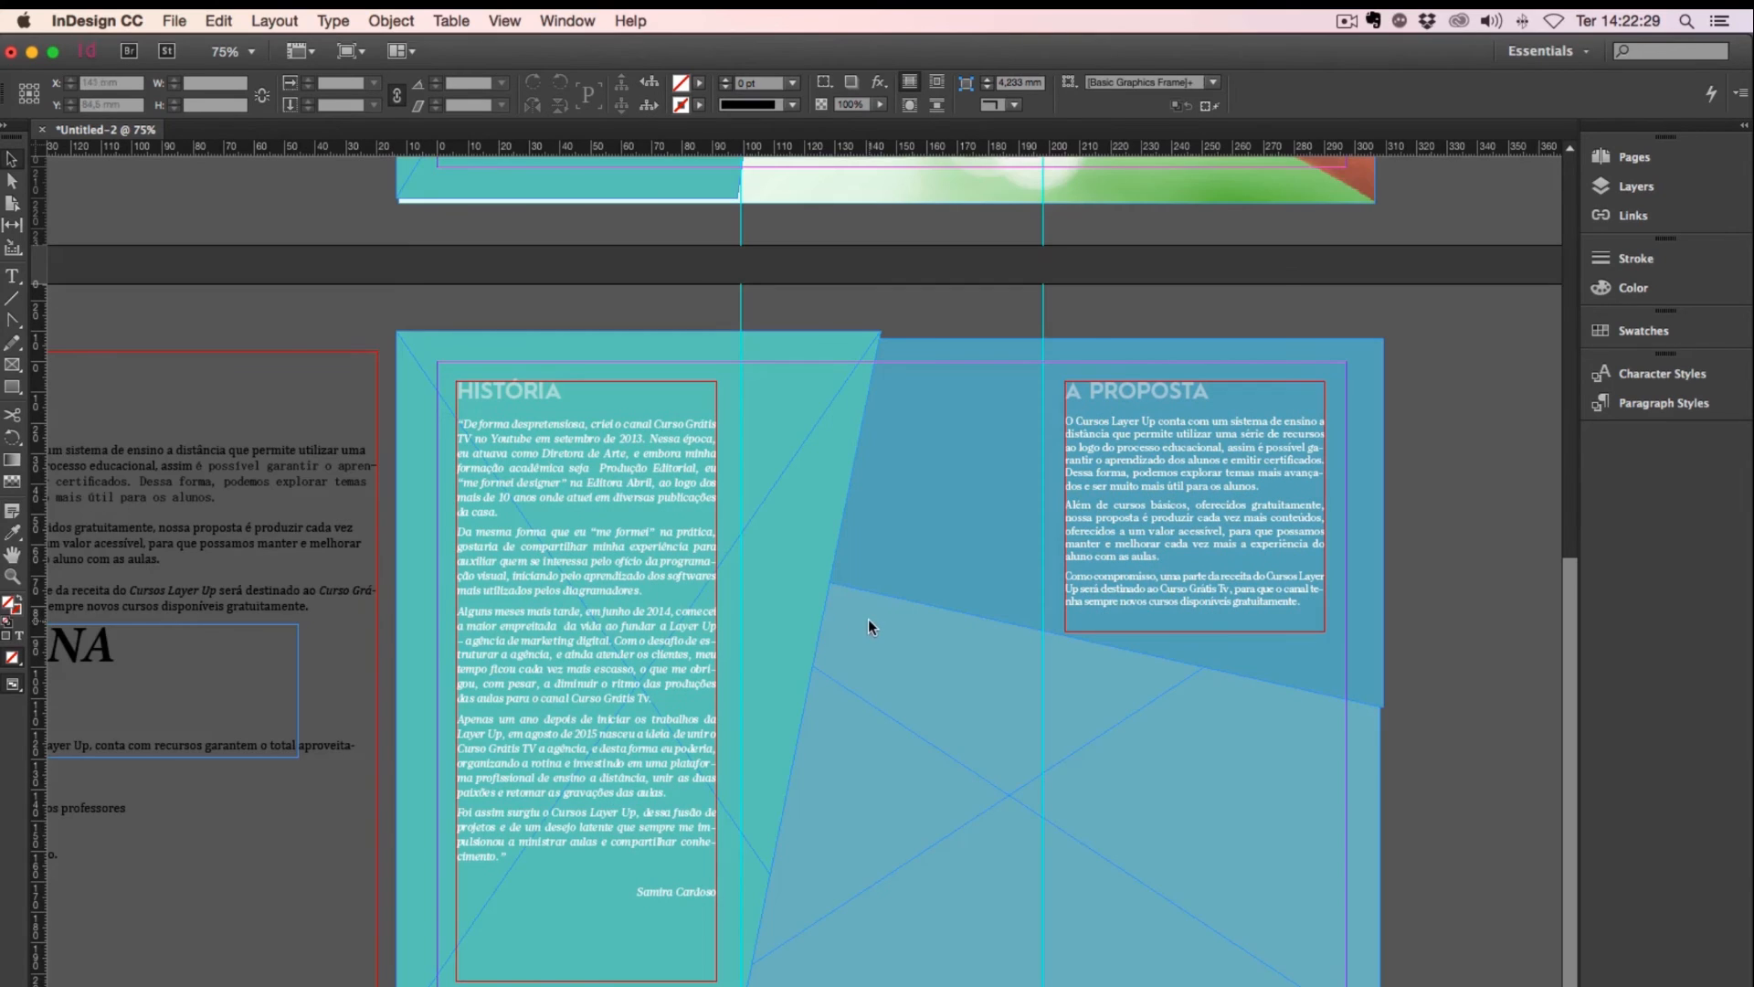
{"action": "scroll", "coordinate": [311, 548], "scroll_direction": "right", "scroll_amount": 3}
{"action": "left_click", "coordinate": [219, 478]}
{"action": "left_click_drag", "start_coordinate": [219, 478], "coordinate": [1374, 509]}
{"action": "scroll", "coordinate": [740, 615], "scroll_direction": "right", "scroll_amount": 6}
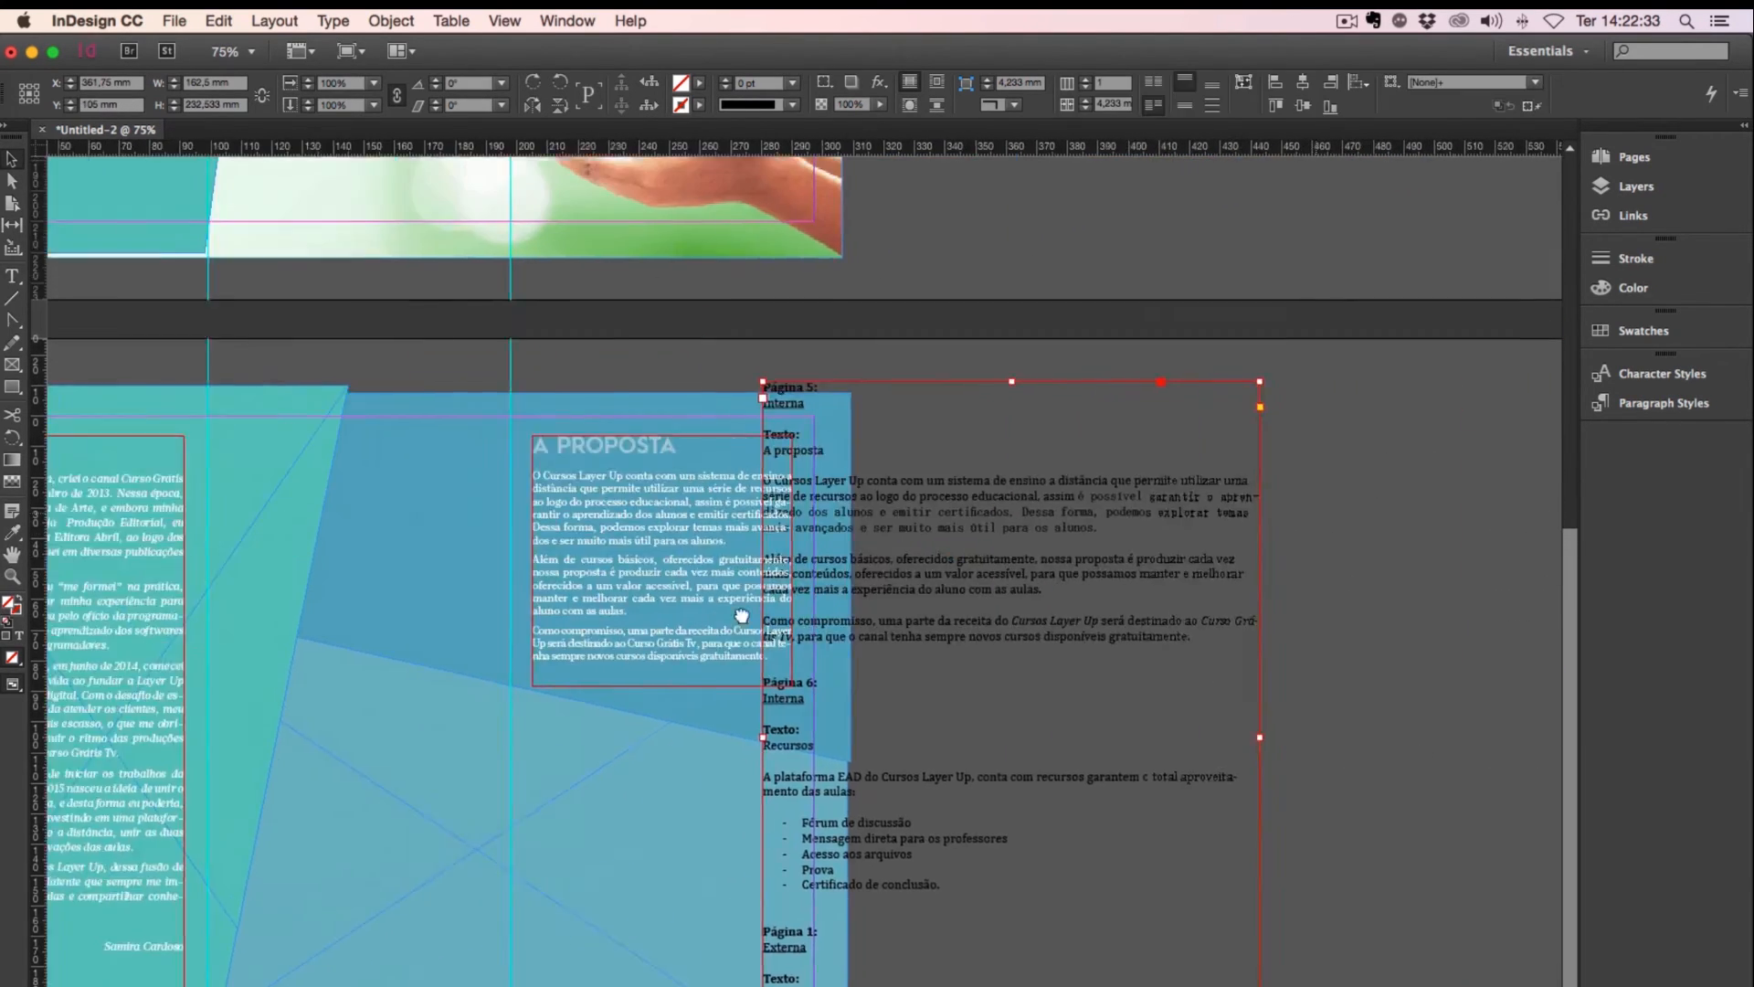
{"action": "left_click_drag", "start_coordinate": [866, 596], "coordinate": [1031, 596]}
Step: Delete the already used Página 5 "A proposta" text from the source frame, so it begins with Página 6
{"action": "scroll", "coordinate": [1096, 539], "scroll_direction": "down", "scroll_amount": 3}
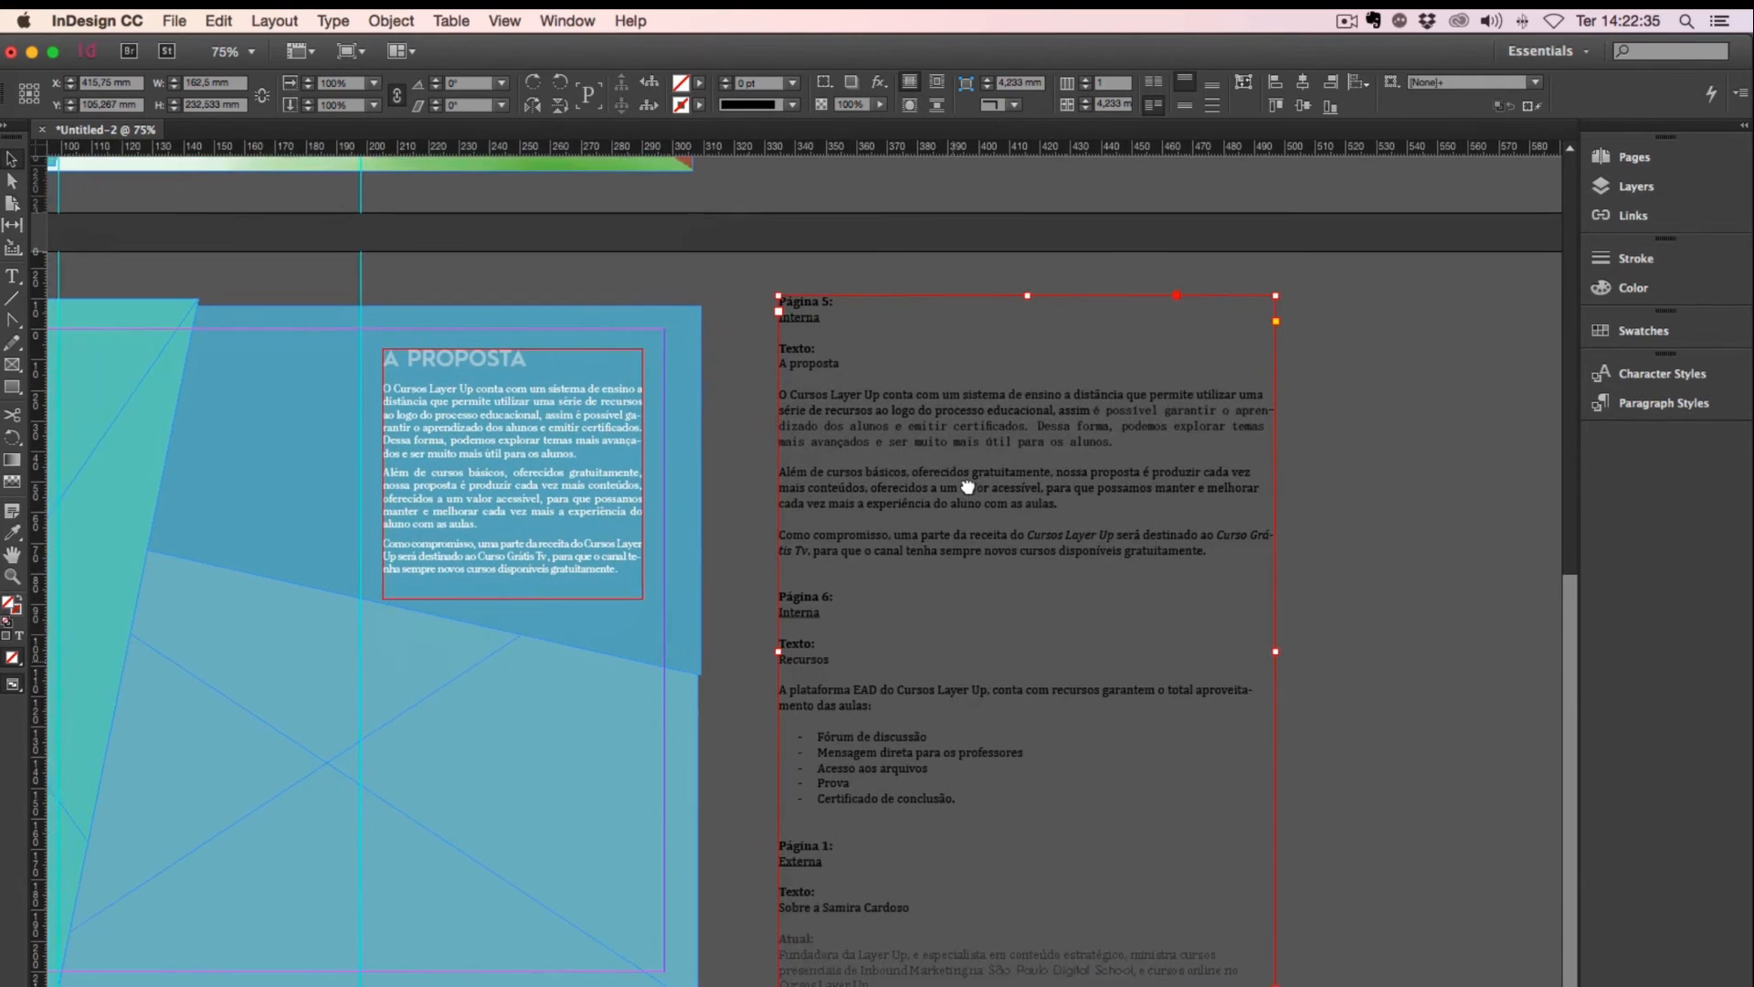
{"action": "scroll", "coordinate": [1137, 473], "scroll_direction": "left", "scroll_amount": 4}
{"action": "left_click_drag", "start_coordinate": [1137, 474], "coordinate": [1138, 474]}
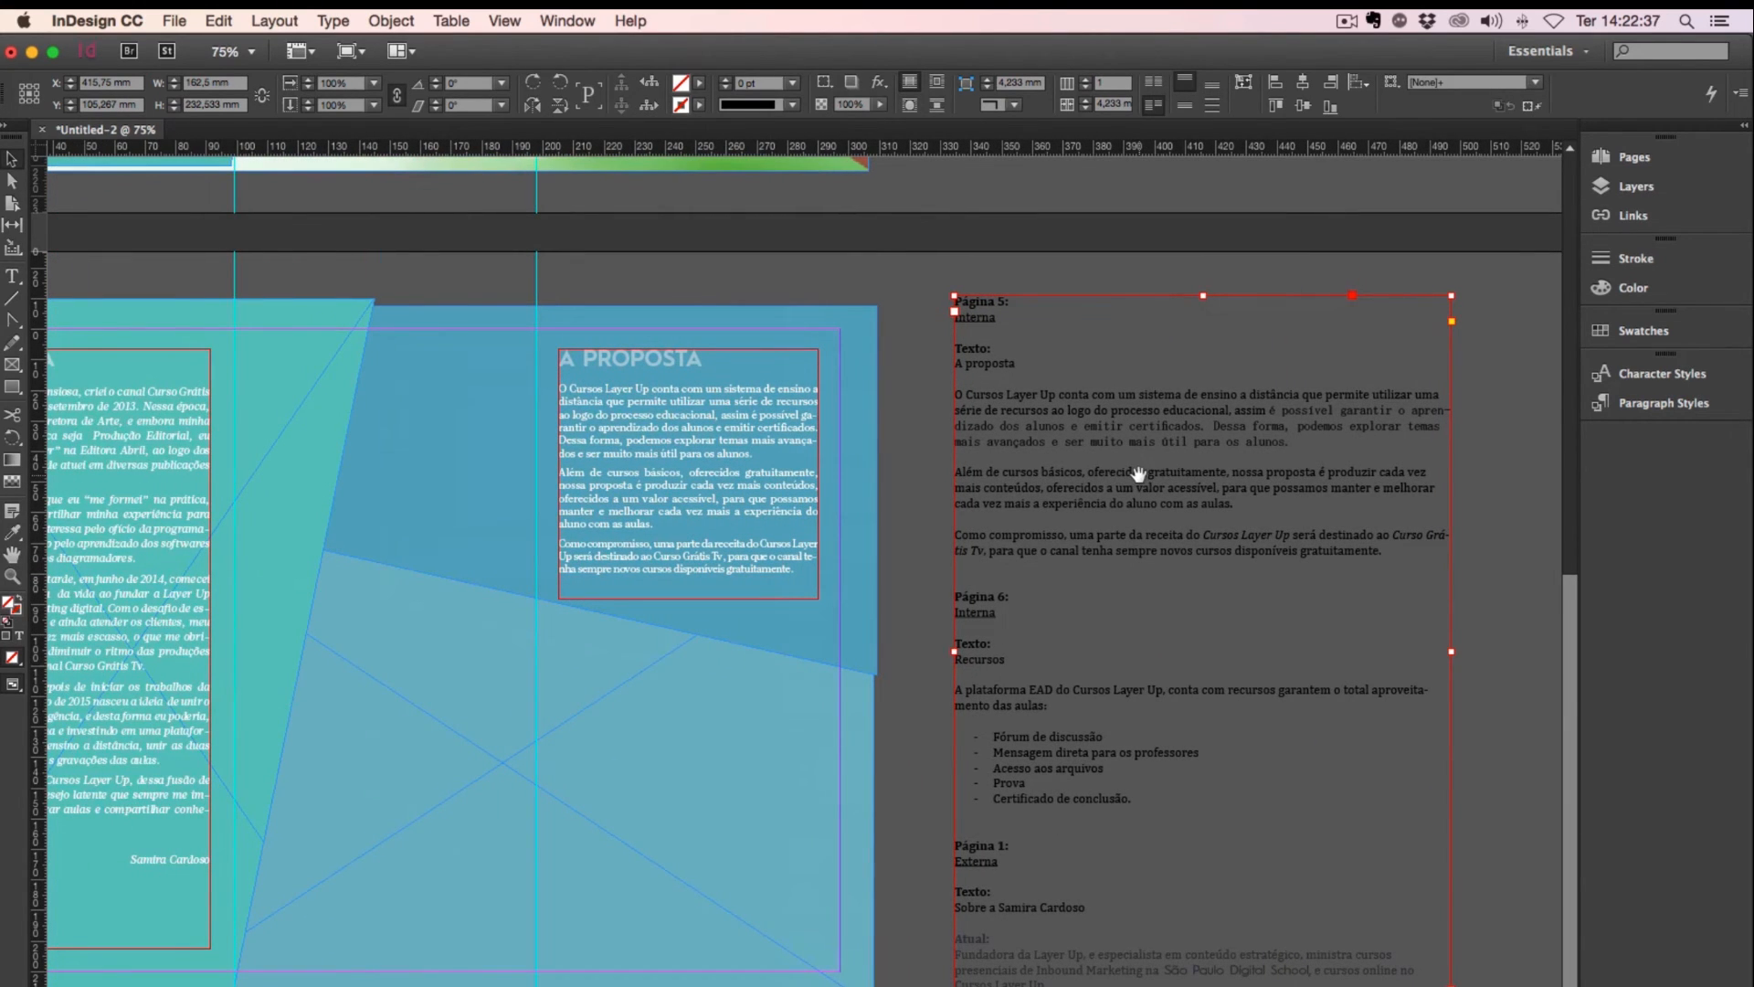
{"action": "double_click", "coordinate": [1071, 548]}
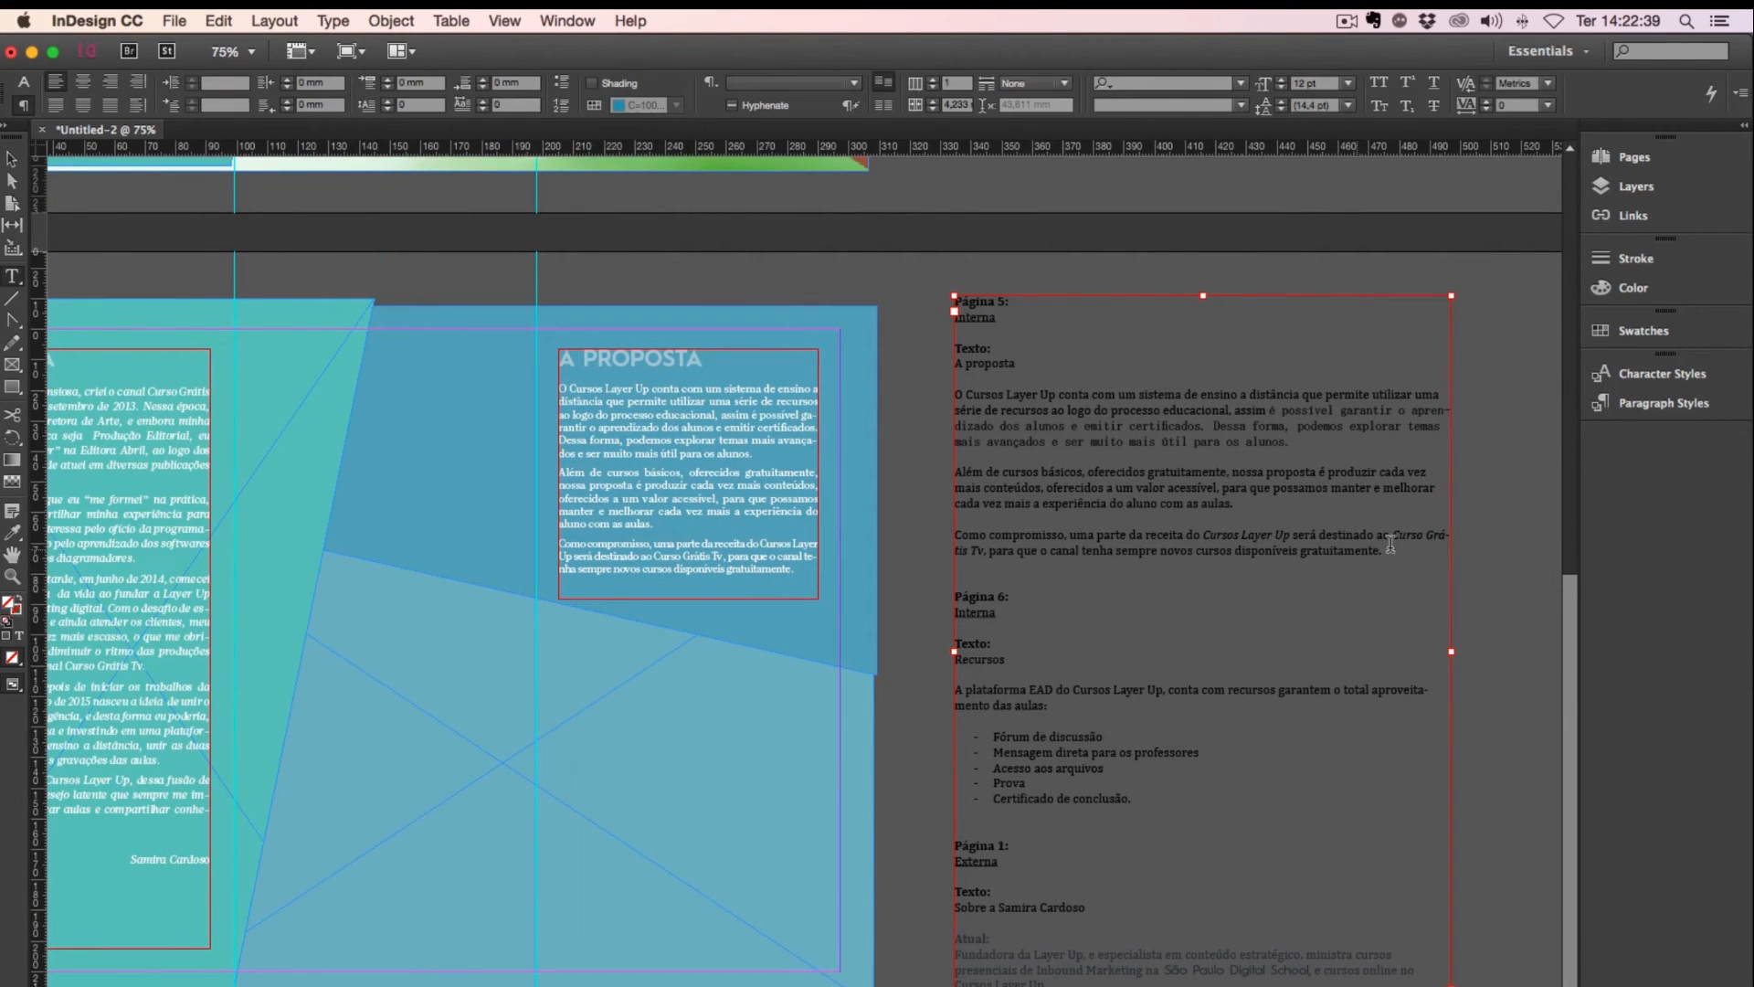
{"action": "left_click_drag", "start_coordinate": [1384, 553], "coordinate": [927, 302]}
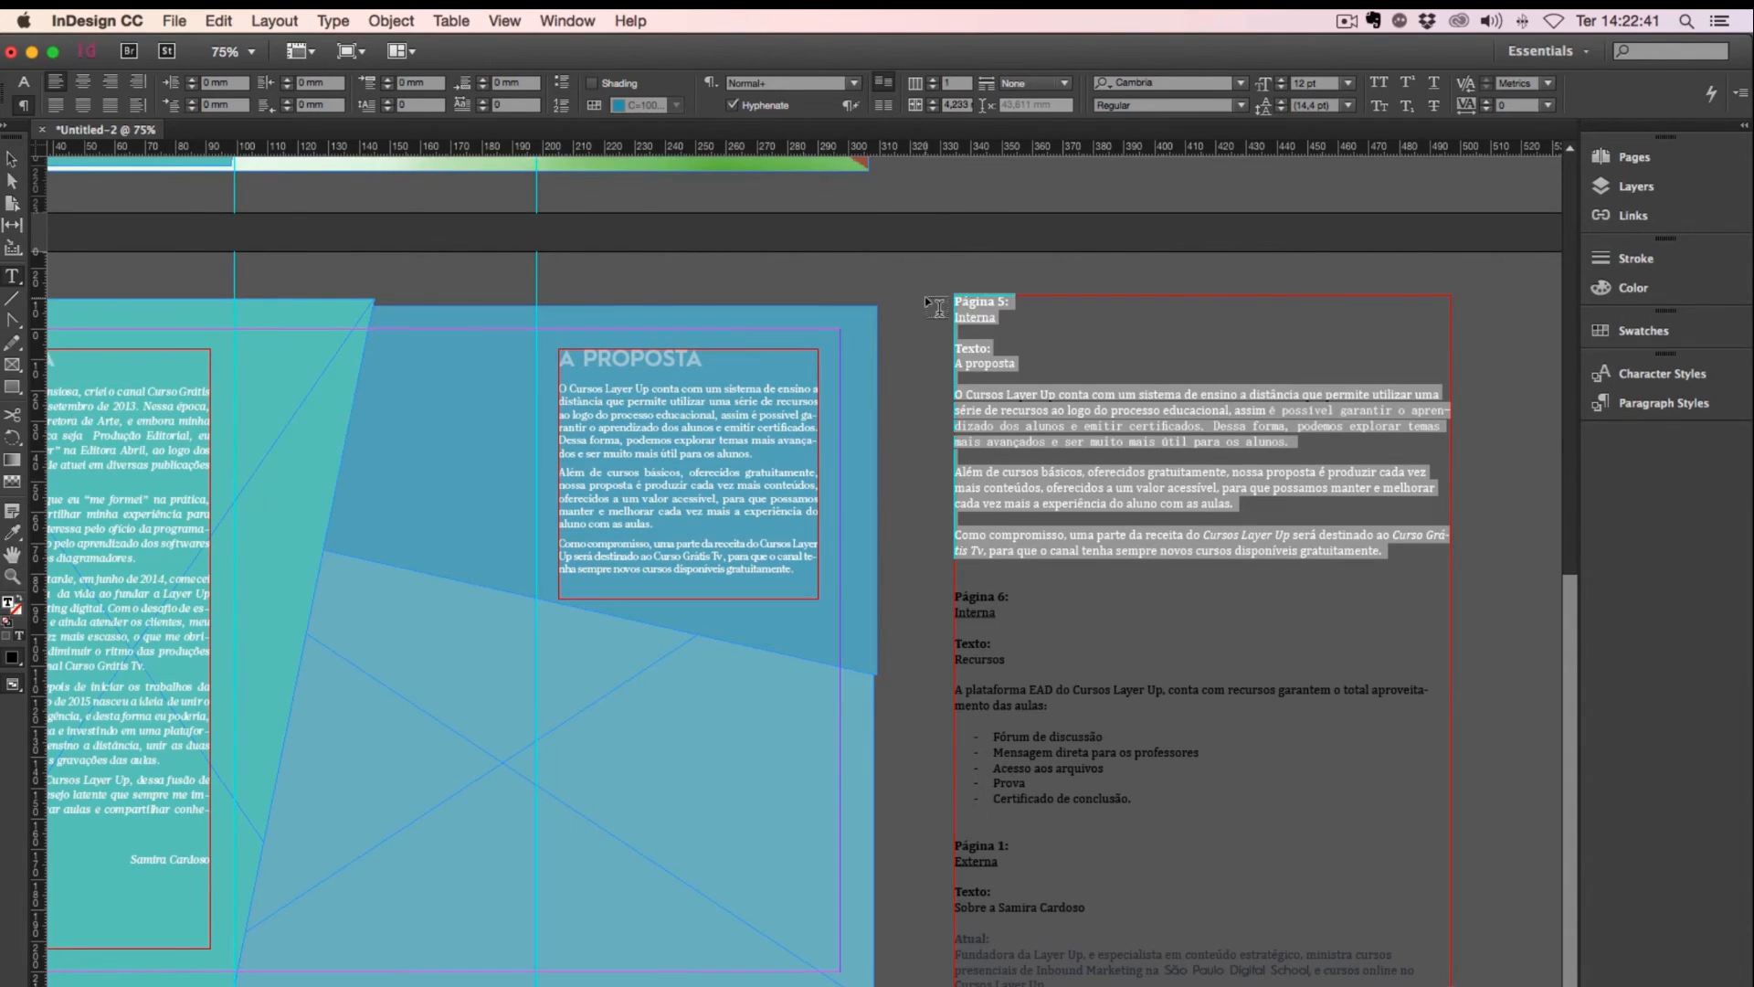
{"action": "key", "text": "BackSpace"}
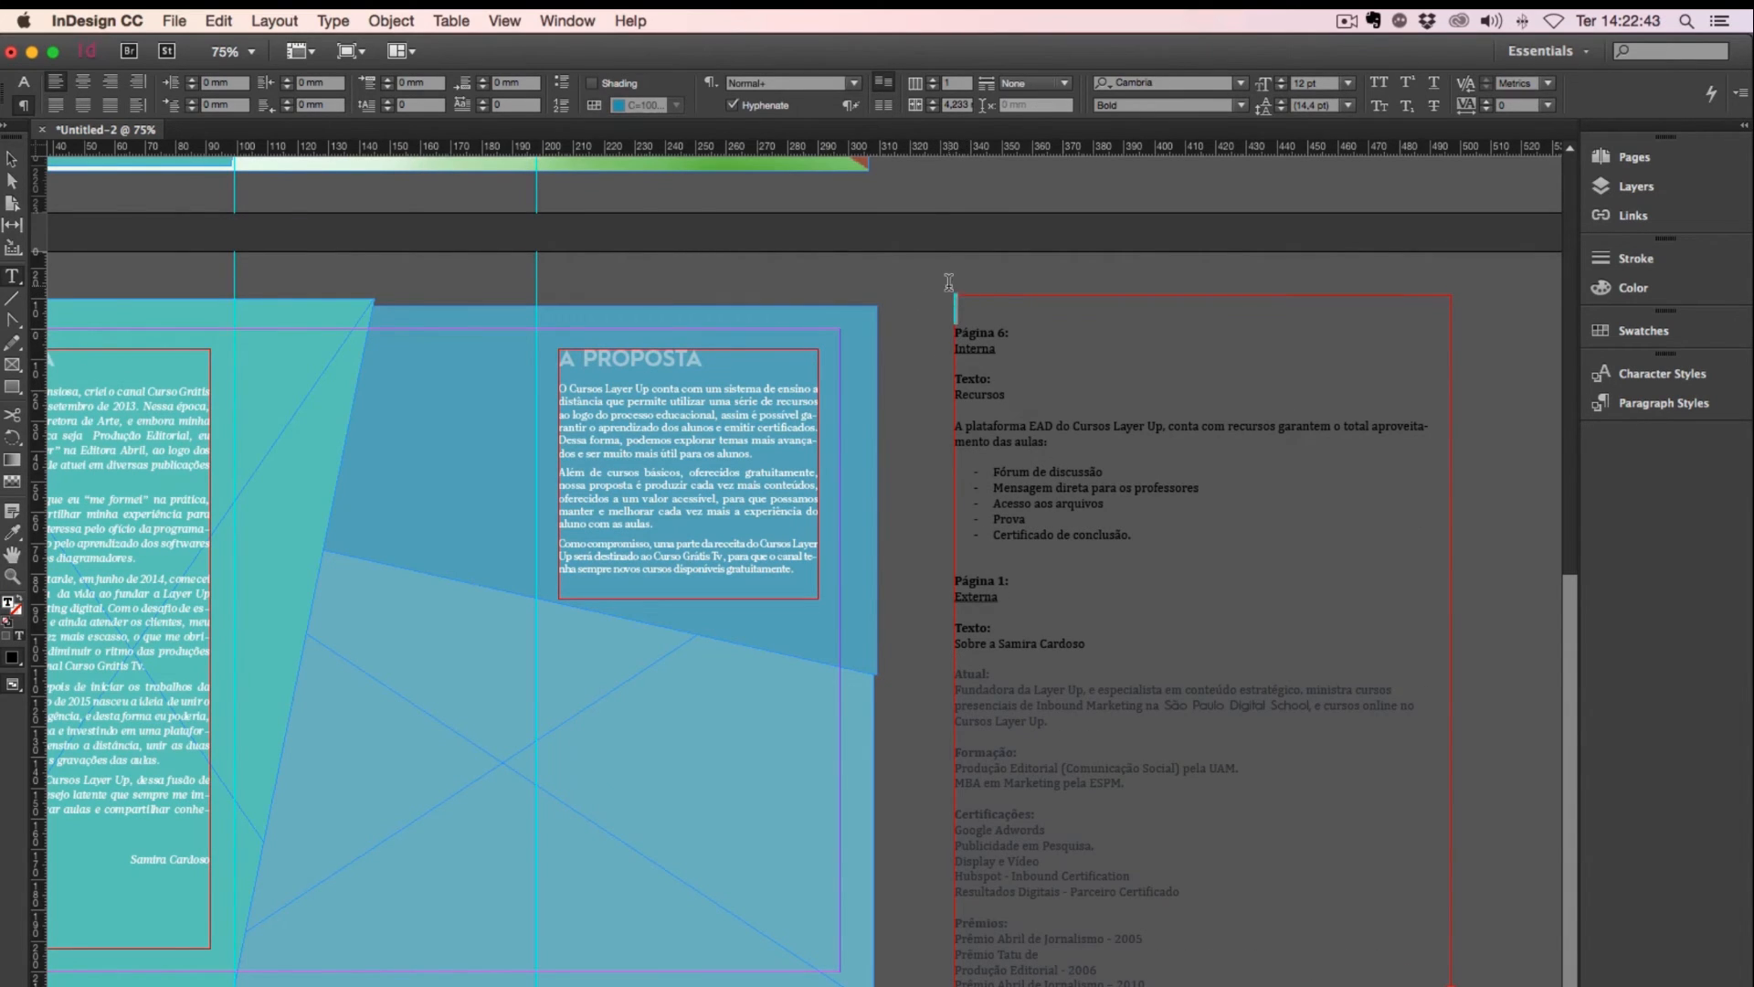
{"action": "key", "text": "Delete"}
Step: Copy the Página 6 "Recursos" heading and its intro sentence ending "mento das aulas:" from the source frame
{"action": "key", "text": "super+equal"}
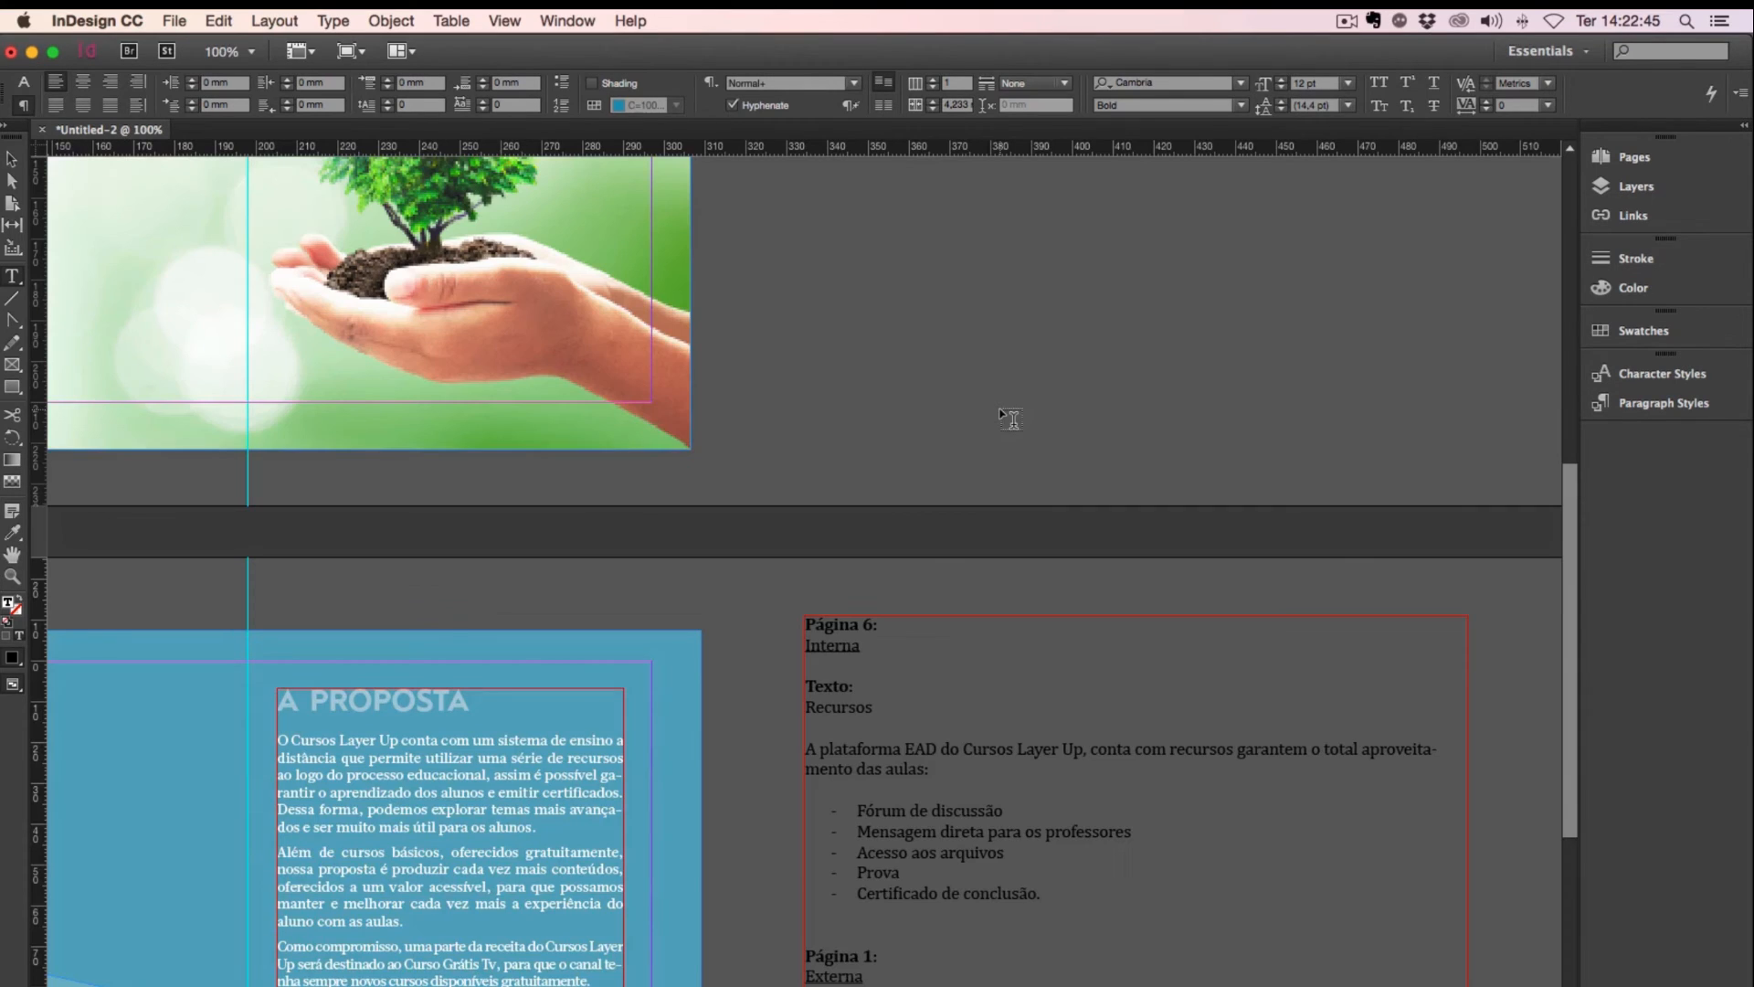
{"action": "left_click_drag", "start_coordinate": [942, 709], "coordinate": [1021, 644]}
{"action": "left_click_drag", "start_coordinate": [948, 742], "coordinate": [876, 338]}
{"action": "key", "text": "super+c"}
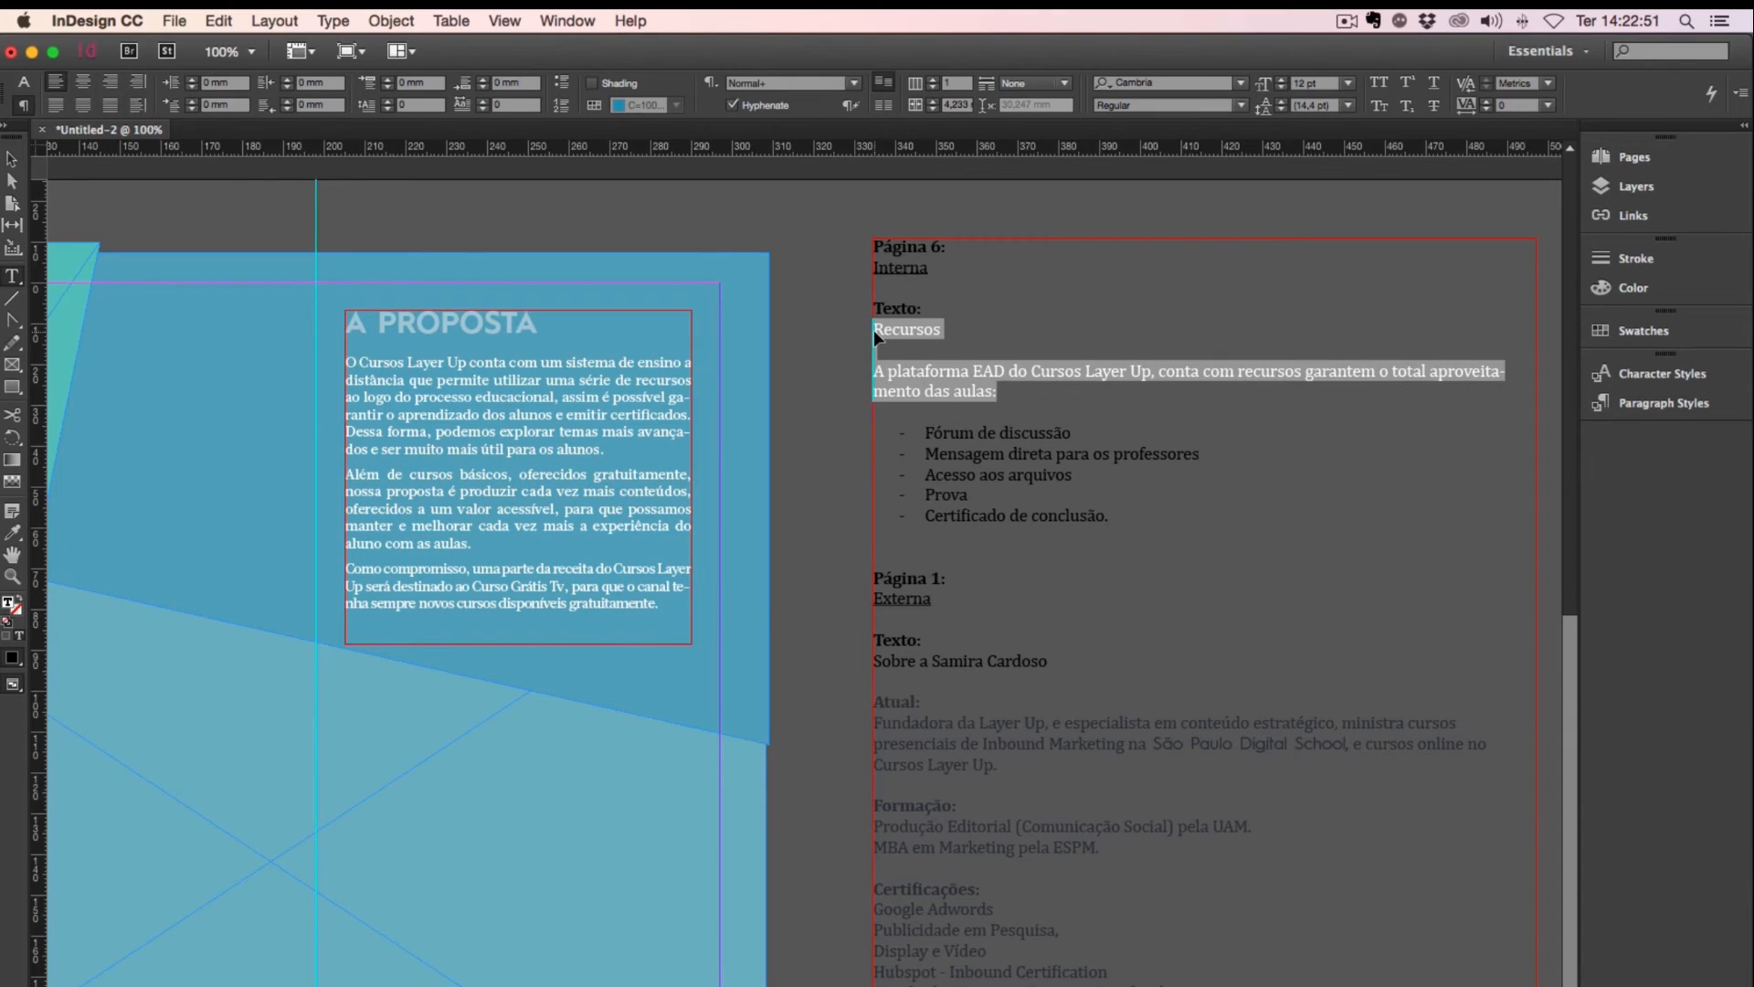
Step: Draw an empty text frame in the upper left of the light-blue shape, undoing a first attempt and redrawing it slightly higher
{"action": "scroll", "coordinate": [716, 626], "scroll_direction": "left", "scroll_amount": 10}
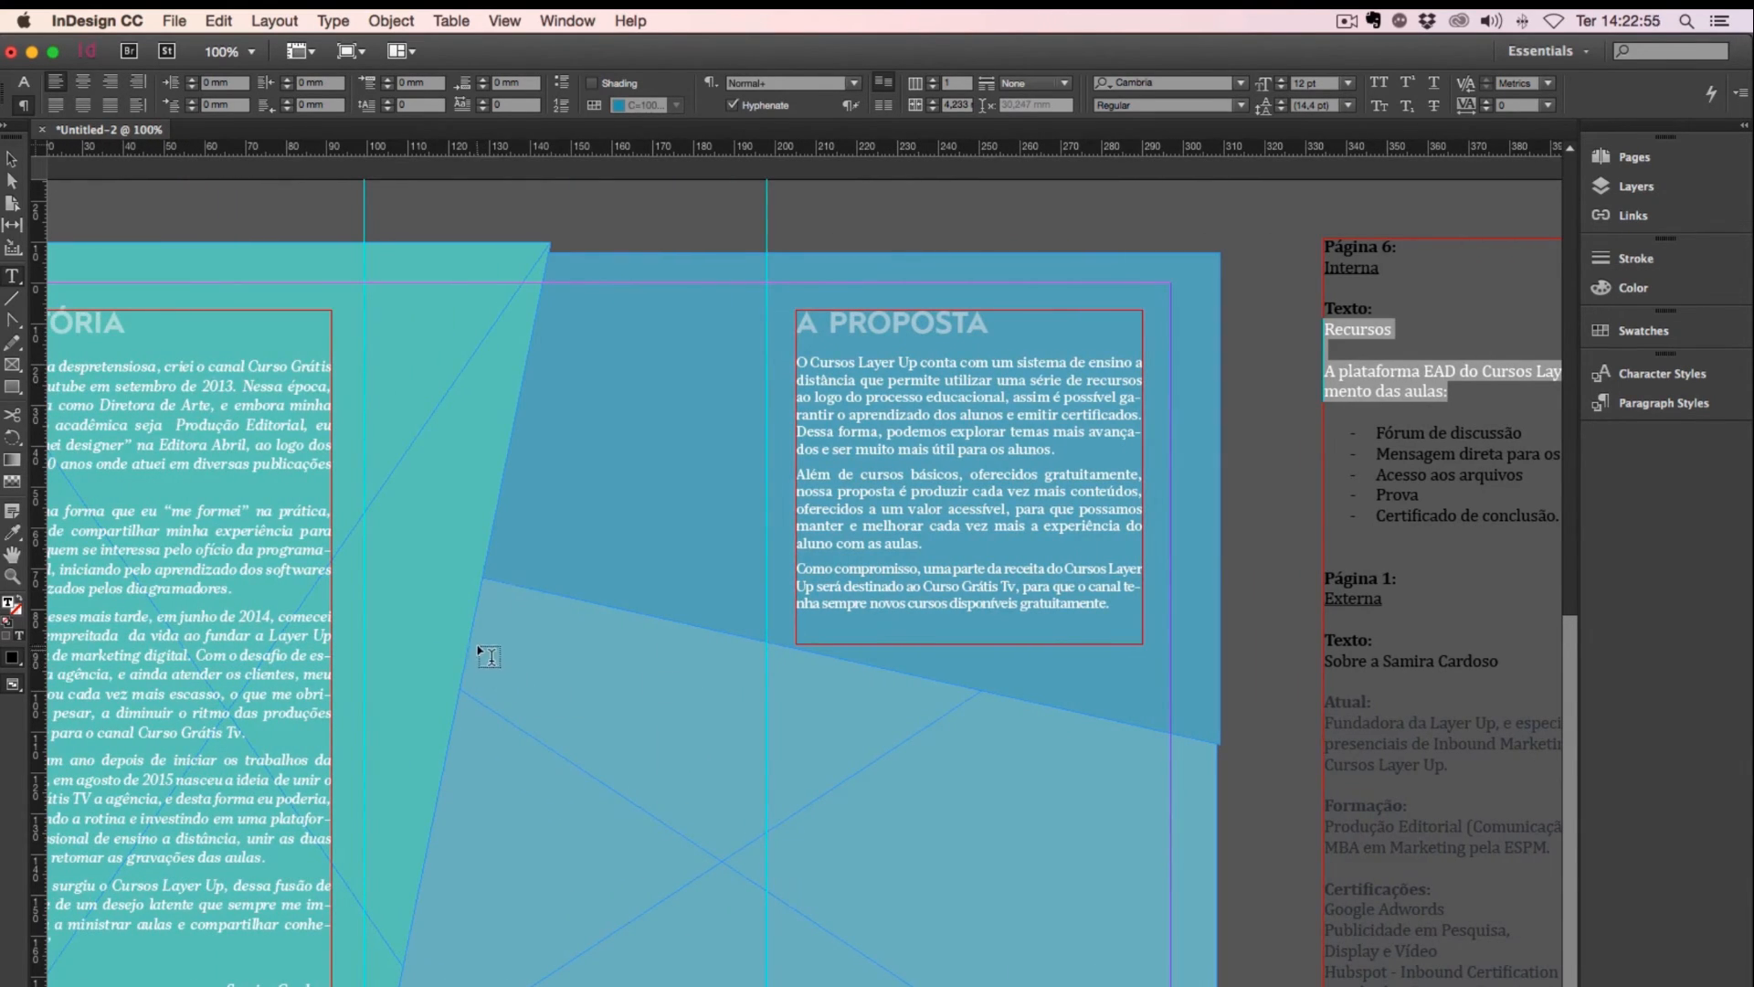
{"action": "left_click_drag", "start_coordinate": [493, 639], "coordinate": [736, 870]}
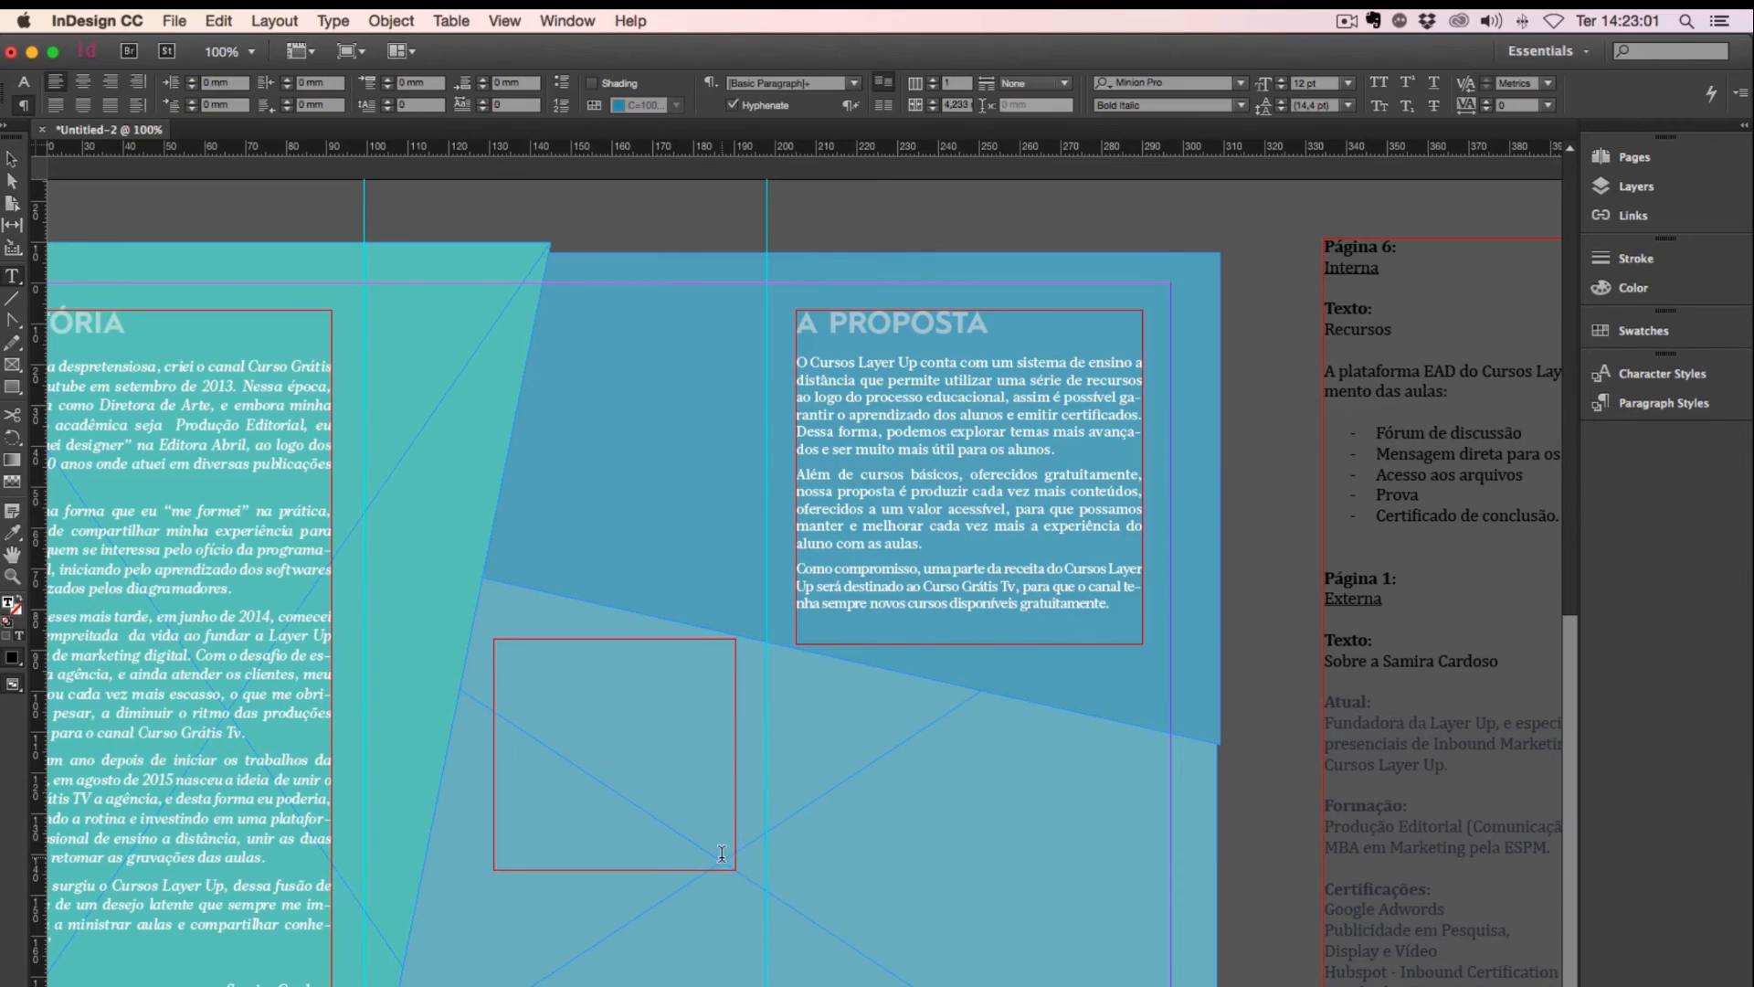
{"action": "key", "text": "super+z"}
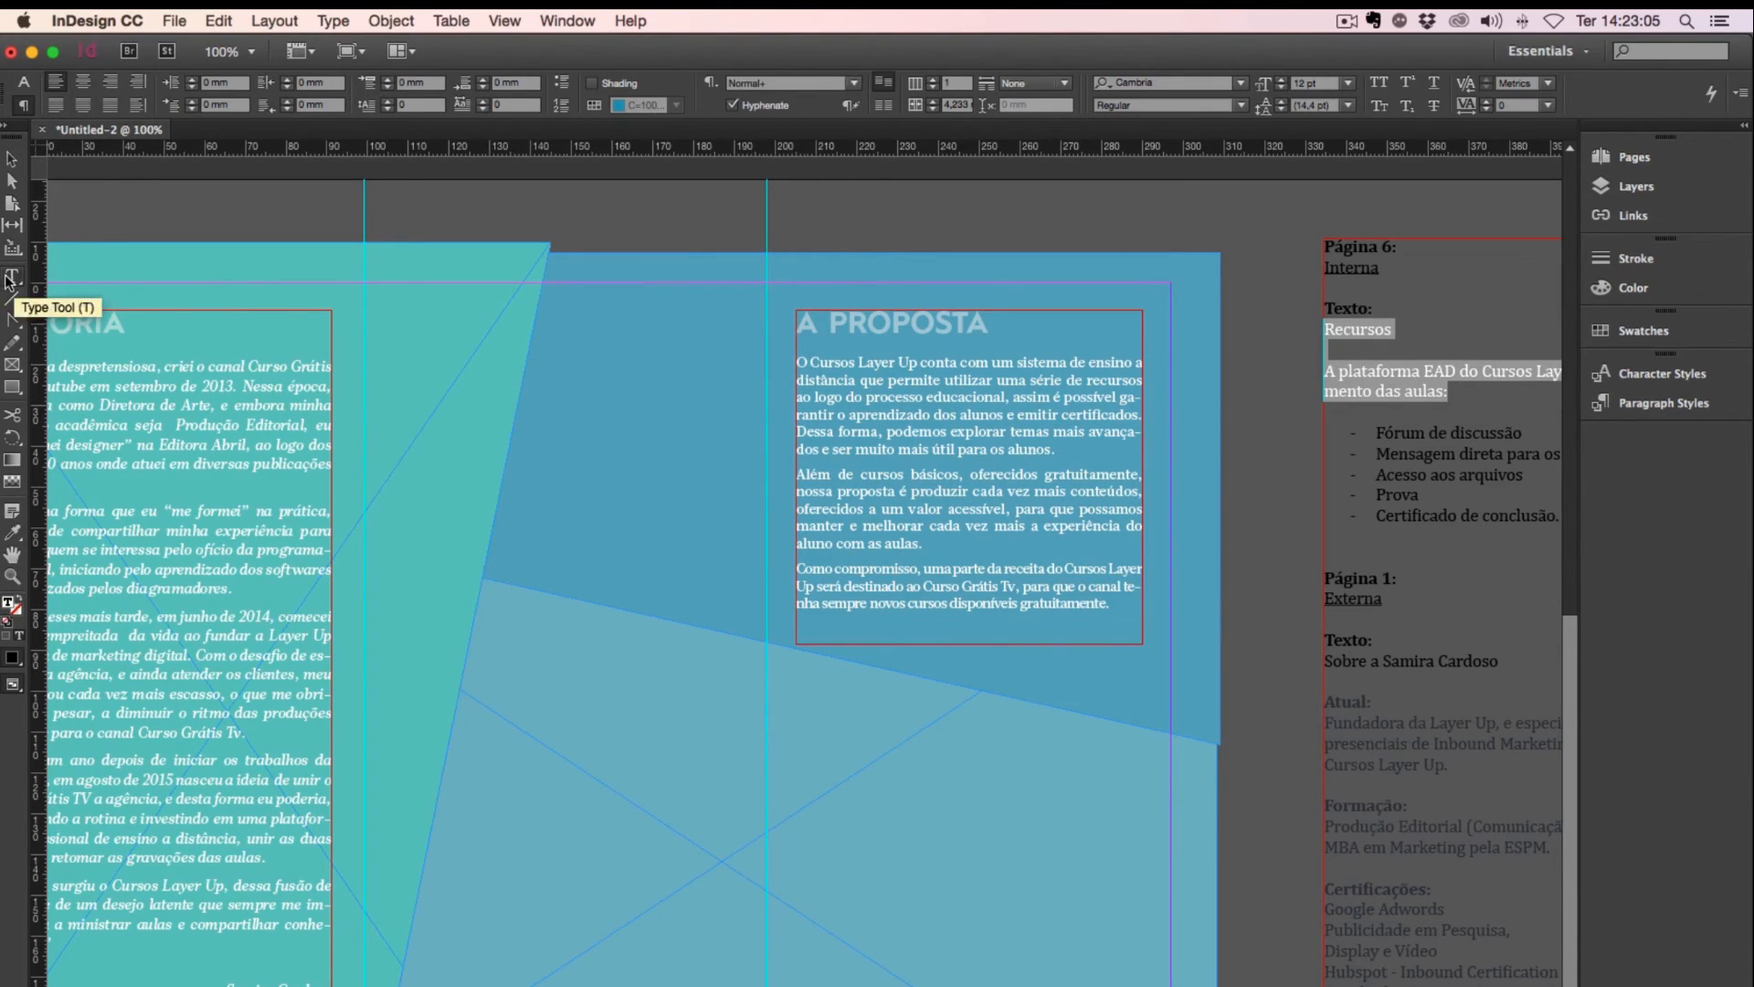
{"action": "left_click_drag", "start_coordinate": [490, 627], "coordinate": [732, 852]}
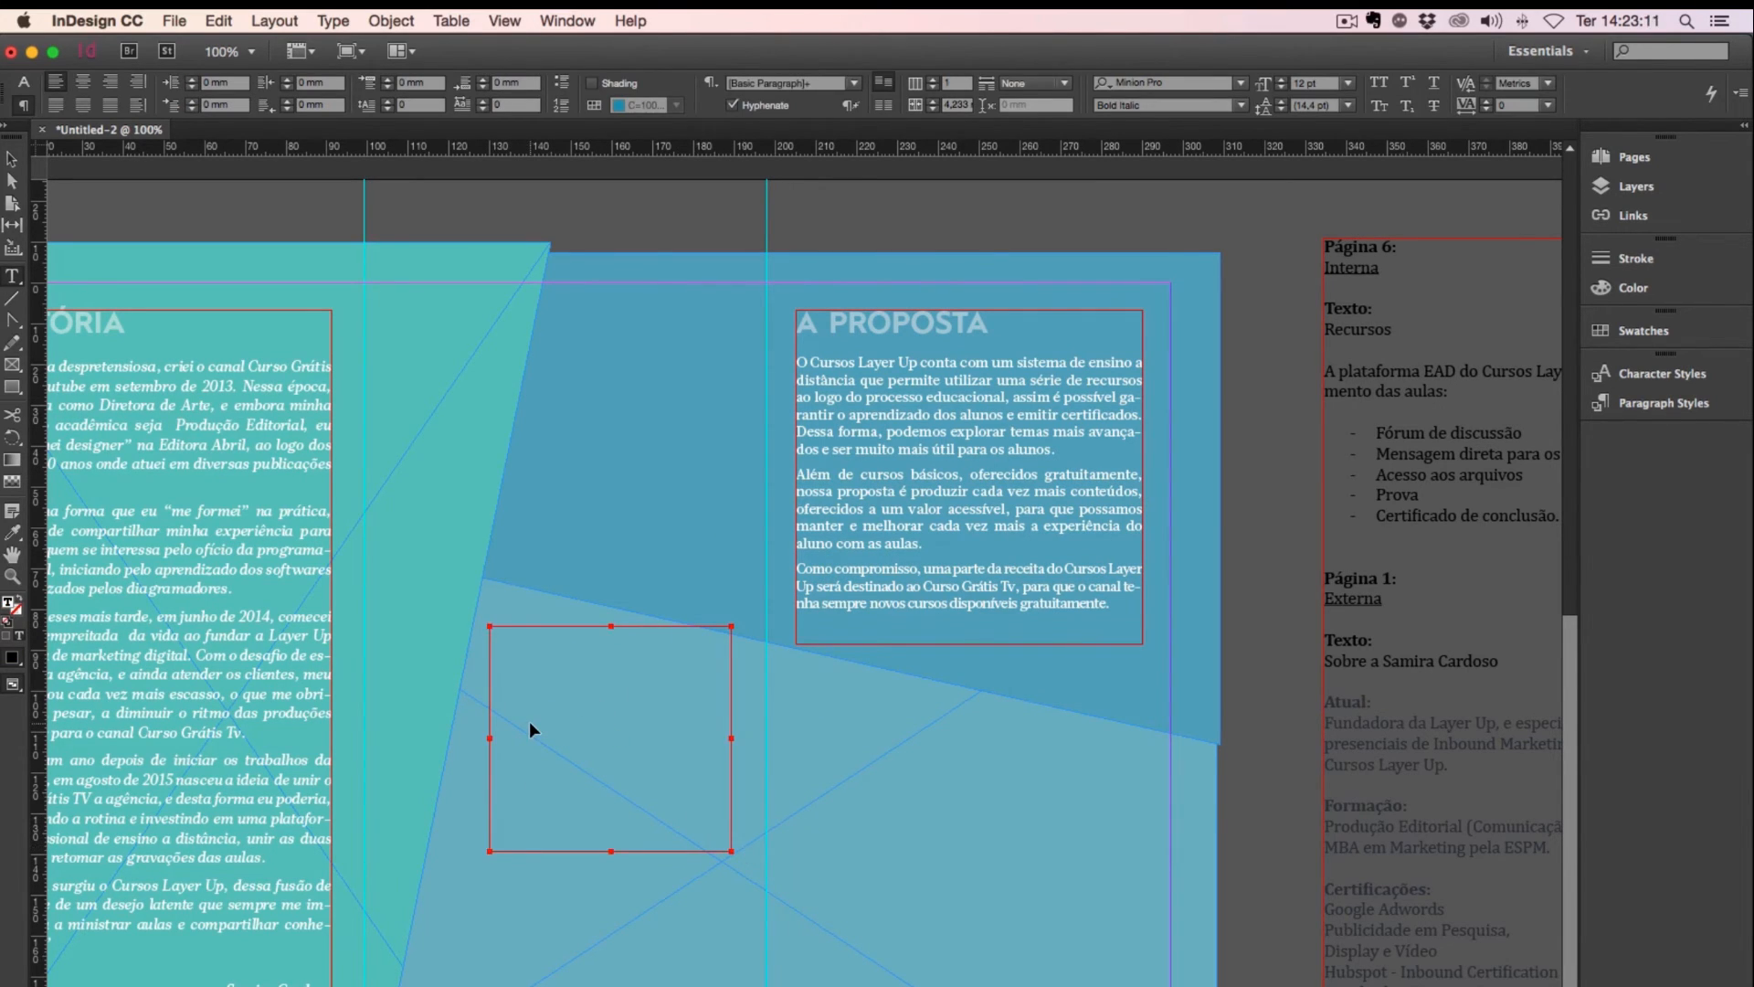
Step: Paste the Recursos text into the new frame in the light-blue shape and set all of it in Glosa Text Medium
{"action": "key", "text": "super+v"}
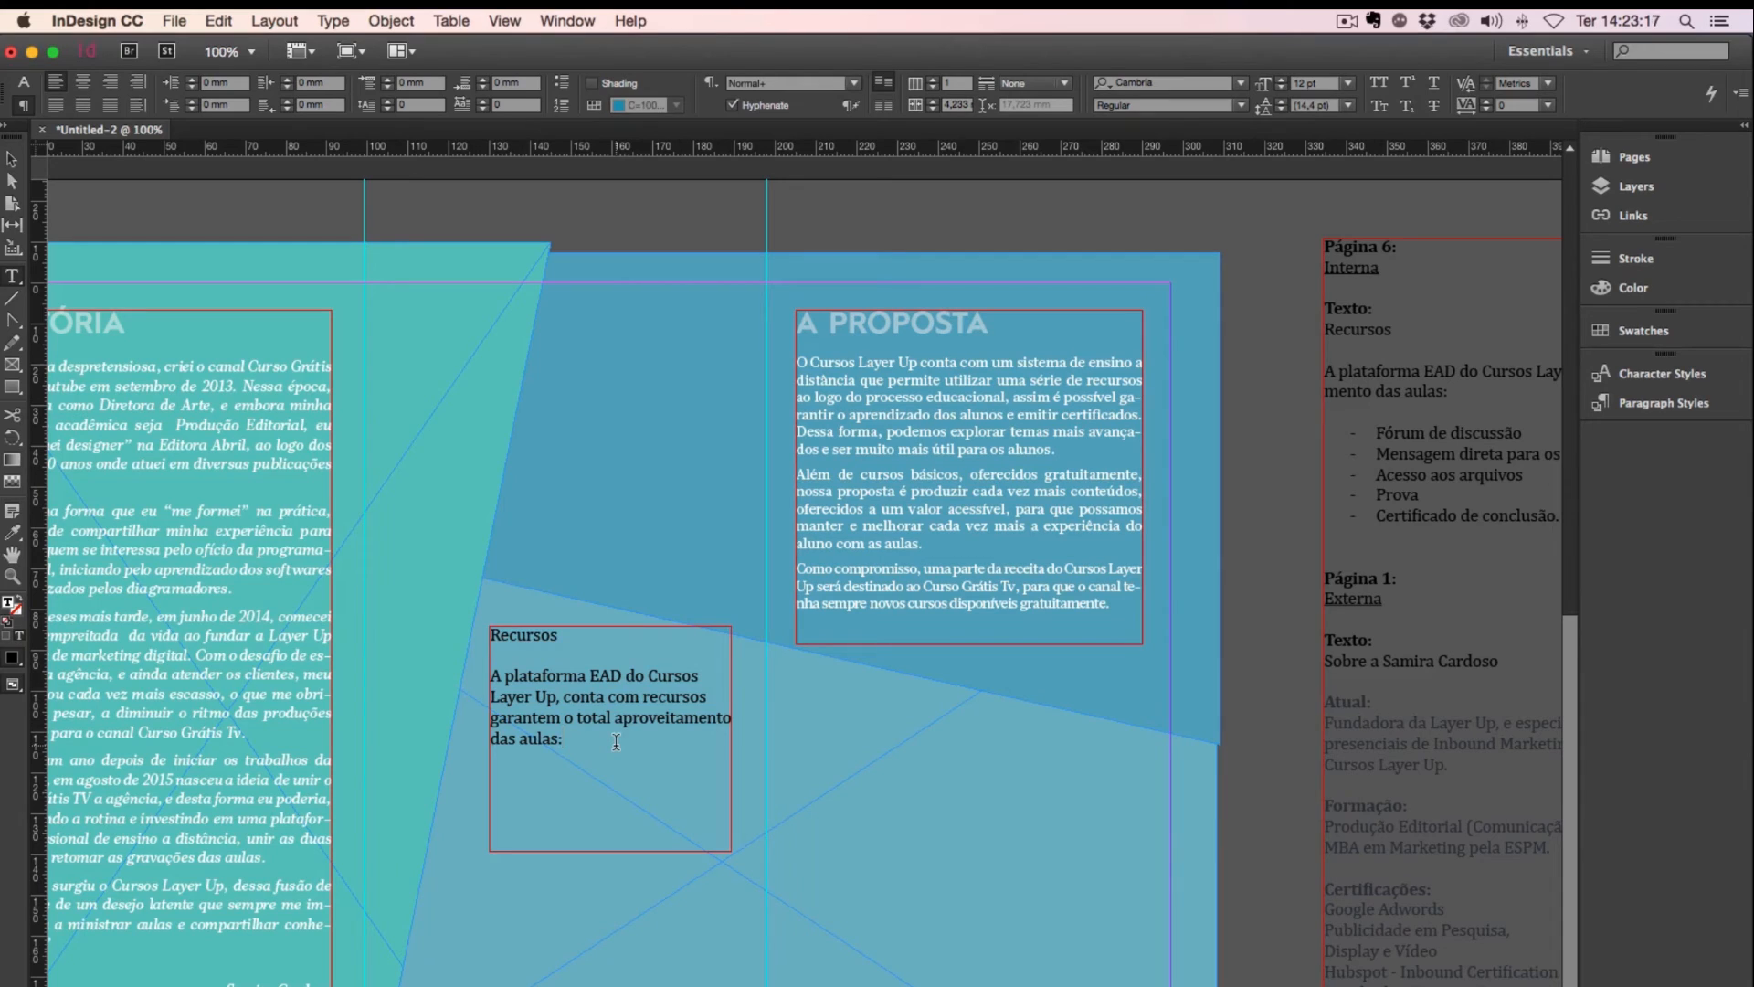
{"action": "key", "text": "super+a"}
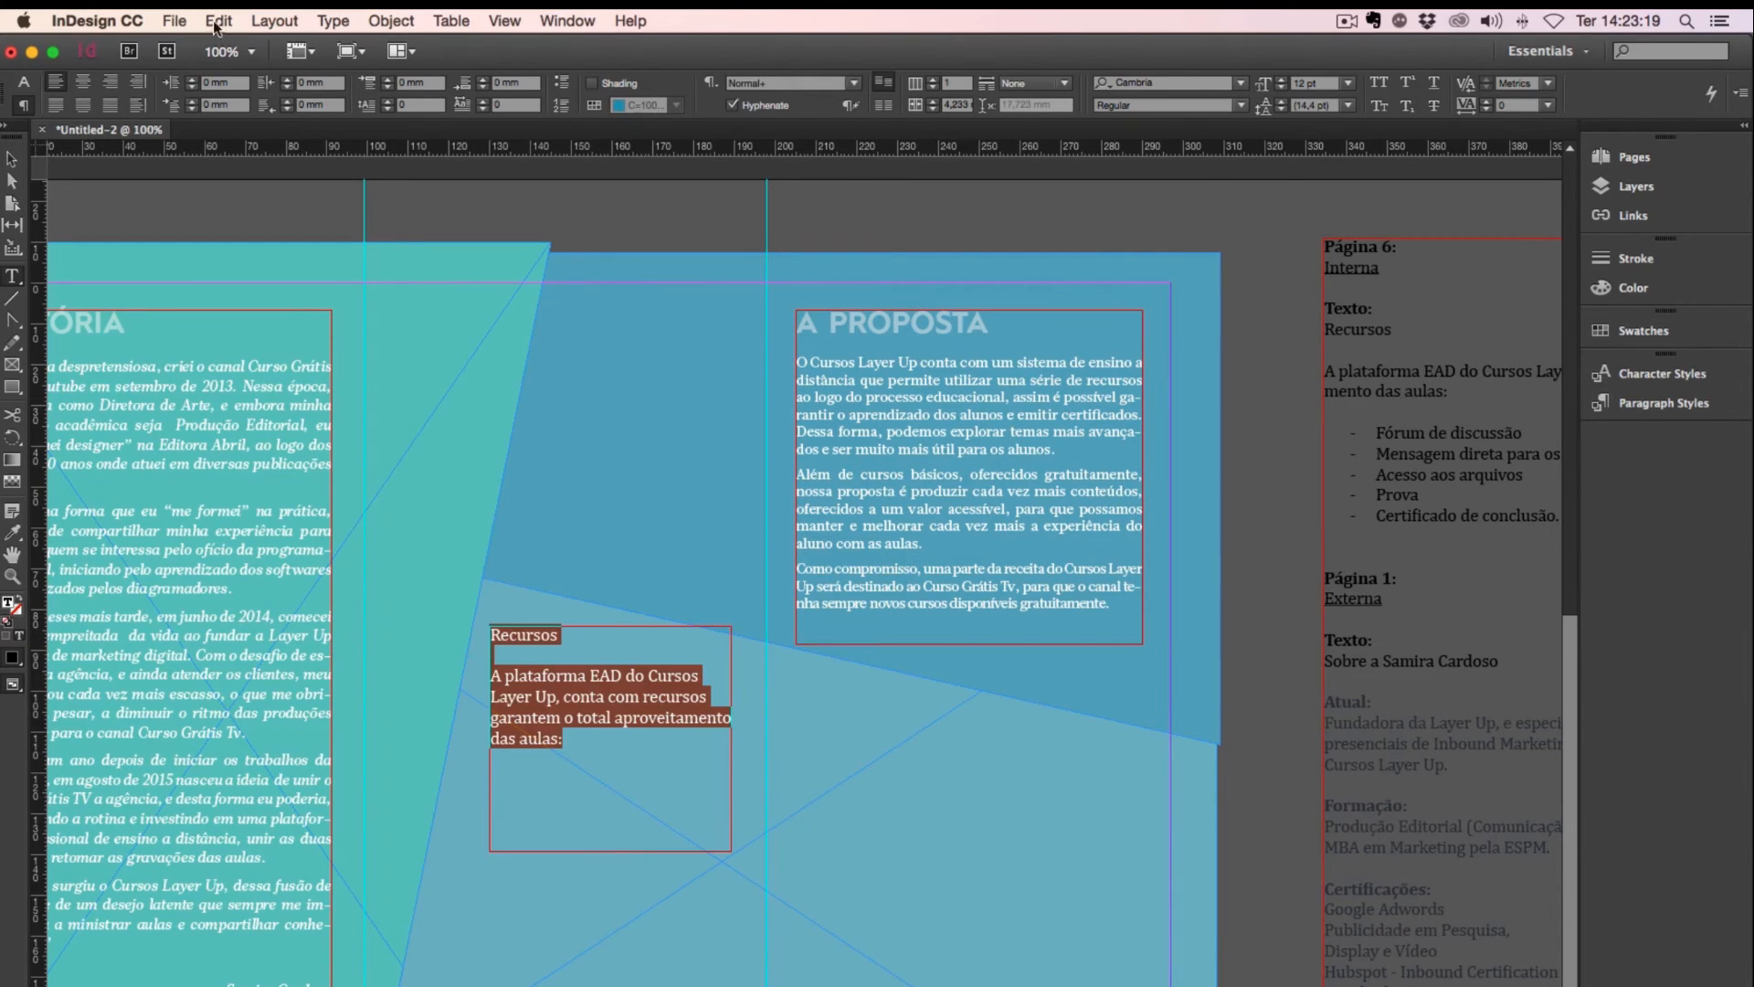
{"action": "left_click", "coordinate": [24, 82]}
{"action": "left_click", "coordinate": [164, 84]}
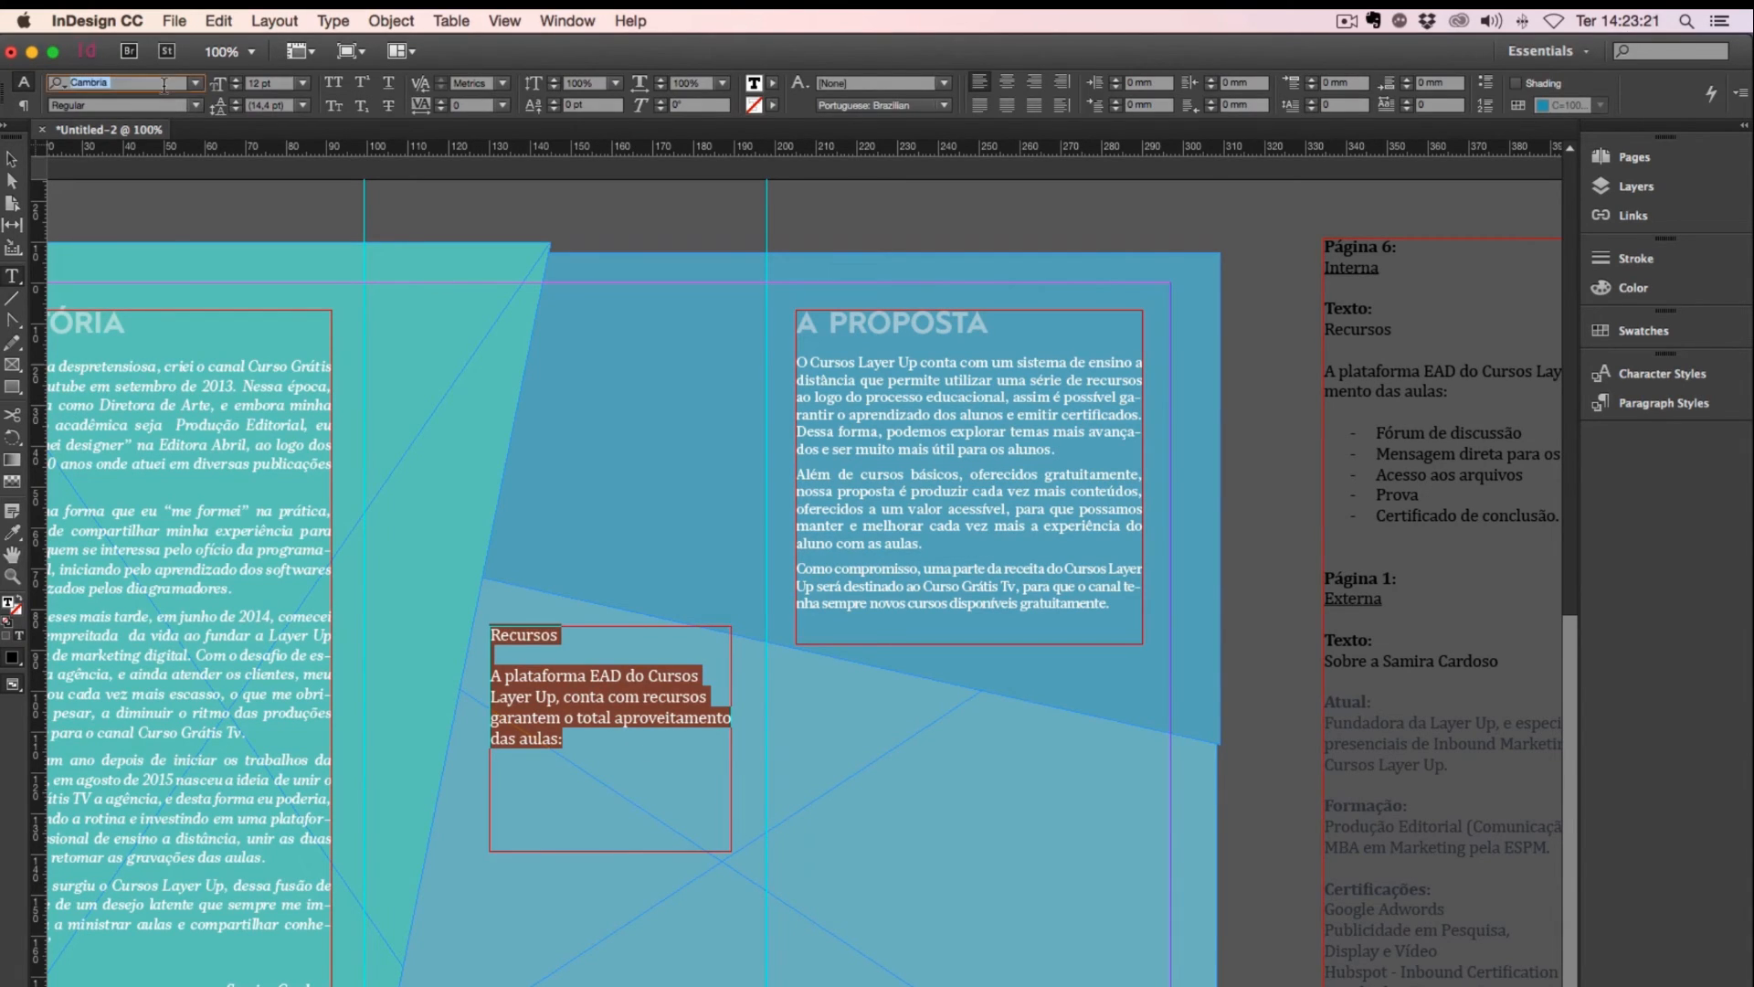
{"action": "type", "text": "Glosa Text"}
{"action": "key", "text": "Return"}
{"action": "left_click", "coordinate": [195, 105]}
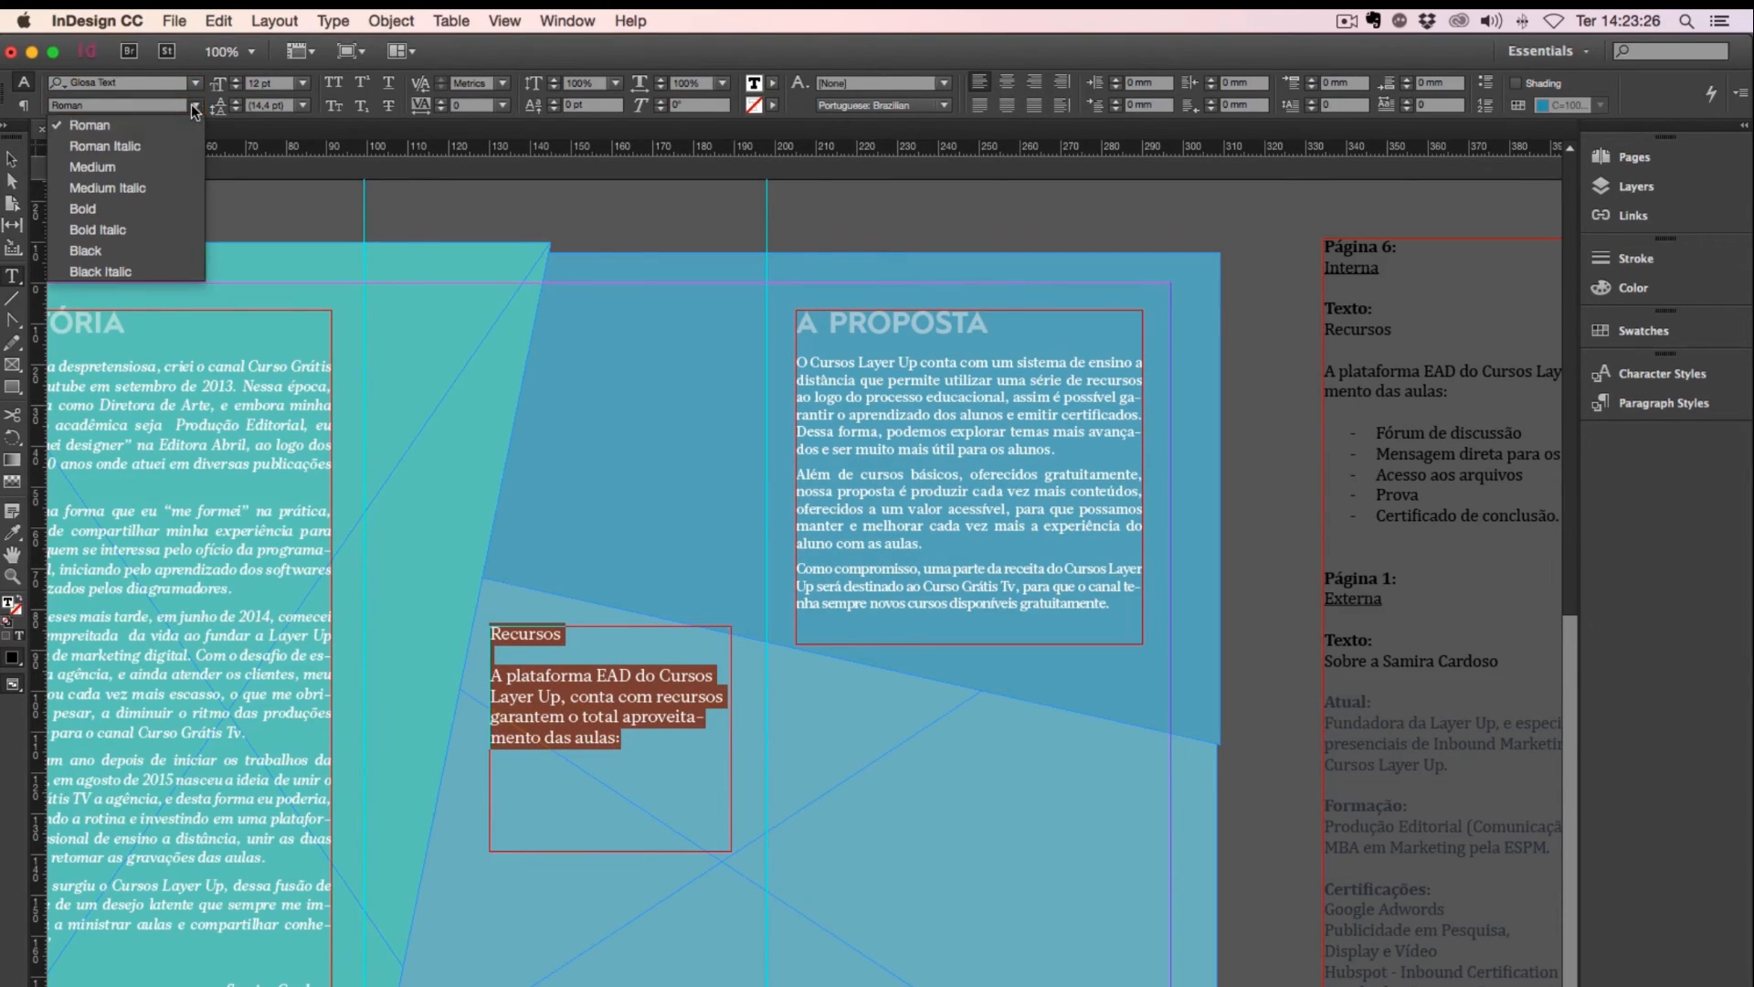
{"action": "left_click", "coordinate": [169, 167]}
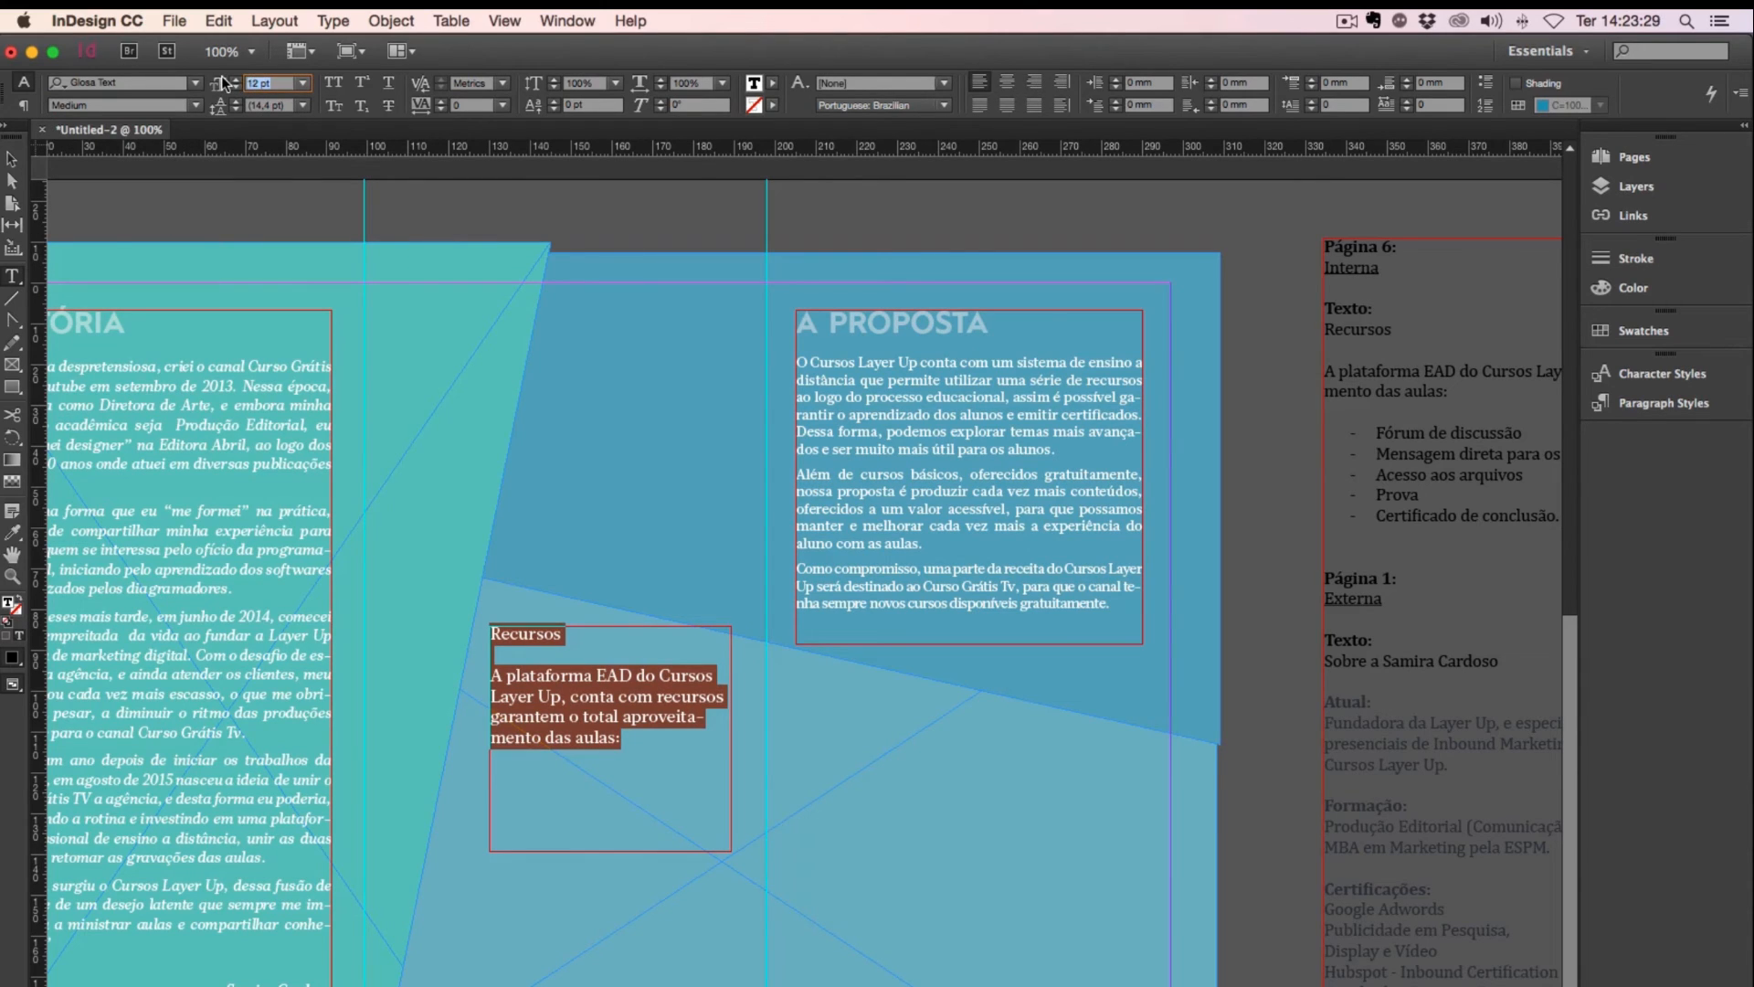
Step: Set all the Recursos frame's text to 15 pt with 15 pt leading and colour it with the [Paper] swatch
{"action": "type", "text": "15"}
{"action": "key", "text": "Tab"}
{"action": "type", "text": "15"}
{"action": "key", "text": "Return"}
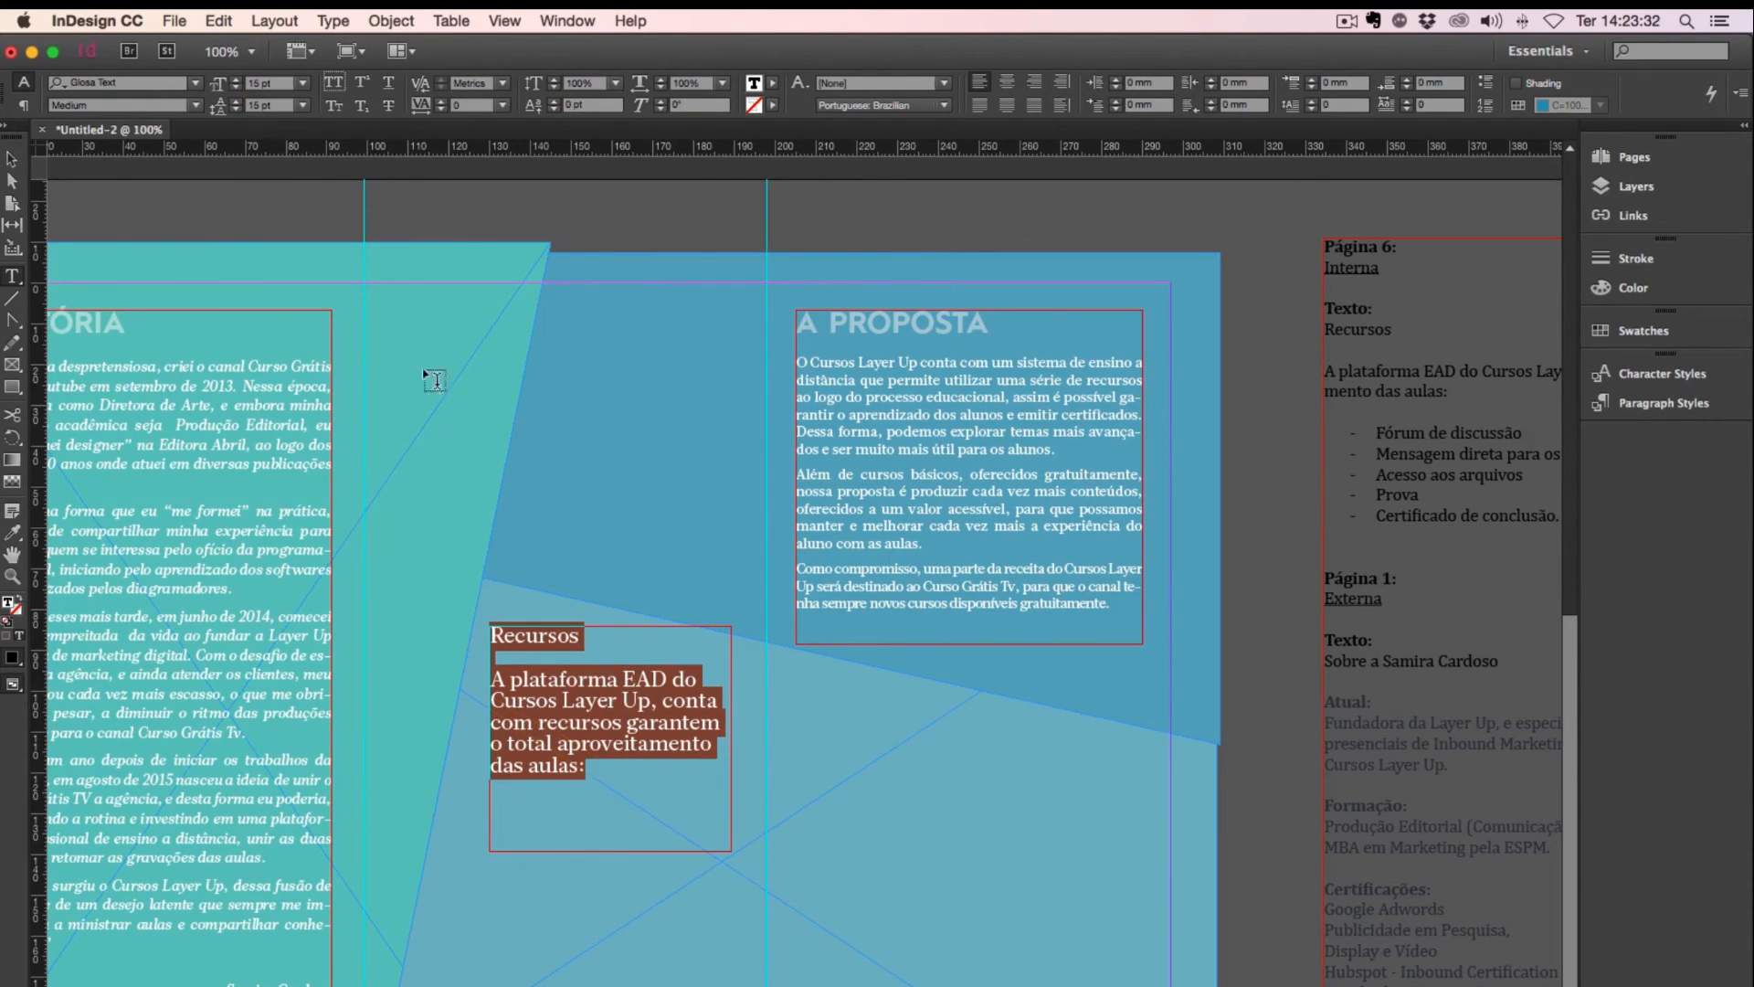
{"action": "double_click", "coordinate": [536, 636]}
{"action": "key", "text": "super+a"}
{"action": "left_click", "coordinate": [1644, 330]}
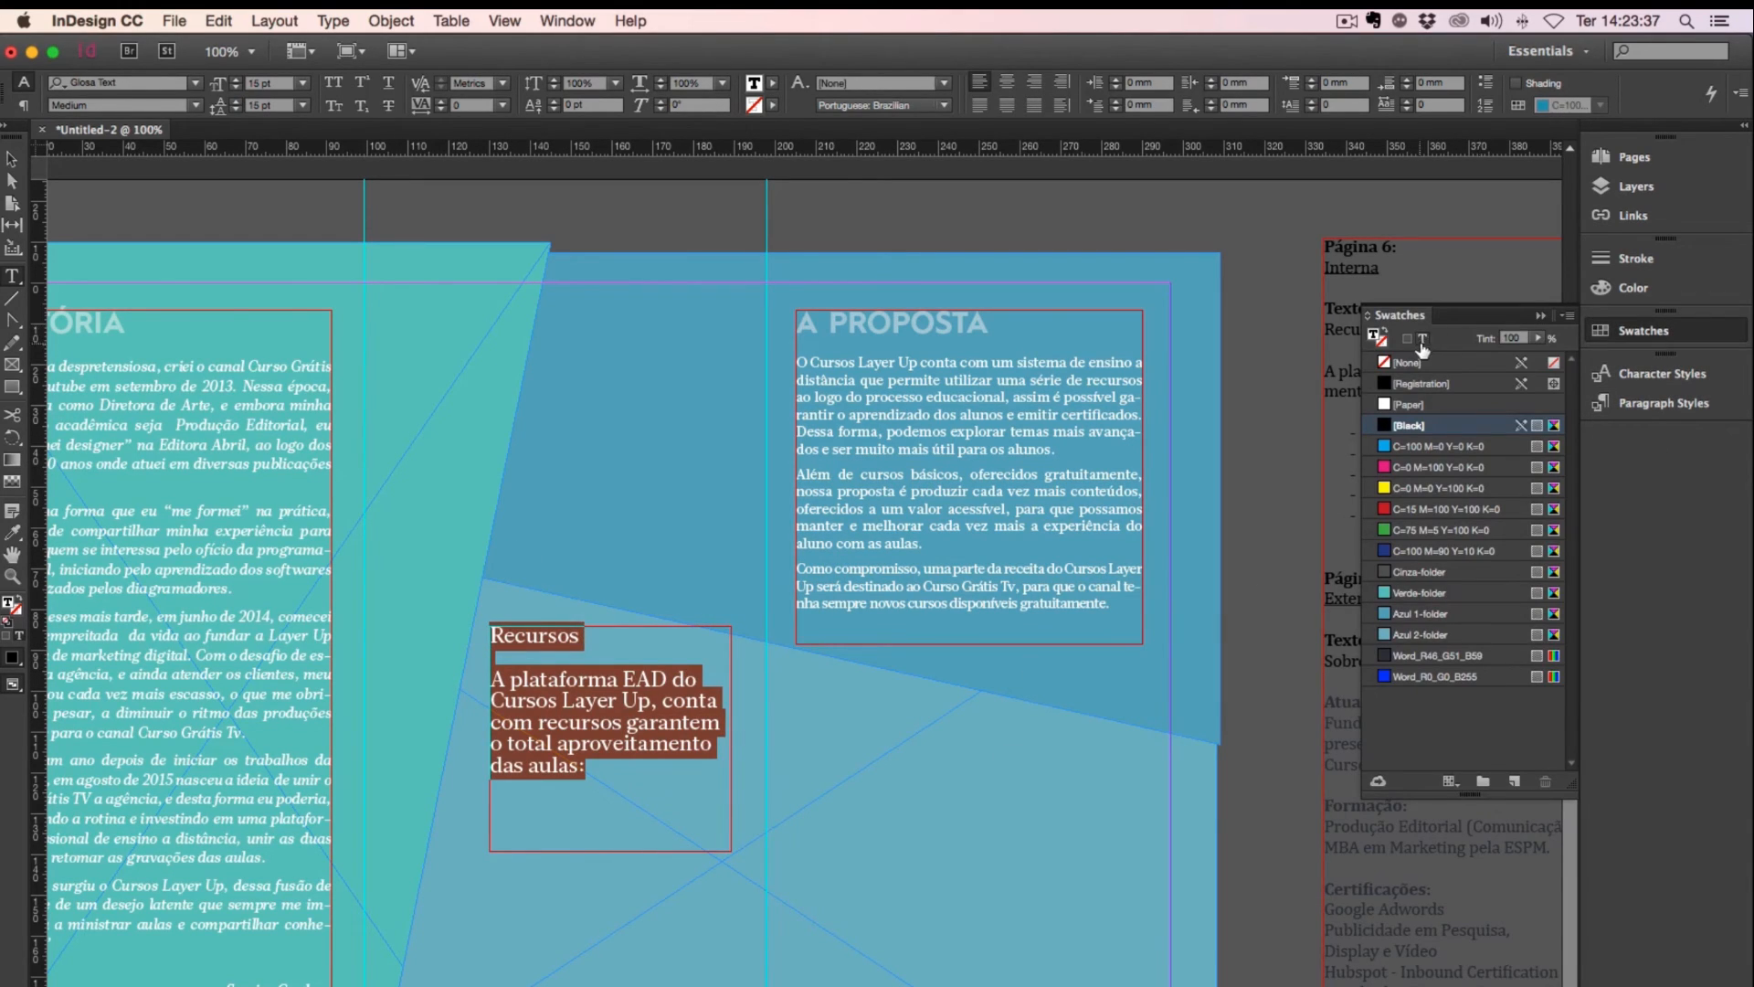
{"action": "left_click", "coordinate": [1411, 404]}
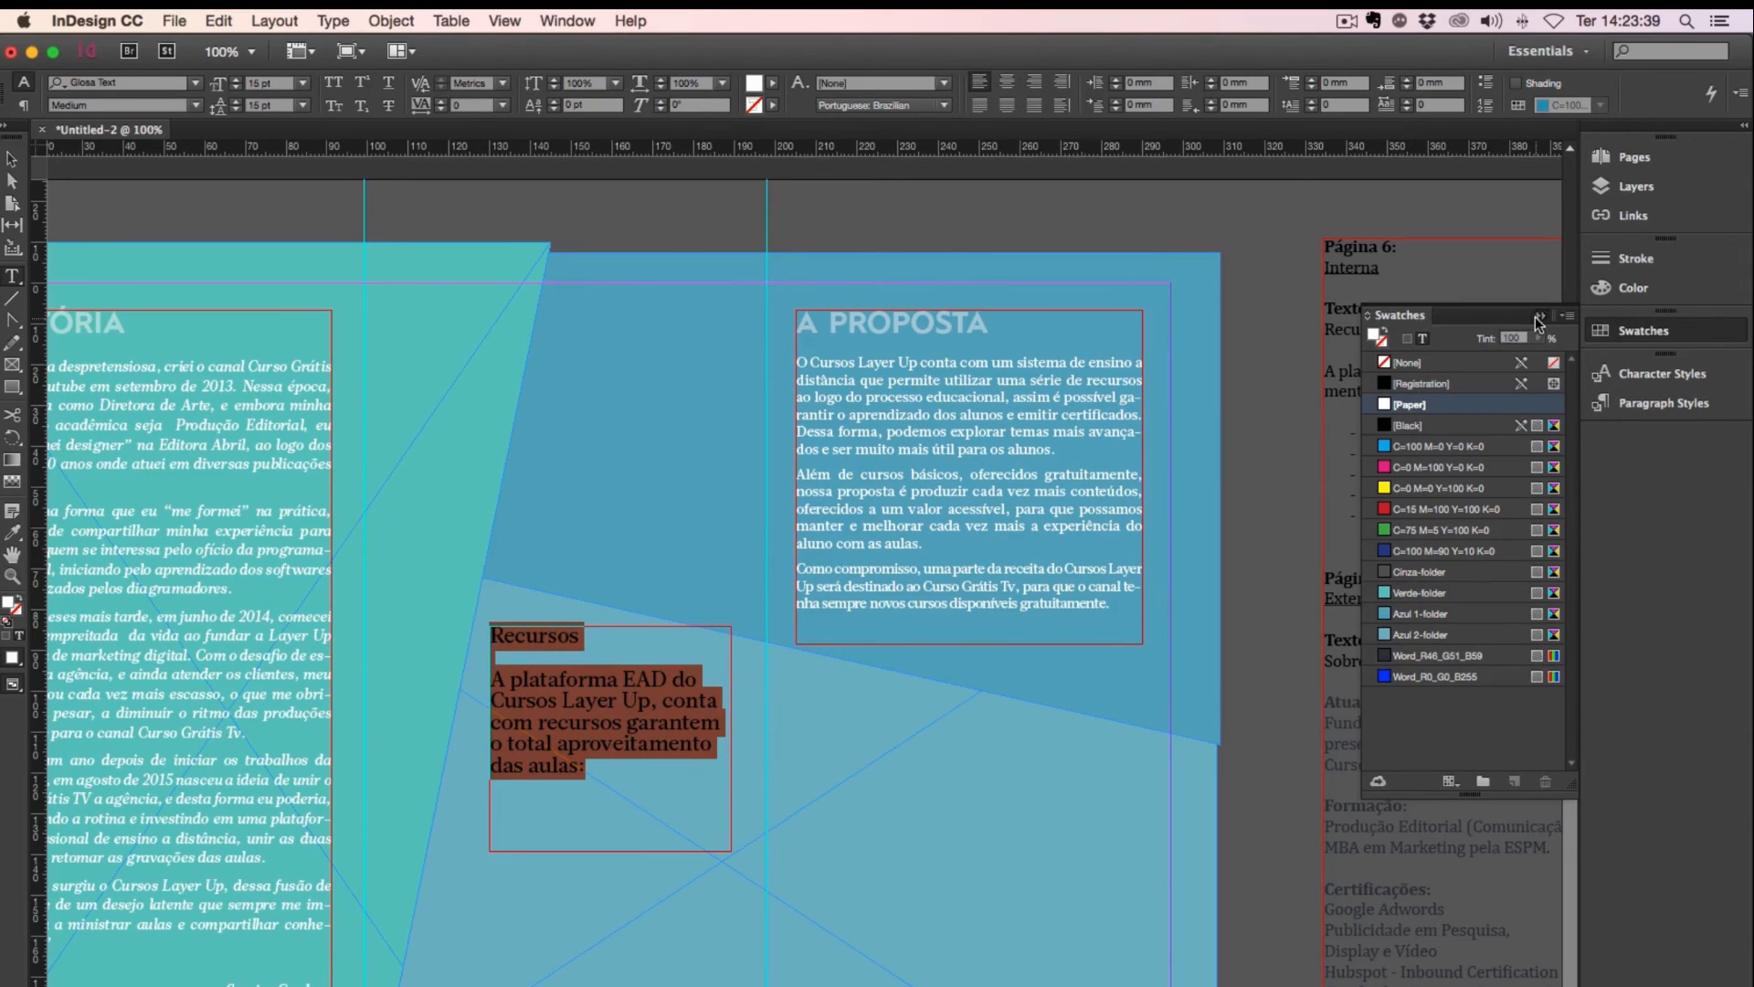
Step: Apply the "Título pág Interna" paragraph style to the "Recursos" heading
{"action": "left_click", "coordinate": [544, 646]}
{"action": "triple_click", "coordinate": [538, 634]}
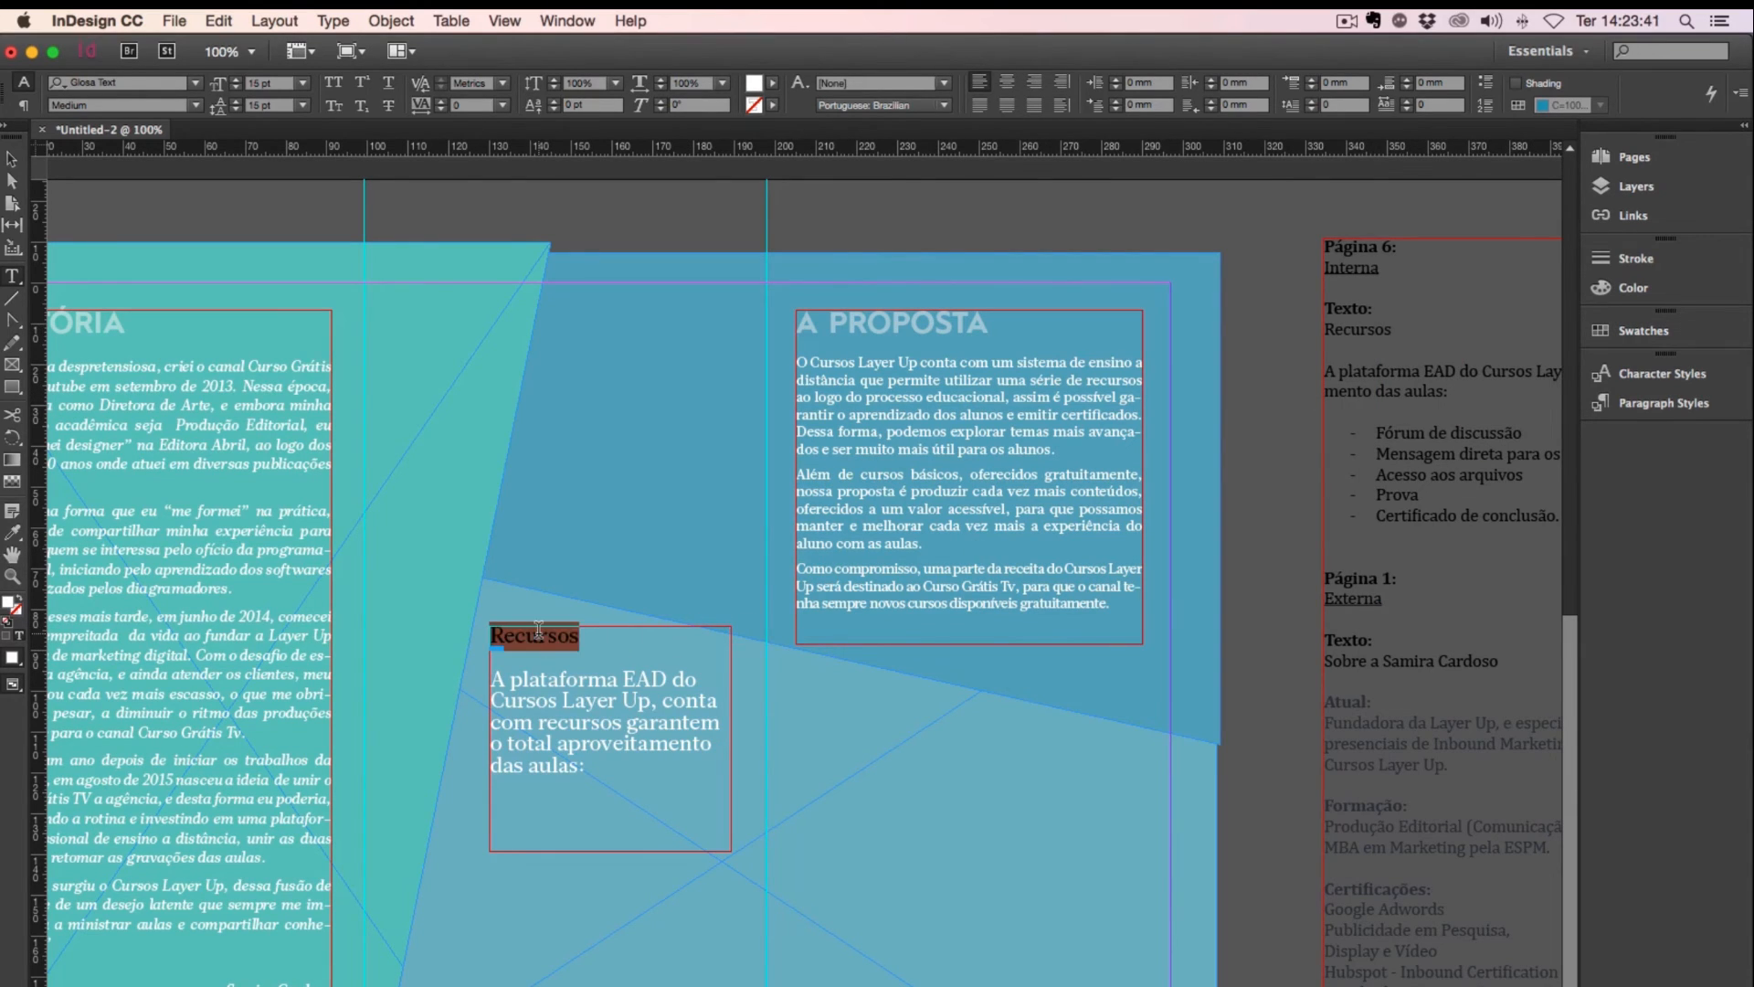
{"action": "left_click", "coordinate": [1663, 403]}
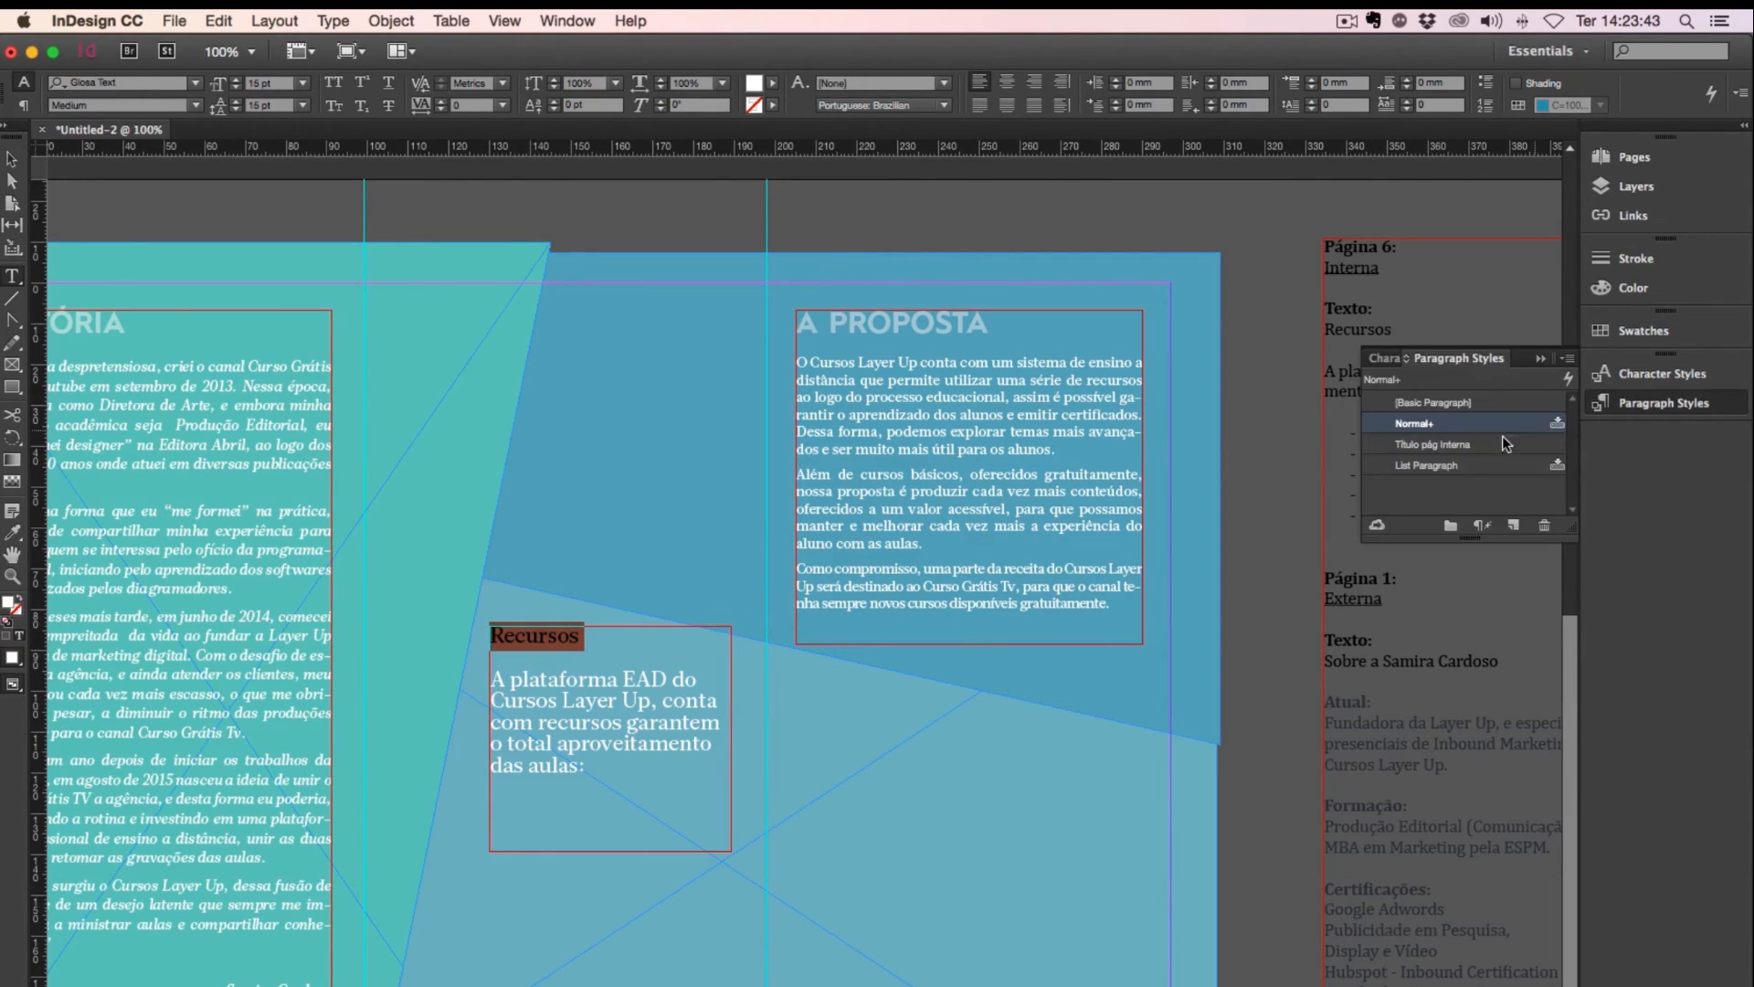
{"action": "left_click", "coordinate": [1423, 443]}
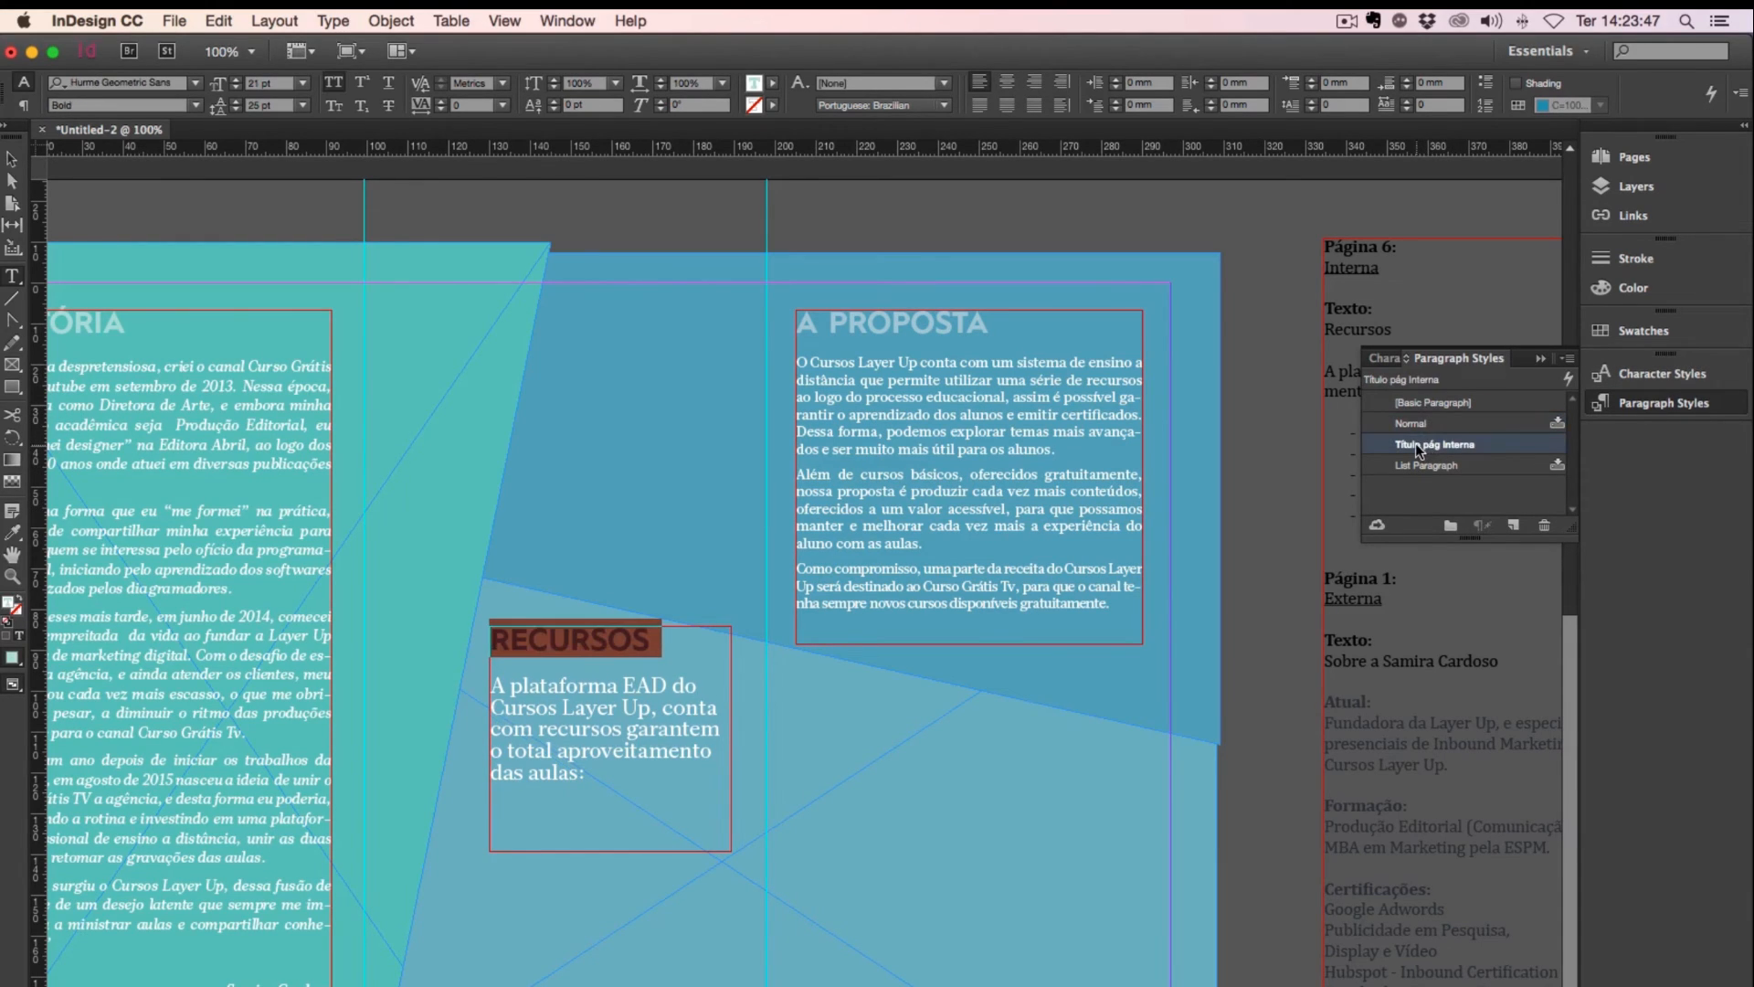
{"action": "left_click", "coordinate": [1636, 332]}
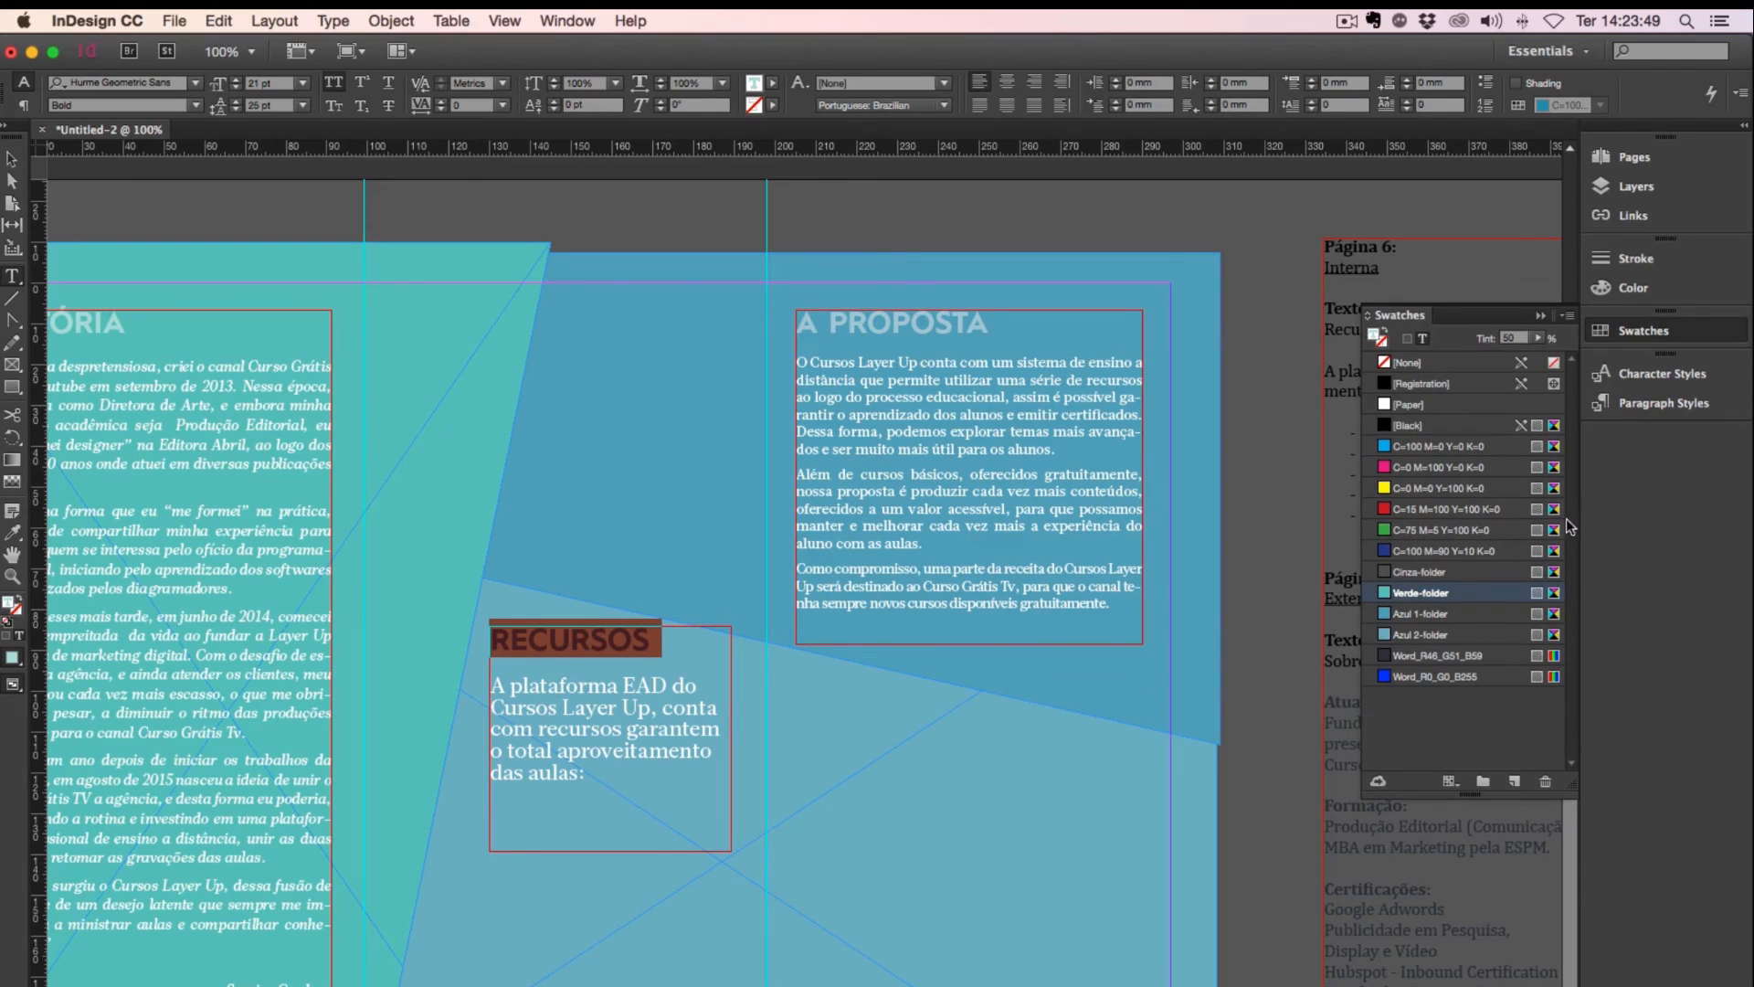
{"action": "left_click", "coordinate": [1419, 634]}
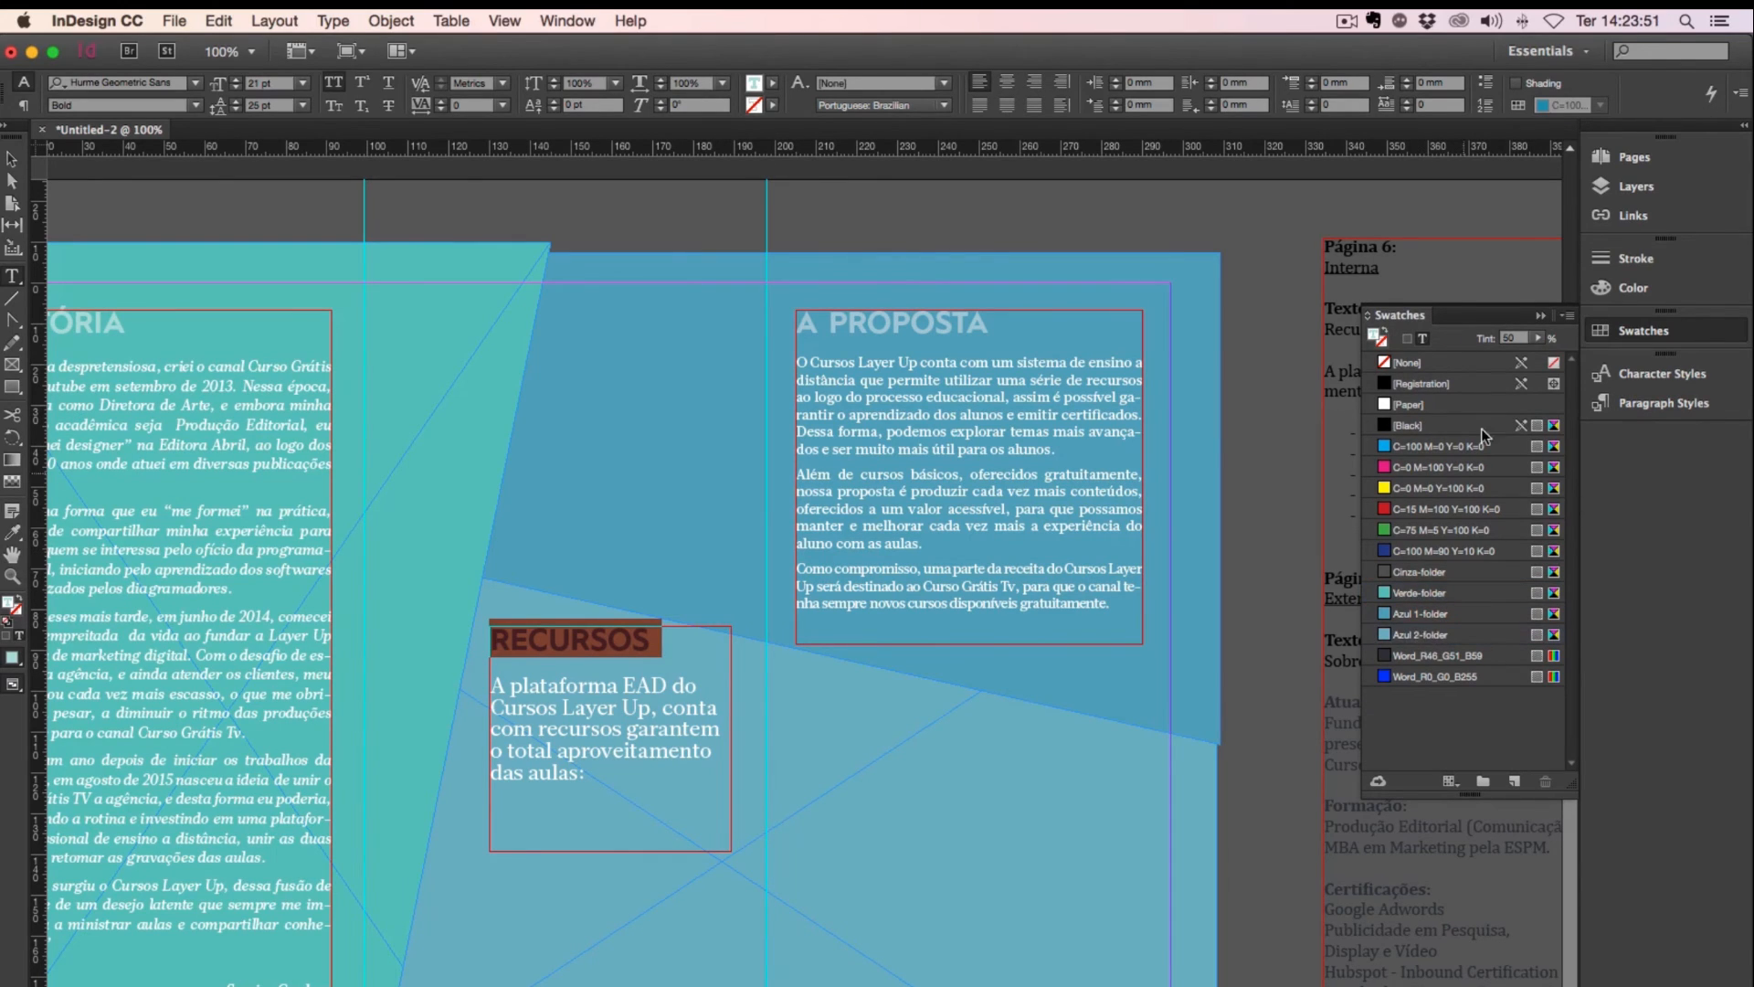
{"action": "left_click", "coordinate": [1539, 319]}
{"action": "left_click", "coordinate": [598, 698]}
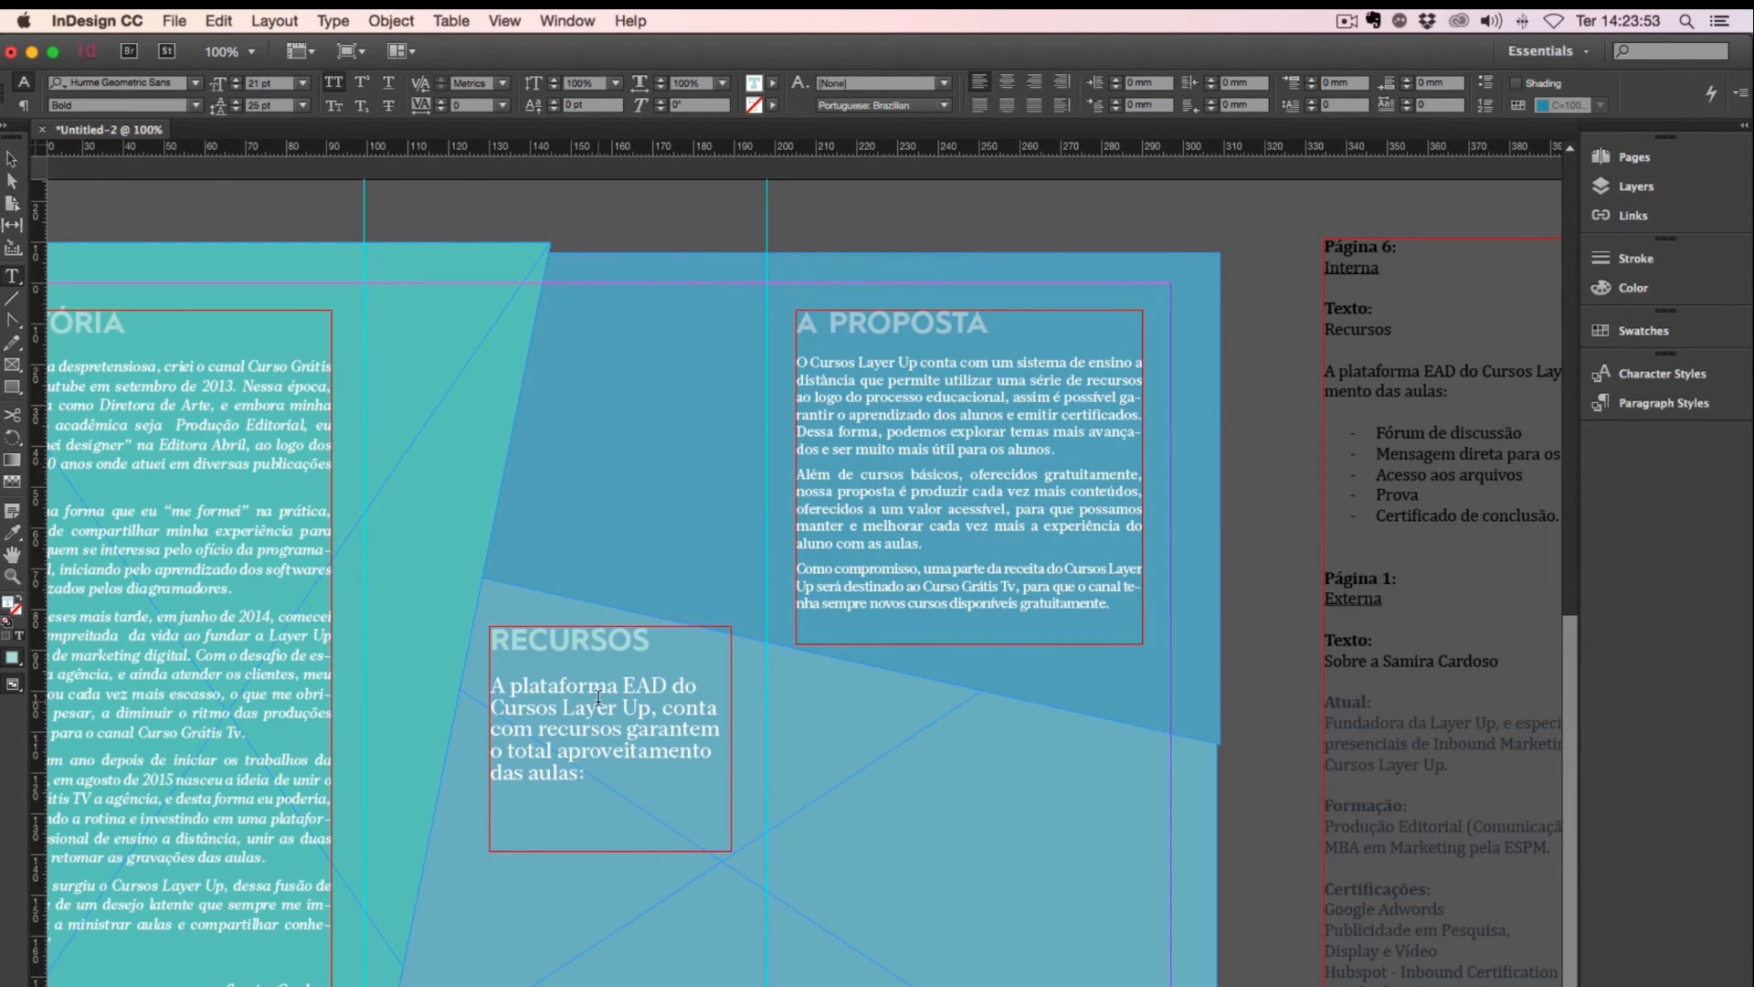
Step: Fit the Recursos text frame to its content and check the inner pages in preview mode
{"action": "key", "text": "Escape"}
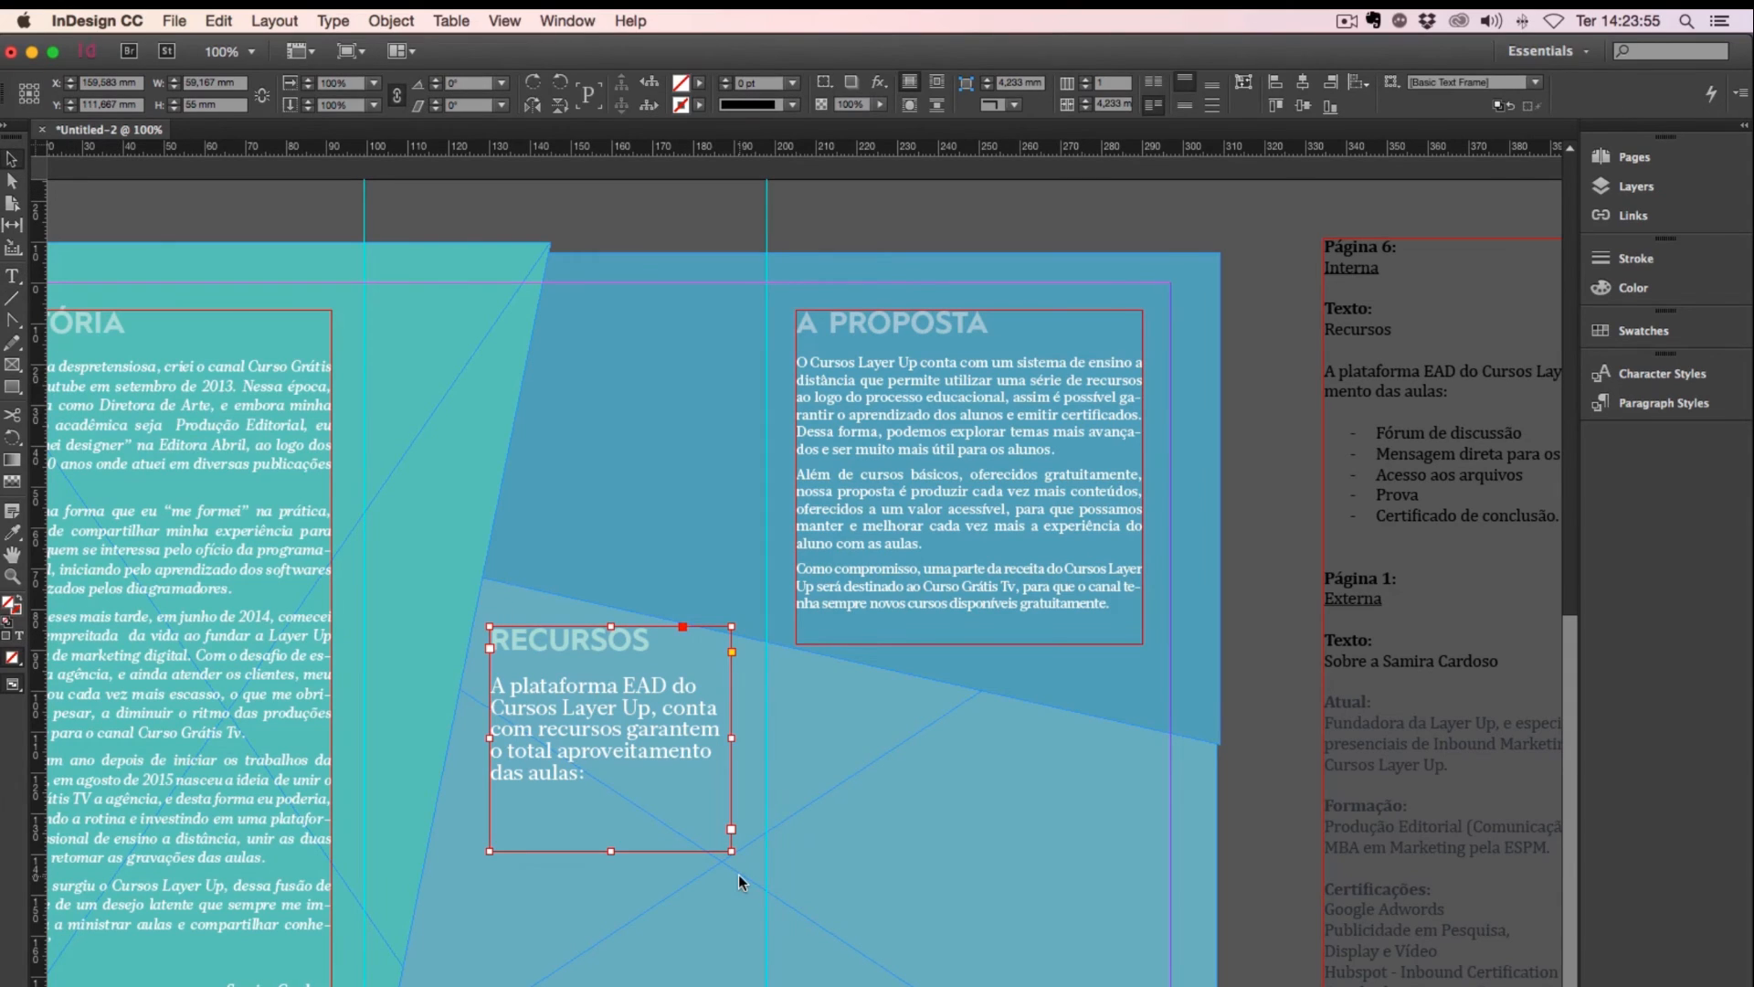
{"action": "key", "text": "super+alt+c"}
{"action": "left_click", "coordinate": [563, 854]}
{"action": "key", "text": "w"}
{"action": "left_click_drag", "start_coordinate": [539, 866], "coordinate": [571, 671]}
{"action": "left_click_drag", "start_coordinate": [647, 530], "coordinate": [647, 538]}
{"action": "left_click", "coordinate": [667, 682]}
{"action": "left_click_drag", "start_coordinate": [730, 709], "coordinate": [782, 716]}
{"action": "key", "text": "w"}
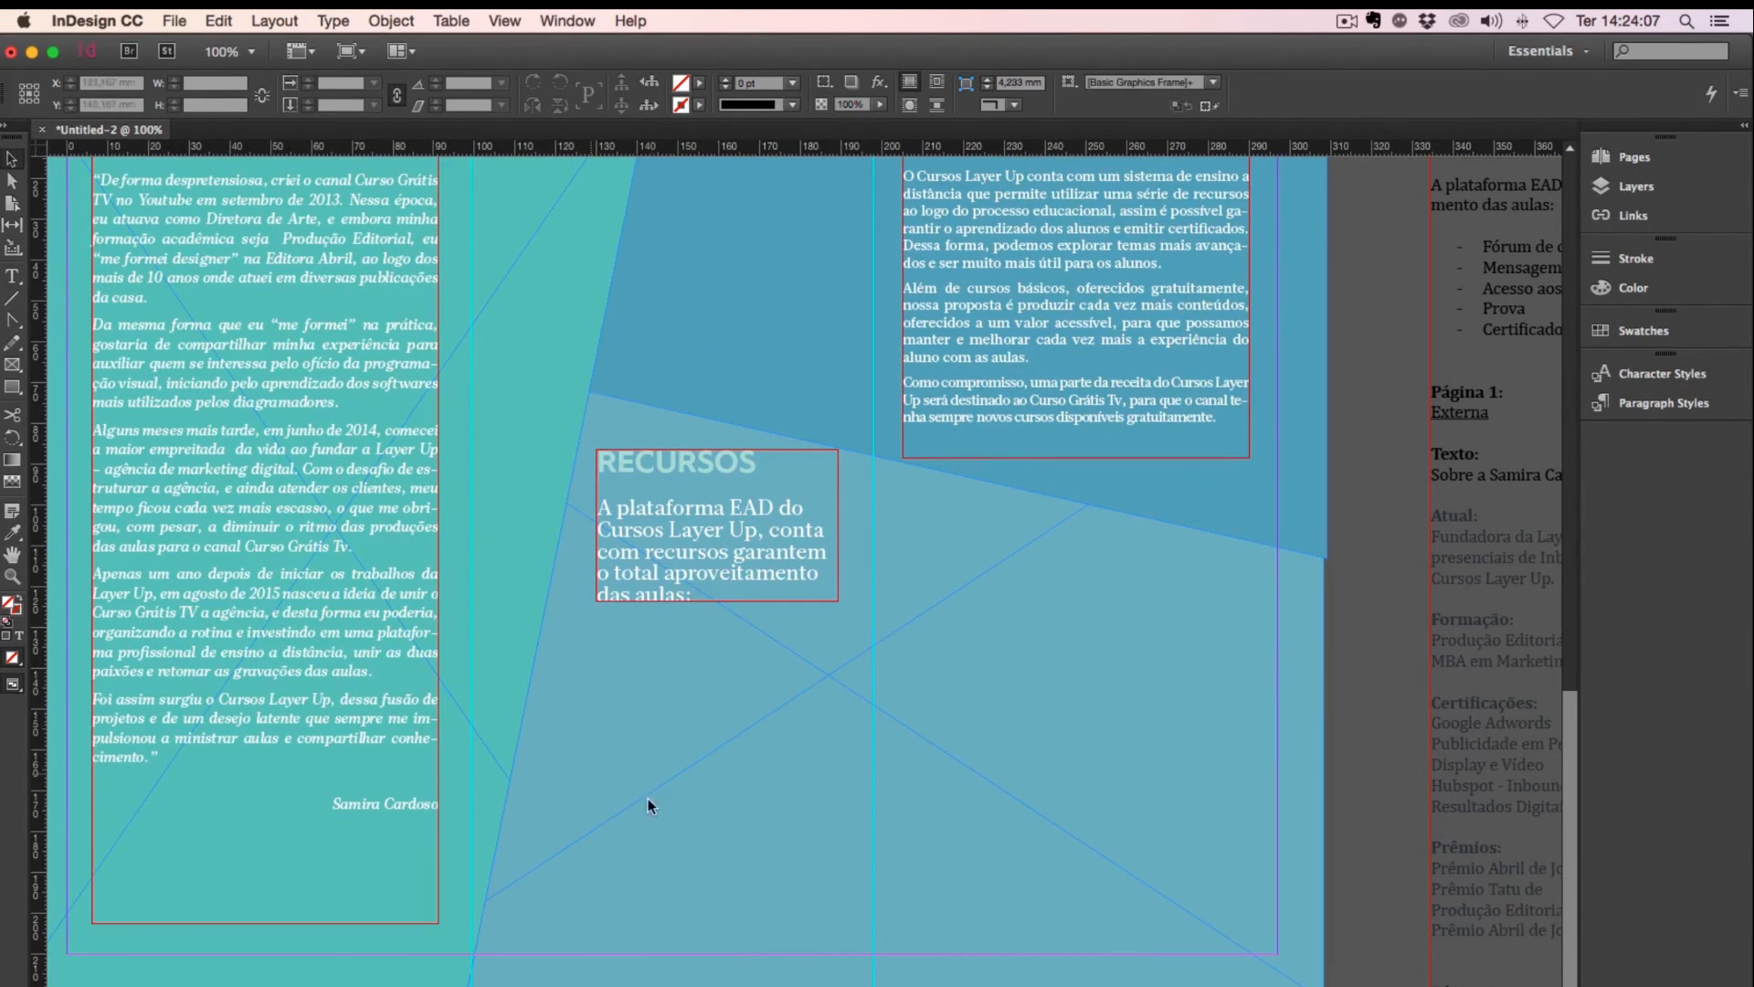
Step: Remove the bullets from the five resource items, "Fórum de discussão" to "Certificado de conclusão.", in the source text frame
{"action": "left_click_drag", "start_coordinate": [1137, 886], "coordinate": [724, 816]}
{"action": "left_click_drag", "start_coordinate": [1186, 271], "coordinate": [998, 488]}
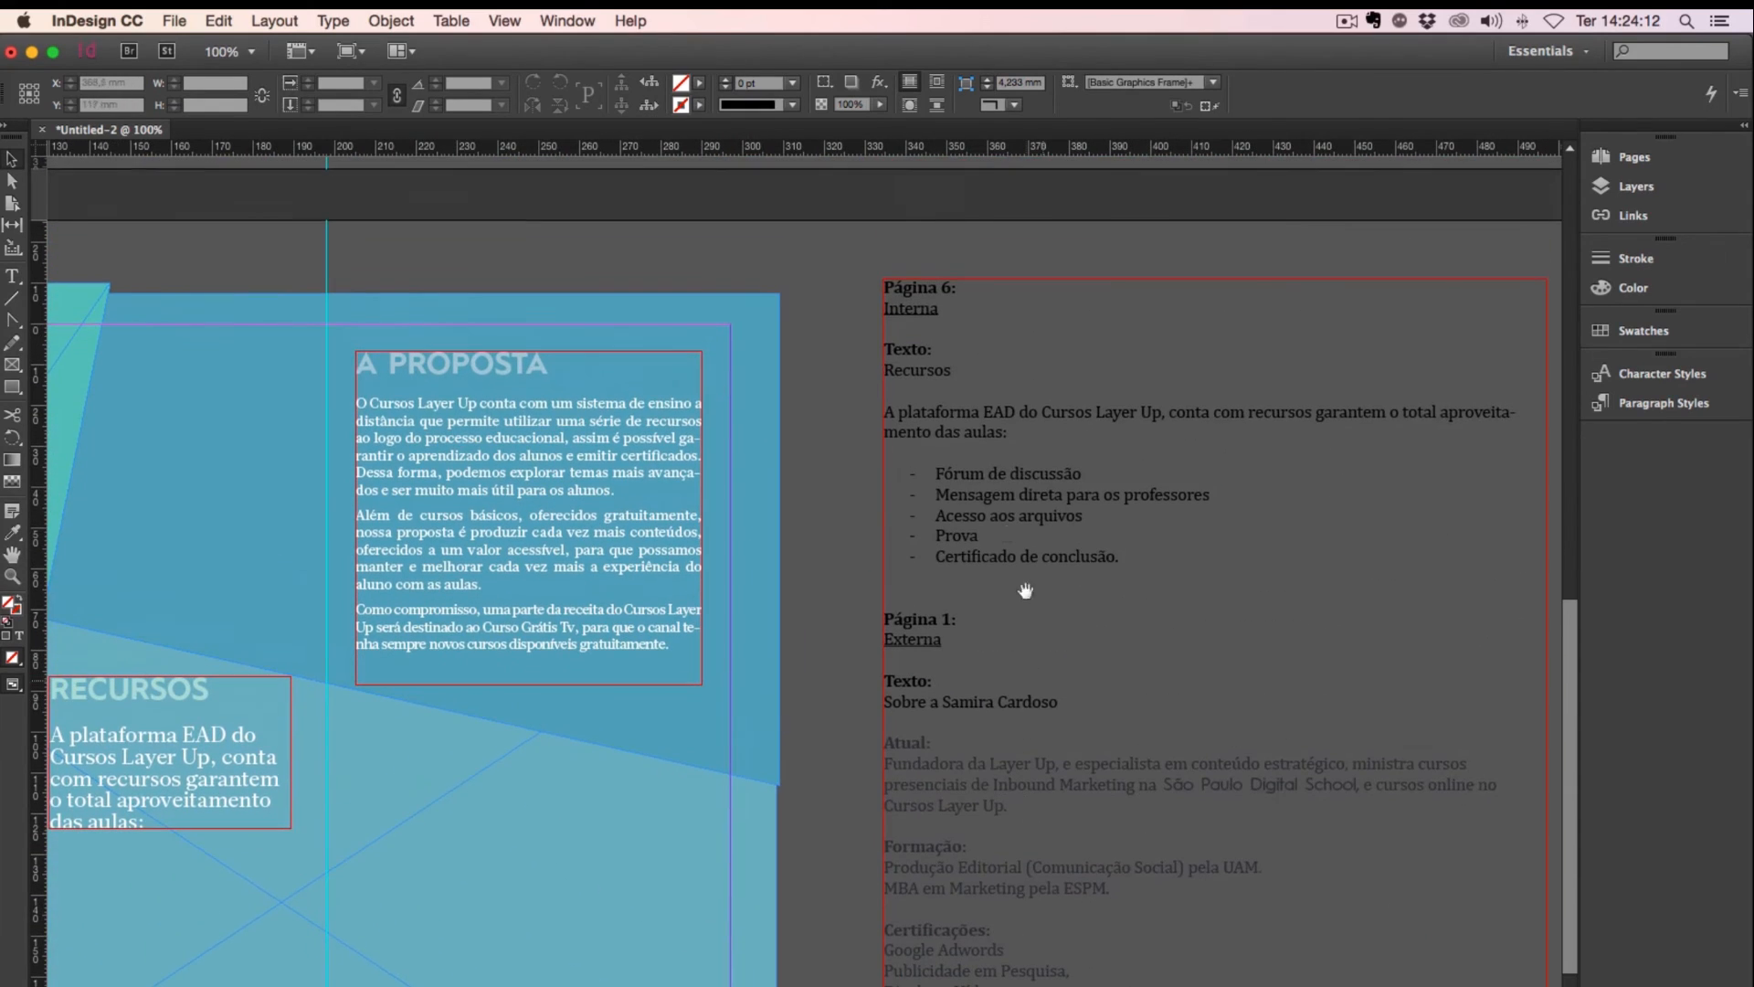
{"action": "key", "text": "t"}
{"action": "left_click_drag", "start_coordinate": [1131, 554], "coordinate": [879, 454]}
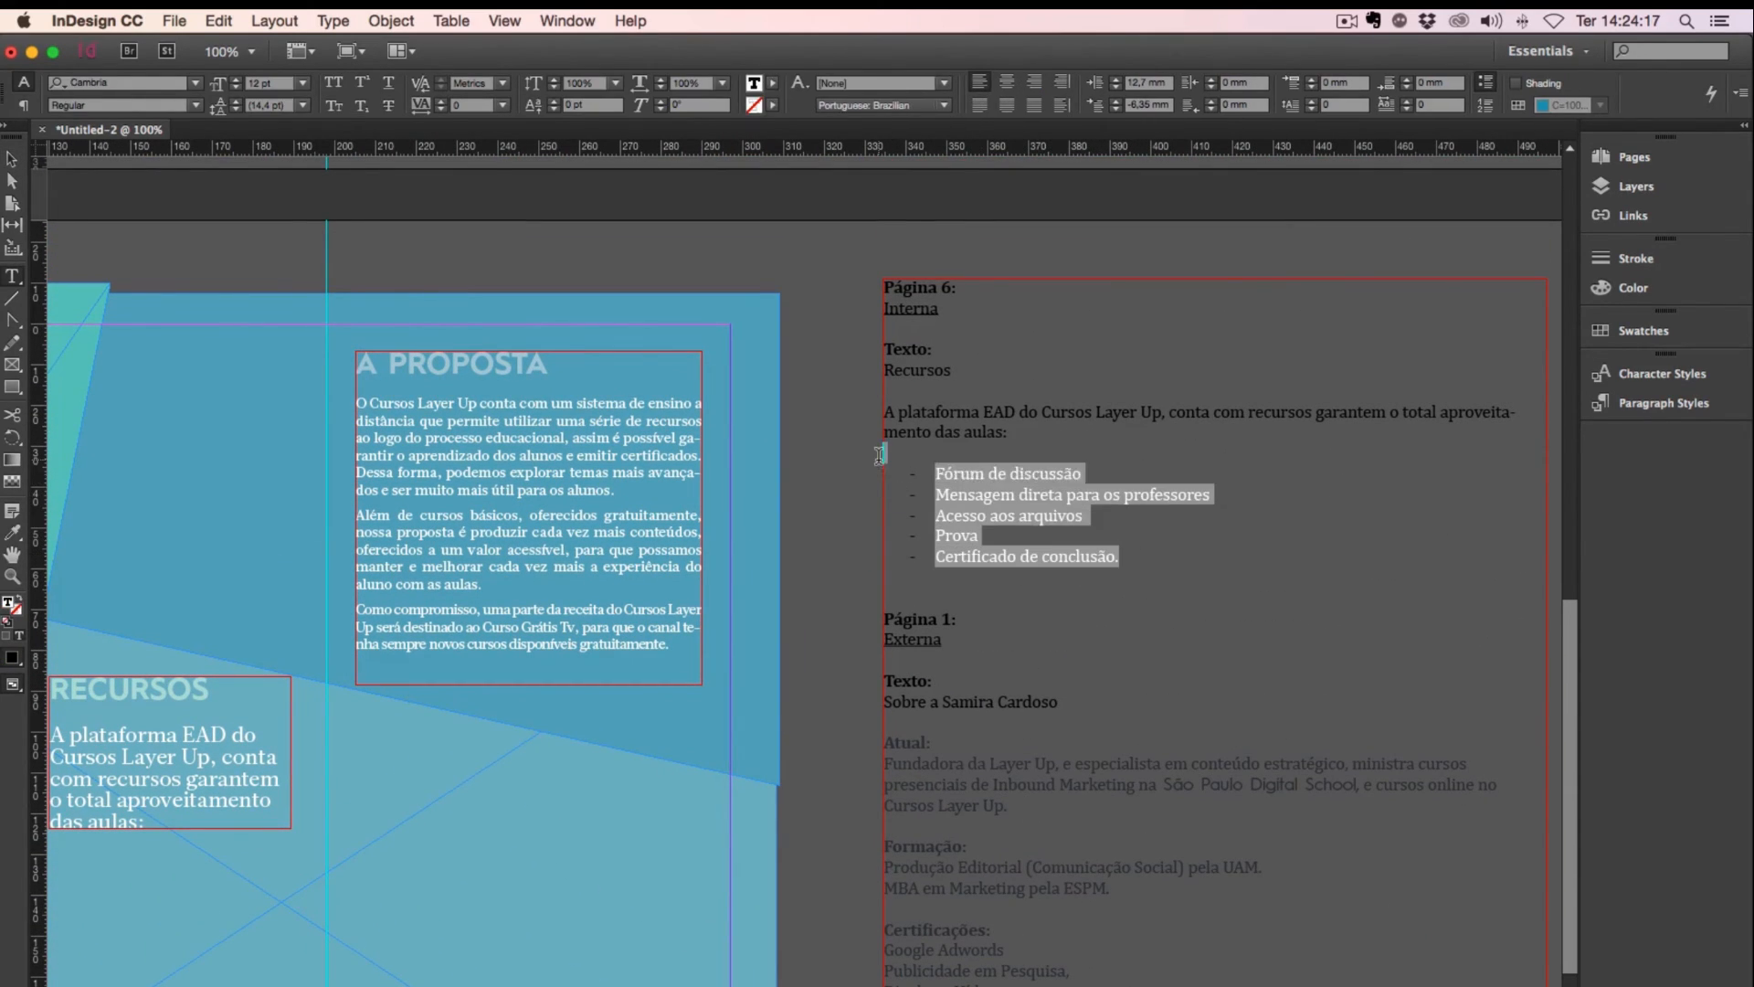
{"action": "left_click_drag", "start_coordinate": [1133, 557], "coordinate": [889, 470]}
{"action": "left_click", "coordinate": [1486, 87]}
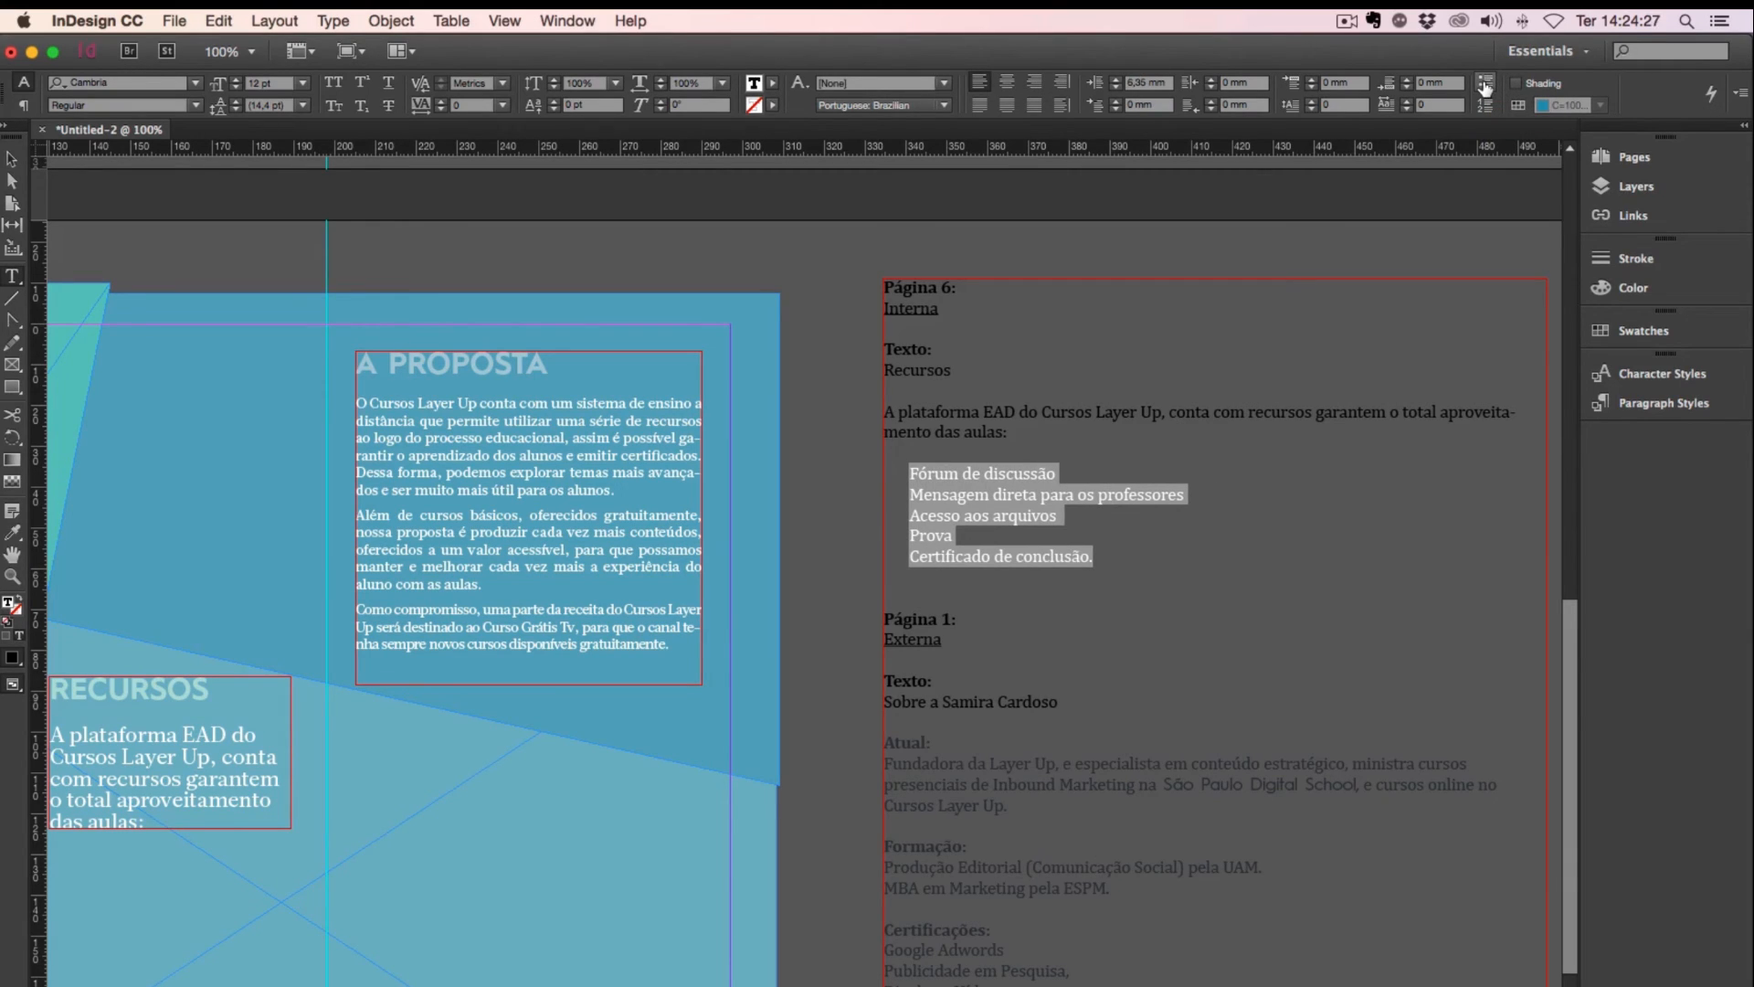
Step: Set the five resource items in Hurme Geometric Sans Bold at 10 pt with 12 pt leading
{"action": "scroll", "coordinate": [1090, 535], "scroll_direction": "left", "scroll_amount": 3}
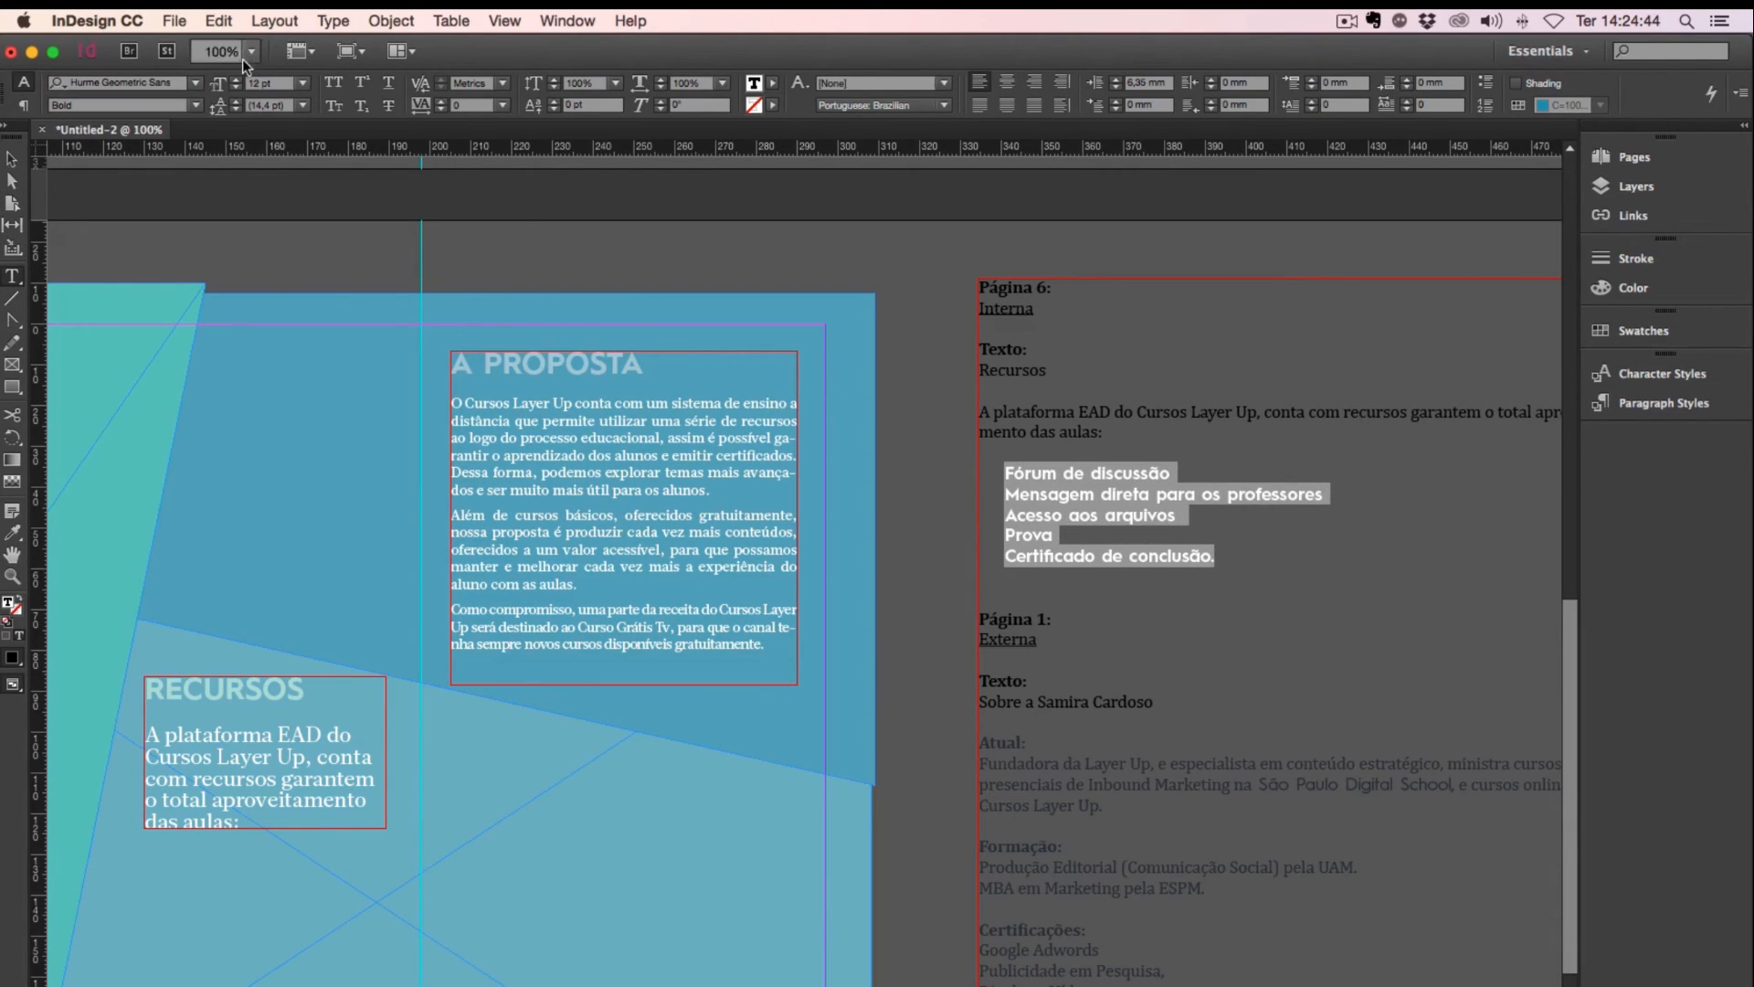
{"action": "type", "text": "10"}
{"action": "key", "text": "Tab"}
{"action": "type", "text": "12"}
{"action": "key", "text": "Return"}
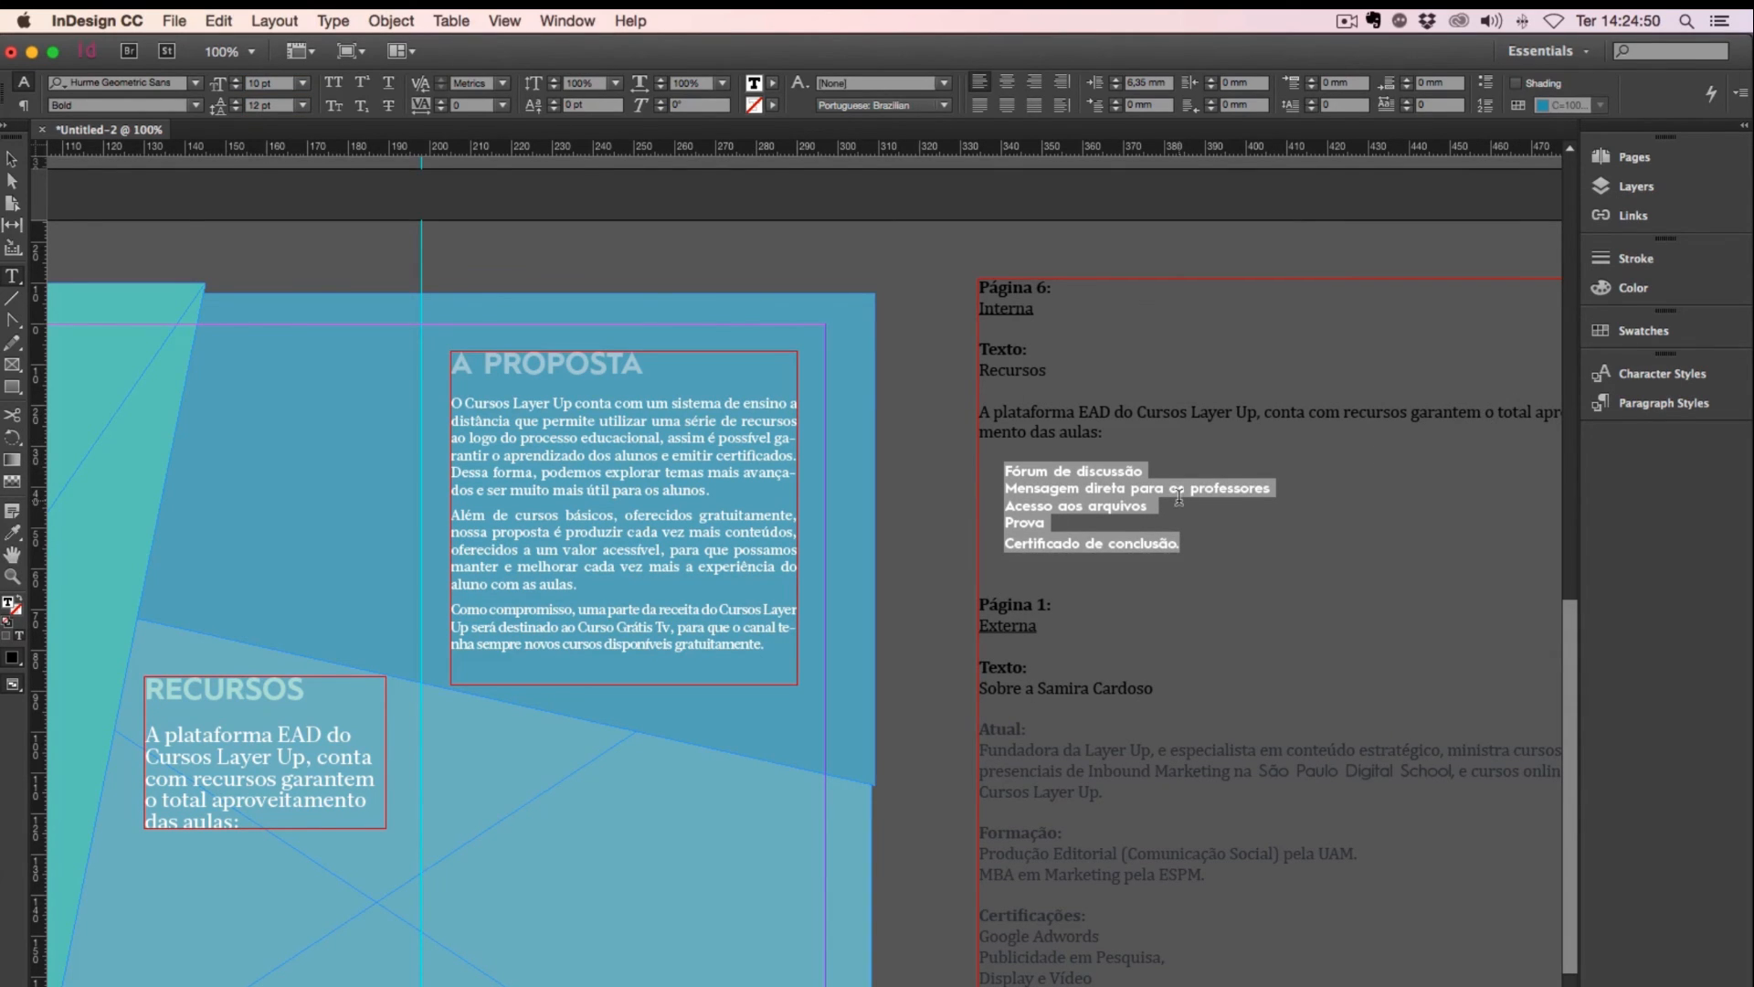
Step: Colour the five resource items in the source frame with the Cinza-folder swatch
{"action": "scroll", "coordinate": [1196, 494], "scroll_direction": "left", "scroll_amount": 1}
{"action": "scroll", "coordinate": [1197, 493], "scroll_direction": "left", "scroll_amount": 5}
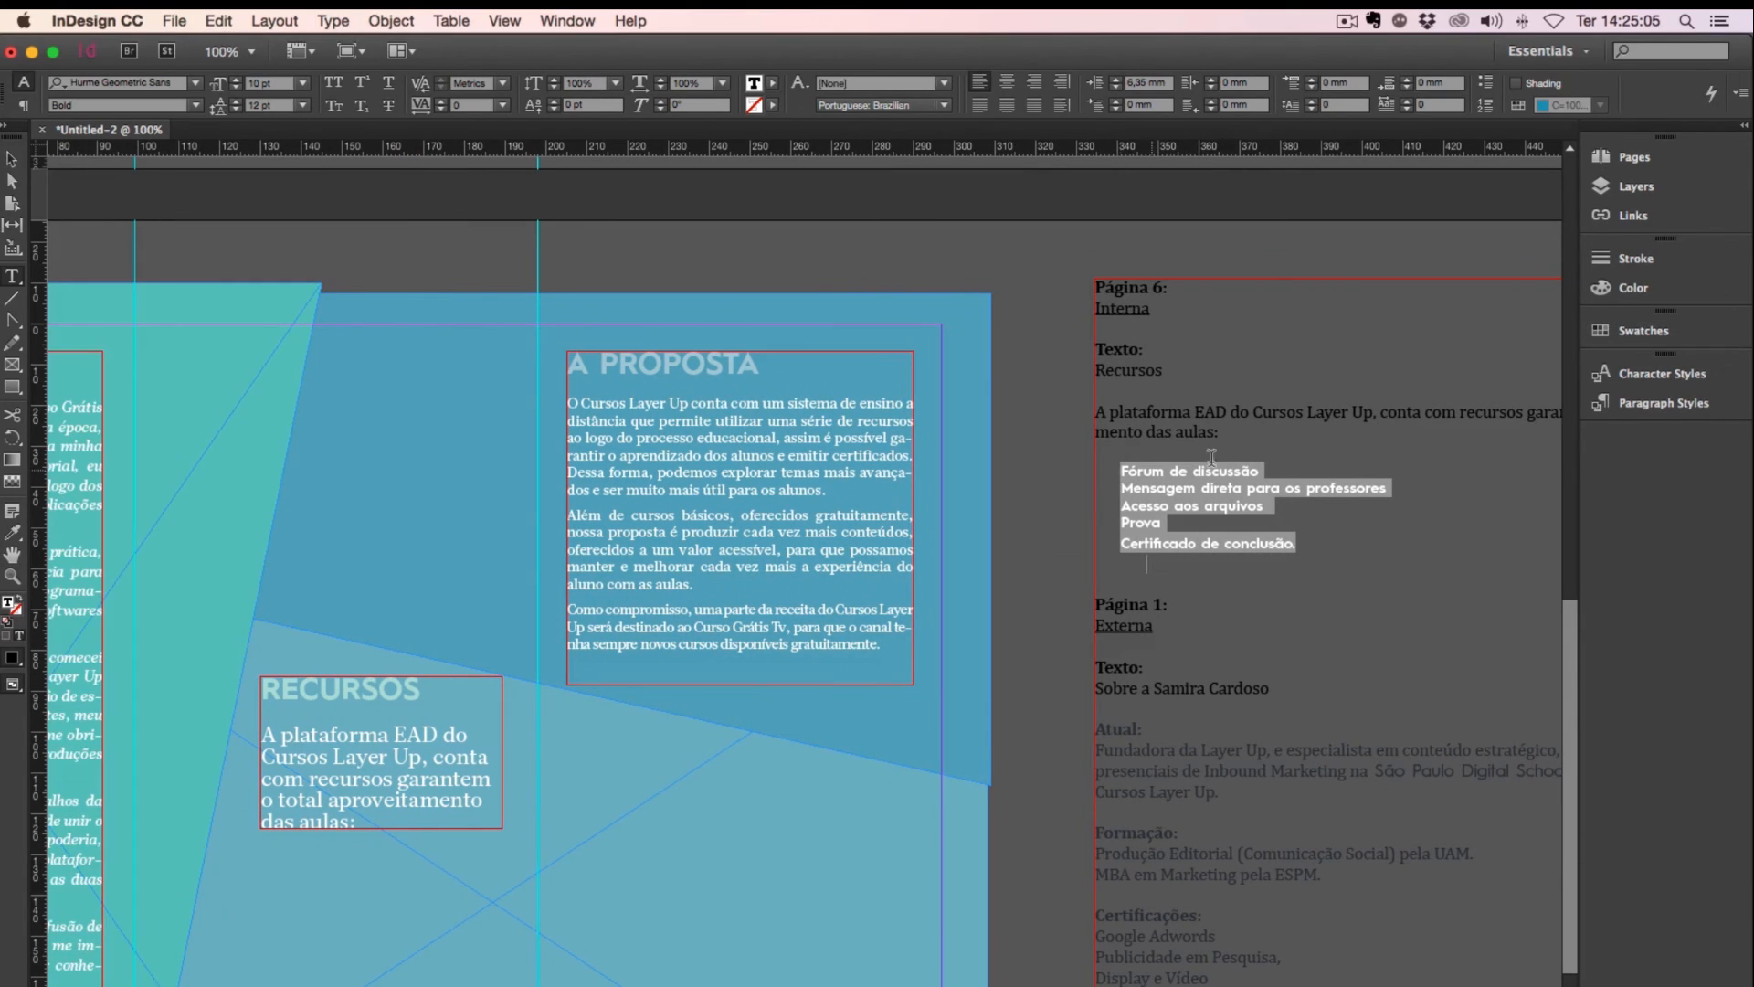
{"action": "left_click", "coordinate": [1640, 337]}
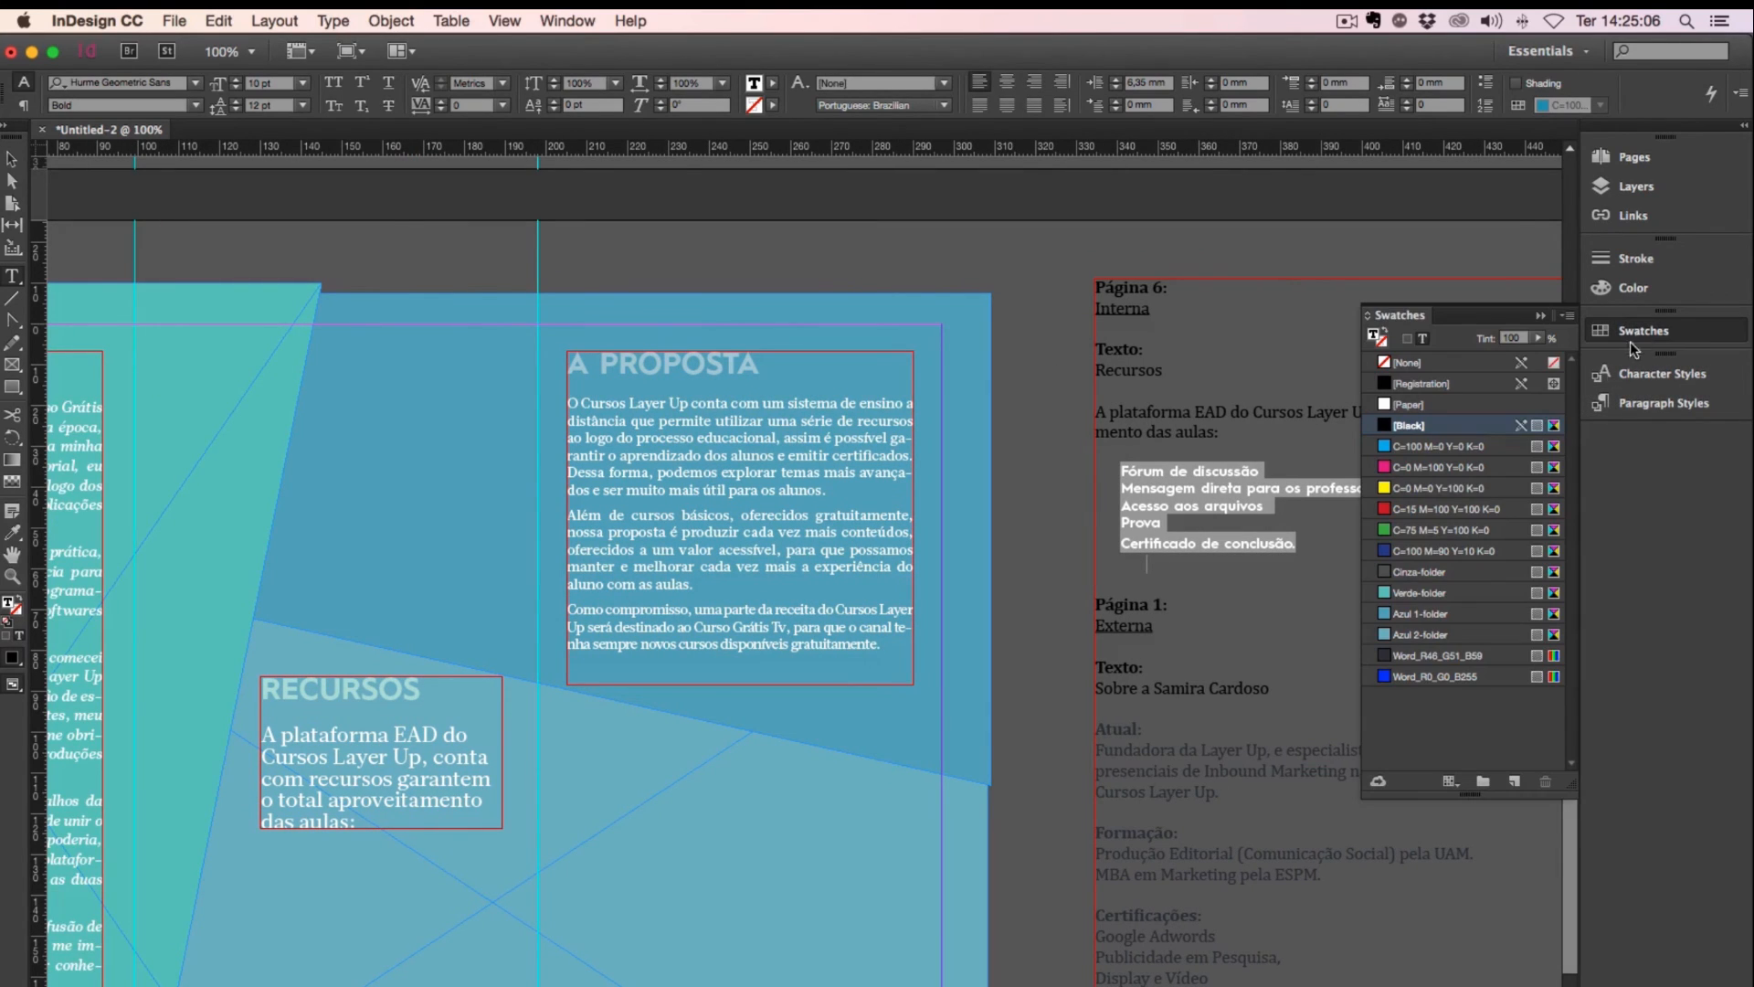
{"action": "left_click", "coordinate": [1438, 573]}
{"action": "left_click", "coordinate": [1541, 317]}
Step: Copy "Fórum de discussão" into a new text frame of about 27.5 × 8.5 mm low in the light-blue shape and centre it
{"action": "left_click", "coordinate": [1255, 469]}
{"action": "scroll", "coordinate": [1244, 476], "scroll_direction": "left", "scroll_amount": 3}
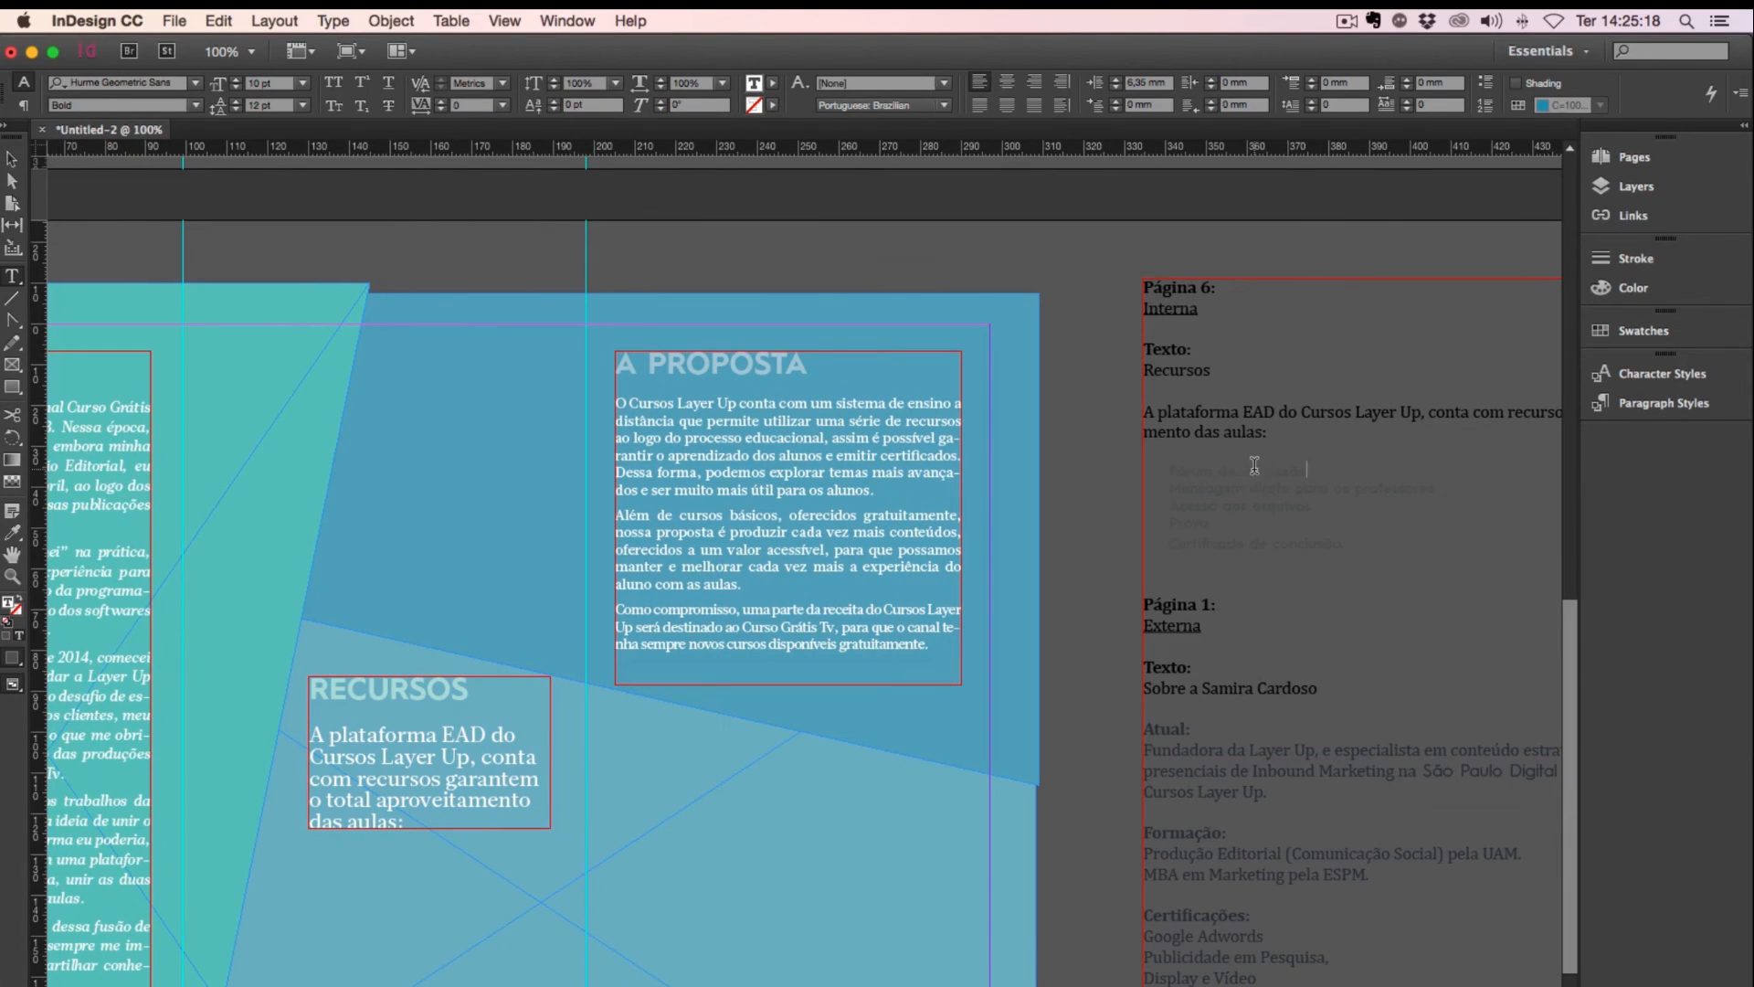
{"action": "triple_click", "coordinate": [1256, 469]}
{"action": "key", "text": "super+c"}
{"action": "scroll", "coordinate": [335, 626], "scroll_direction": "down", "scroll_amount": 5}
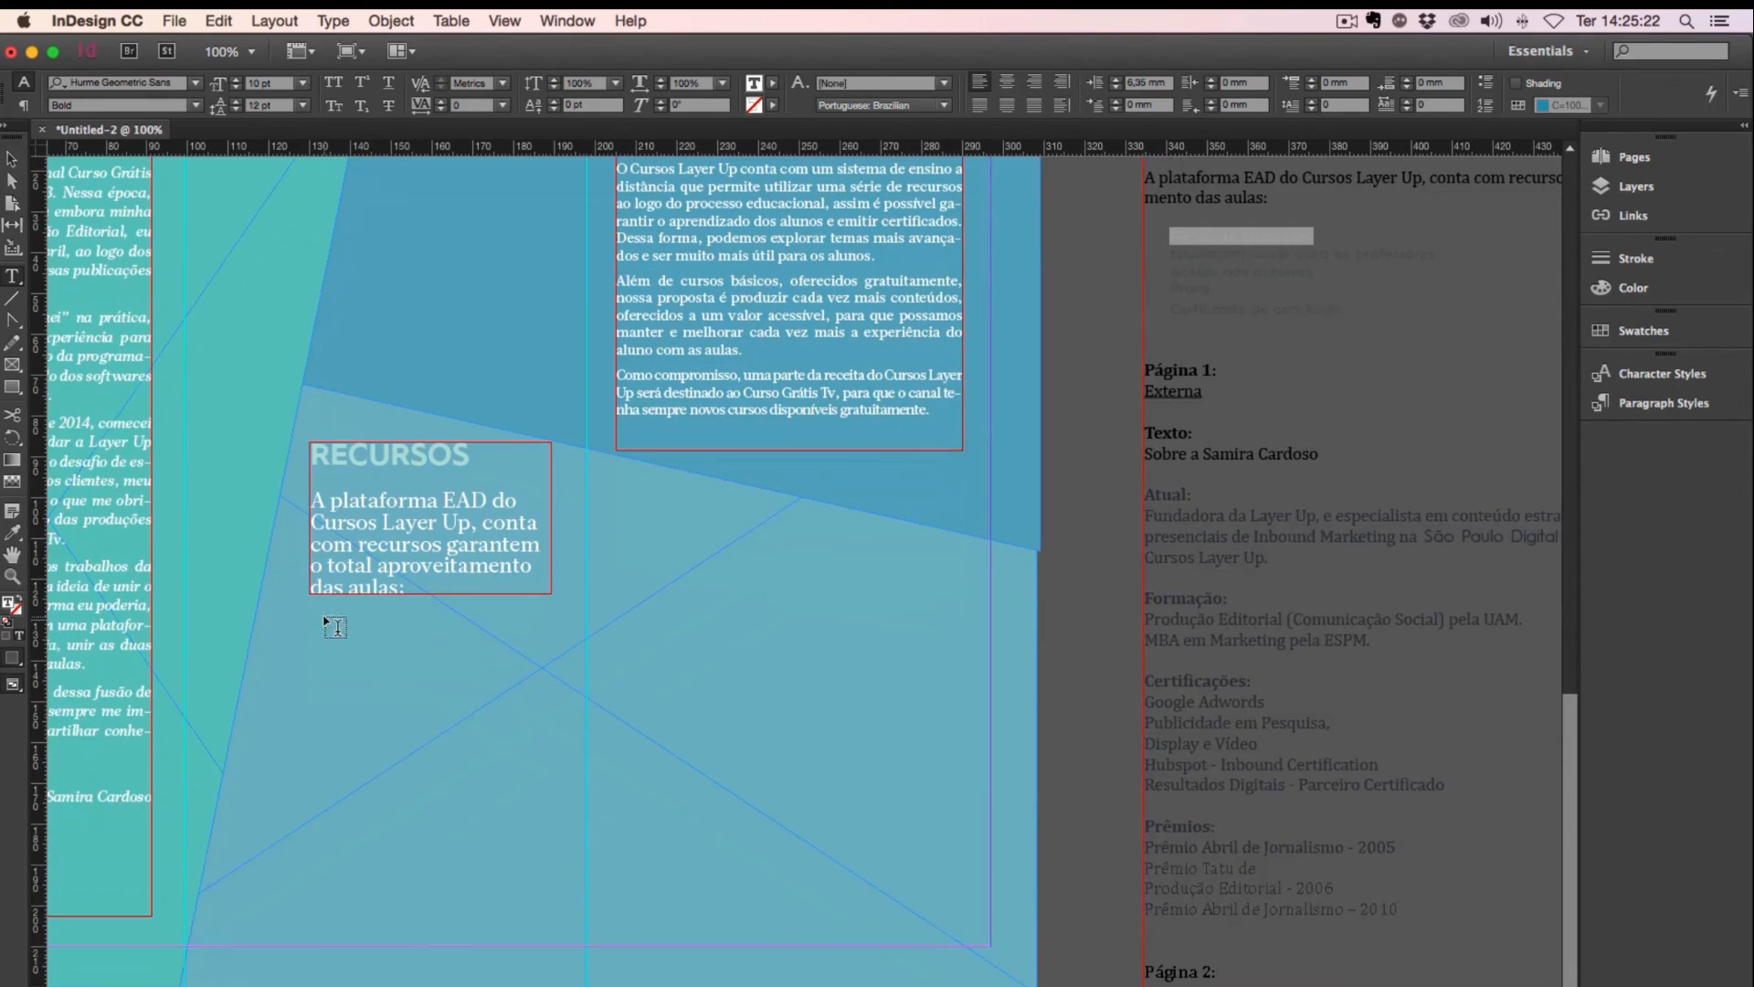
{"action": "left_click_drag", "start_coordinate": [246, 842], "coordinate": [358, 878]}
{"action": "key", "text": "super+v"}
{"action": "key", "text": "super+a"}
{"action": "key", "text": "ctrl+c"}
{"action": "left_click", "coordinate": [1009, 85]}
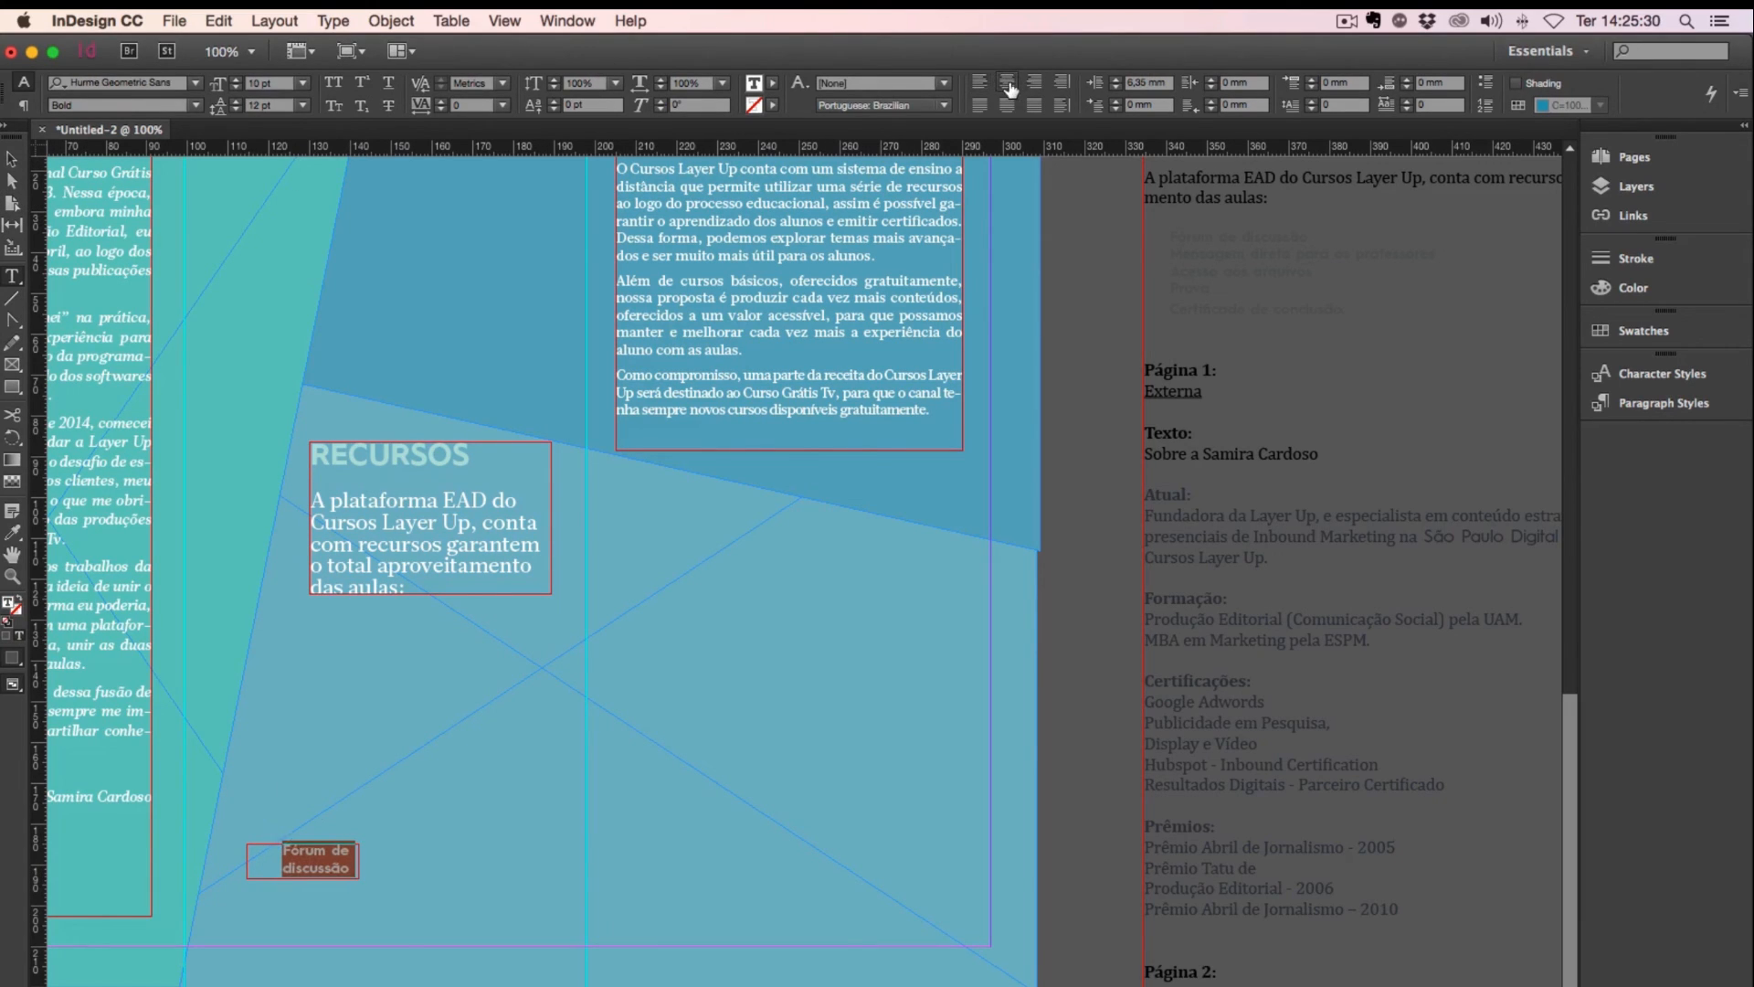
Step: Set the left indent of the five resource items in the source frame to 0 mm and centre them
{"action": "left_click_drag", "start_coordinate": [1341, 302], "coordinate": [1169, 233]}
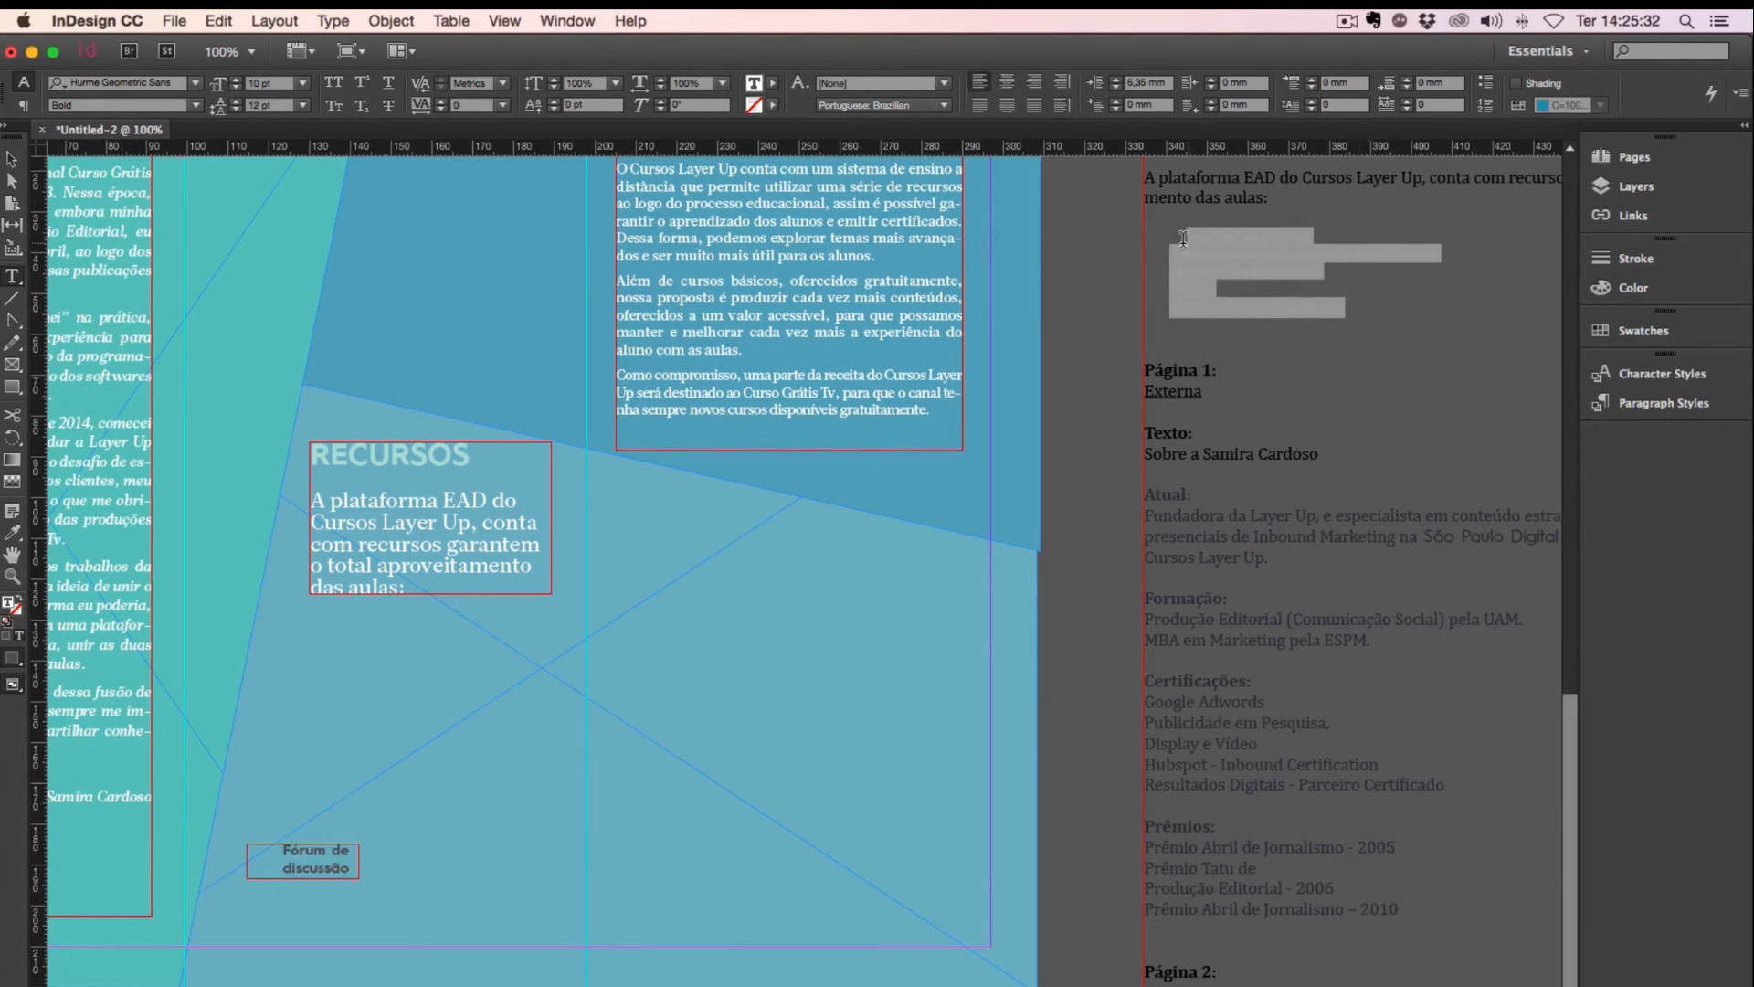
{"action": "left_click", "coordinate": [22, 106]}
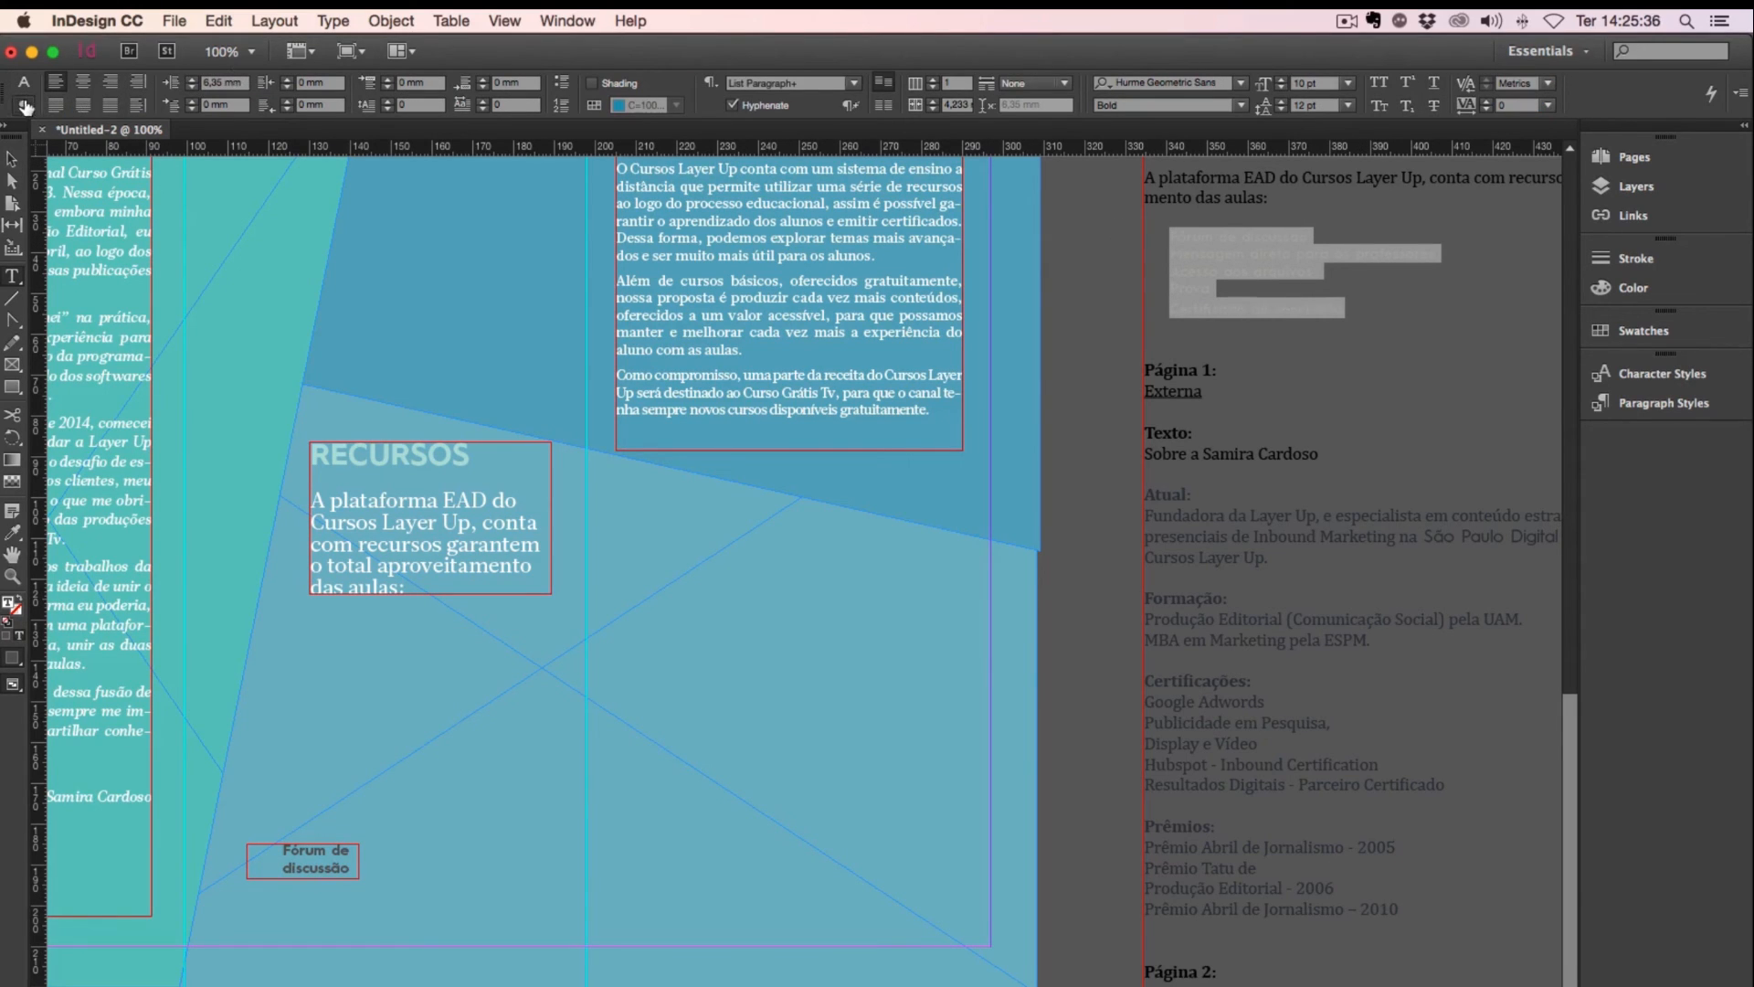
{"action": "left_click", "coordinate": [234, 82]}
{"action": "type", "text": "0"}
{"action": "key", "text": "Return"}
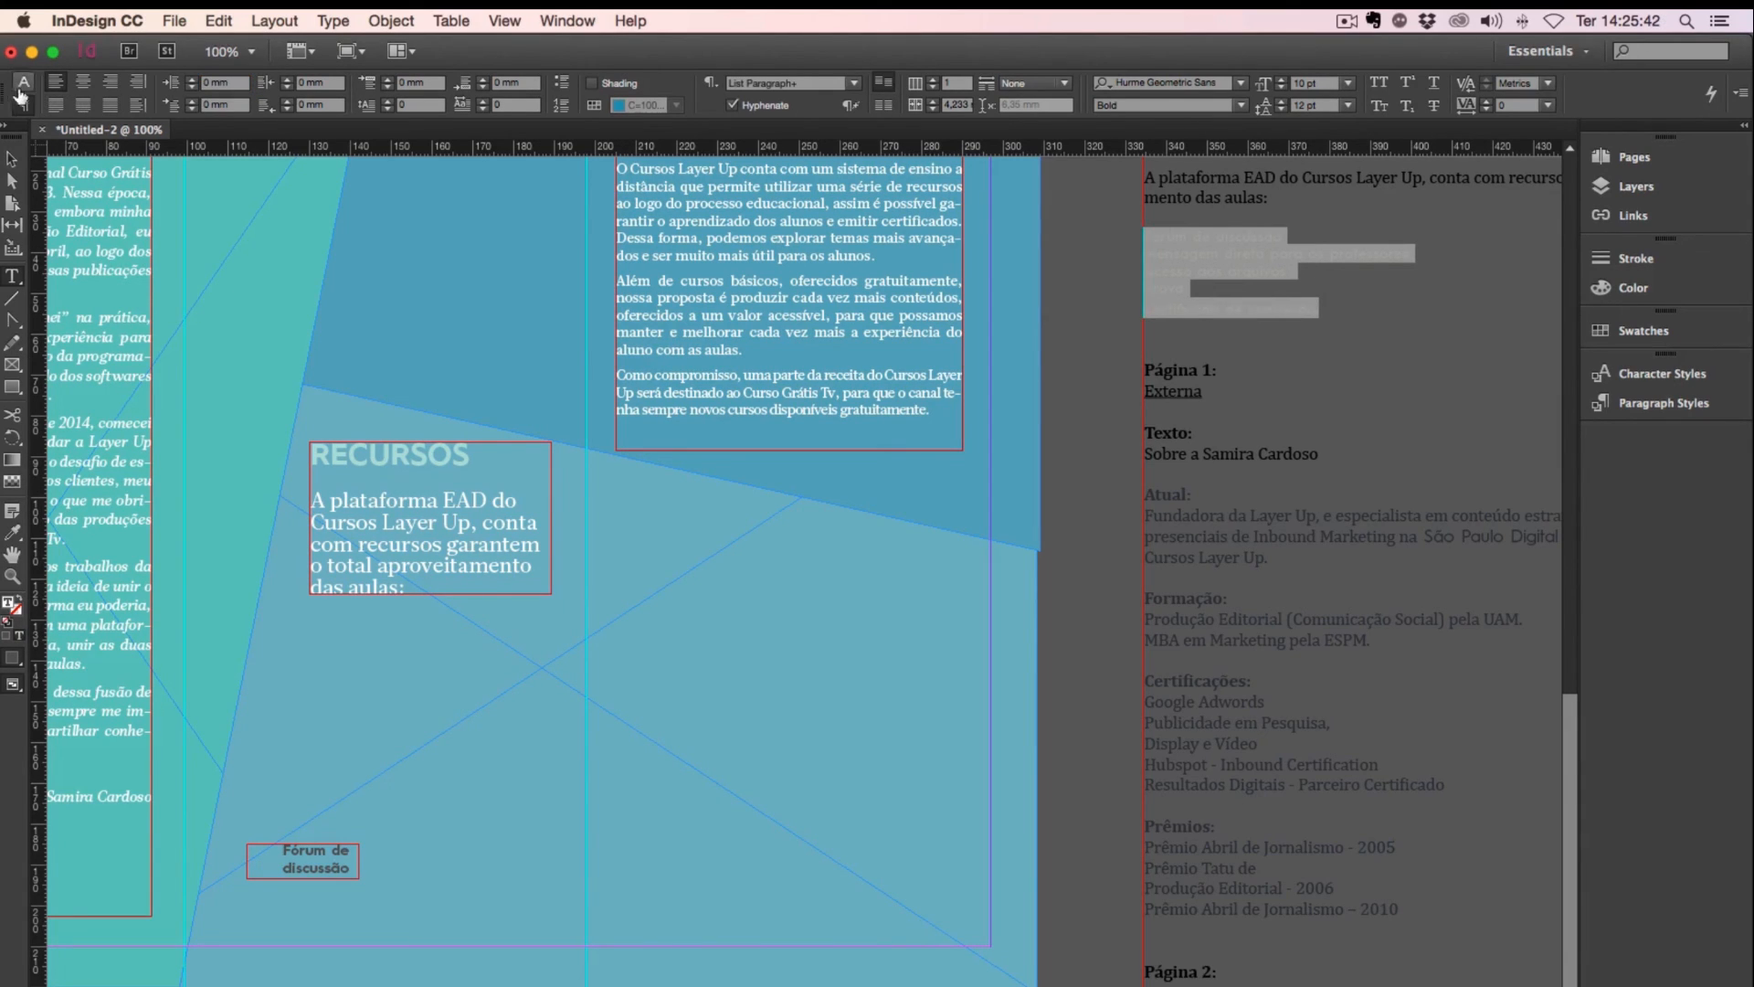
{"action": "left_click", "coordinate": [82, 81]}
Step: Replace the small frame's text with the unindented, centred "Fórum de discussão" line from the source frame
{"action": "triple_click", "coordinate": [1509, 235]}
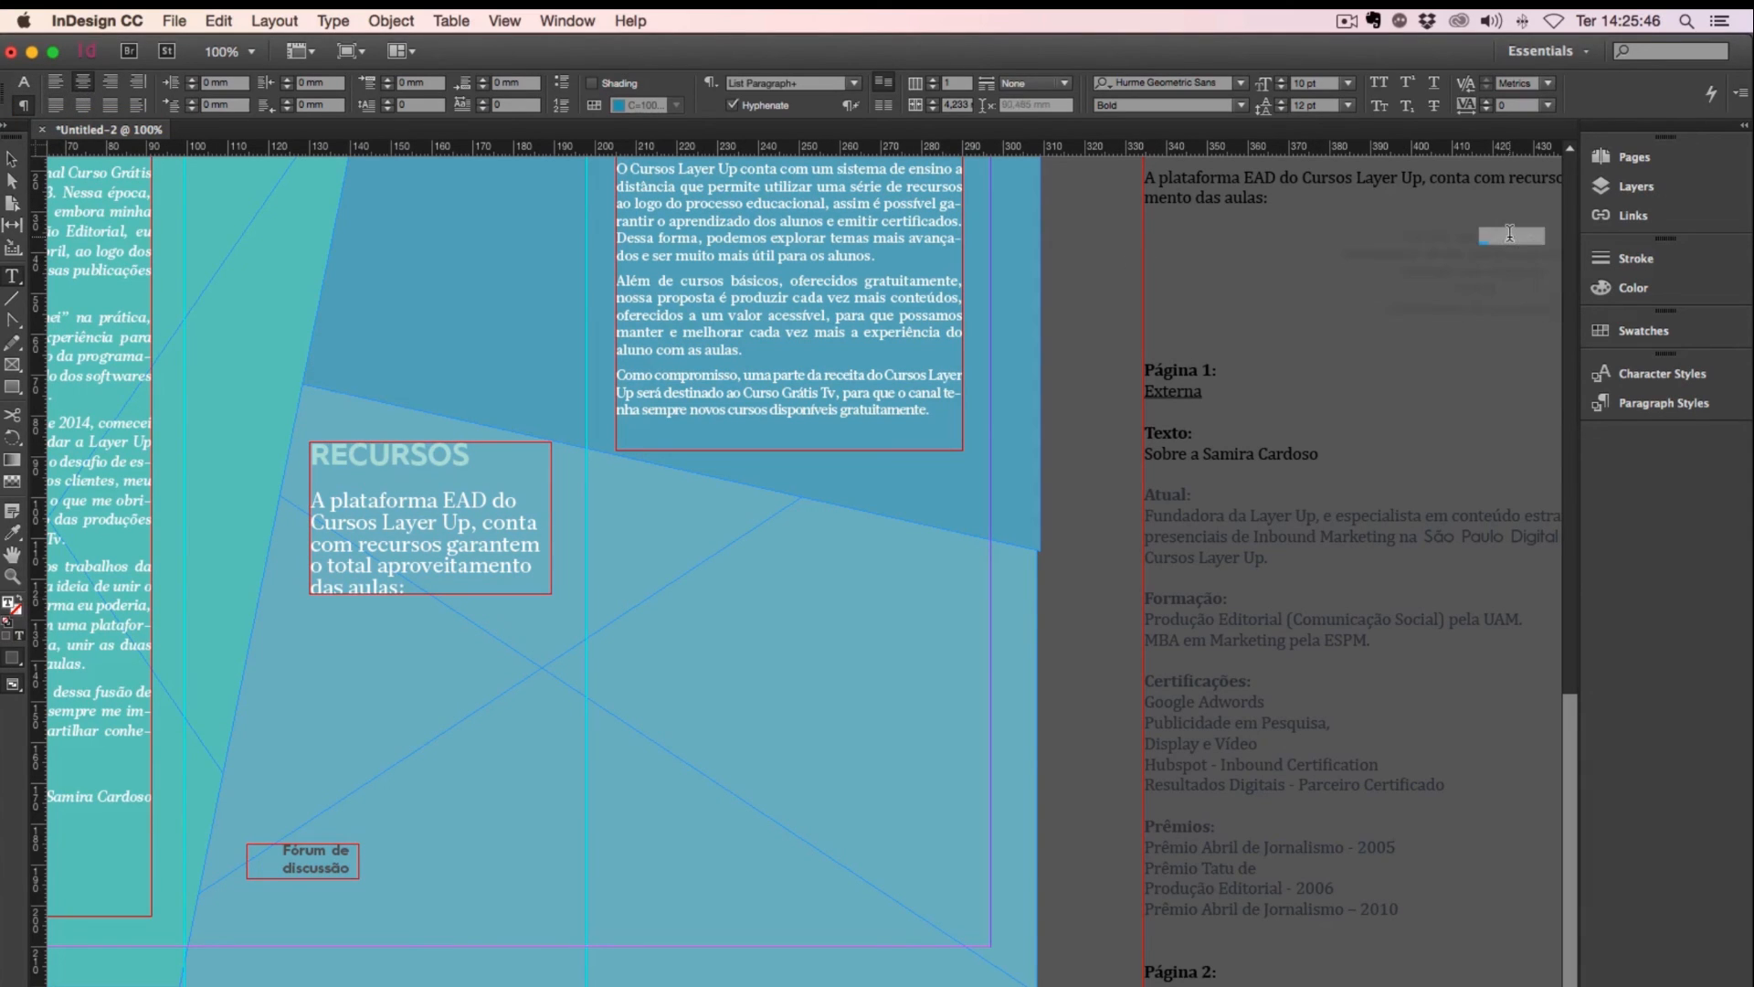
{"action": "left_click", "coordinate": [349, 848]}
{"action": "key", "text": "ctrl+a"}
{"action": "key", "text": "ctrl+v"}
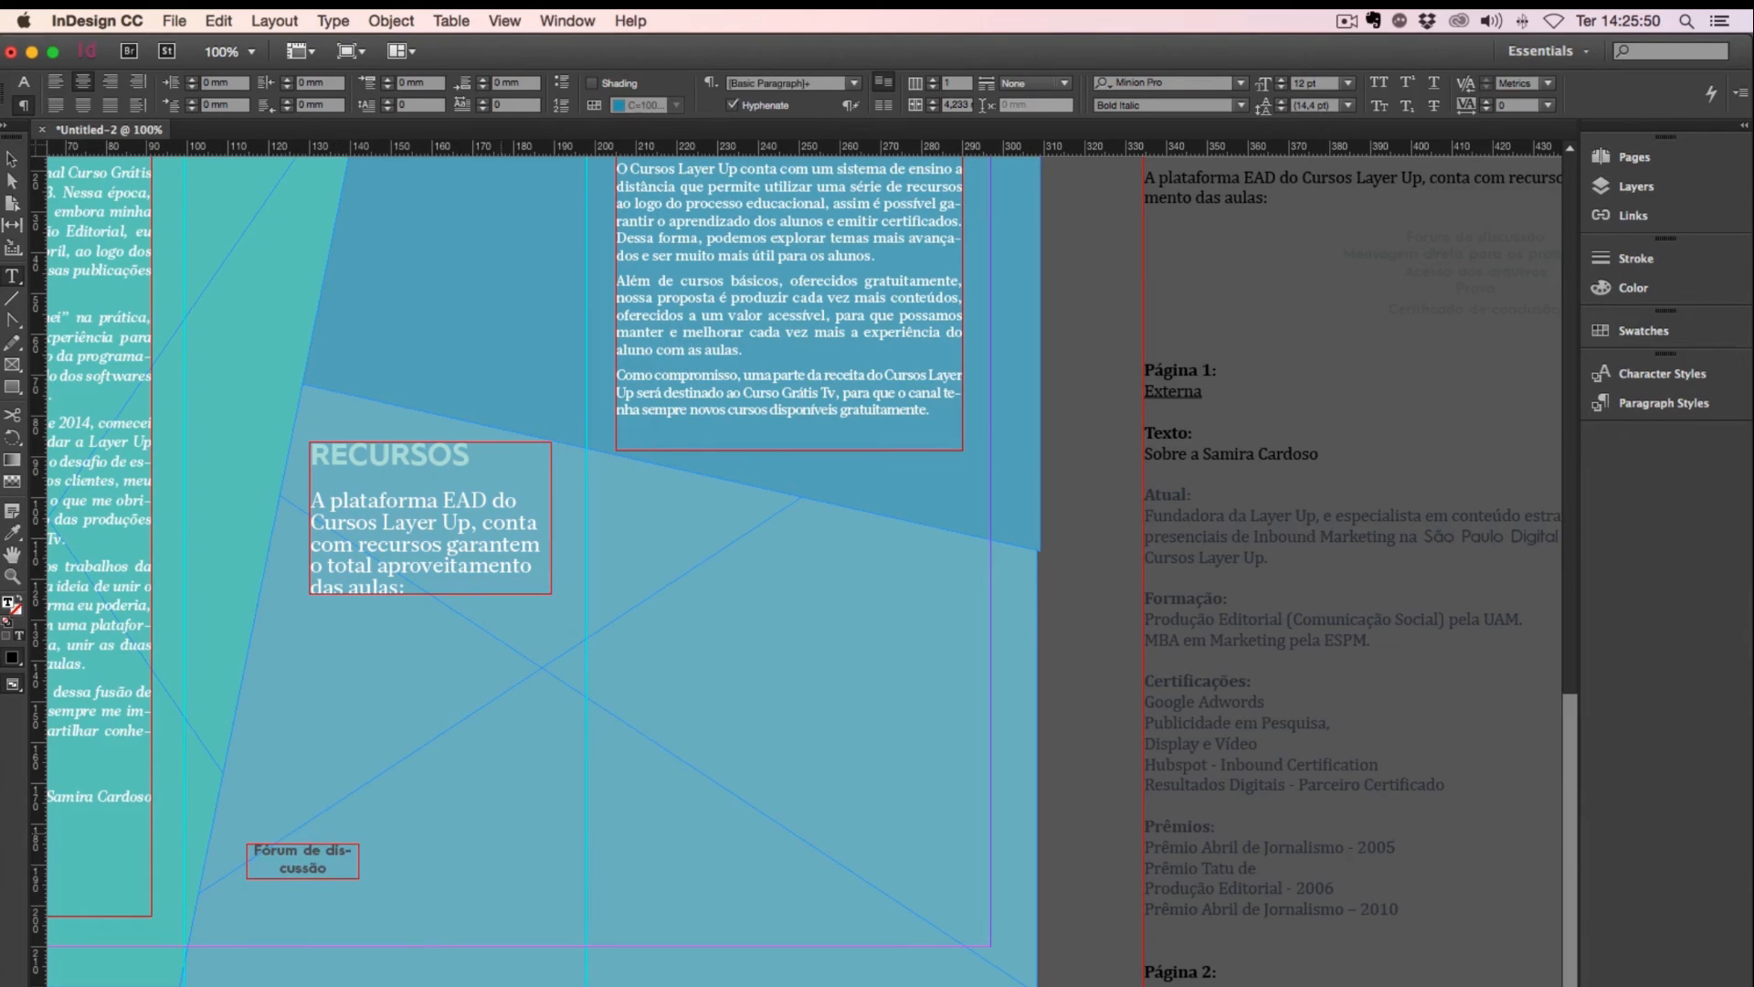
Step: Turn off hyphenation for the small "Fórum de discussão" frame and for the five resource items in the source frame
{"action": "key", "text": "ctrl+a"}
{"action": "left_click", "coordinate": [731, 106]}
{"action": "scroll", "coordinate": [1503, 339], "scroll_direction": "right", "scroll_amount": 2}
{"action": "left_click_drag", "start_coordinate": [1462, 307], "coordinate": [1291, 234]}
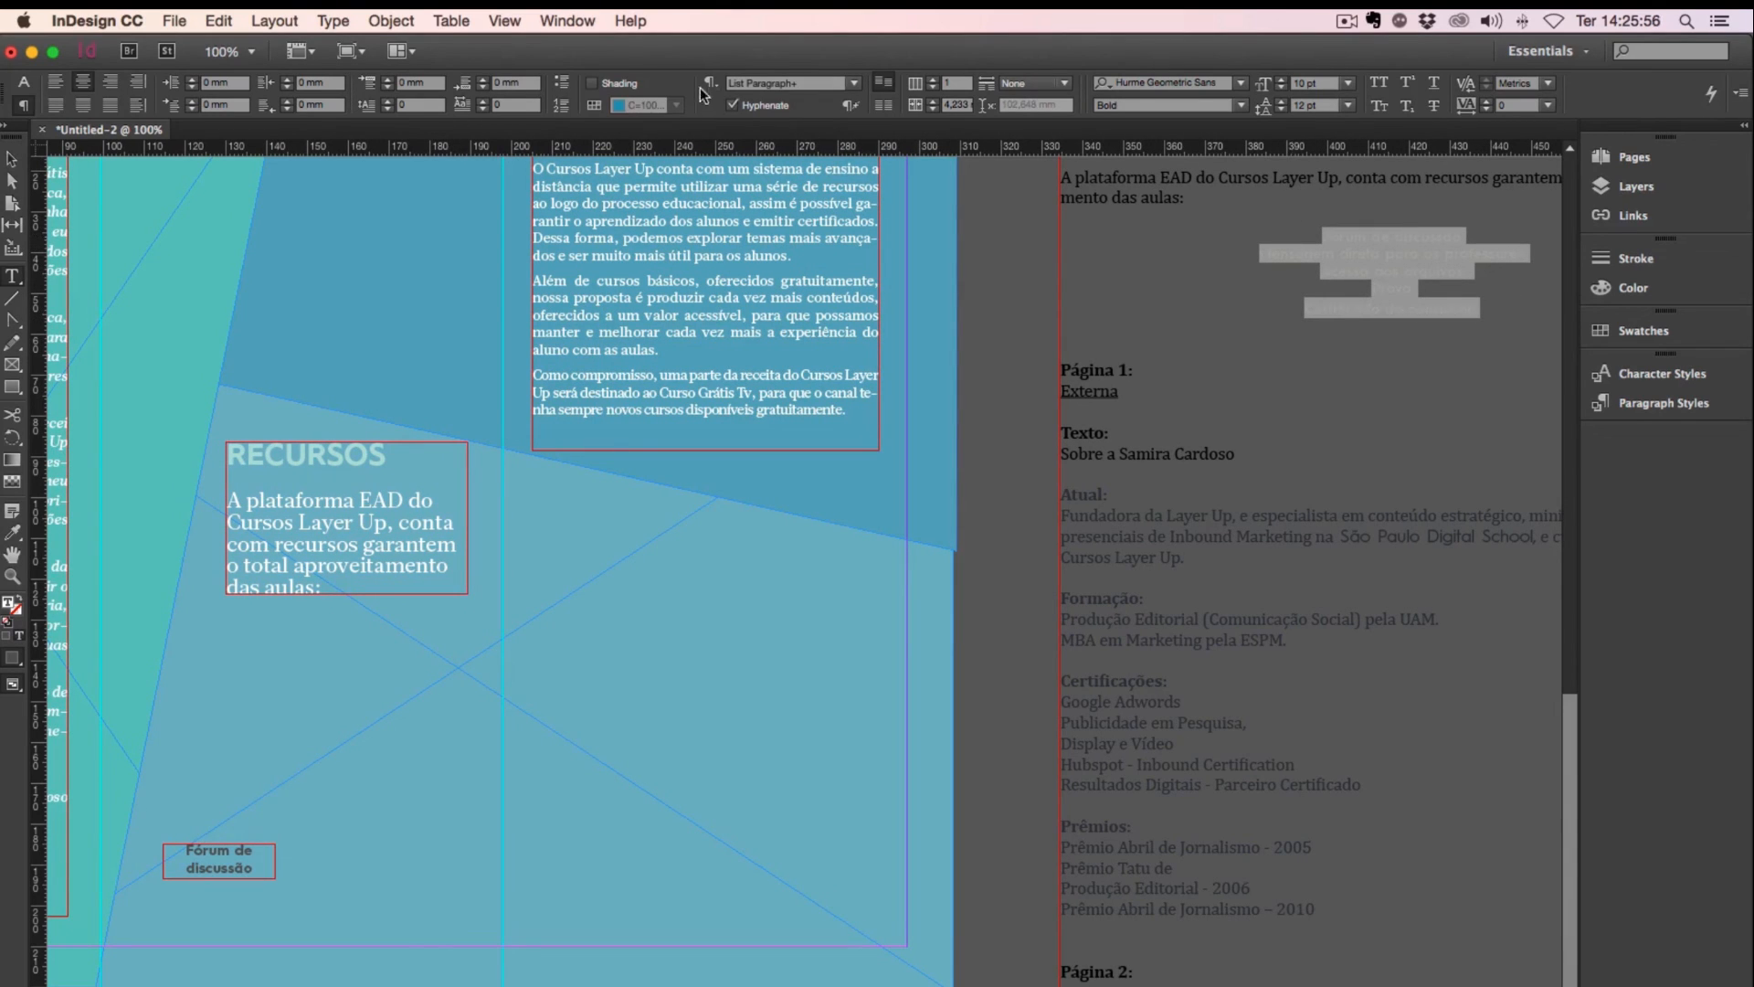
Step: Duplicate the "Fórum de discussão" frame three times in a horizontal row to its right across the light-blue shape
{"action": "key", "text": "Escape"}
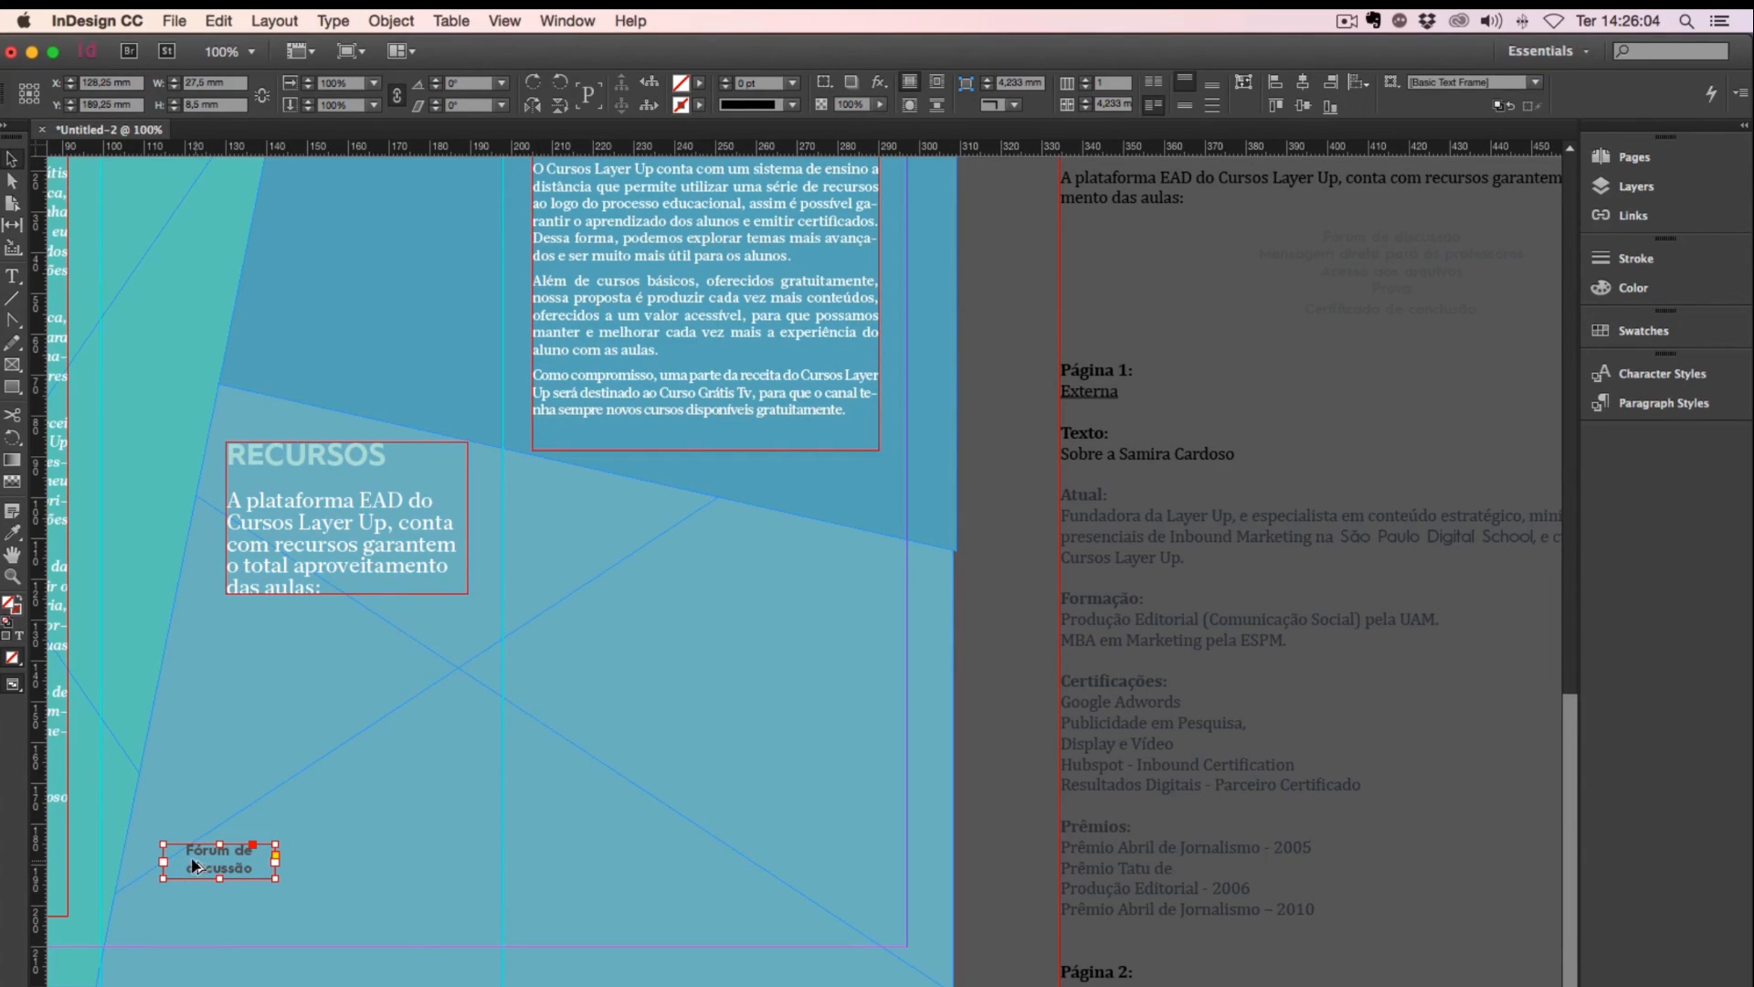
{"action": "left_click_drag", "start_coordinate": [195, 857], "coordinate": [781, 873]}
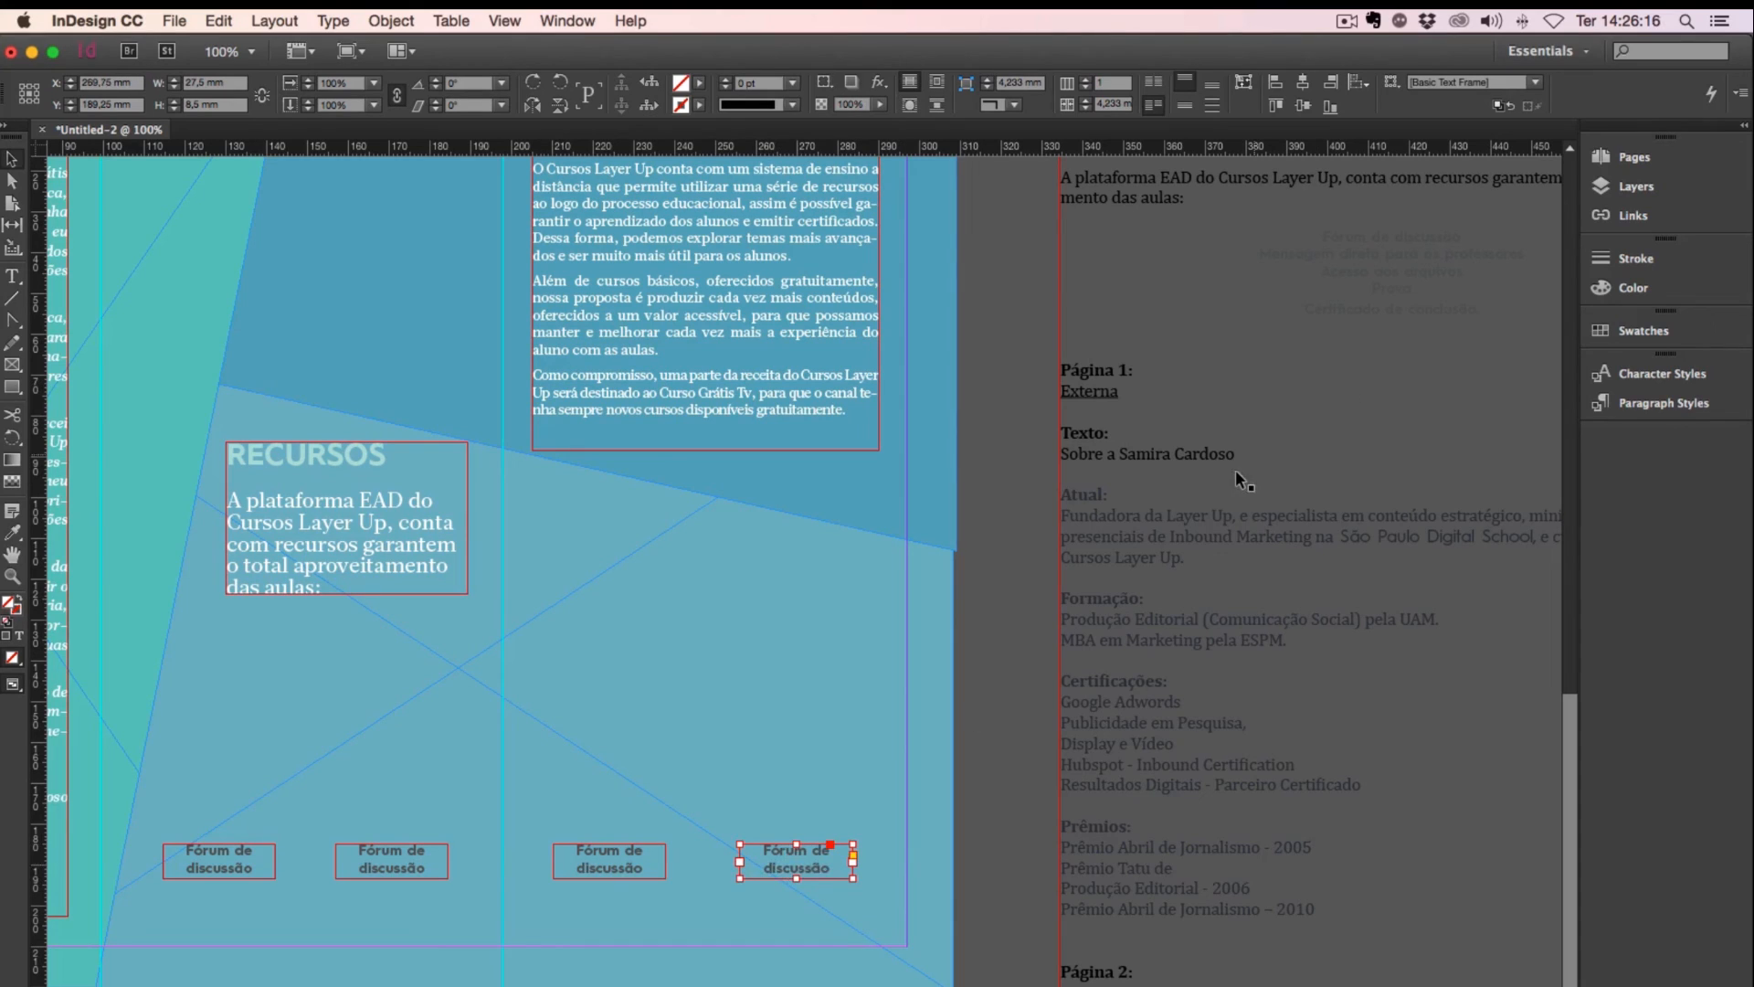
Step: Copy the "Mensagem direta para os professores" line from the source text frame
{"action": "key", "text": "t"}
{"action": "left_click", "coordinate": [1381, 249]}
{"action": "double_click", "coordinate": [1341, 252]}
{"action": "triple_click", "coordinate": [1342, 252]}
{"action": "key", "text": "super+c"}
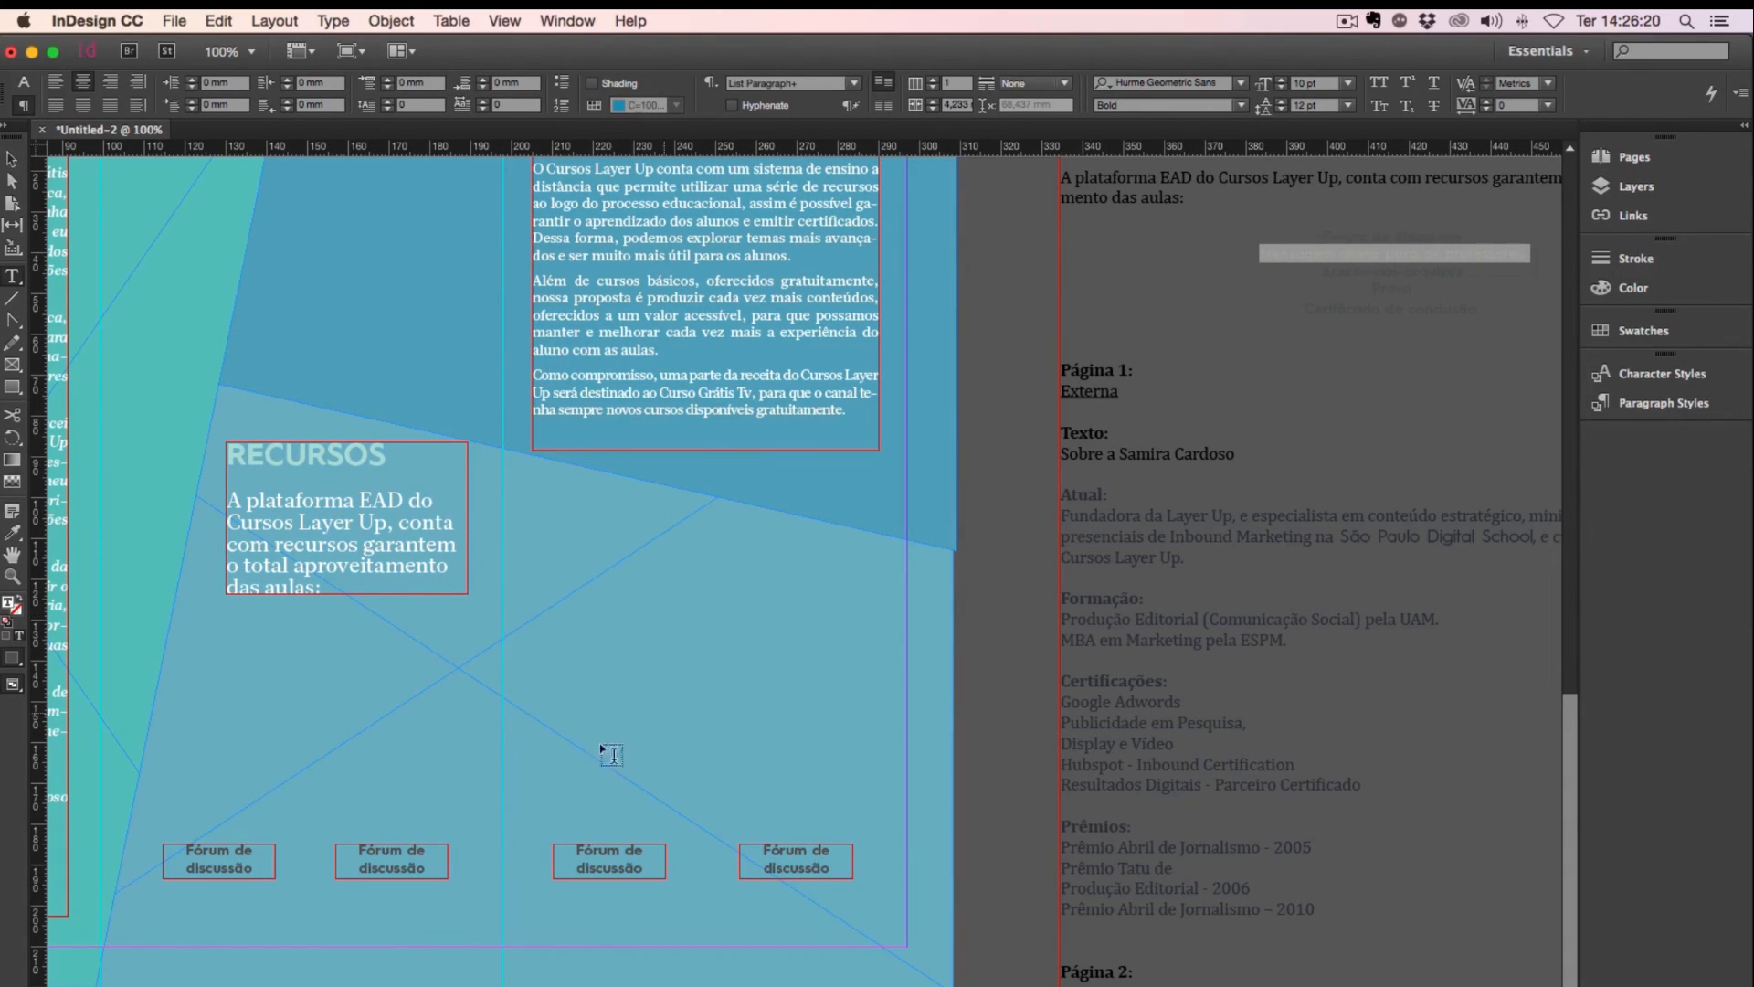
Step: Replace the second caption with the copied "Mensagem direta para os professores" line and the third with the source's "Acesso aos arquivos"
{"action": "left_click", "coordinate": [391, 854]}
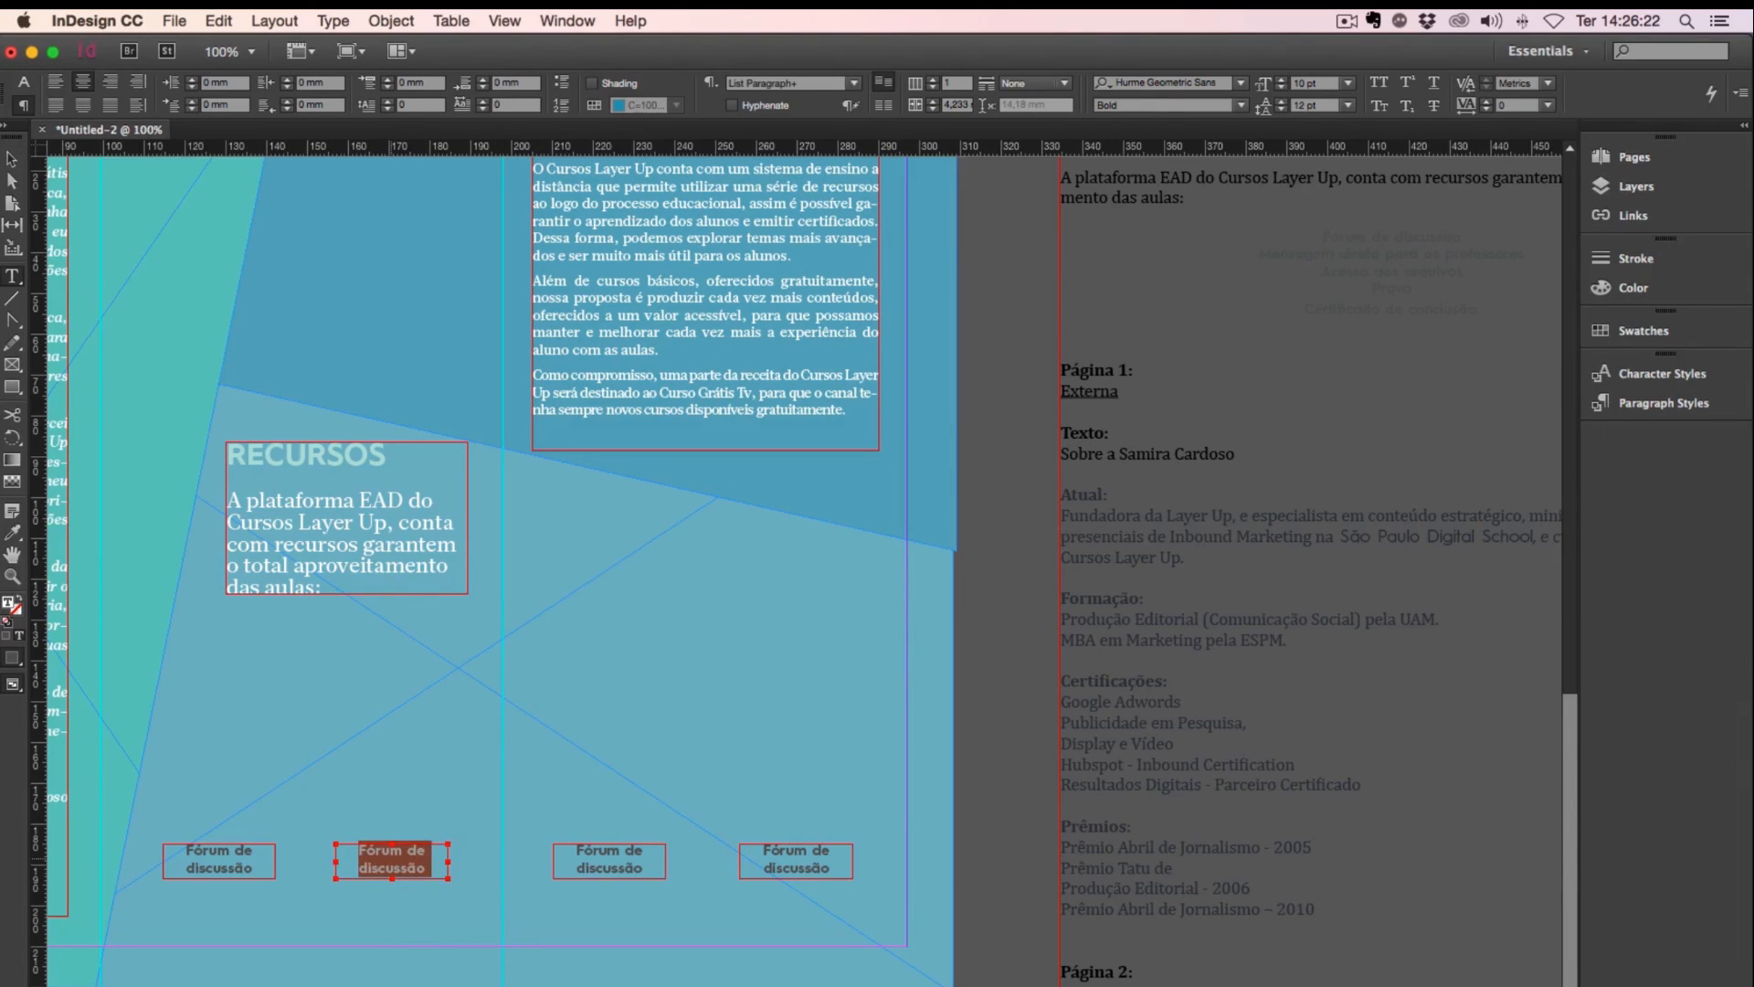
{"action": "key", "text": "super+v"}
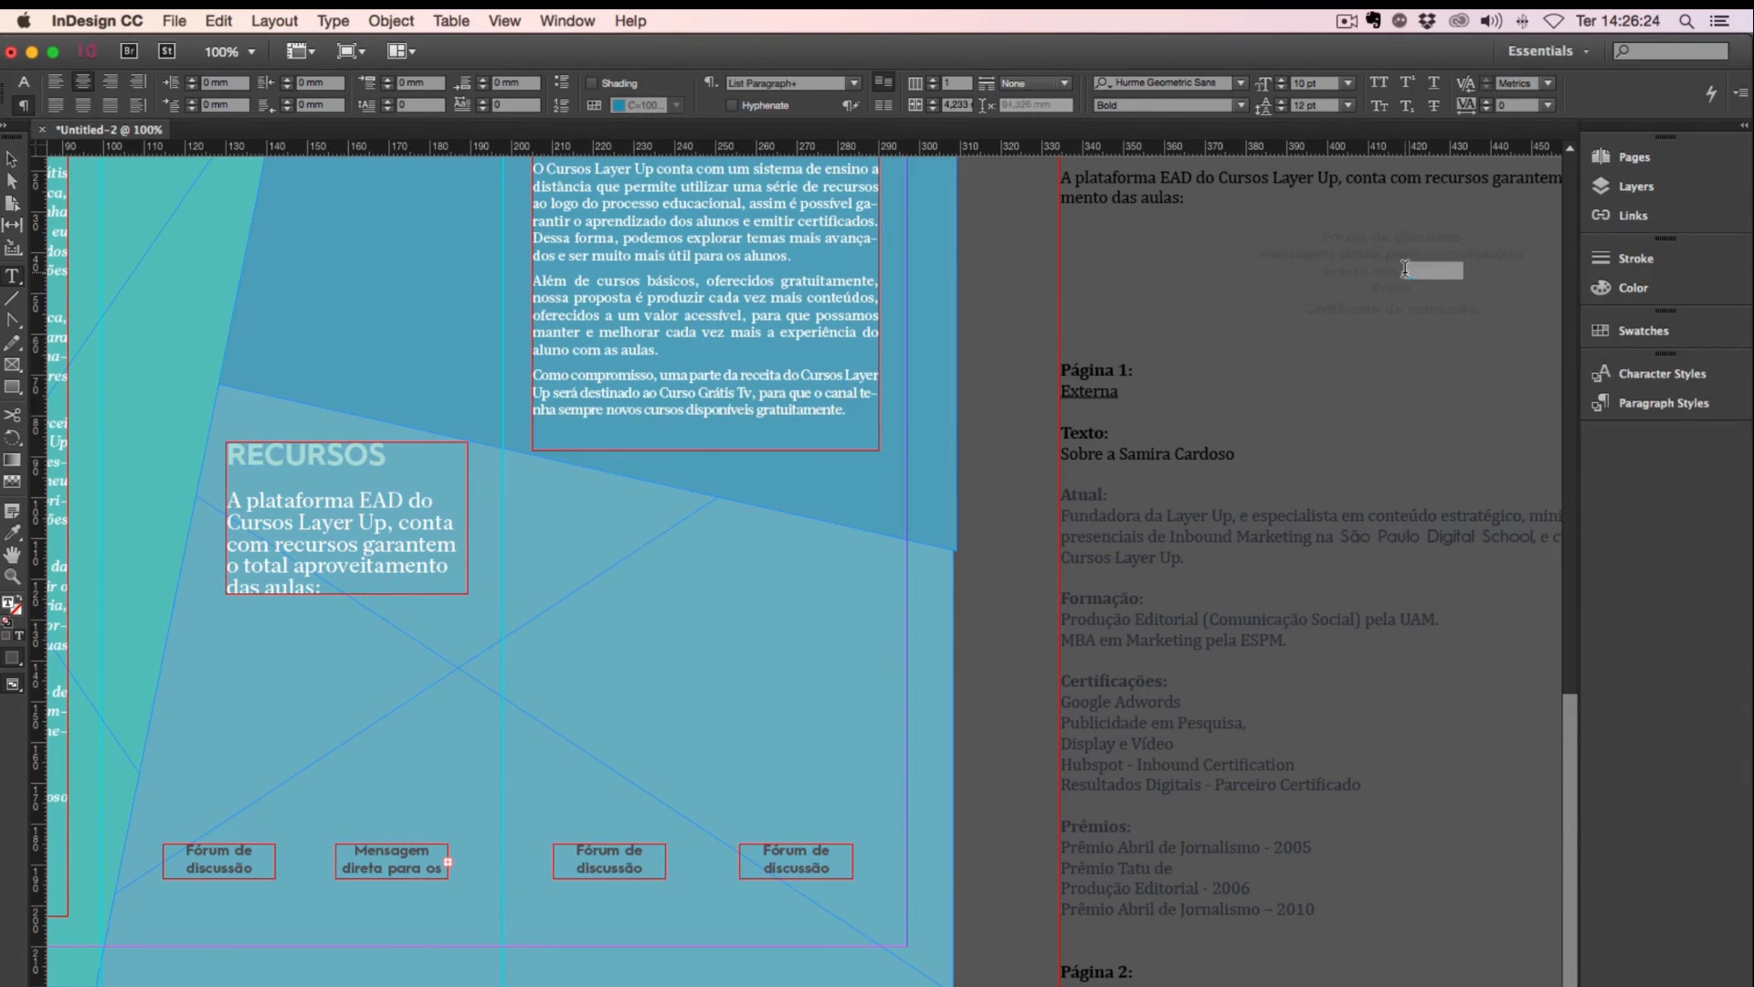
{"action": "triple_click", "coordinate": [1404, 271]}
{"action": "key", "text": "super+c"}
{"action": "left_click", "coordinate": [594, 859]}
{"action": "key", "text": "super+a"}
{"action": "key", "text": "super+v"}
Step: Replace the fourth caption's text with the "Certificado de conclusão." line from the source frame
{"action": "triple_click", "coordinate": [1407, 309]}
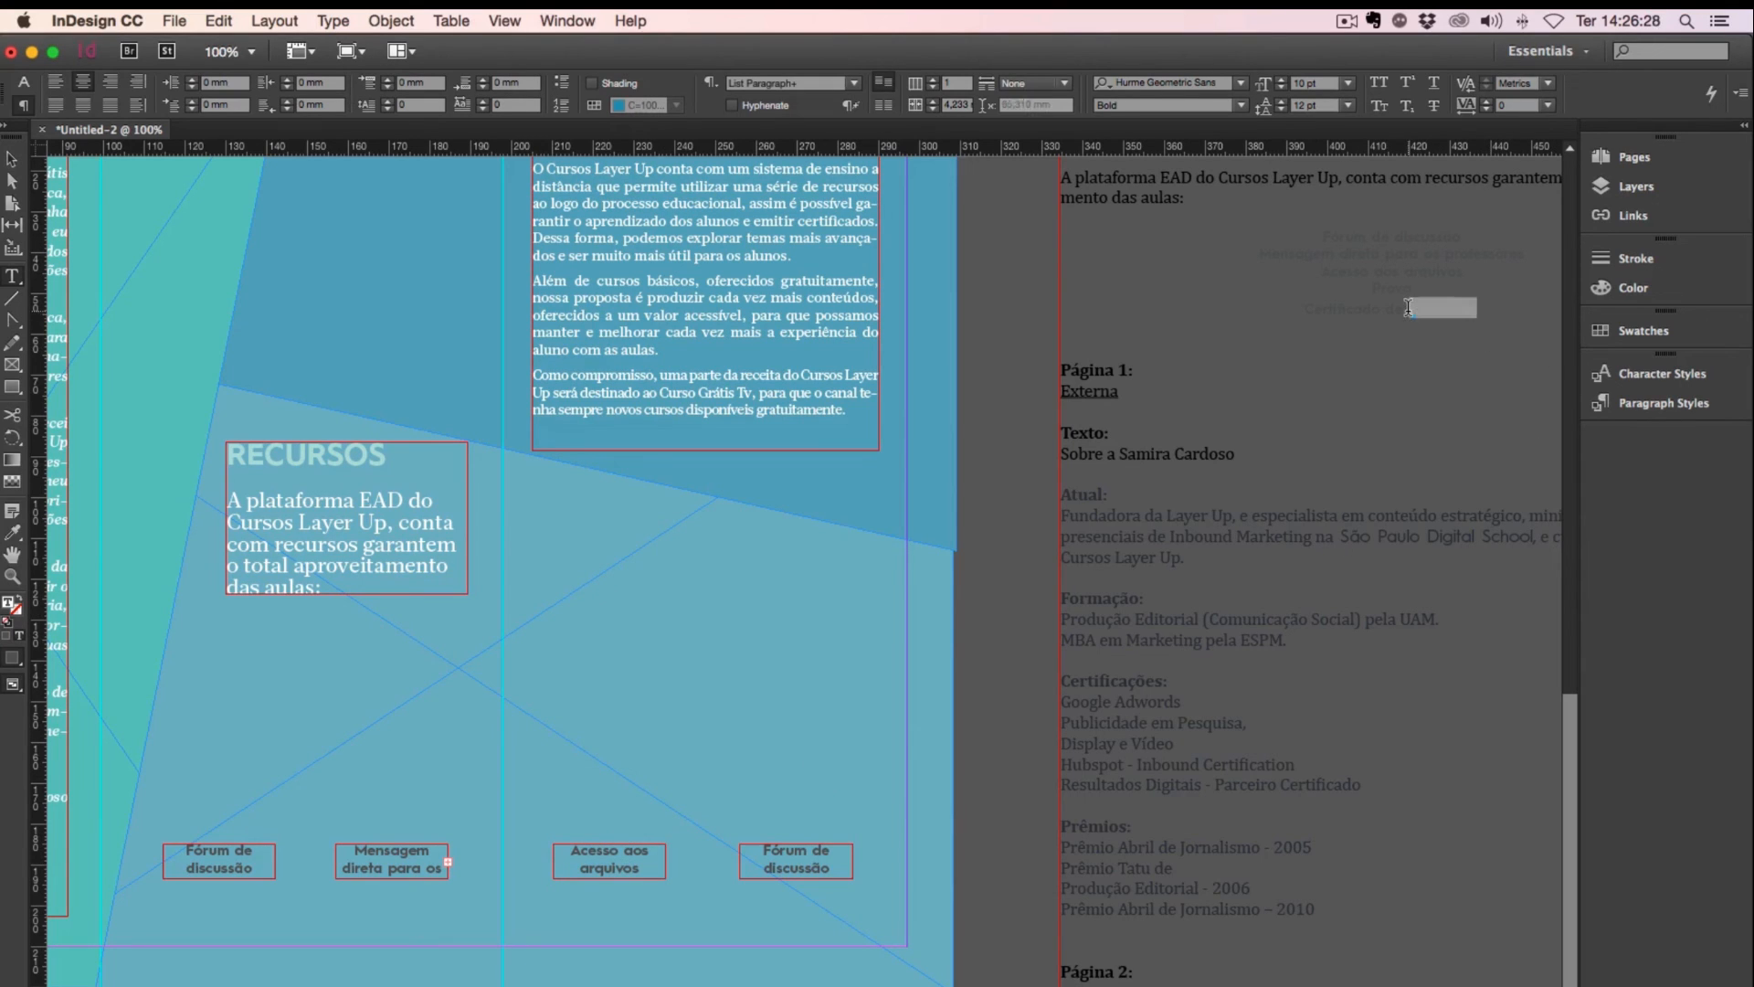
{"action": "key", "text": "super+c"}
{"action": "left_click", "coordinate": [786, 859]}
{"action": "key", "text": "super+a"}
{"action": "key", "text": "super+v"}
Step: Delete the already placed "Página 6" Recursos block from the start of the source text frame
{"action": "scroll", "coordinate": [1124, 375], "scroll_direction": "up", "scroll_amount": 3}
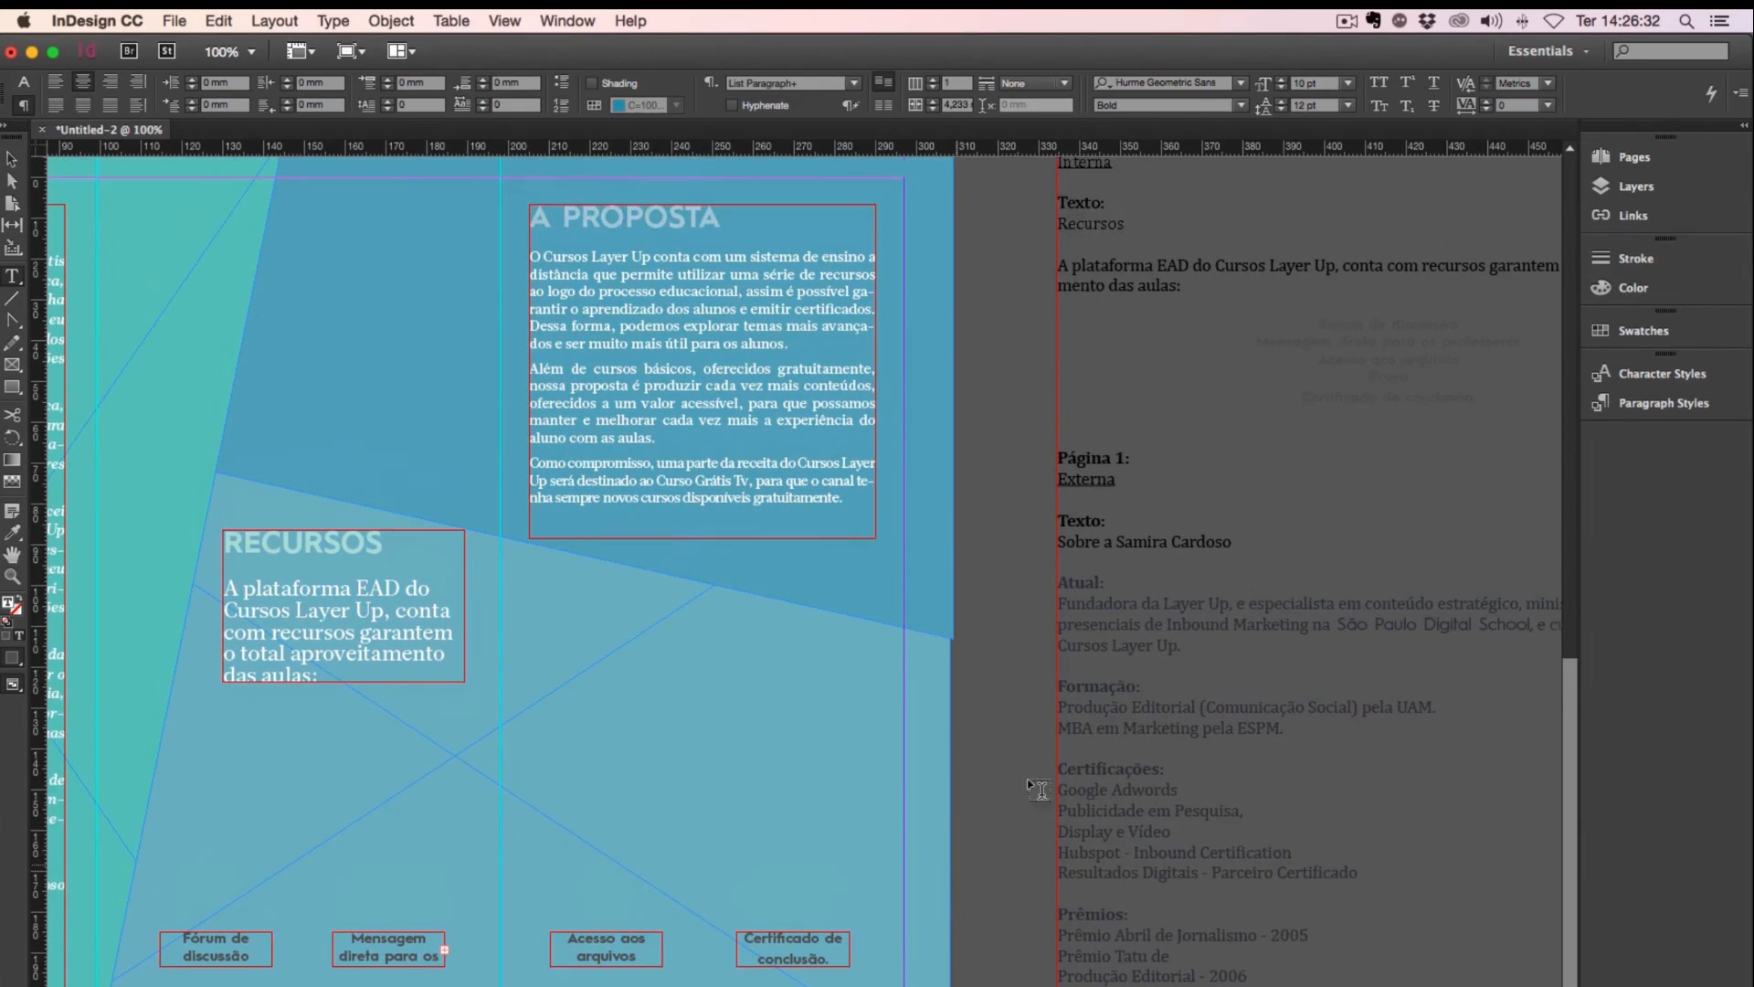
{"action": "left_click_drag", "start_coordinate": [1106, 429], "coordinate": [1018, 151]}
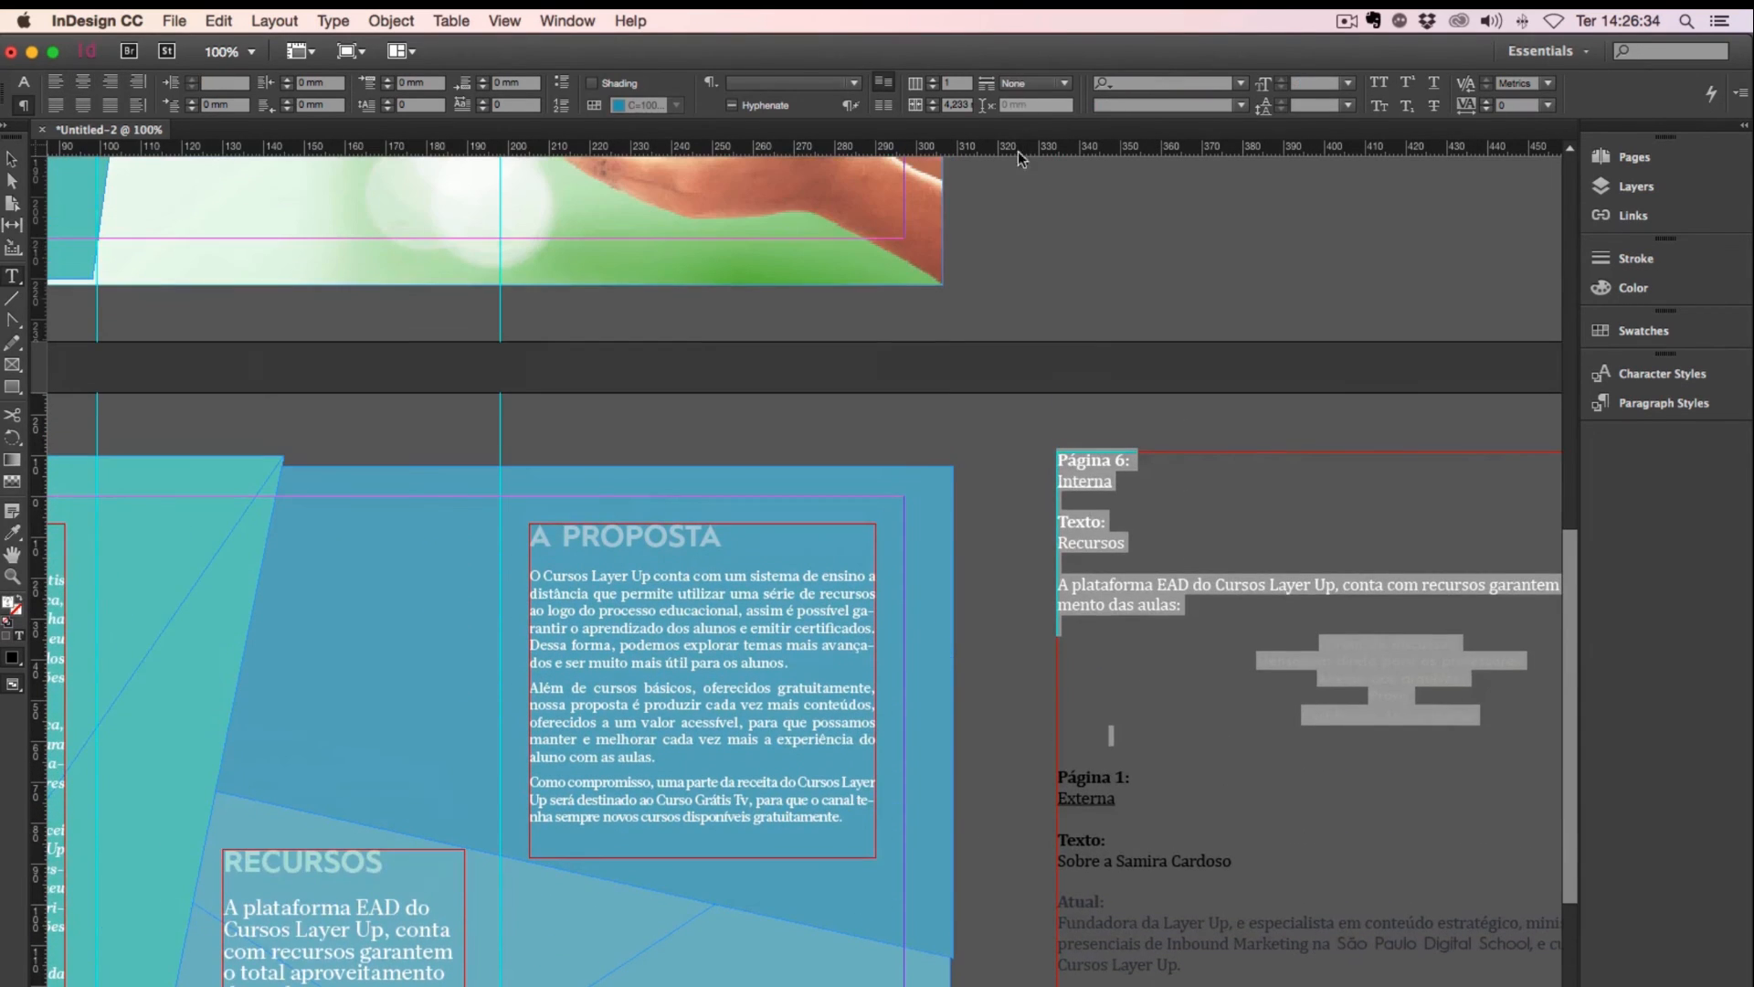
{"action": "key", "text": "BackSpace"}
{"action": "scroll", "coordinate": [1028, 778], "scroll_direction": "down", "scroll_amount": 10}
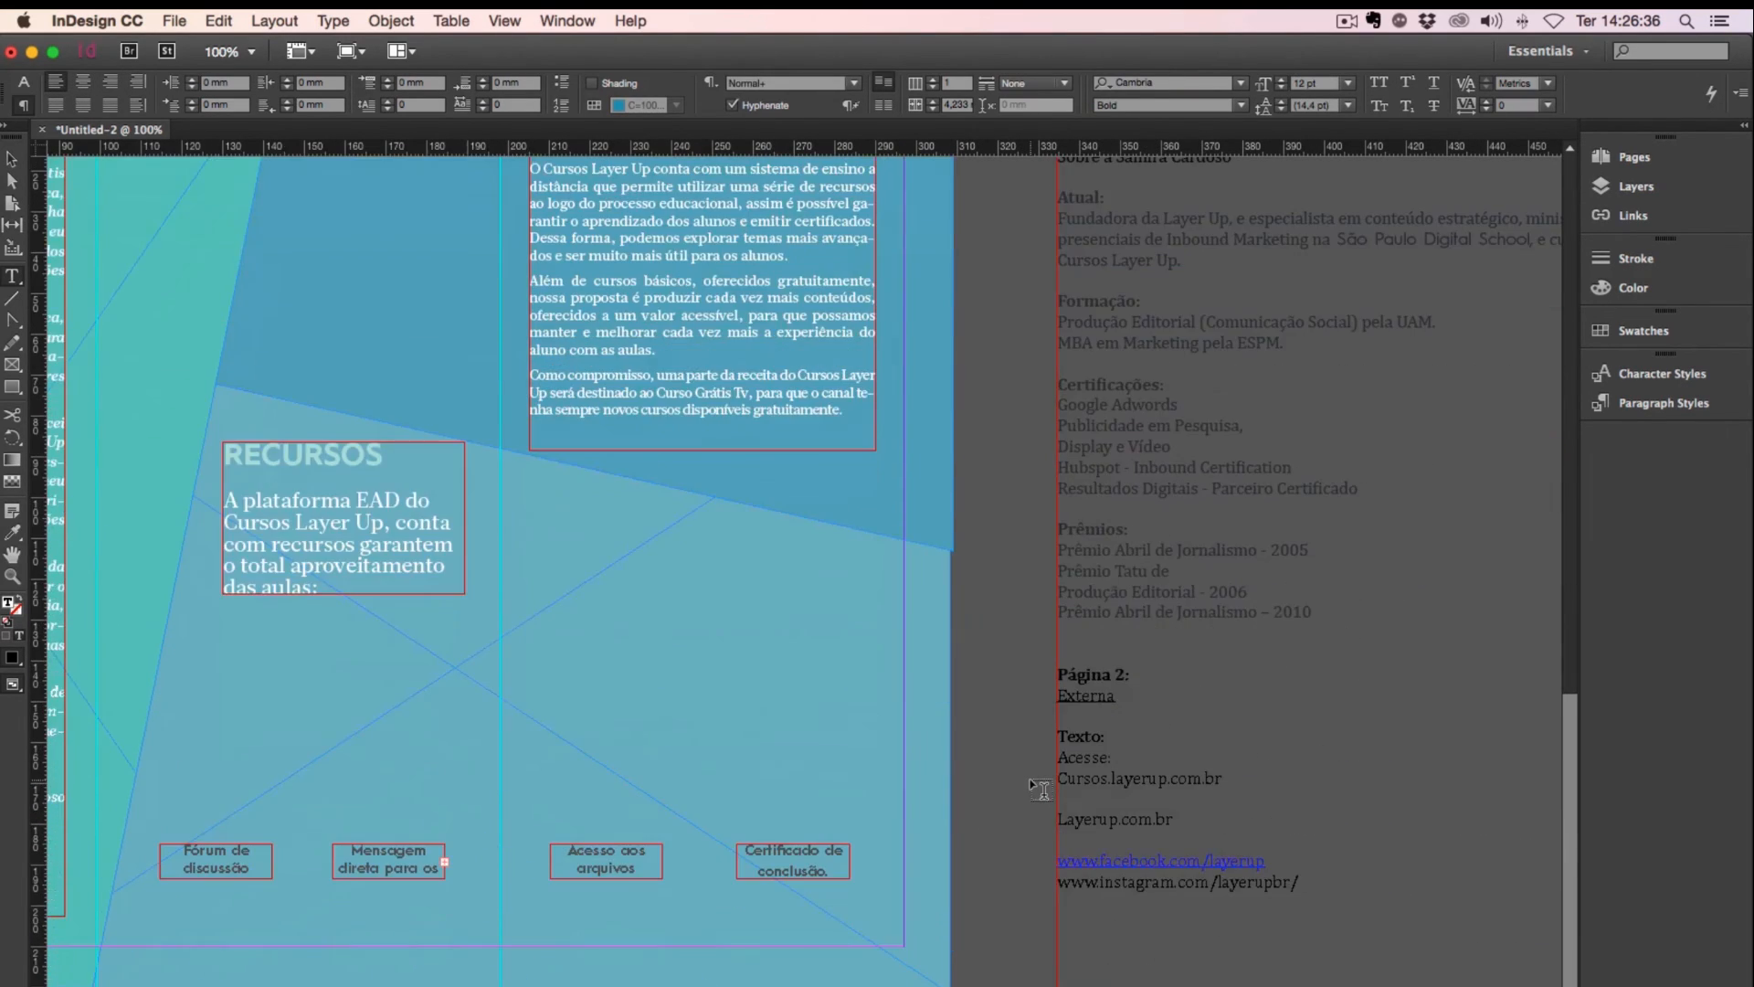
Step: Extend the "Mensagem direta para os professores" frame downward so its full three-line caption fits
{"action": "left_click", "coordinate": [12, 160]}
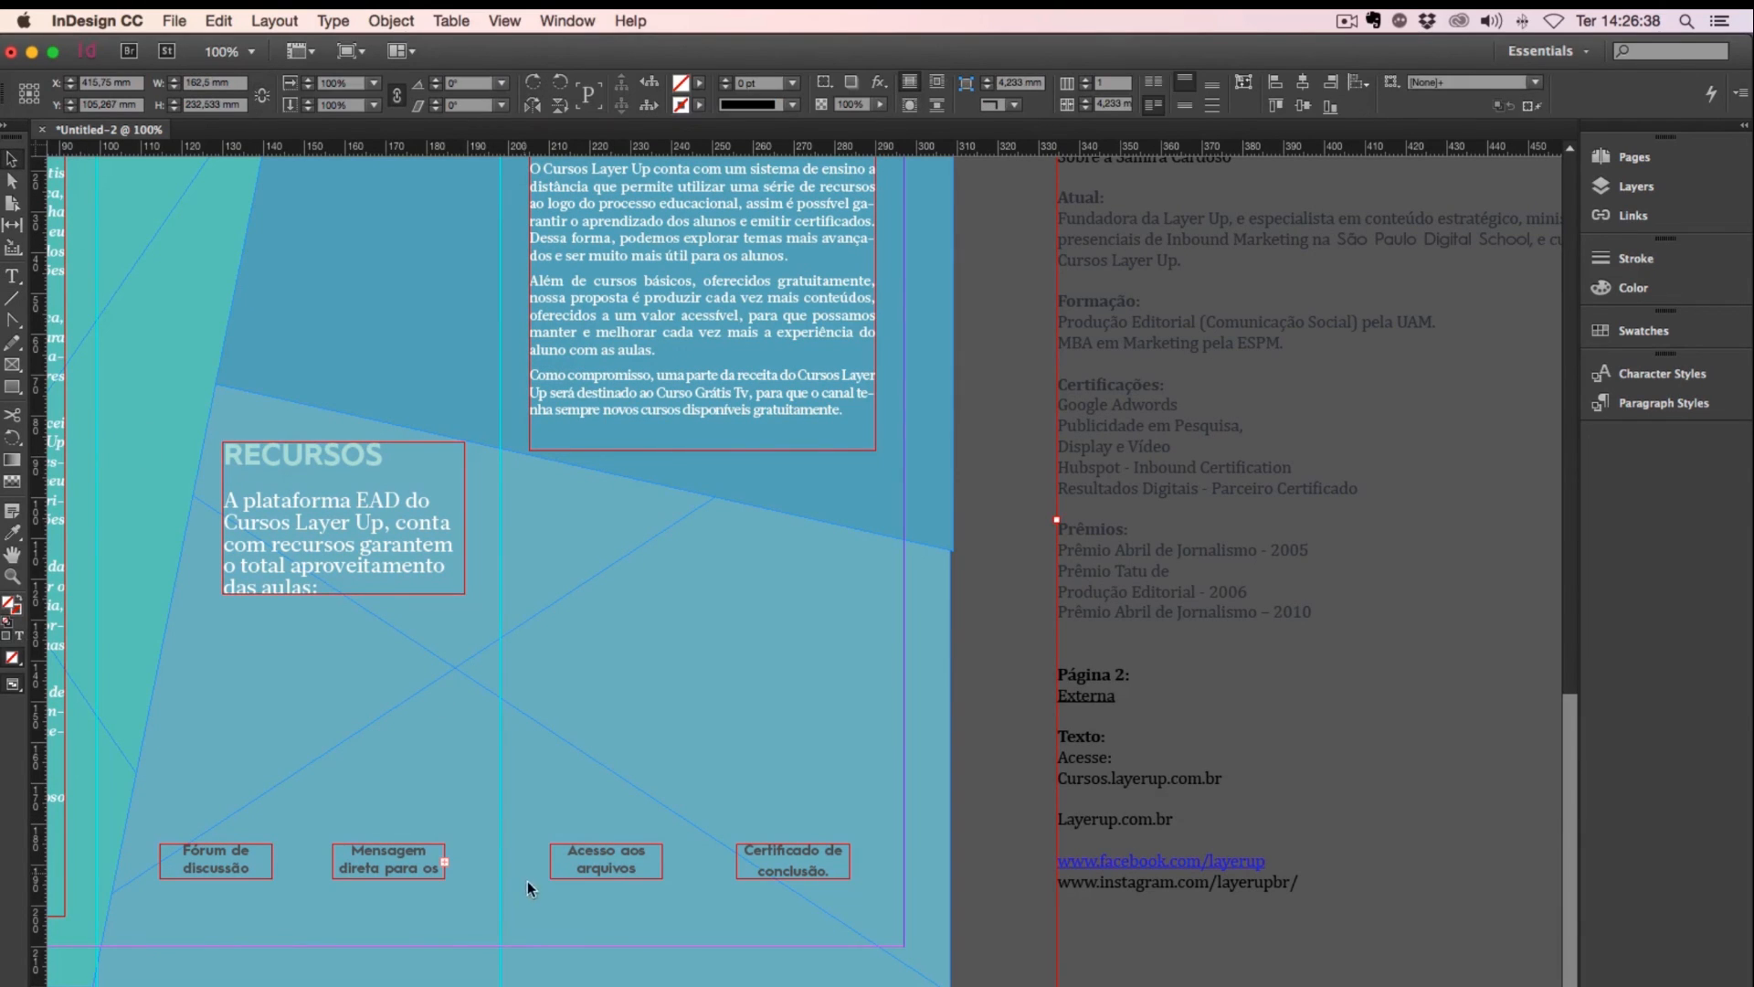
{"action": "key", "text": "z"}
{"action": "left_click_drag", "start_coordinate": [515, 770], "coordinate": [285, 957]}
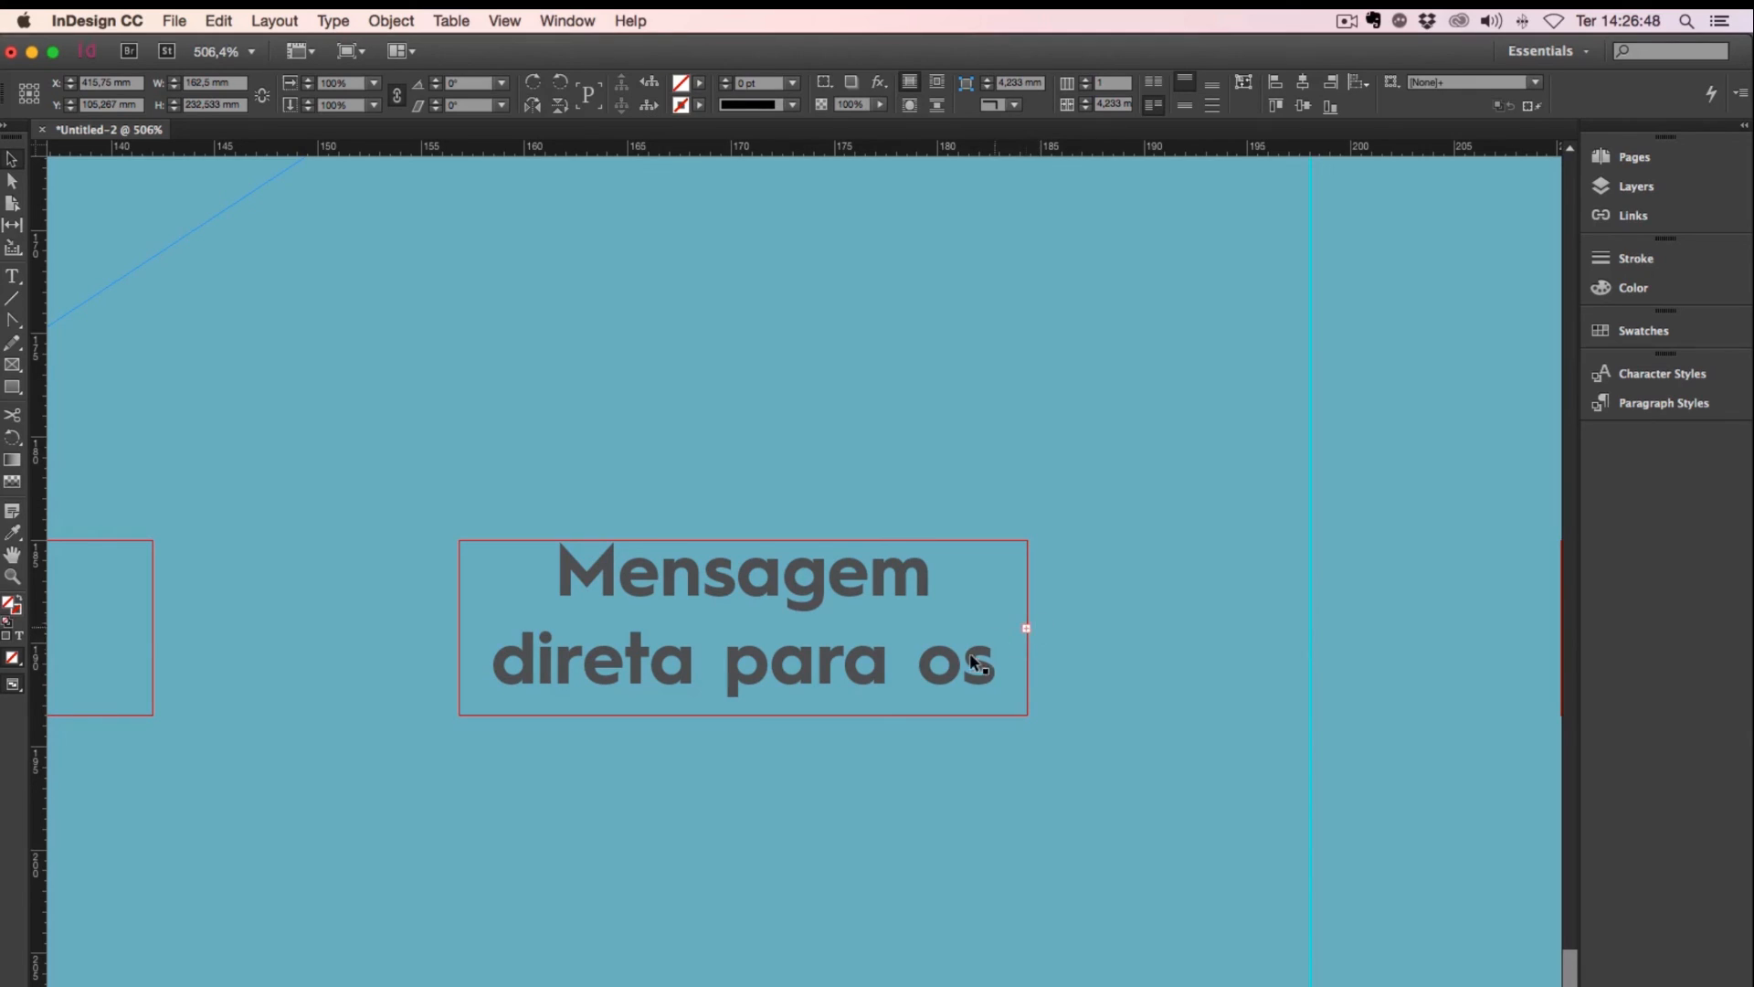
{"action": "left_click", "coordinate": [774, 656], "text": "alt"}
{"action": "left_click", "coordinate": [774, 656], "text": "alt"}
{"action": "left_click", "coordinate": [818, 607]}
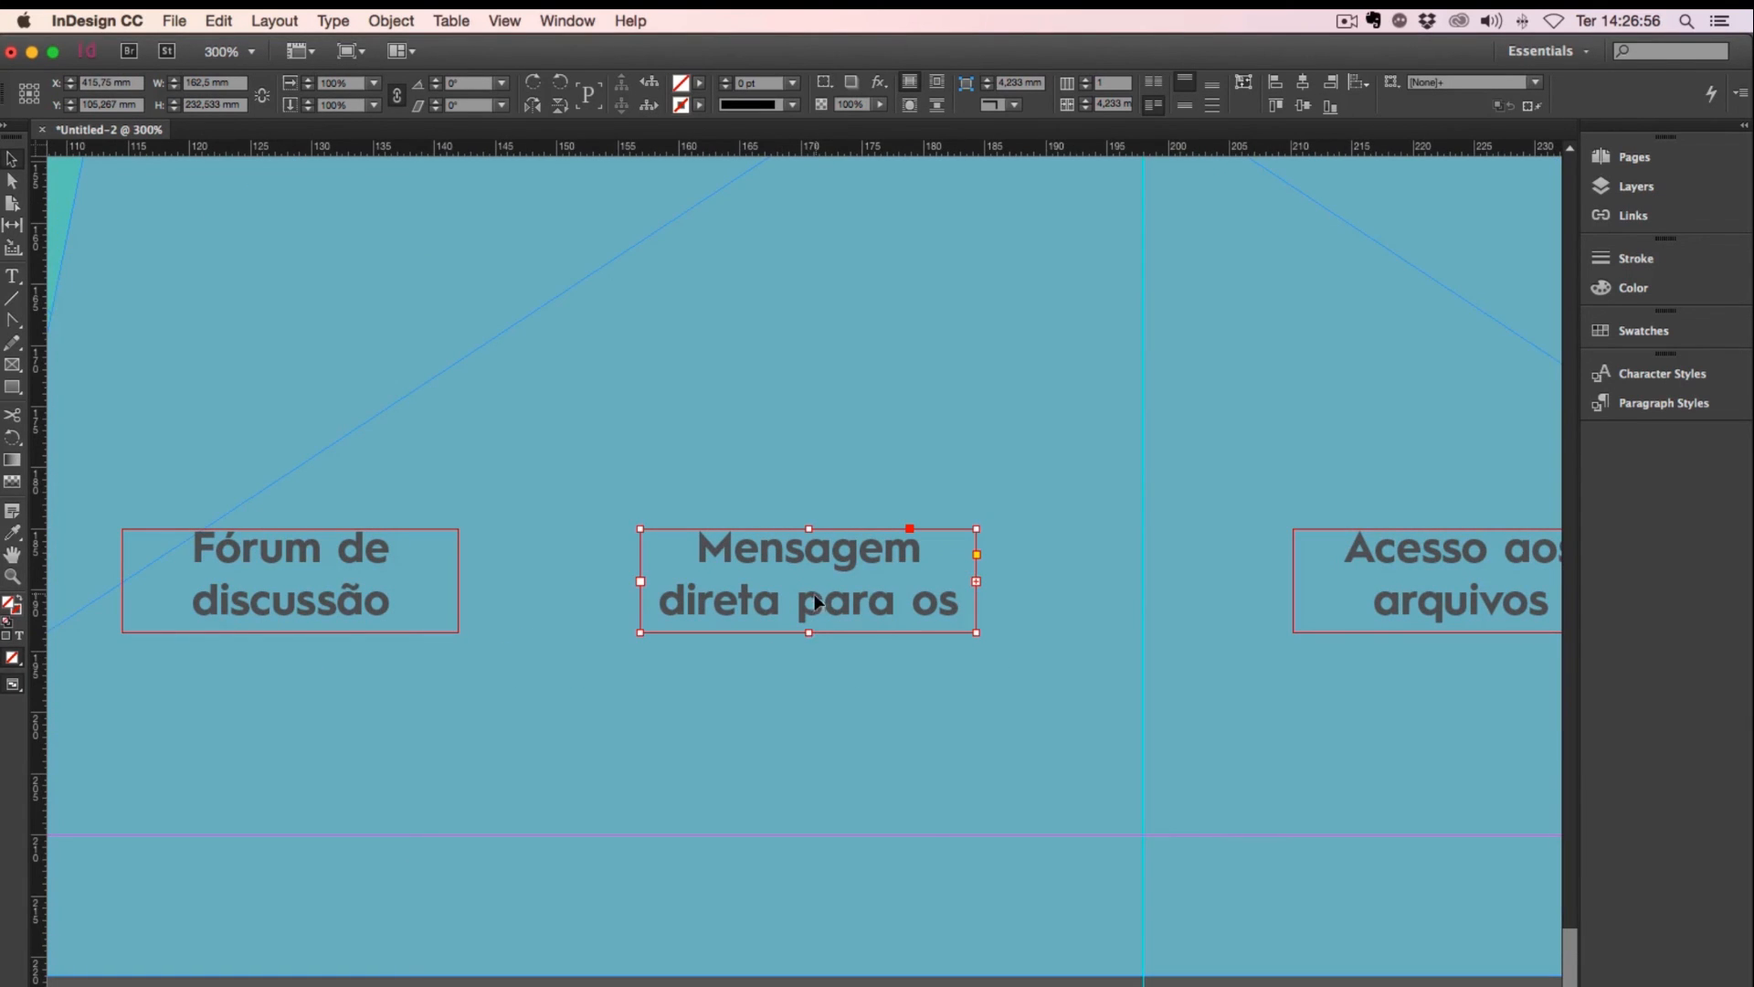
{"action": "left_click_drag", "start_coordinate": [810, 632], "coordinate": [808, 714]}
{"action": "left_click", "coordinate": [1005, 662]}
{"action": "left_click", "coordinate": [1007, 662], "text": "alt"}
{"action": "left_click", "coordinate": [1006, 661], "text": "alt"}
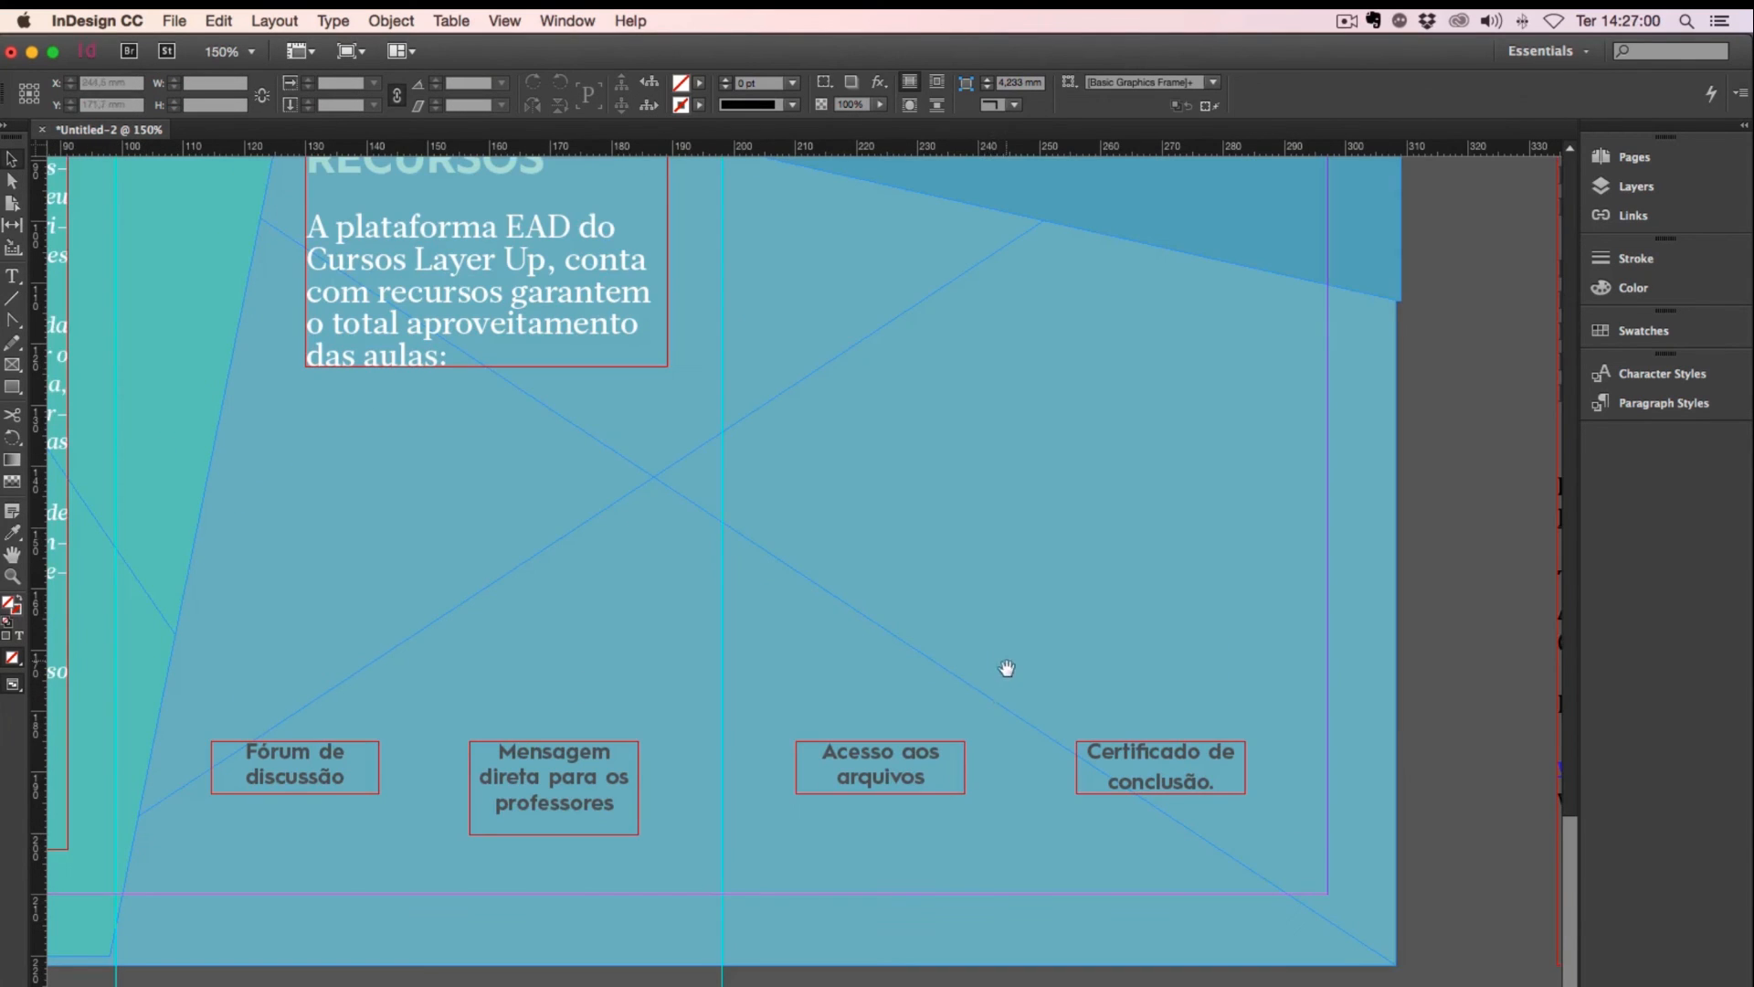
{"action": "left_click_drag", "start_coordinate": [991, 667], "coordinate": [1004, 601]}
{"action": "scroll", "coordinate": [653, 721], "scroll_direction": "up", "scroll_amount": 3}
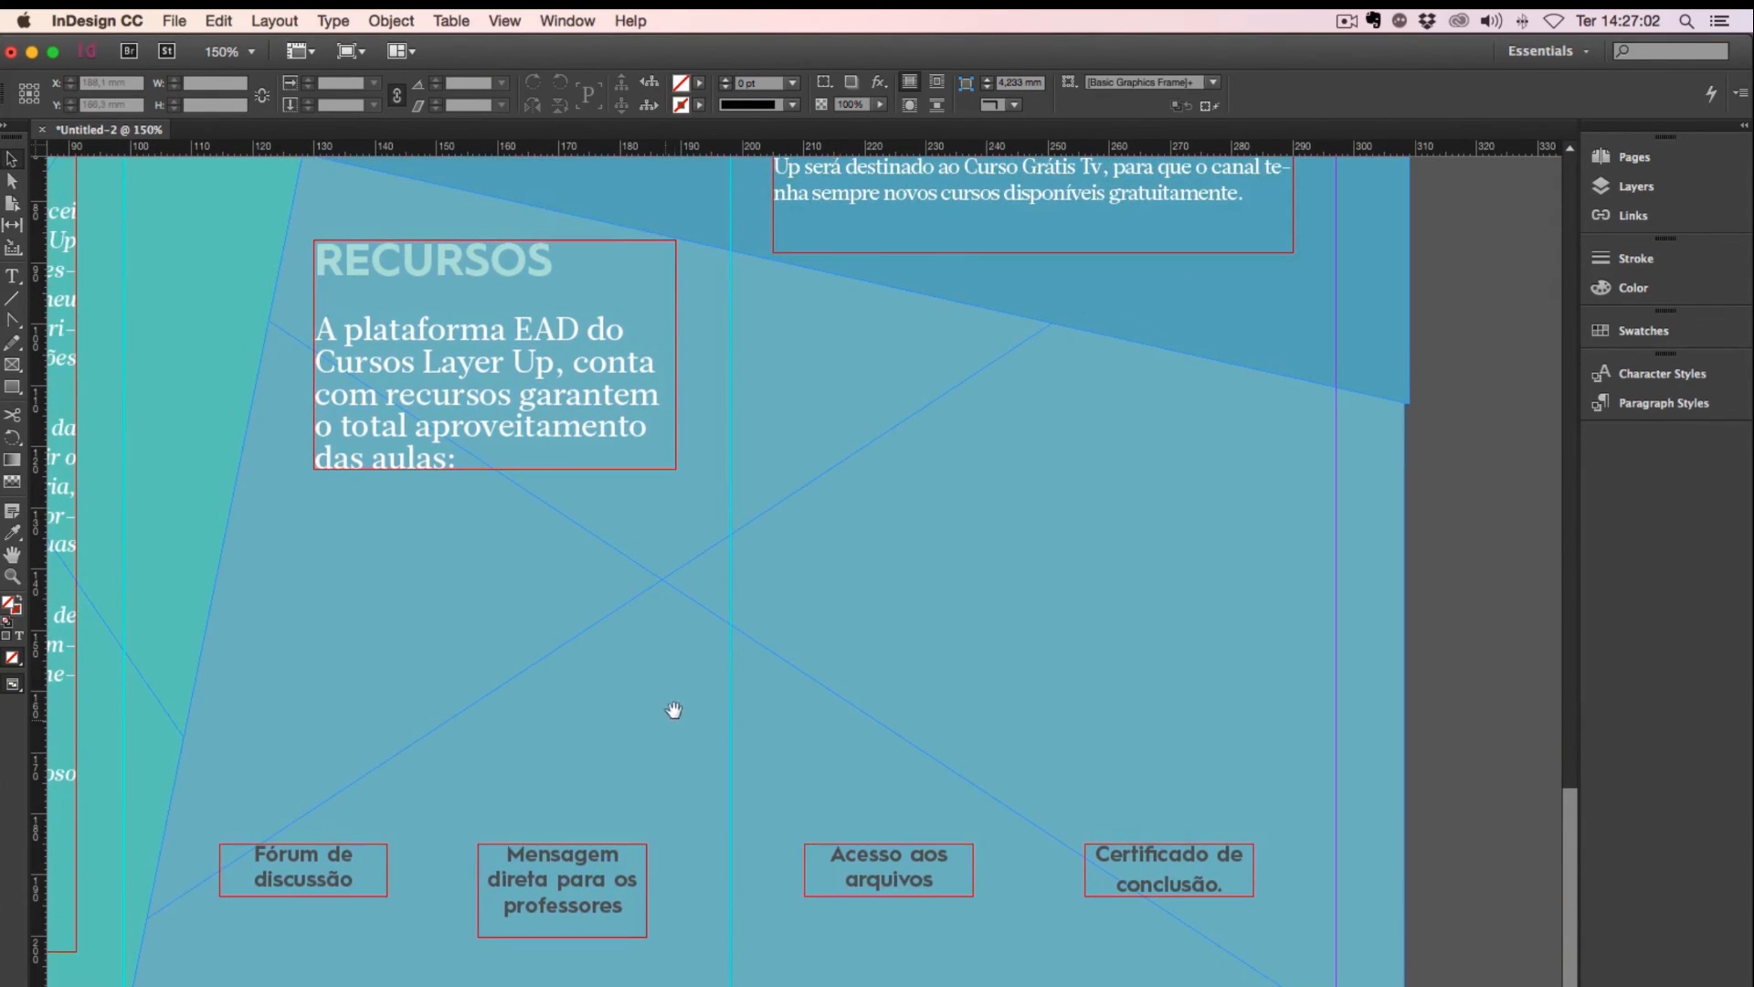